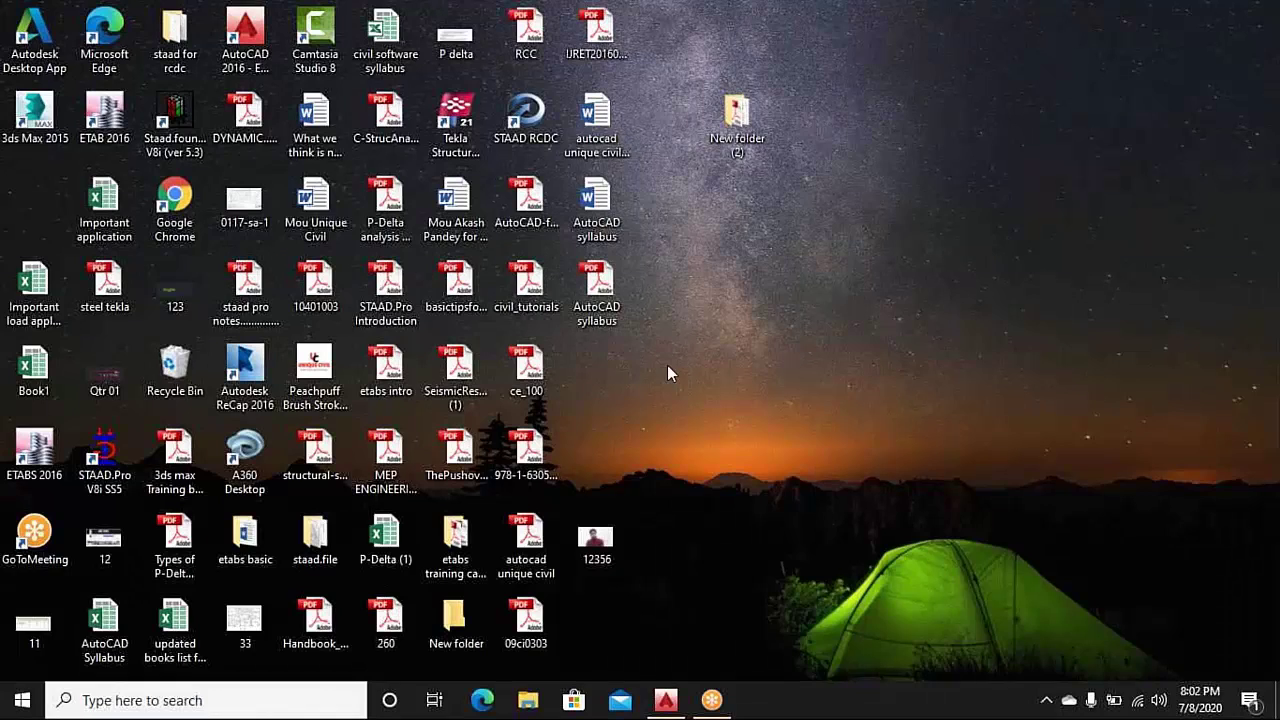
Open New folder (2) and launch the Autocad Introduction Ppt presentation in PowerPoint
mouse_move(731, 149)
left_mouse_down()
mouse_move(710, 330)
mouse_move(609, 404)
left_mouse_up()
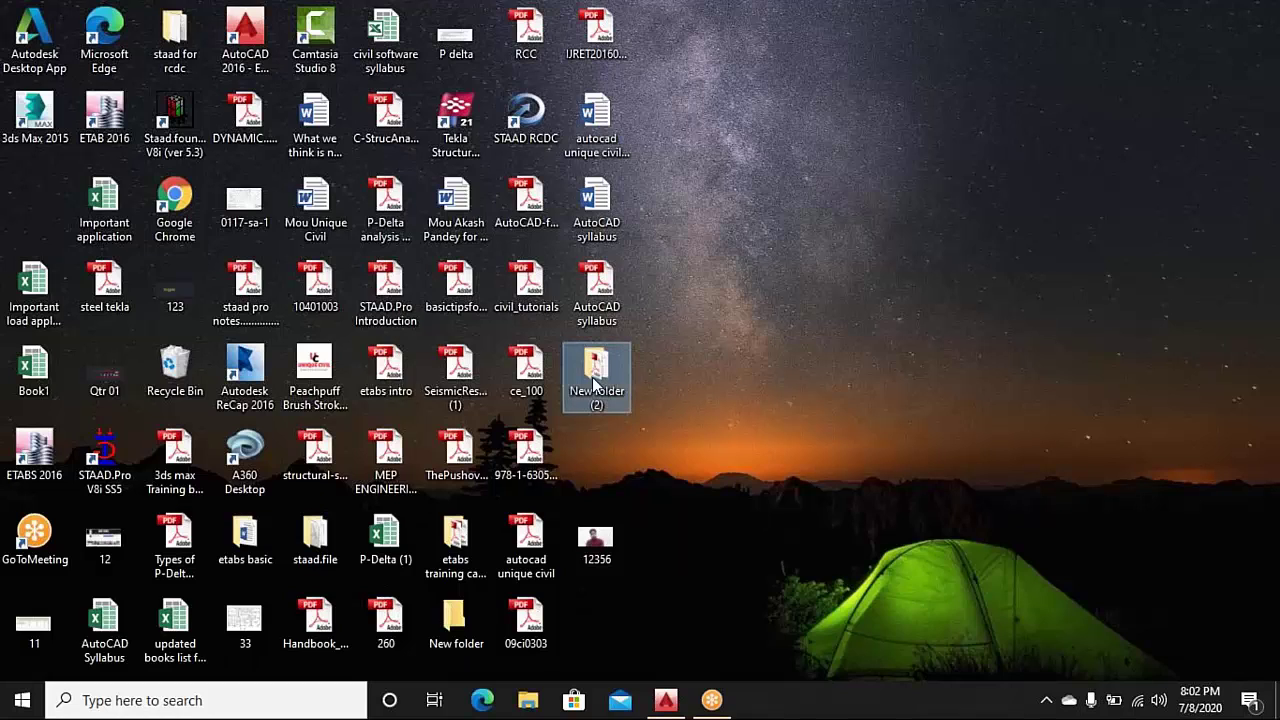
left_click(658, 390)
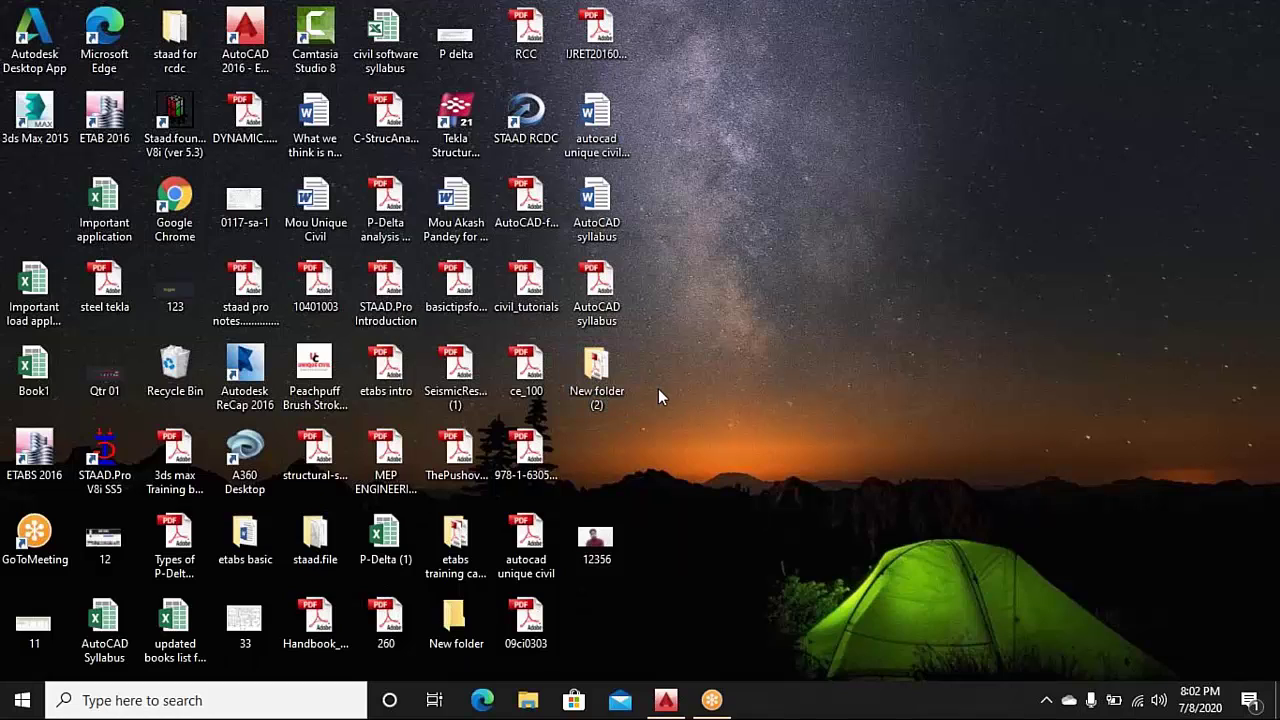
key("Return")
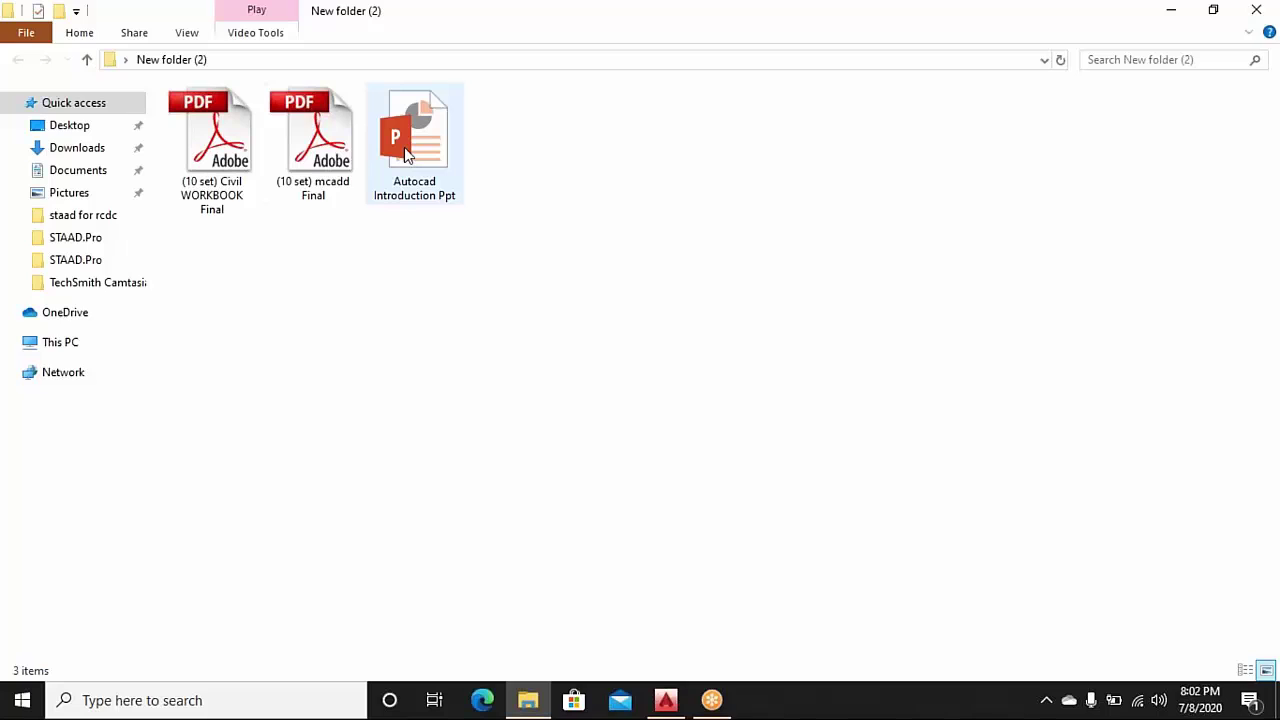
mouse_move(414, 135)
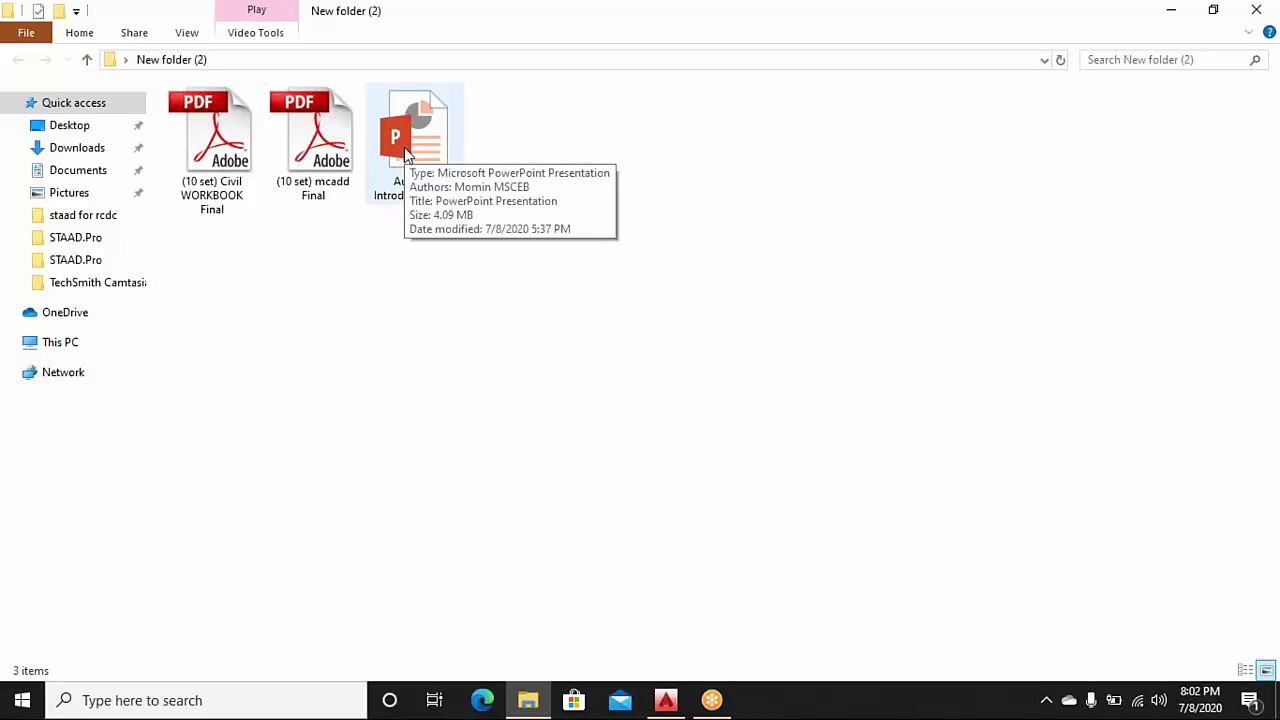
left_click(406, 152)
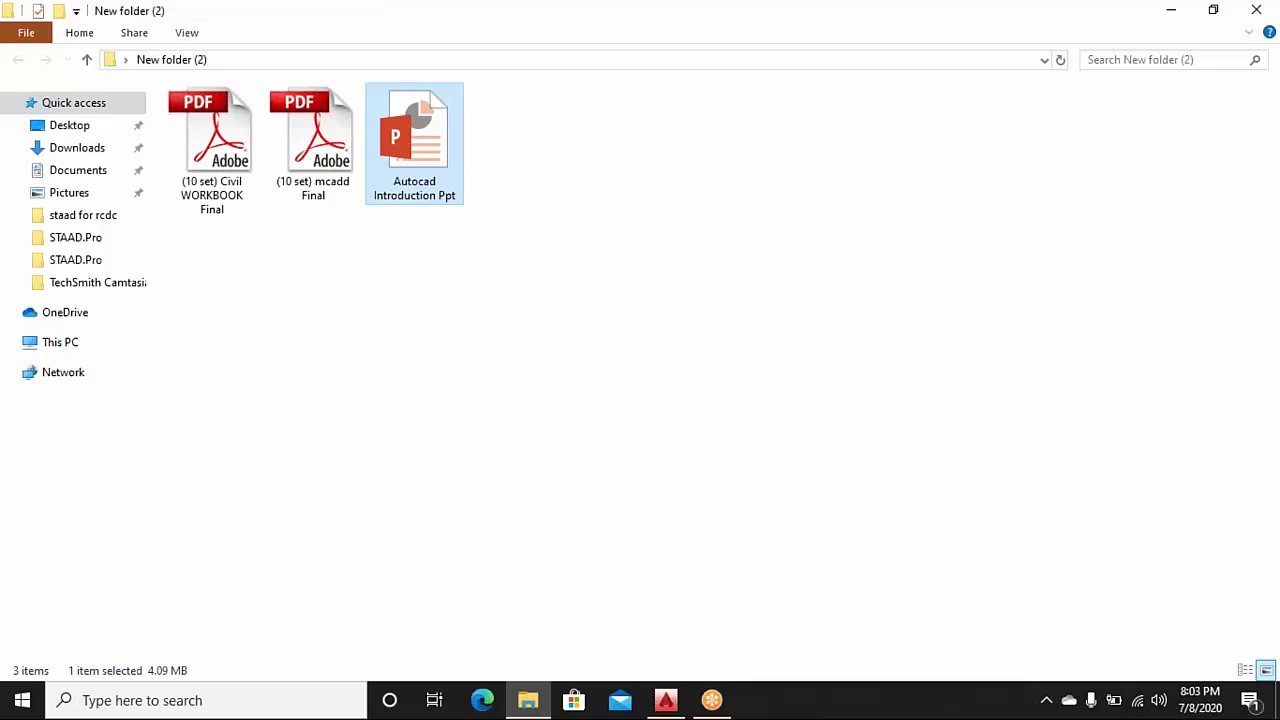
key("Return")
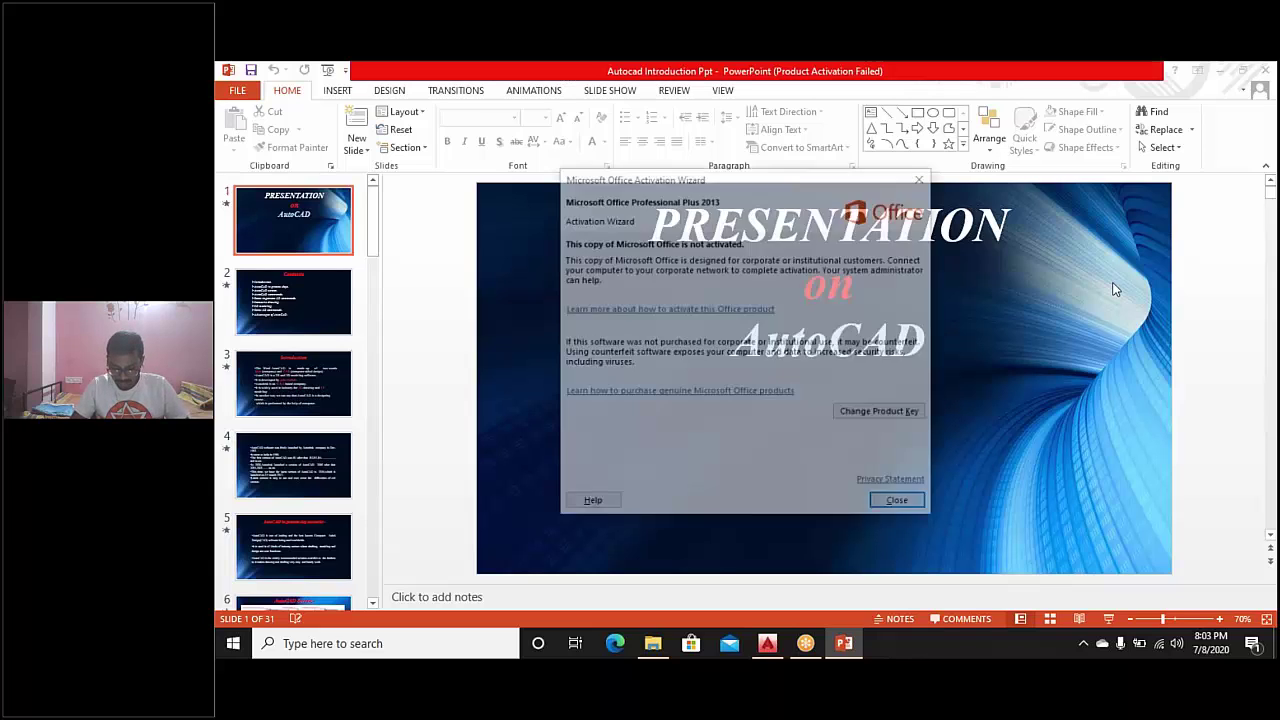
Dismiss the Microsoft Office Activation Wizard notice to reveal the title slide
left_click(923, 178)
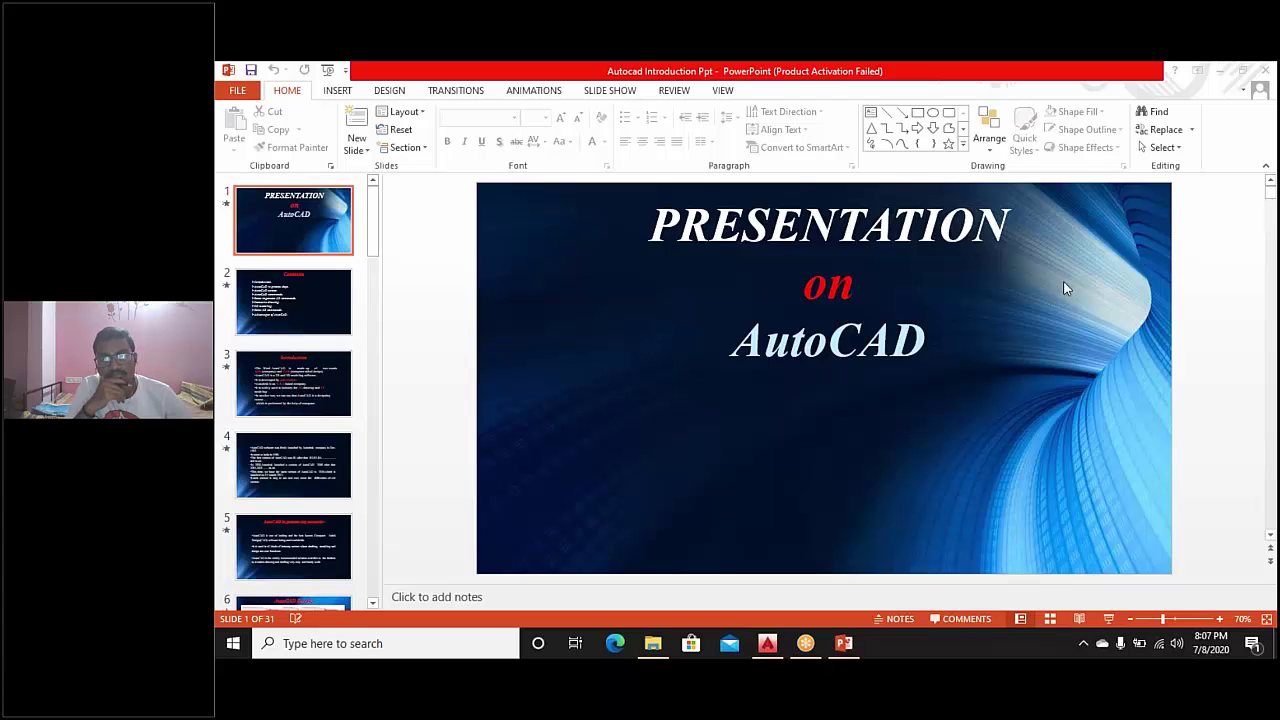
Move past the Contents slide to slide 3, Introduction
left_click(308, 313)
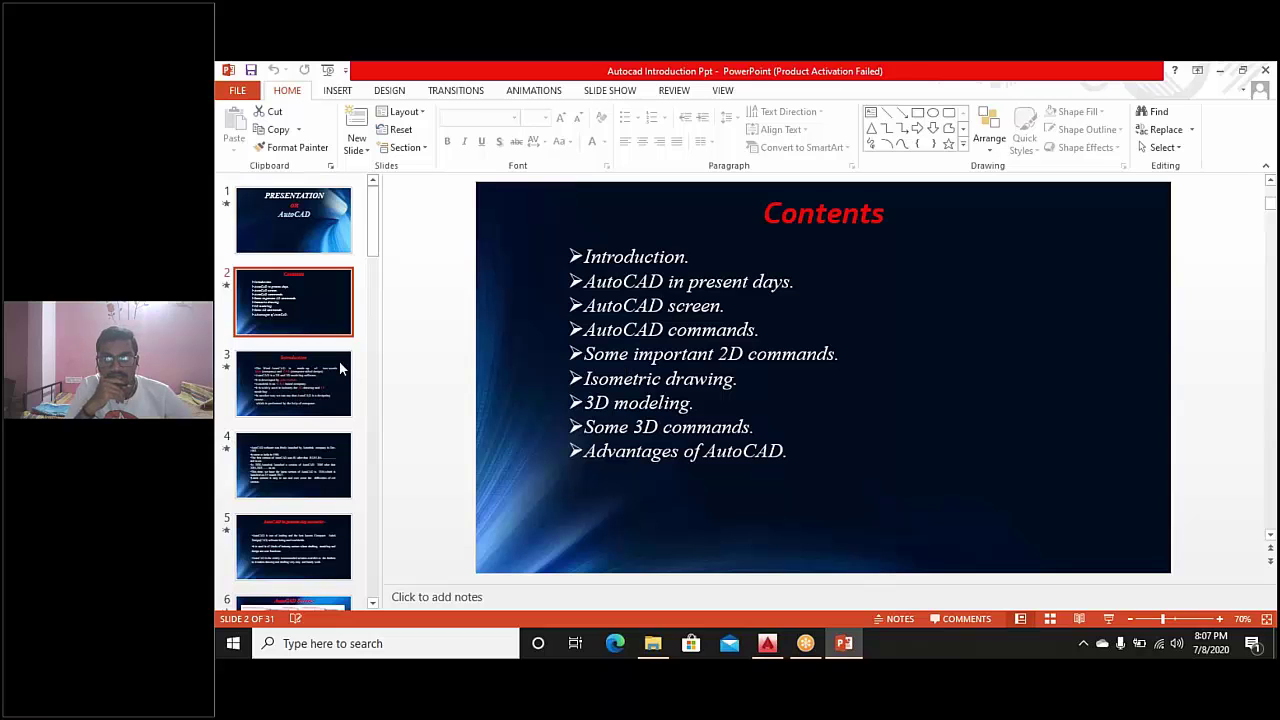
left_click(294, 376)
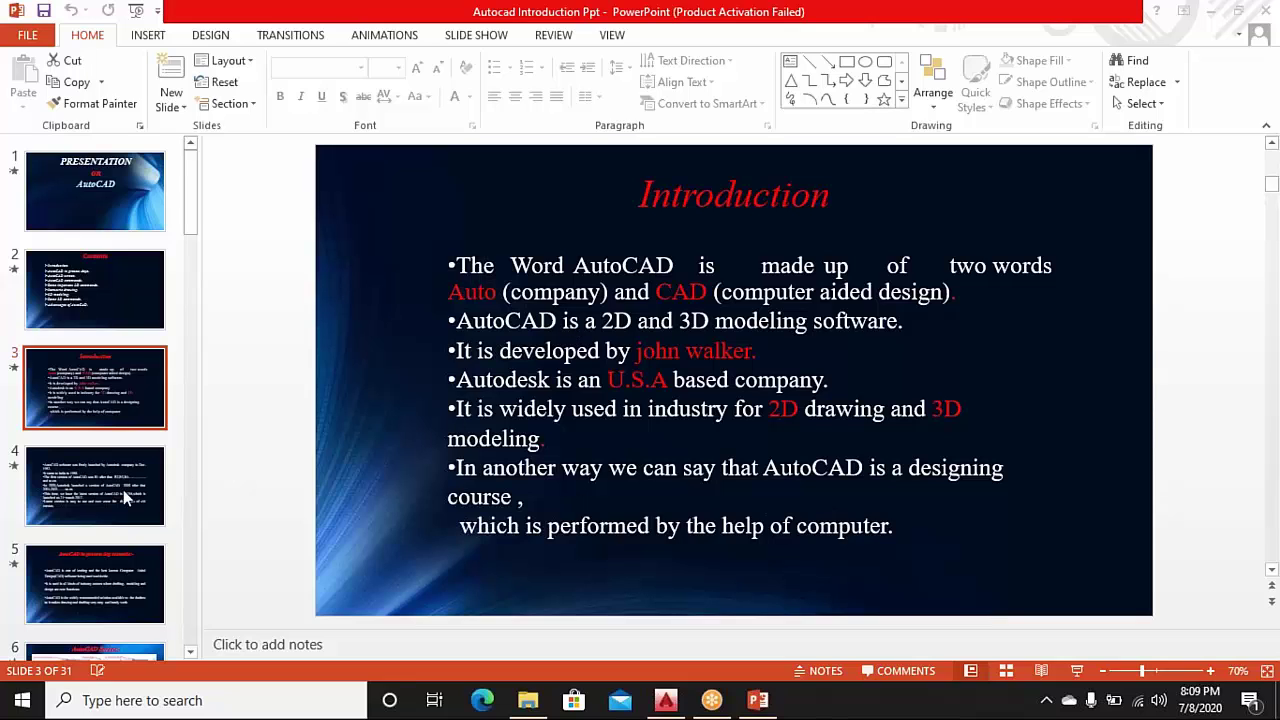
Show slide 4, tracing AutoCAD from its 1982 launch to version 2018
left_click(95, 509)
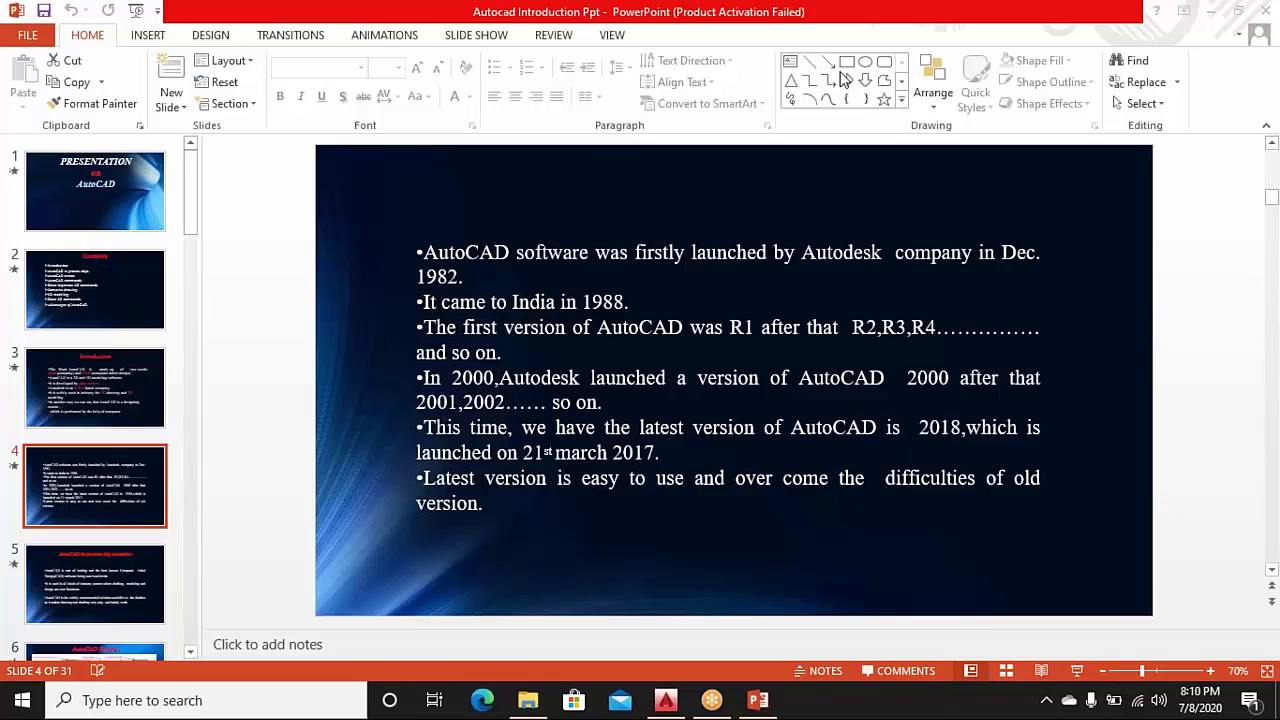
Show slide 5, 'AutoCAD in present day scenario', bringing slides 6 and 7 into the list
left_click(116, 584)
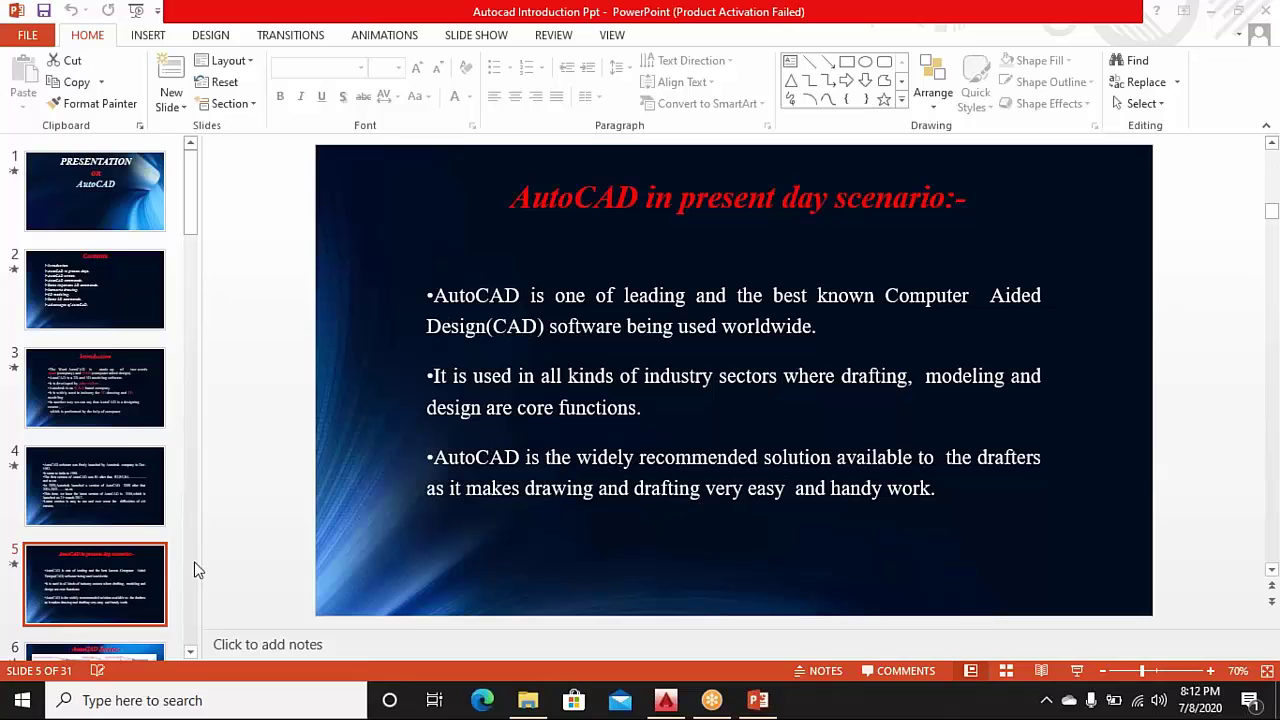
scroll(134, 578, "down", 2)
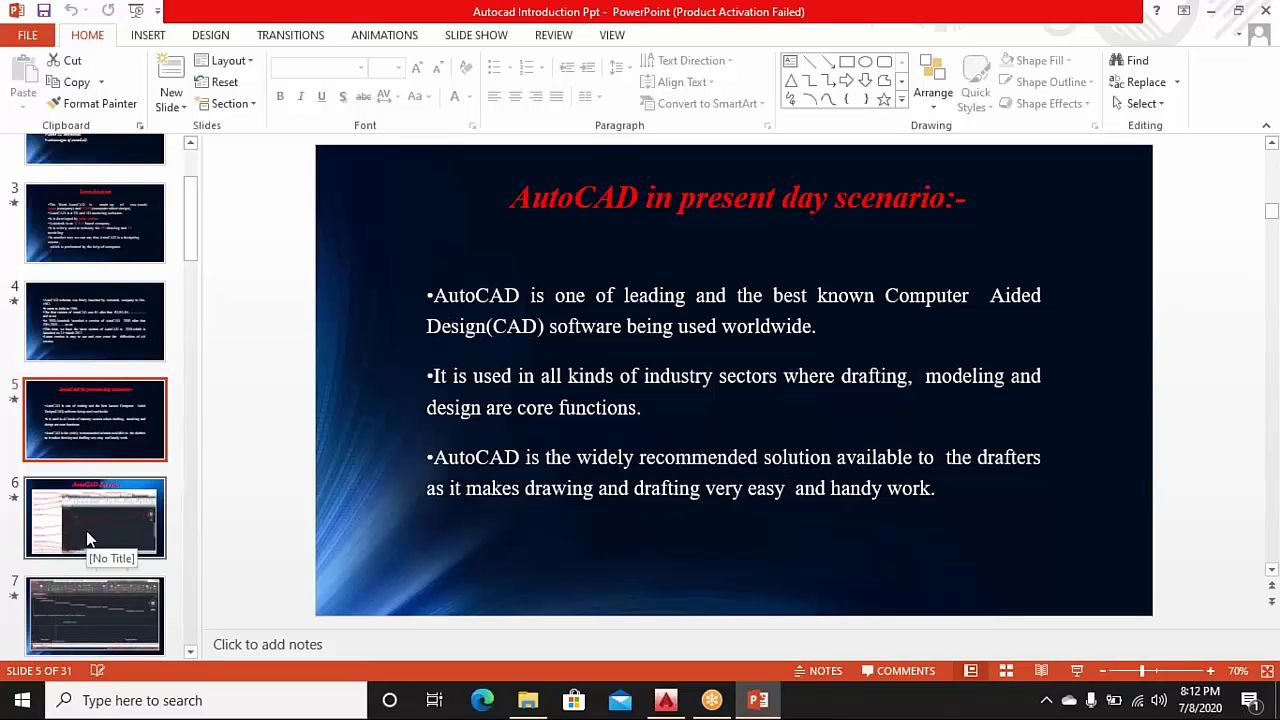
Show slide 6, the labelled 'AutoCAD Screen' diagram
left_click(116, 548)
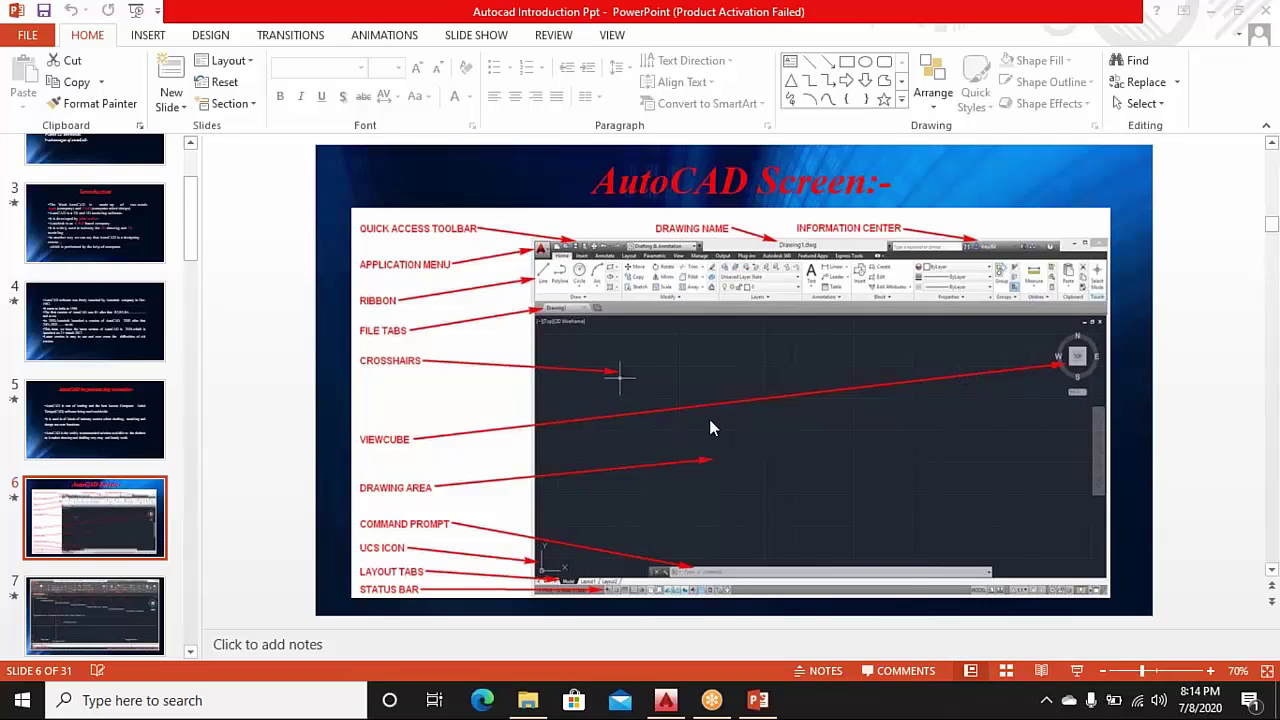
left_click(120, 627)
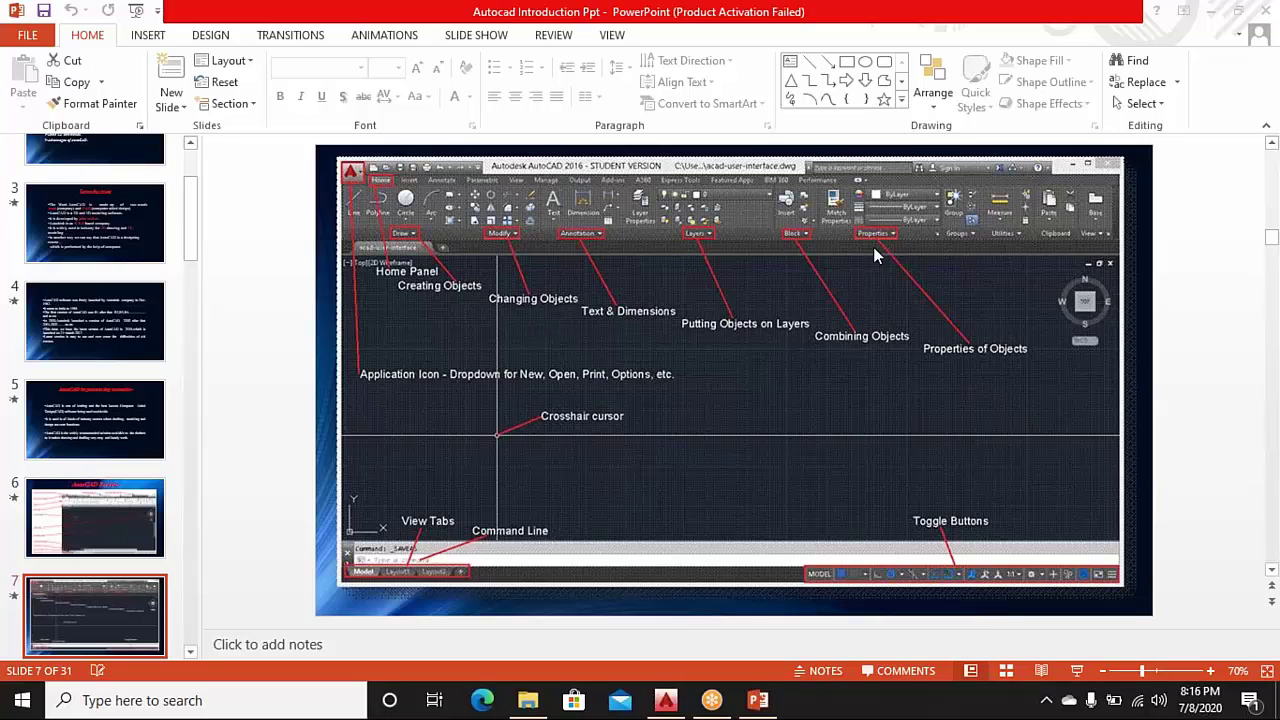
left_click(107, 537)
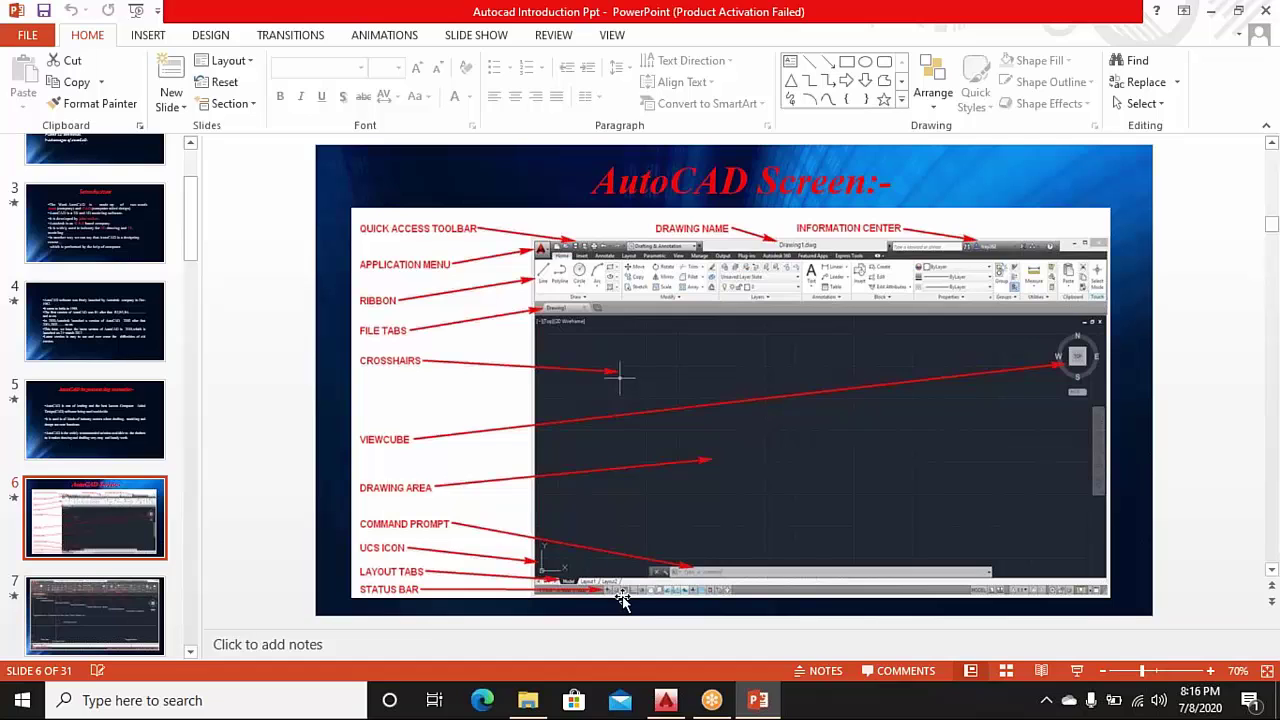
left_click(70, 604)
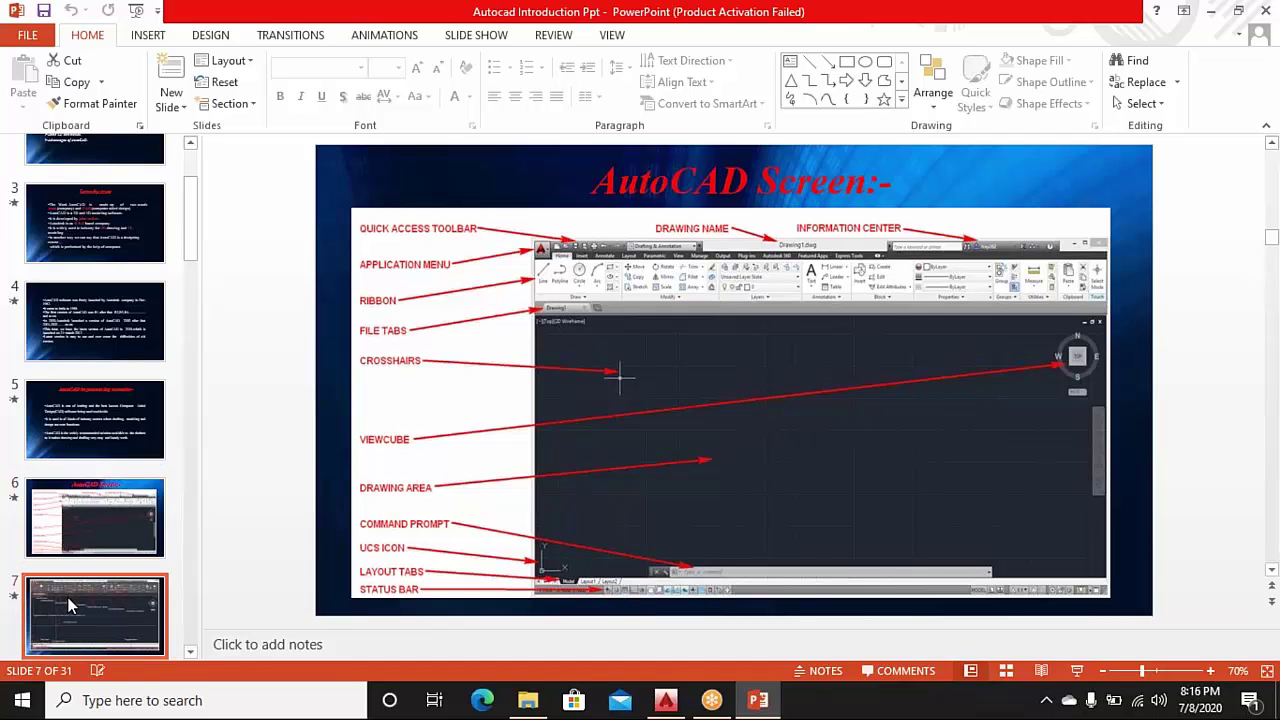
Show slide 8, 'AutoCAD Commands', and scroll further down the slide list
left_click(117, 558)
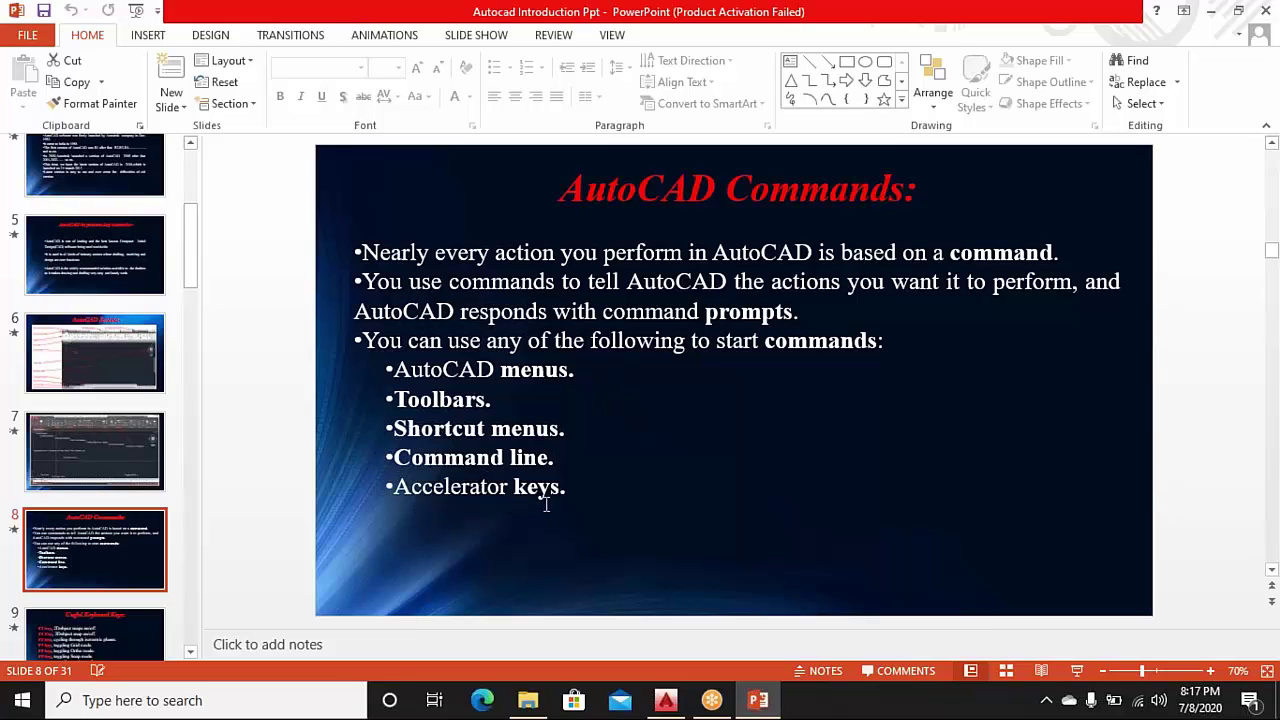
scroll(95, 558, "down", 2)
scroll(110, 480, "down", 2)
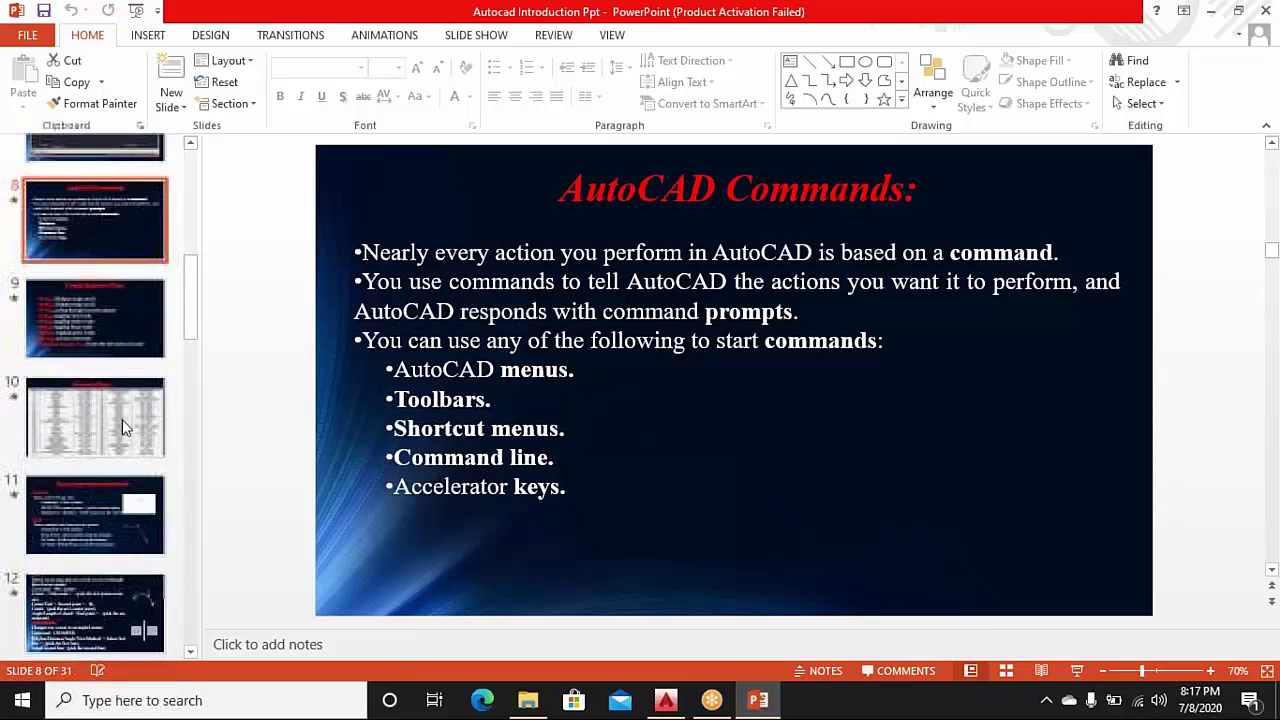
left_click(125, 320)
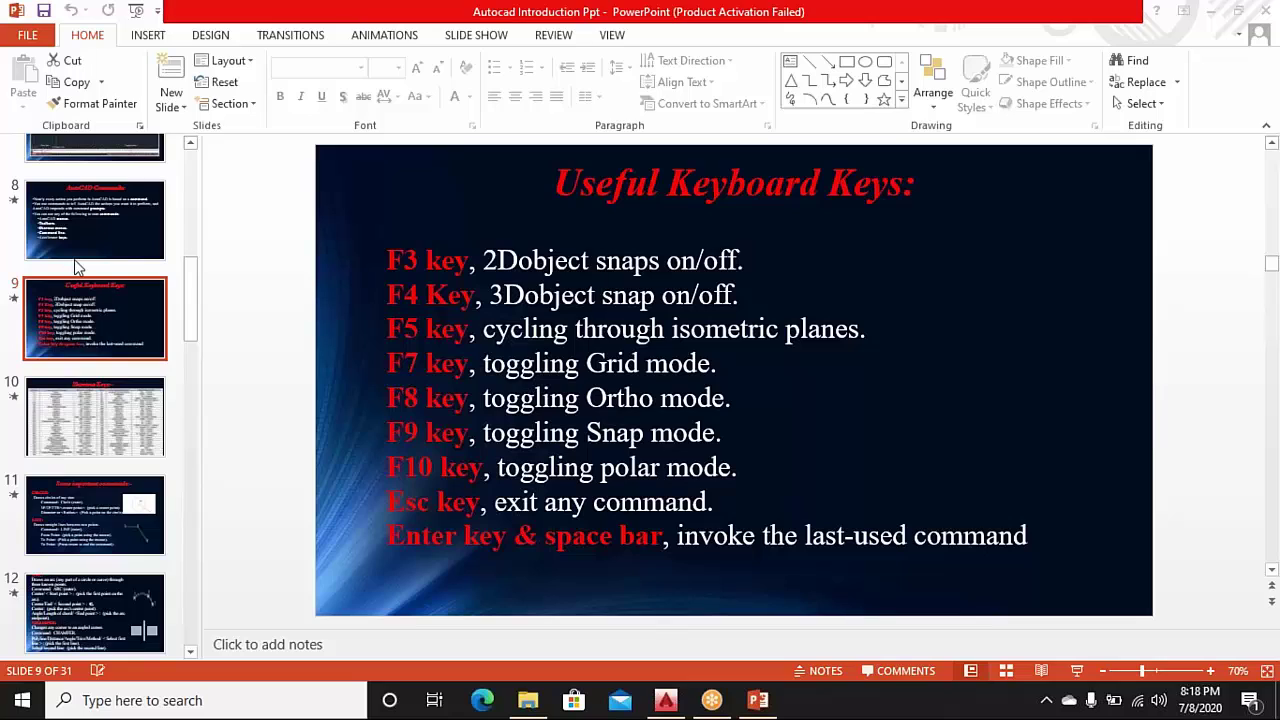
scroll(78, 266, "up", 2)
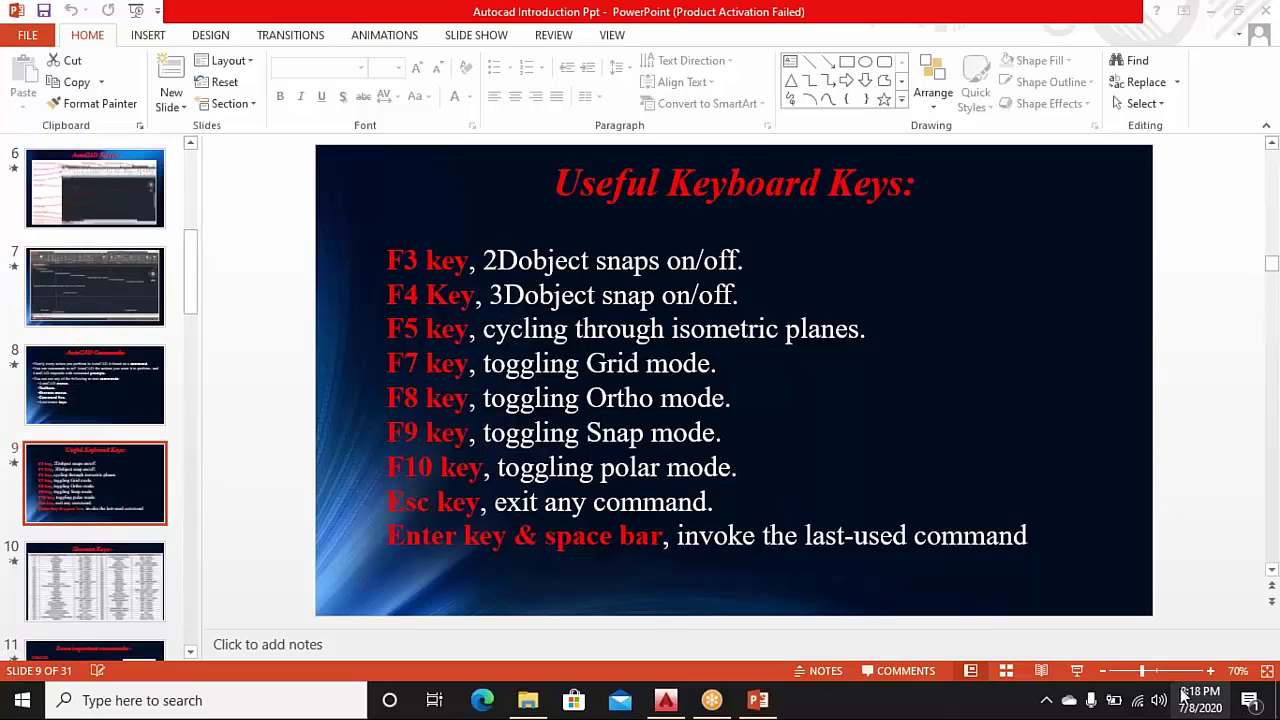
Start the full-screen slide show, then step back toward the Contents slide
left_click(1077, 671)
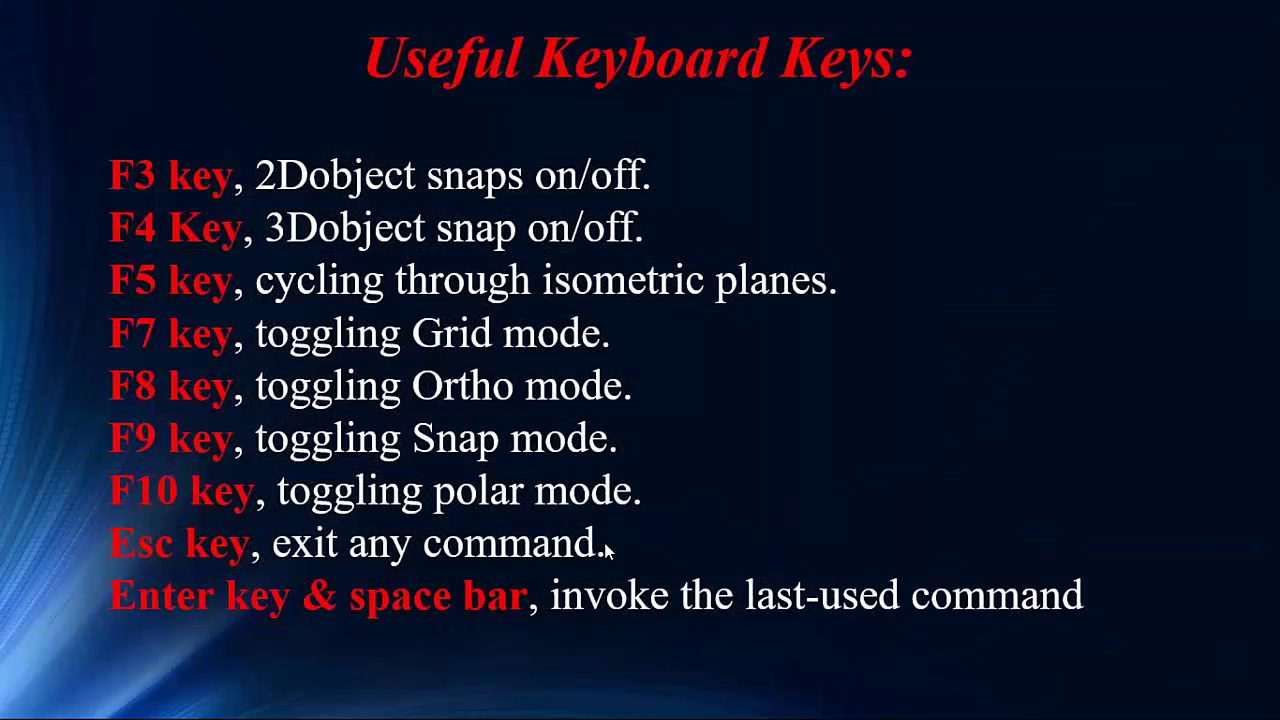
left_click(607, 549)
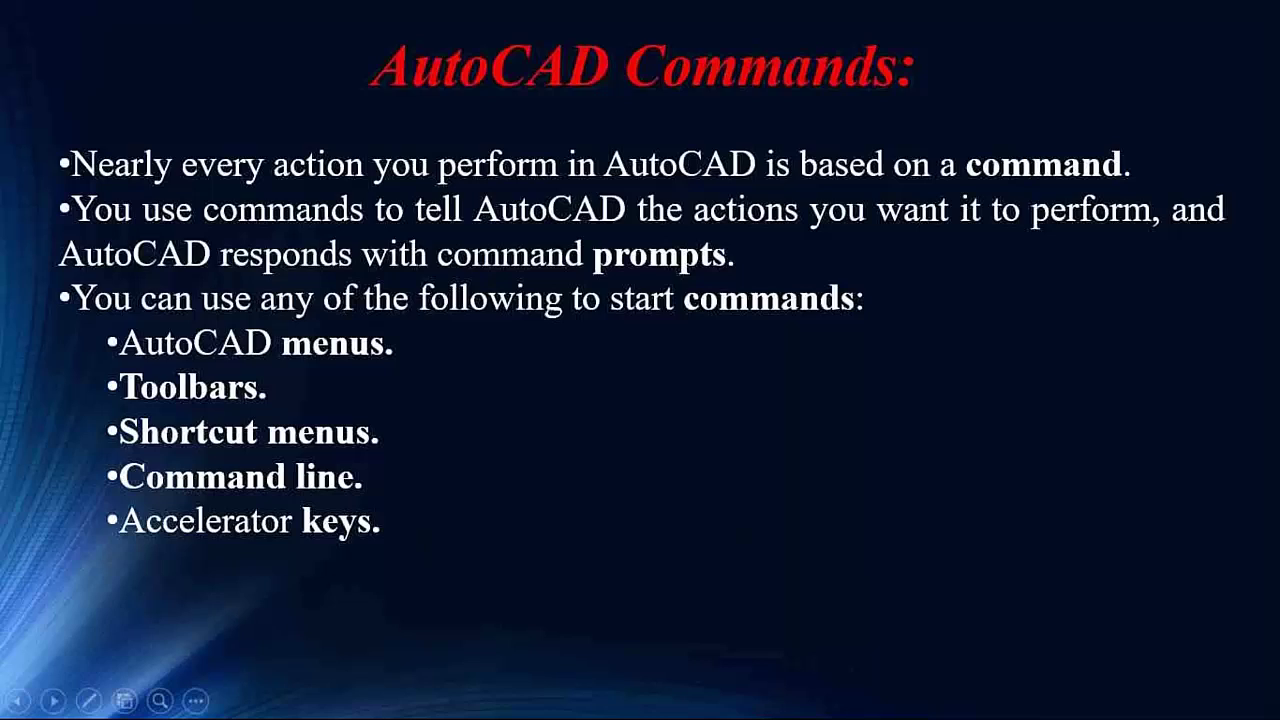
key("Left")
key("Left")
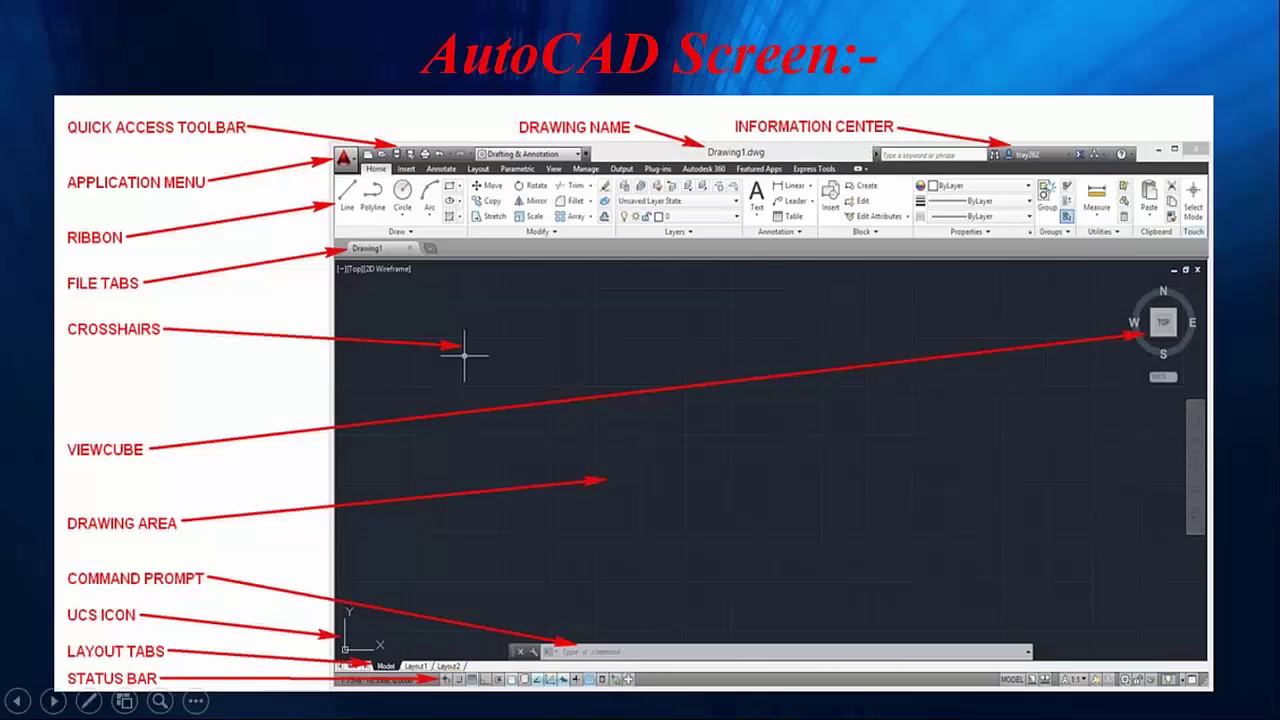
key("Left")
key("Left")
key("Left")
key("Left")
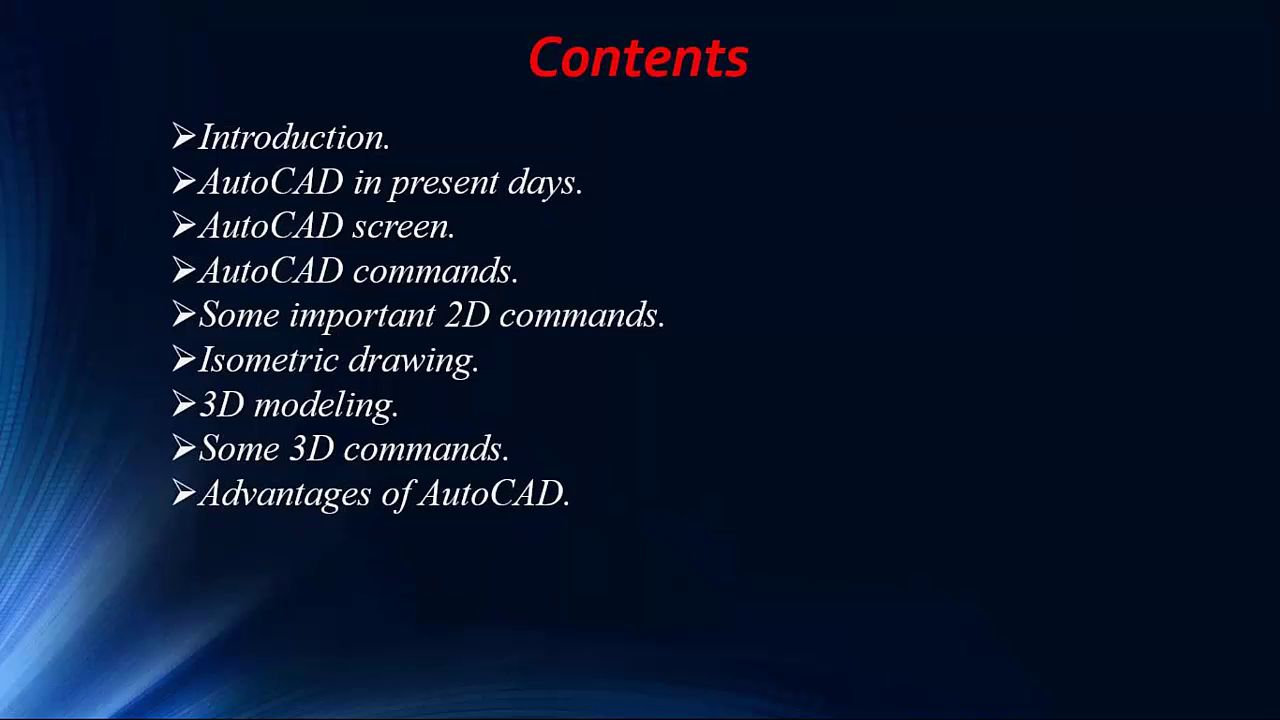
Advance the slide show from Contents to the Introduction slide
key("Right")
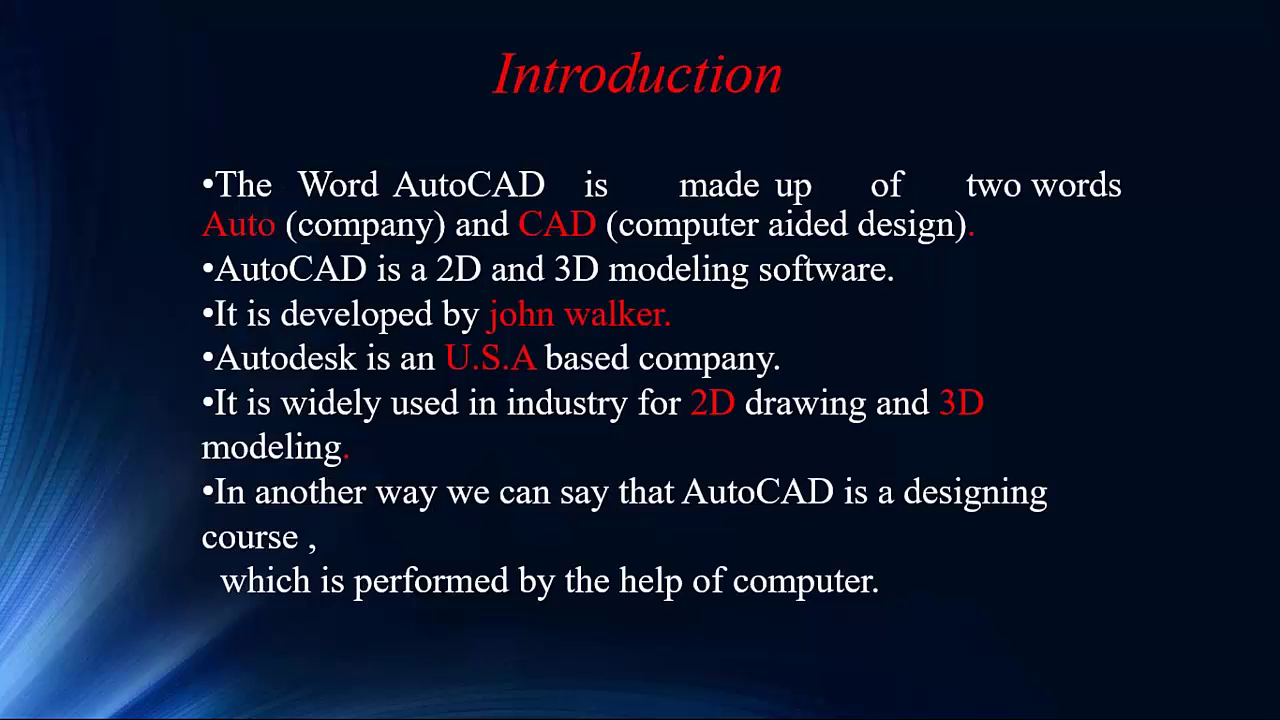
Advance the slide show through the history and present-day slides to AutoCAD Screen
key("Right")
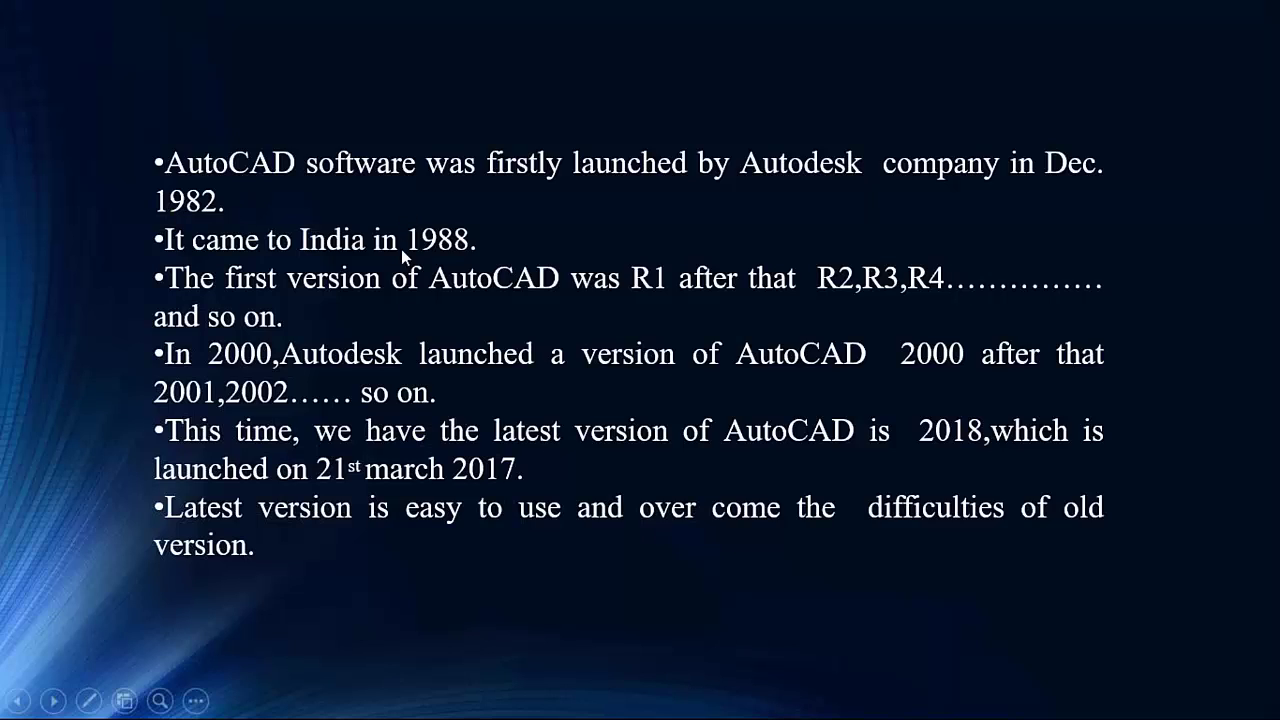
left_click(474, 250)
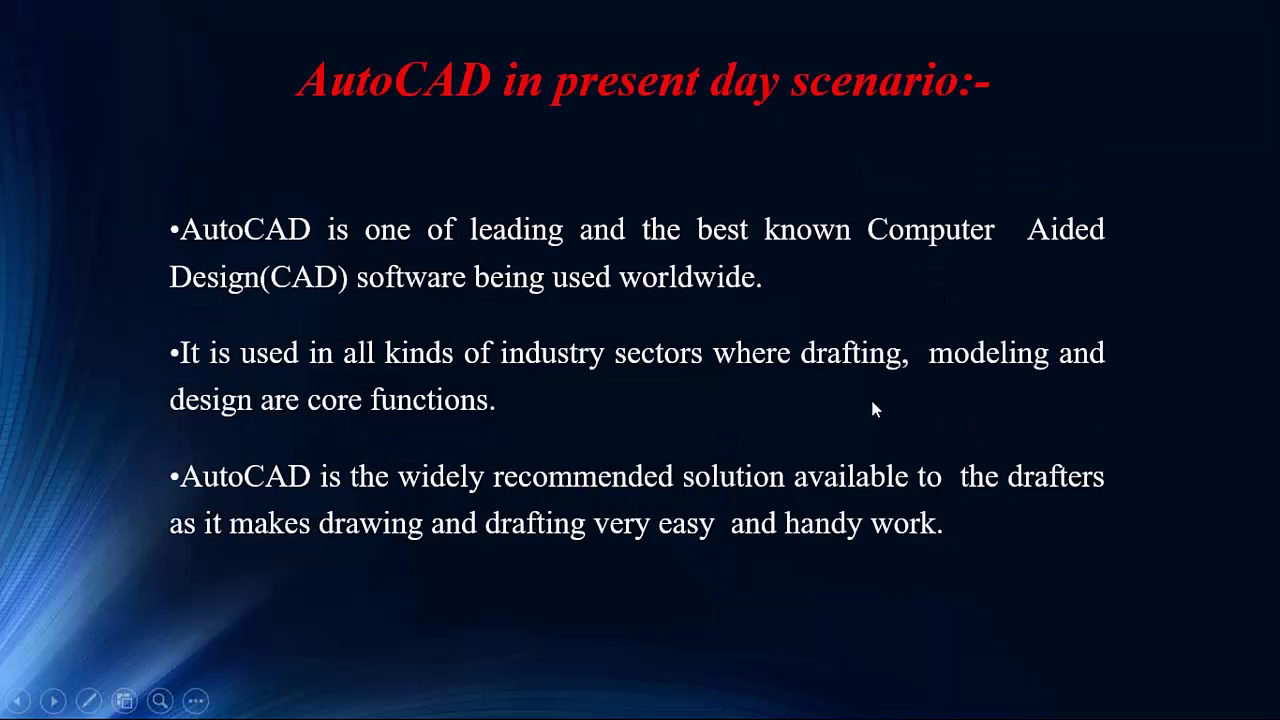
left_click(440, 338)
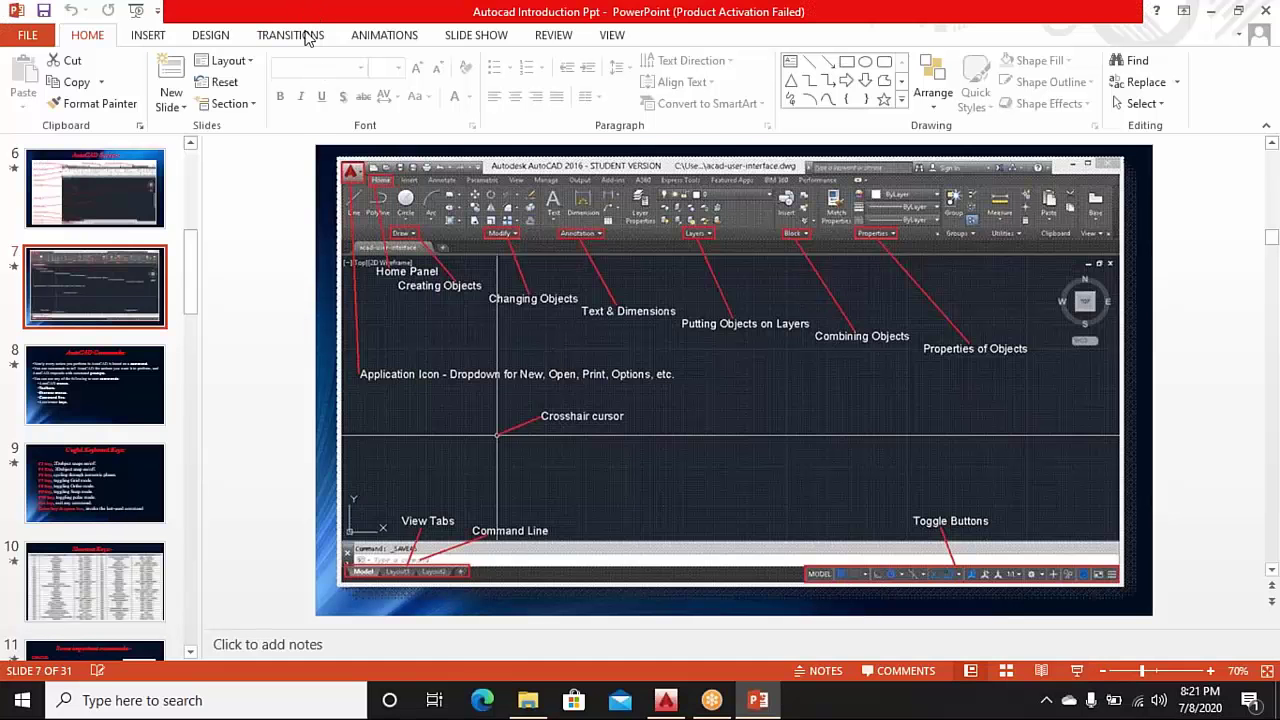
Close PowerPoint and restore the New folder (2) Explorer window
key("super+Down")
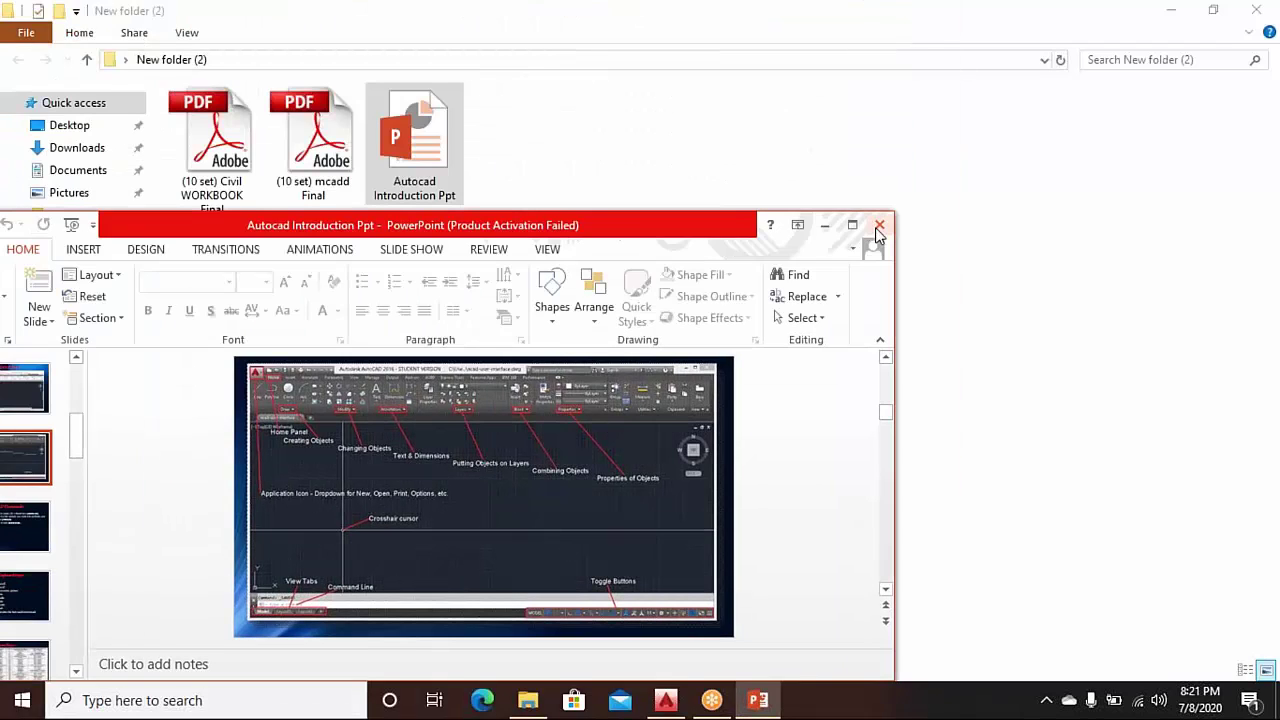
left_click(879, 231)
key("super+Down")
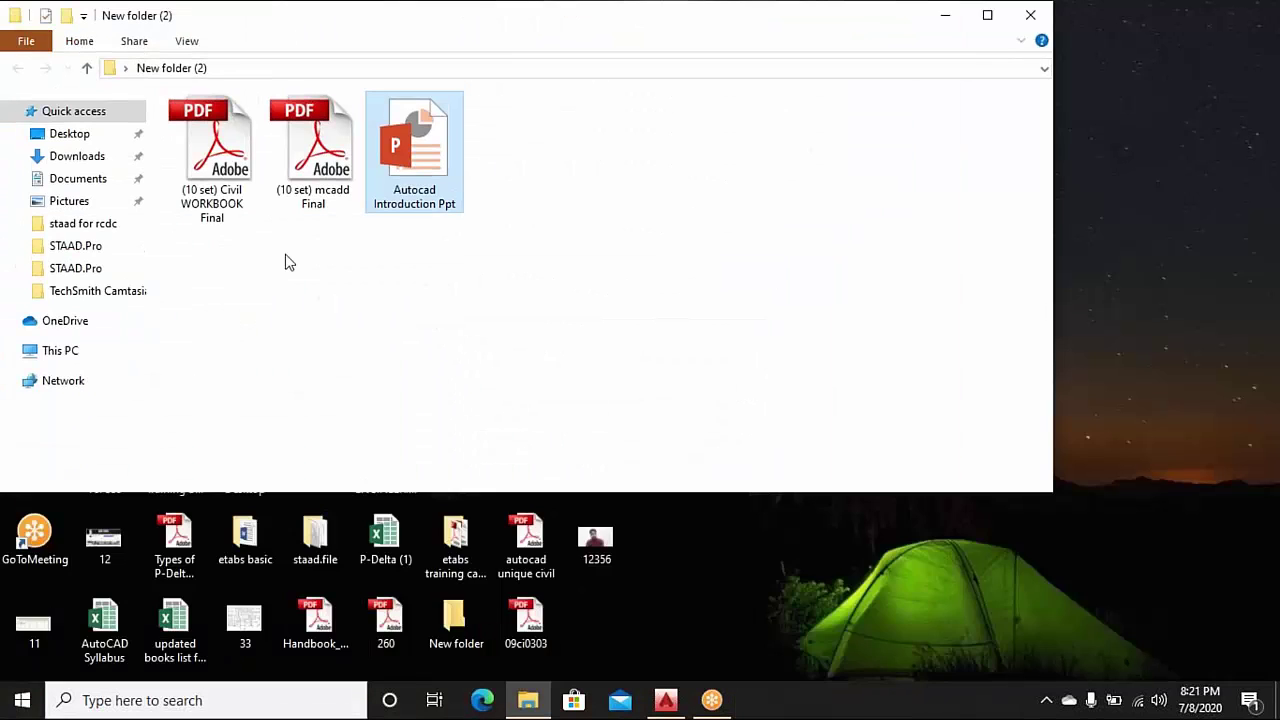
Close the 'New folder (2)' folder window and bring the AutoCAD Drawing1 window into focus
left_click(1045, 258)
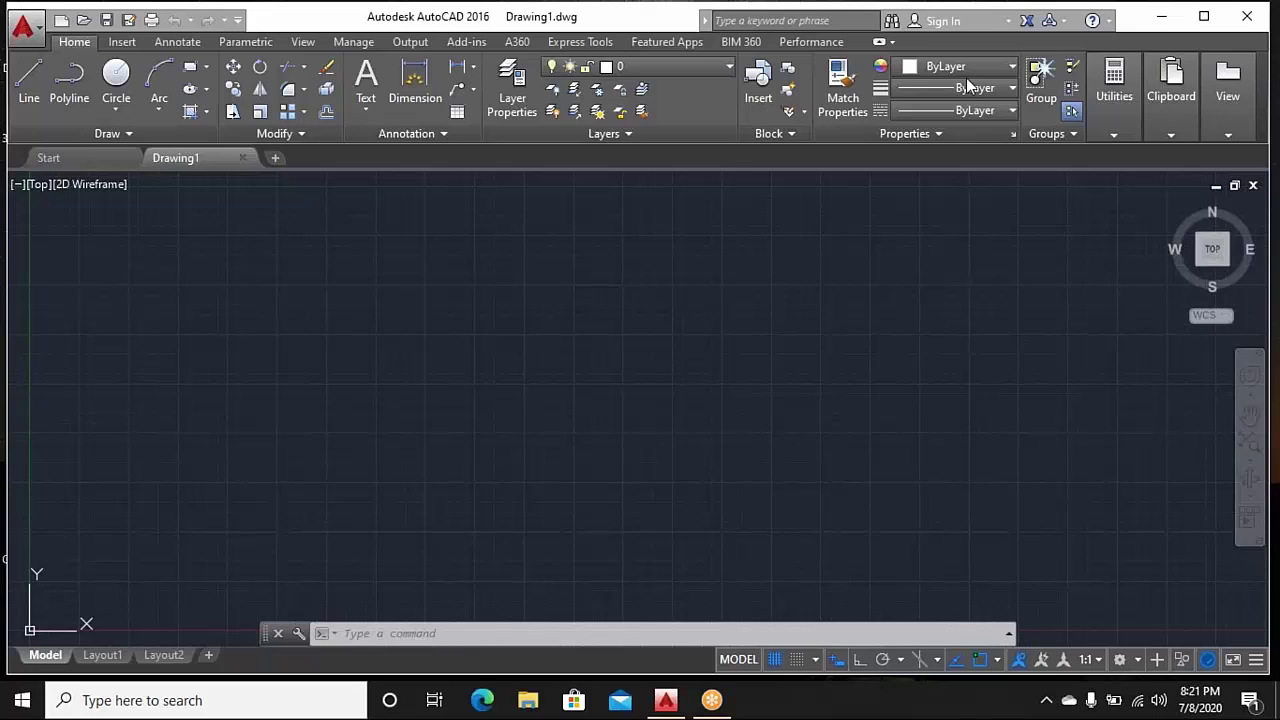
left_click(681, 311)
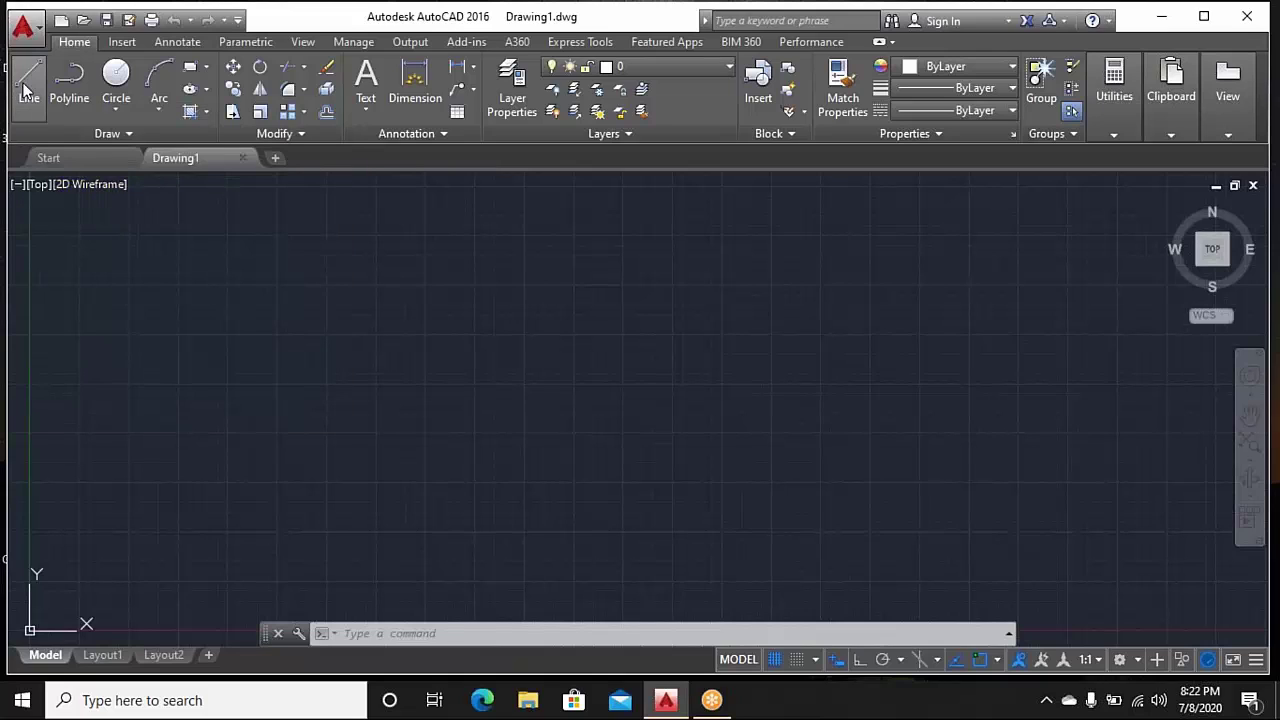
Start a line and draw the 30-unit horizontal bottom segment
left_click(28, 88)
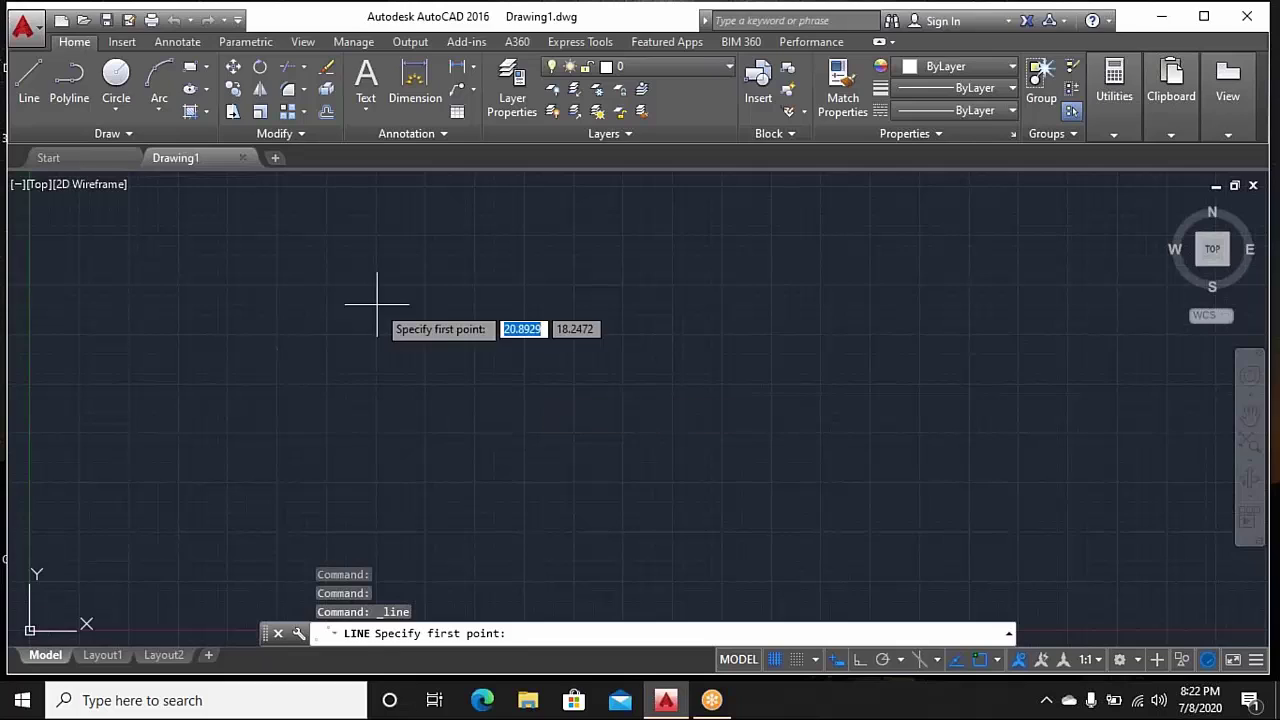
left_click(381, 467)
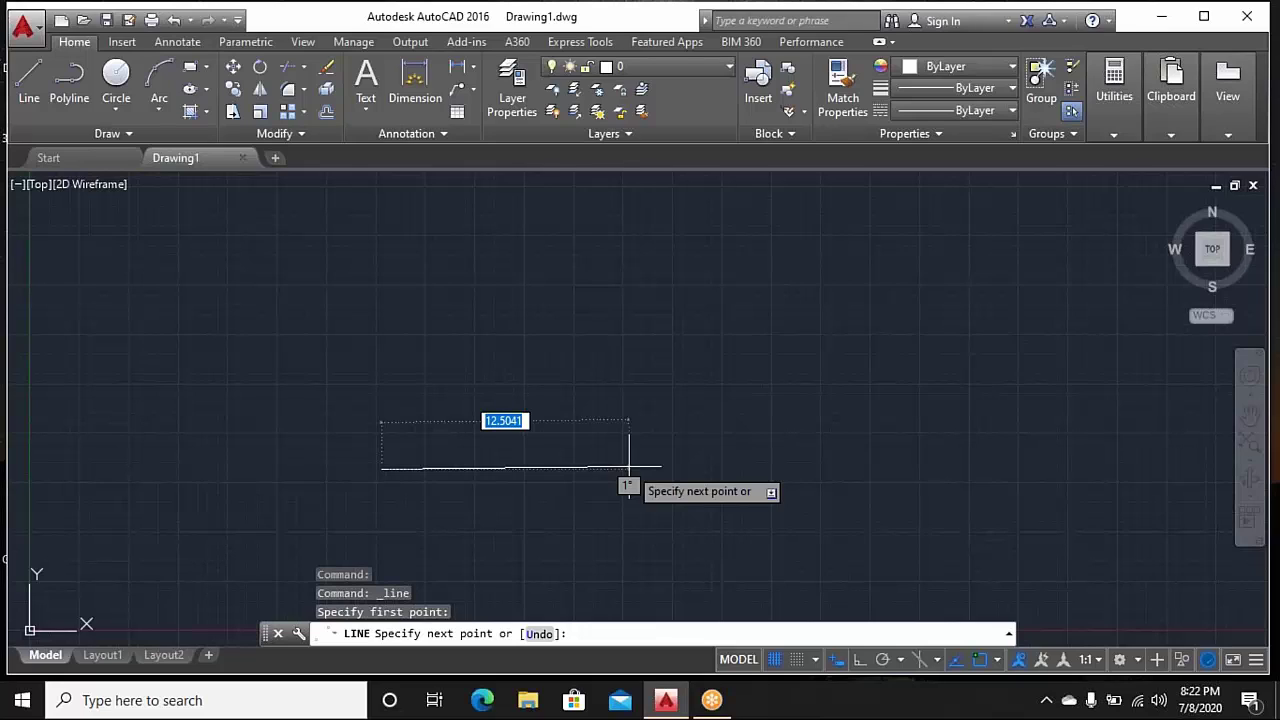
type("30")
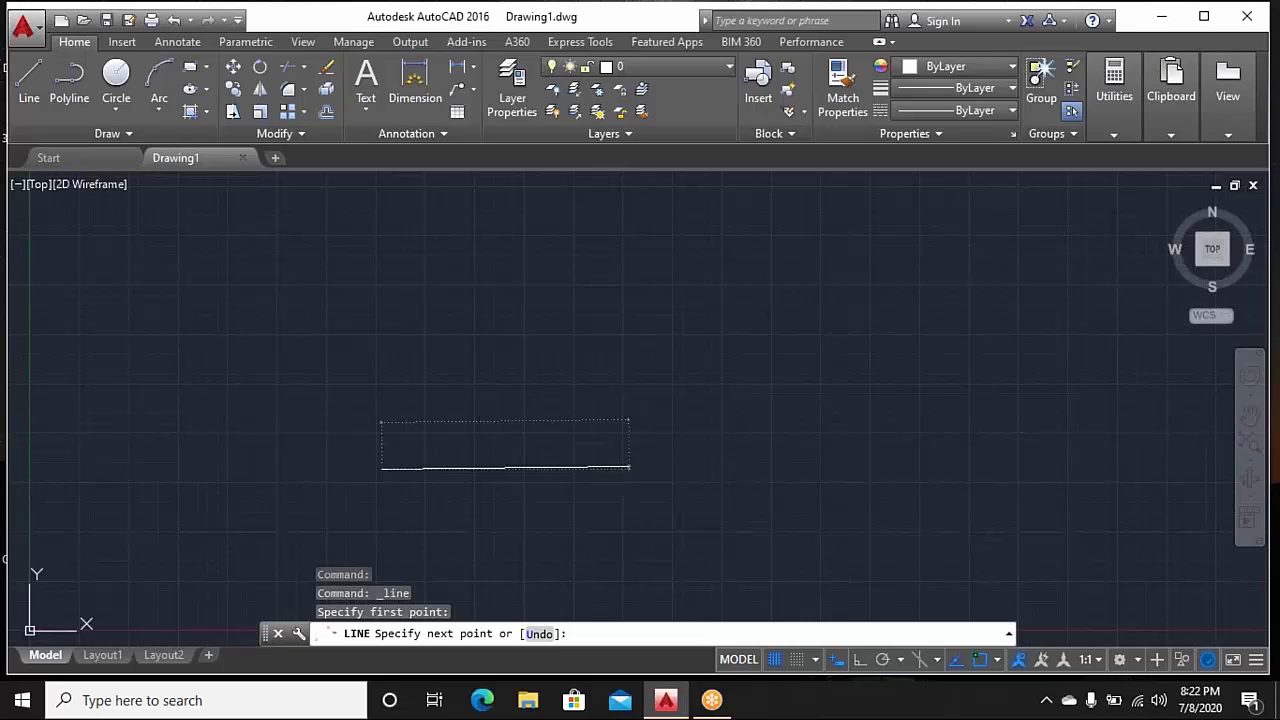
key("Return")
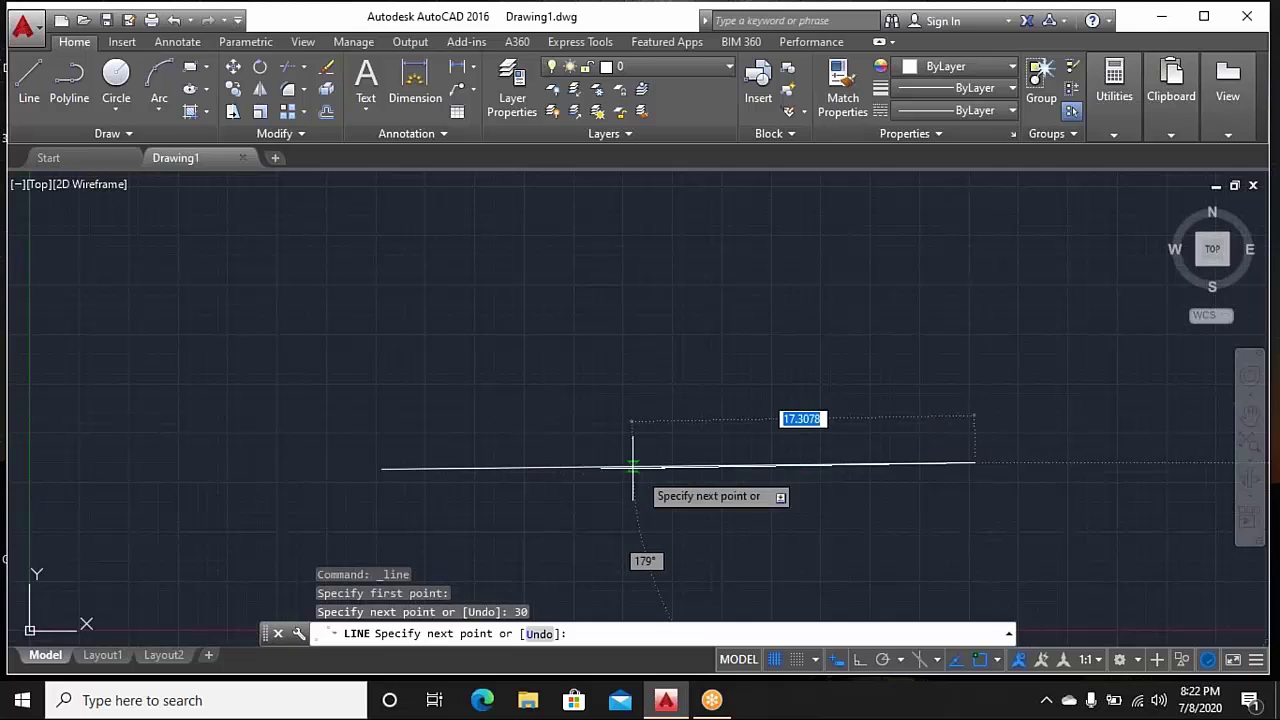
mouse_move(887, 333)
middle_mouse_down()
mouse_move(814, 417)
mouse_move(720, 457)
middle_mouse_up()
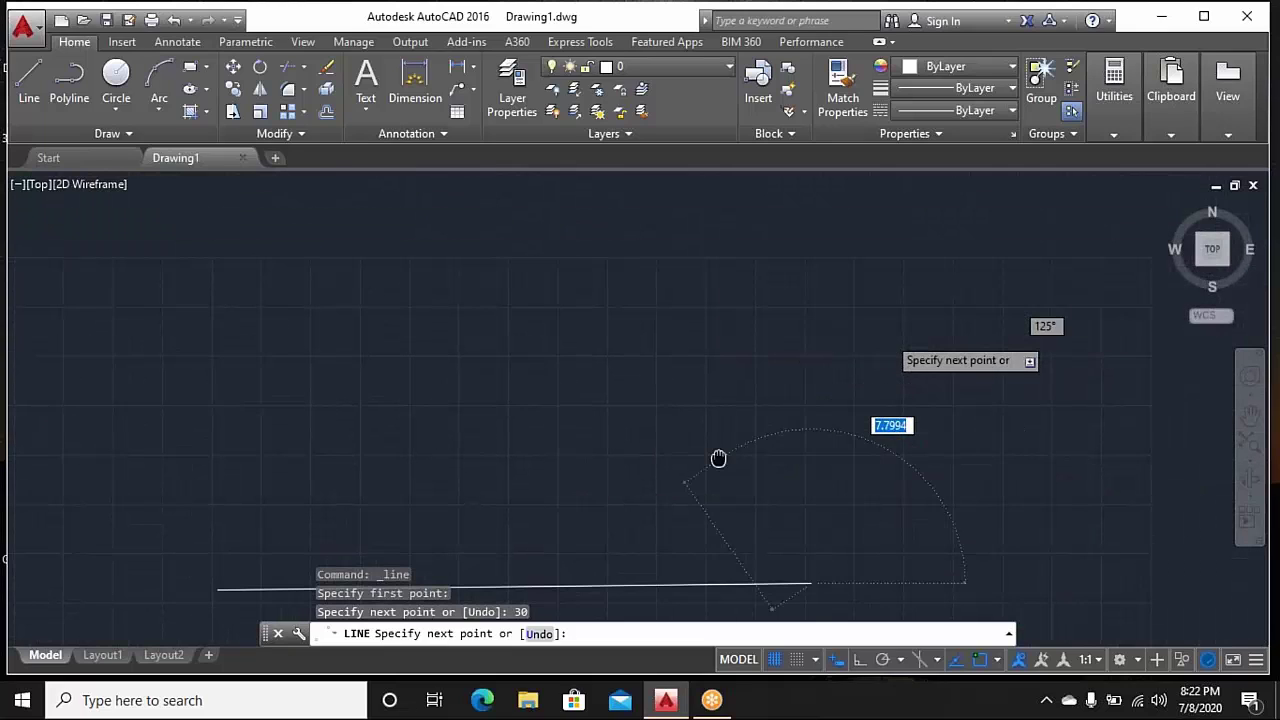
scroll(720, 457, "down", 2)
scroll(749, 423, "down", 2)
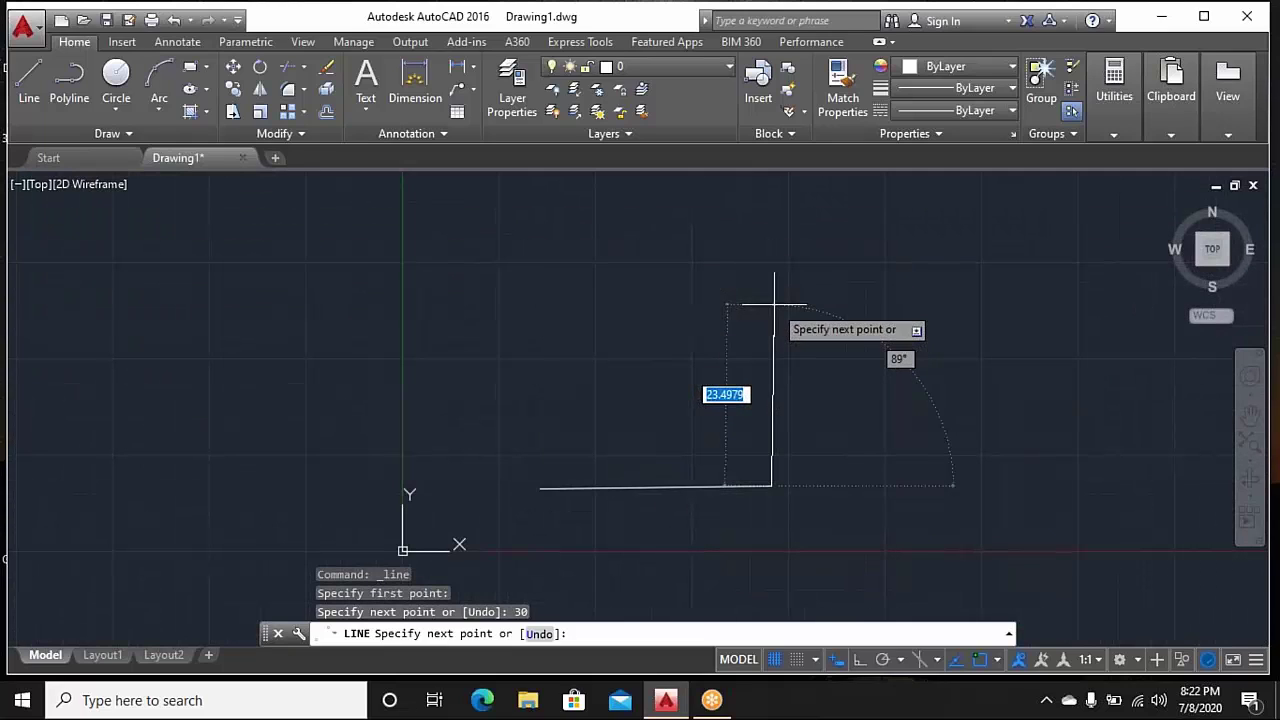
Add the 20-unit right side, 20-unit top, and slanted side back to the start, then end LINE
type("20")
key("Return")
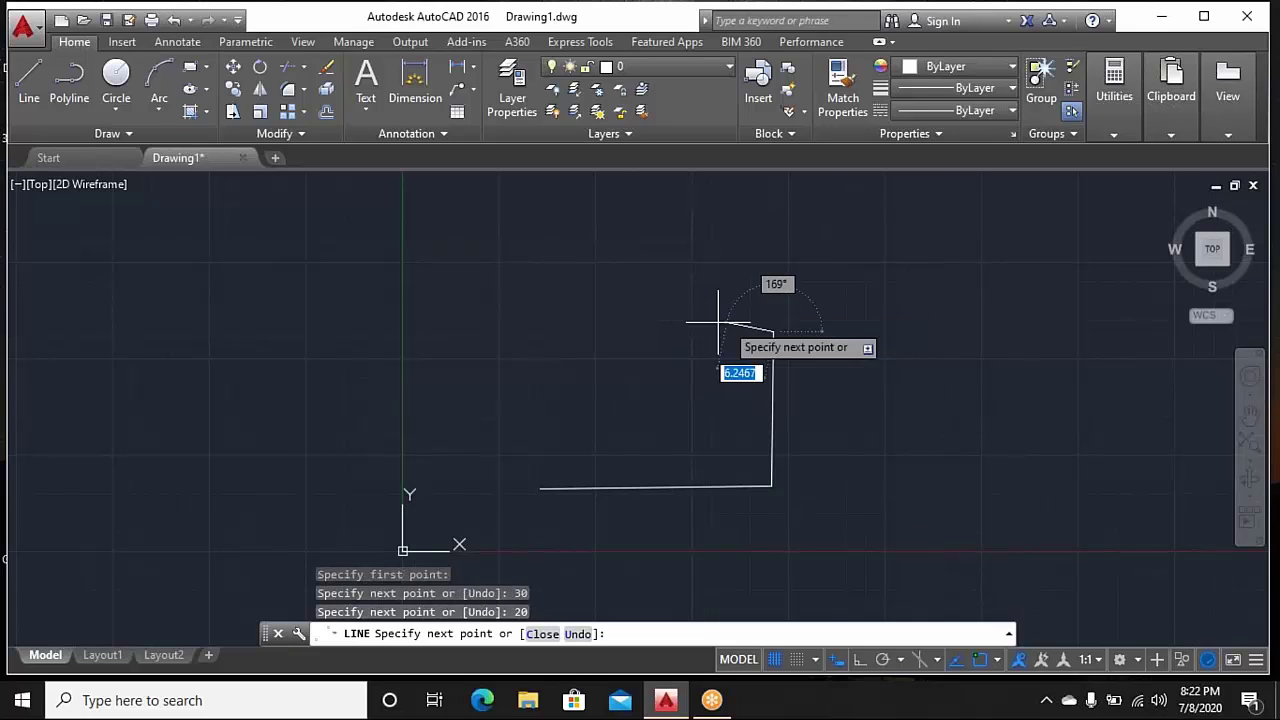
type("2")
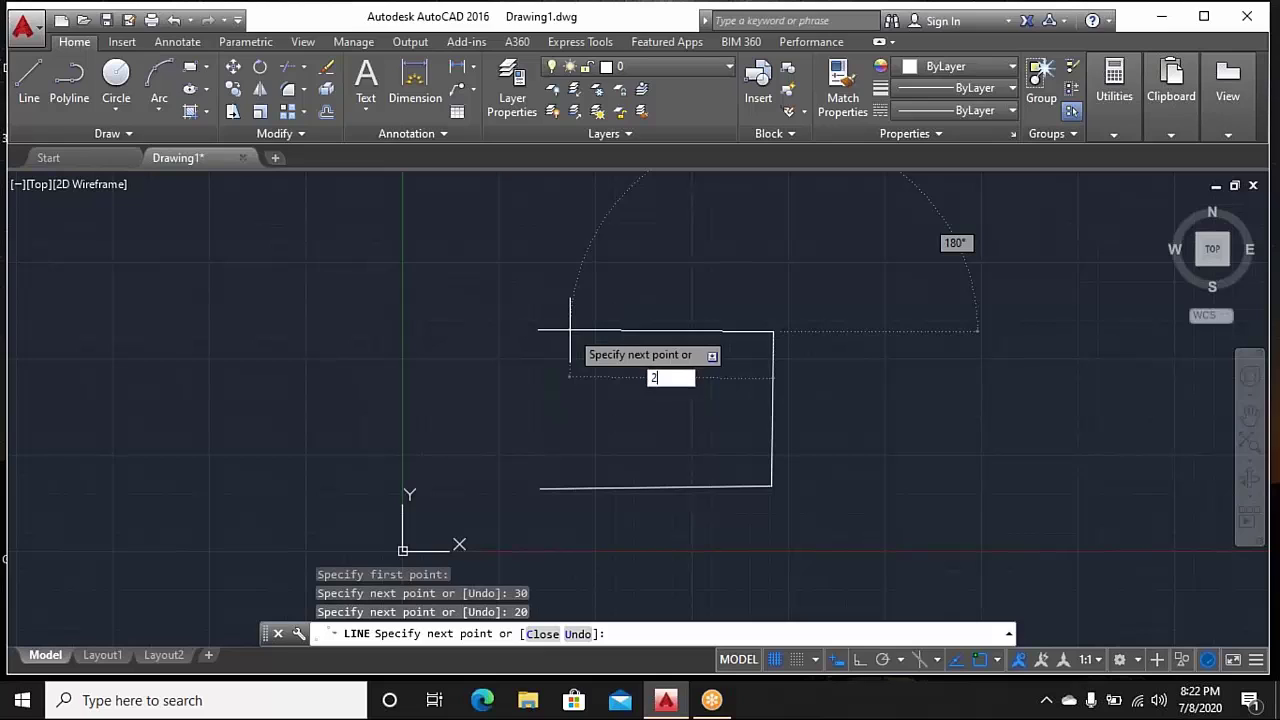
type("0")
key("Return")
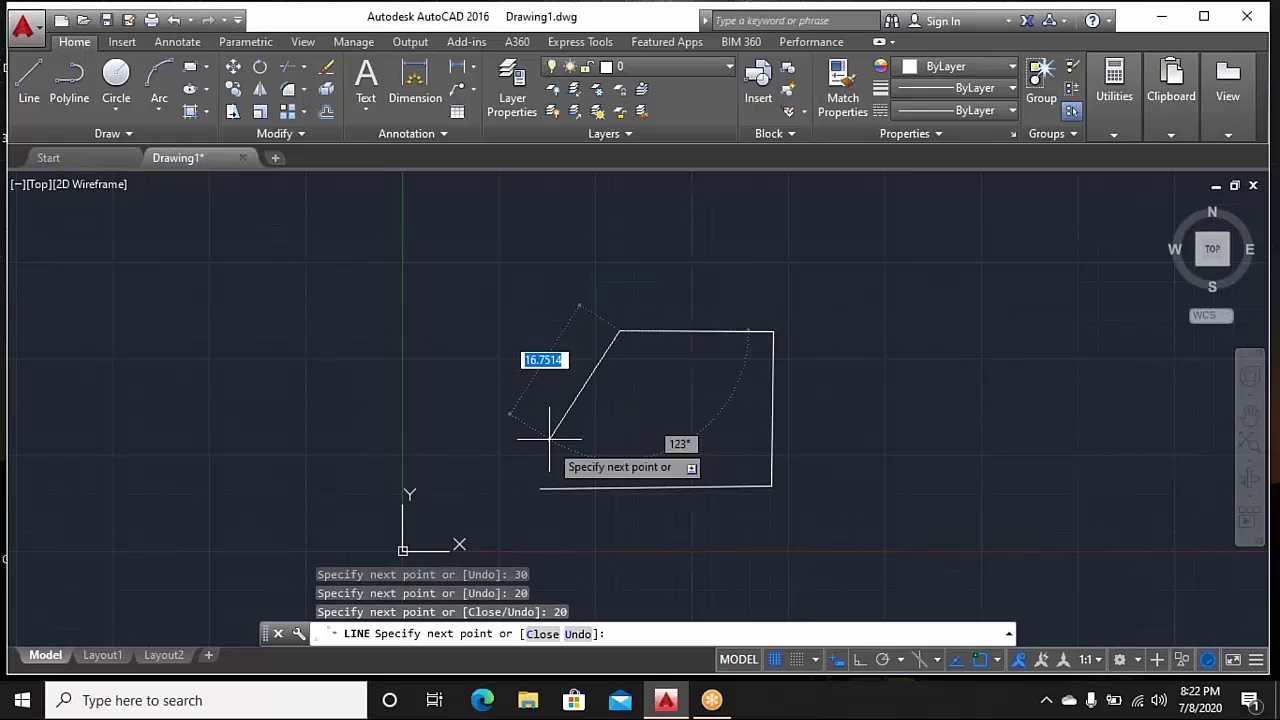
left_click(540, 488)
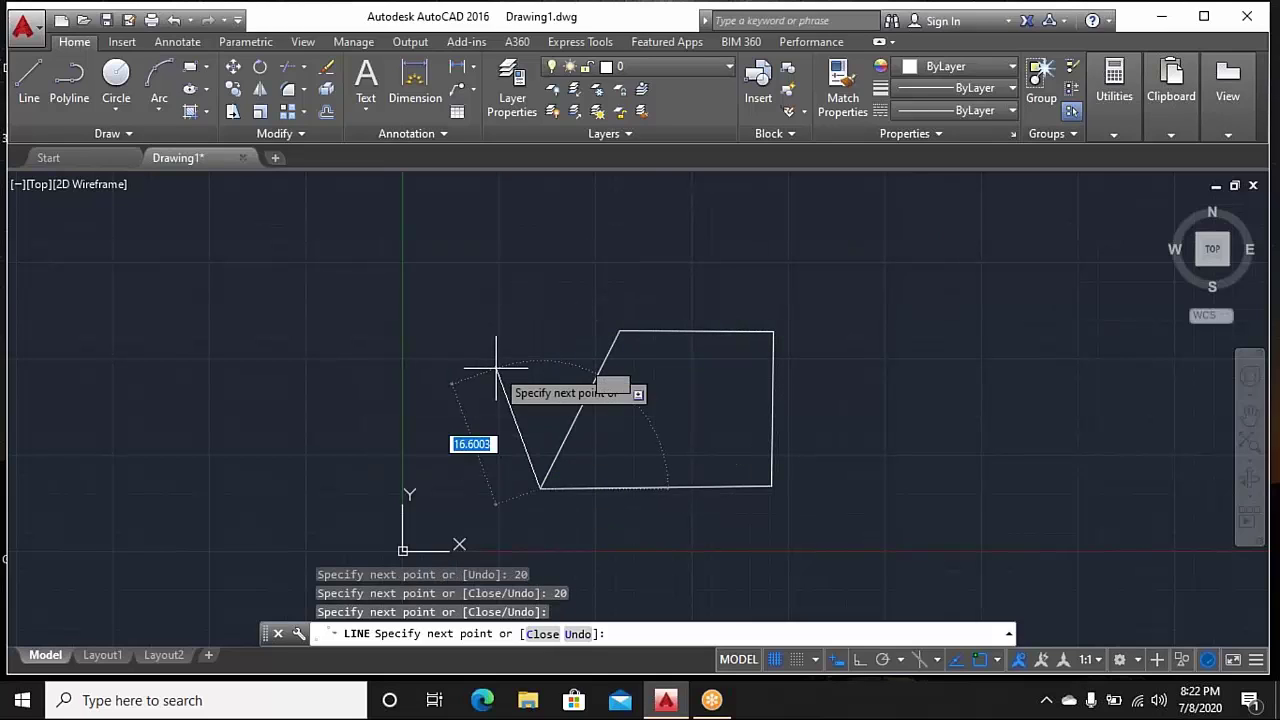
right_click(540, 395)
left_click(556, 390)
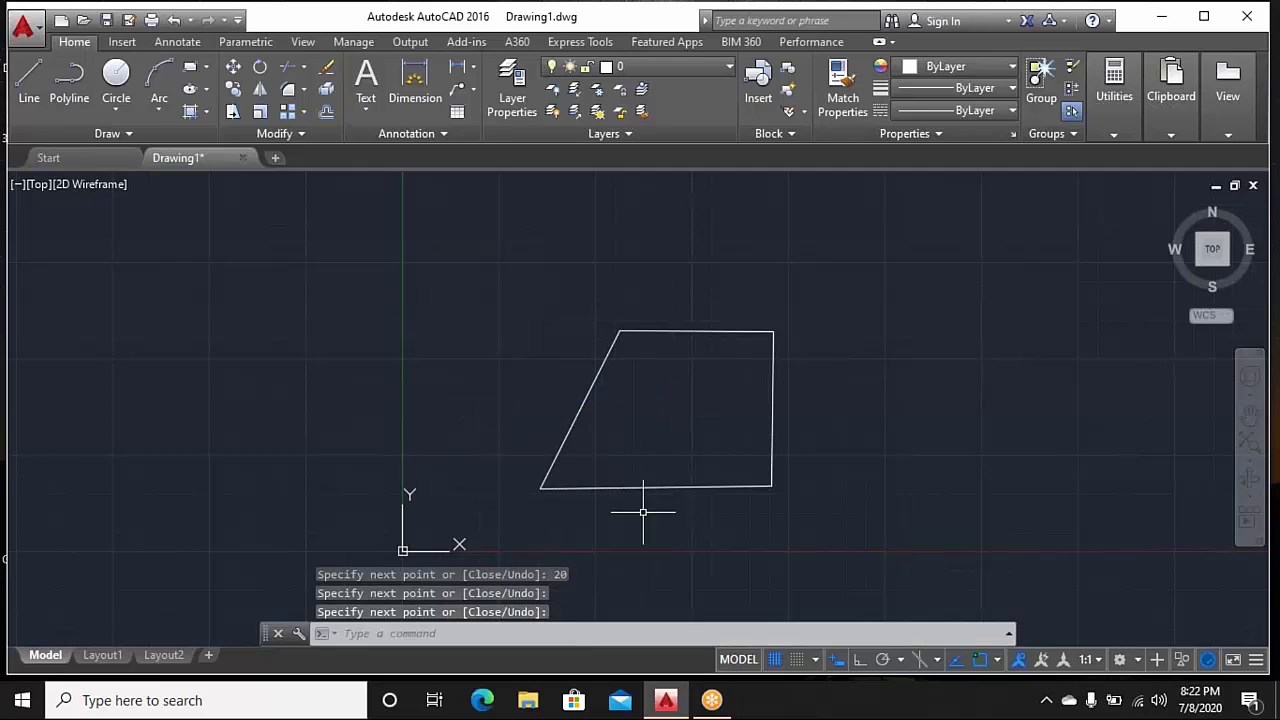
scroll(643, 513, "up", 2)
scroll(643, 513, "up", 2)
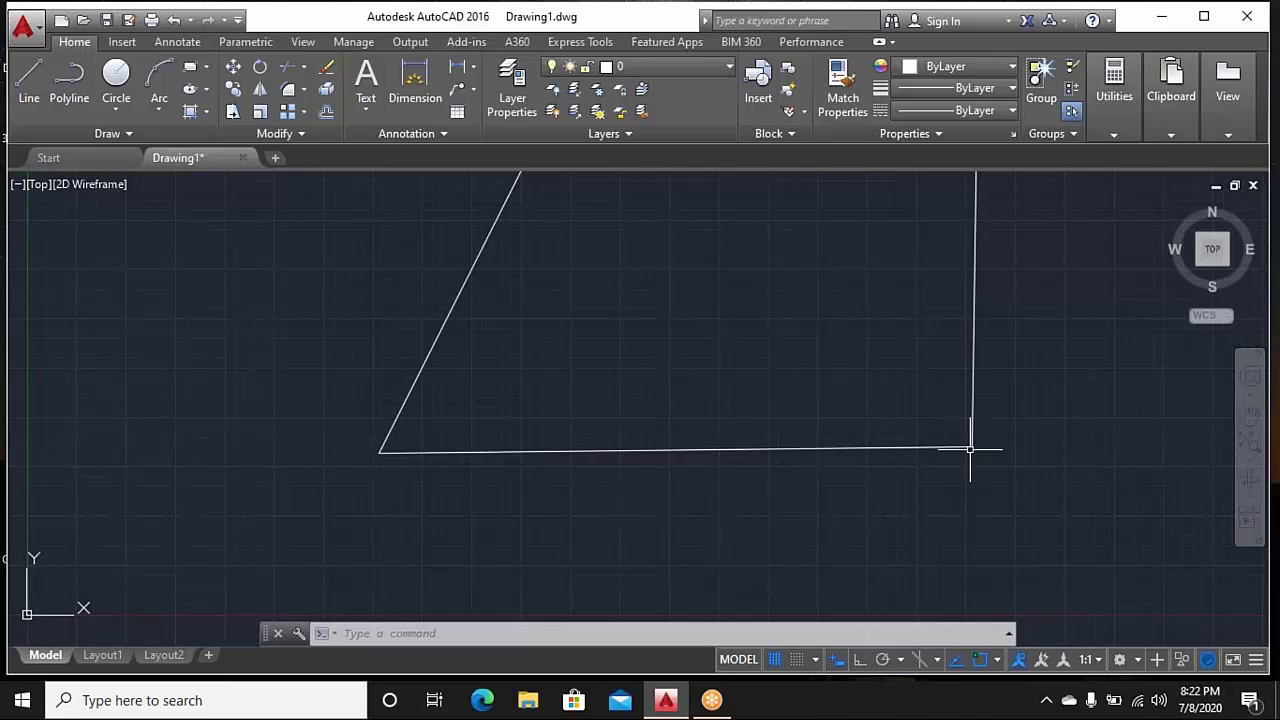
scroll(463, 453, "down", 2)
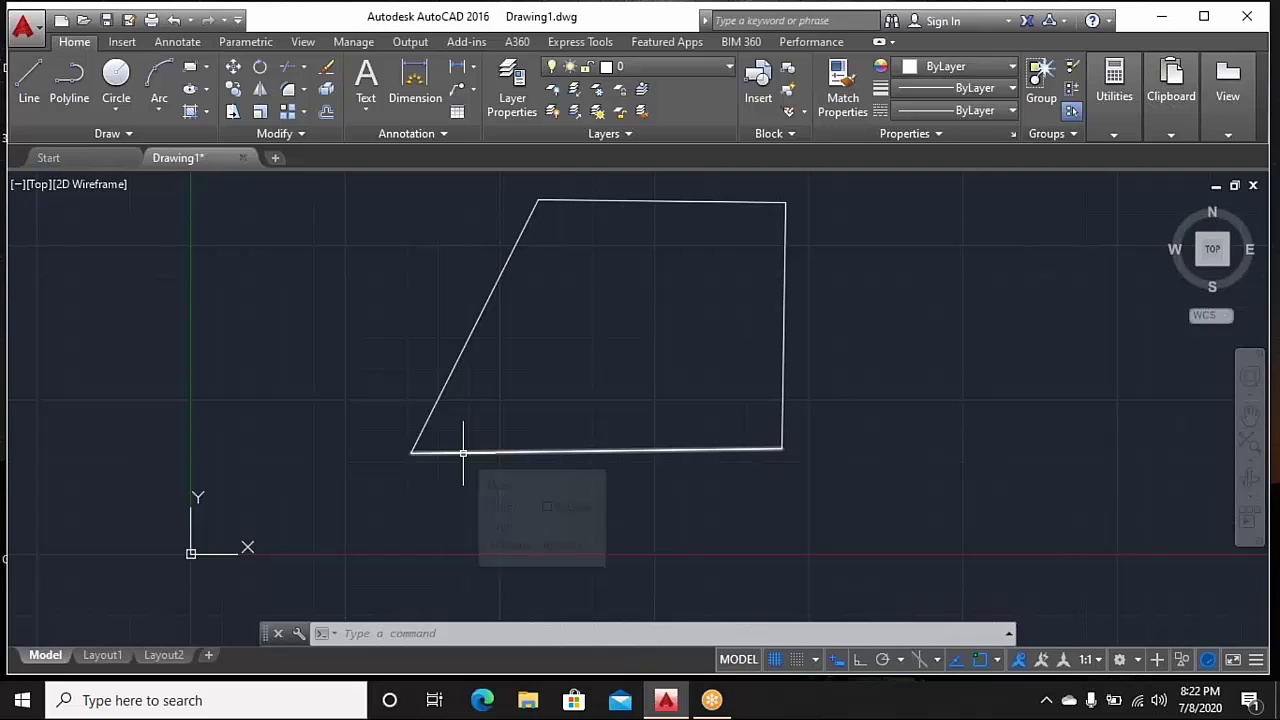
scroll(527, 418, "up", 2)
left_click(591, 413)
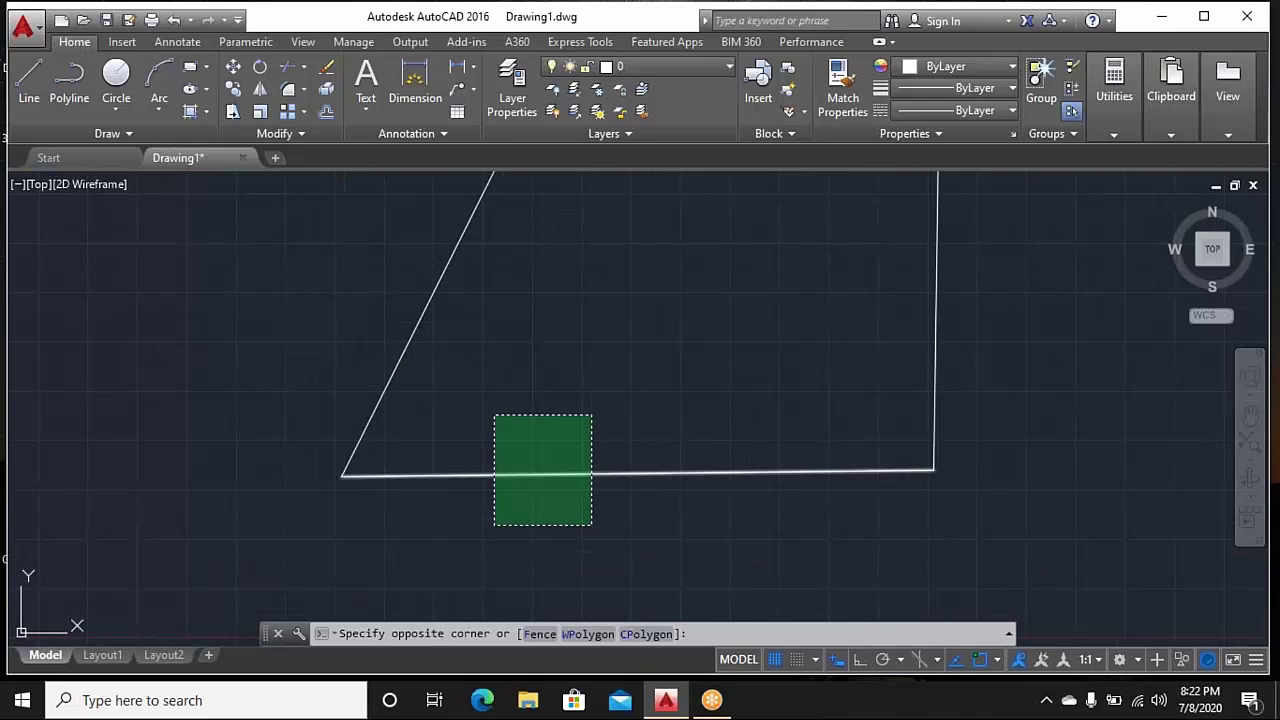
left_click(494, 522)
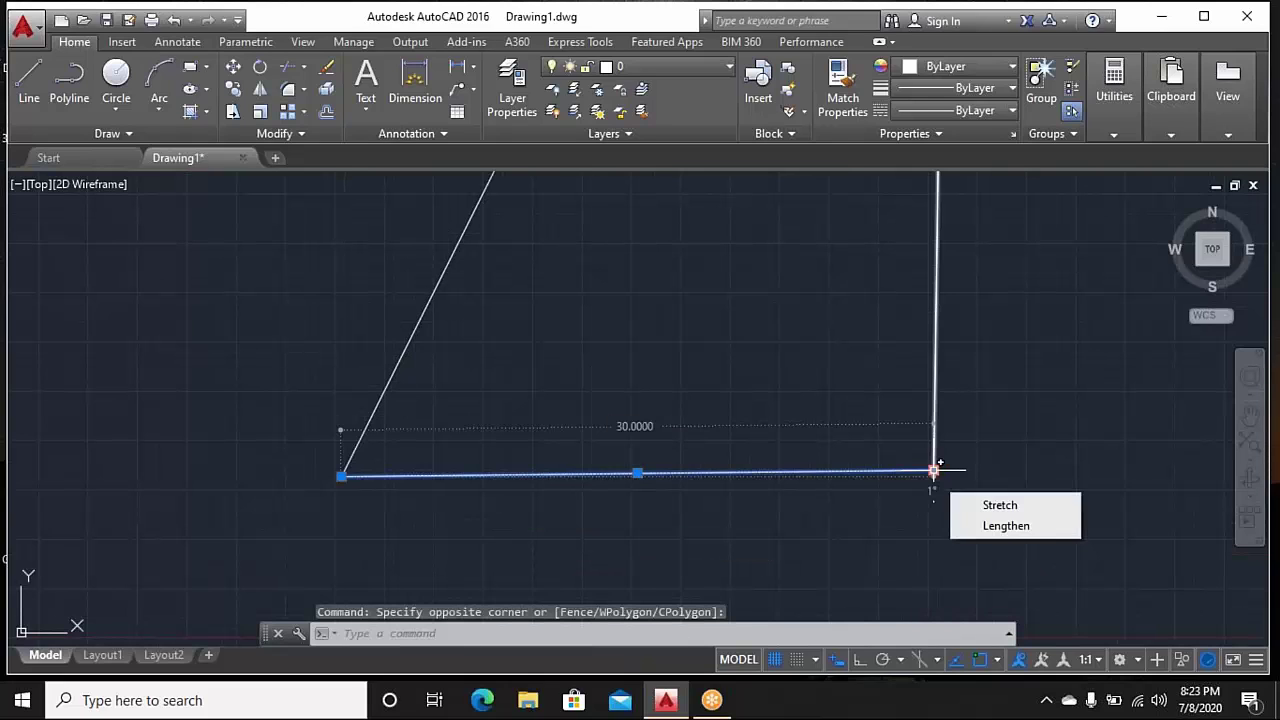
mouse_move(933, 470)
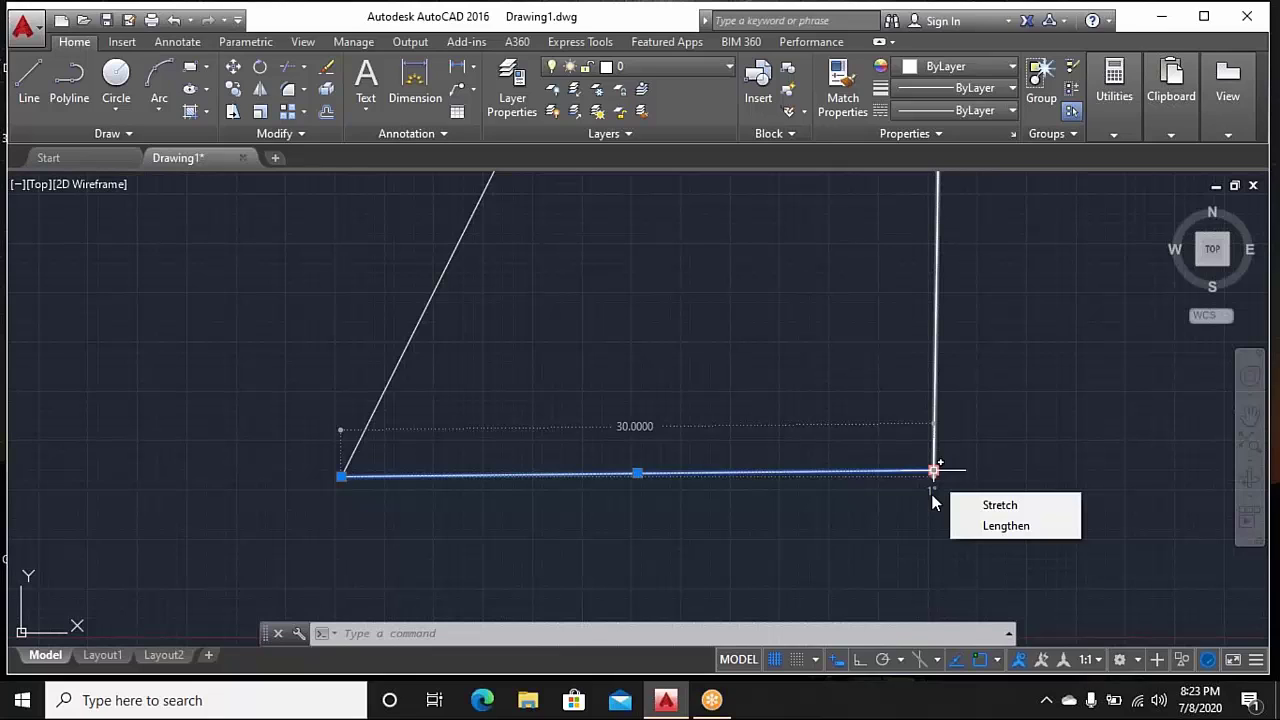
left_click(819, 335)
key("Escape")
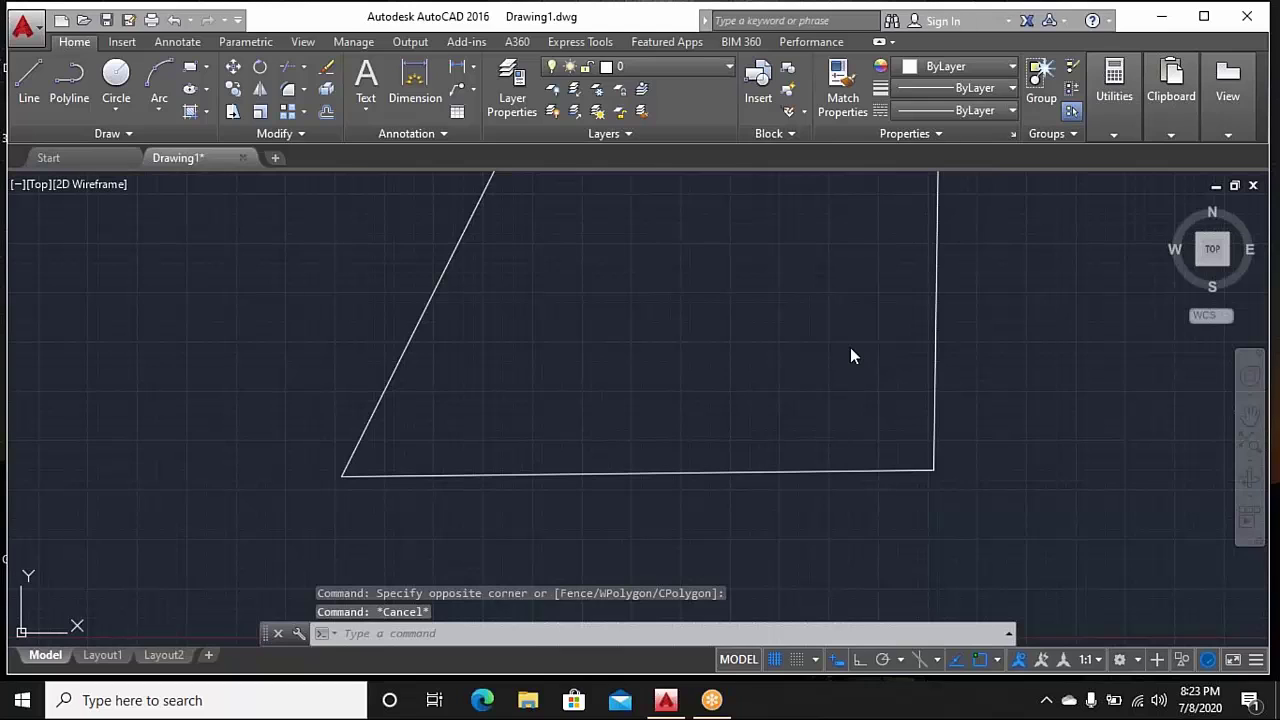
scroll(850, 350, "down", 2)
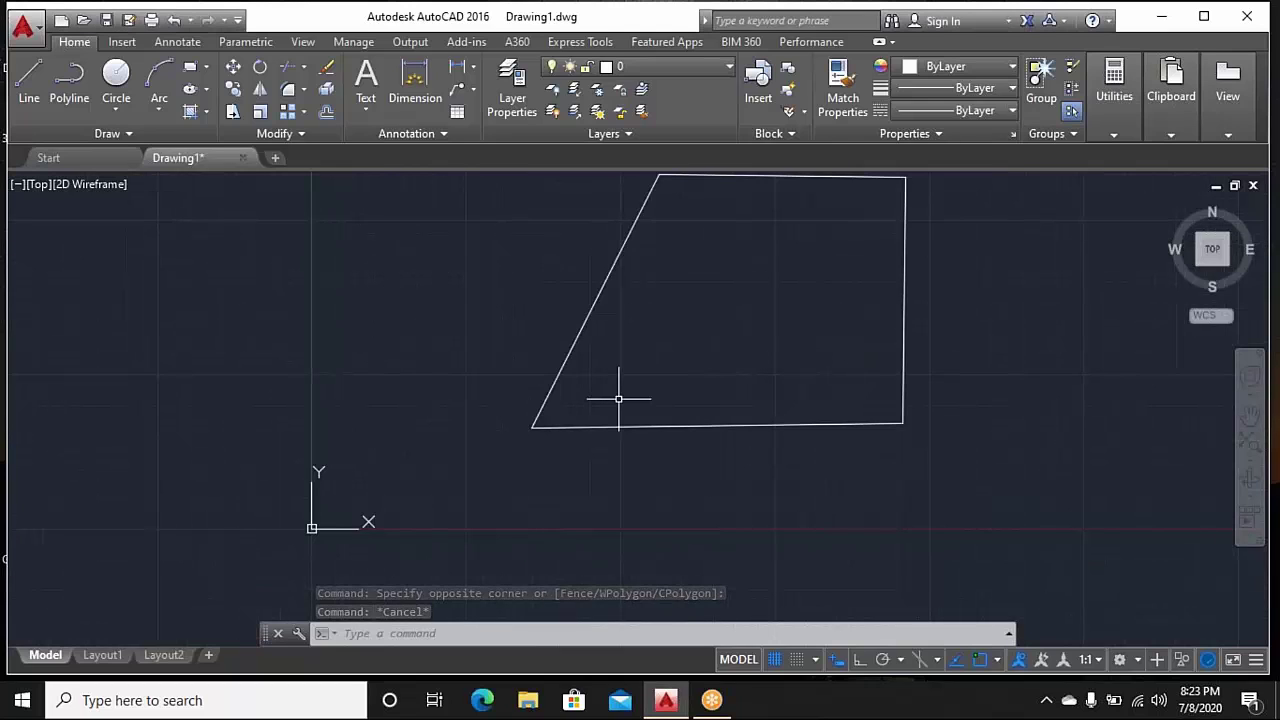
middle_click_drag(654, 394, 363, 411)
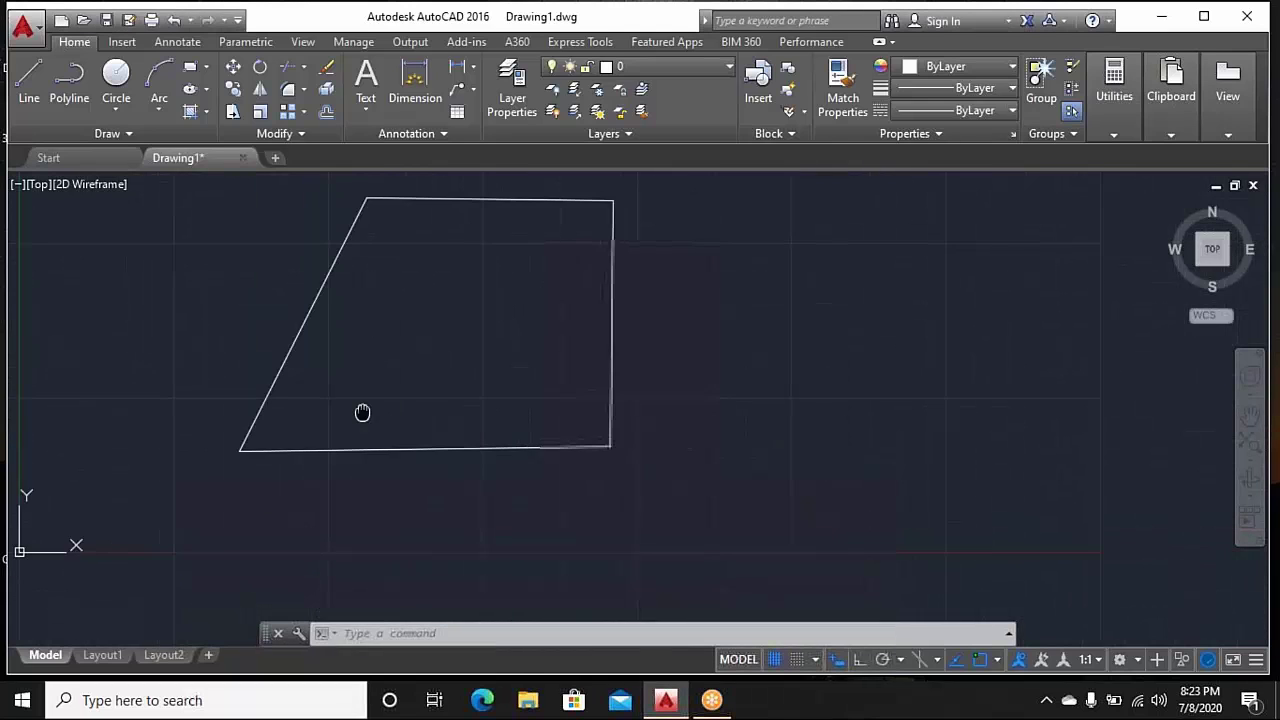
middle_click_drag(485, 408, 443, 432)
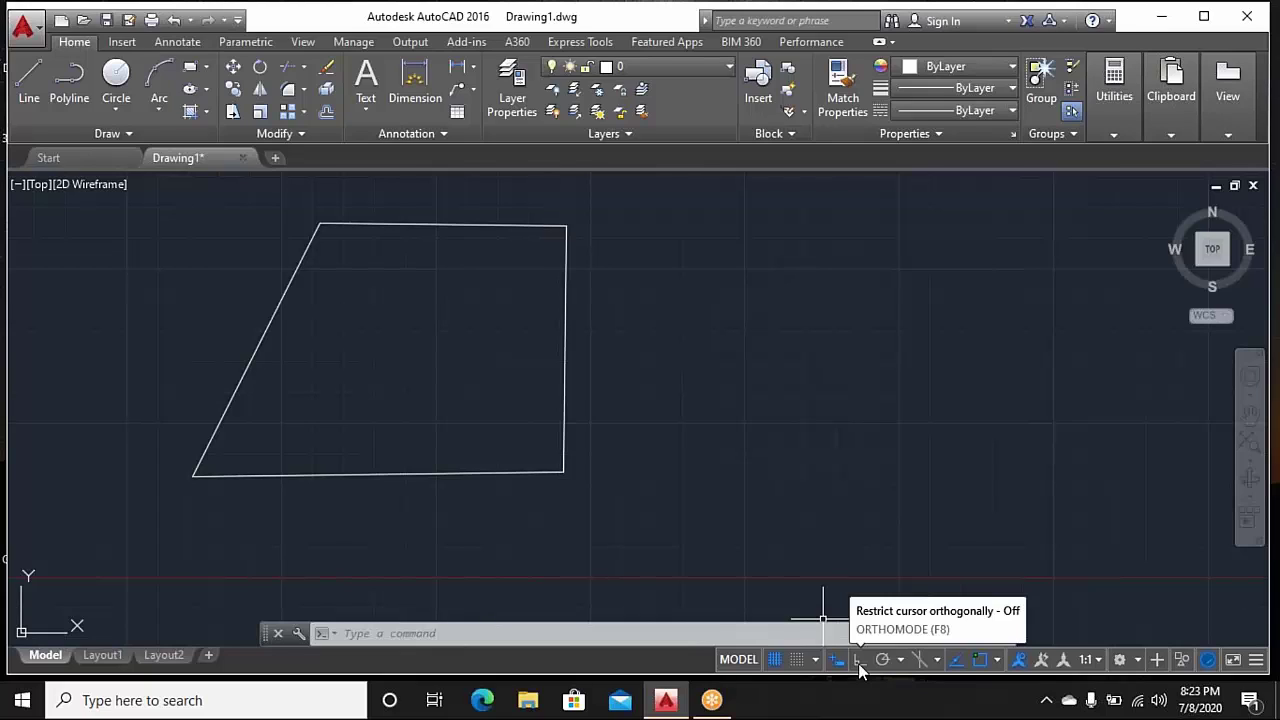
Turn on Ortho mode and begin a new line beside the quadrilateral
left_click(860, 666)
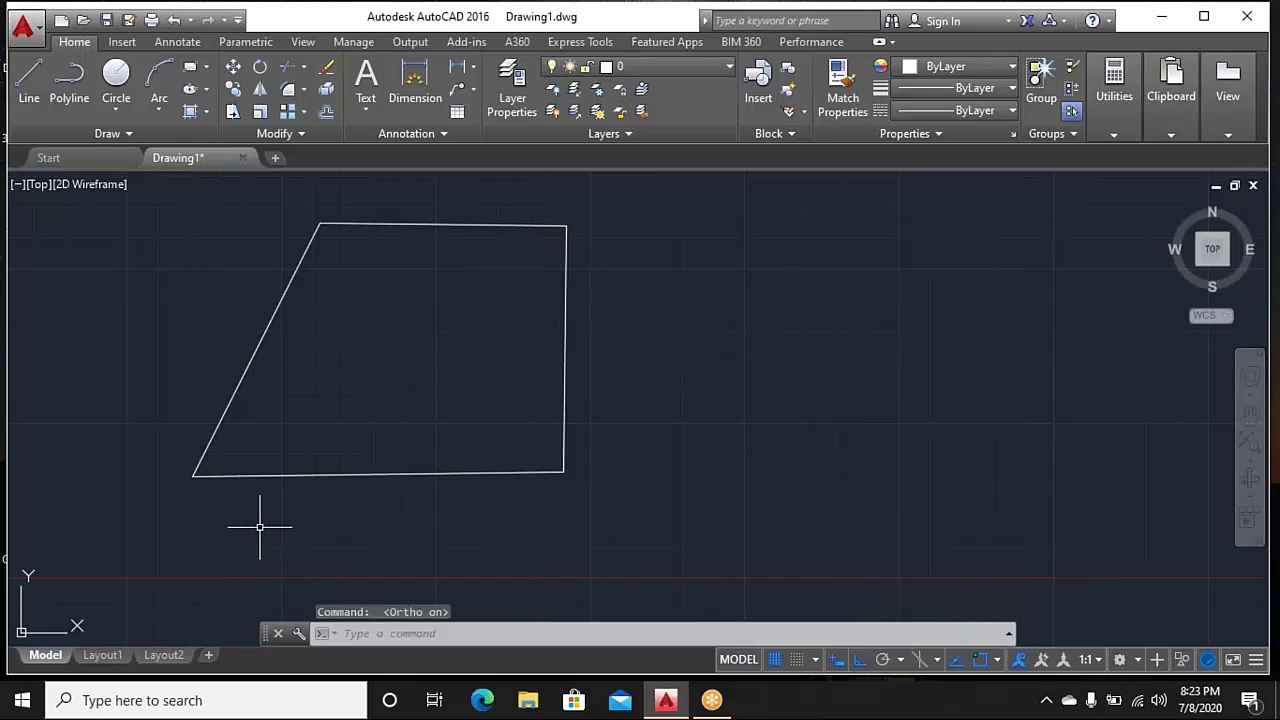
middle_click_drag(682, 514, 477, 506)
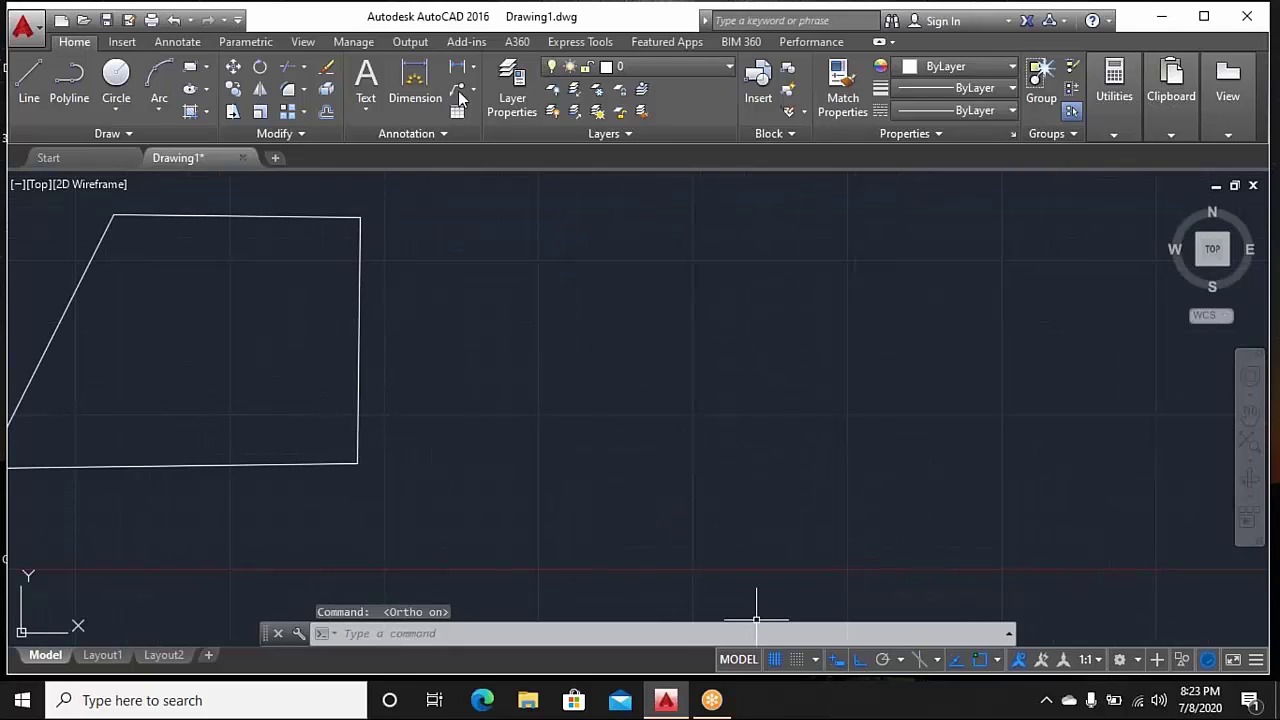
left_click(28, 92)
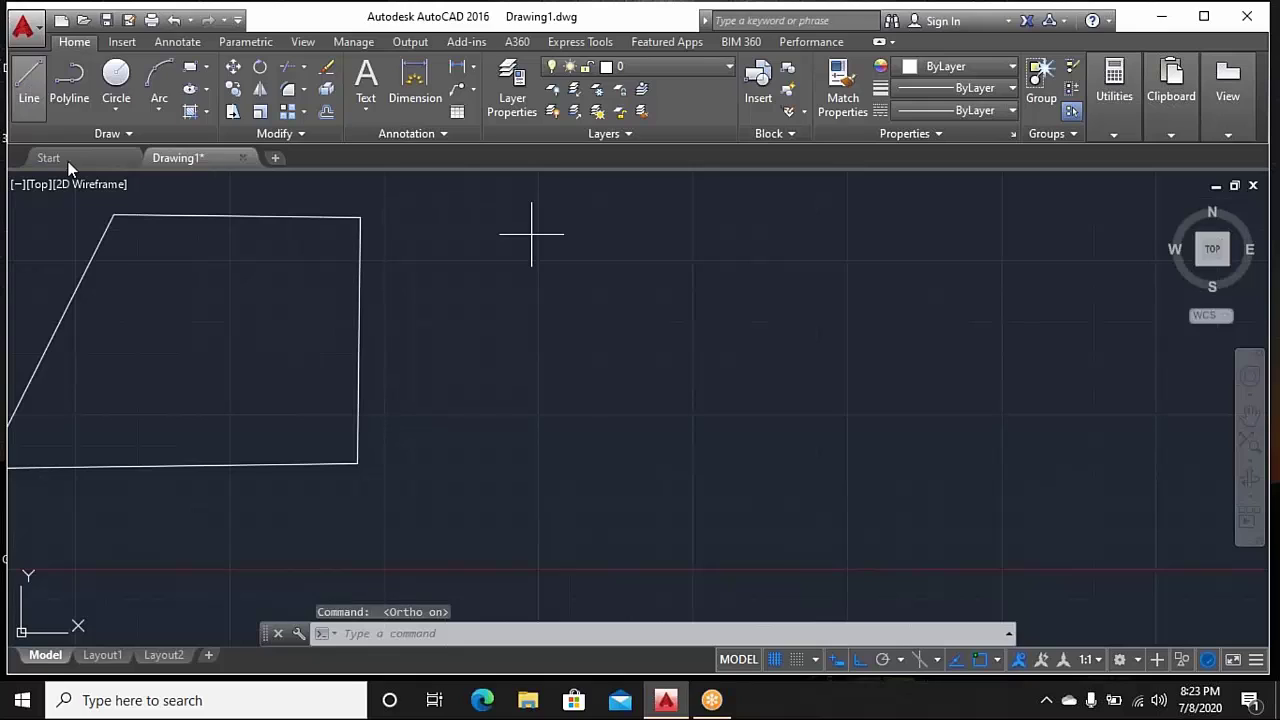
Pick a start point and draw the first three 15-unit sides of the square
left_click(467, 489)
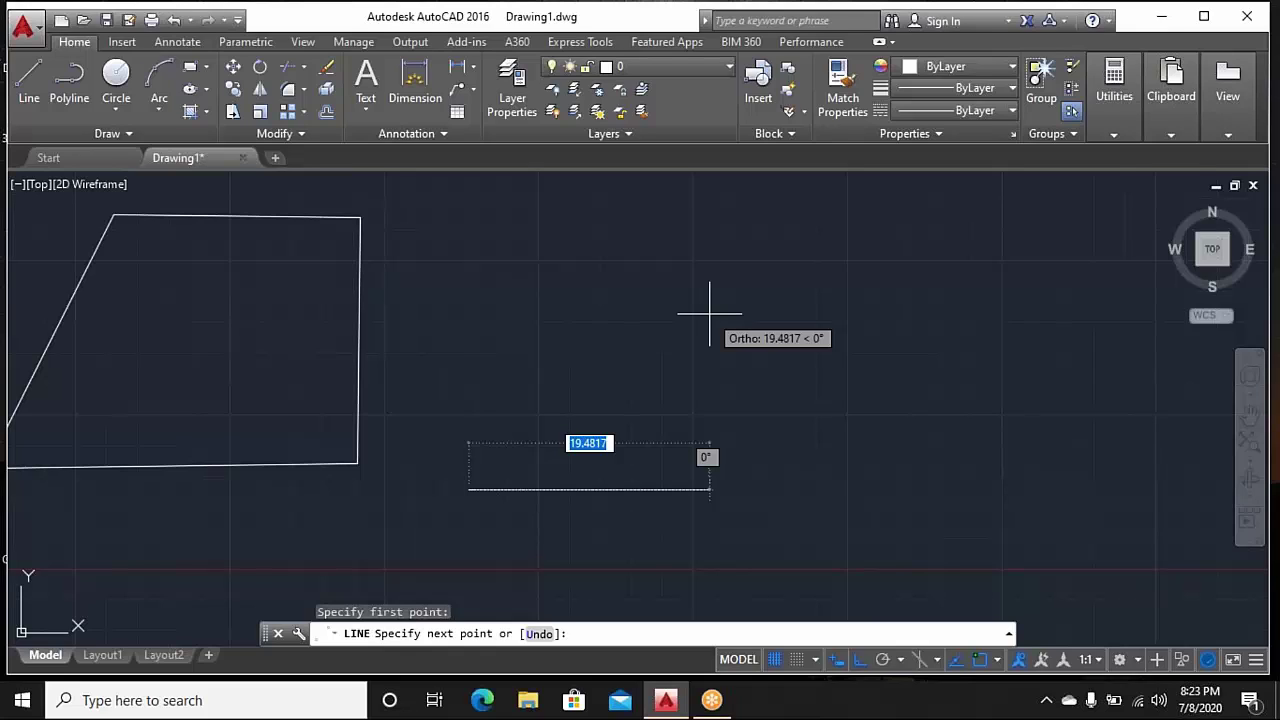
type("15")
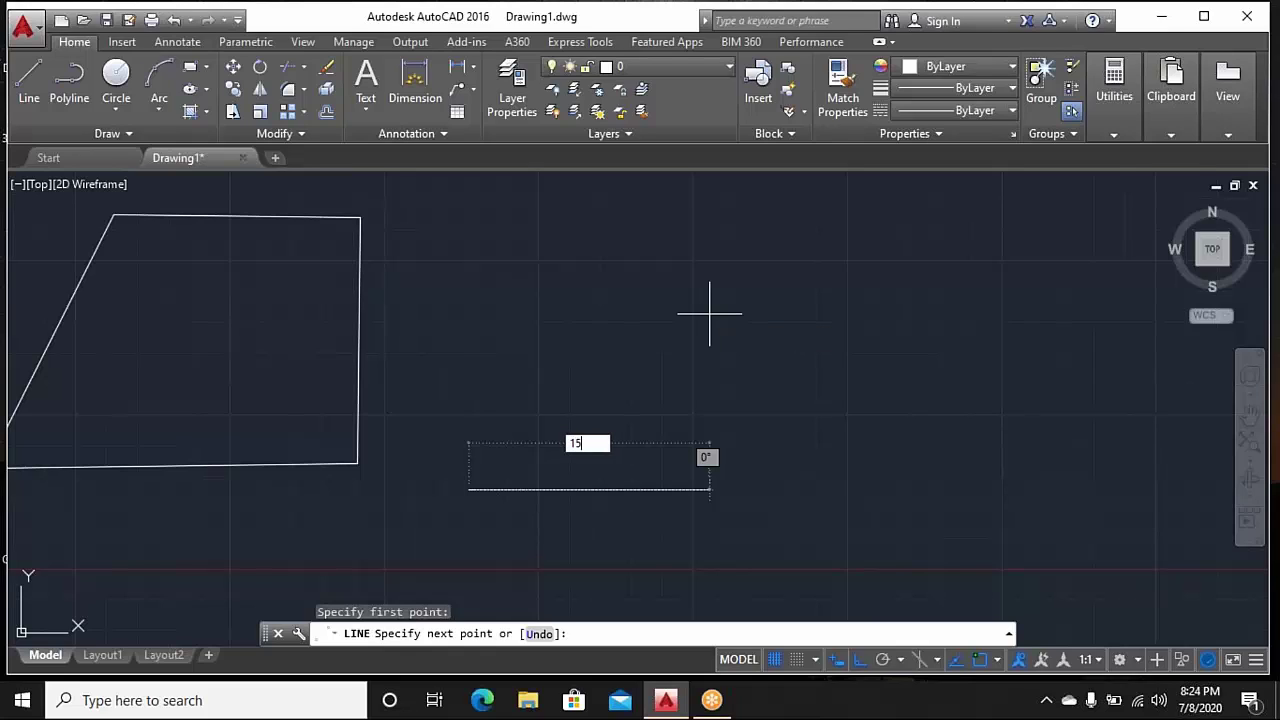
key("Return")
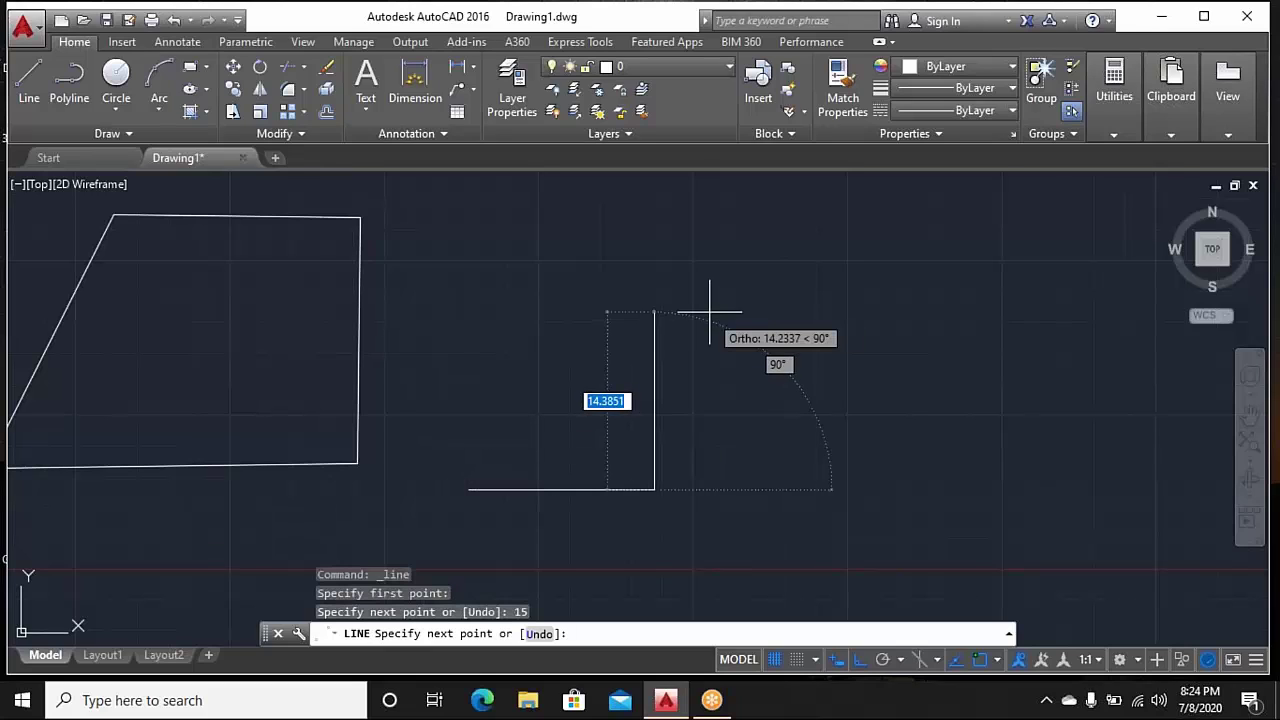
type("15")
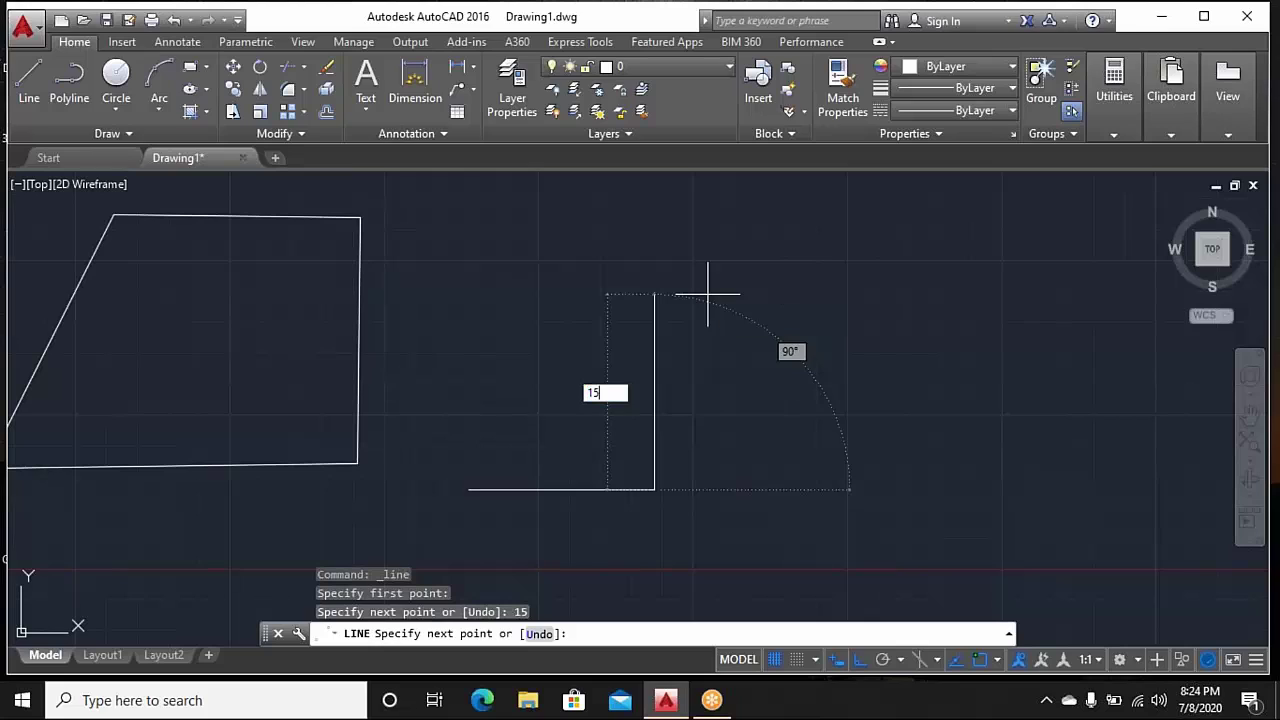
key("Return")
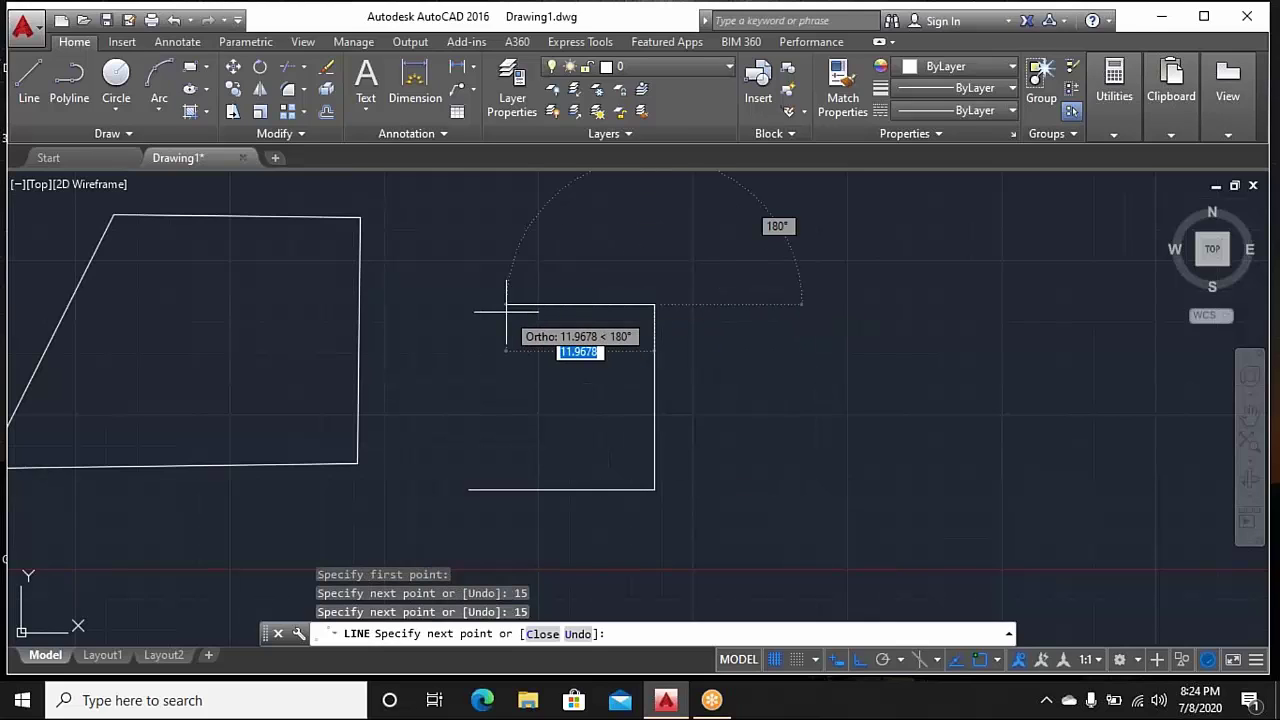
type("15")
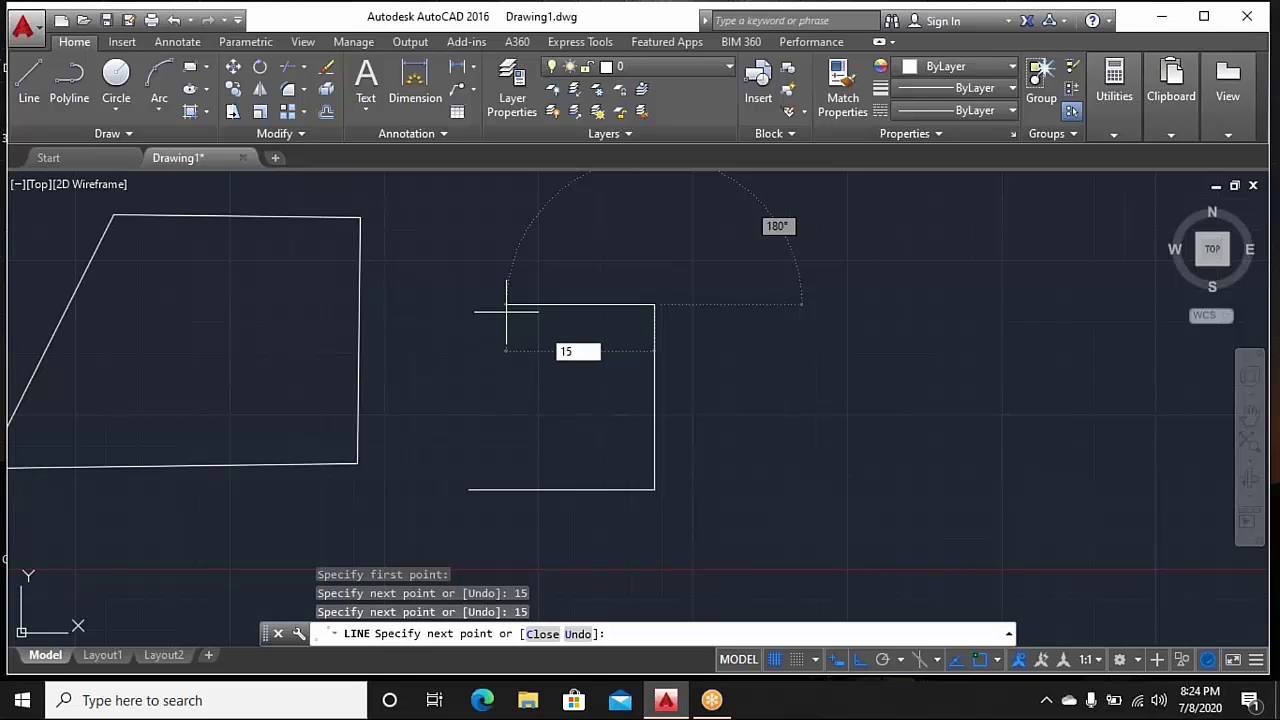
key("Return")
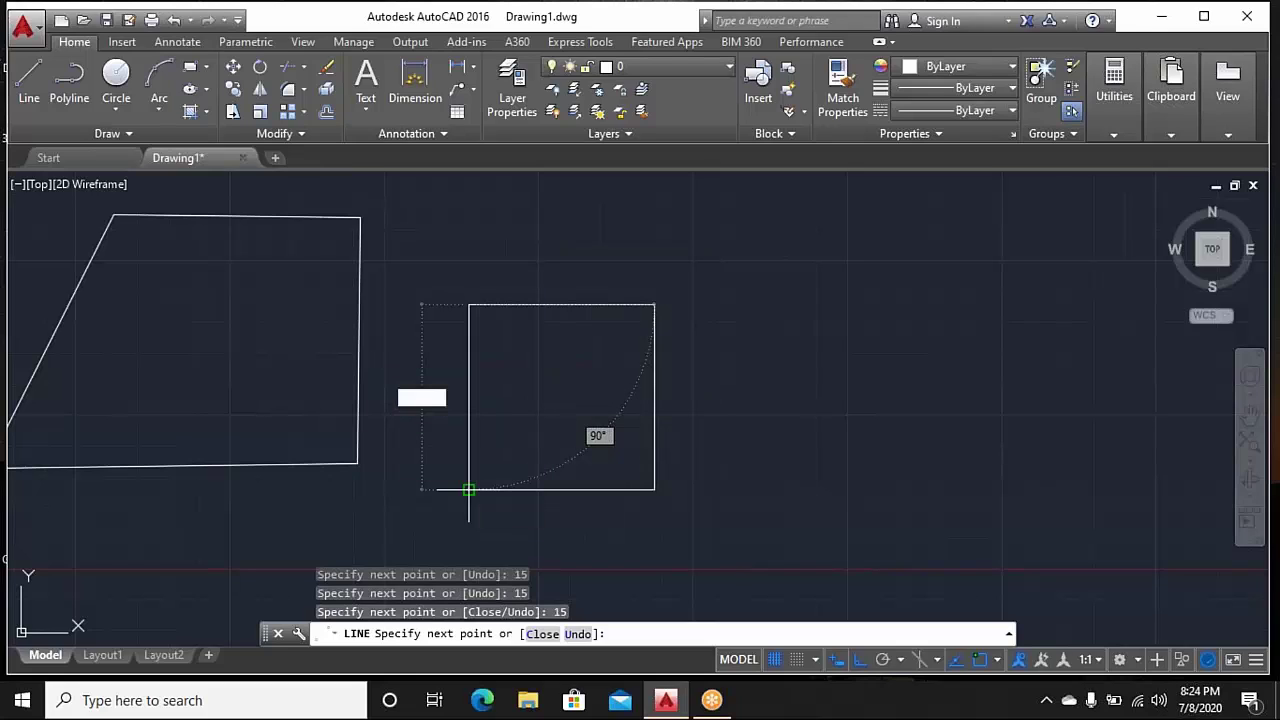
Close the square with the fourth 15-unit side and end the Line command
type("15")
key("Return")
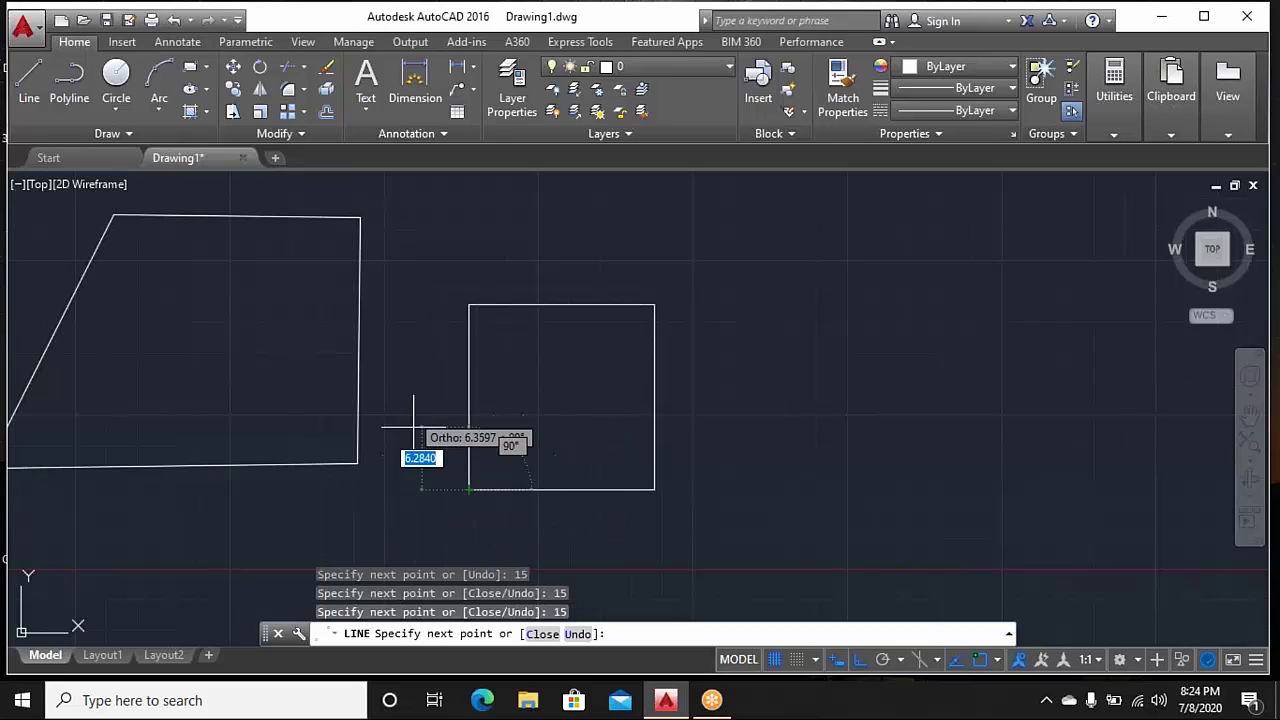
middle_click_drag(412, 461, 420, 397)
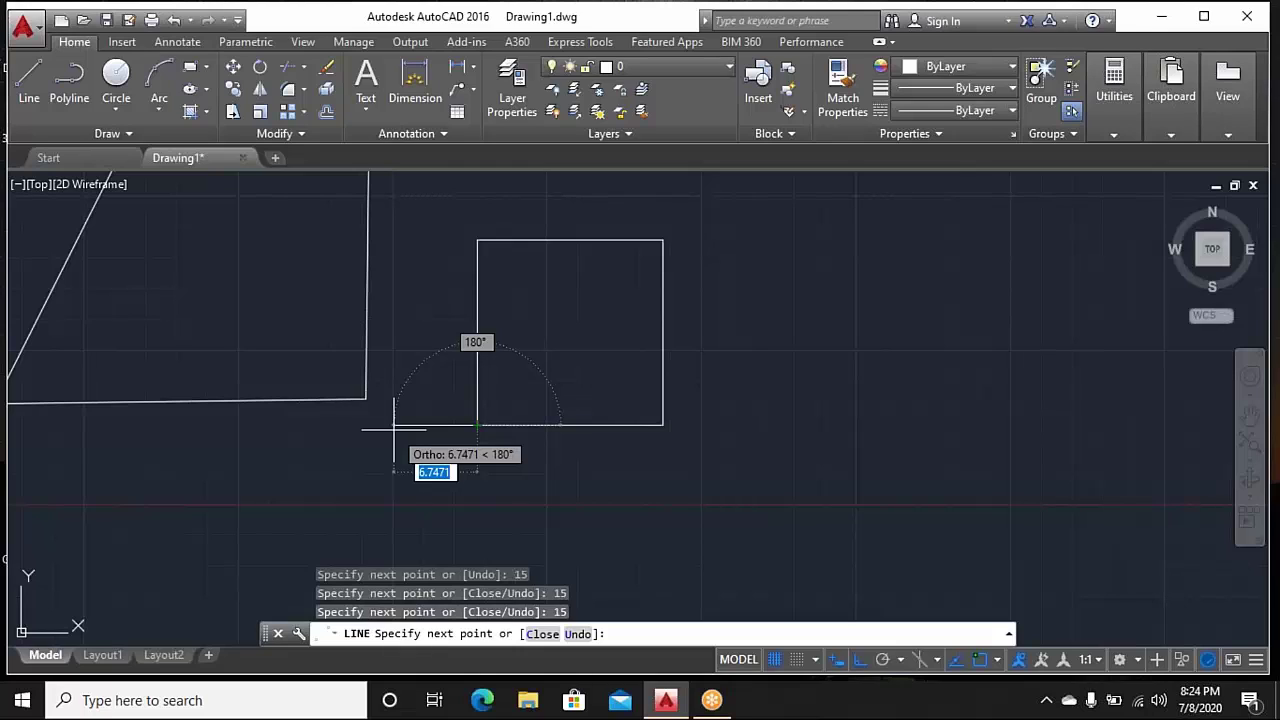
right_click(394, 430)
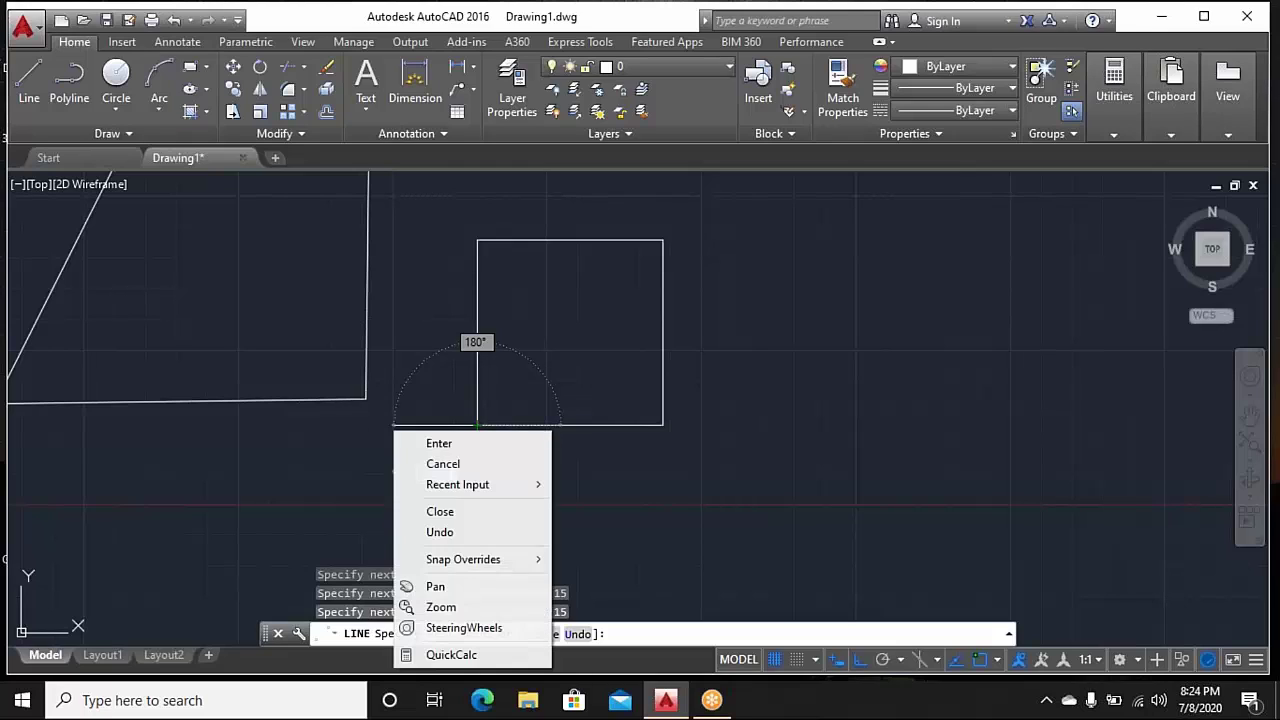
left_click(459, 448)
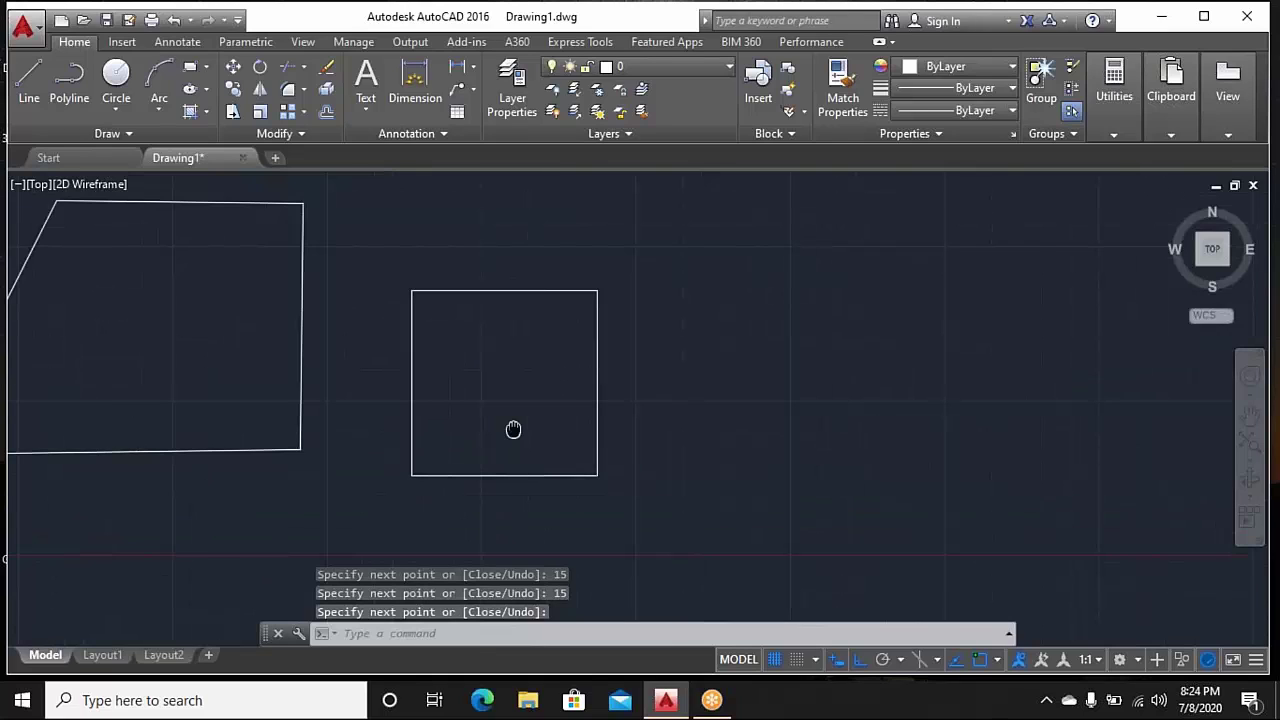
middle_click_drag(584, 378, 499, 433)
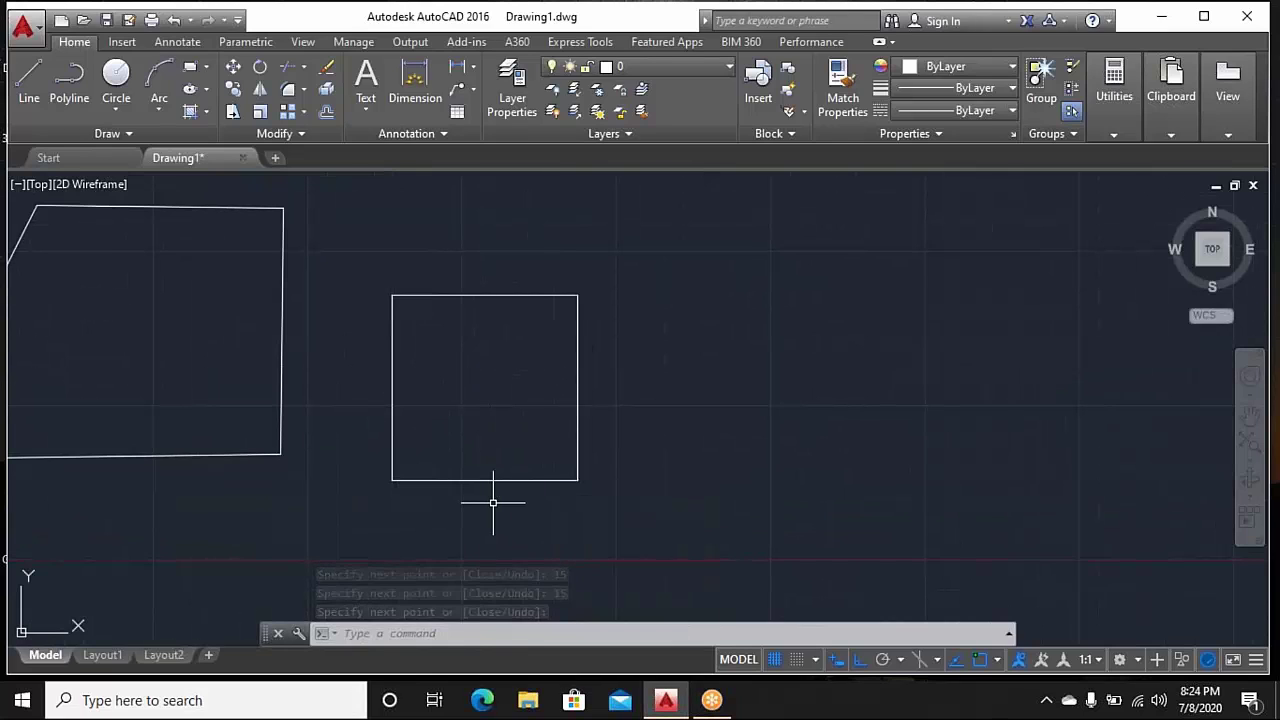
middle_click_drag(754, 437, 740, 451)
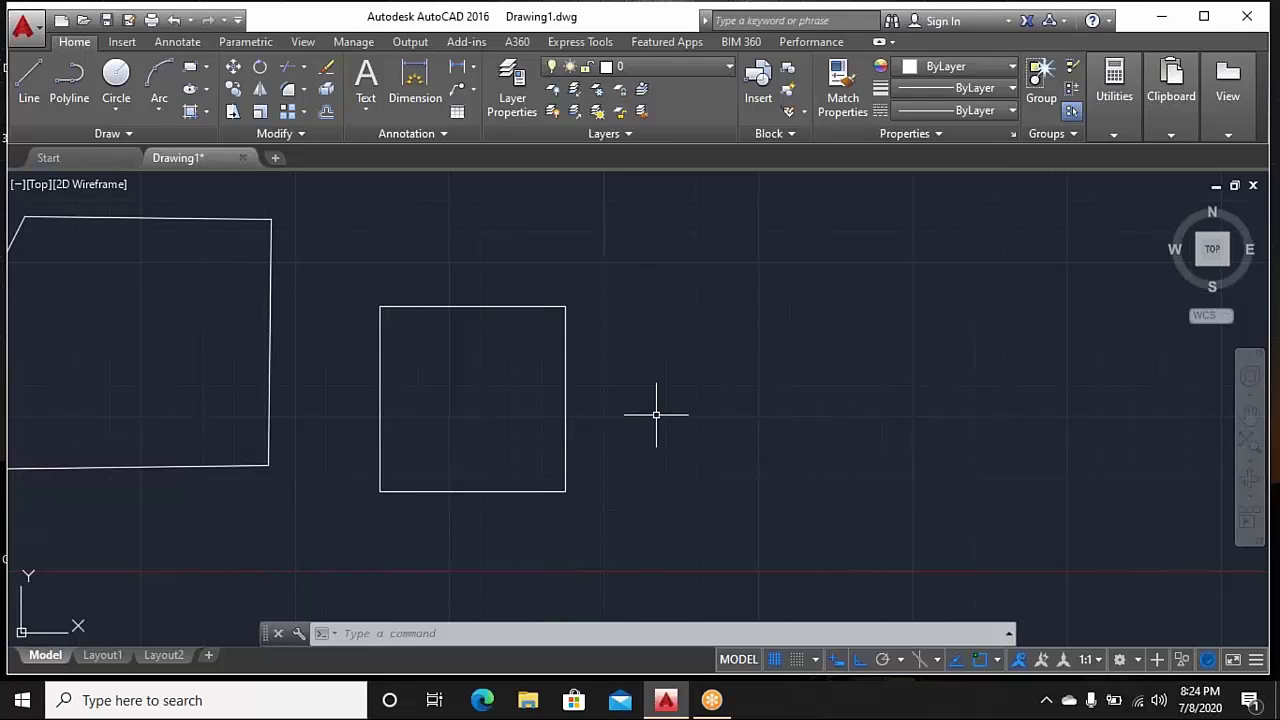
Start a polyline right of the first square with a 15-unit rightward segment
mouse_move(656, 414)
middle_mouse_down()
mouse_move(634, 426)
mouse_move(543, 420)
middle_mouse_up()
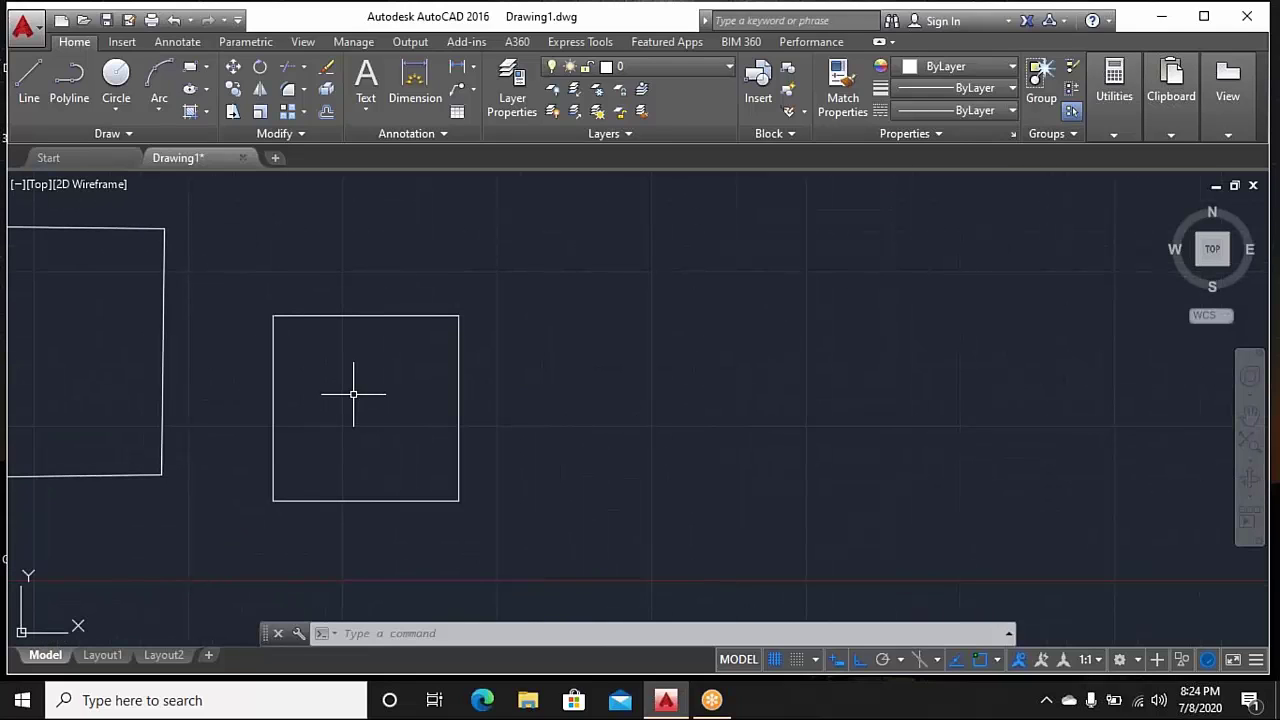
middle_click_drag(353, 394, 337, 389)
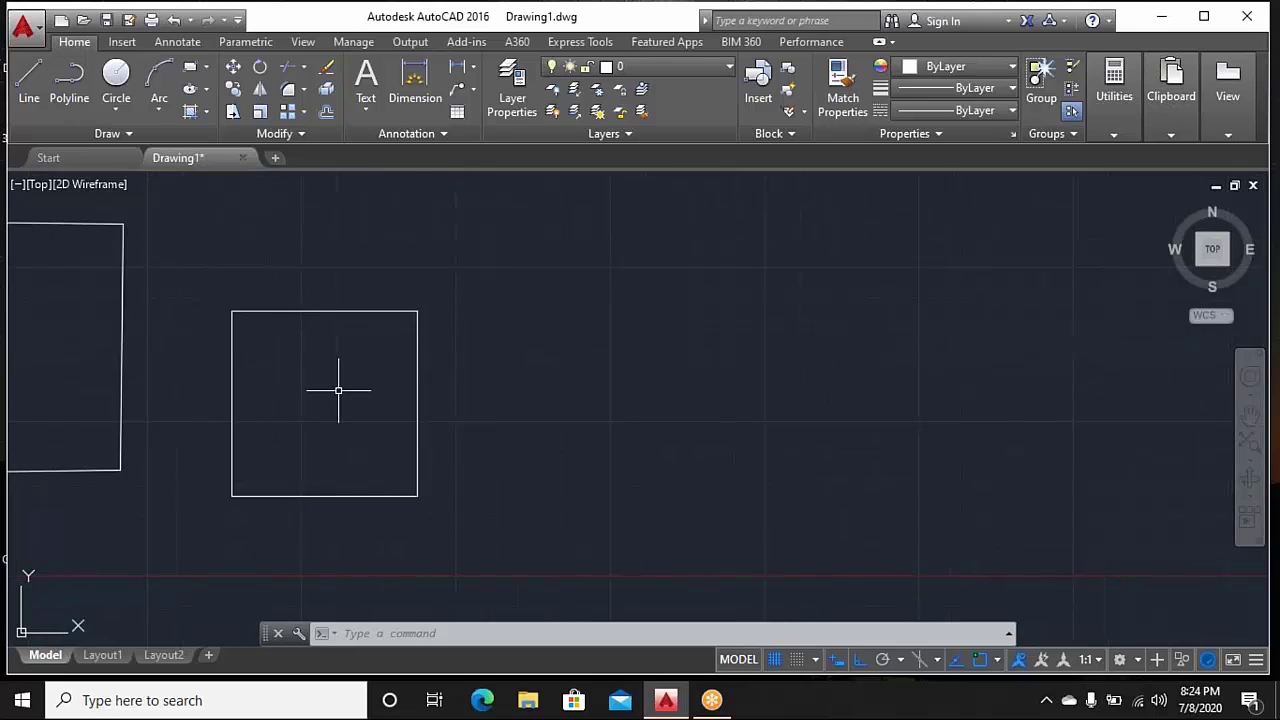
left_click(70, 82)
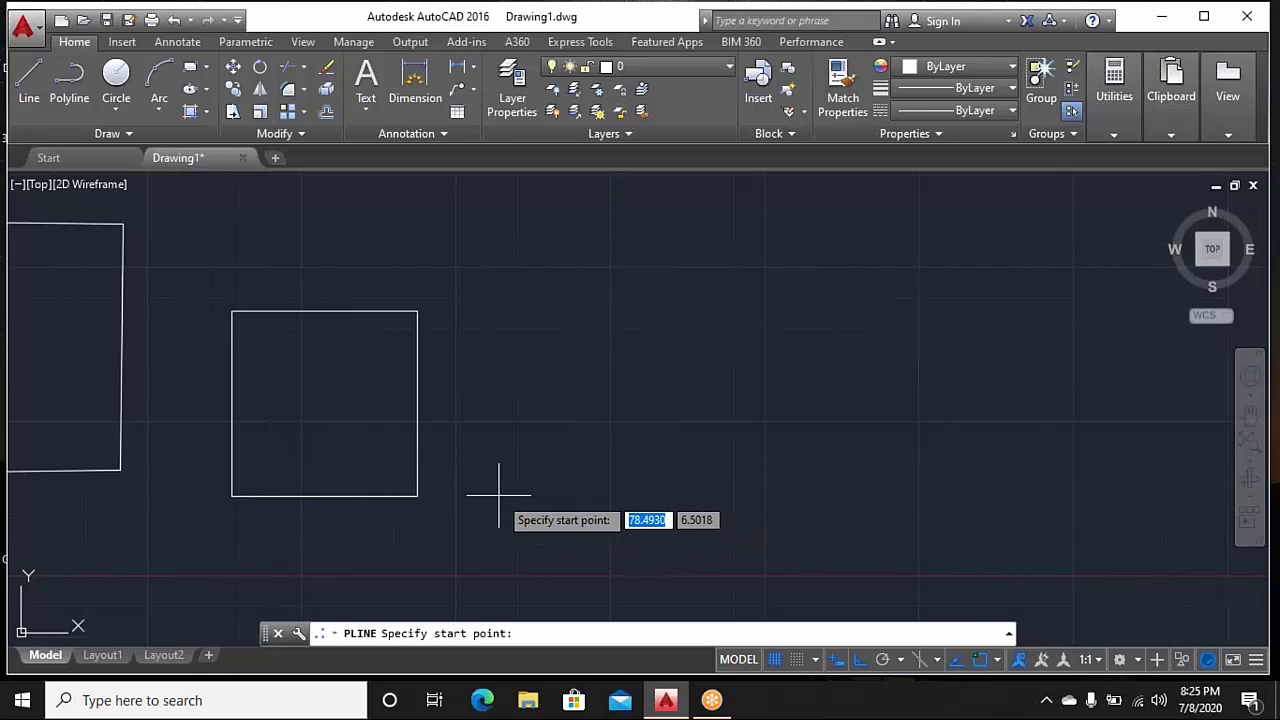
left_click(498, 494)
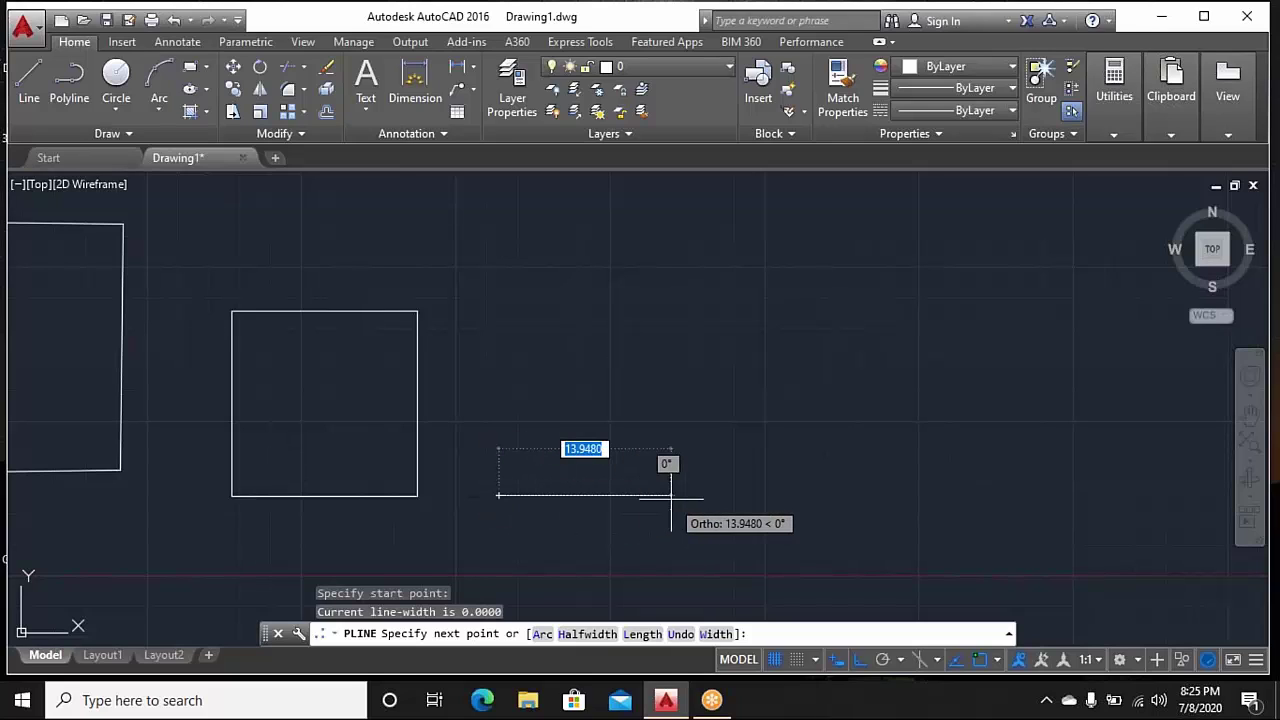
type("15")
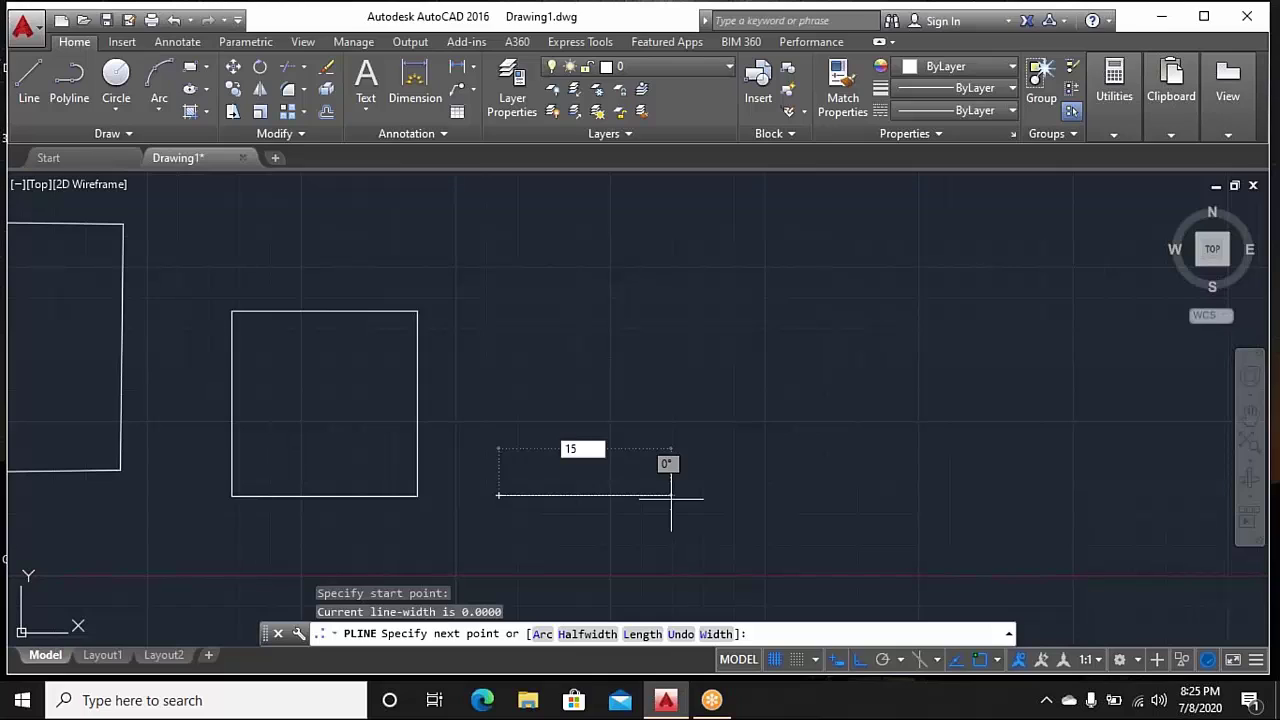
key("Return")
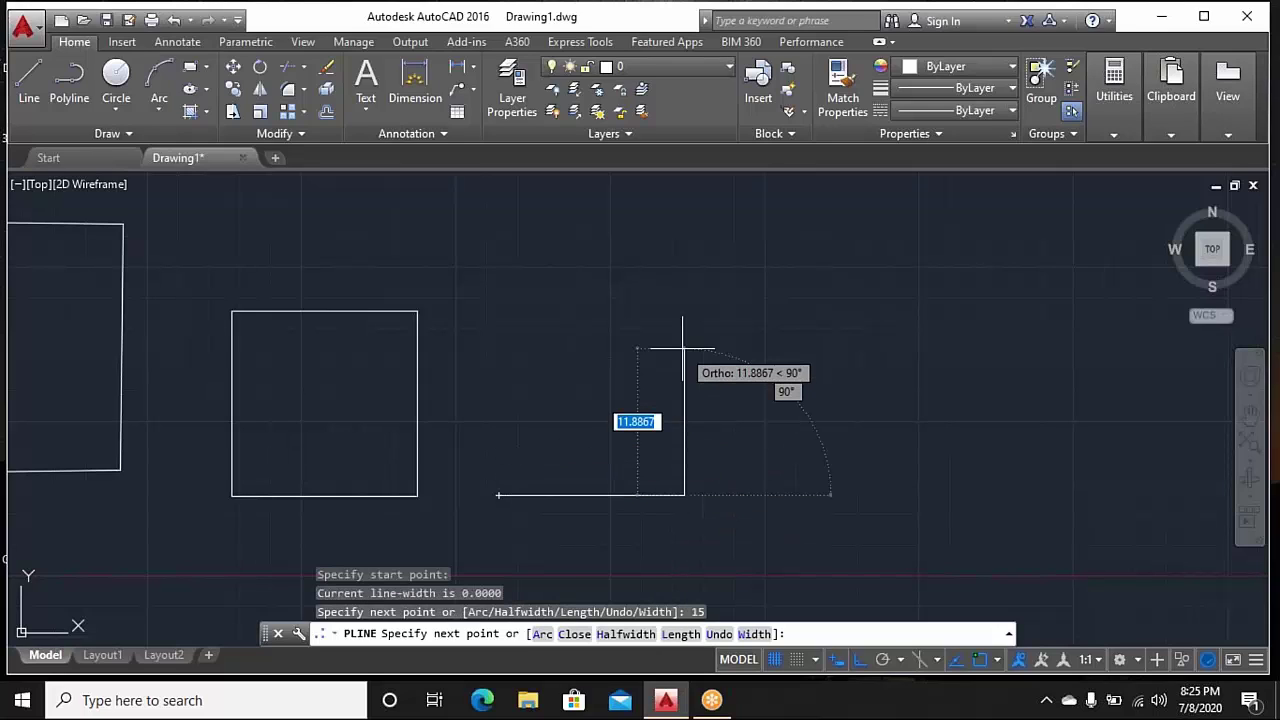
Add 15-unit upward and leftward sides and close the polyline at its start corner
type("15")
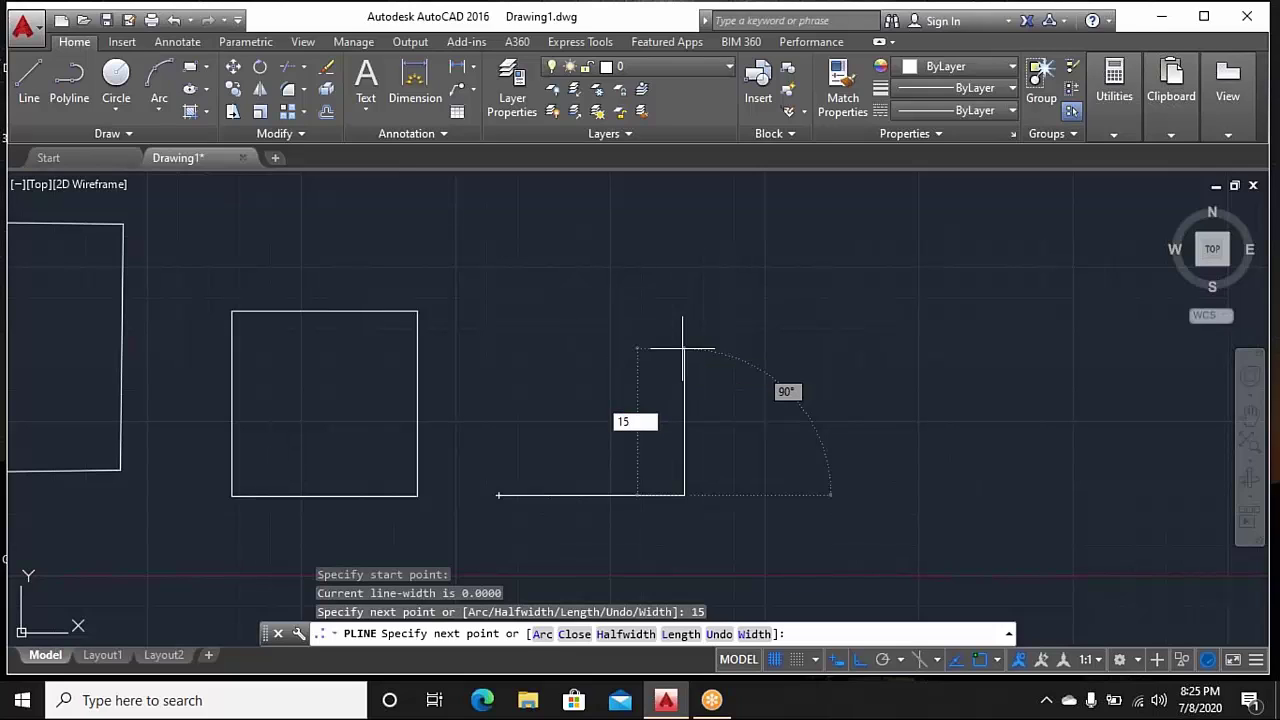
key("Return")
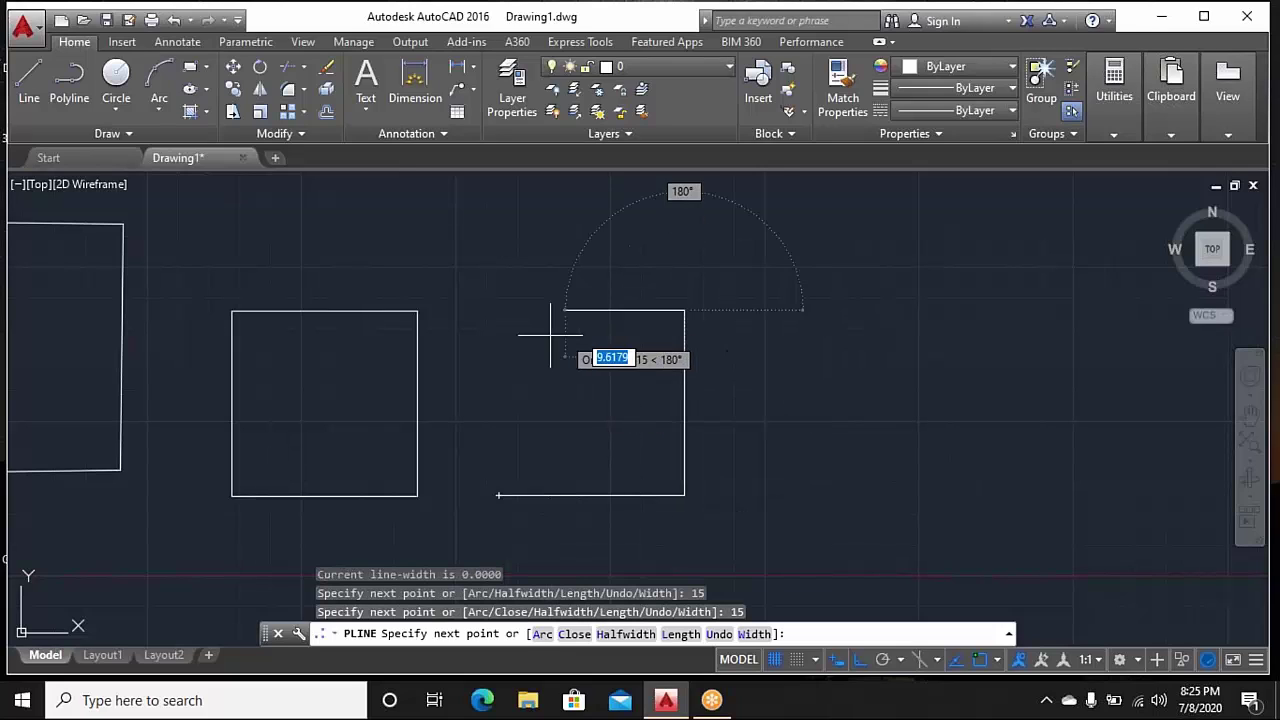
type("1")
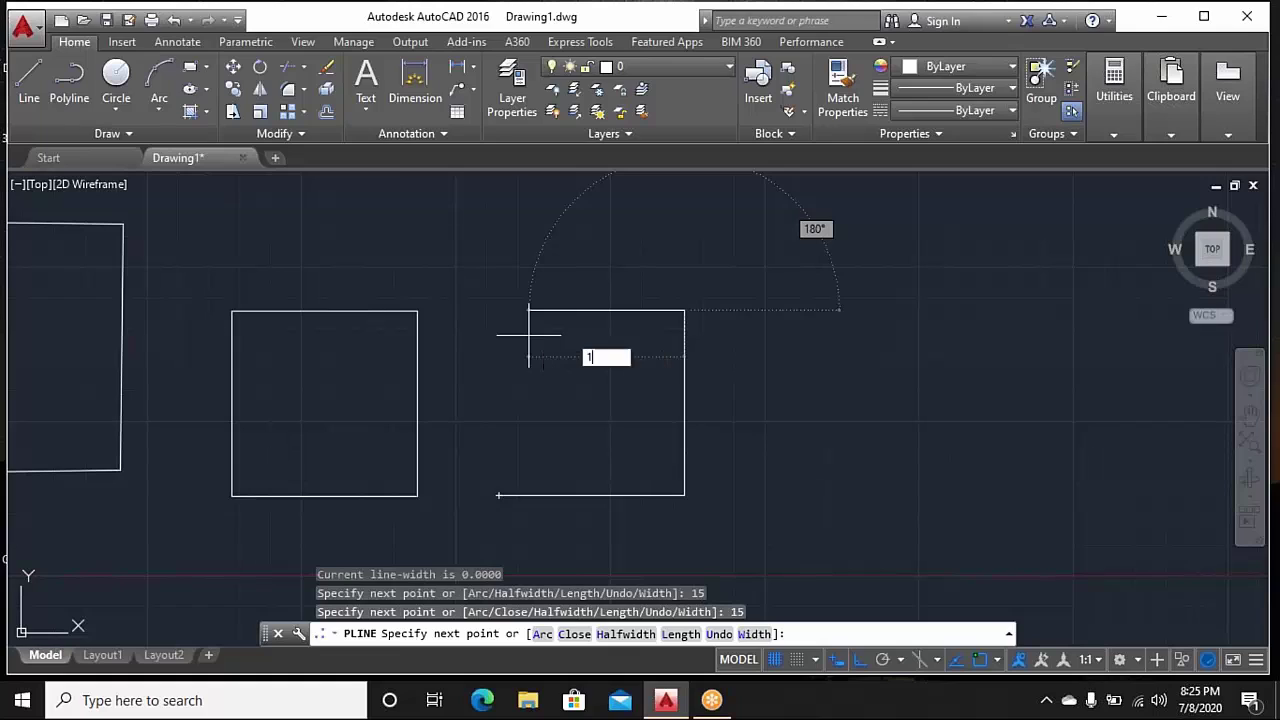
type("5")
key("Return")
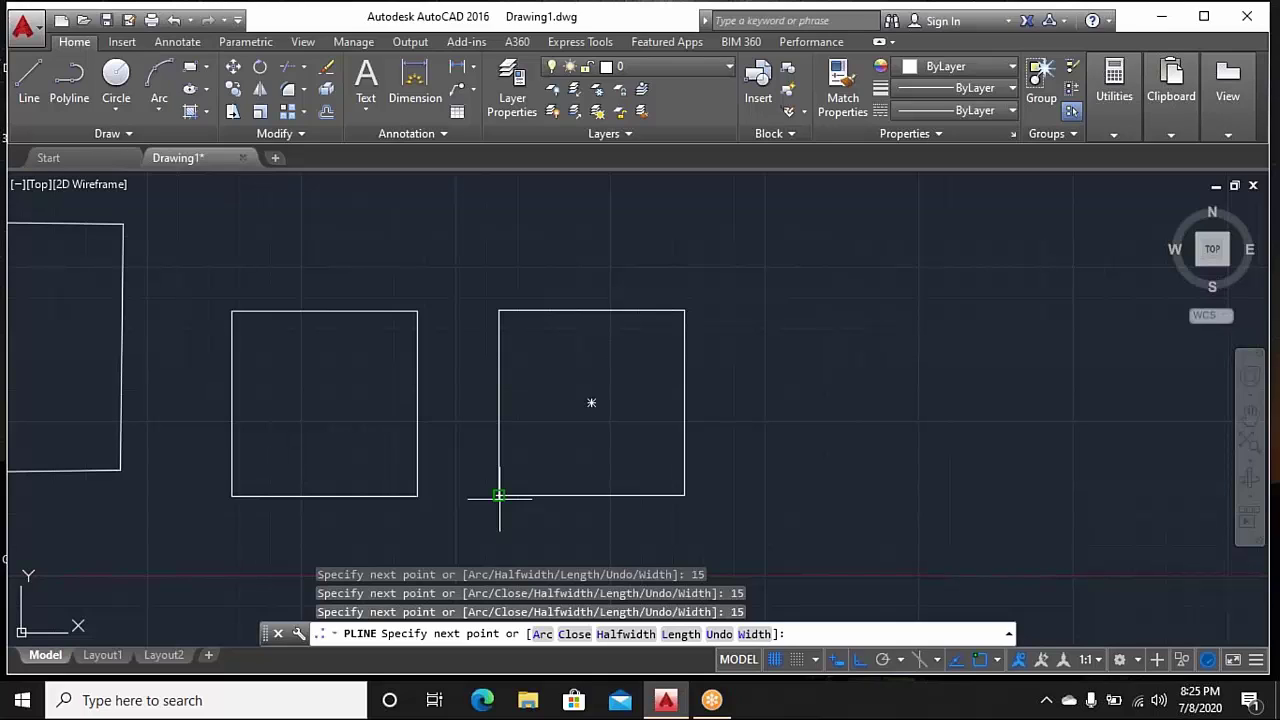
left_click(499, 497)
scroll(441, 168, "up", 2)
right_click(464, 108)
right_click(370, 312)
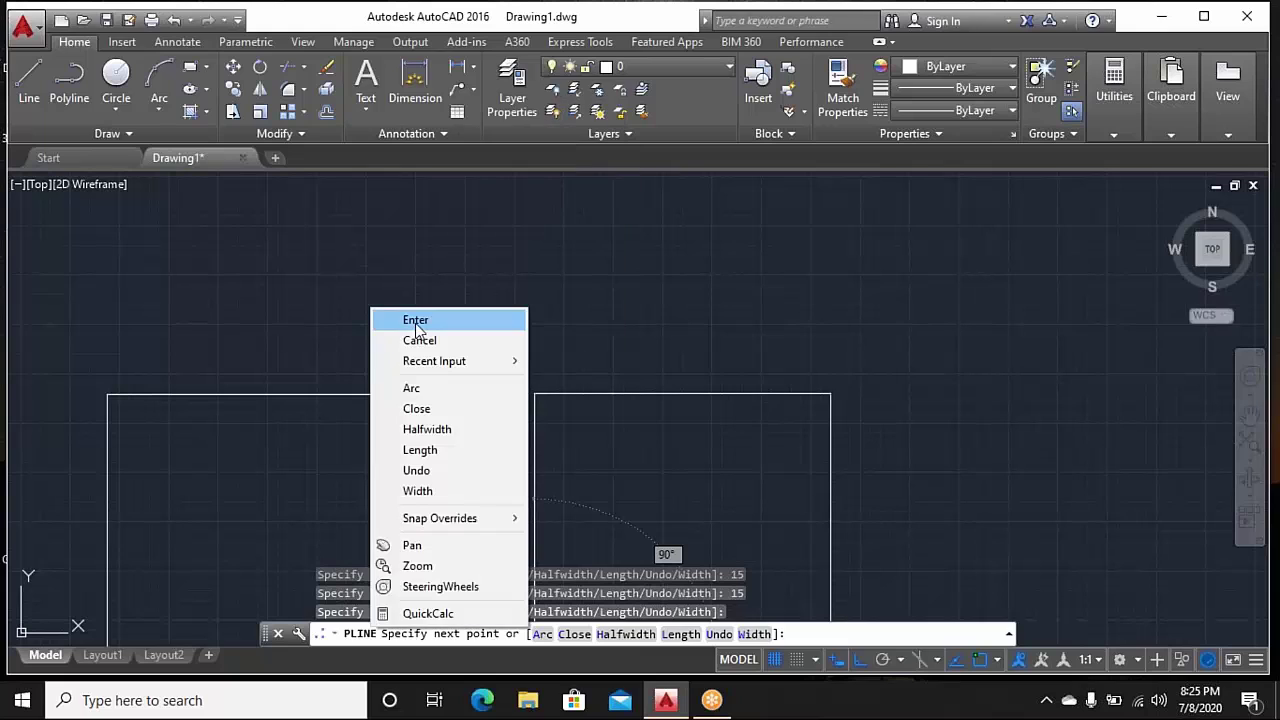
left_click(414, 321)
scroll(418, 325, "down", 2)
scroll(418, 325, "down", 1)
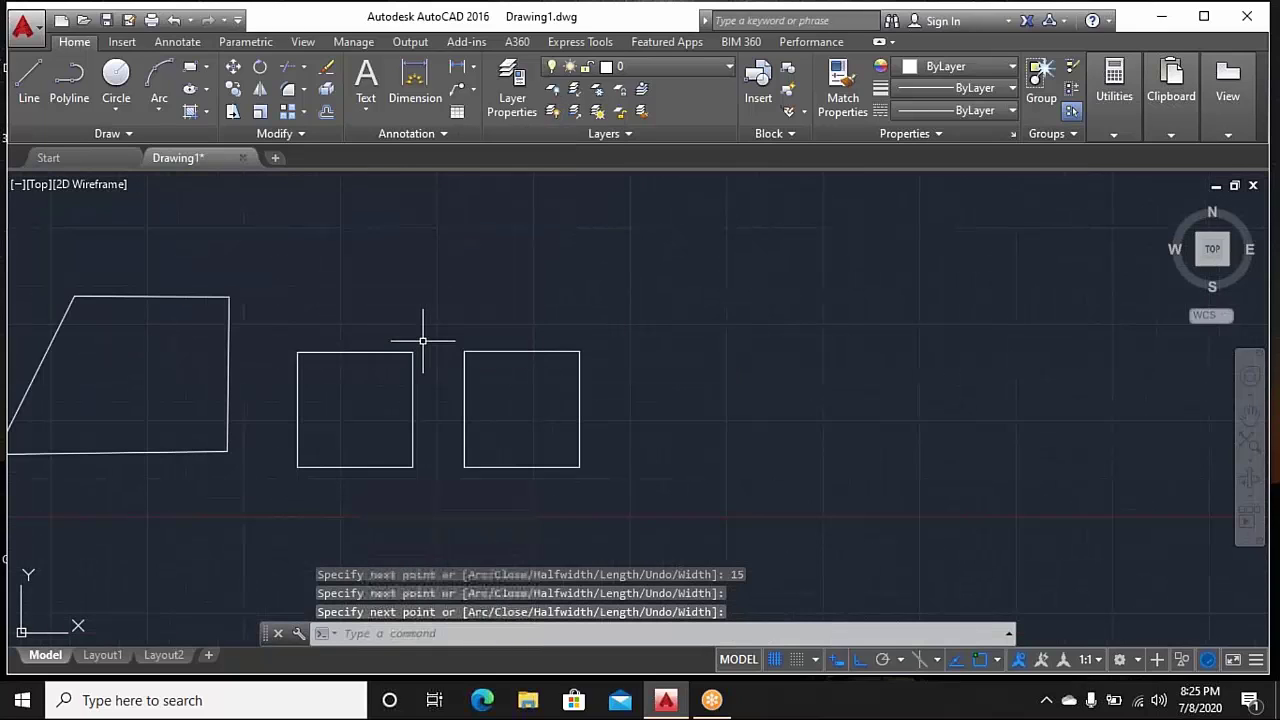
scroll(426, 300, "up", 1)
scroll(426, 319, "up", 1)
middle_click_drag(426, 319, 434, 331)
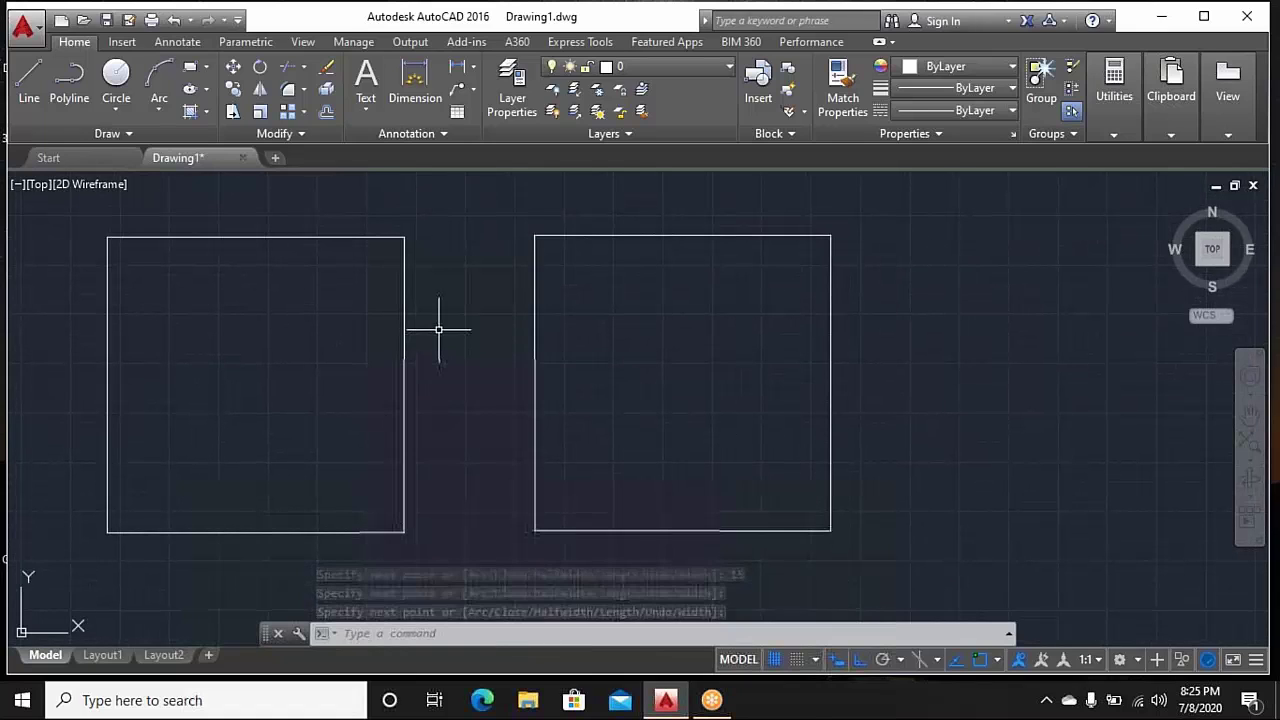
left_click(437, 331)
left_click(378, 376)
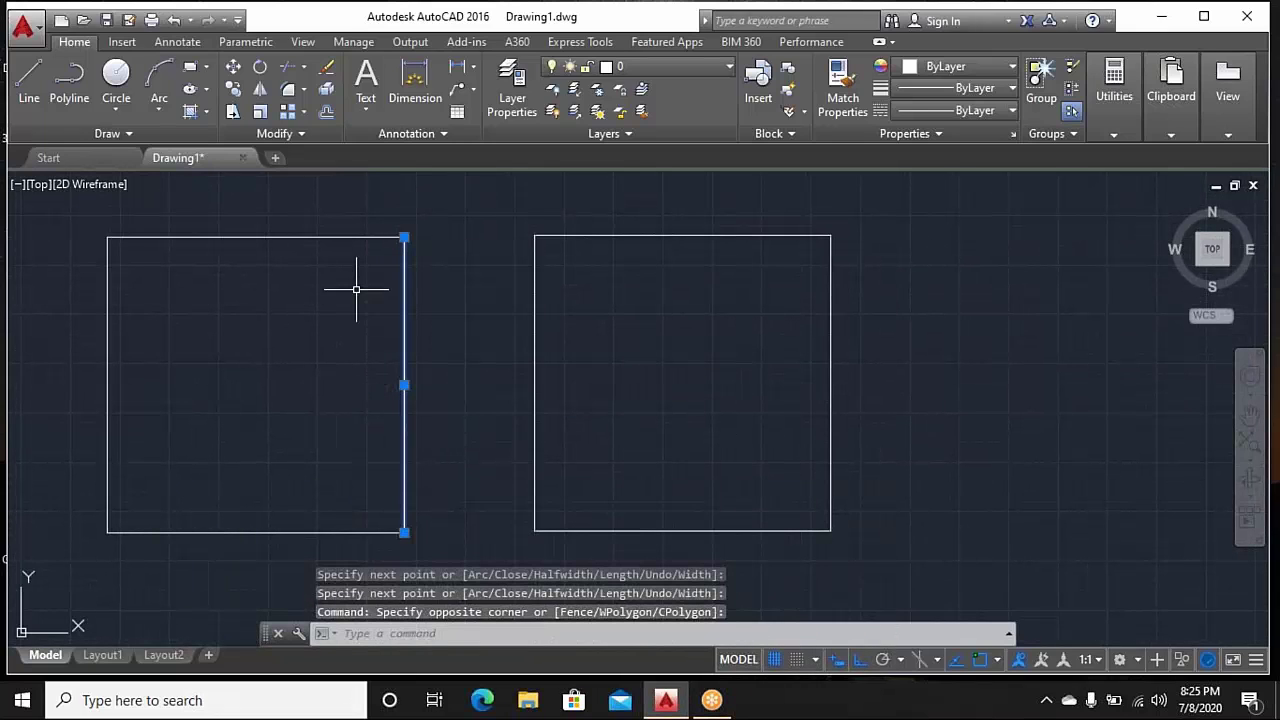
left_click(369, 191)
left_click(197, 293)
left_click(197, 293)
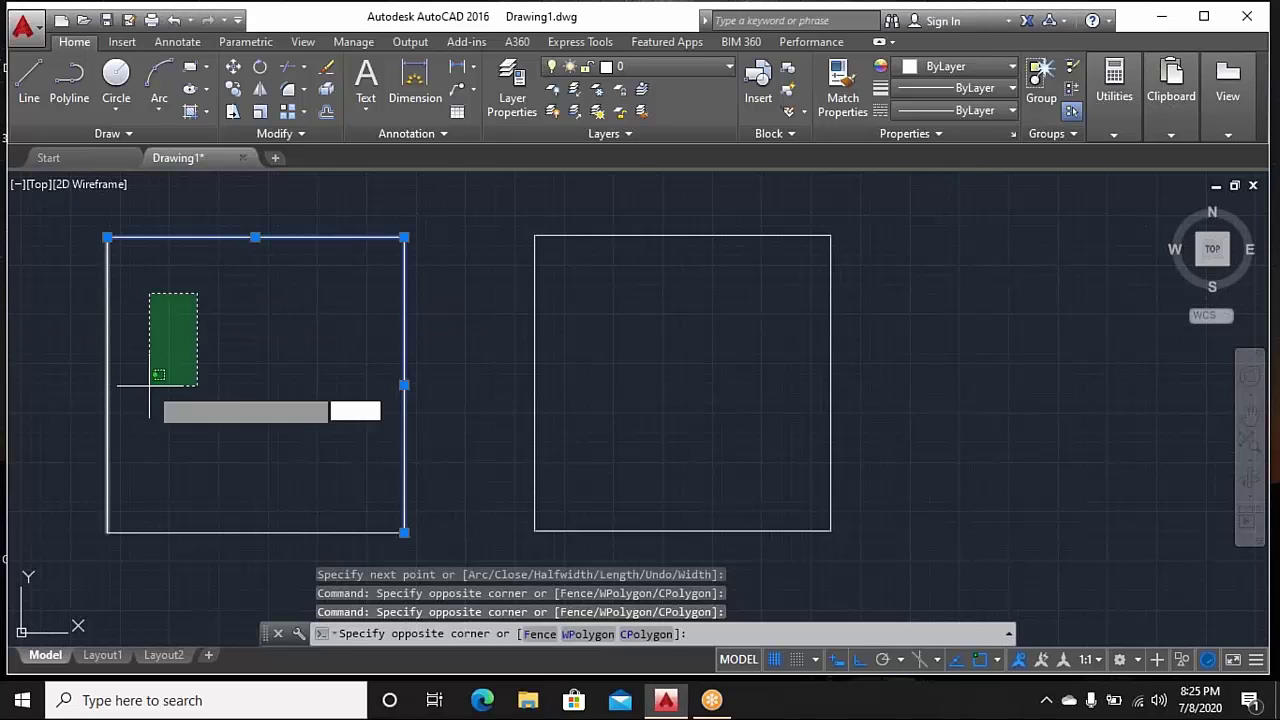
left_click(164, 556)
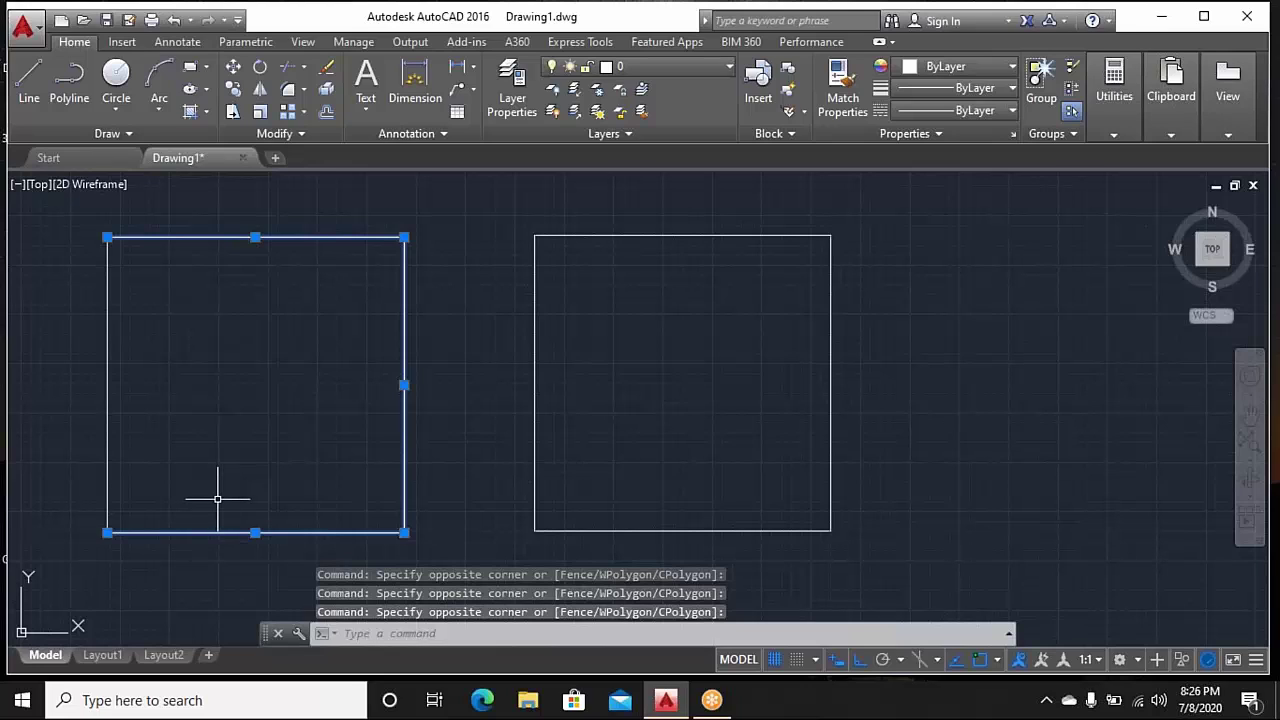
key("Escape")
left_click(272, 212)
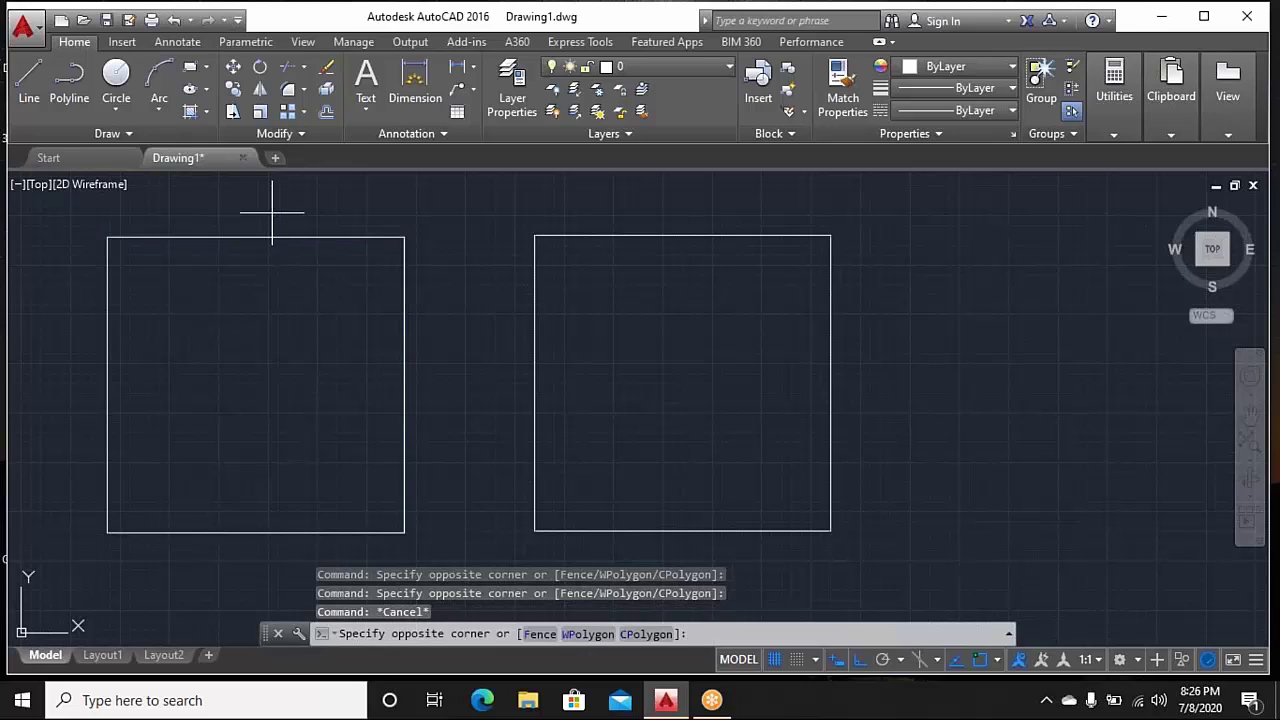
left_click(236, 289)
key("Delete")
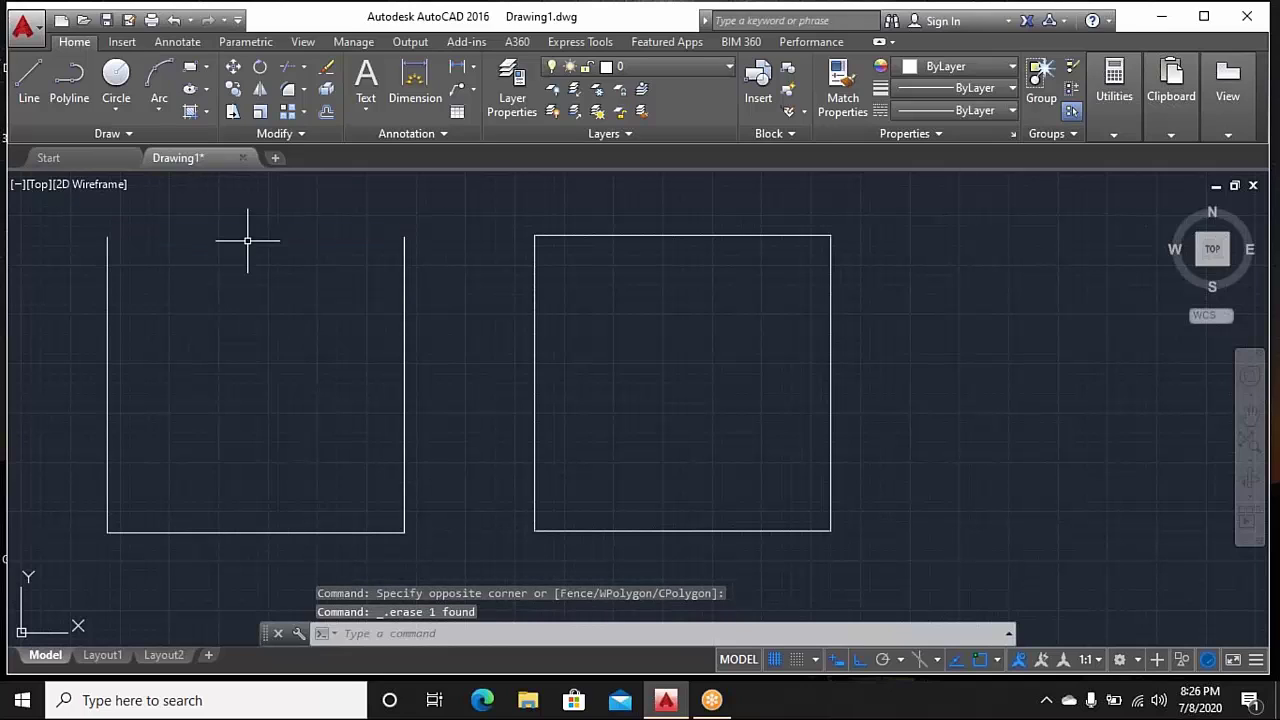
key("ctrl+z")
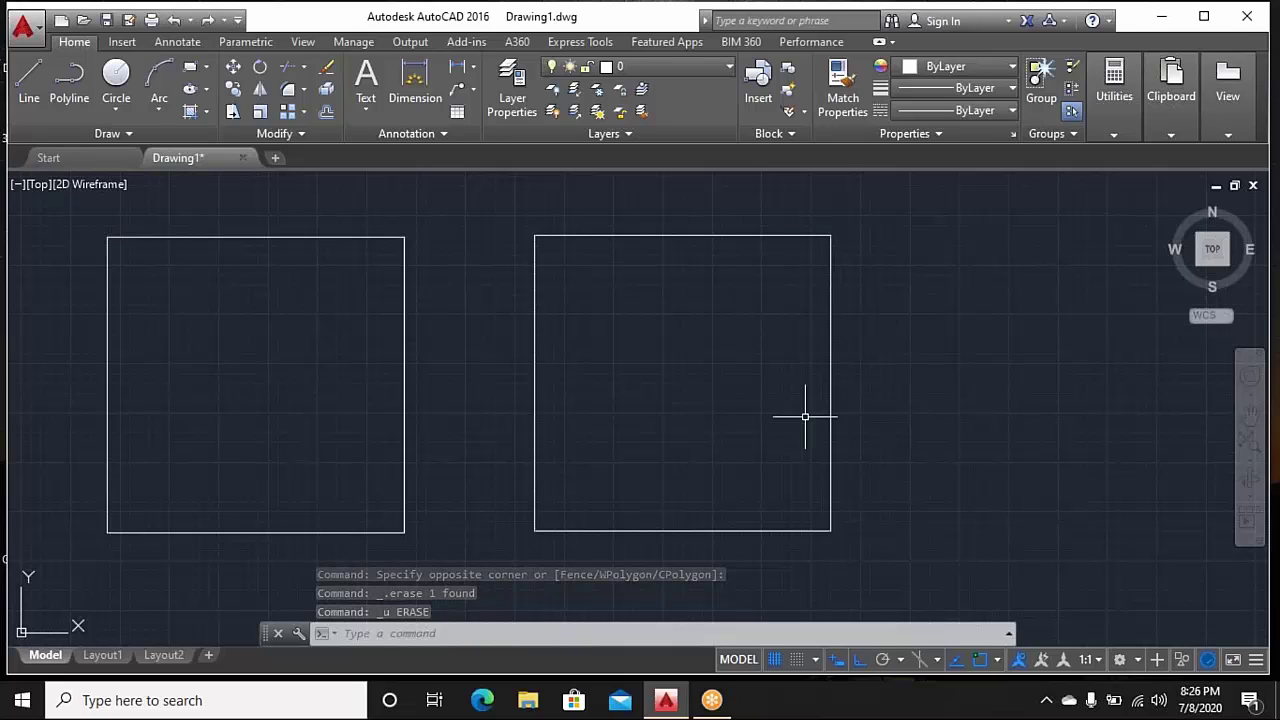
left_click(830, 440)
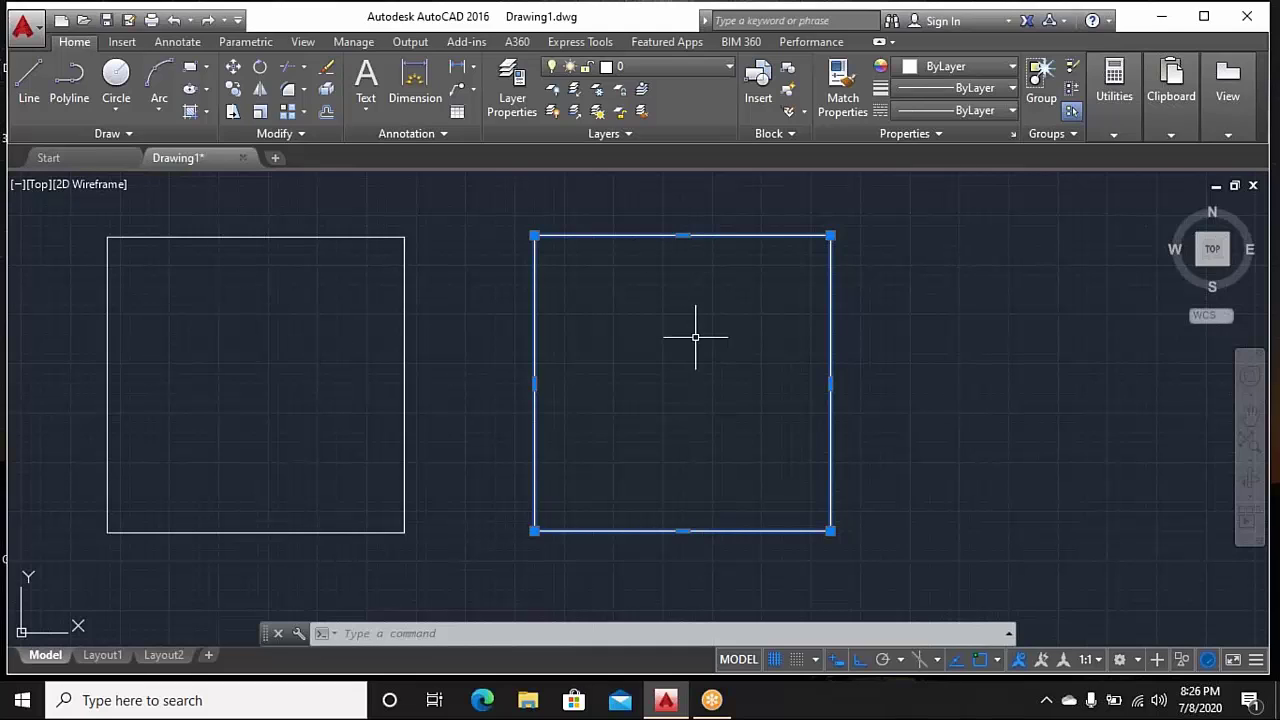
key("Escape")
key("Escape")
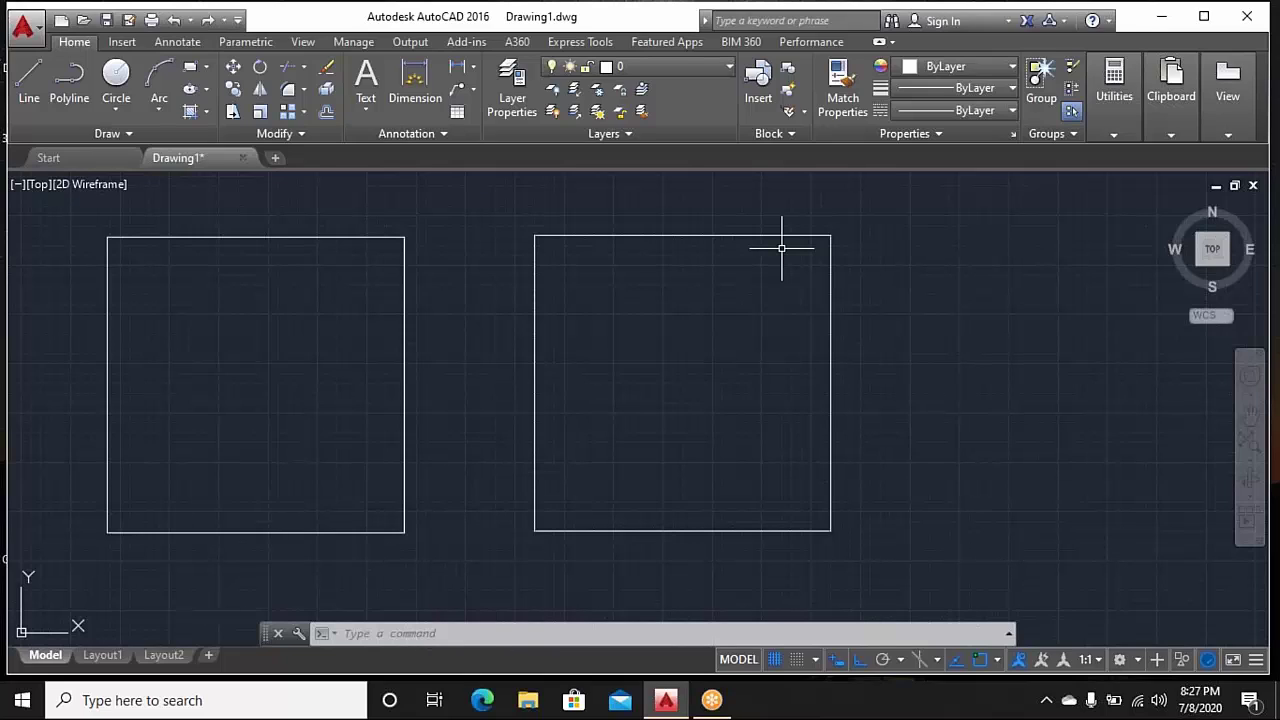
left_click(457, 357)
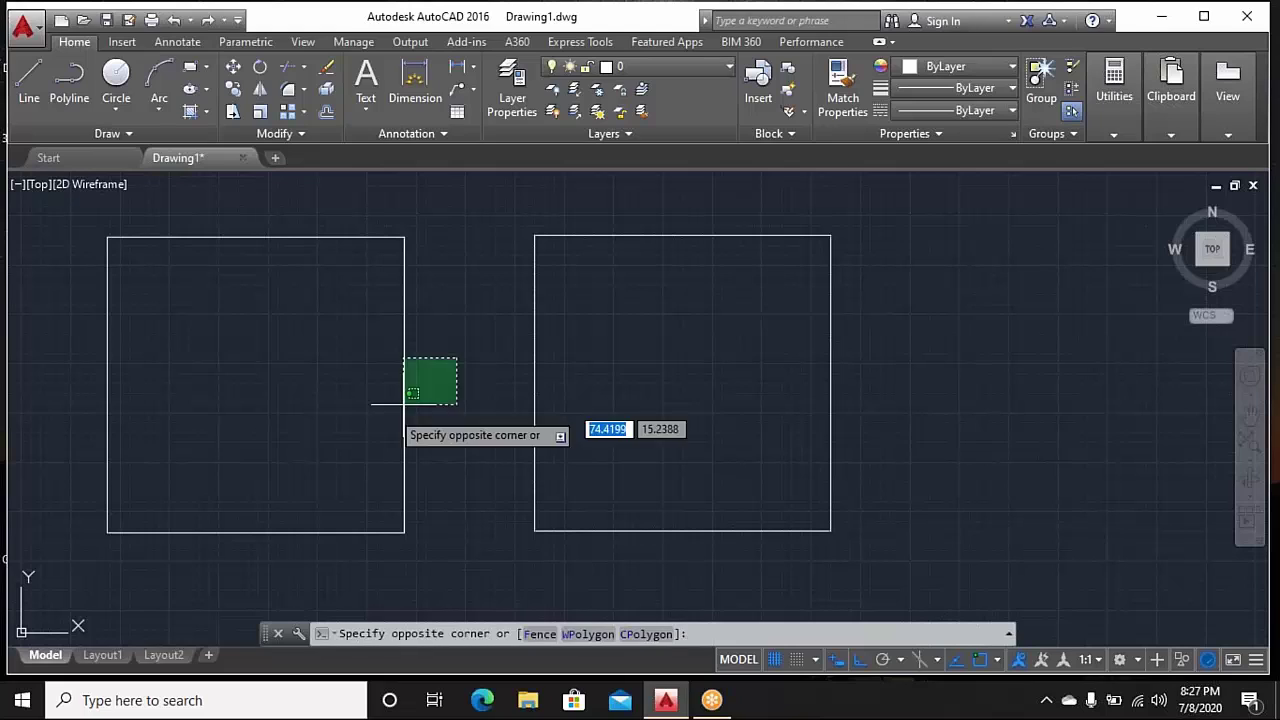
left_click(405, 403)
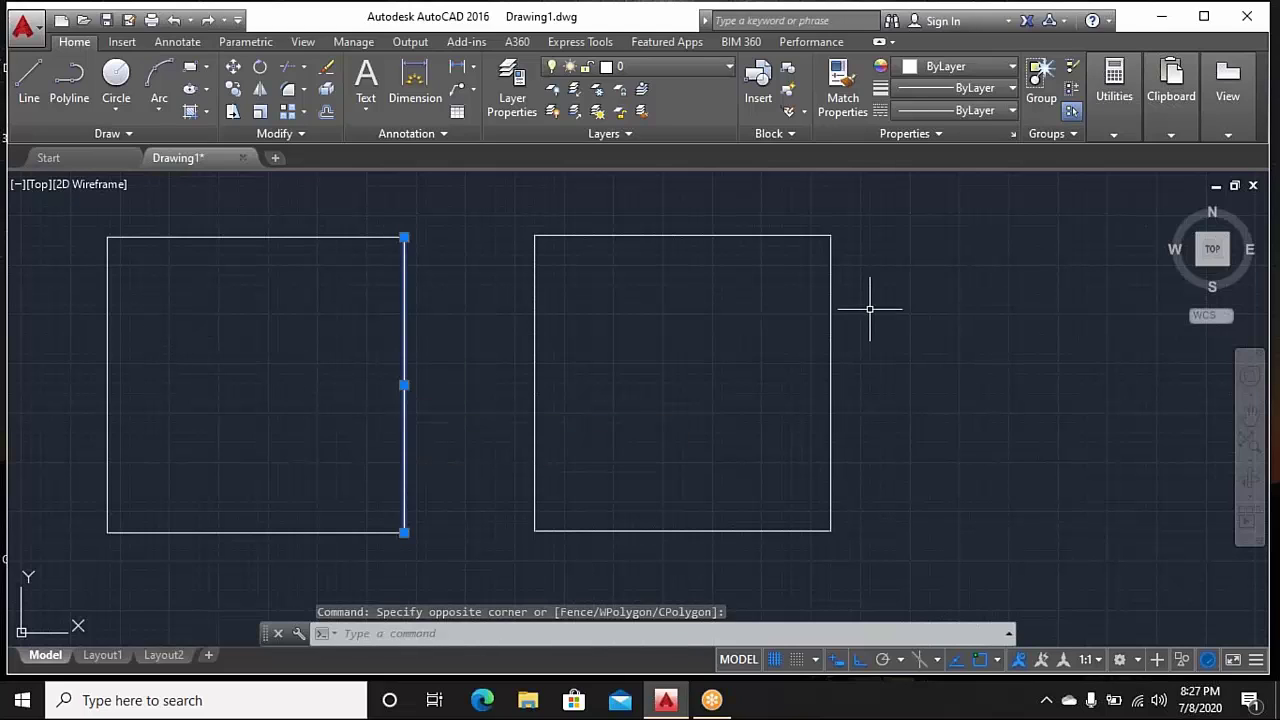
key("Escape")
left_click(944, 313)
left_click(774, 394)
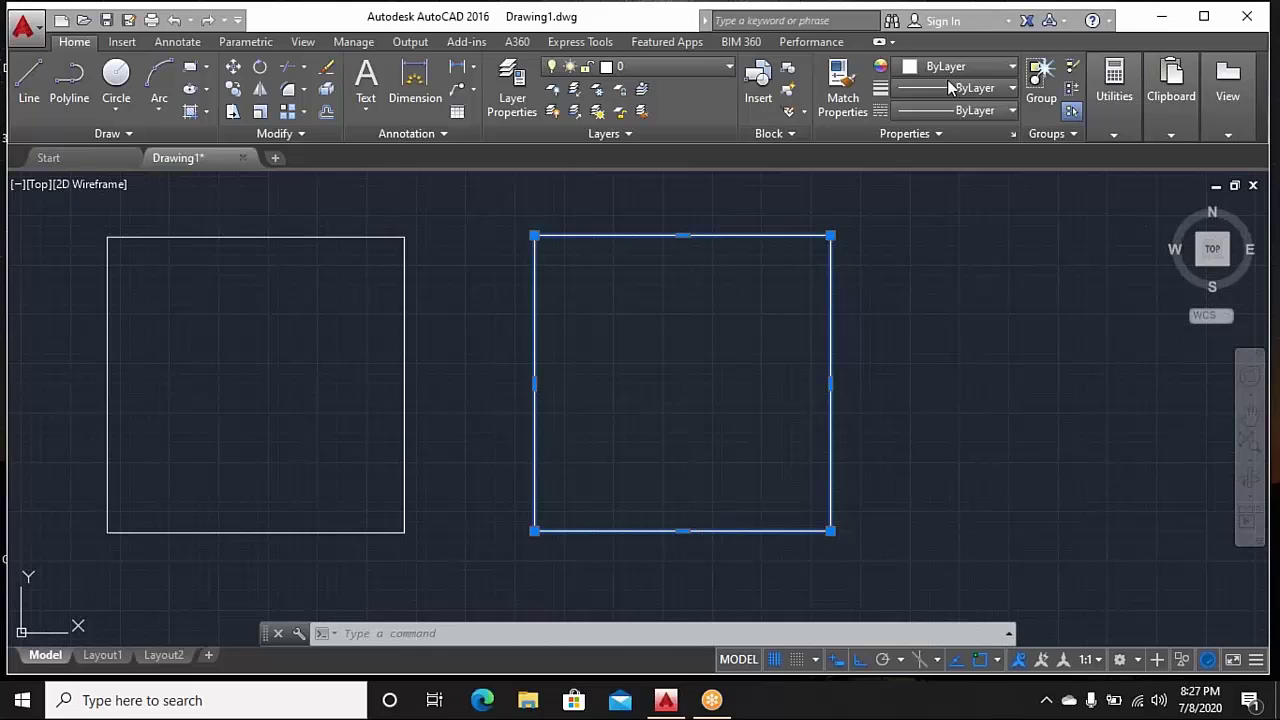
left_click(850, 347)
key("Escape")
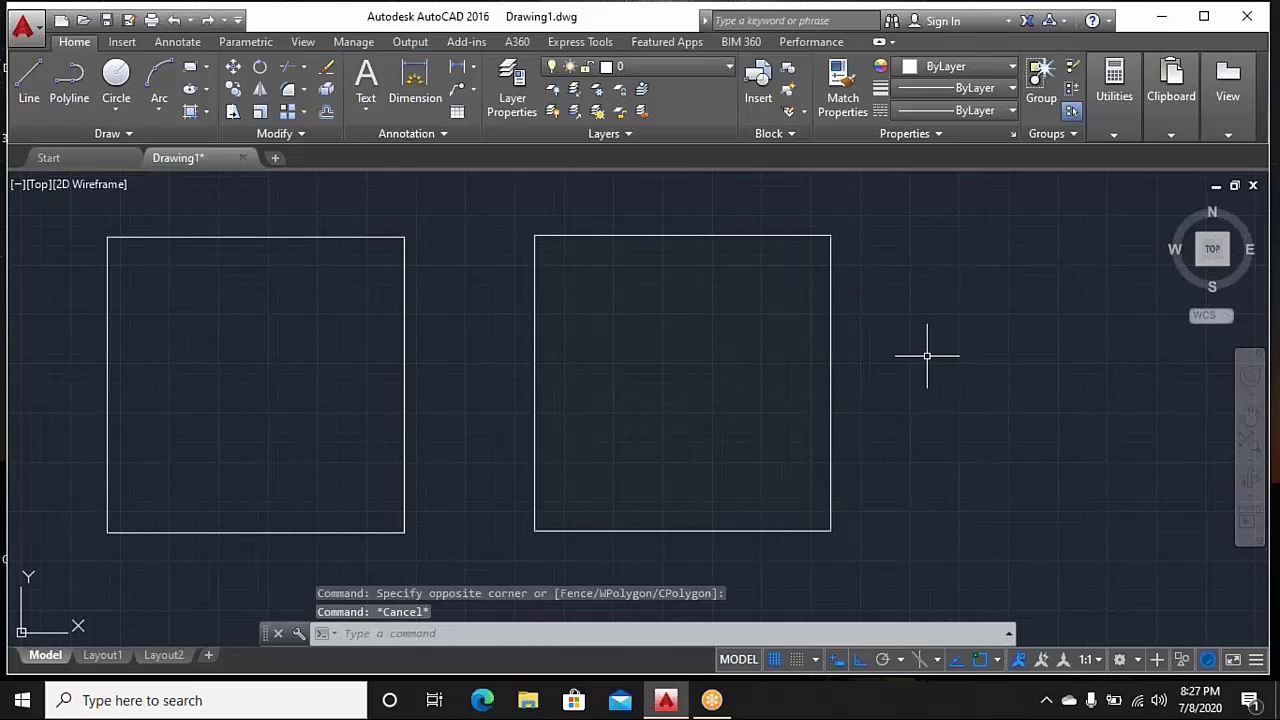
middle_click_drag(927, 356, 880, 370)
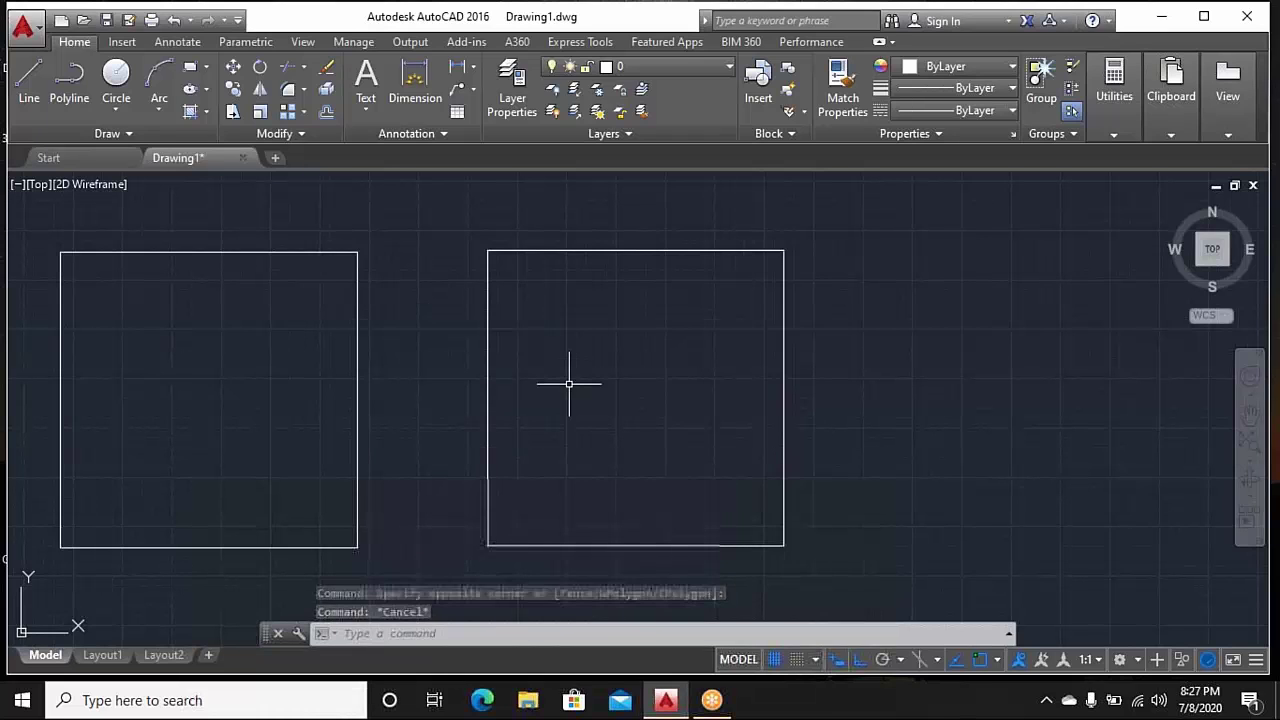
mouse_move(568, 383)
middle_mouse_down()
mouse_move(591, 357)
mouse_move(725, 343)
middle_mouse_up()
left_click(342, 324)
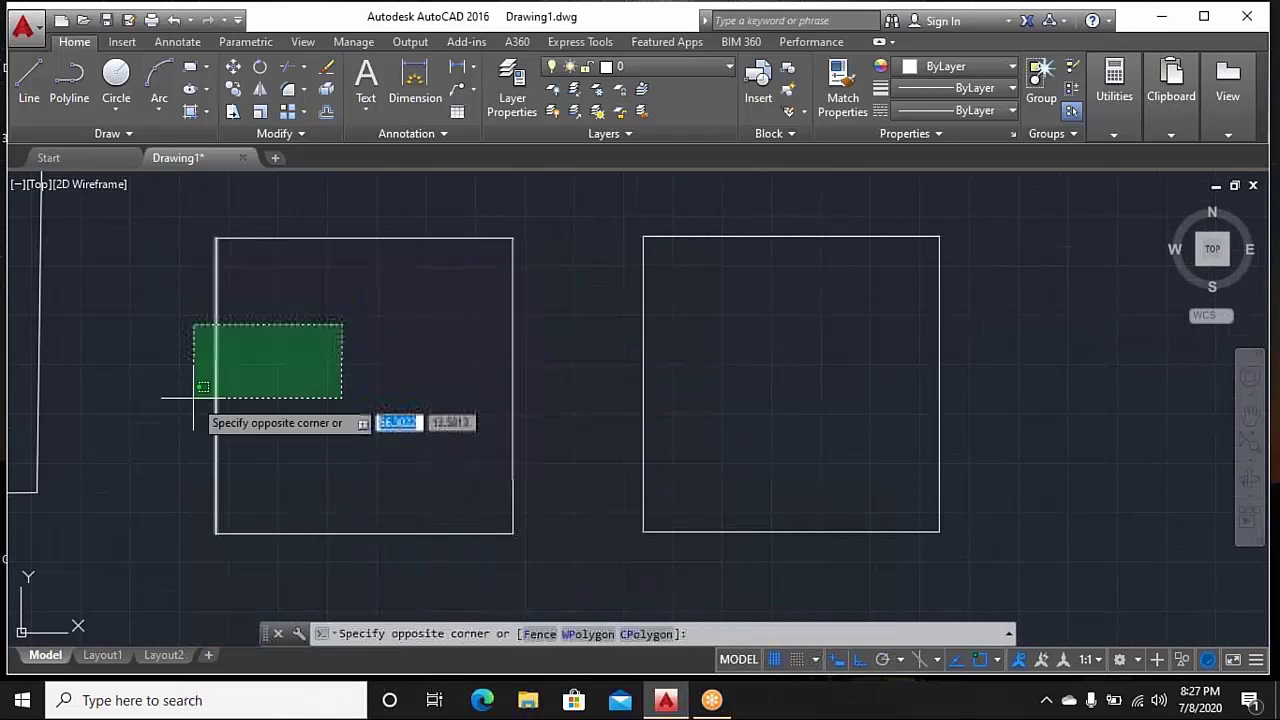
left_click(193, 398)
key("Delete")
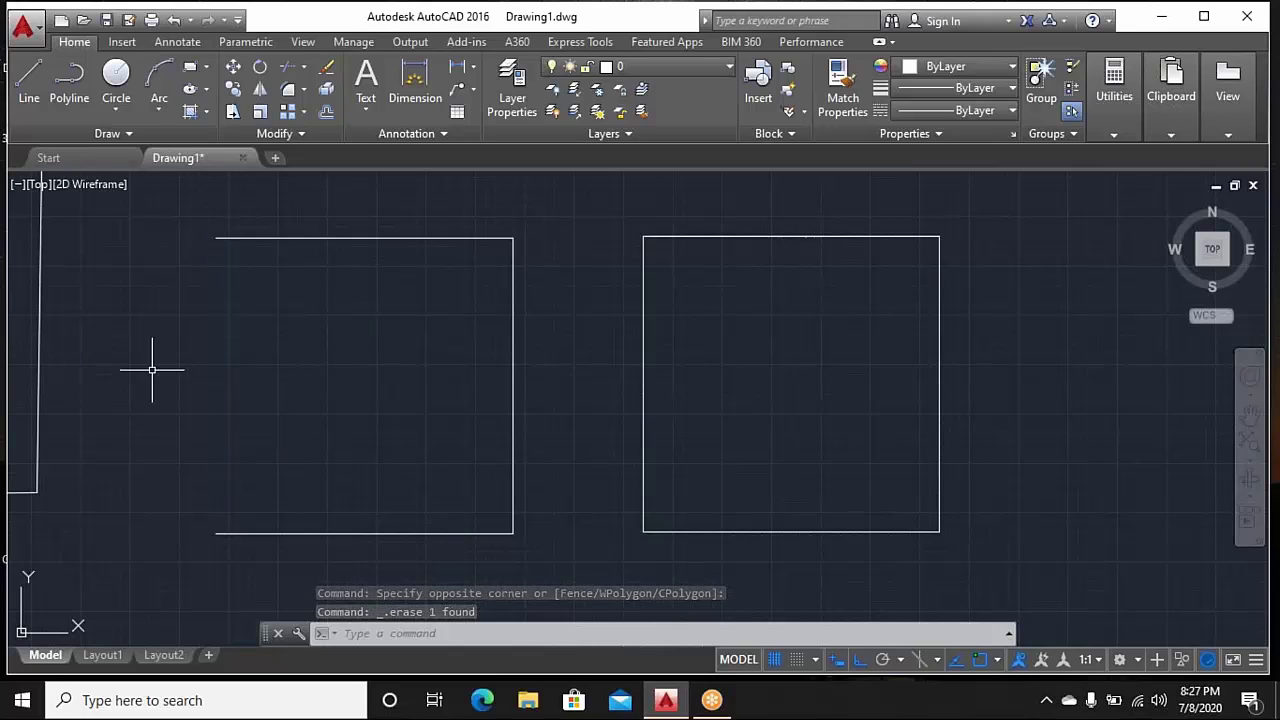
middle_click_drag(661, 388, 557, 391)
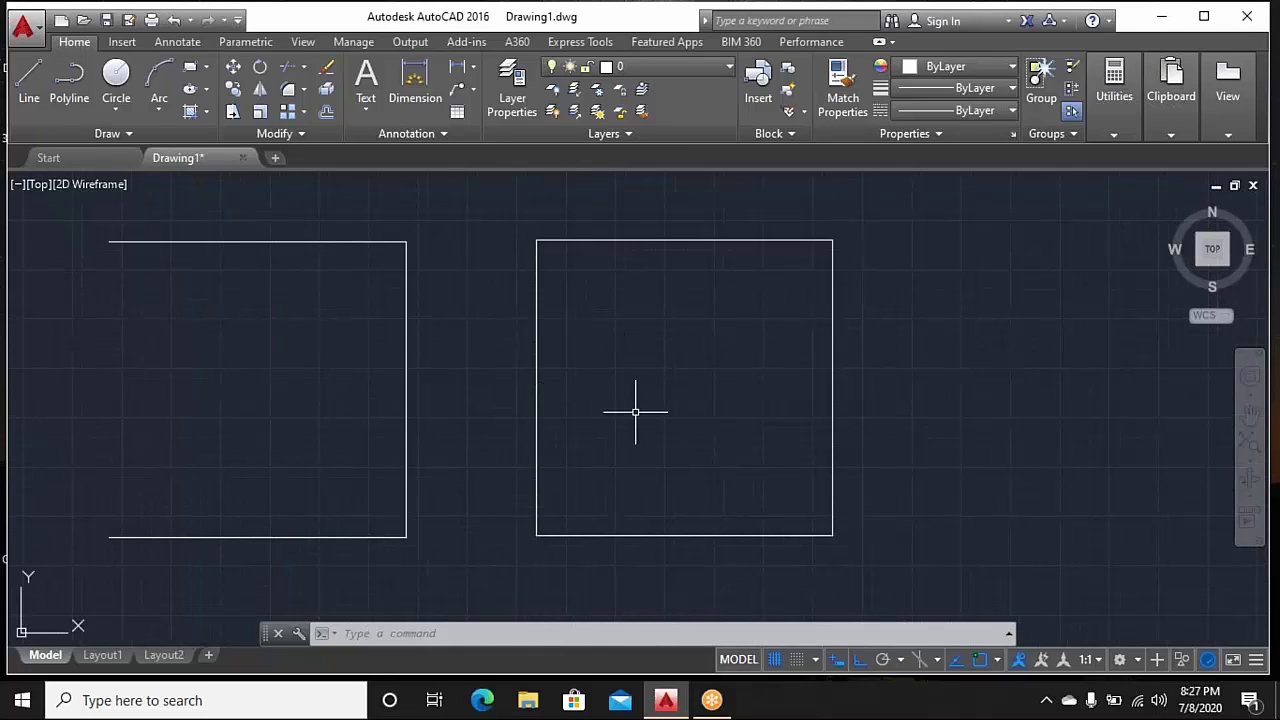
Crossing-select the polyline square and stretch its right-edge grip further right
left_click(859, 488)
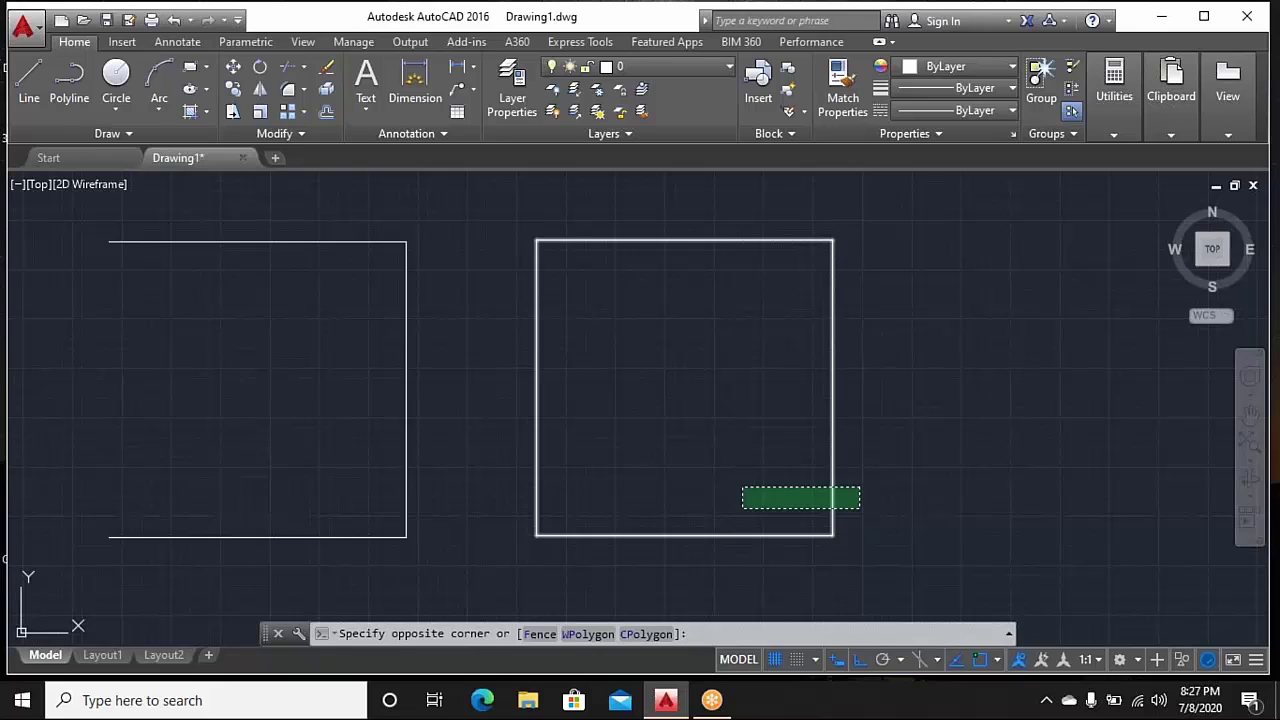
left_click(742, 509)
middle_click_drag(704, 478, 631, 495)
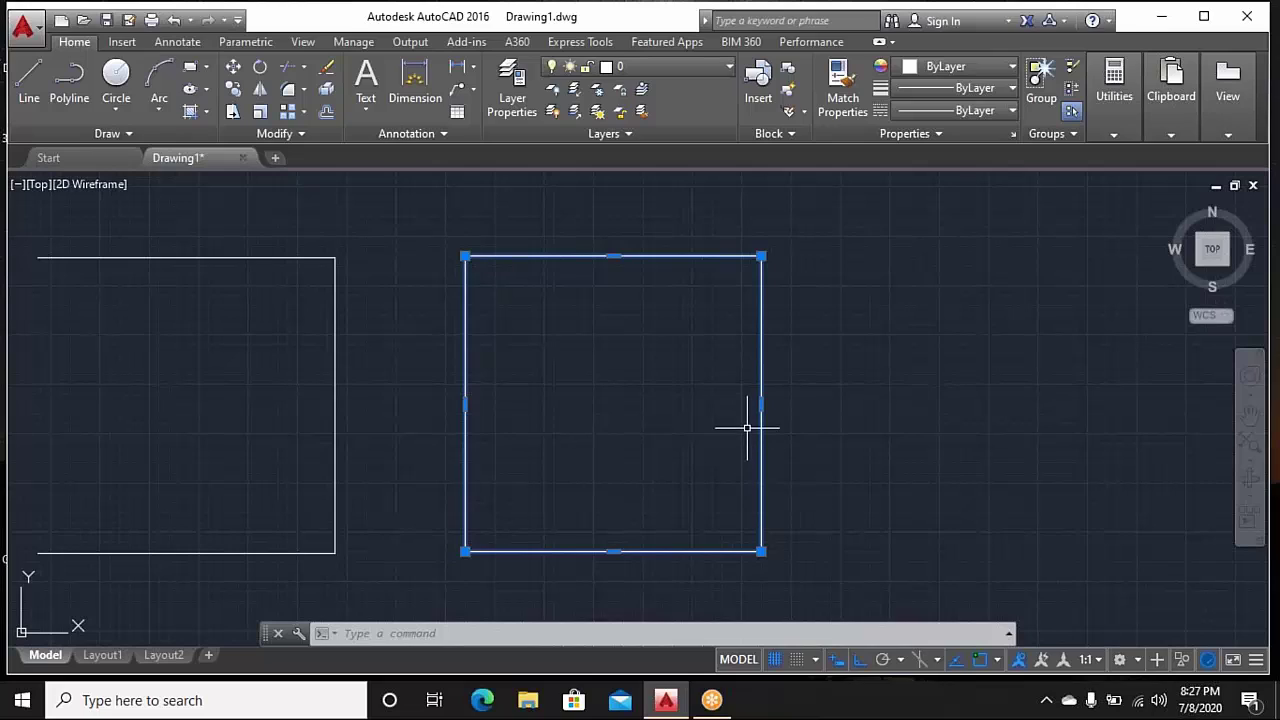
mouse_move(761, 404)
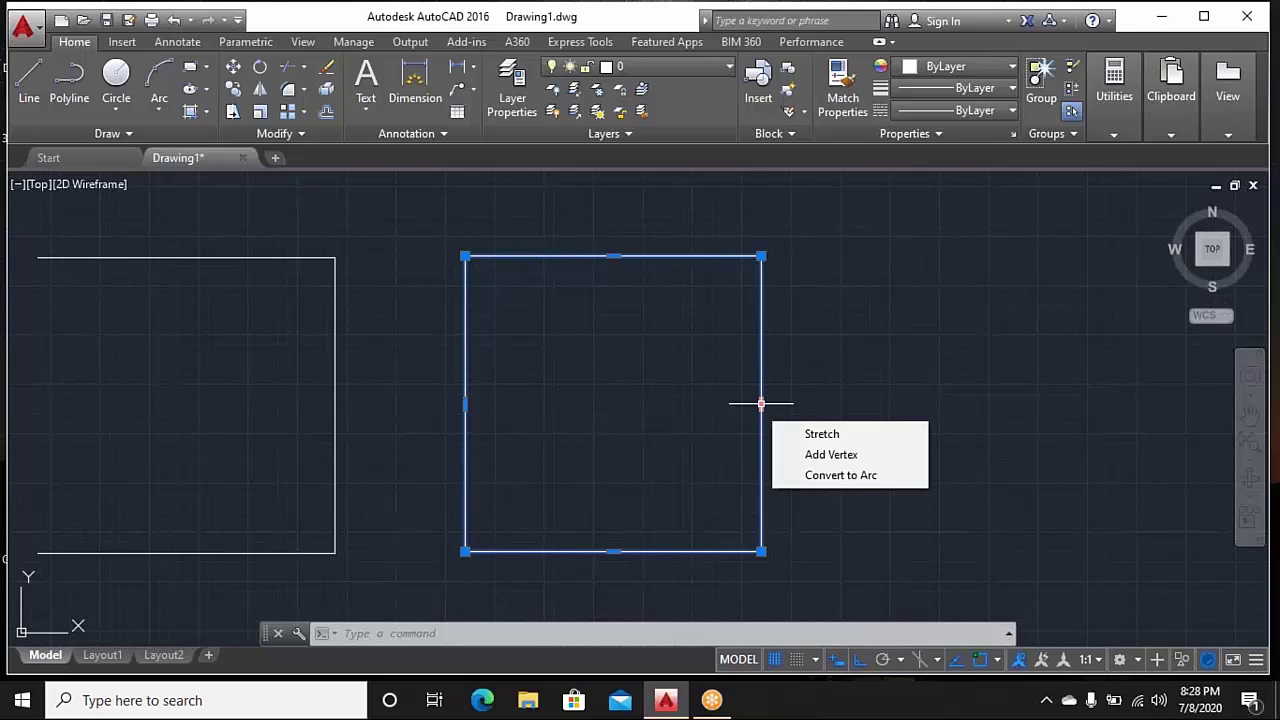
left_click(821, 434)
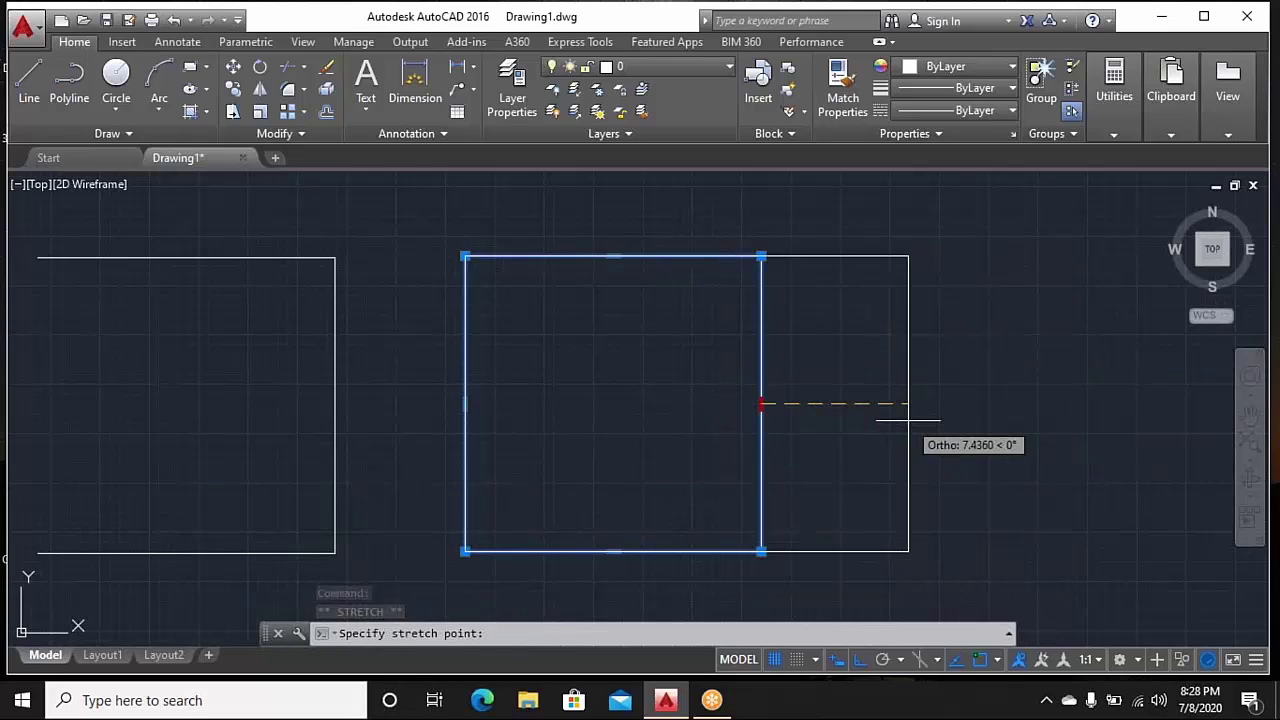
left_click(851, 420)
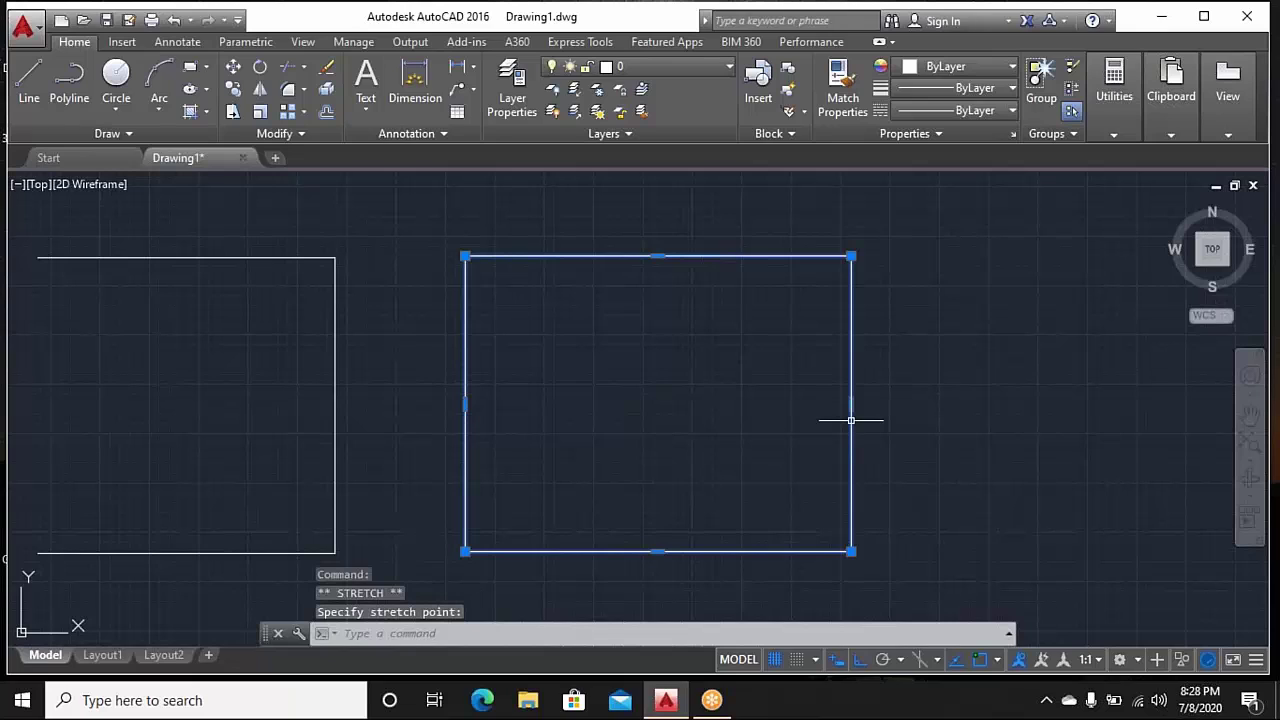
middle_click_drag(794, 457, 740, 446)
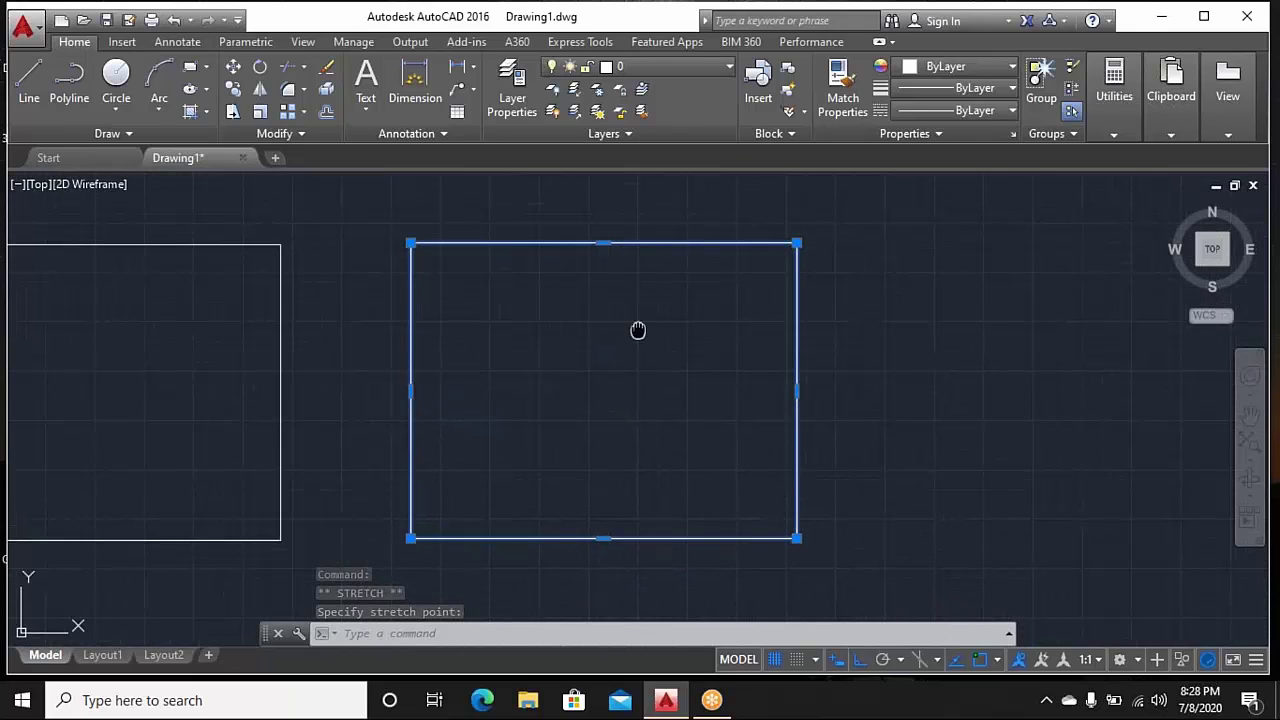
middle_click_drag(638, 330, 691, 480)
scroll(630, 393, "up", 2)
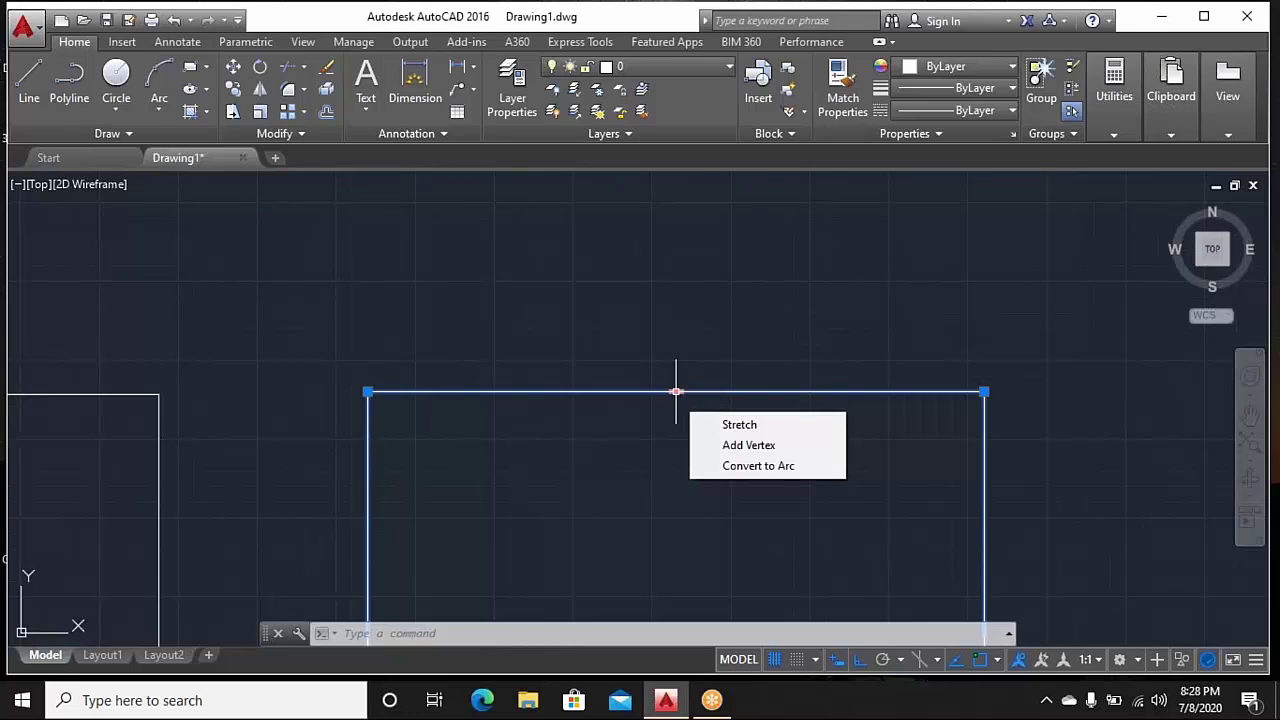
Add a vertex at the top edge's midpoint and raise it into a peaked roof
left_click(735, 447)
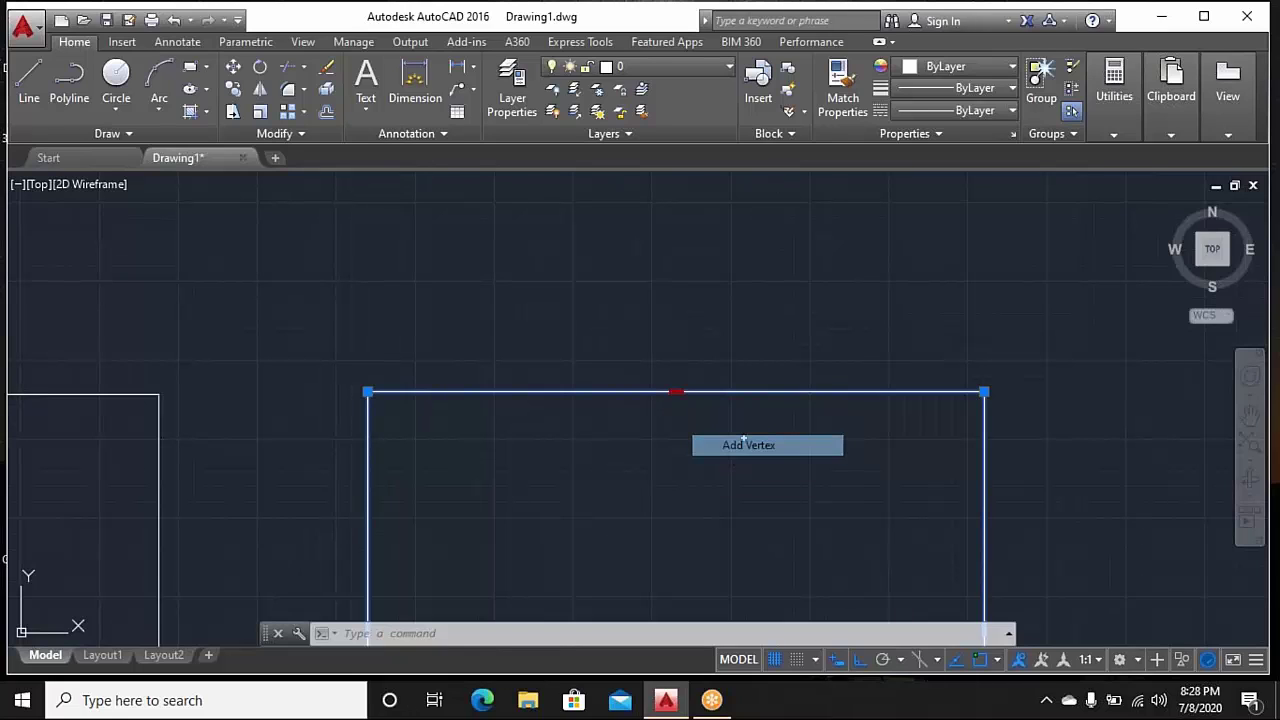
left_click(676, 188)
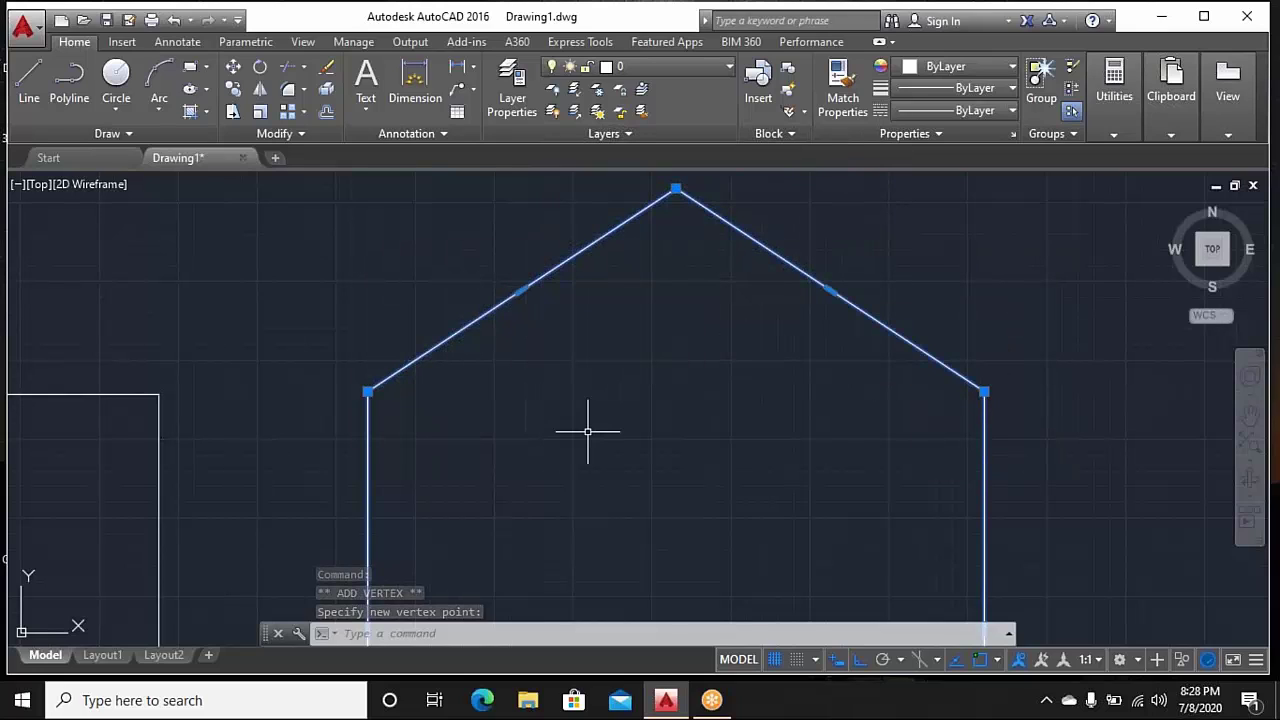
scroll(588, 432, "down", 2)
middle_click_drag(665, 504, 651, 306)
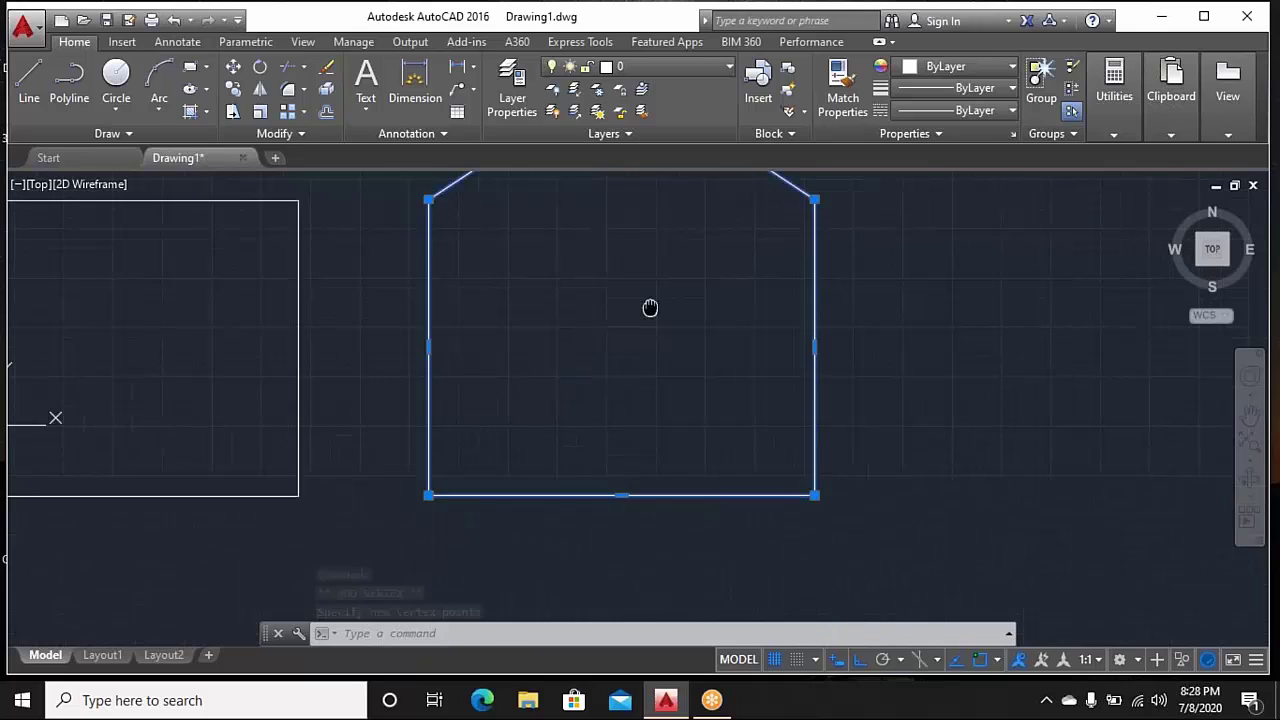
scroll(614, 557, "up", 2)
middle_click_drag(614, 557, 618, 491)
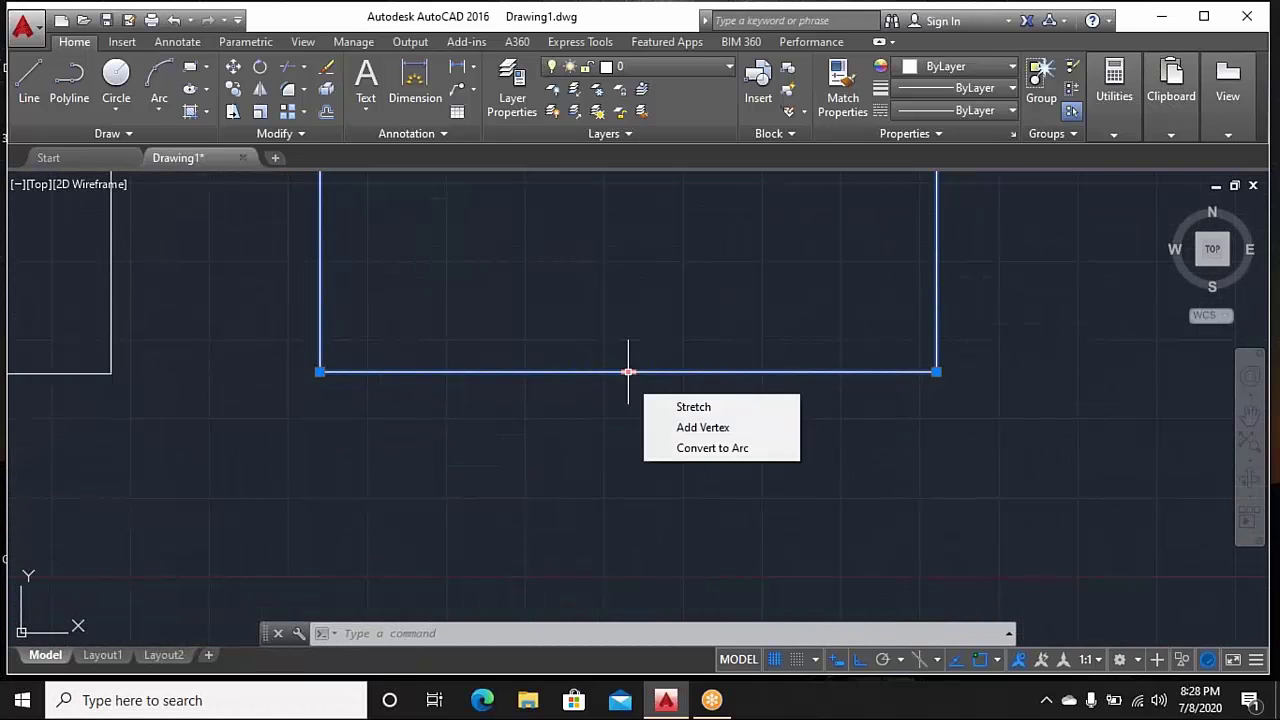
Convert the bottom edge to an arc curving downward, then deselect the shape
left_click(690, 449)
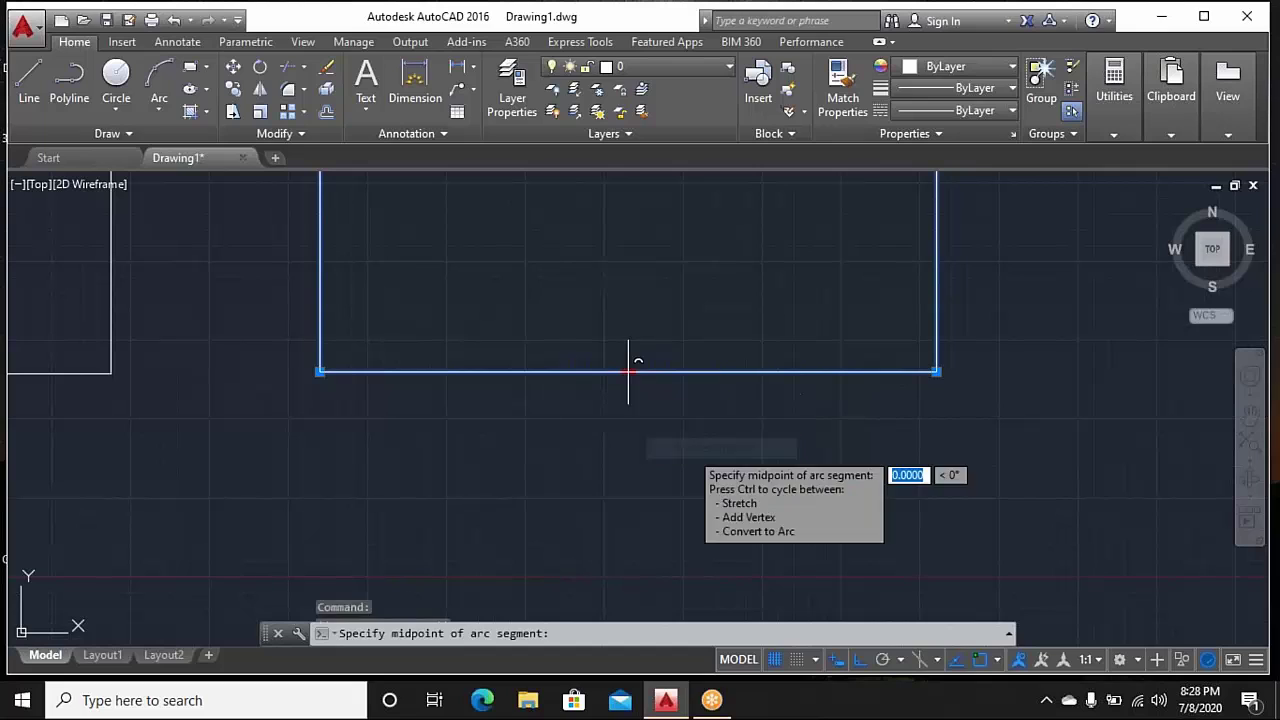
left_click(704, 566)
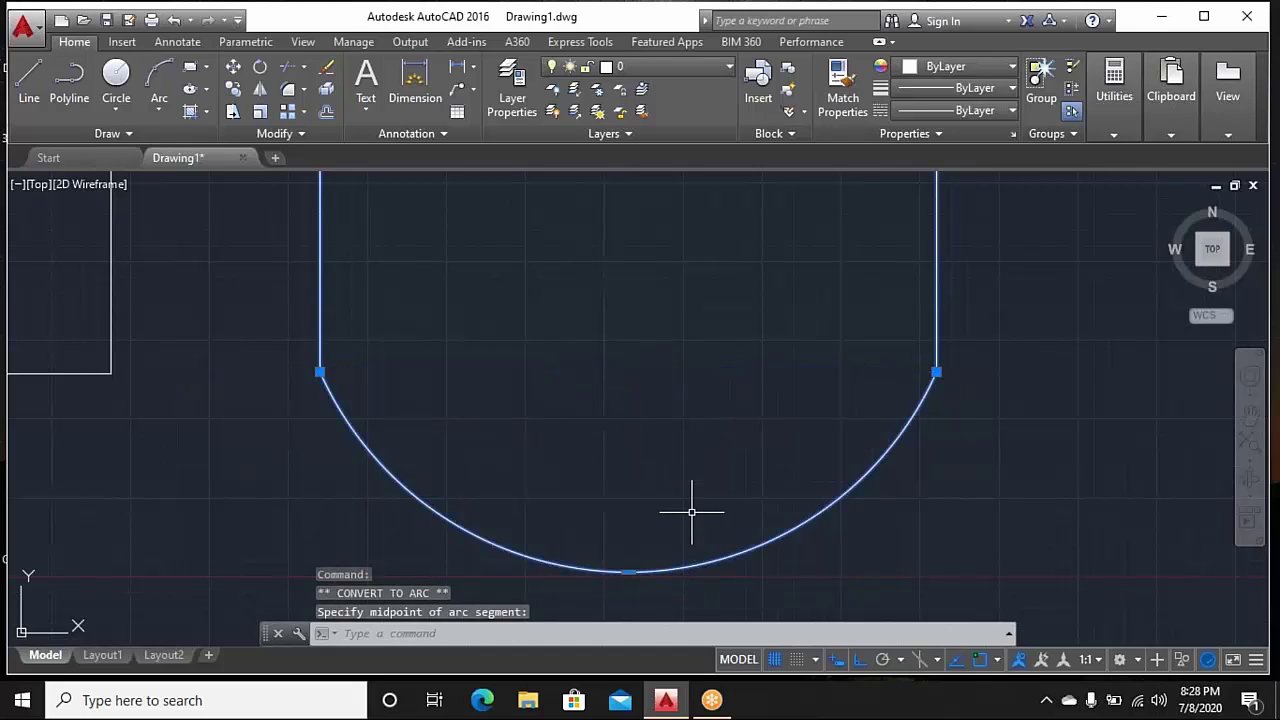
key("Escape")
scroll(691, 512, "down", 2)
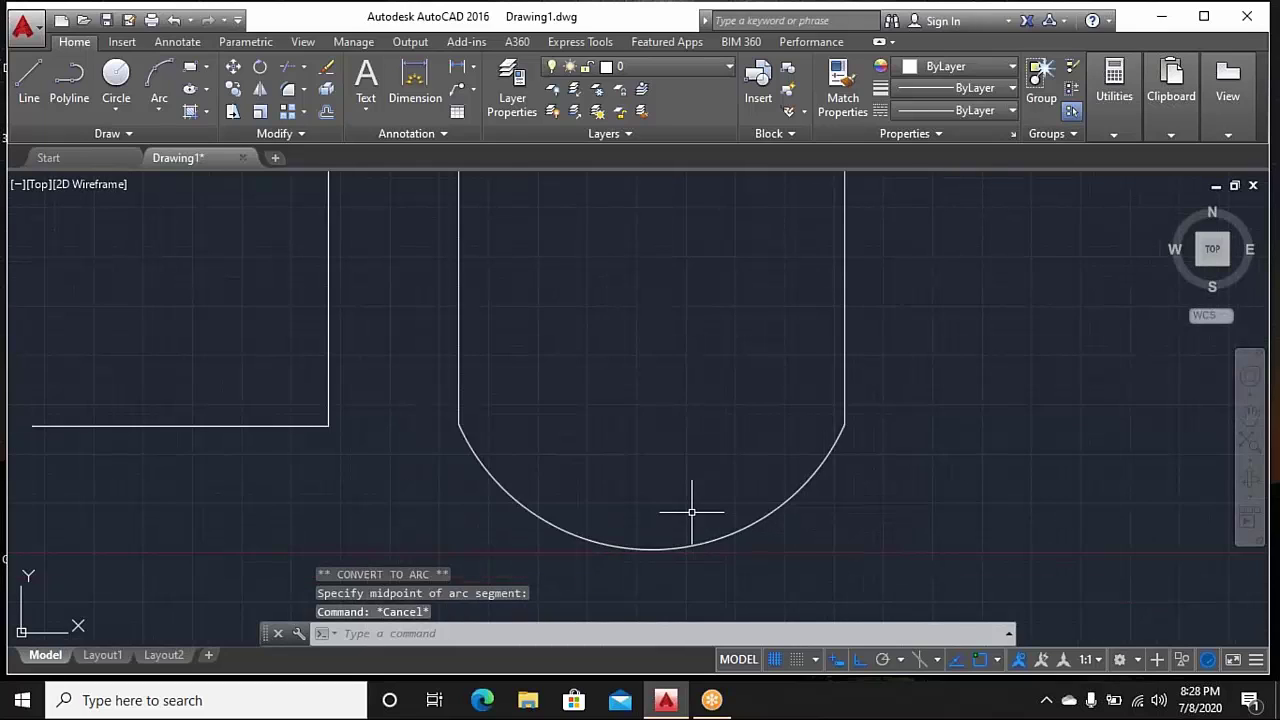
scroll(691, 512, "down", 2)
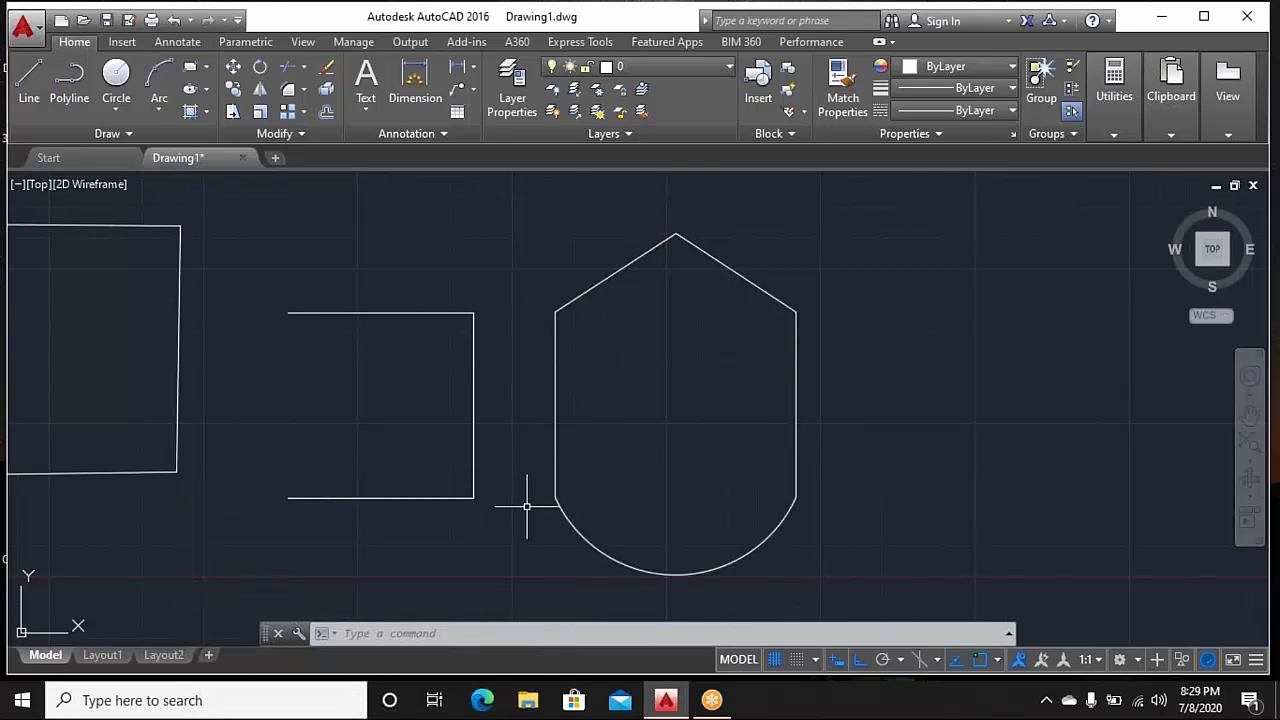
left_click(907, 341)
Erase the selected house-shaped polyline
left_click(796, 423)
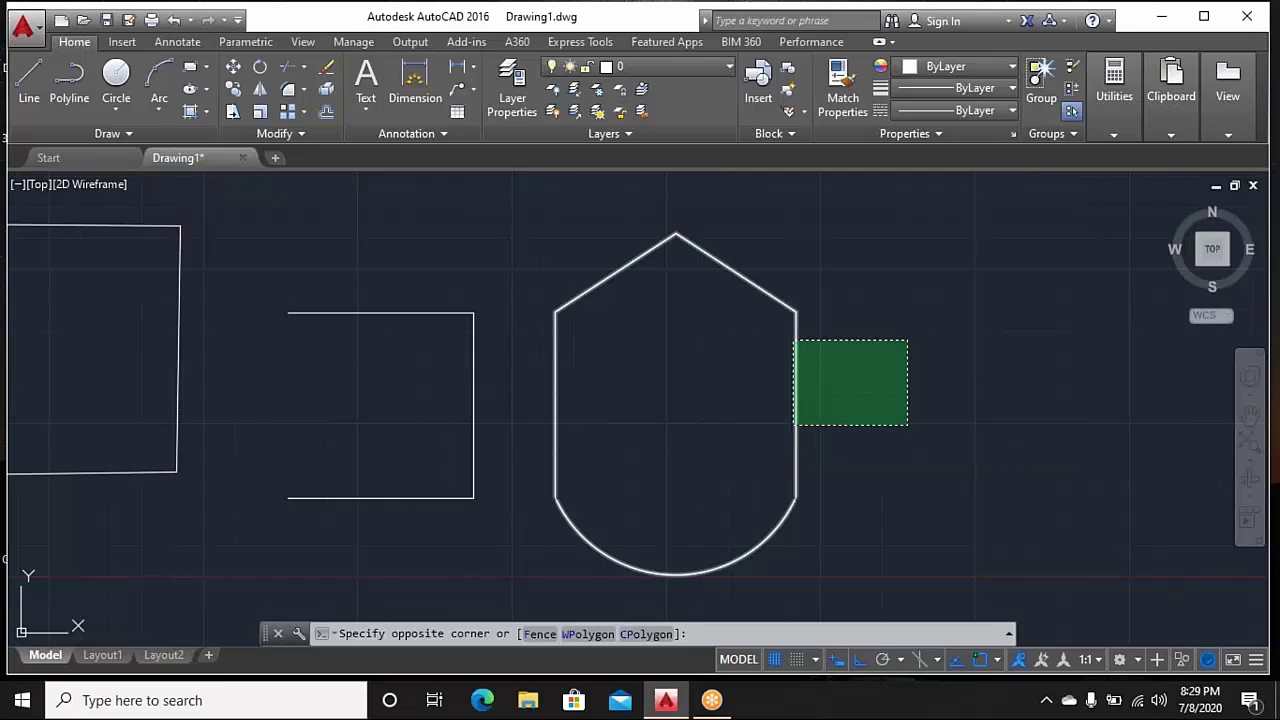
right_click(888, 348)
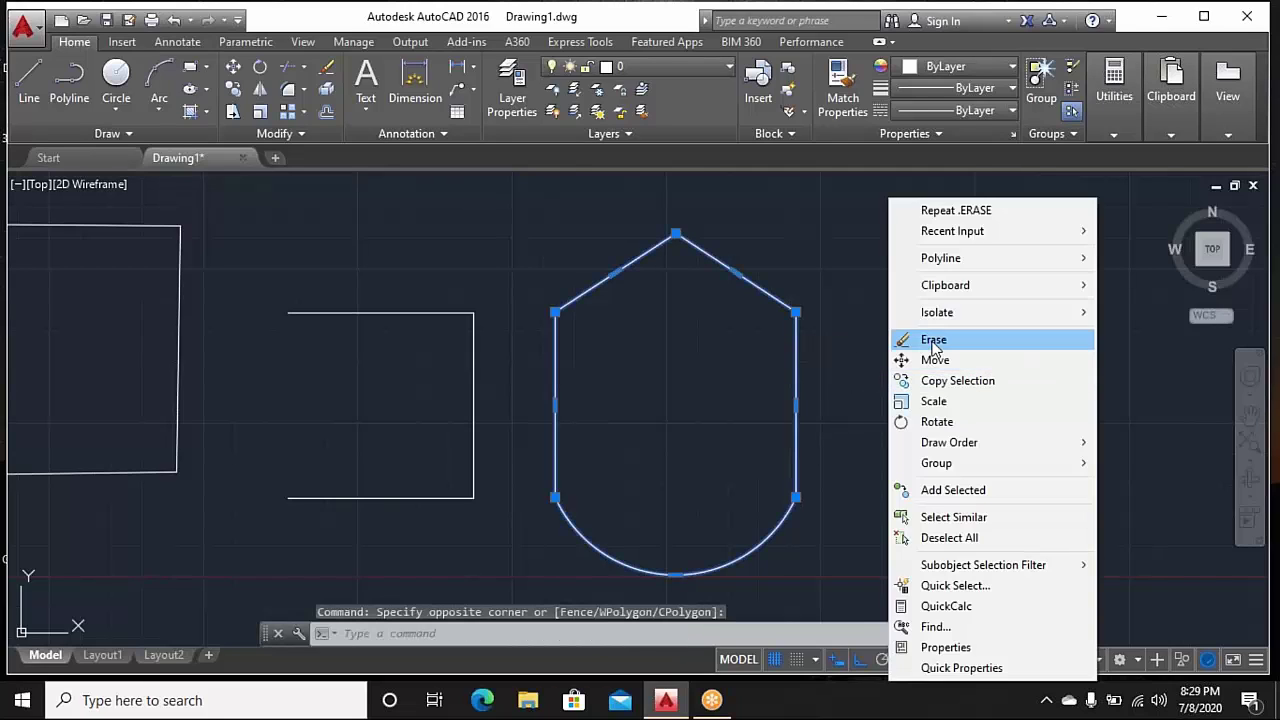
left_click(905, 338)
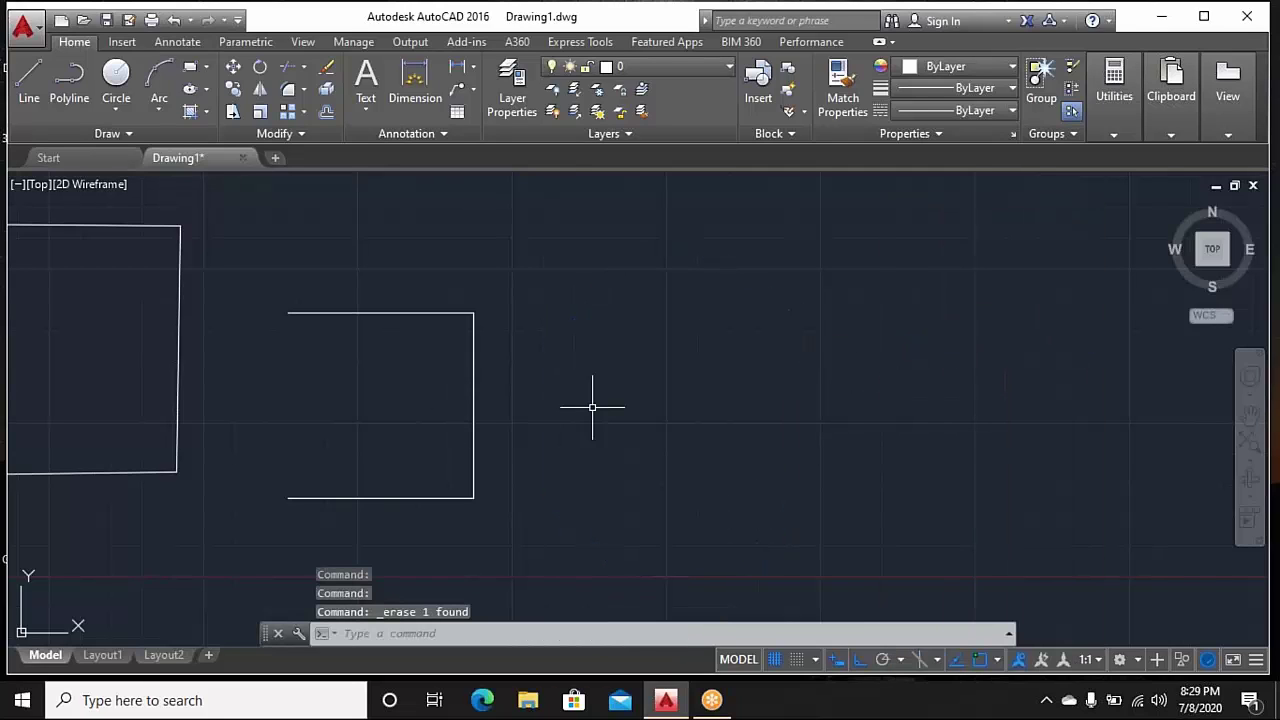
scroll(600, 295, "down", 2)
Crossing-select the remaining shapes and erase them
left_click(648, 206)
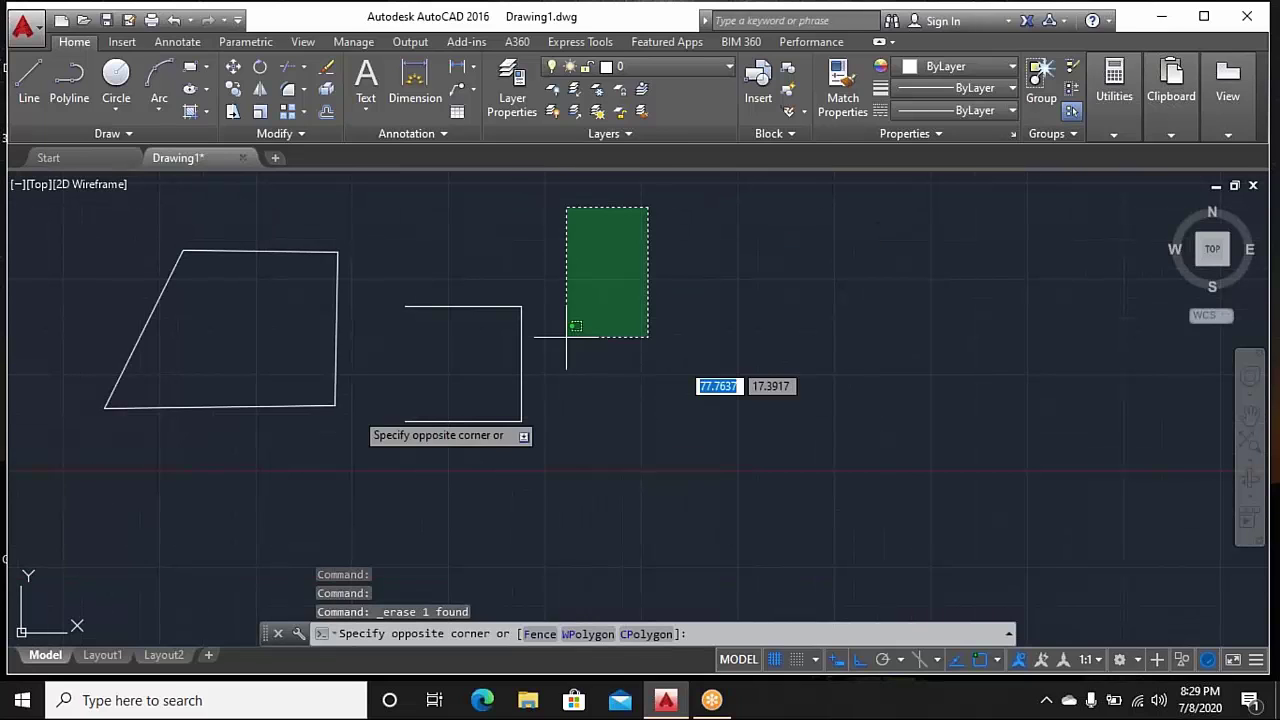
left_click(86, 480)
right_click(222, 486)
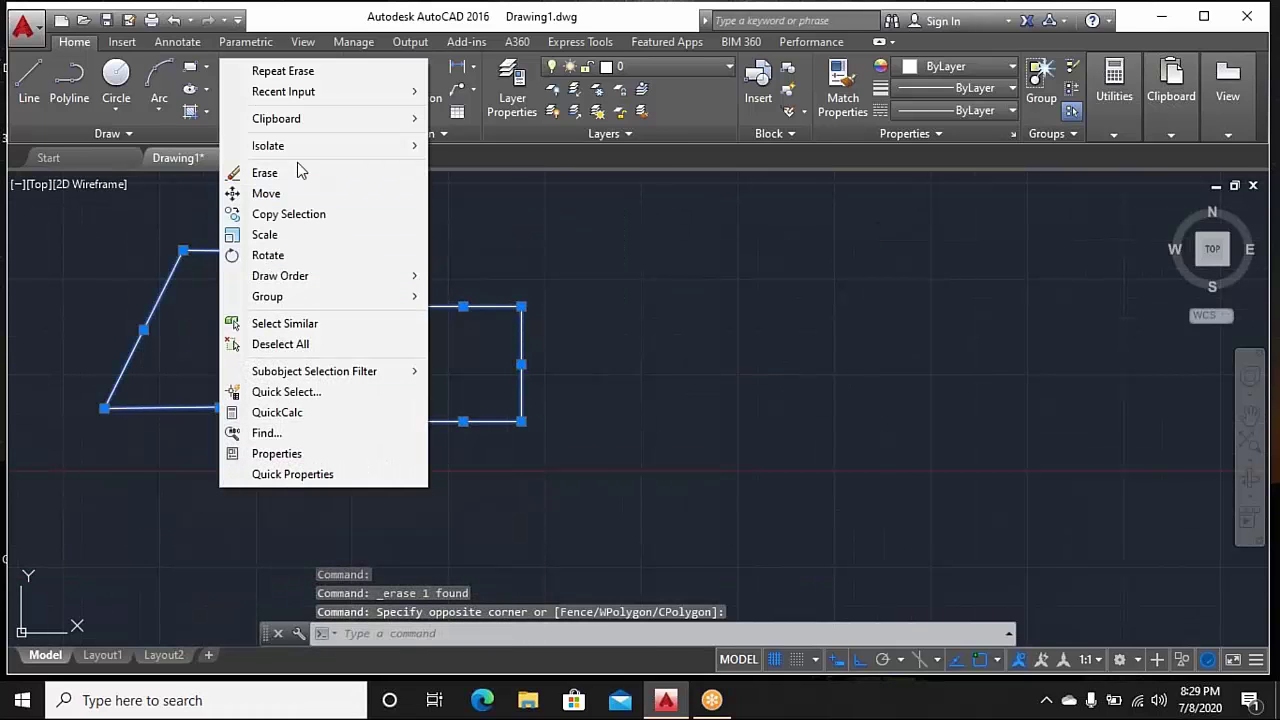
left_click(297, 174)
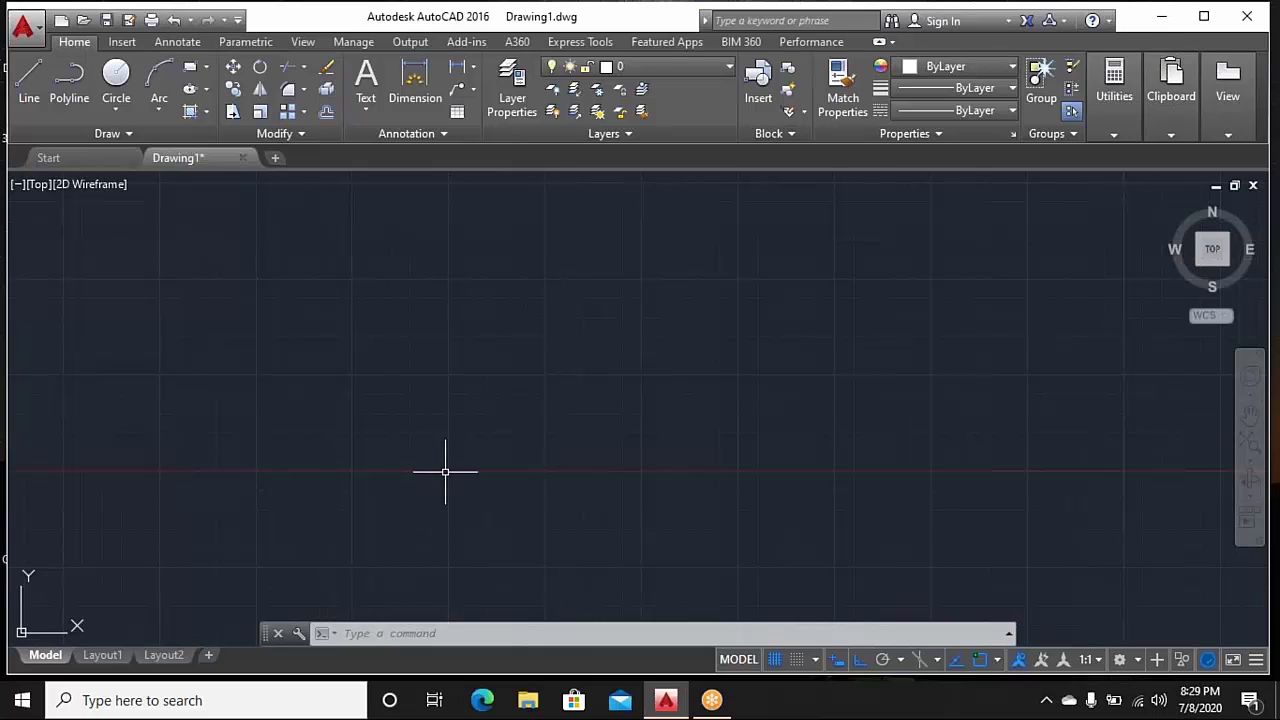
Pan the empty drawing and start the Line command with the L alias
mouse_move(445, 471)
middle_mouse_down()
mouse_move(459, 472)
mouse_move(366, 469)
middle_mouse_up()
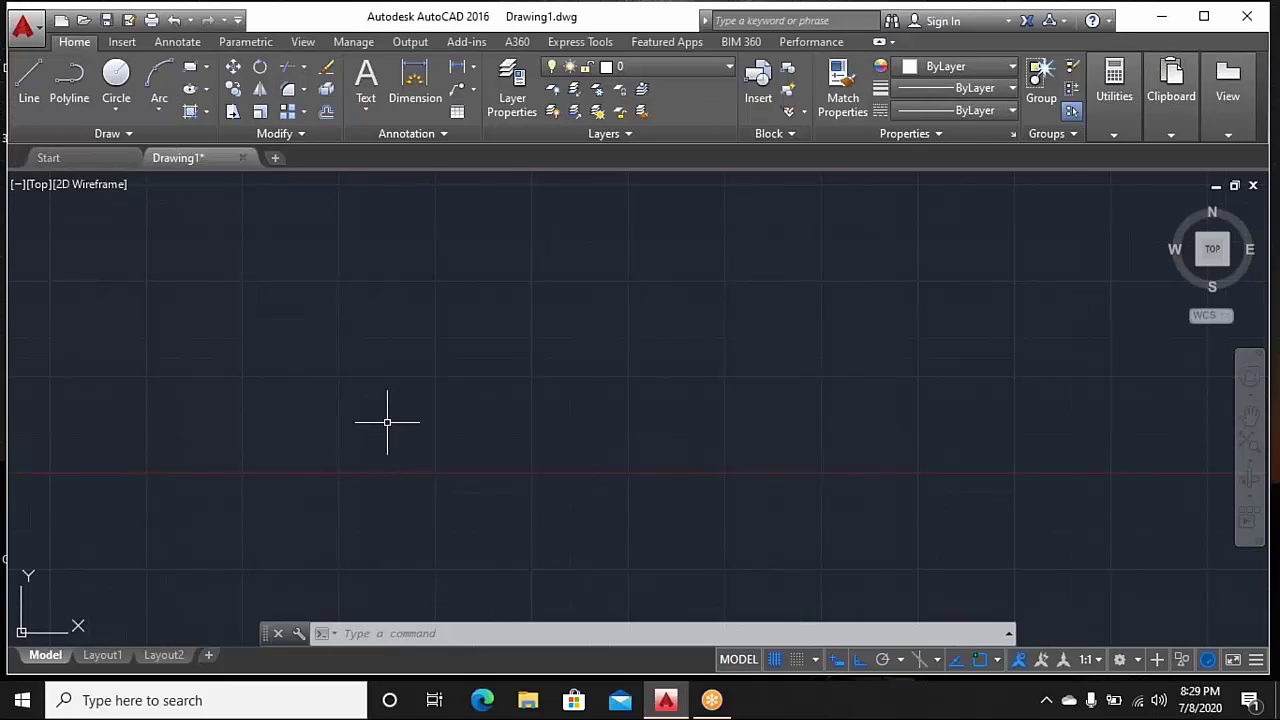
type("l")
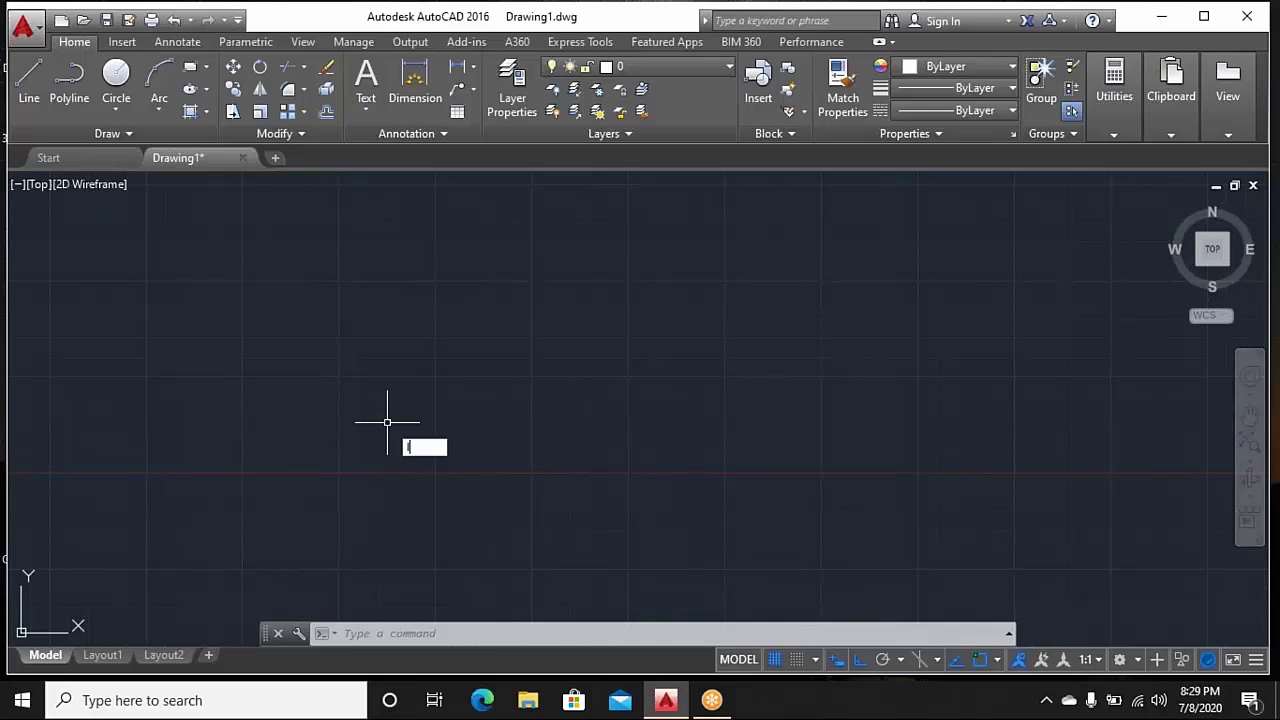
key("Return")
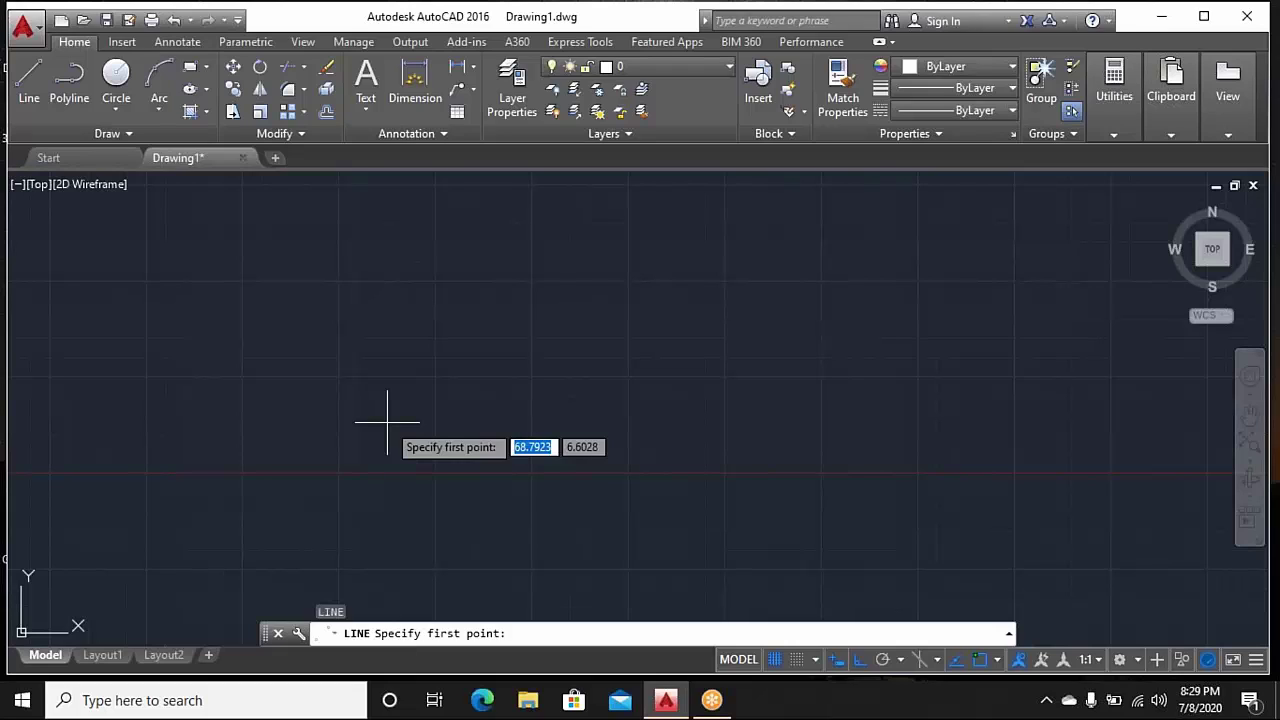
From a clicked corner, draw the rectangle's 20-unit bottom, 10-unit side and 20-unit top edges
left_click(275, 505)
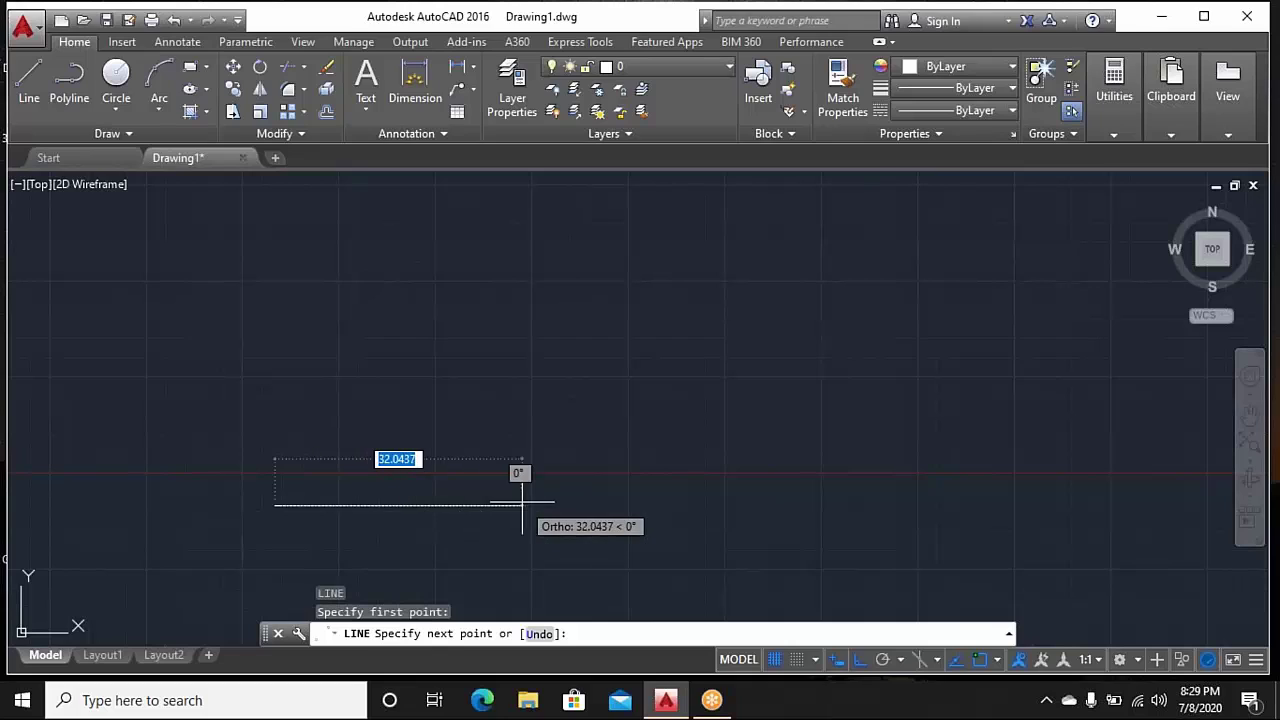
type("20")
key("Return")
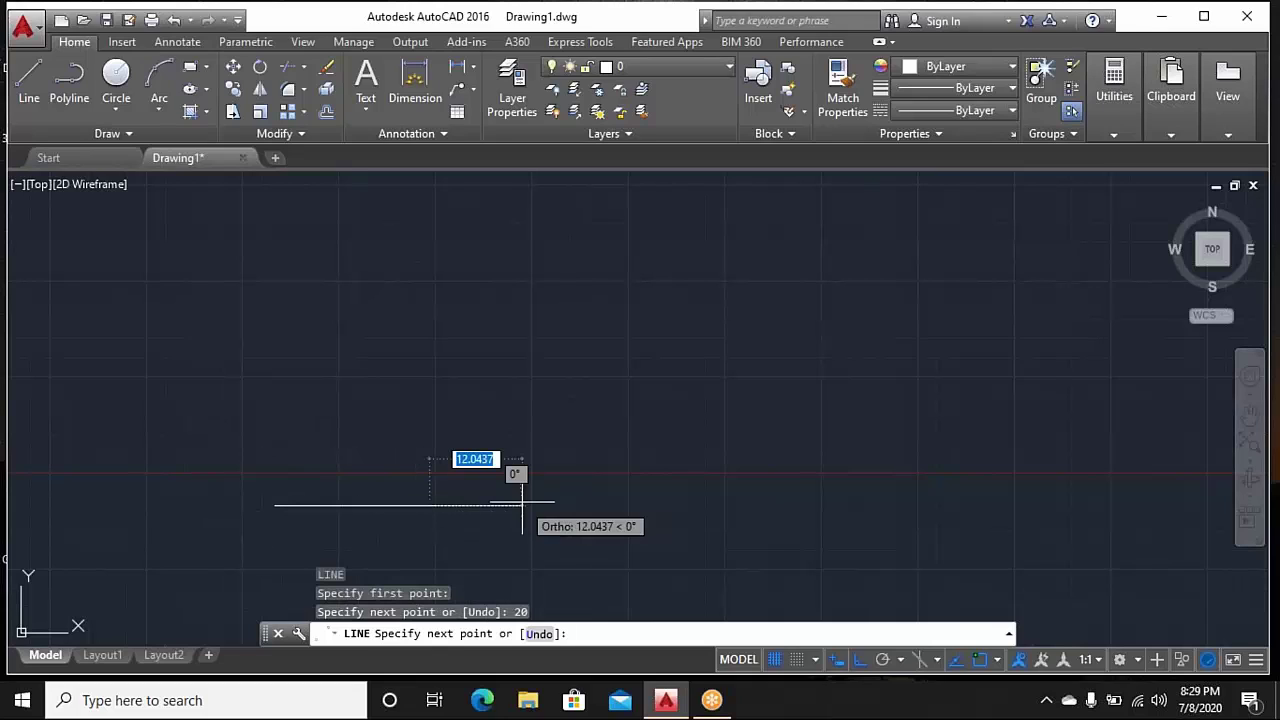
type("1")
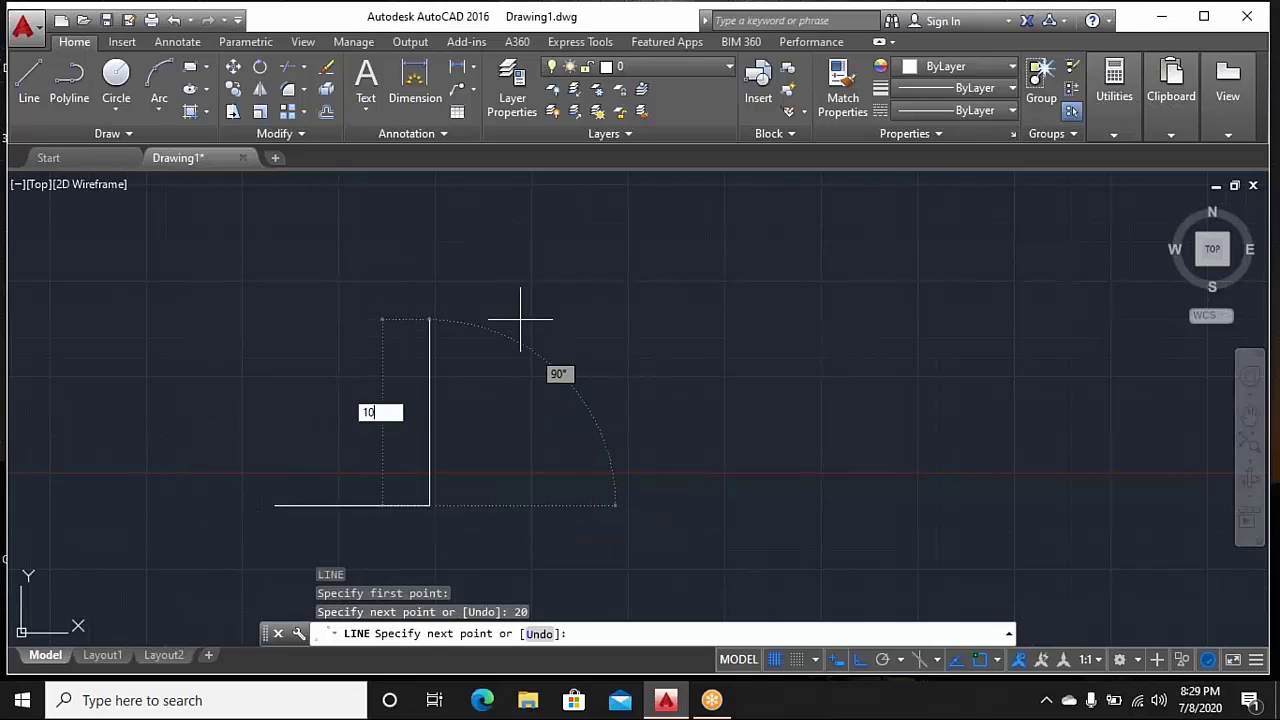
type("0")
key("Return")
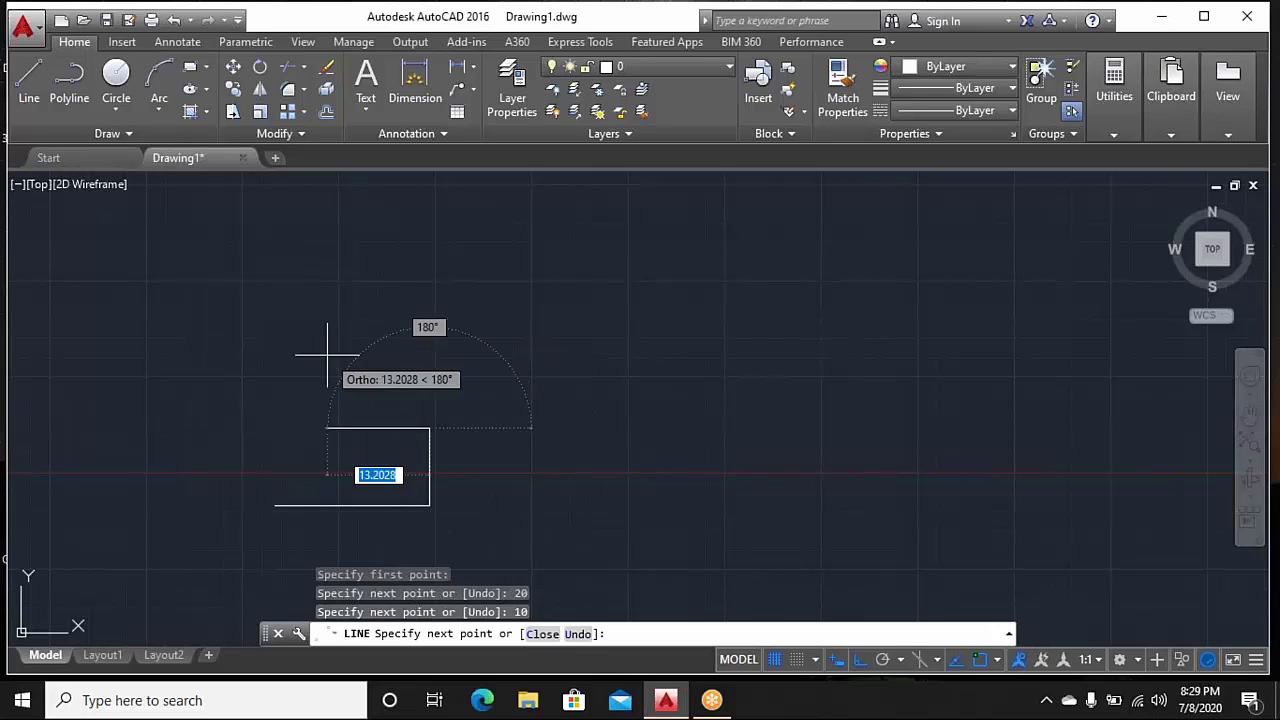
type("20")
key("Return")
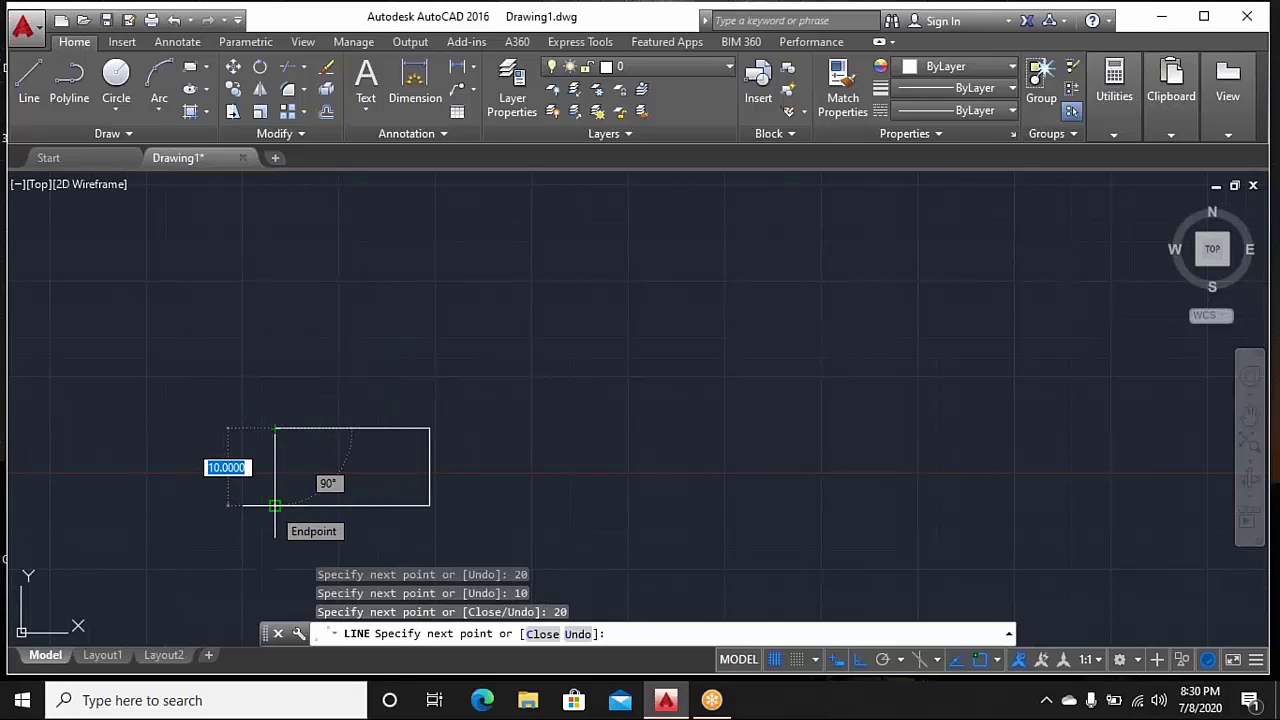
Add the closing 10-unit edge and finish the line sequence to complete the 20×10 rectangle
type("10")
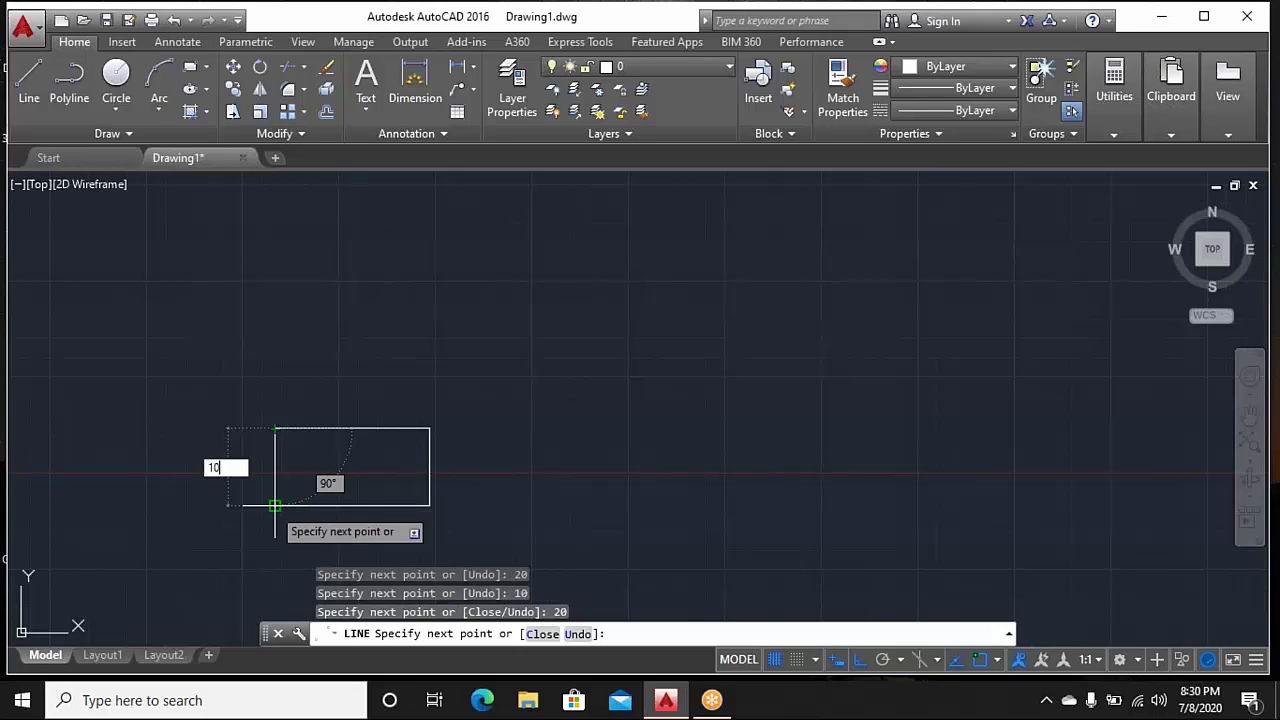
key("Return")
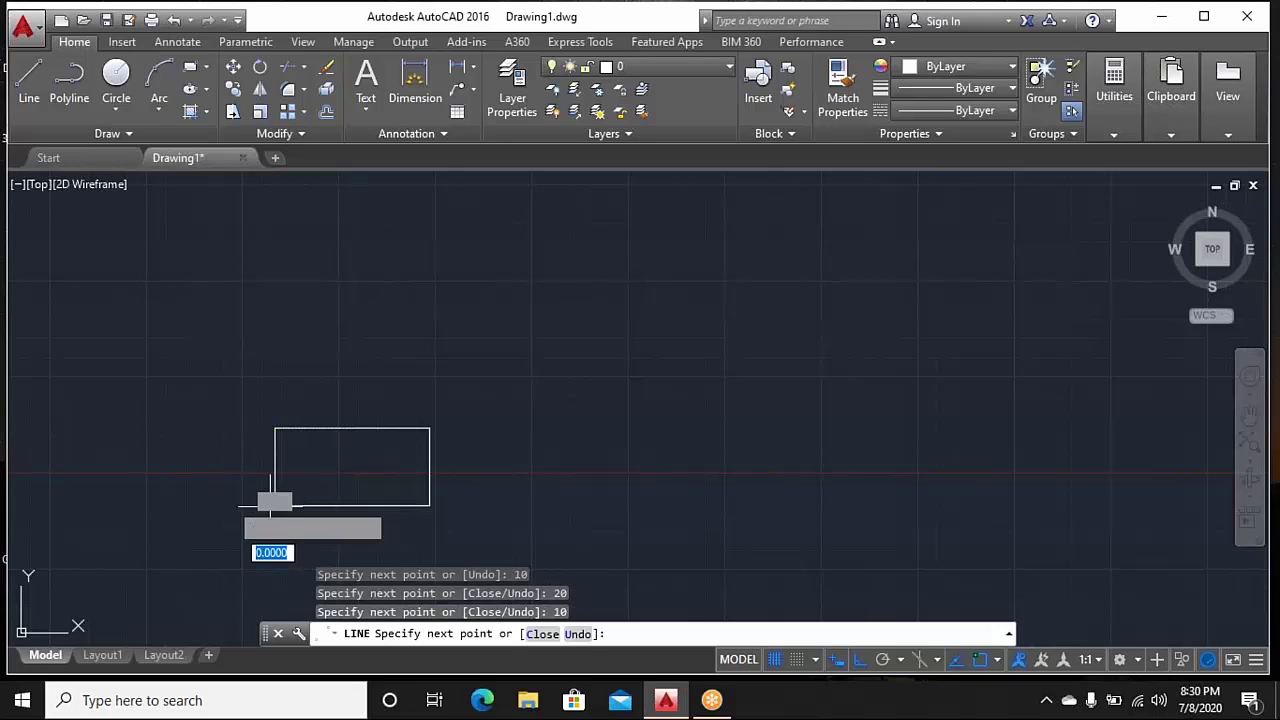
right_click(161, 409)
left_click(194, 420)
key("Return")
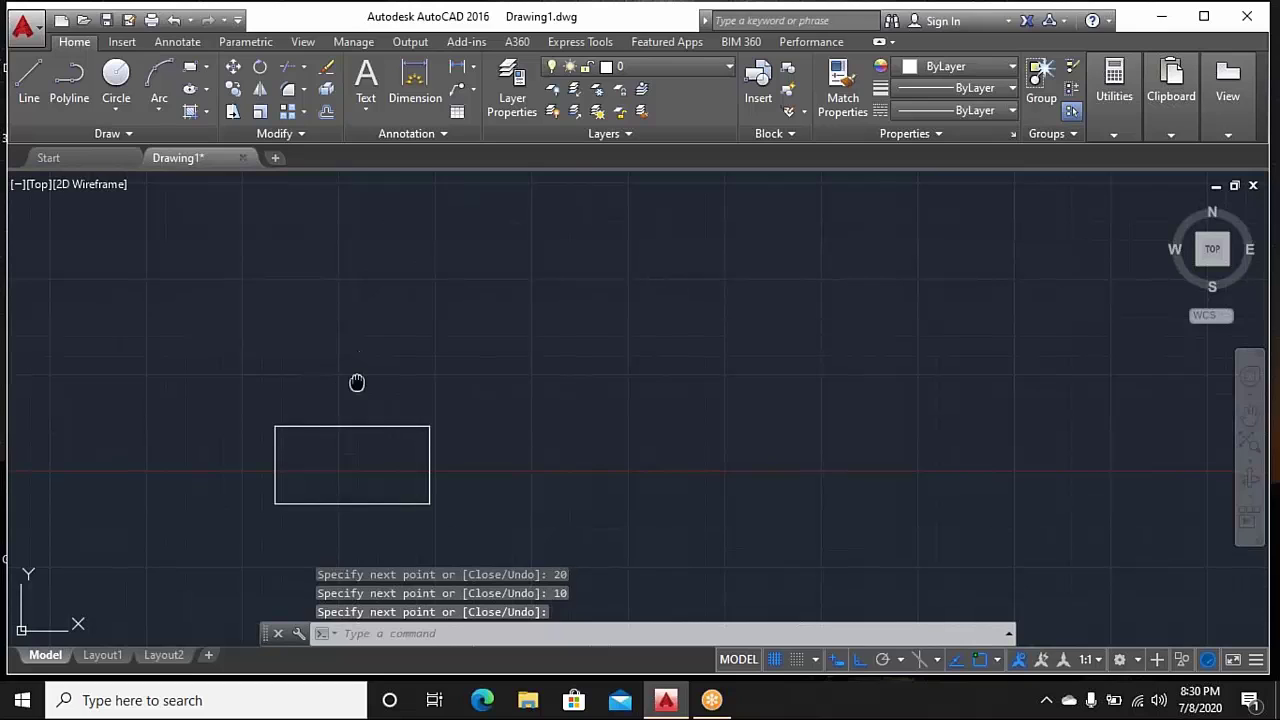
middle_click_drag(357, 380, 299, 340)
Start a new line shape right of the rectangle with a 10-unit then a 20-unit segment
type("l")
key("Return")
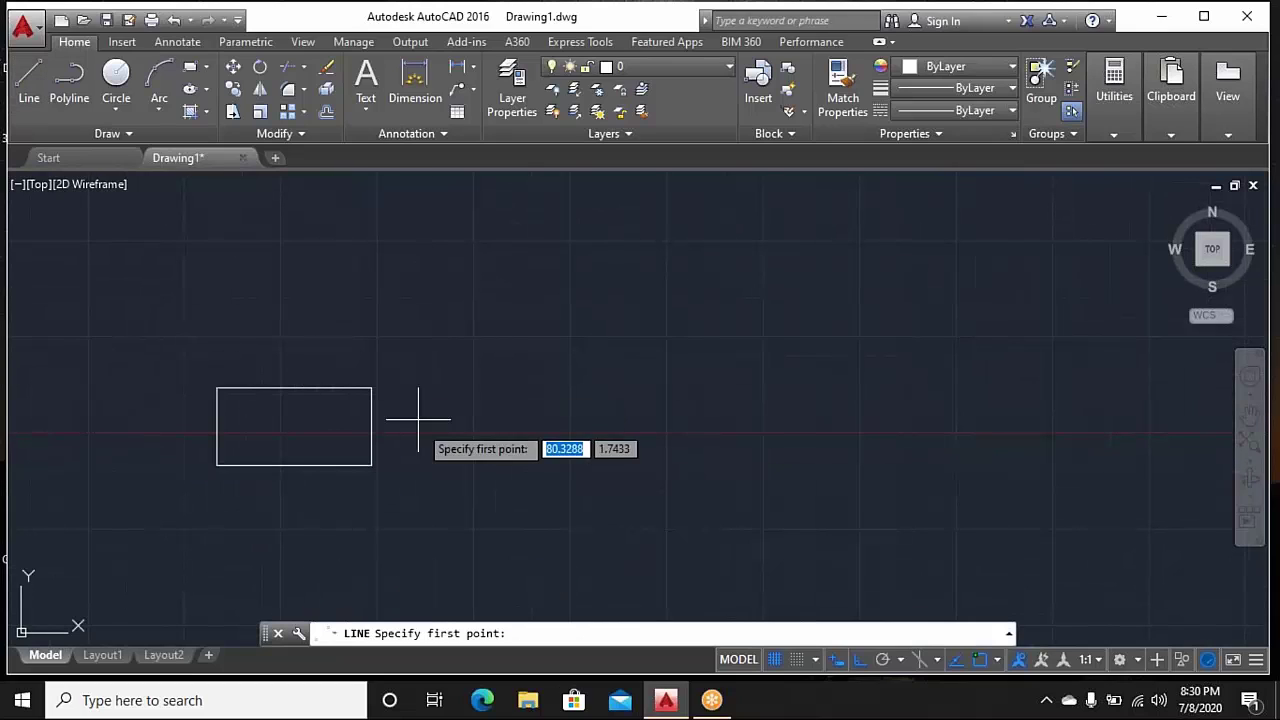
left_click(432, 455)
type("10")
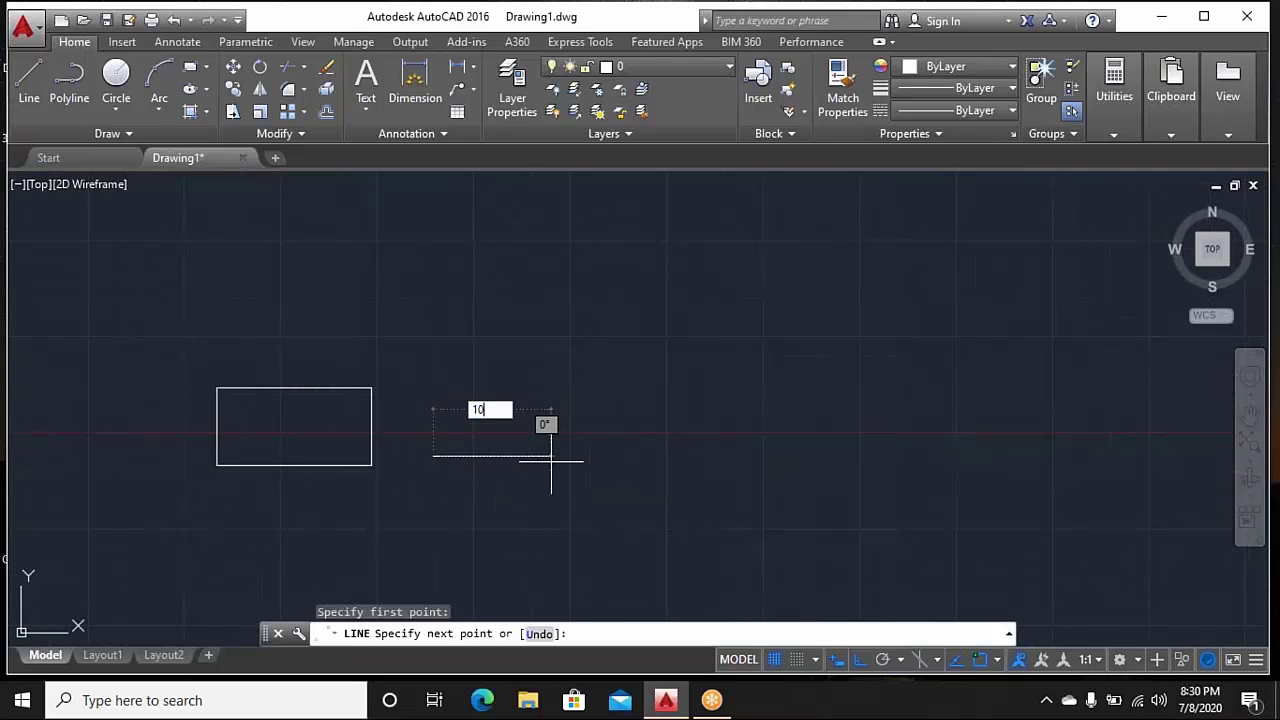
key("Return")
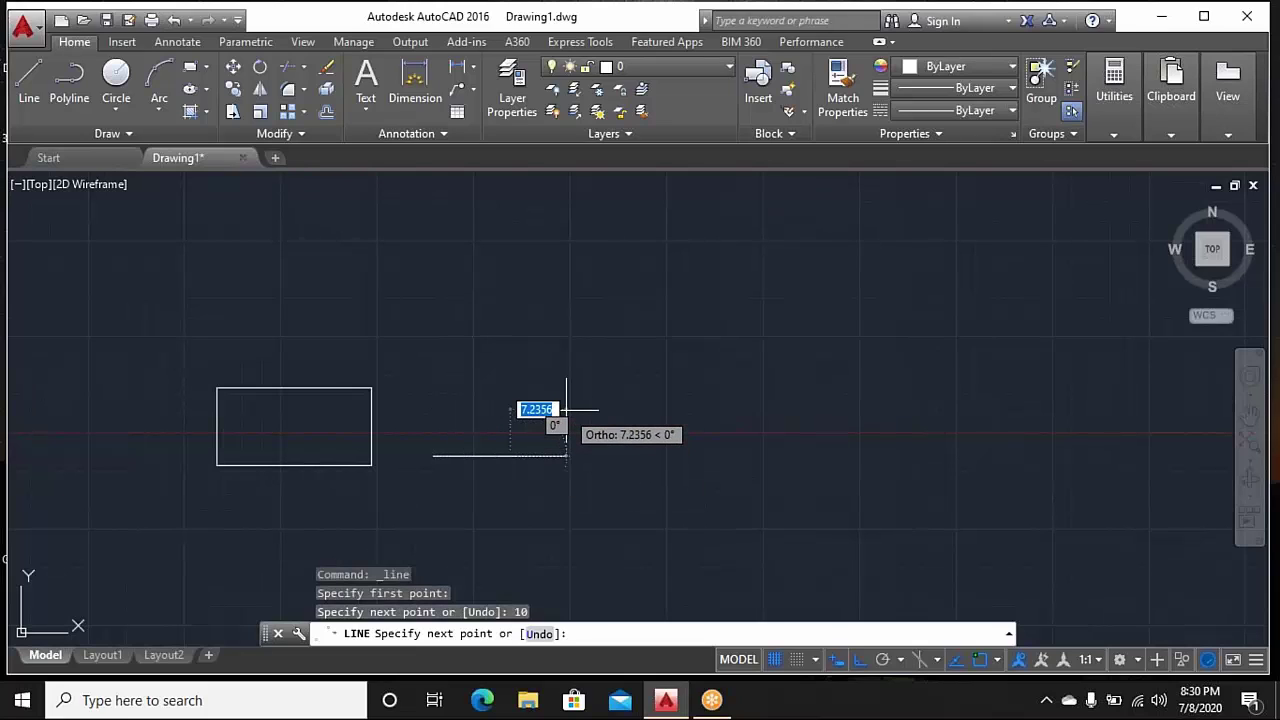
type("20")
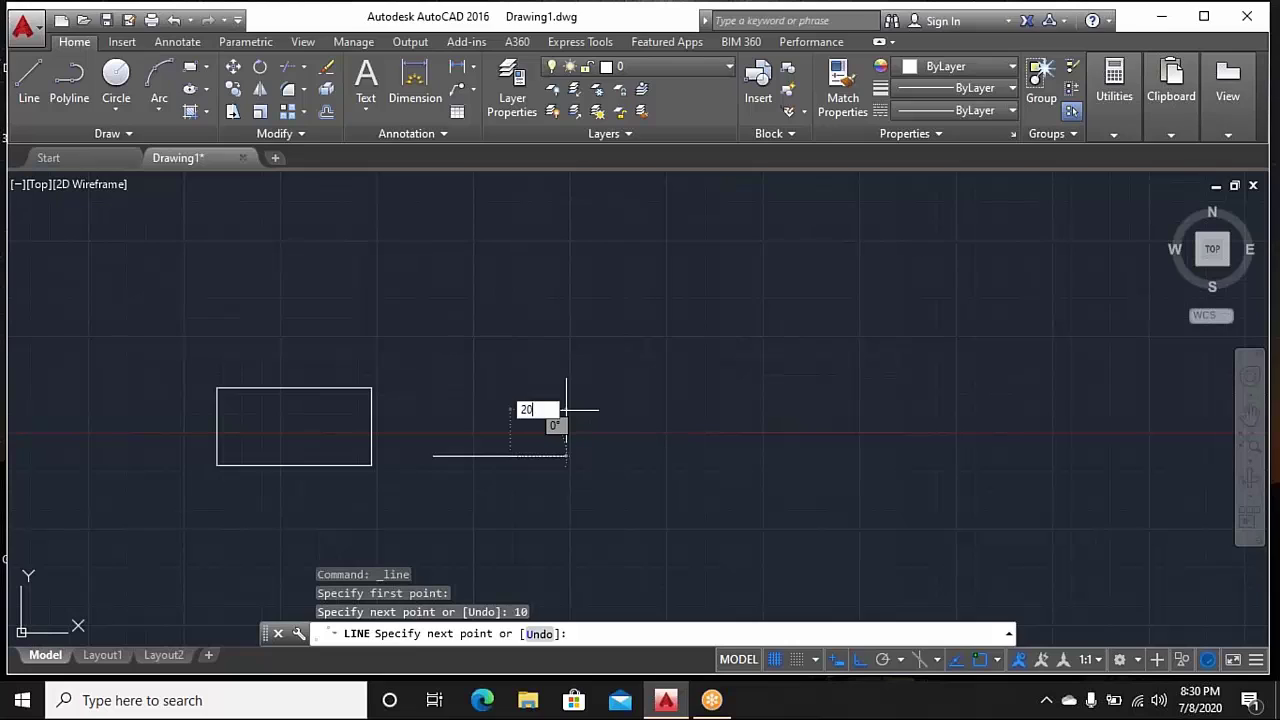
key("Return")
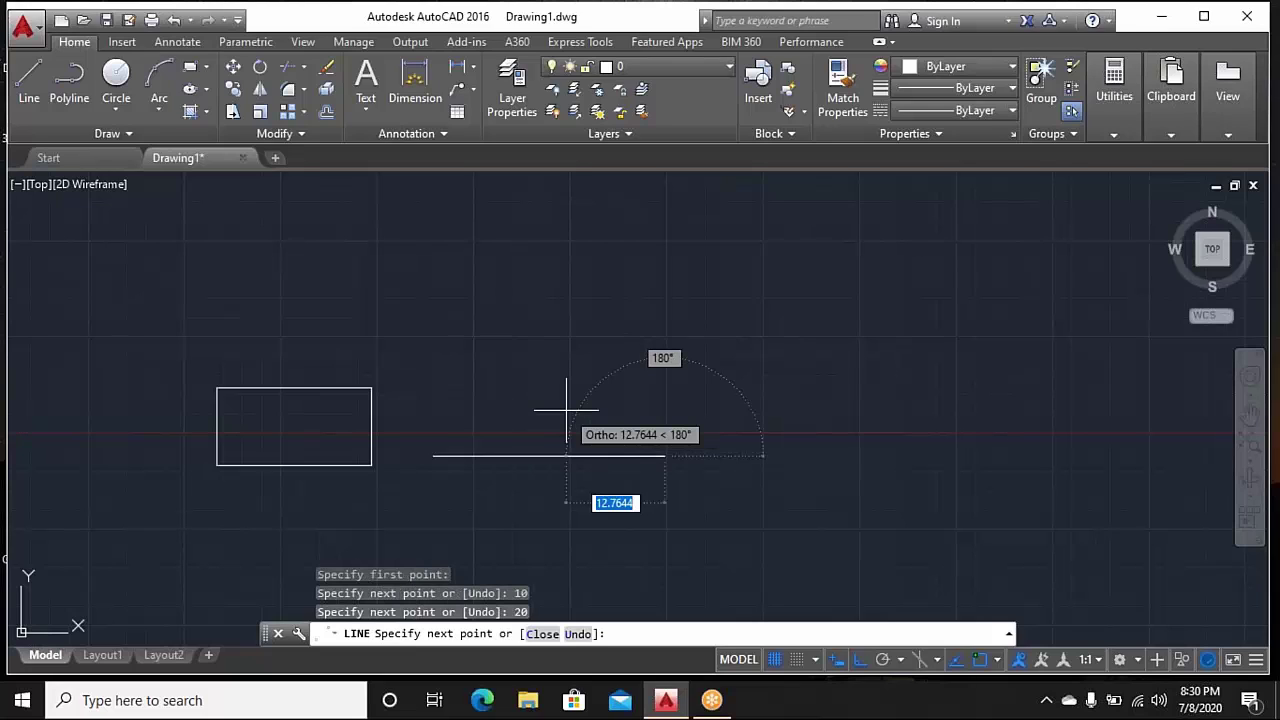
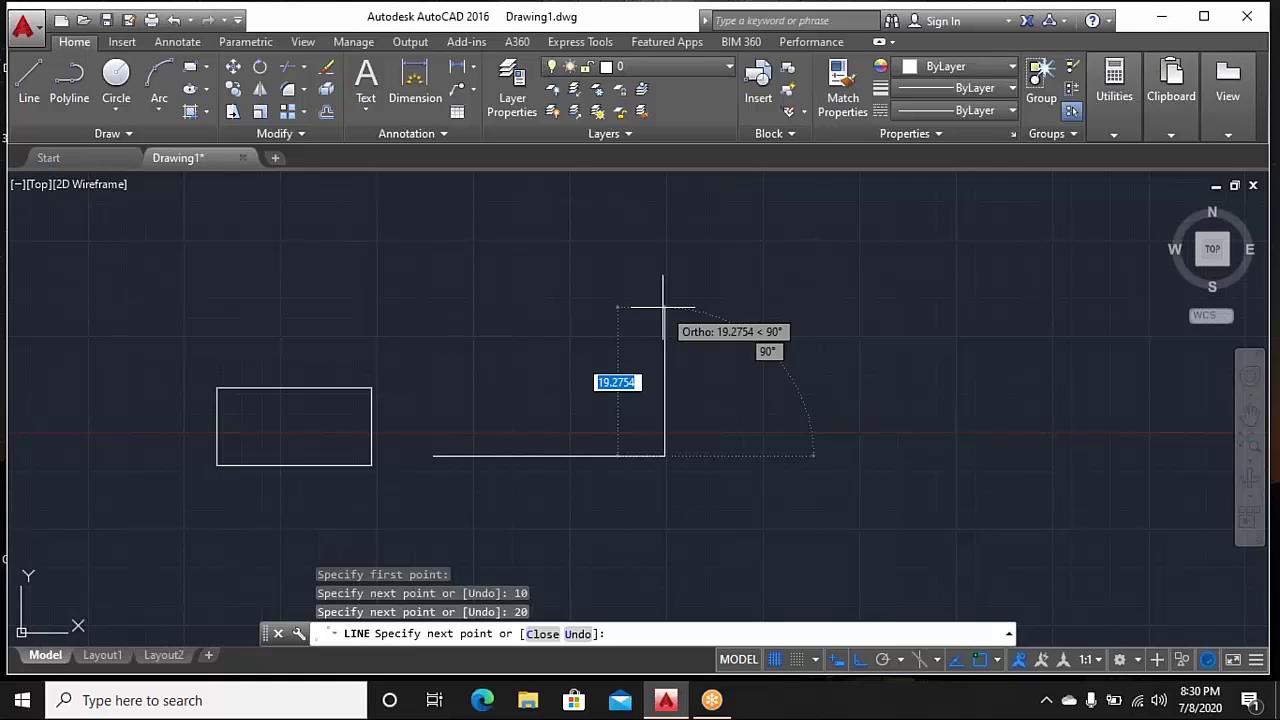
Draw the 20-unit vertical leg and the 20-unit top leg, then end the line
type("20")
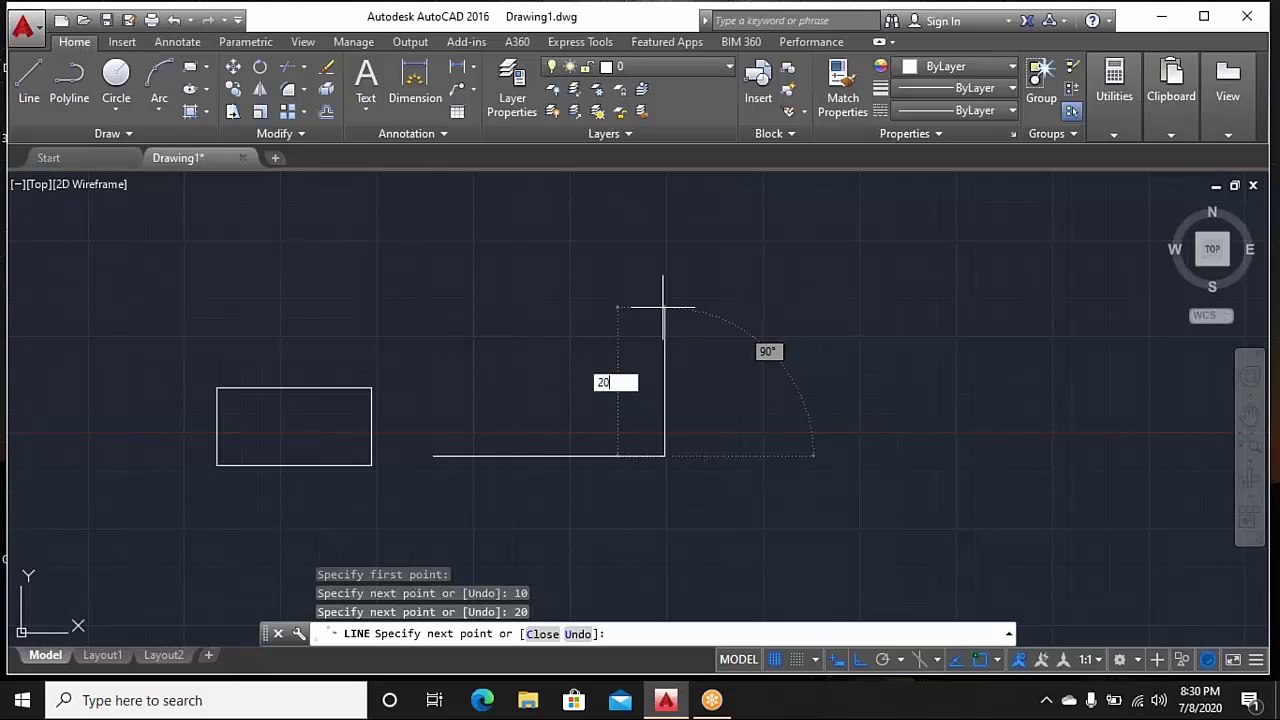
key("Return")
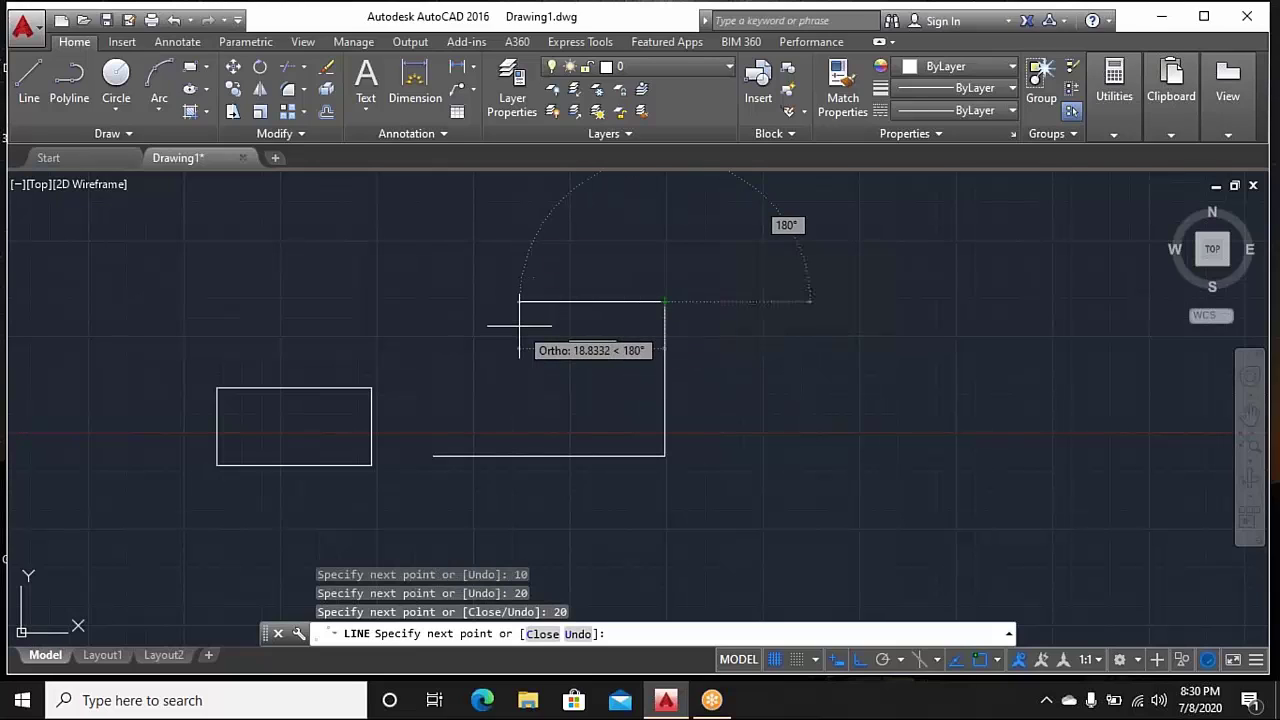
type("20")
key("Return")
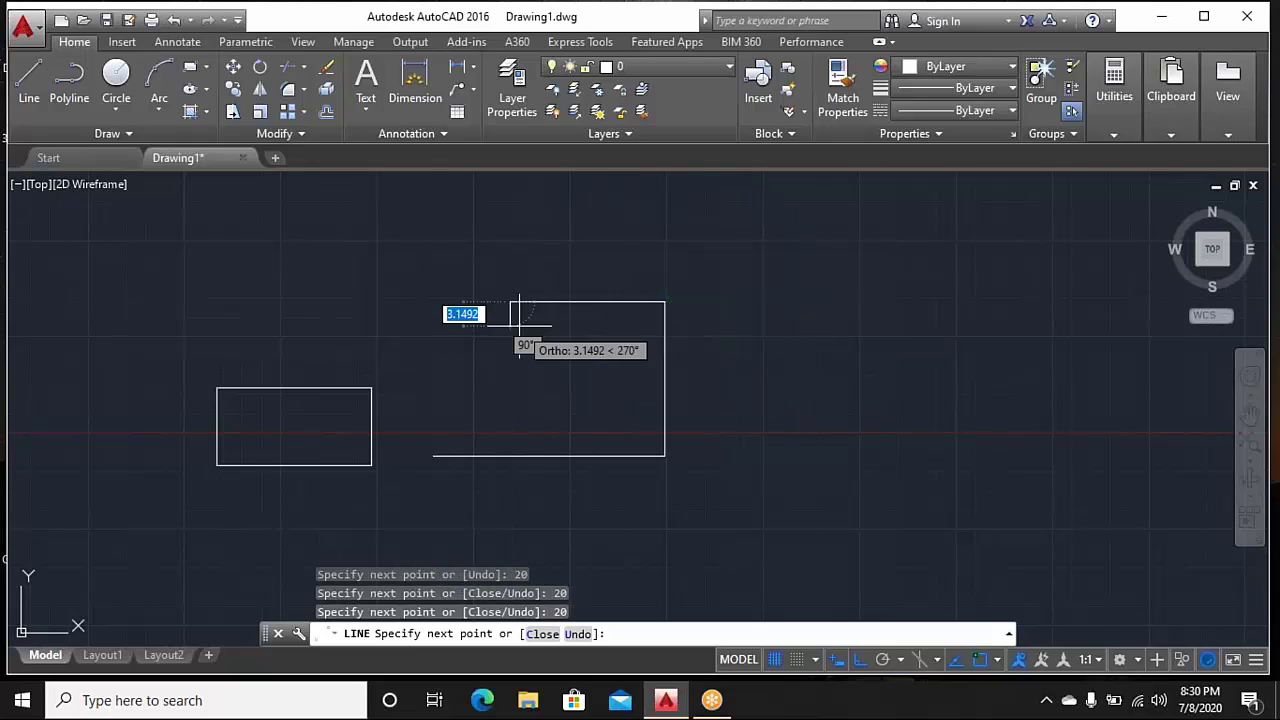
right_click(433, 281)
left_click(475, 305)
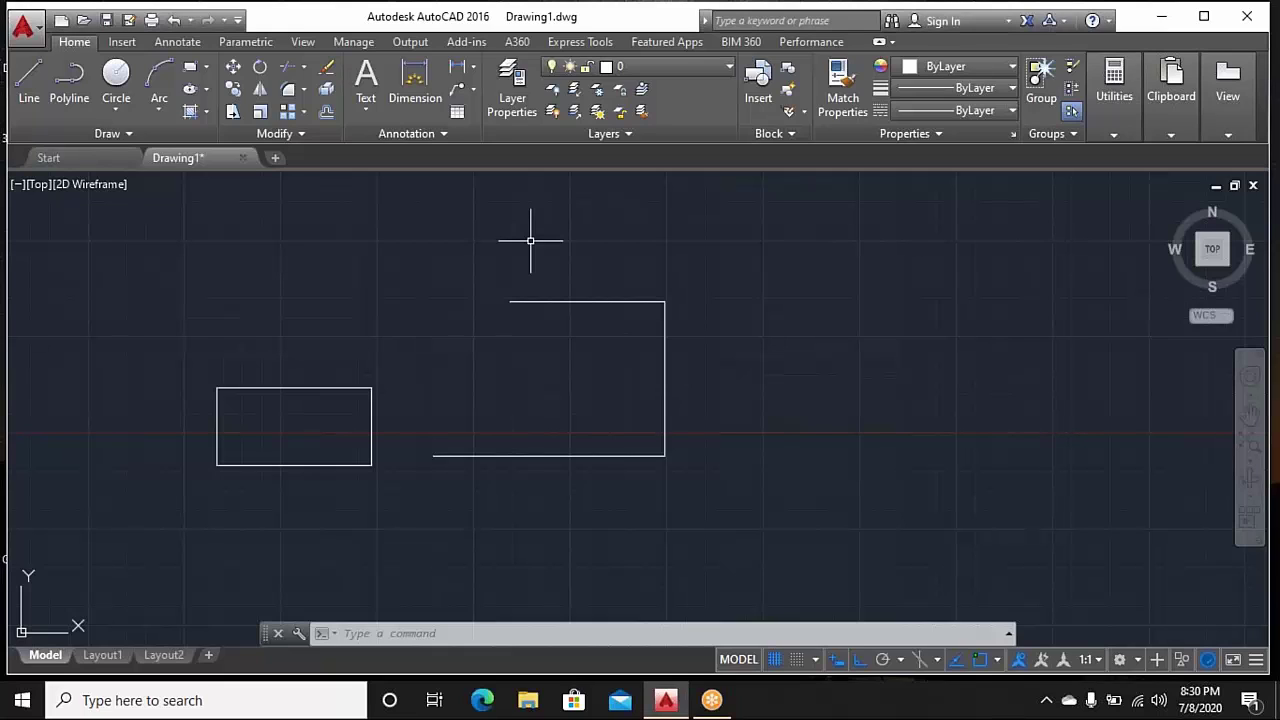
Start another line, cancel it, and pan the view left
left_click(29, 85)
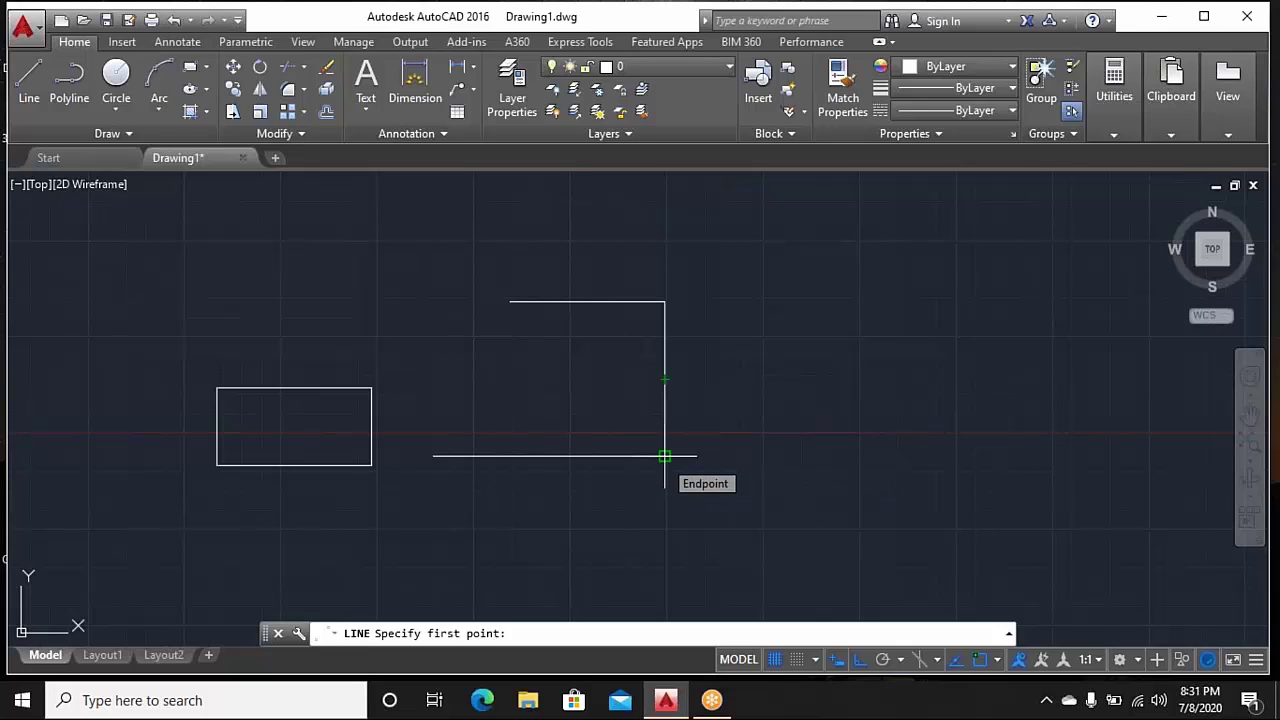
left_click(690, 502)
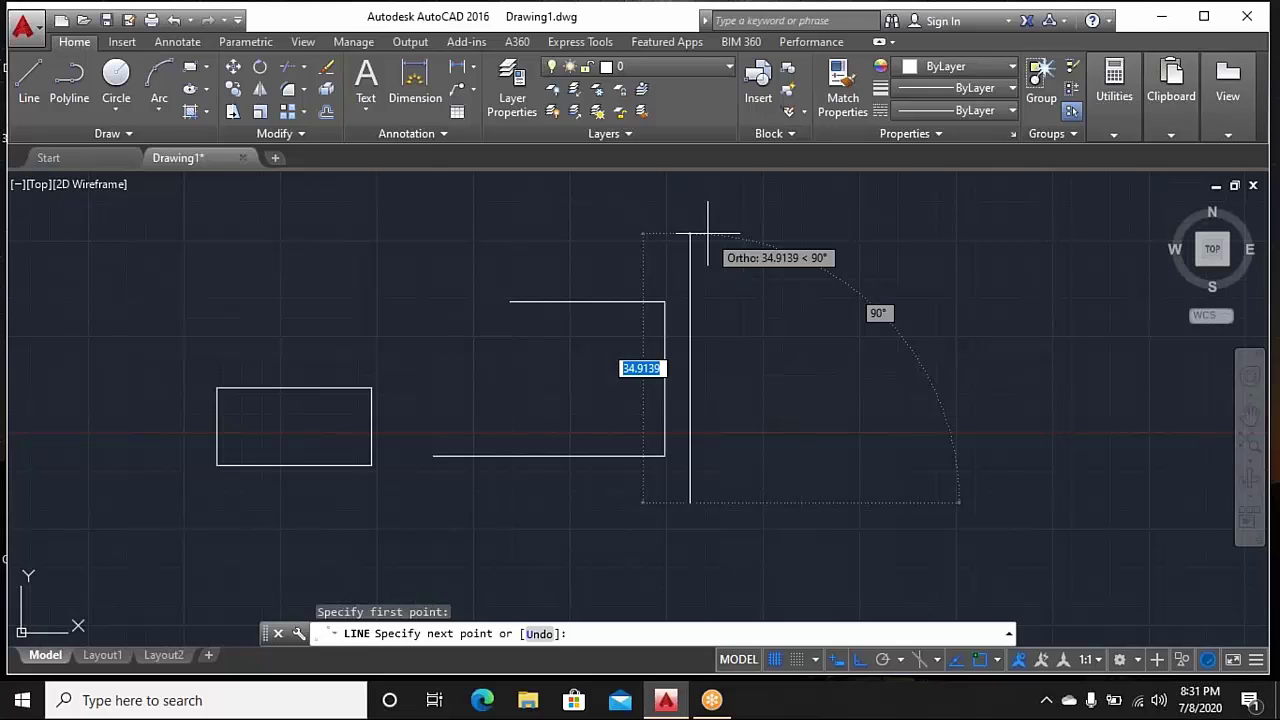
key("Escape")
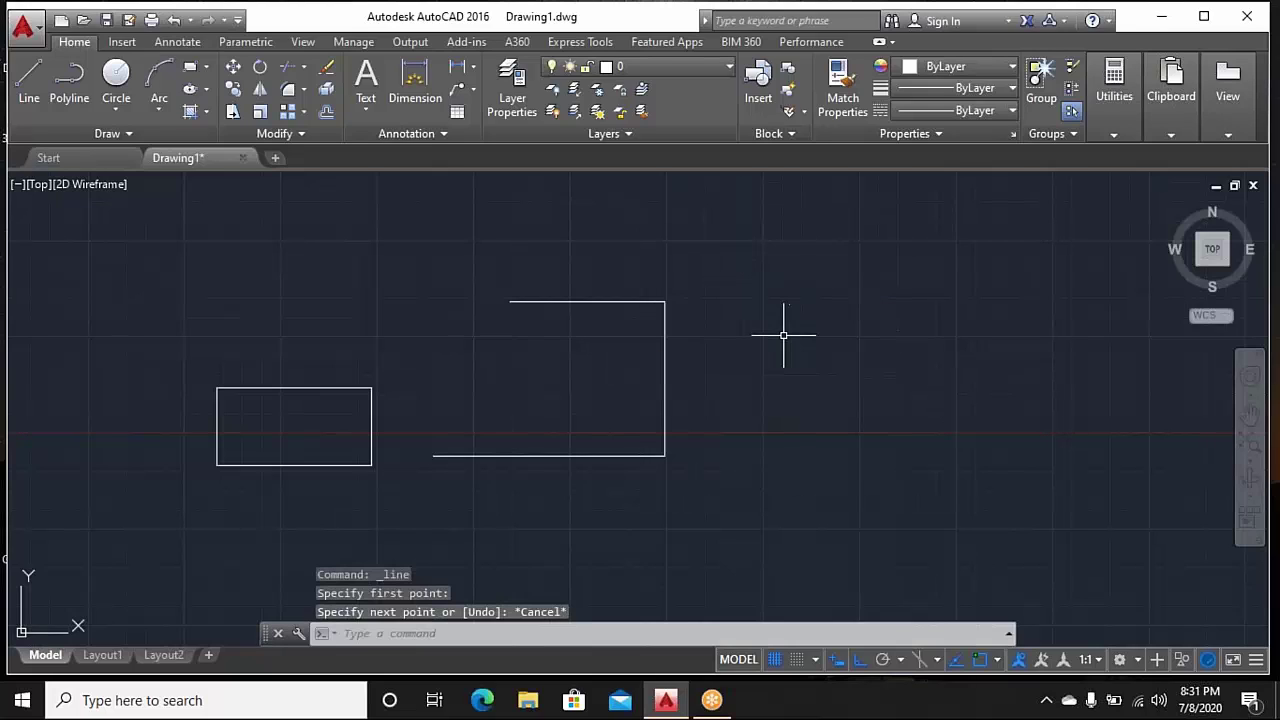
middle_click_drag(803, 354, 717, 395)
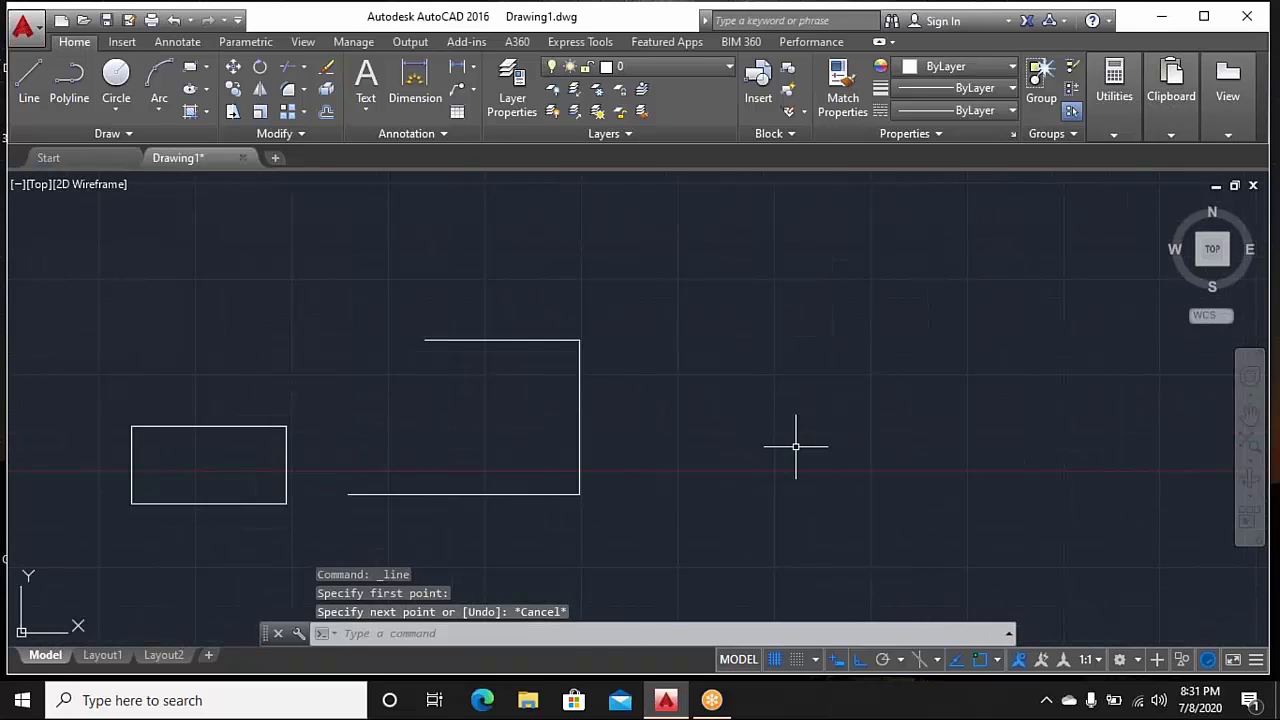
left_click(1257, 664)
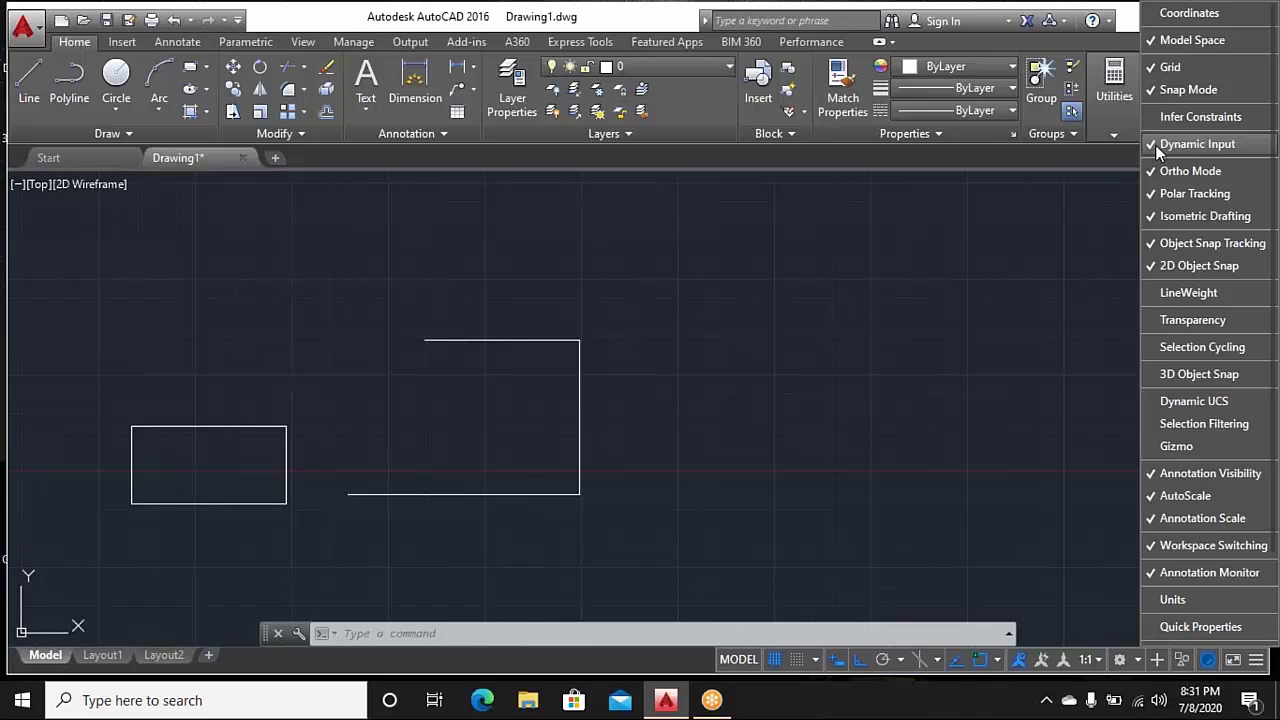
left_click(1194, 143)
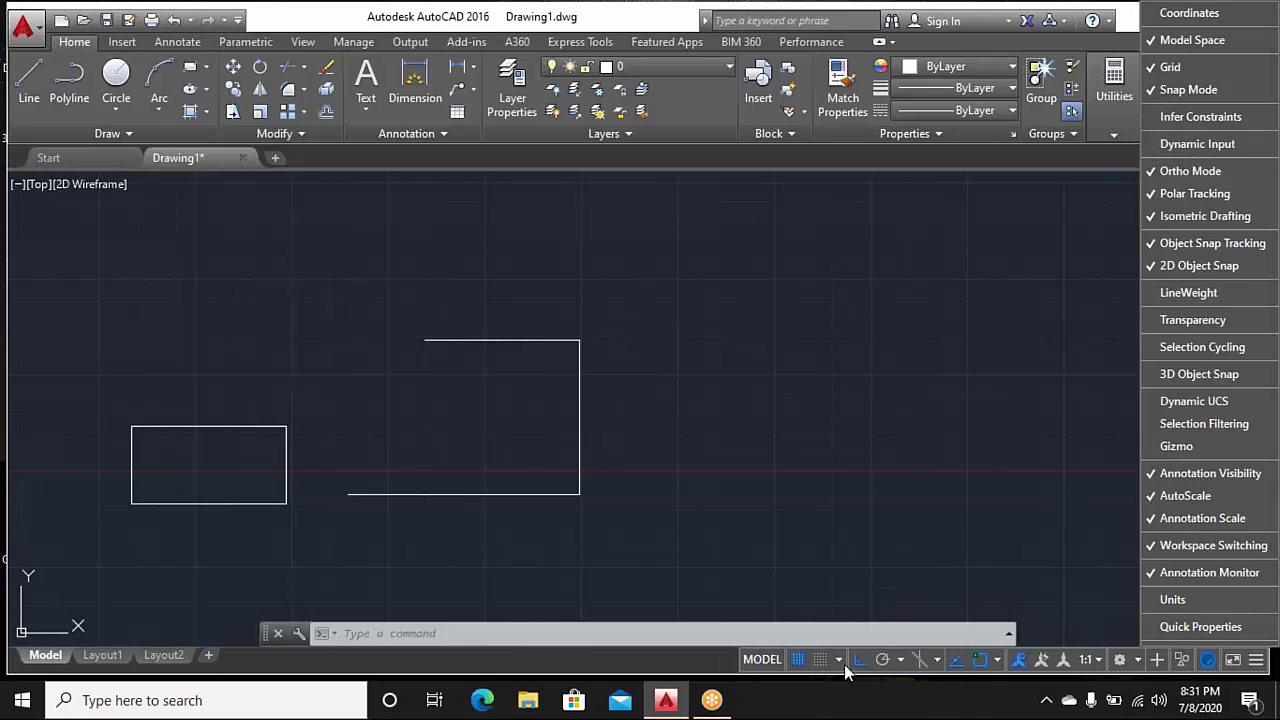
left_click(1187, 146)
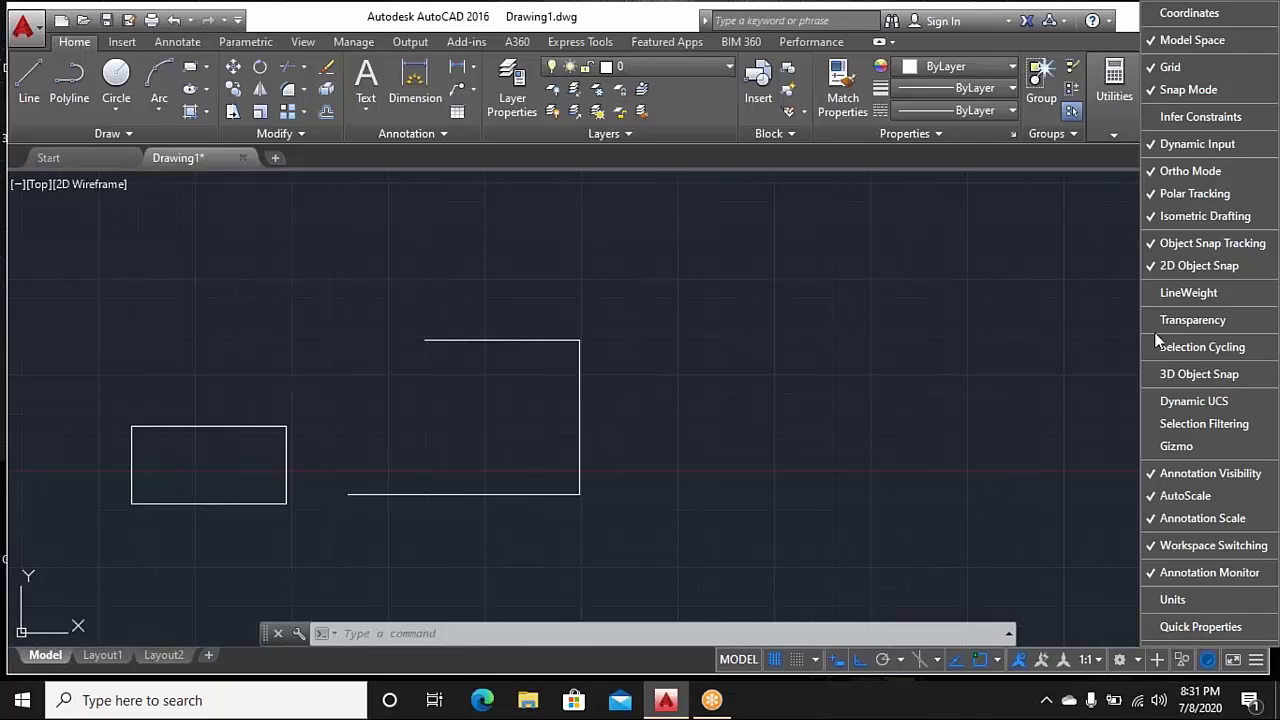
left_click(1202, 176)
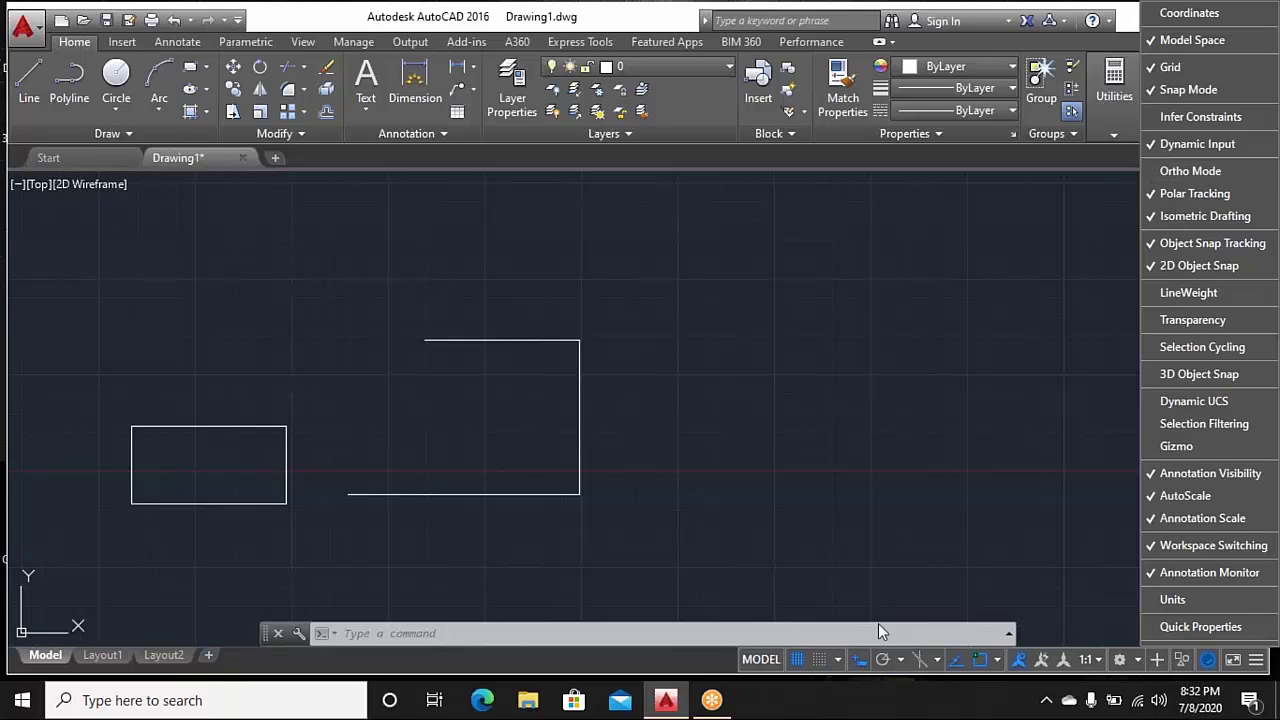
left_click(1165, 174)
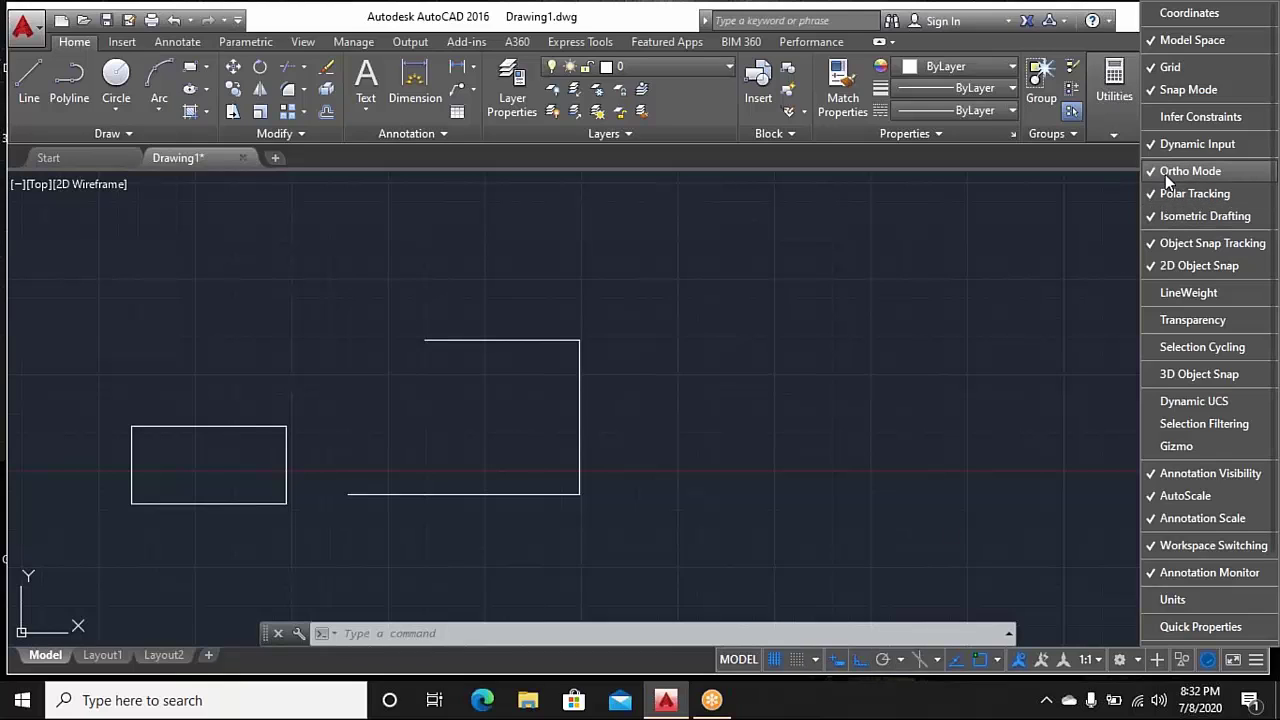
left_click(981, 360)
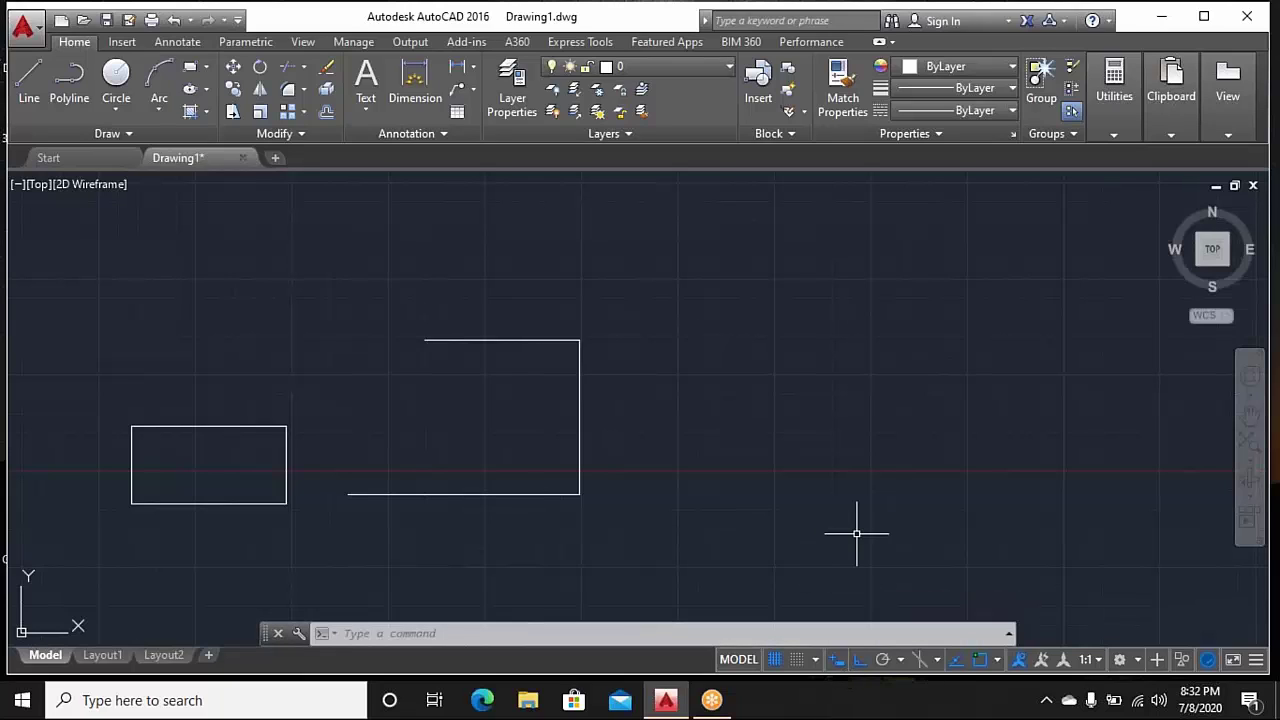
left_click(816, 661)
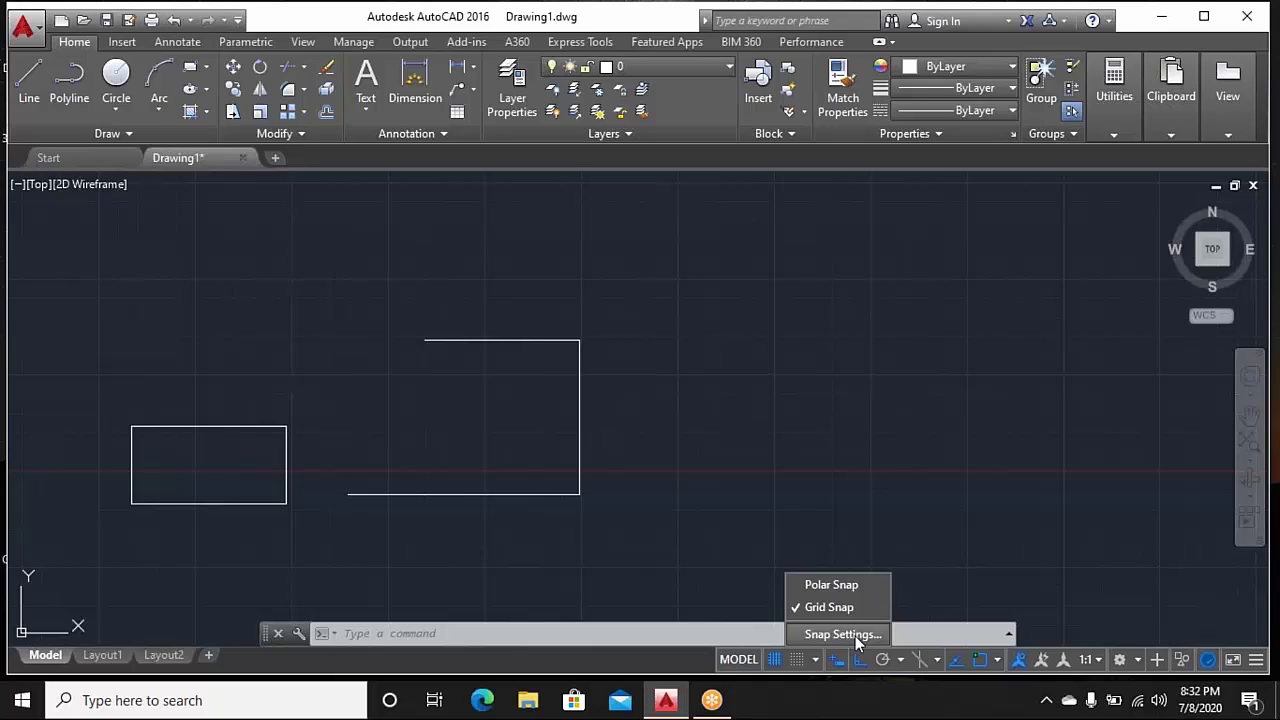
left_click(855, 634)
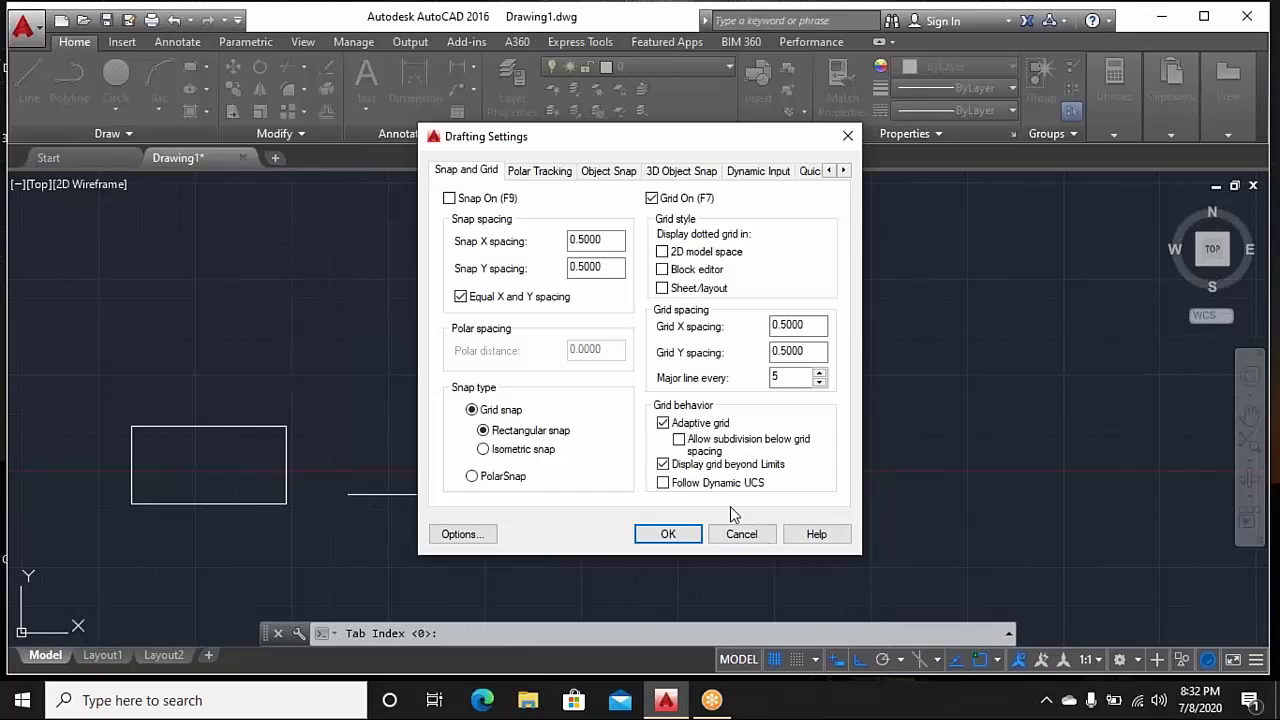
left_click(598, 177)
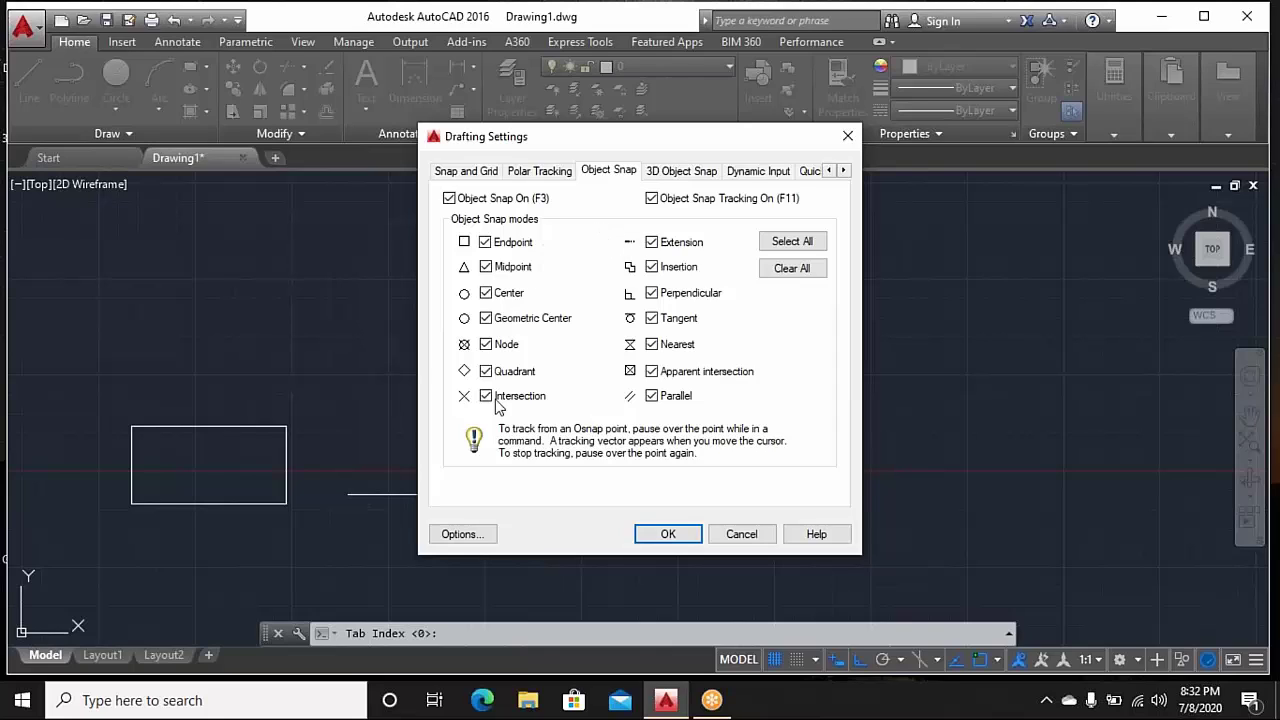
left_click(785, 250)
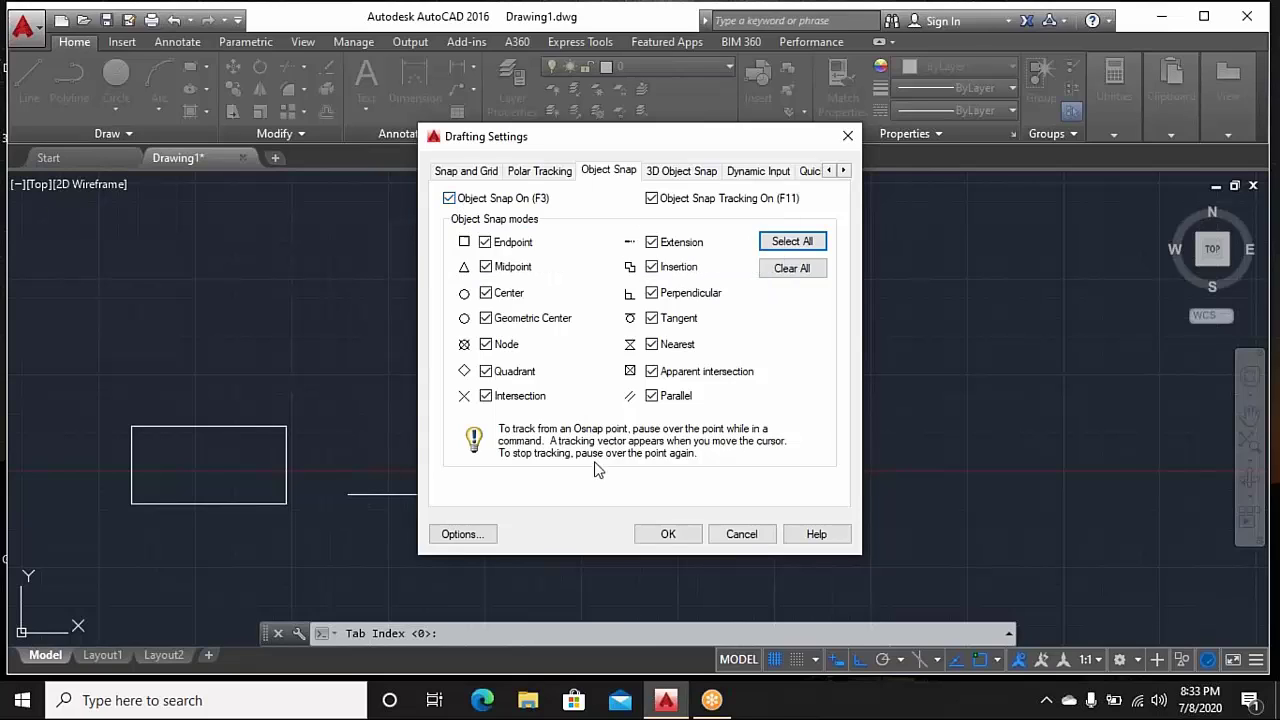
left_click(668, 536)
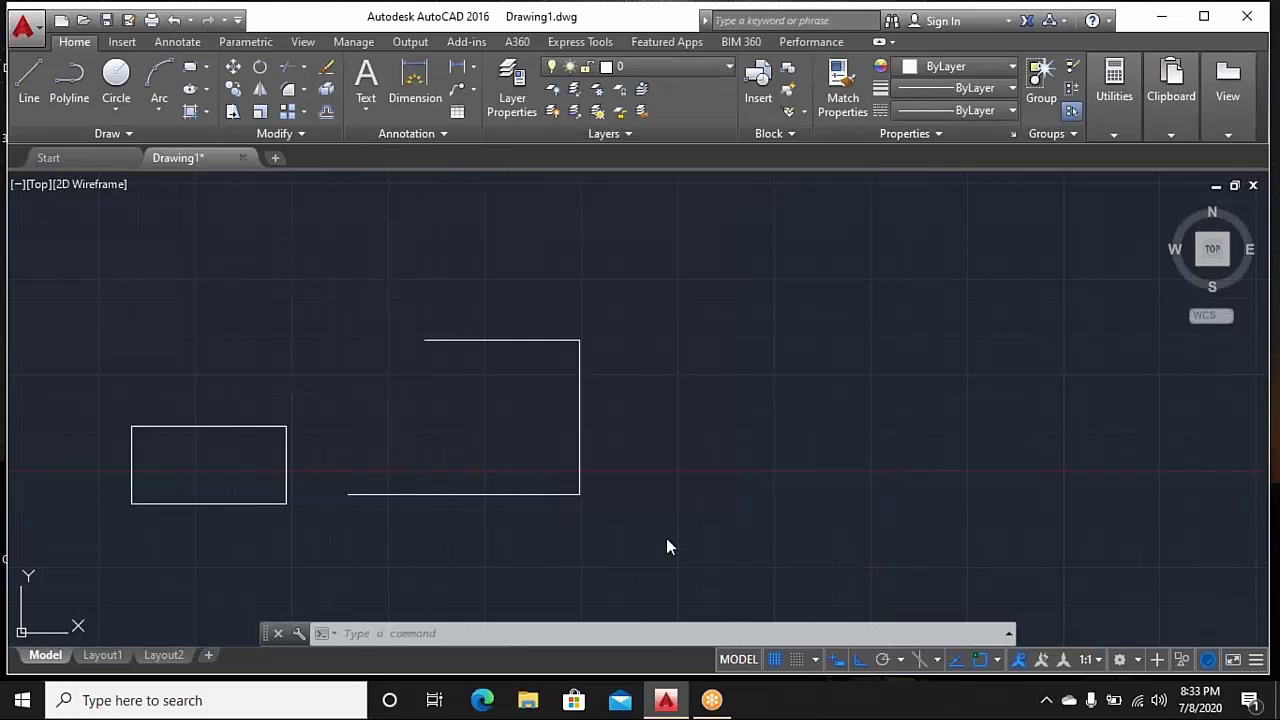
left_click(815, 659)
left_click(815, 634)
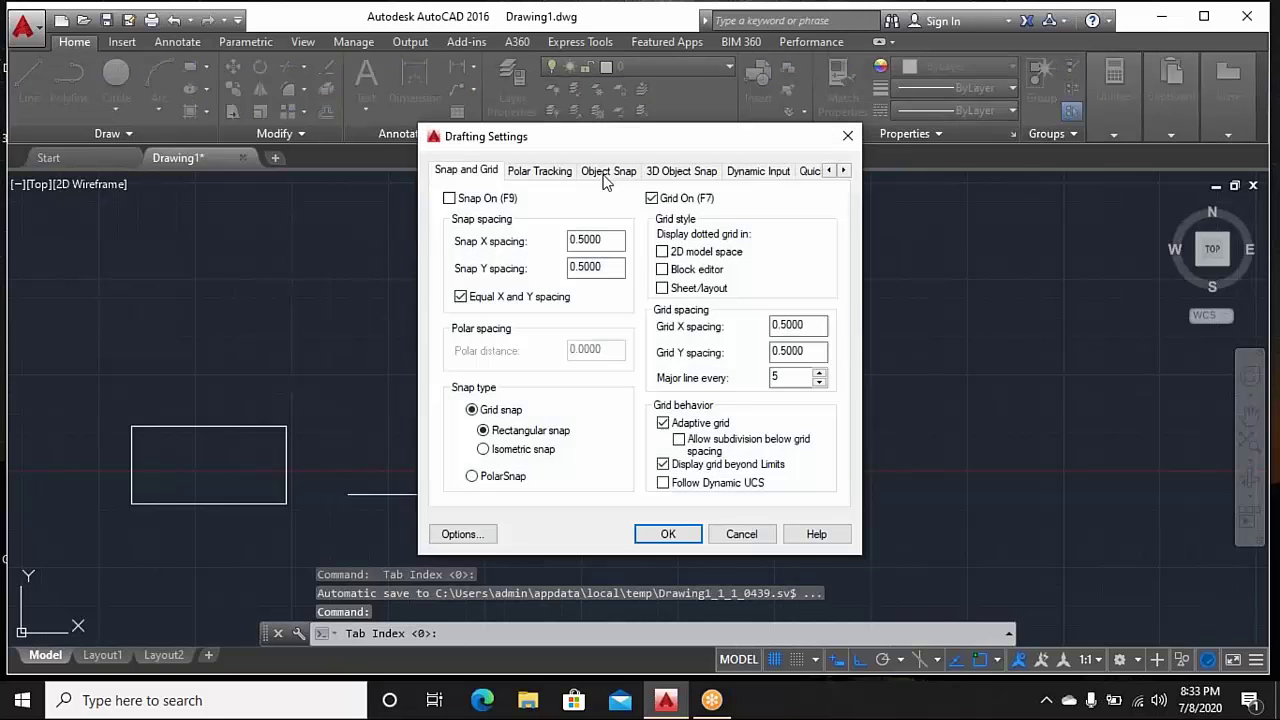
left_click(607, 172)
left_click(792, 243)
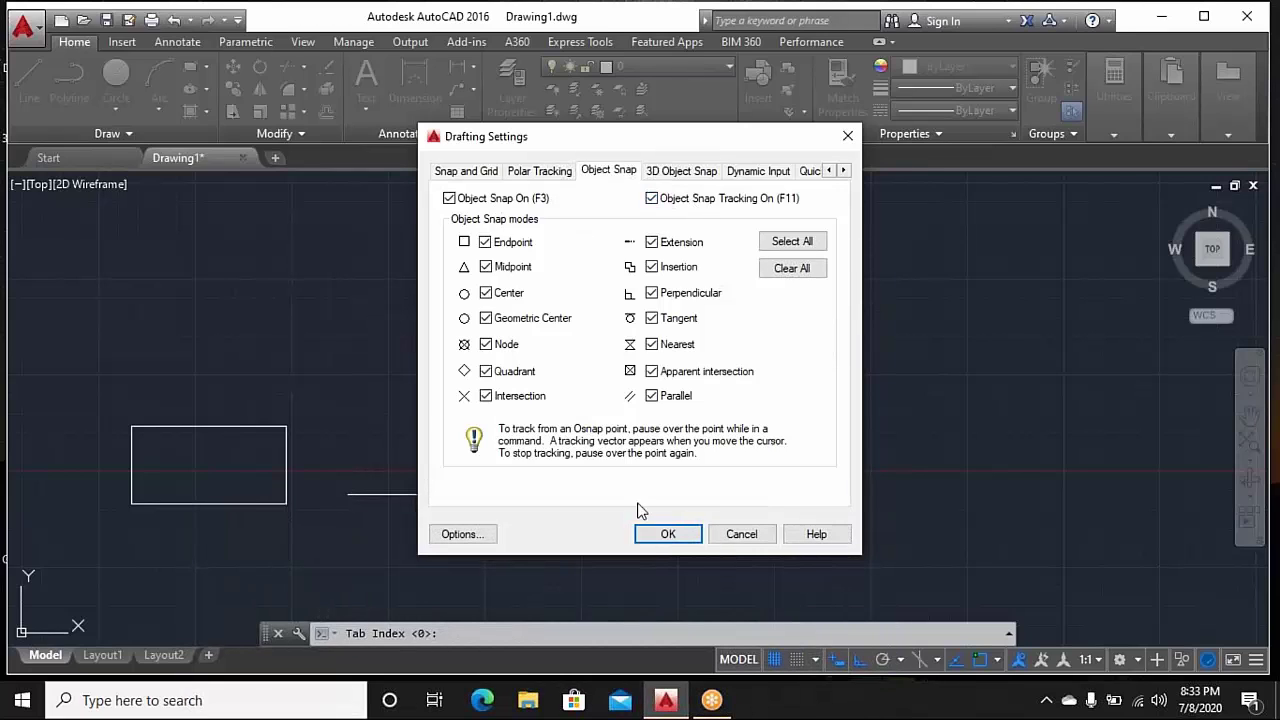
left_click(666, 536)
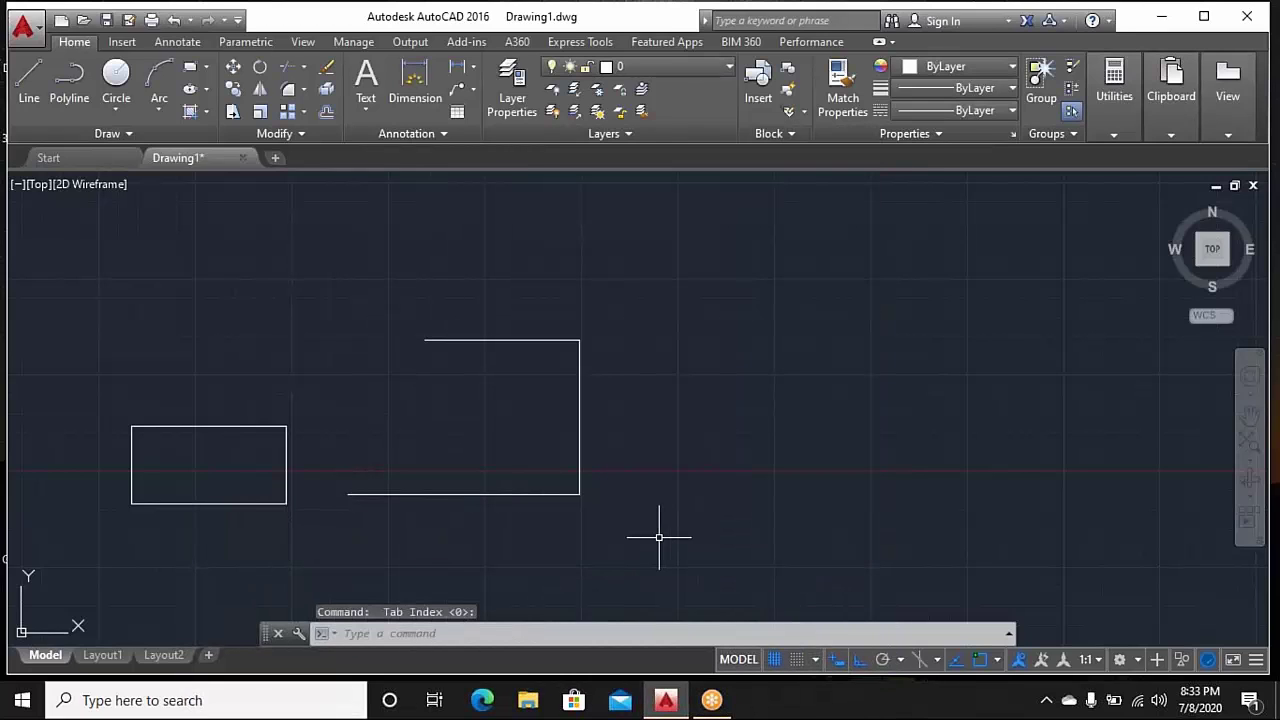
middle_click_drag(690, 429, 605, 412)
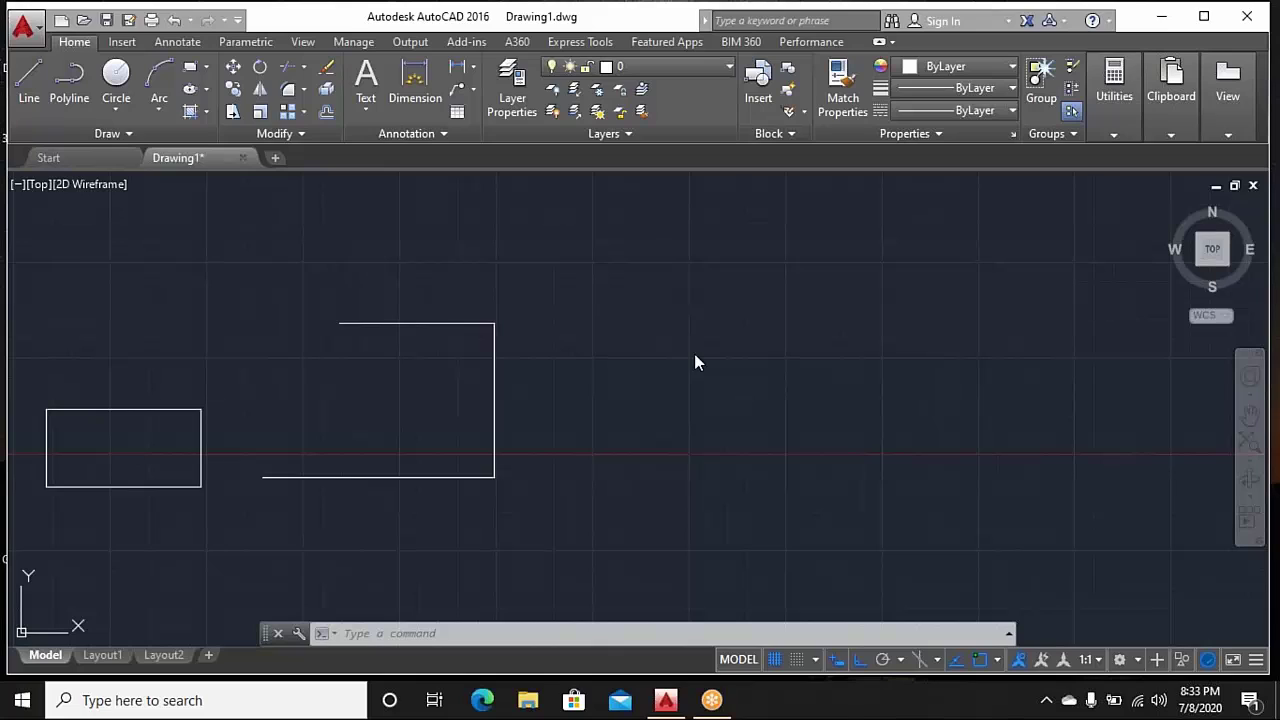
middle_click_drag(742, 390, 721, 400)
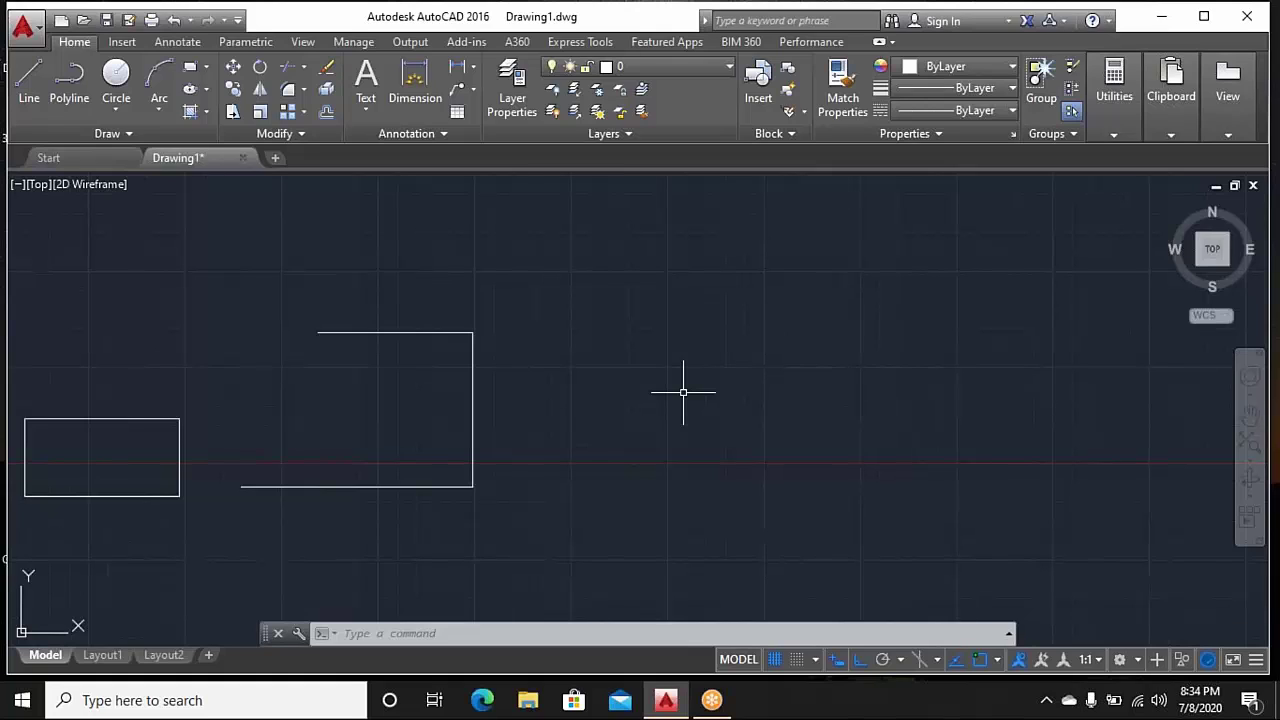
type("o")
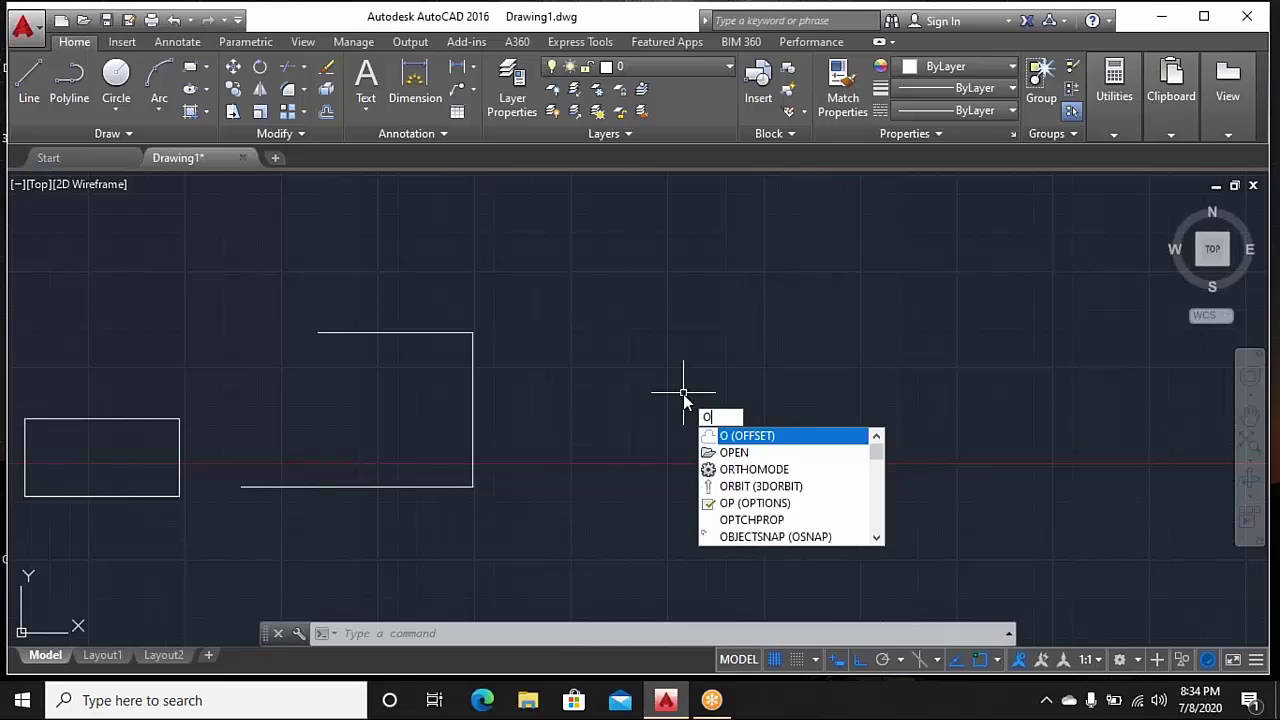
type("p")
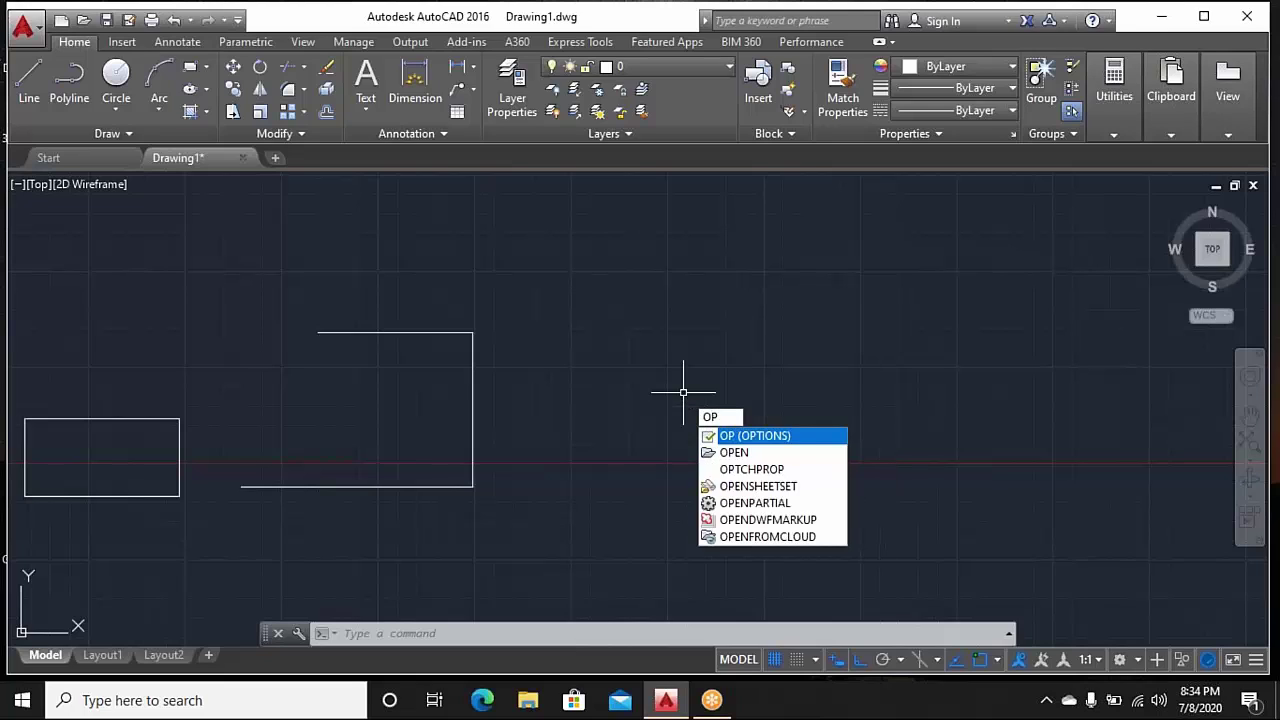
key("Return")
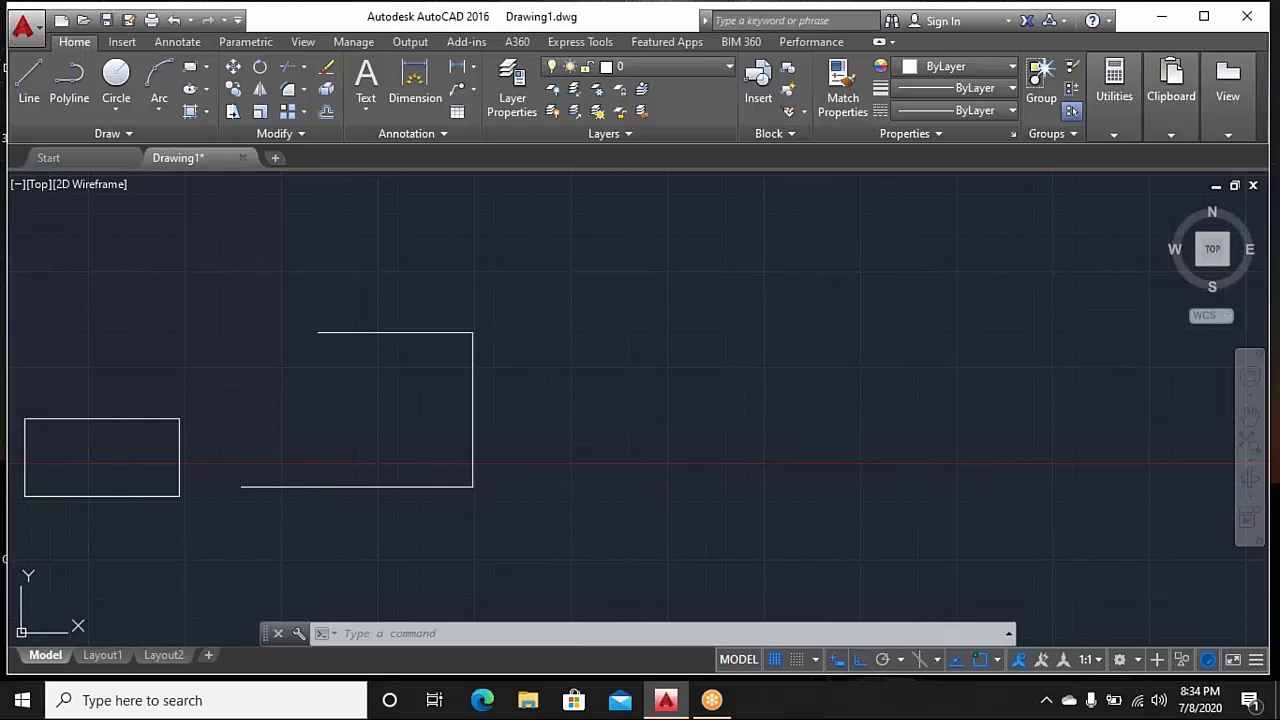
In Options, set the 2D model space uniform background colour to White
type("op")
key("Return")
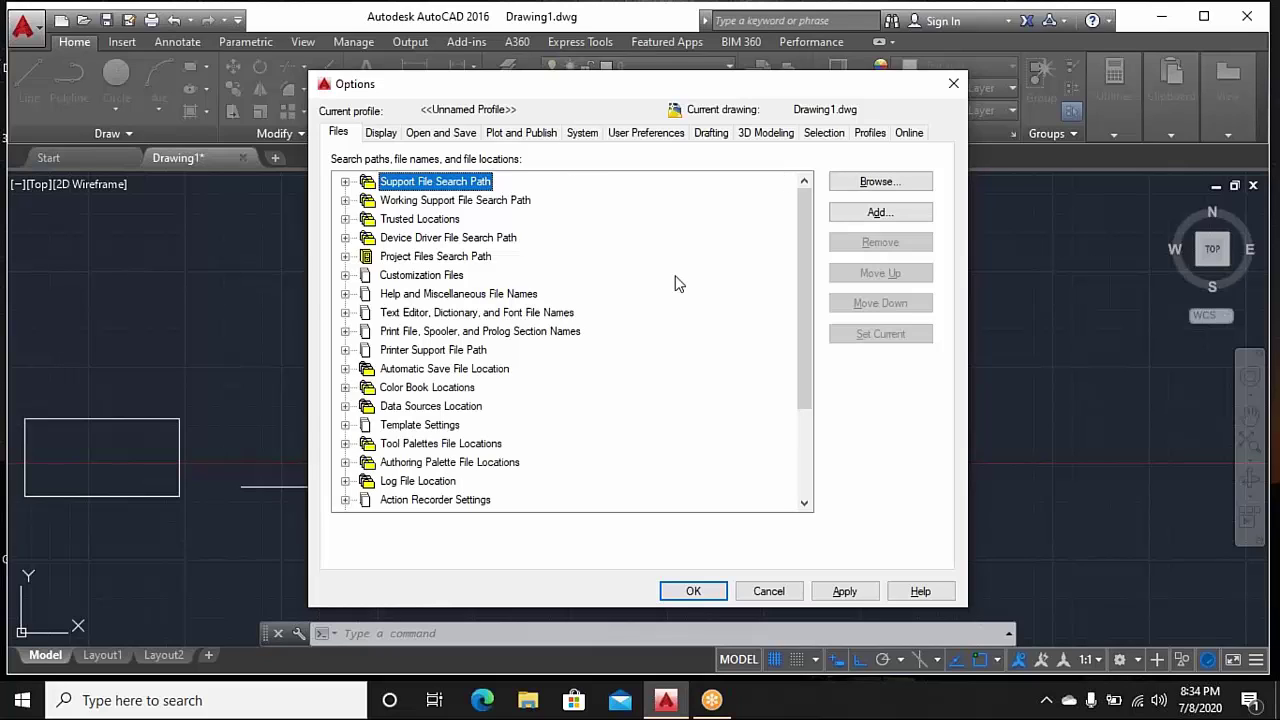
left_click(377, 143)
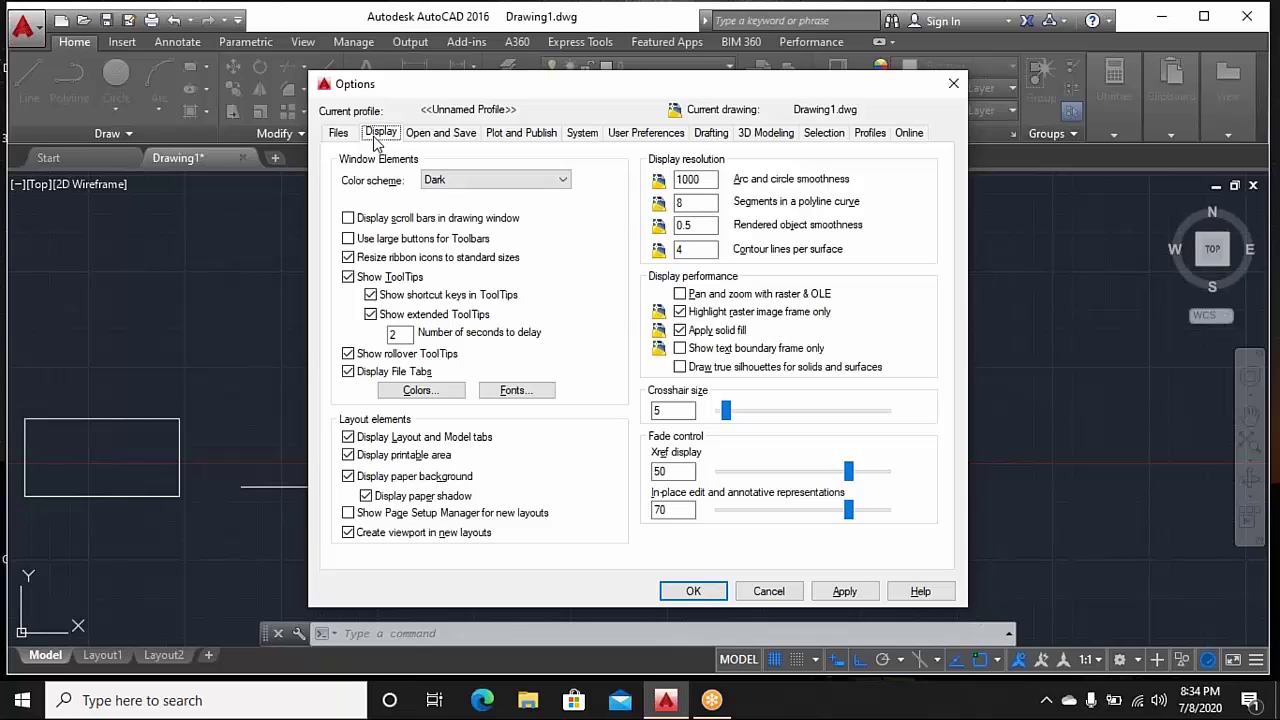
left_click(408, 396)
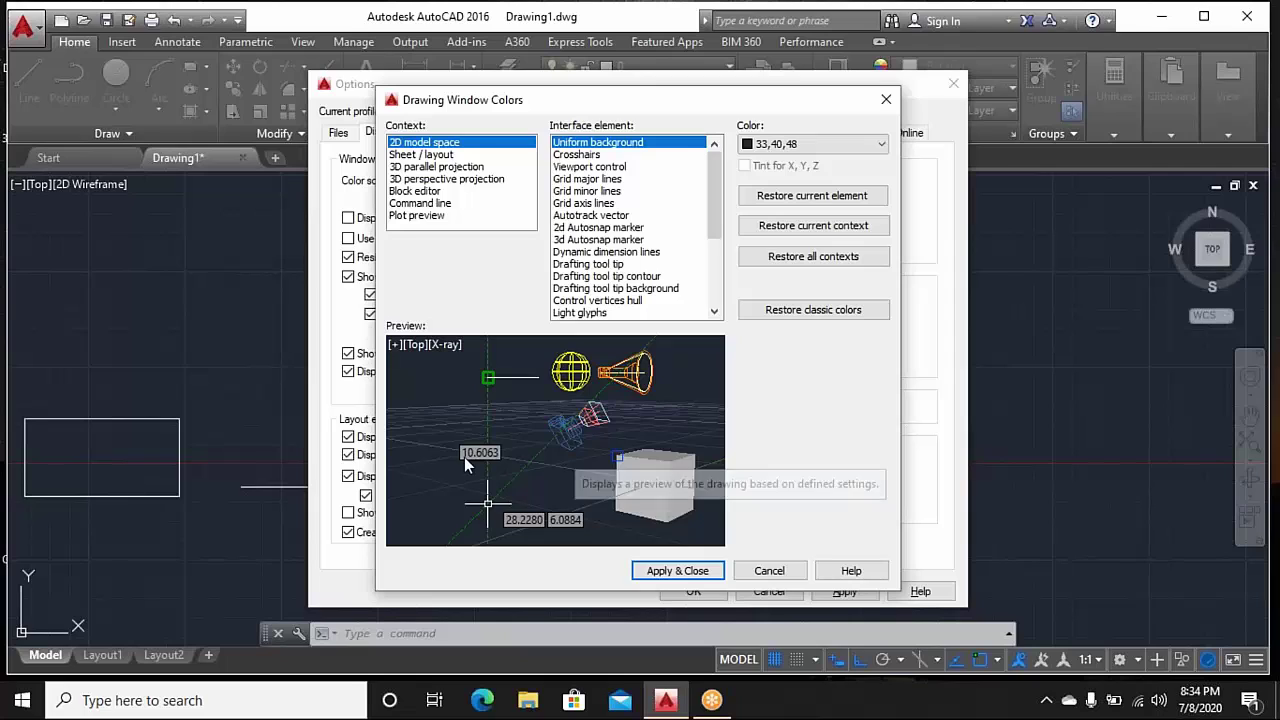
left_click(793, 150)
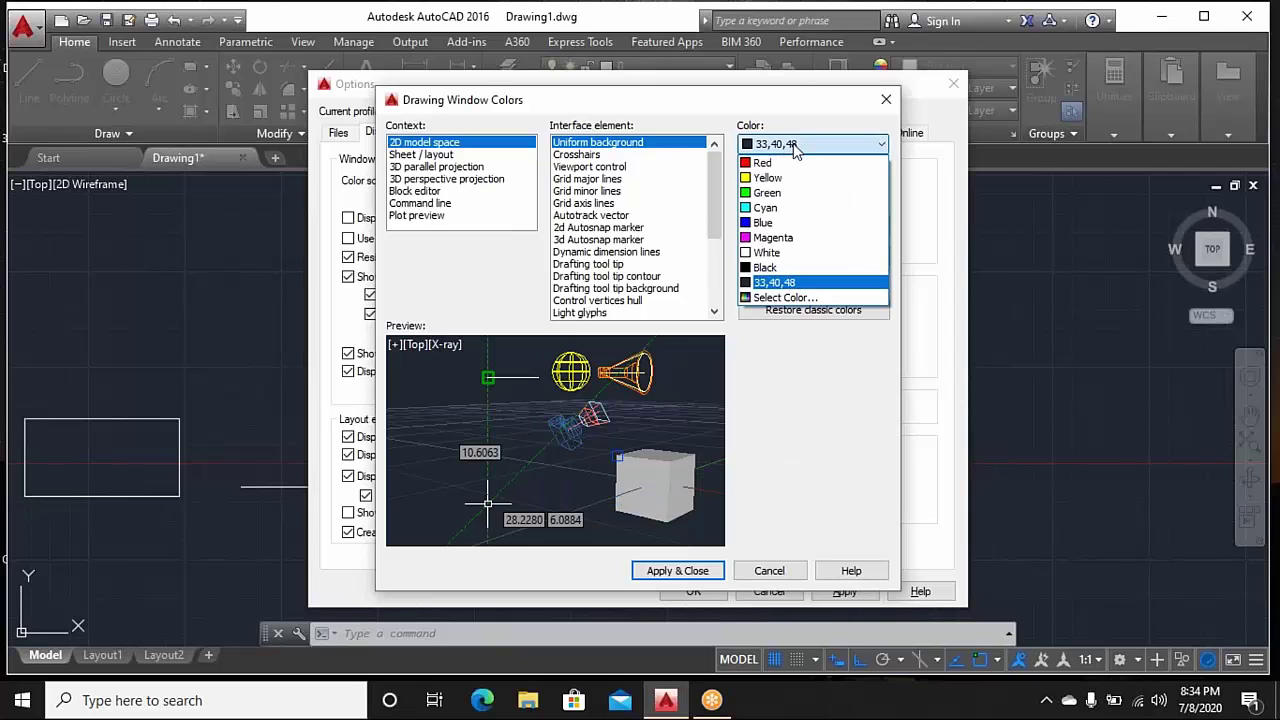
left_click(776, 260)
left_click(686, 572)
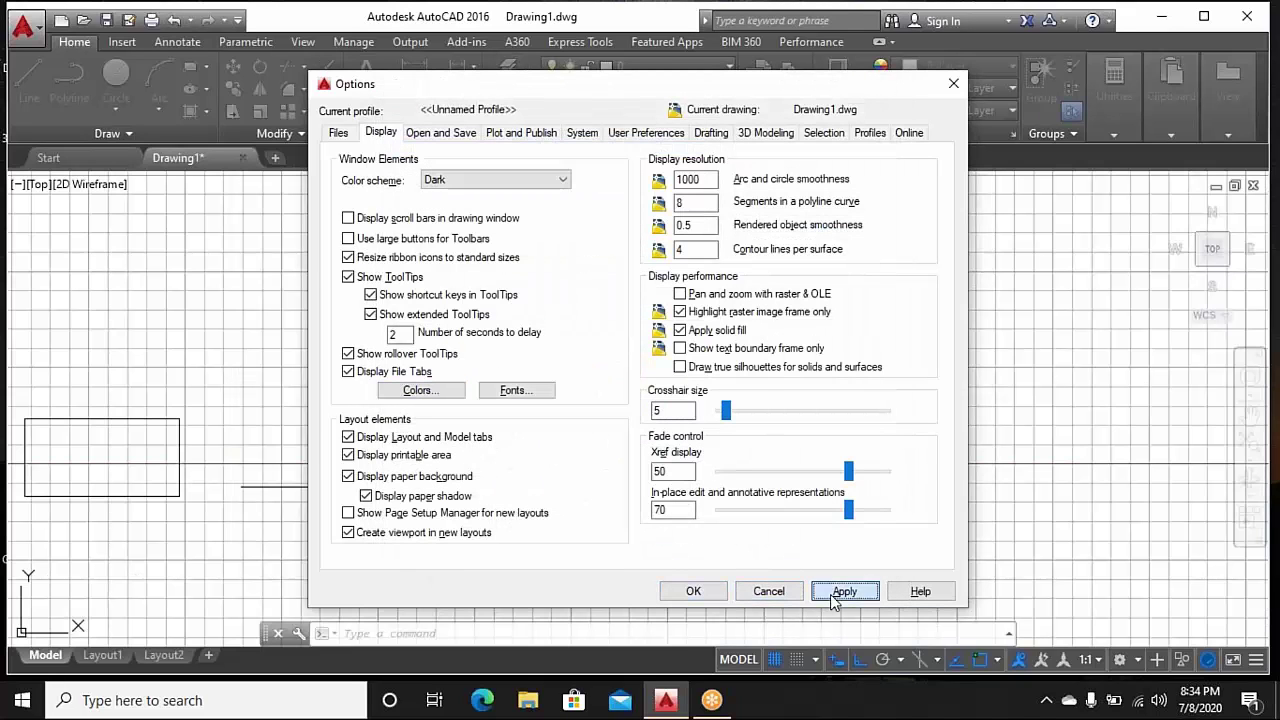
left_click(844, 591)
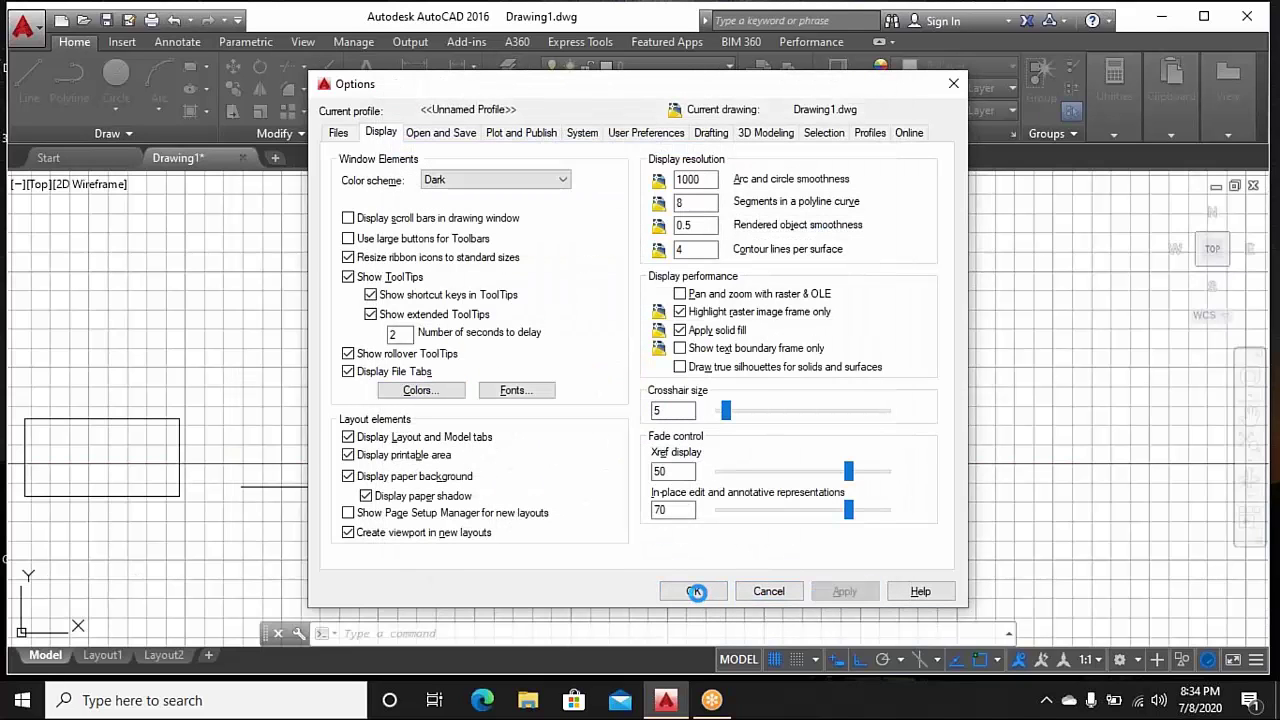
left_click(696, 591)
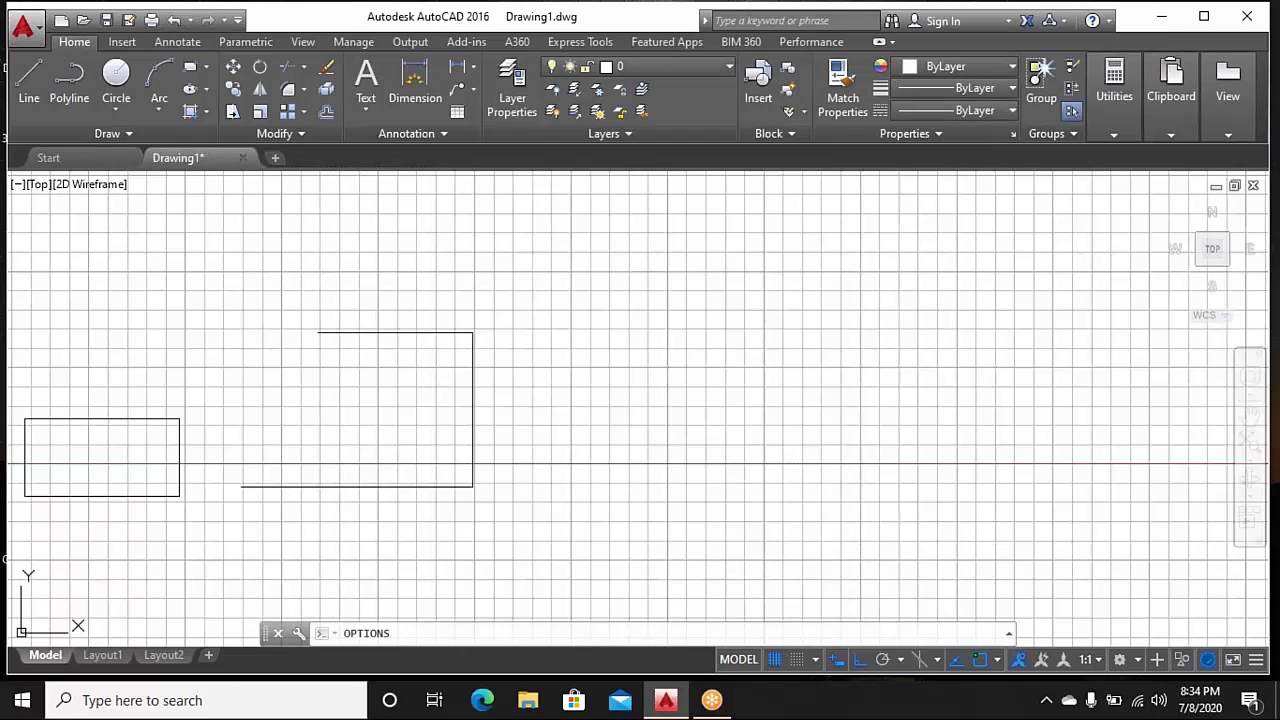
Set the 2D model space uniform background back to Black in Options (OP)
scroll(634, 457, "down", 2)
middle_click_drag(637, 461, 626, 491)
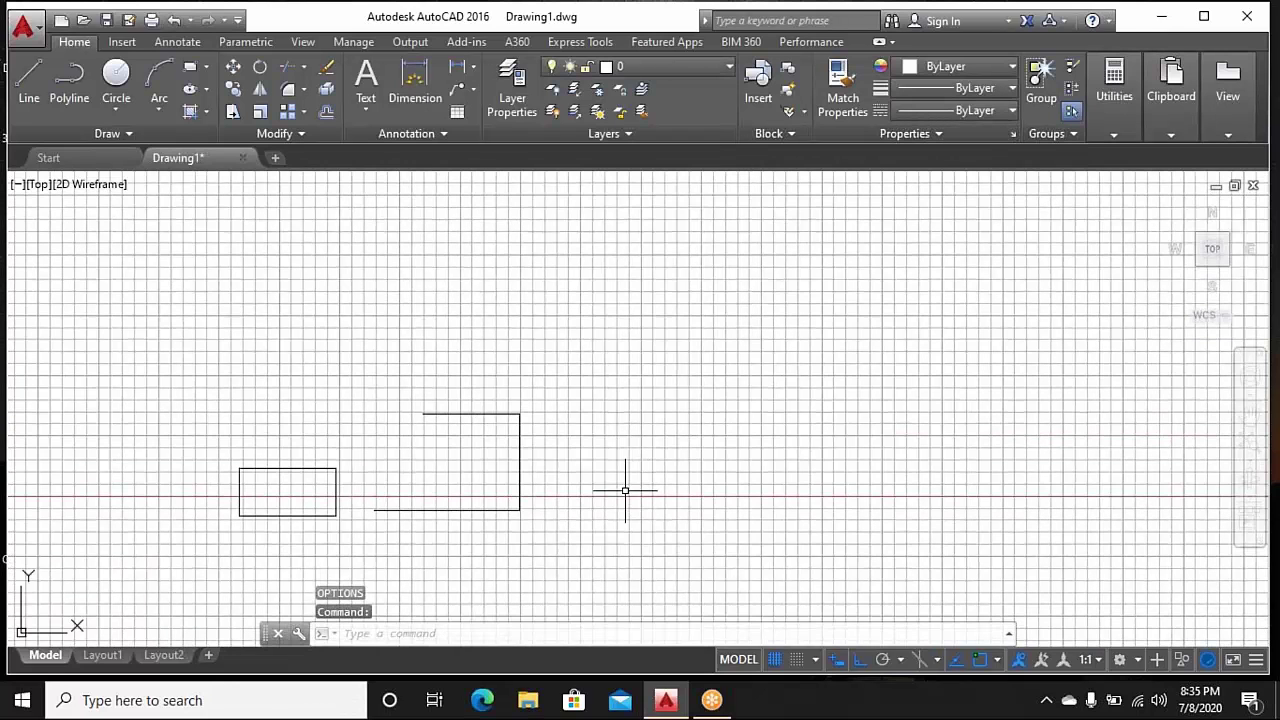
scroll(628, 490, "up", 2)
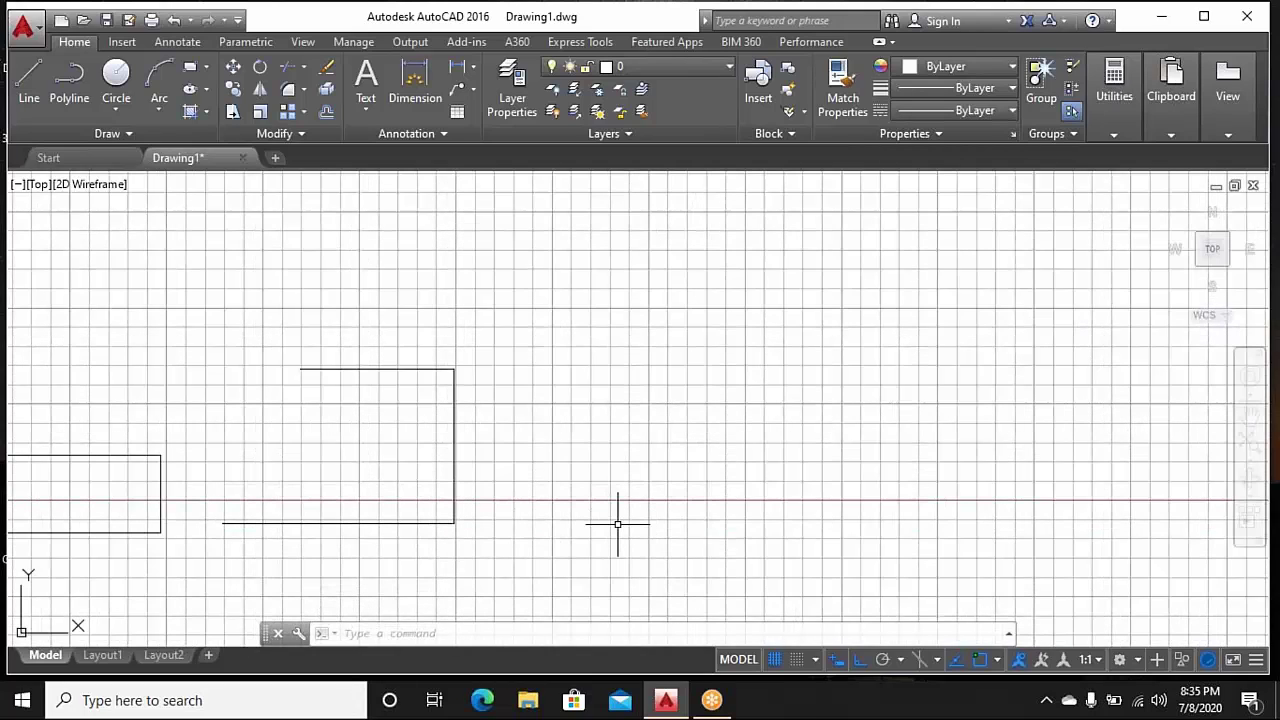
type("op")
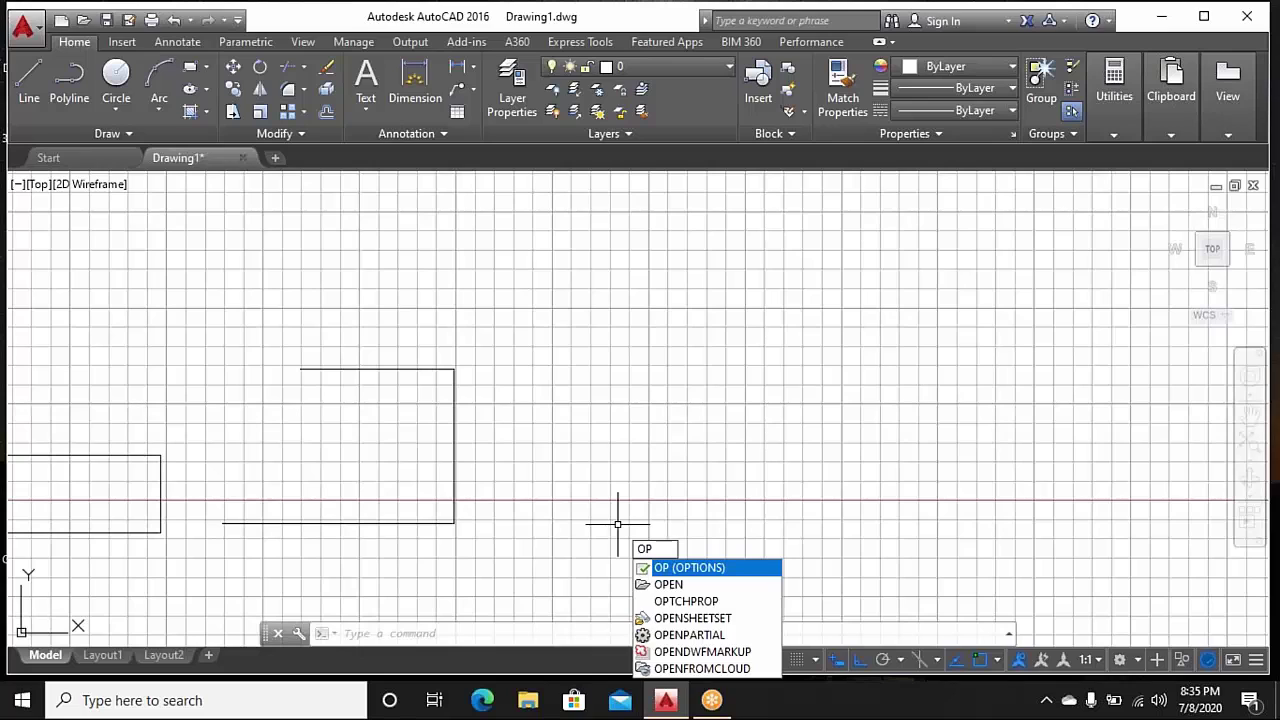
key("Return")
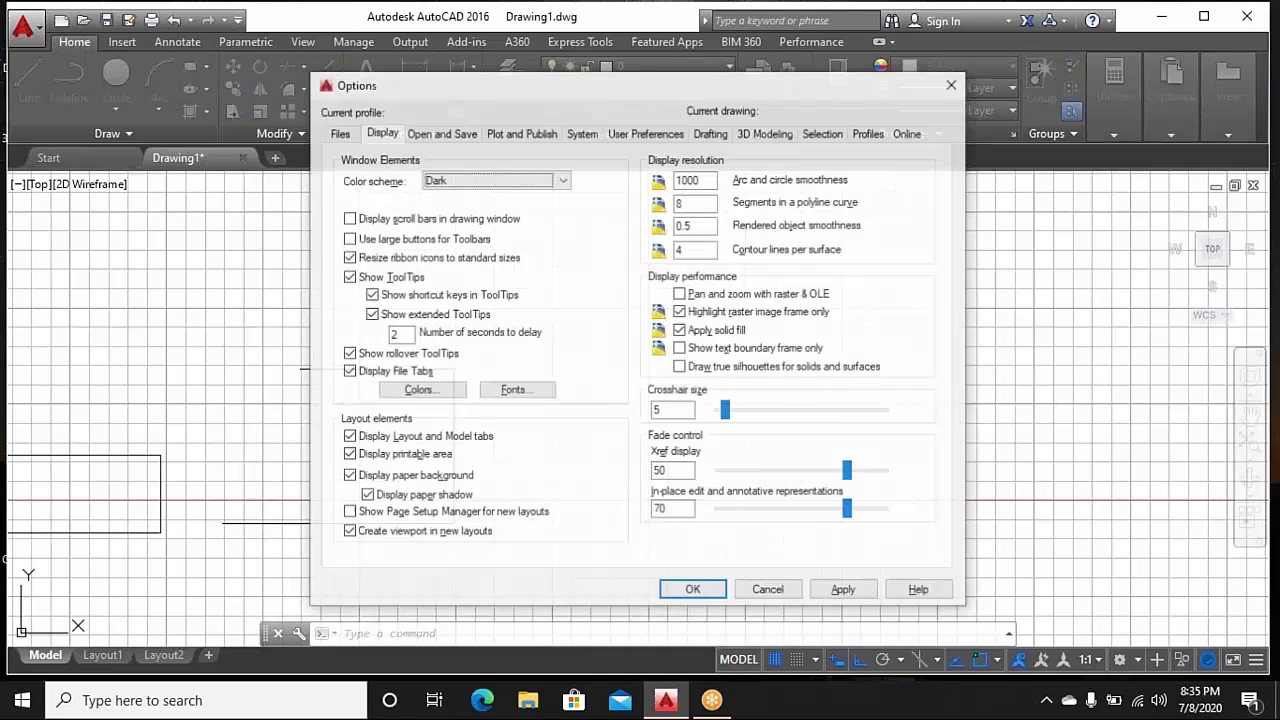
left_click(440, 396)
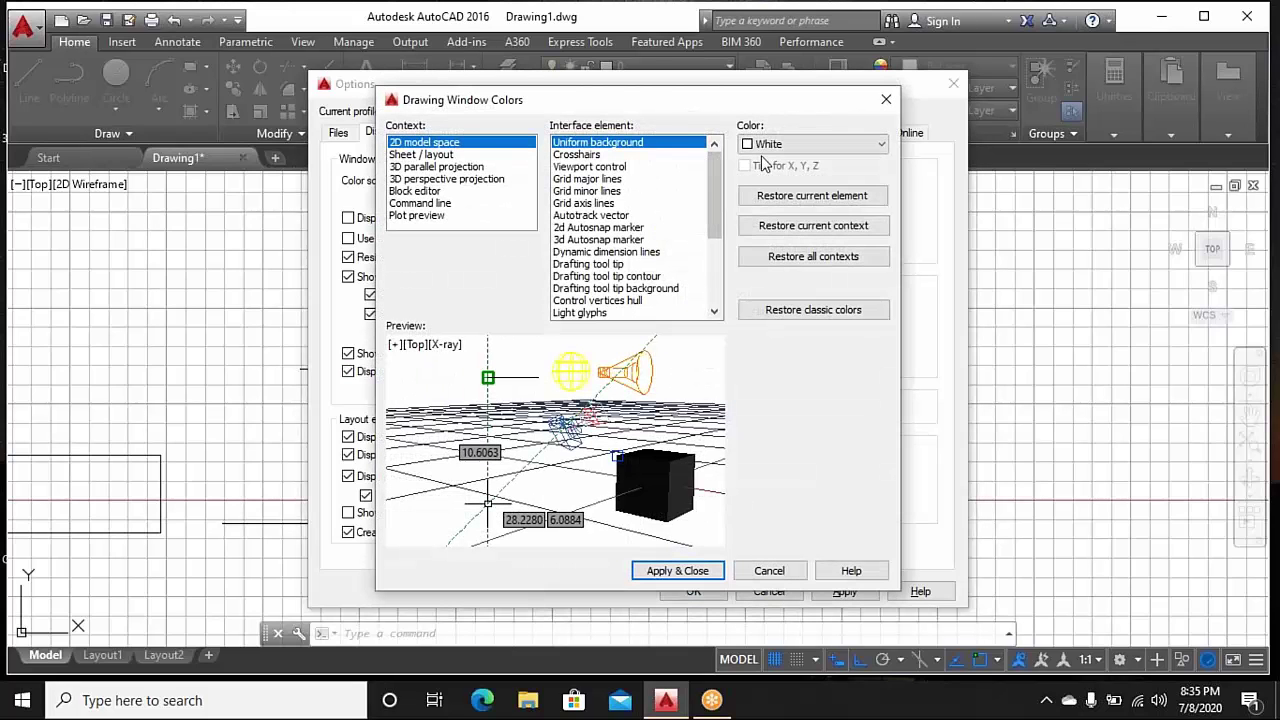
left_click(785, 145)
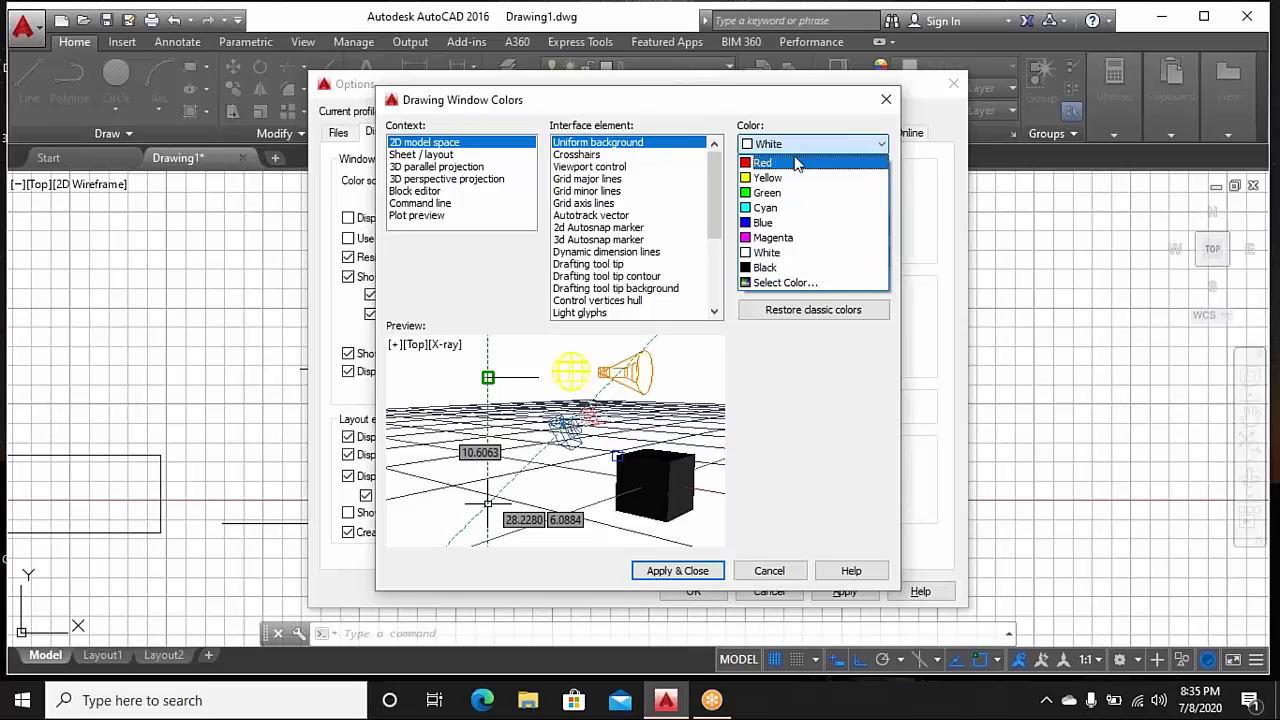
left_click(791, 270)
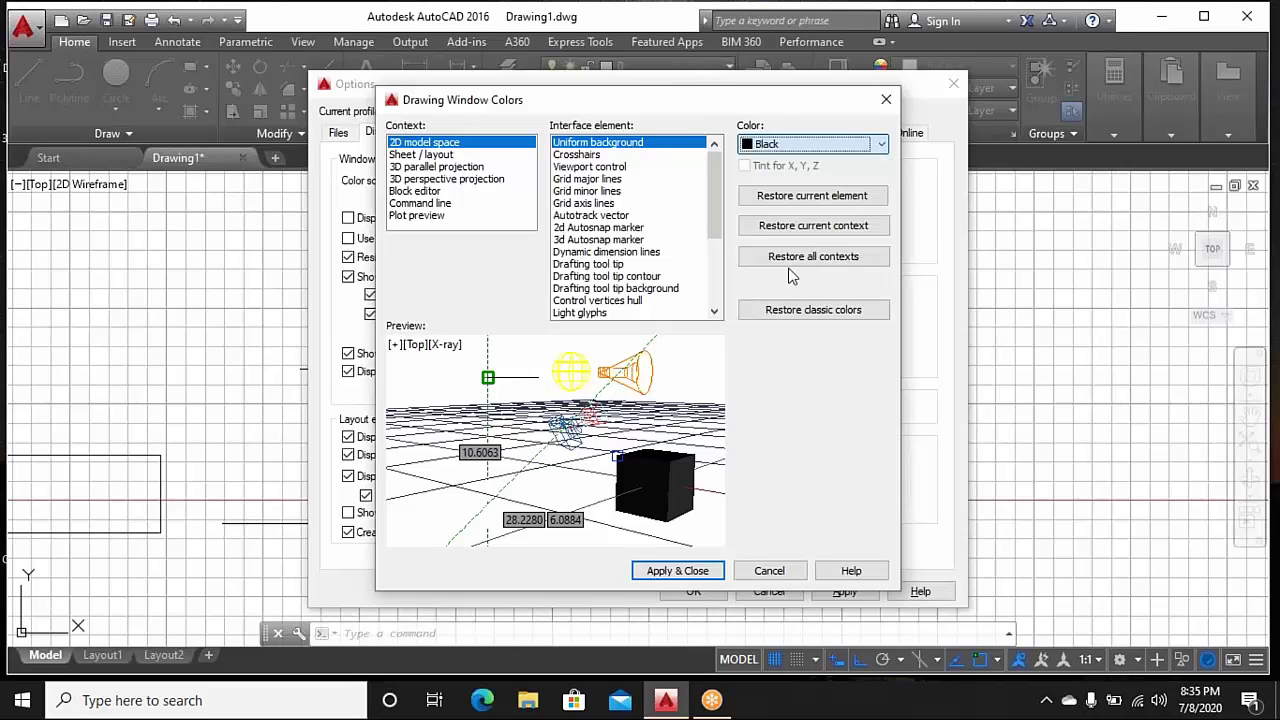
left_click(687, 575)
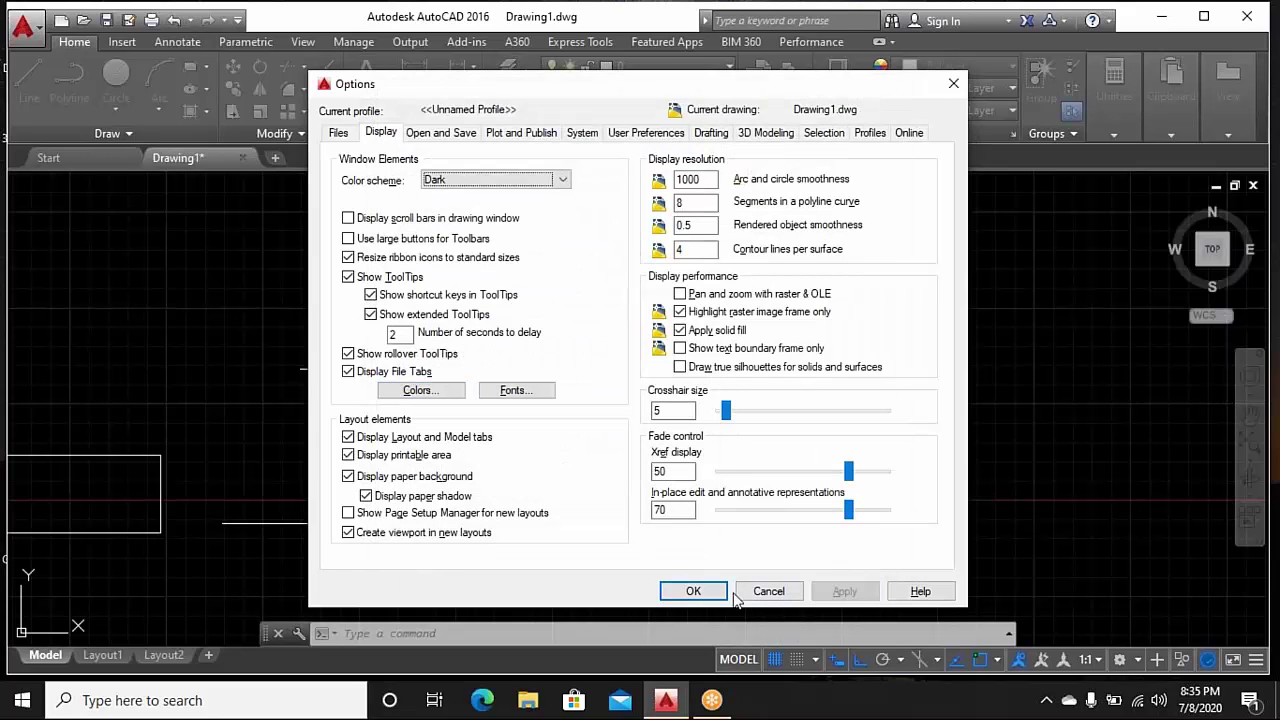
left_click(690, 592)
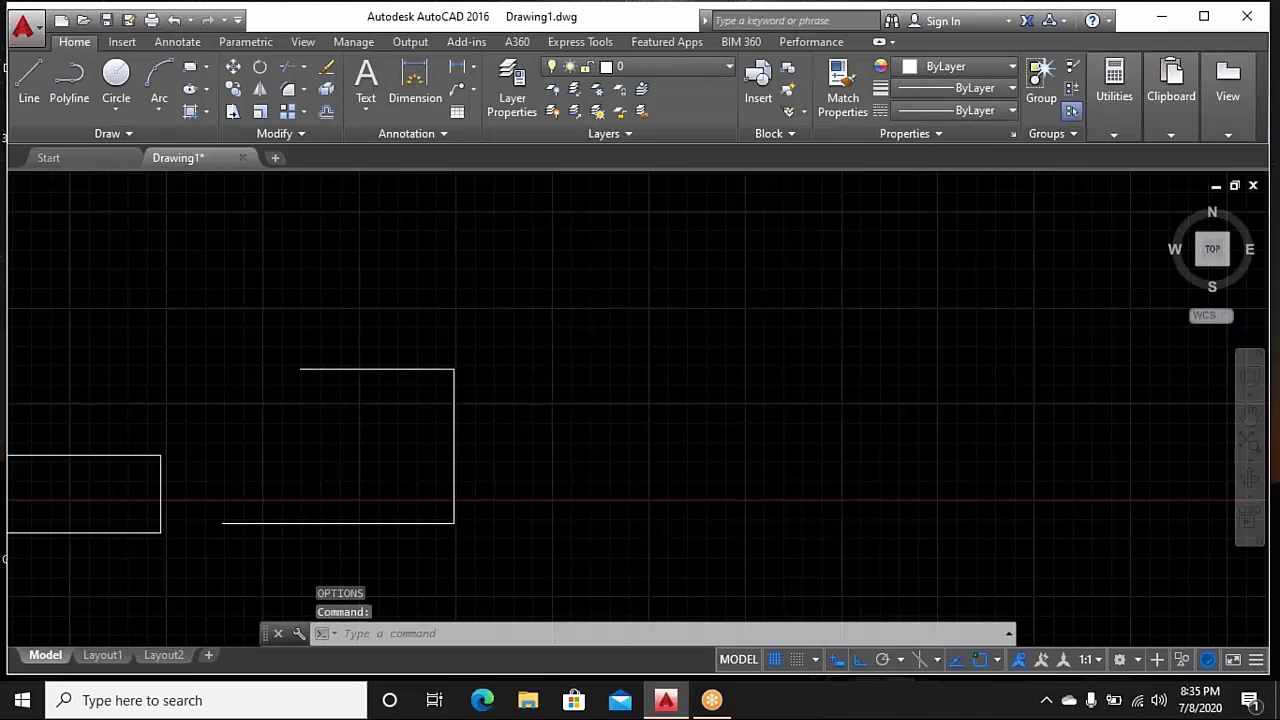
Reframe the shapes and start the LINE command from the Draw panel
scroll(580, 443, "down", 2)
middle_click_drag(580, 446, 553, 424)
scroll(456, 418, "up", 2)
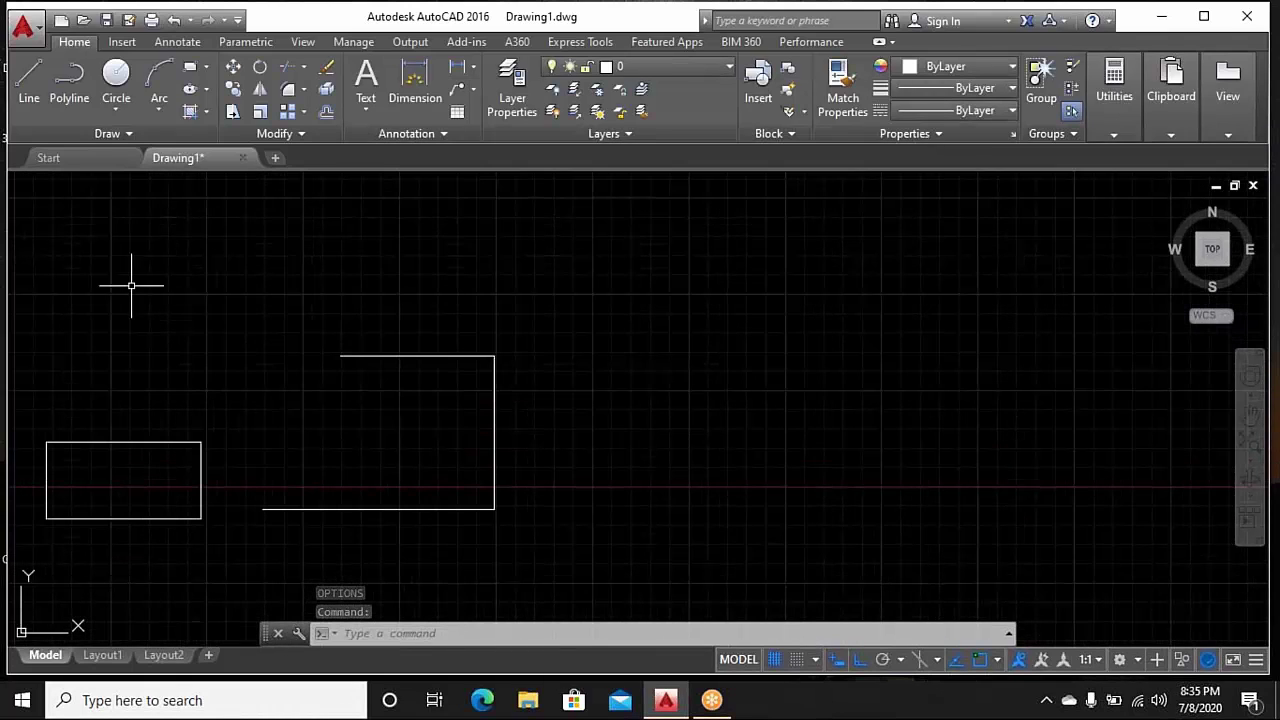
left_click(25, 77)
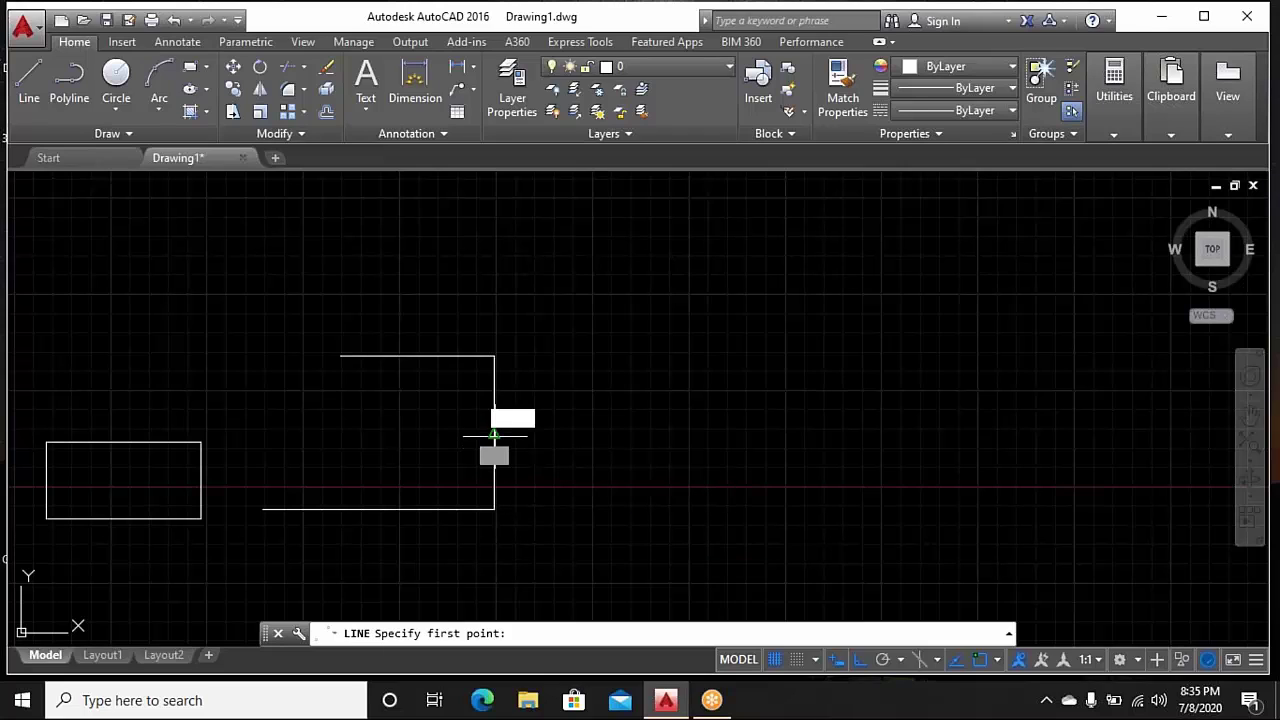
Draw a diagonal line from the right edge's midpoint down to the bottom line
left_click(494, 435)
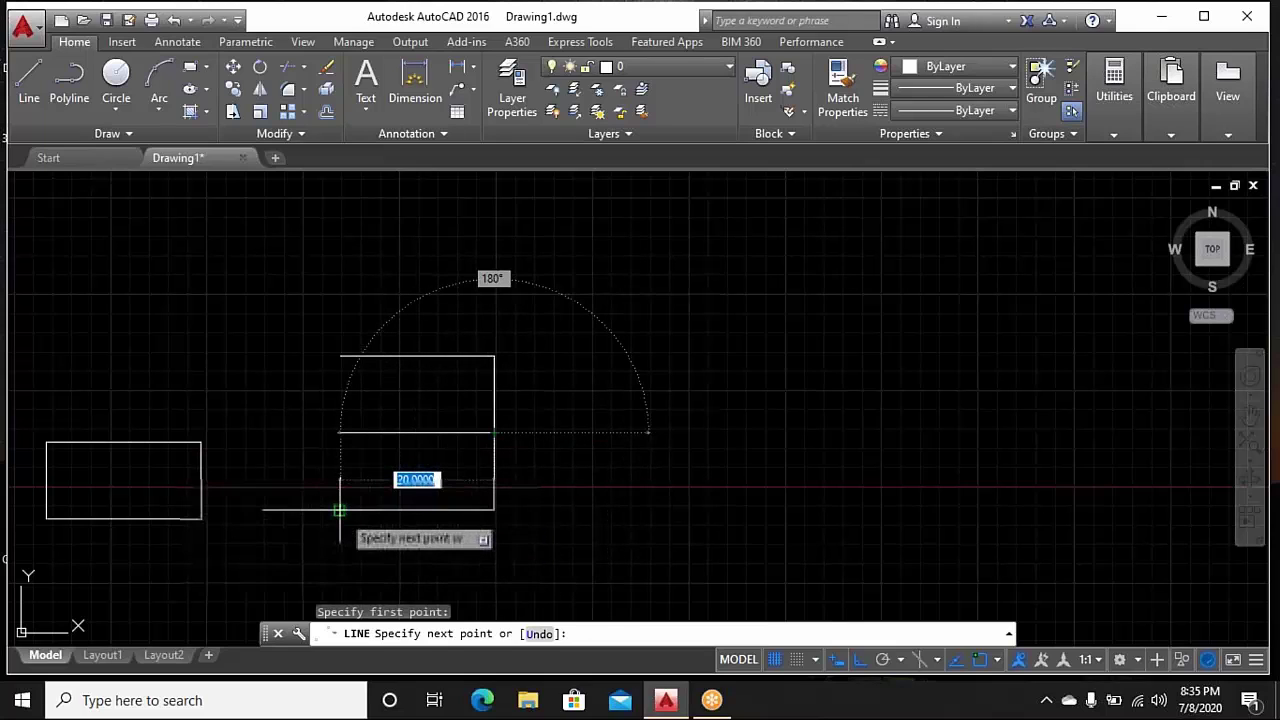
left_click(340, 510)
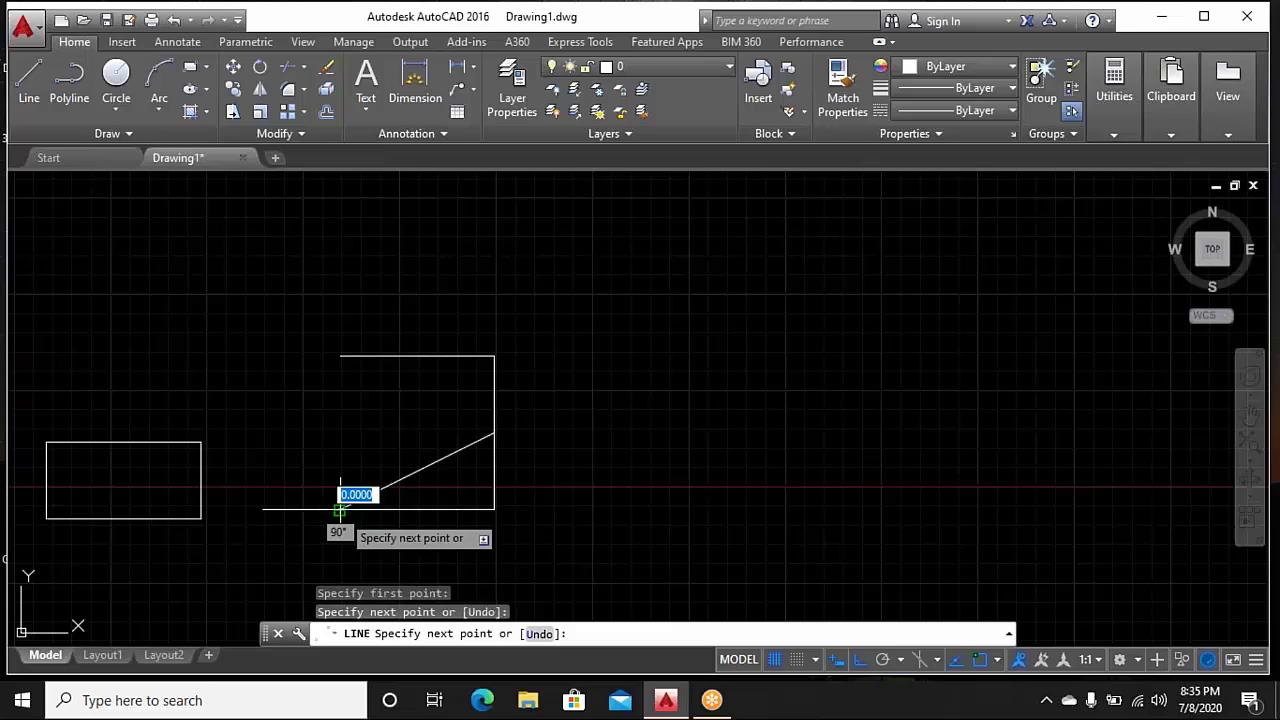
right_click(333, 426)
left_click(360, 438)
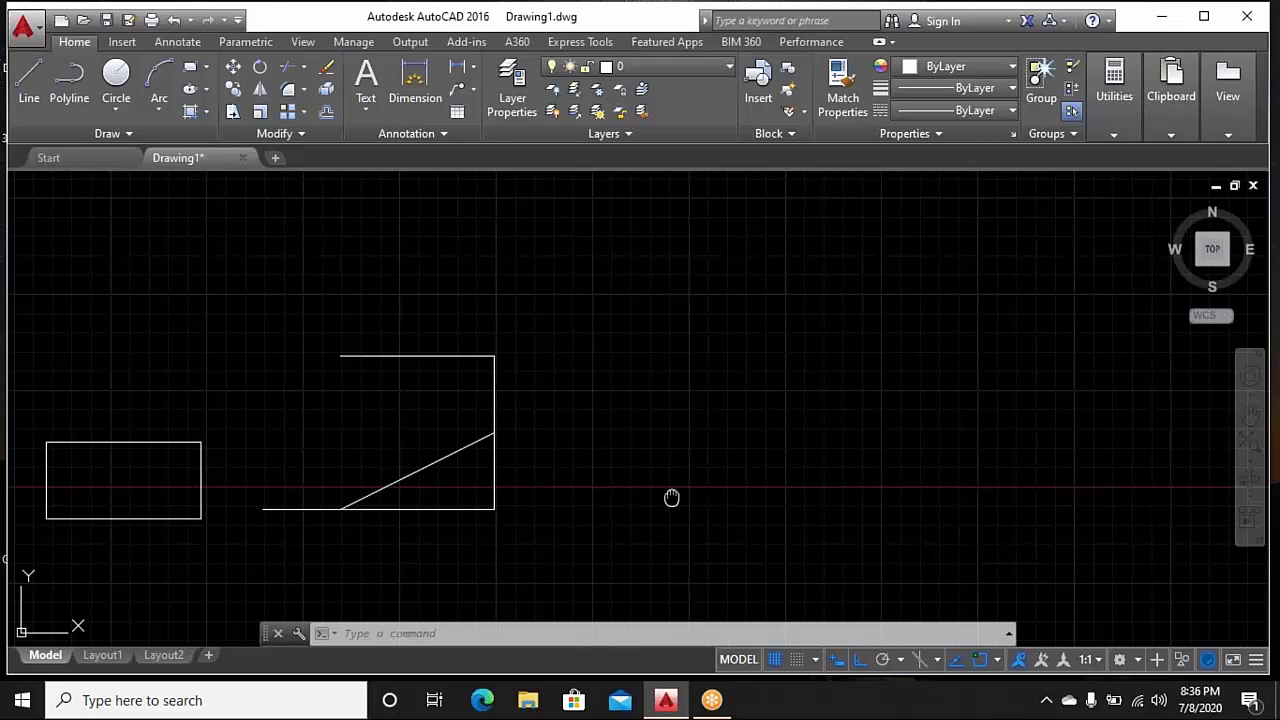
middle_click_drag(671, 497, 729, 486)
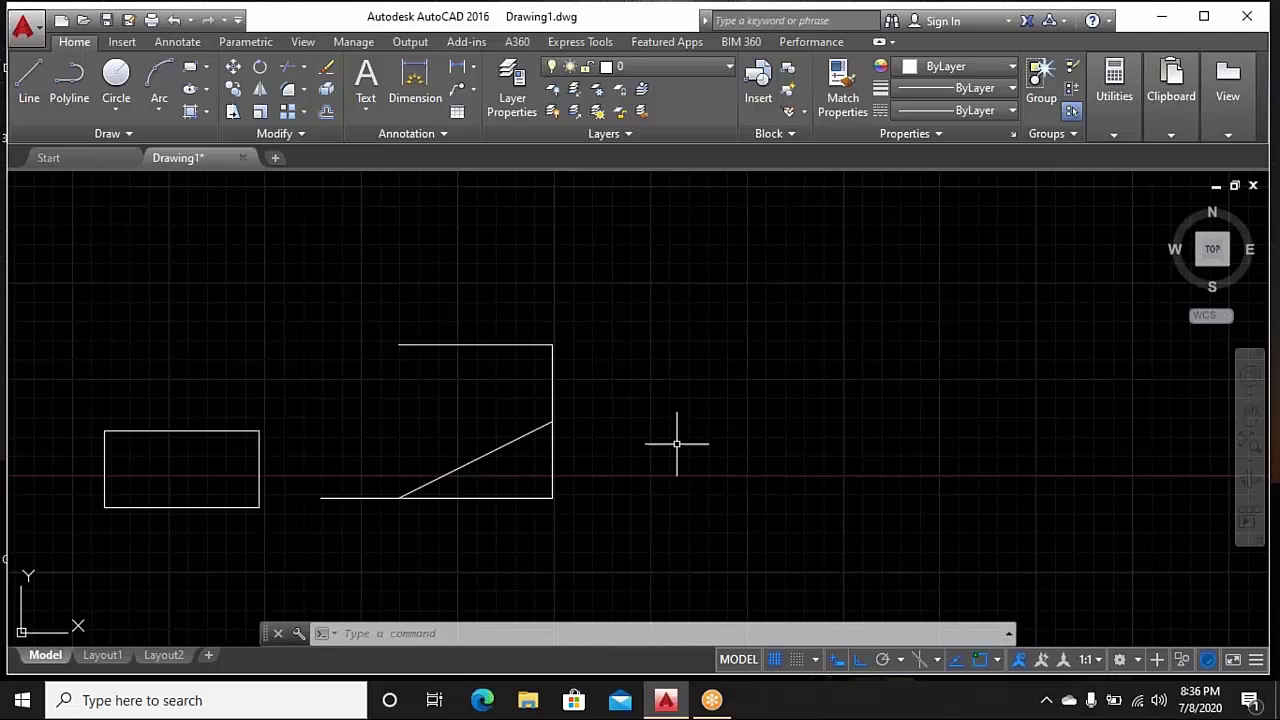
mouse_move(655, 424)
middle_mouse_down()
mouse_move(671, 414)
mouse_move(715, 457)
middle_mouse_up()
Crossing-select all nine drawn objects and erase them
left_click(695, 313)
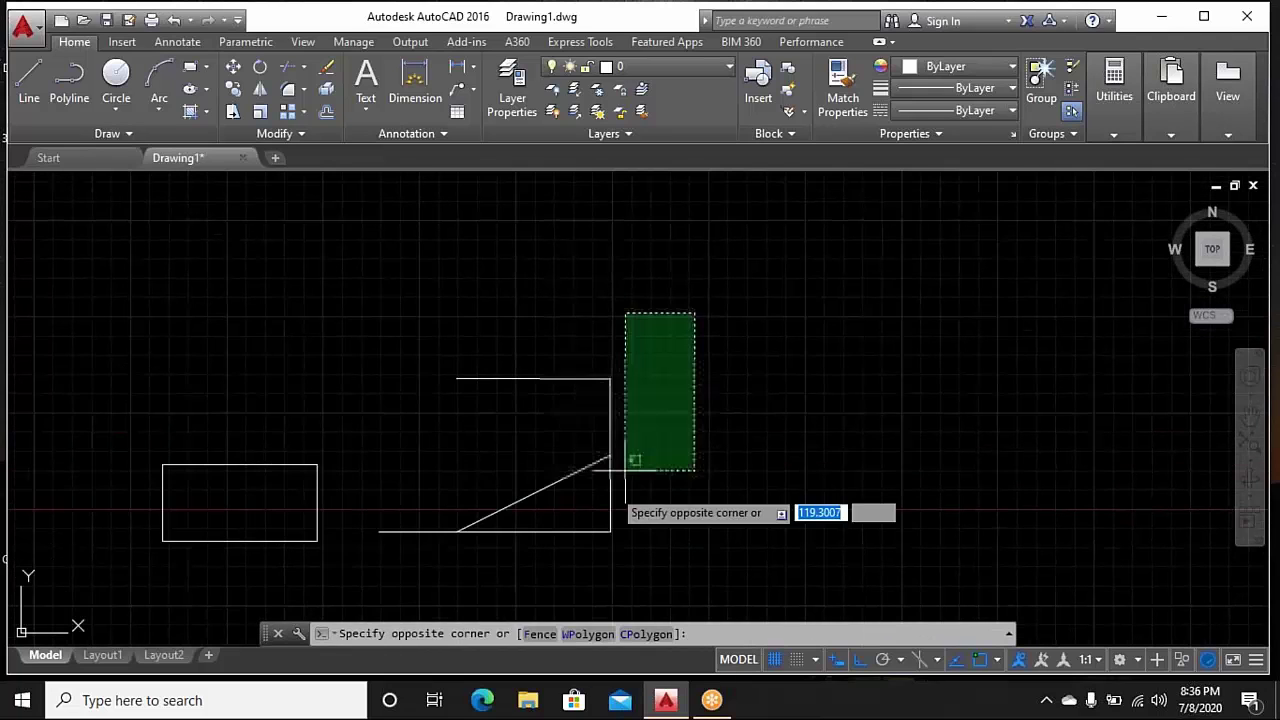
left_click(121, 572)
right_click(343, 380)
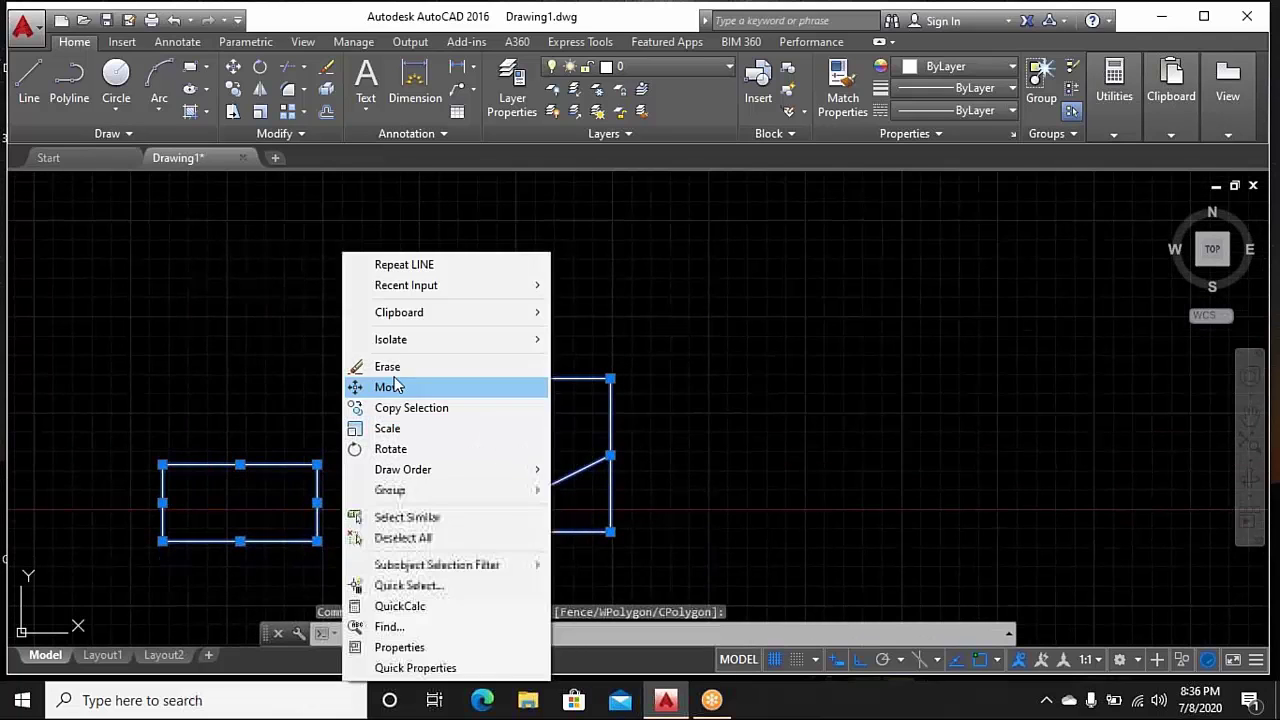
left_click(365, 383)
scroll(690, 455, "down", 2)
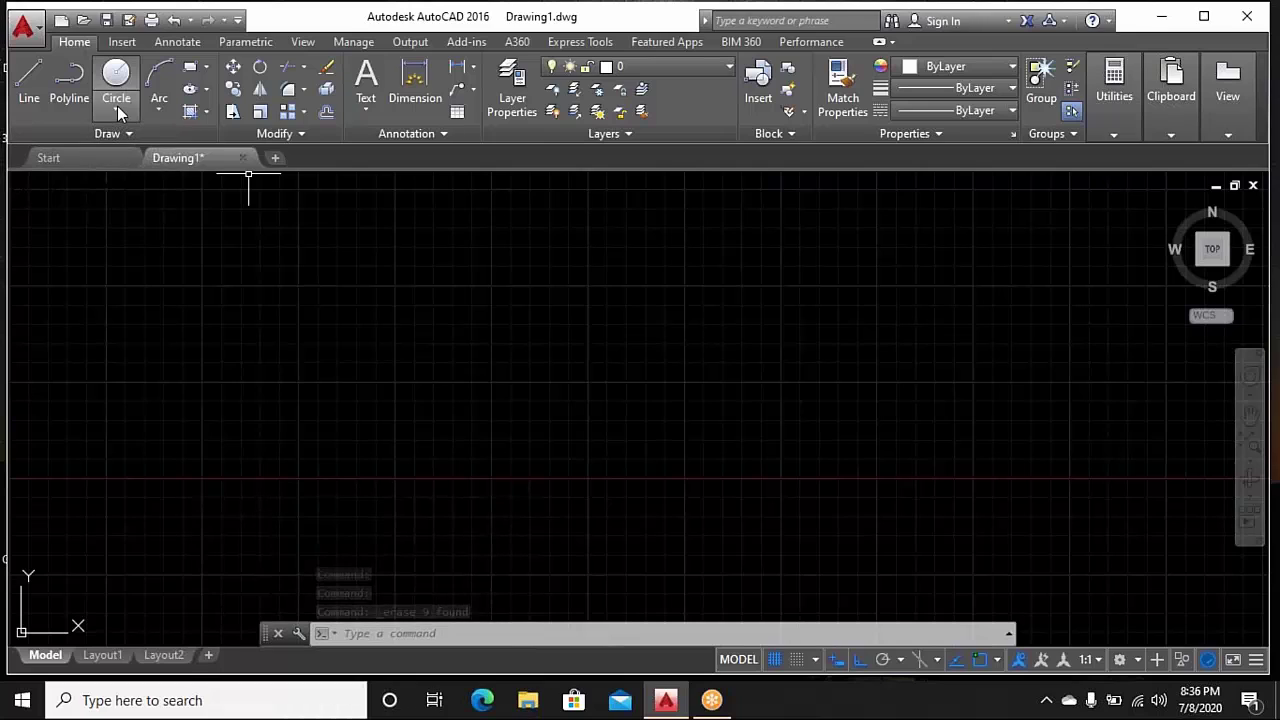
left_click(117, 107)
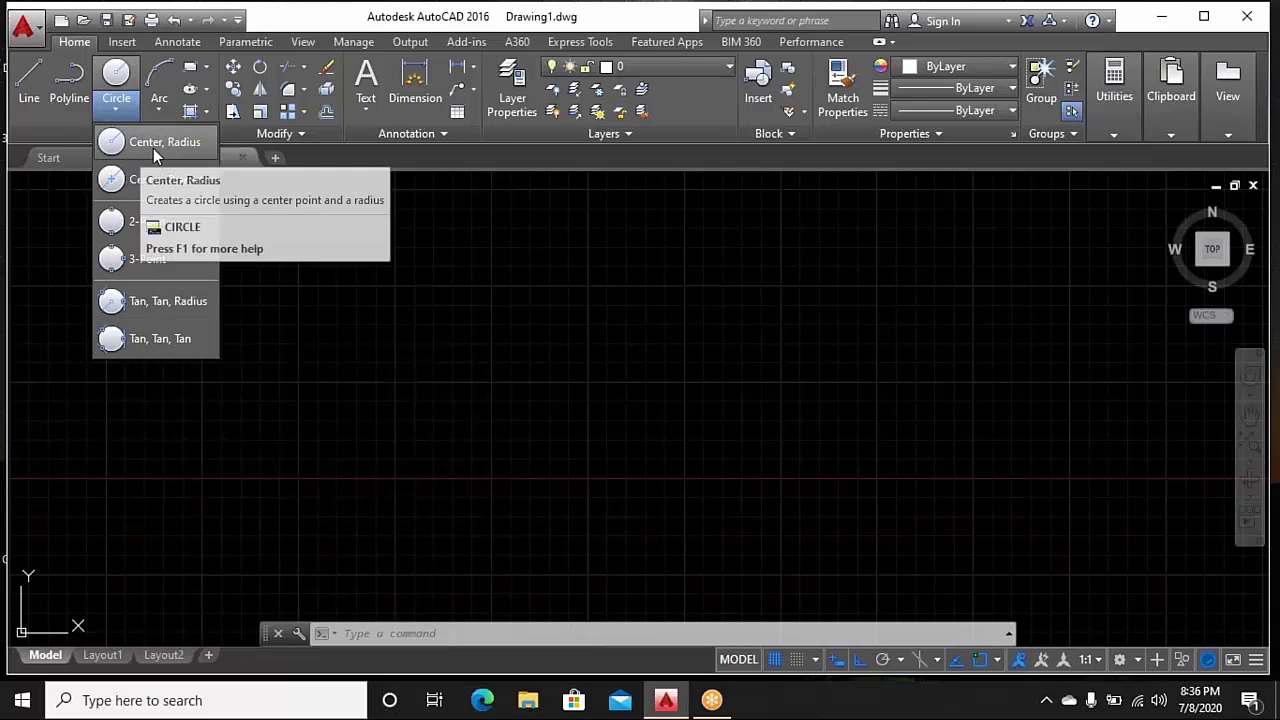
Draw a Center, Radius circle of radius 20, then select it
left_click(153, 148)
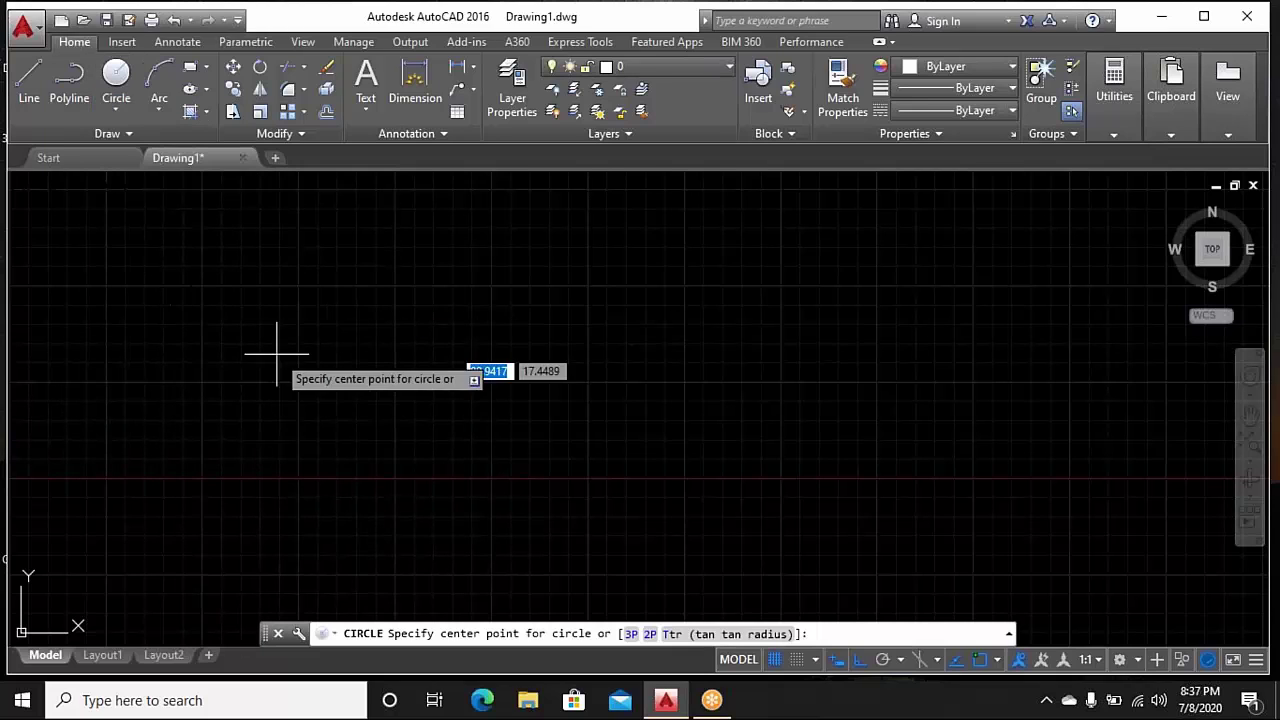
left_click(365, 383)
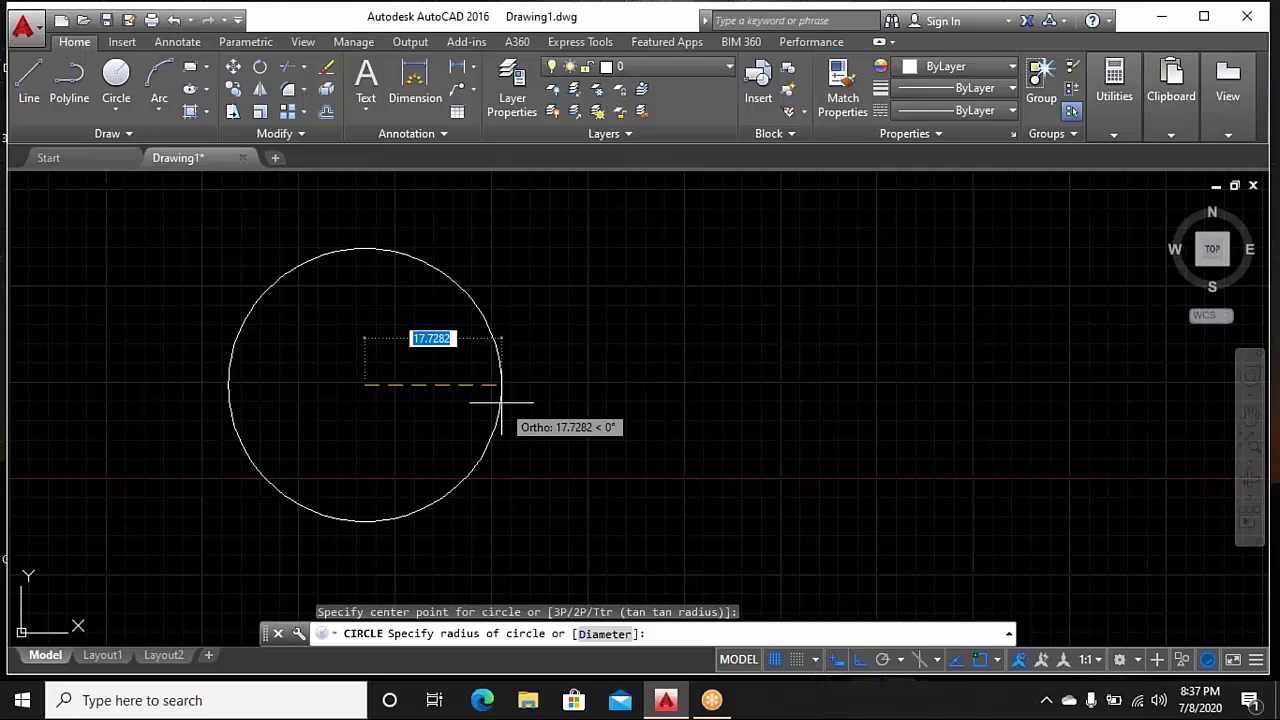
type("20")
key("Return")
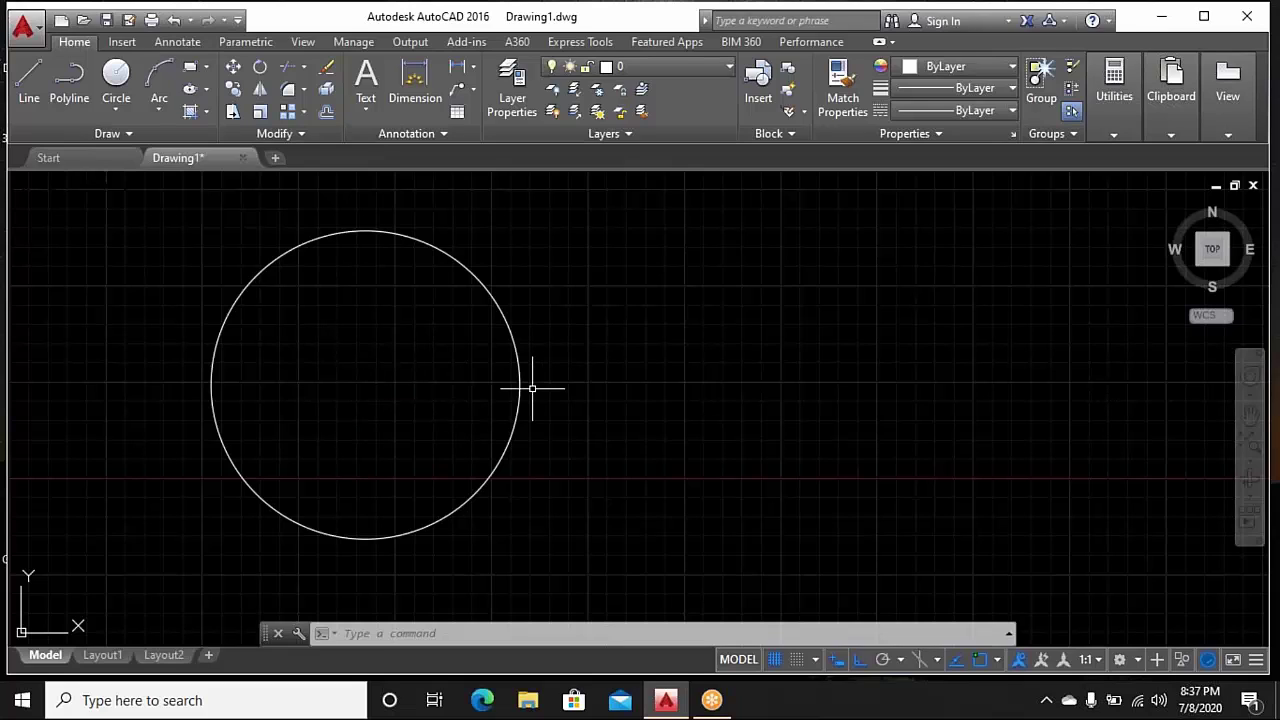
left_click(592, 295)
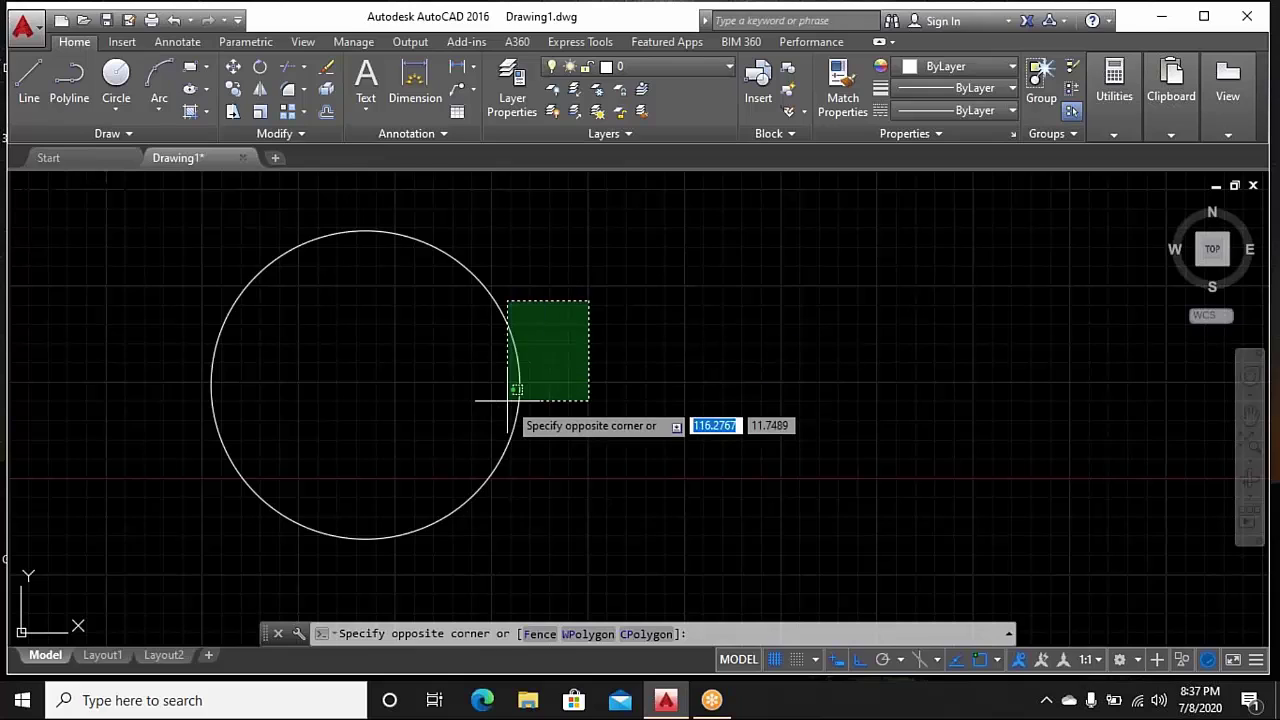
left_click(487, 422)
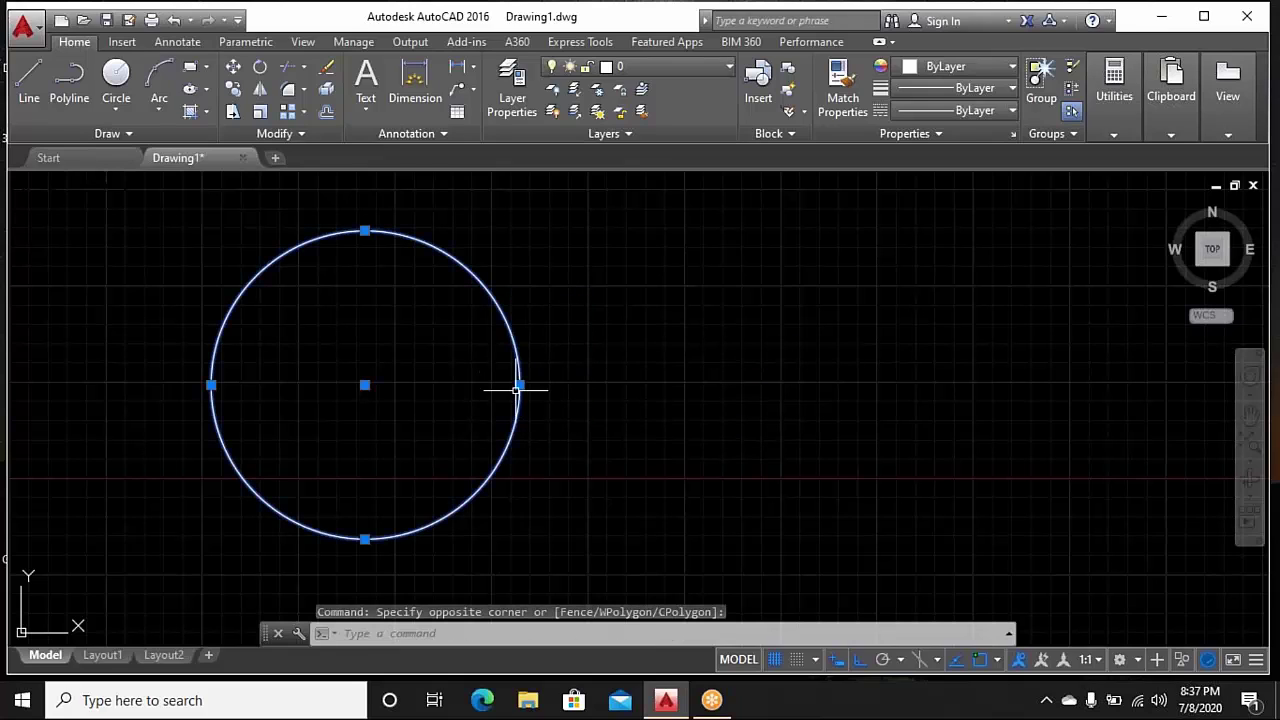
Drag the circle's right quadrant grip to change its radius to 18.5
left_click(519, 385)
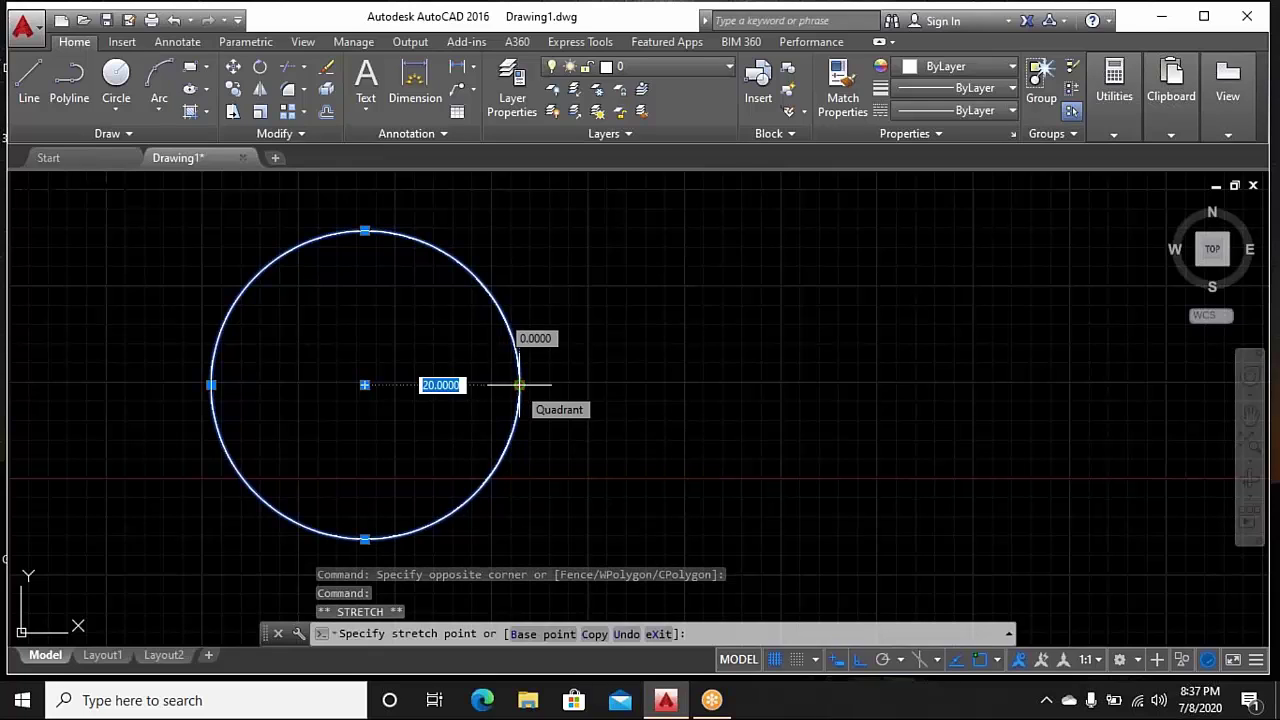
type("18.5")
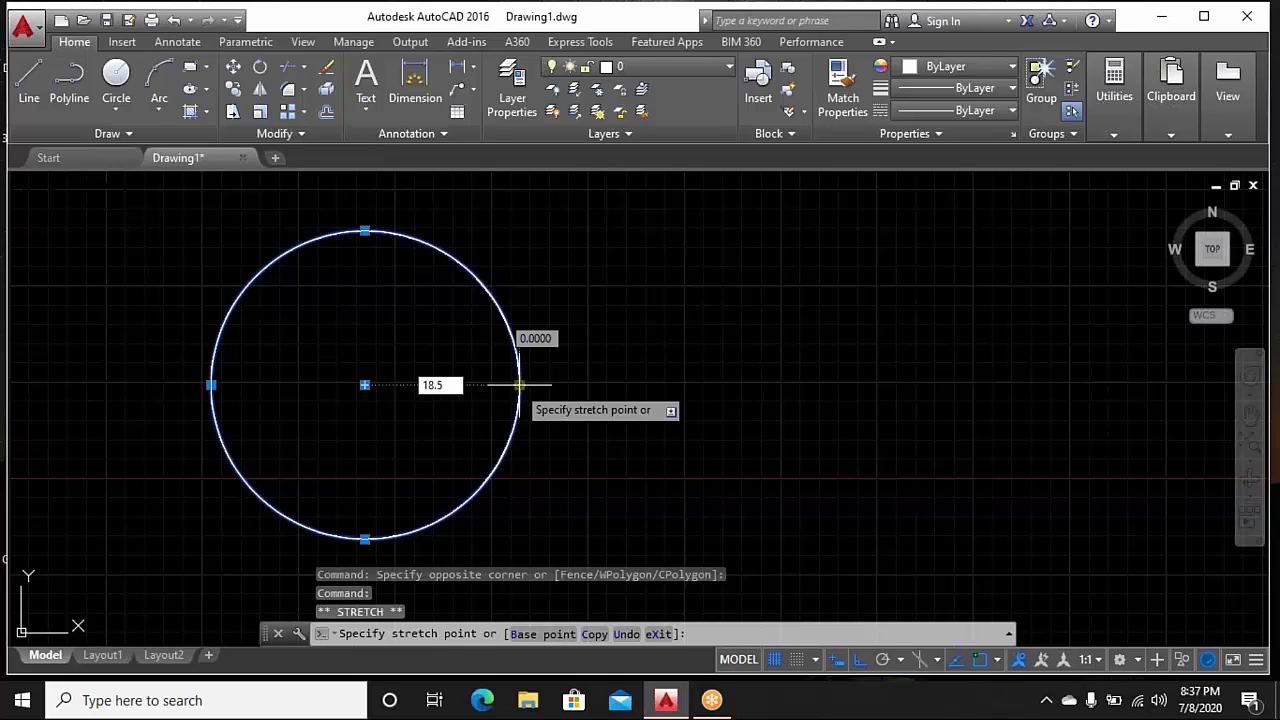
key("Return")
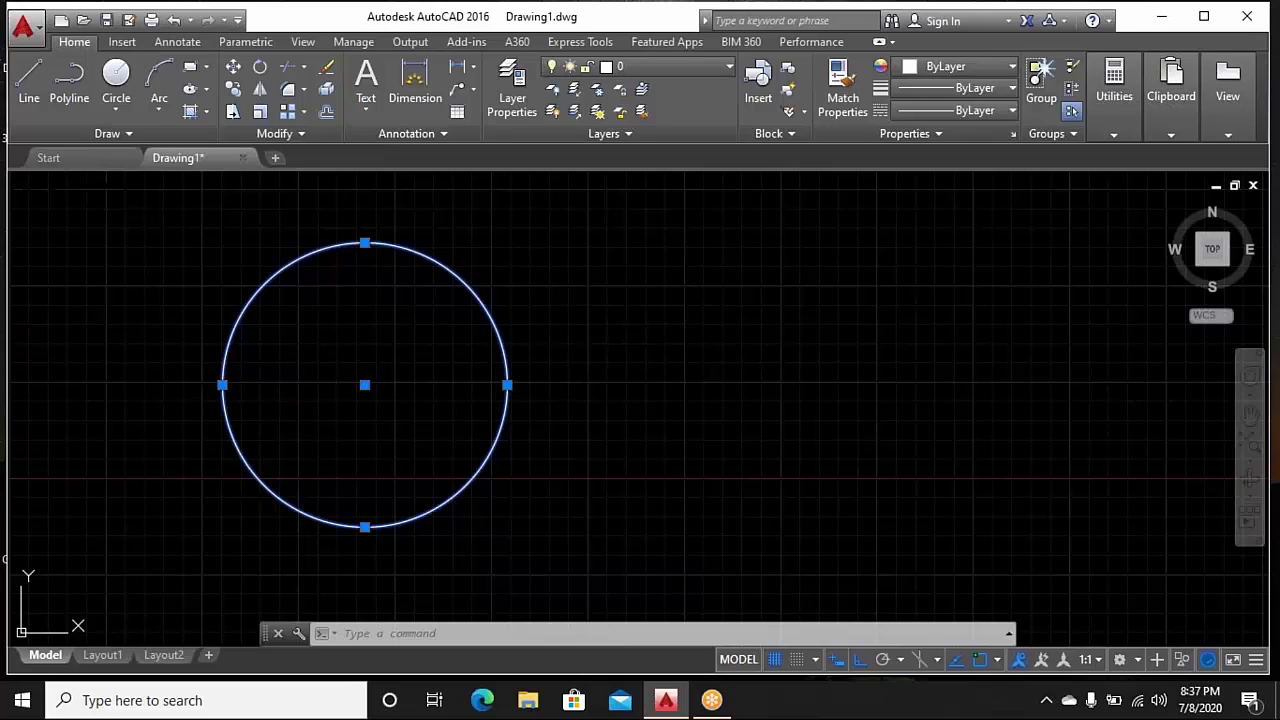
middle_click_drag(654, 341, 630, 339)
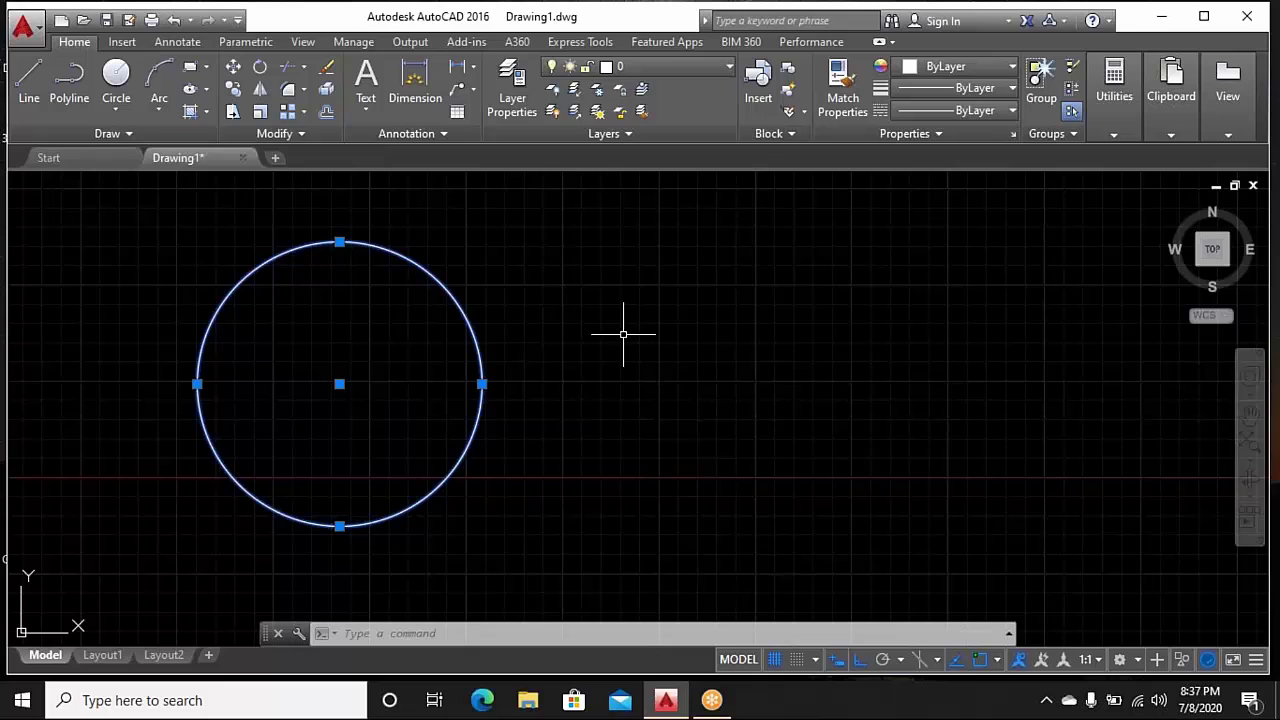
Draw a Center, Diameter circle of diameter 11.89 right of the first circle
left_click(133, 104)
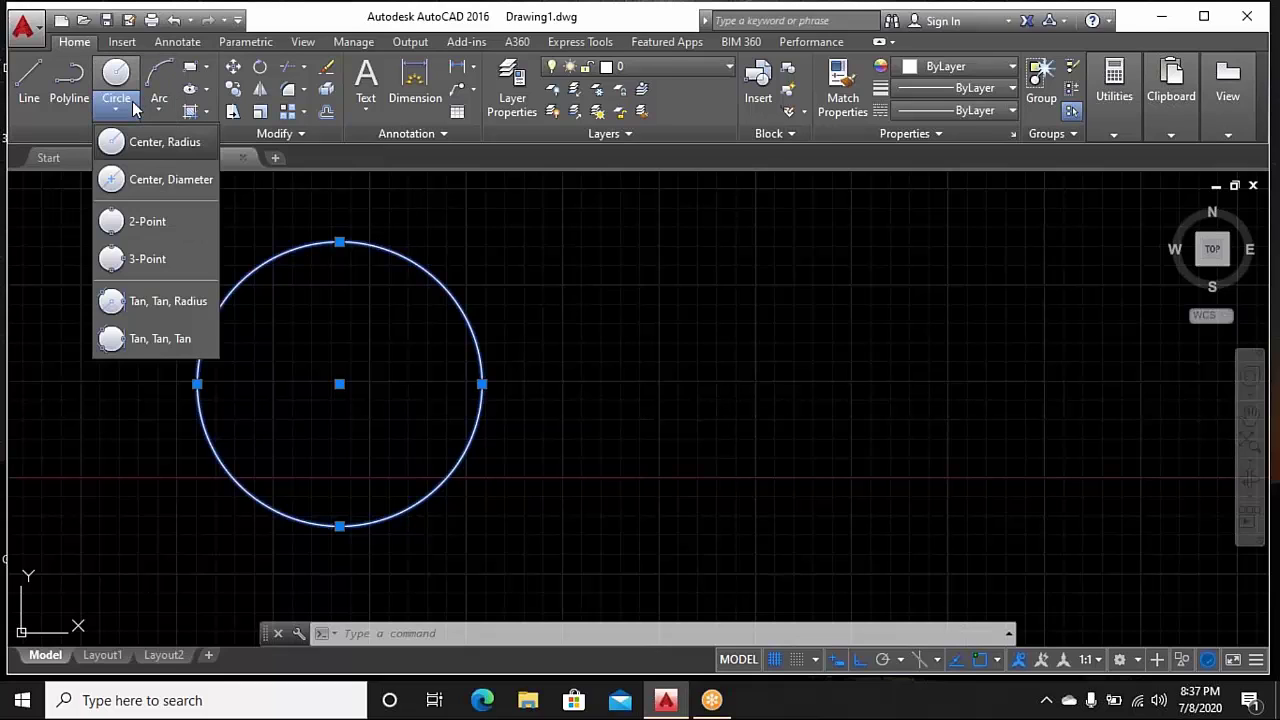
left_click(152, 182)
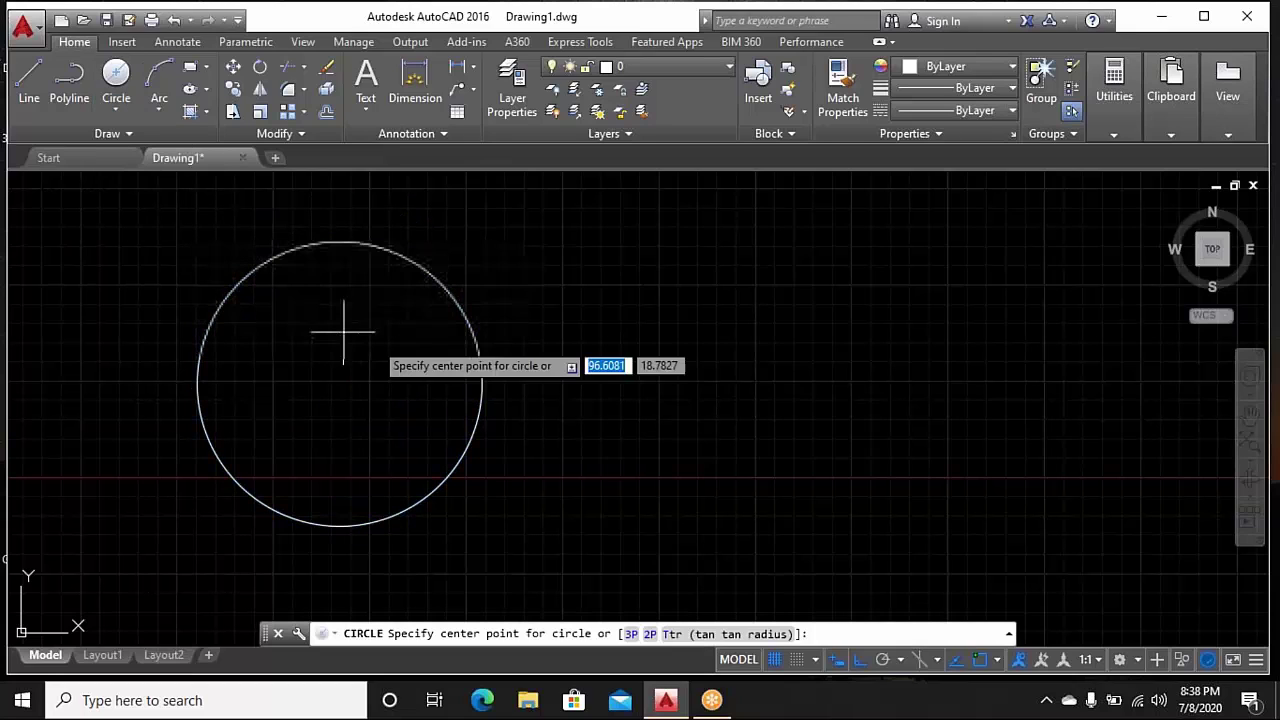
middle_click_drag(648, 379, 623, 374)
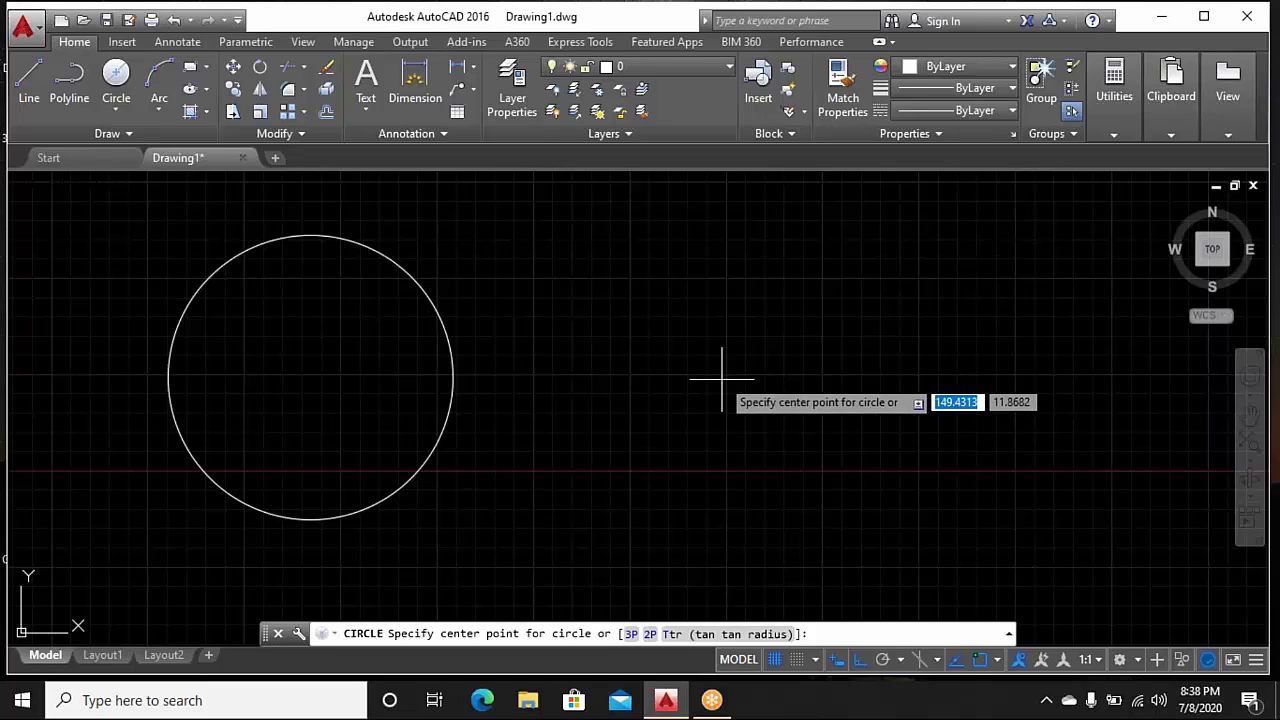
left_click(717, 371)
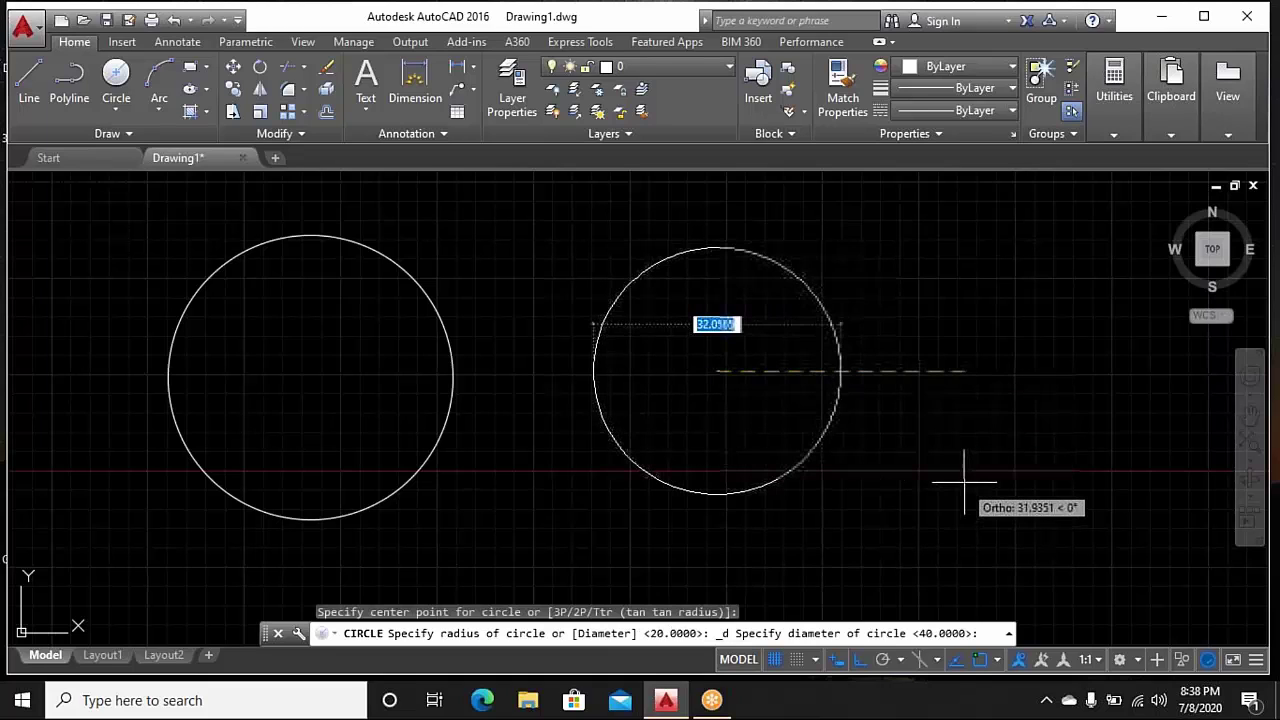
type("11.89")
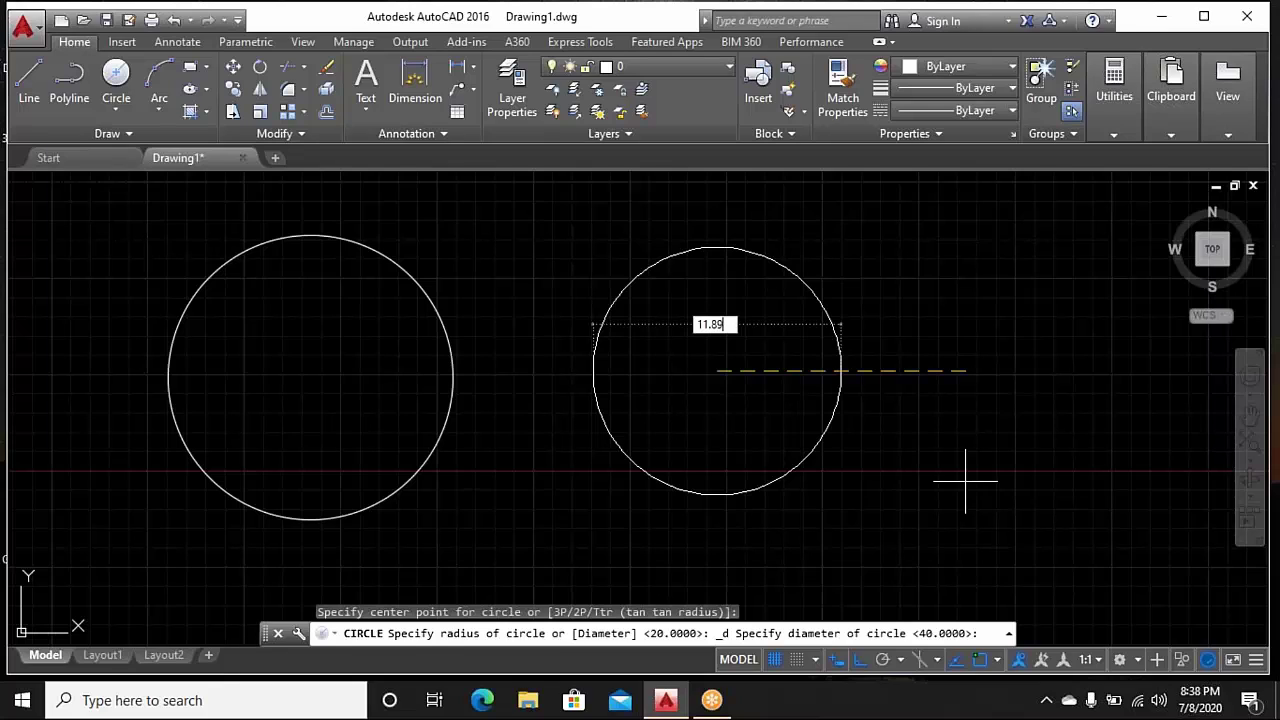
key("Return")
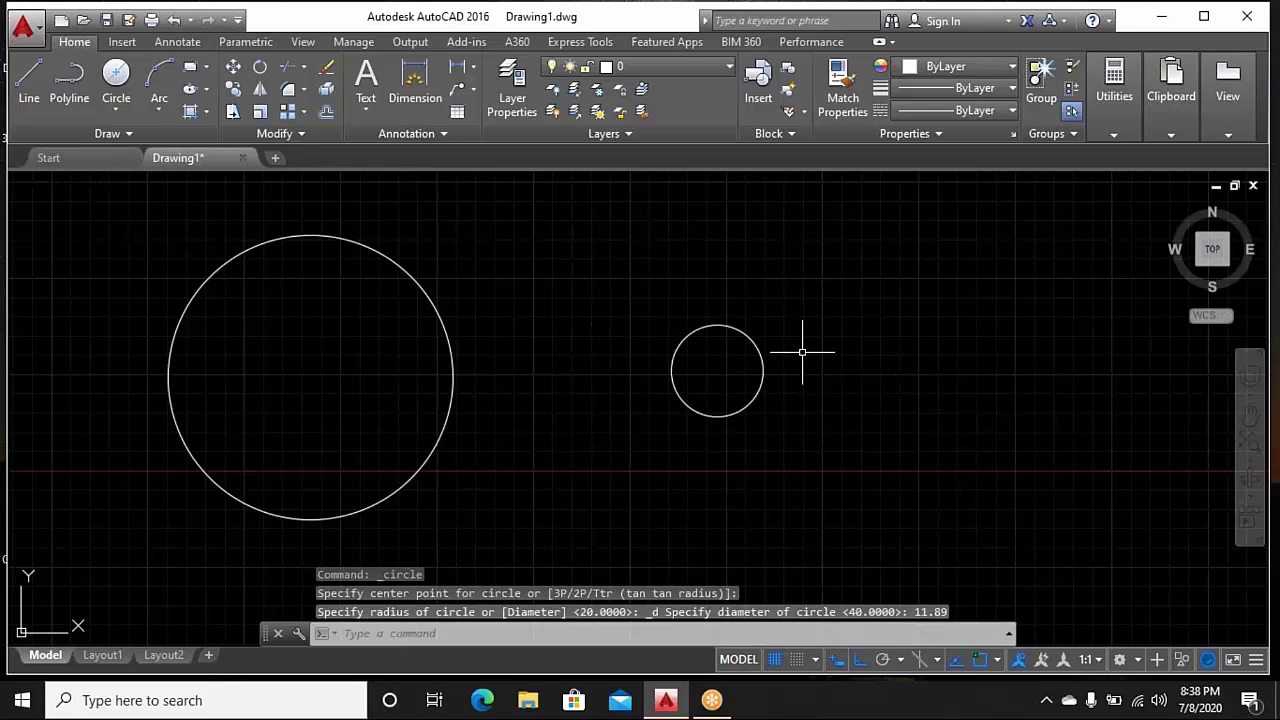
left_click(130, 109)
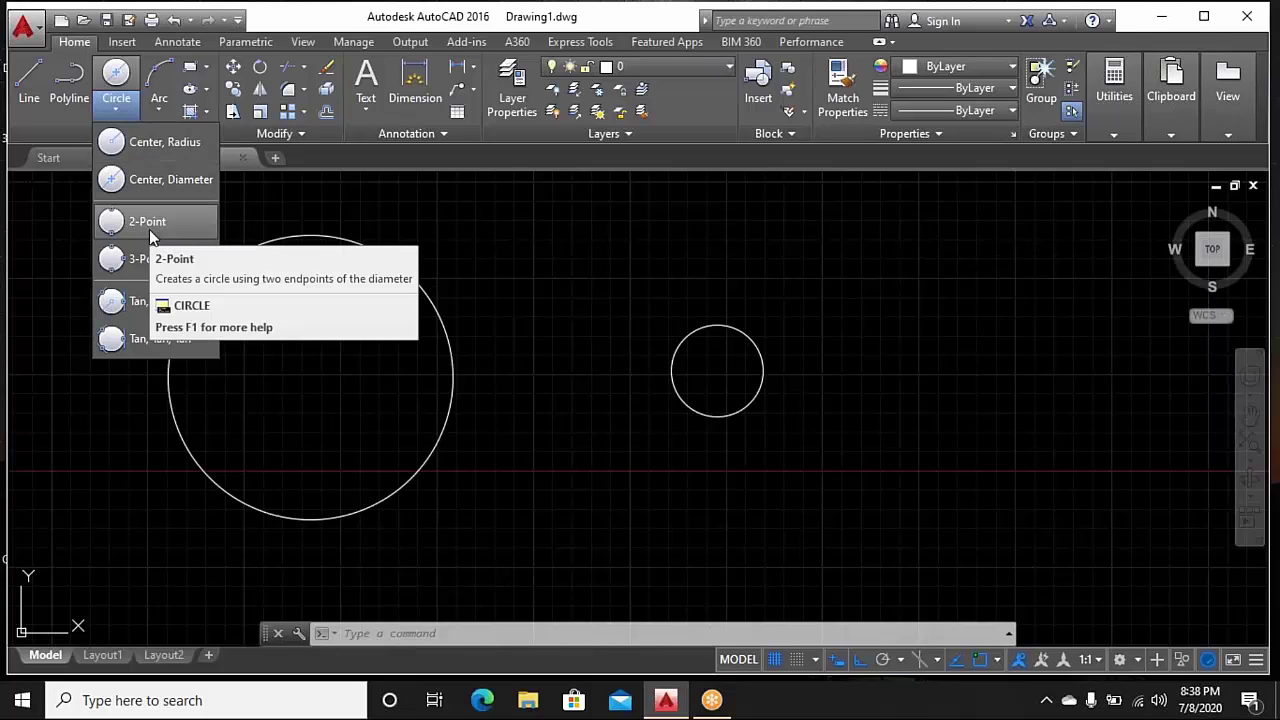
Crossing-select both circles and erase them
left_click(627, 293)
left_click(824, 260)
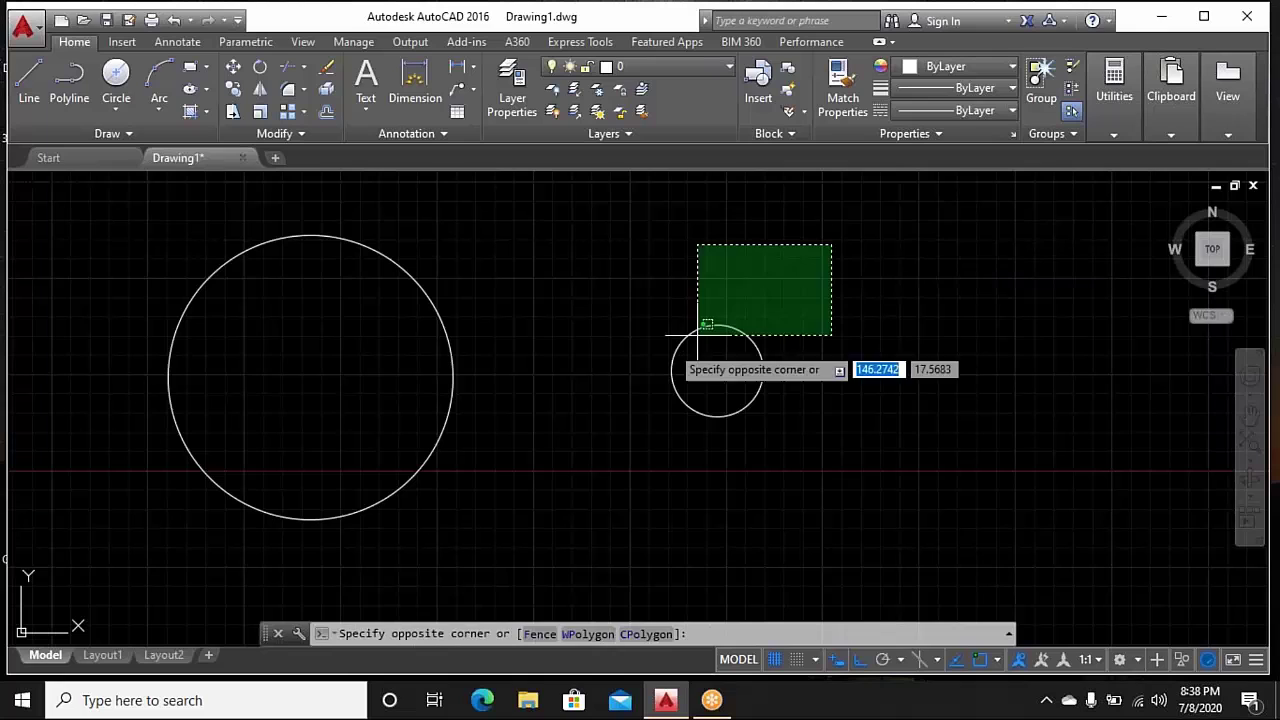
left_click(349, 395)
right_click(628, 254)
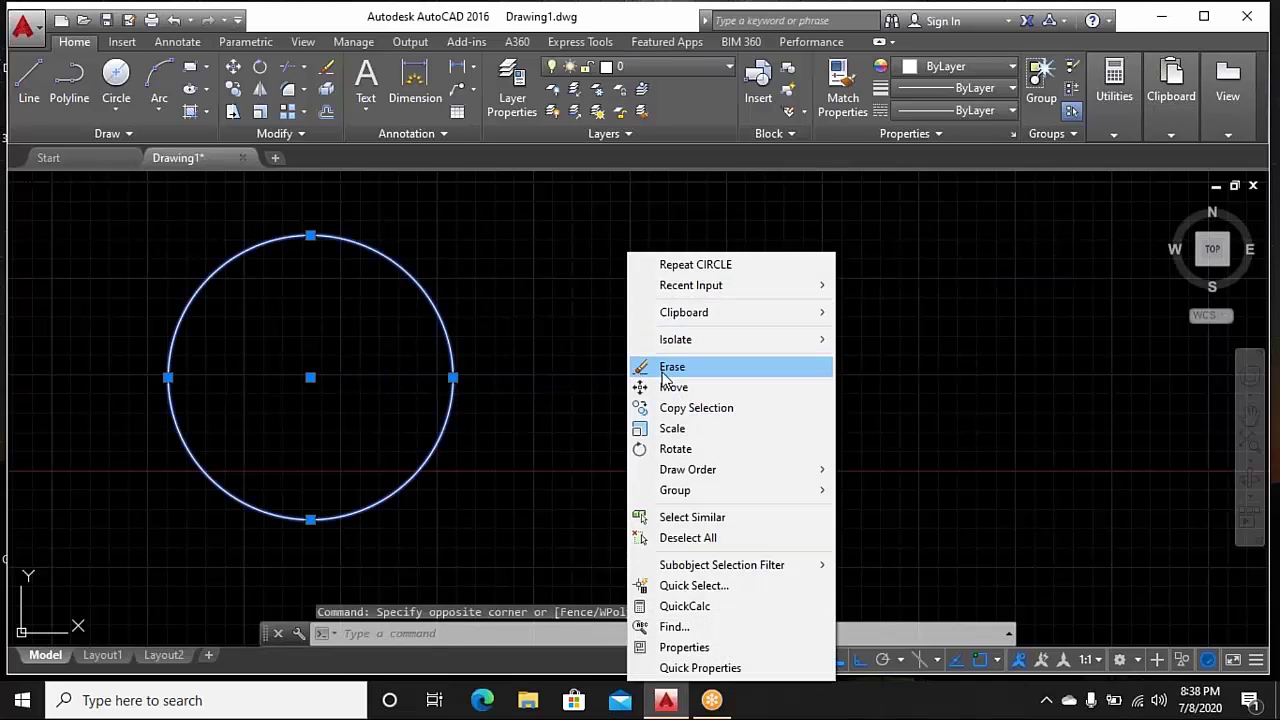
left_click(664, 367)
middle_click_drag(610, 379, 706, 374)
left_click(29, 85)
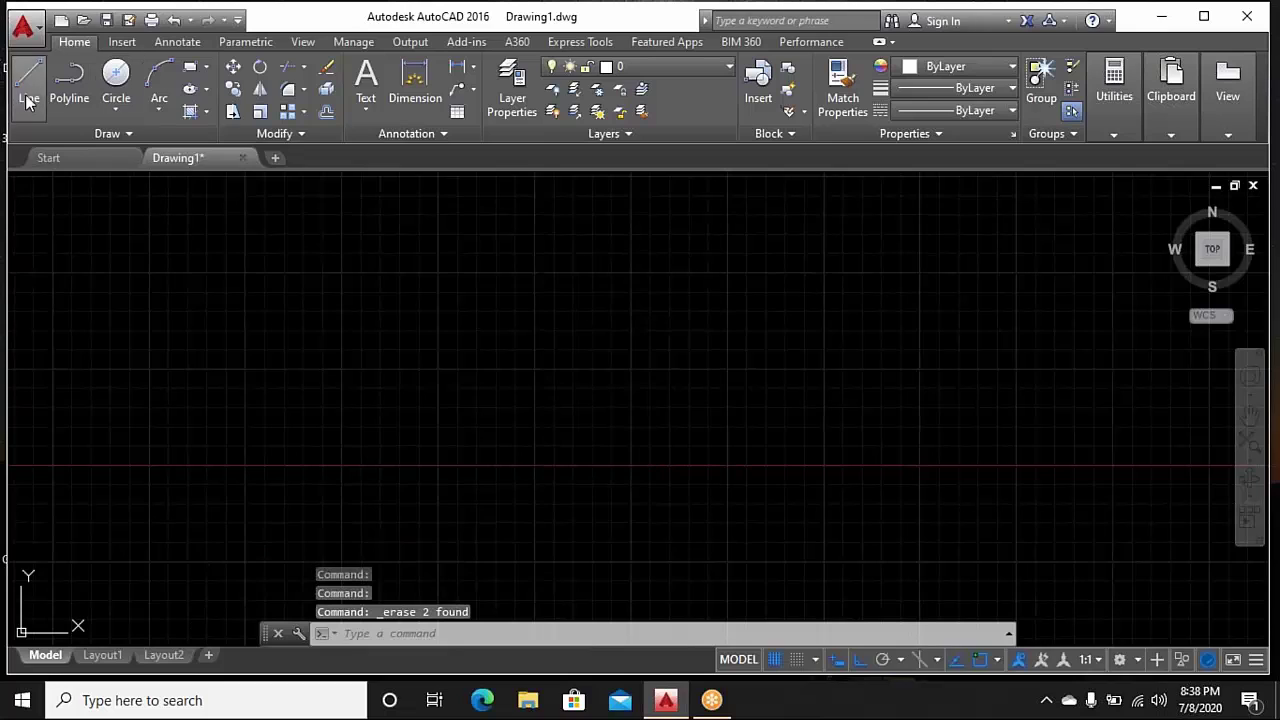
Draw a horizontal line on the left and end the Line command
left_click(113, 418)
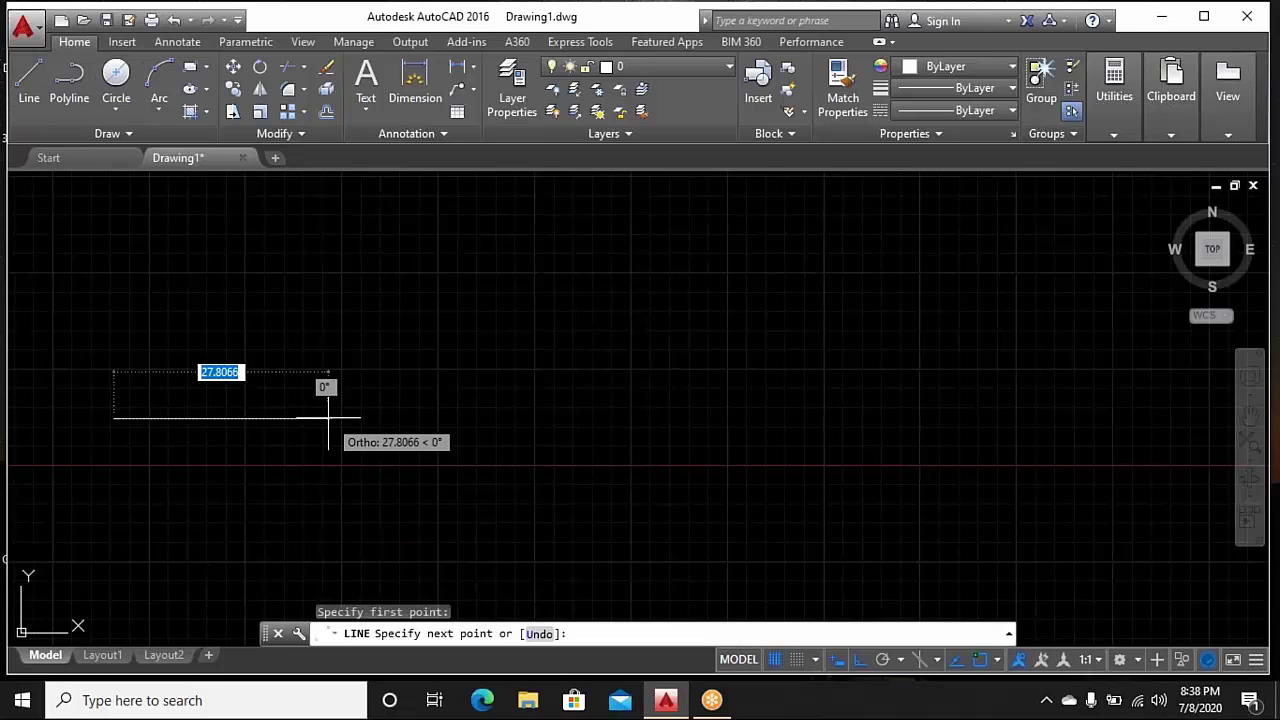
left_click(284, 418)
right_click(314, 283)
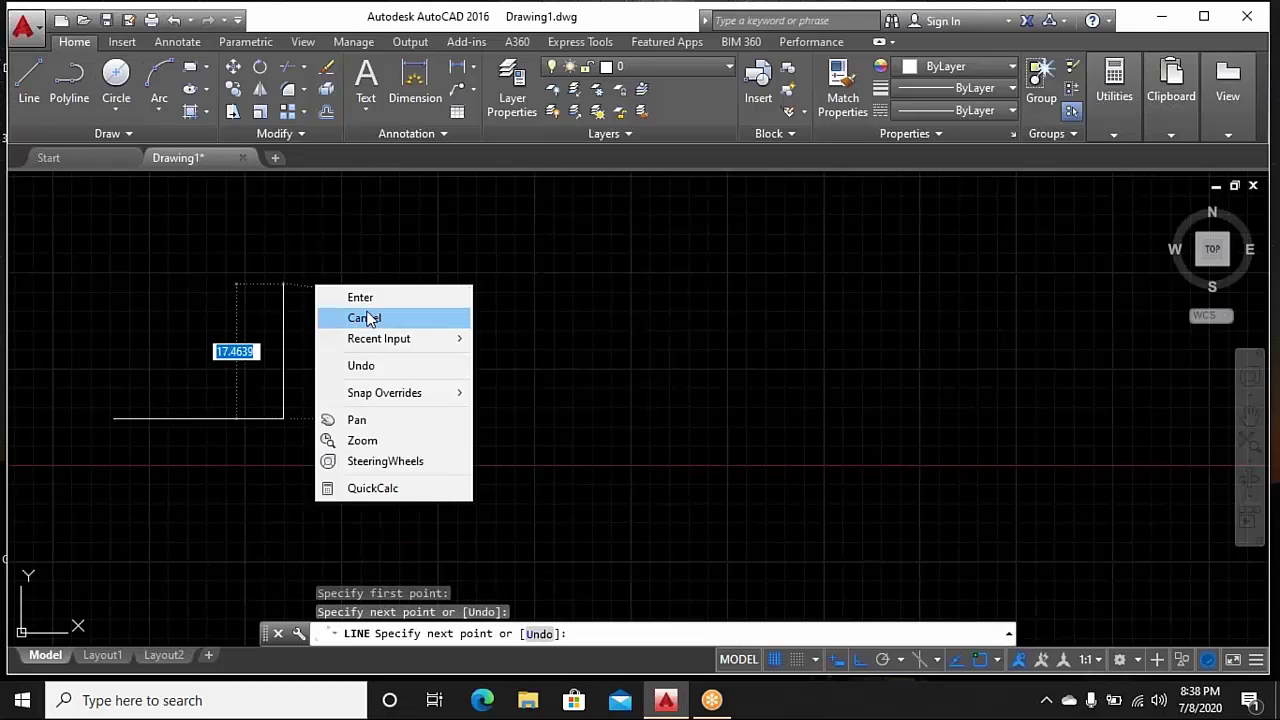
left_click(366, 317)
Repeat Line to draw a slightly higher horizontal line further right
right_click(655, 318)
left_click(655, 318)
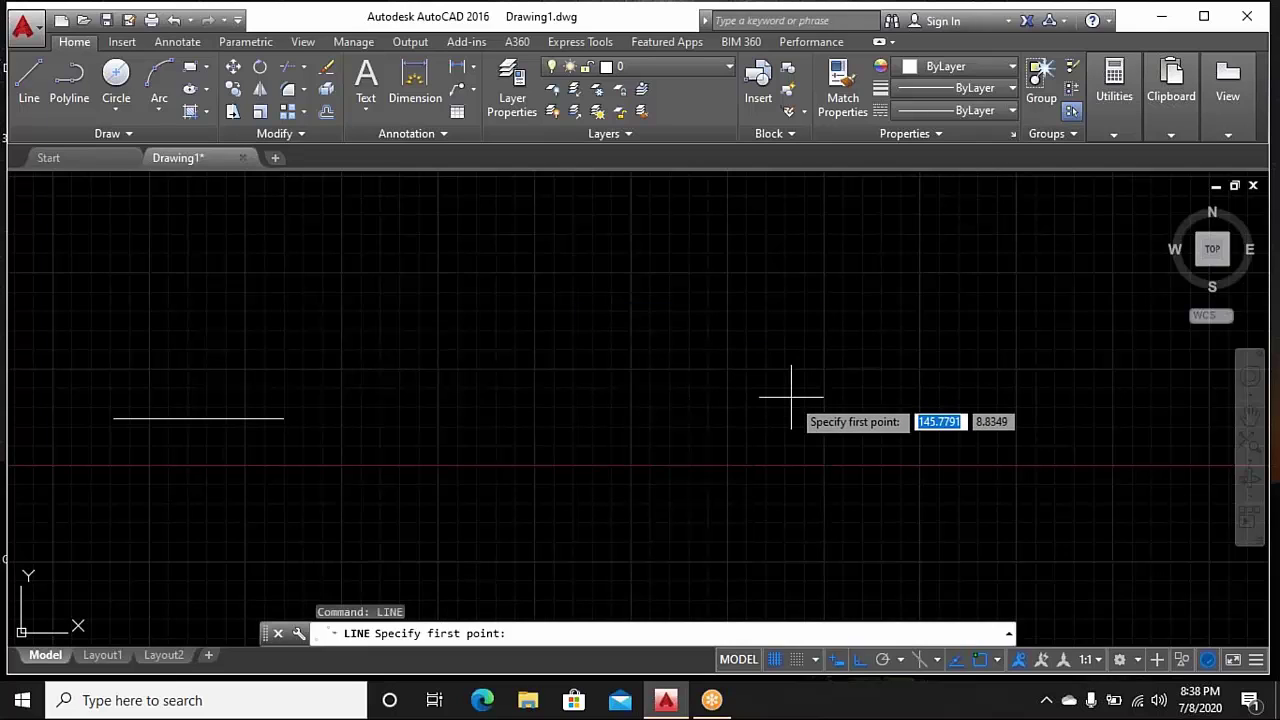
left_click(790, 397)
left_click(599, 397)
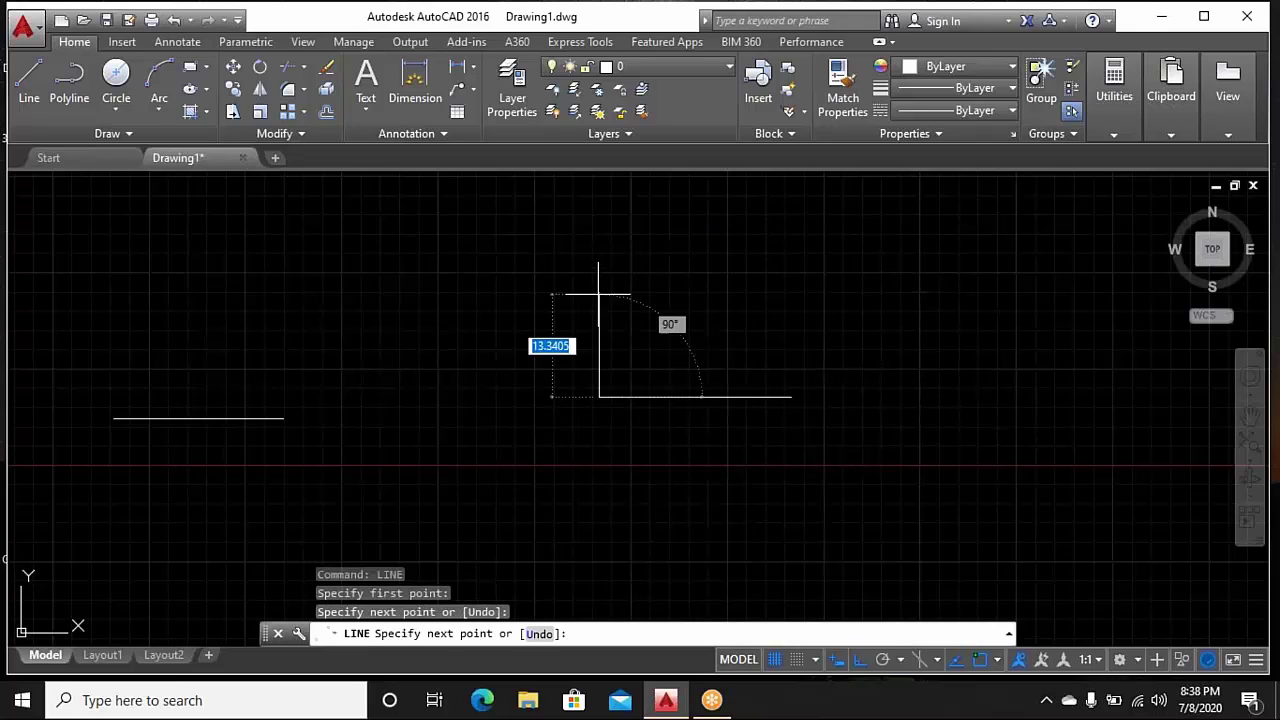
right_click(600, 296)
left_click(640, 309)
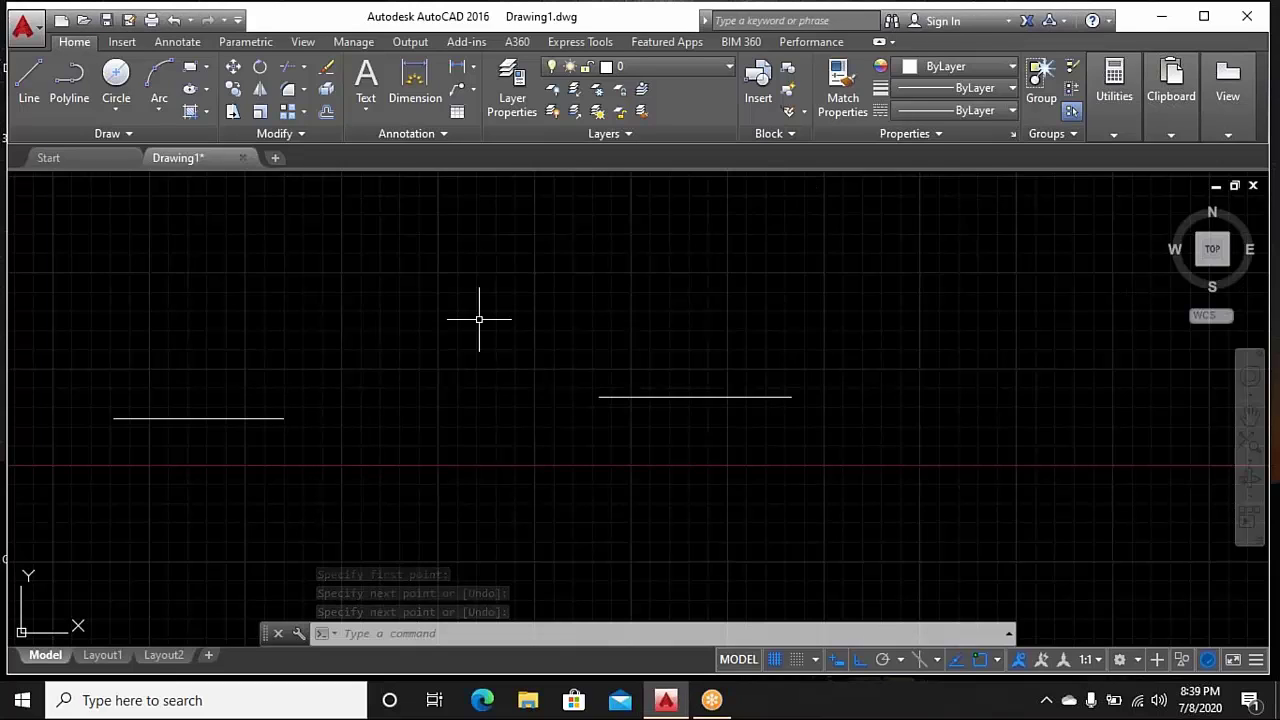
middle_click_drag(474, 357, 487, 347)
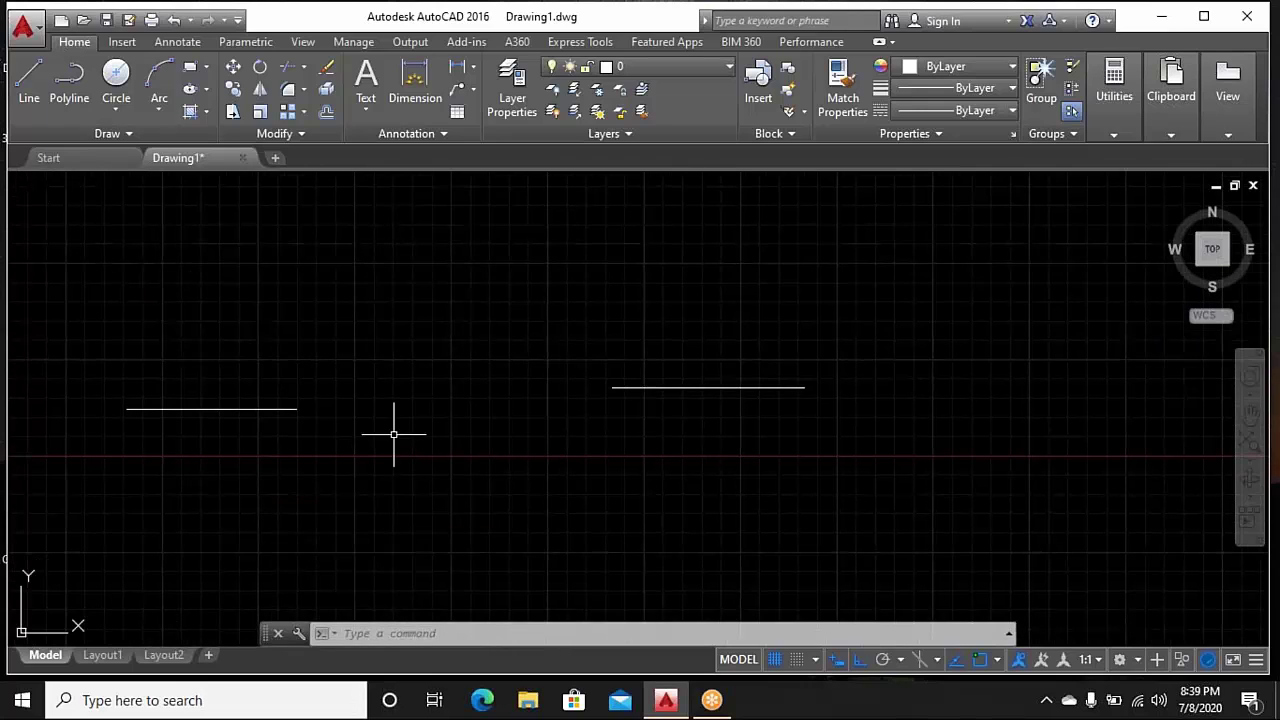
left_click(127, 108)
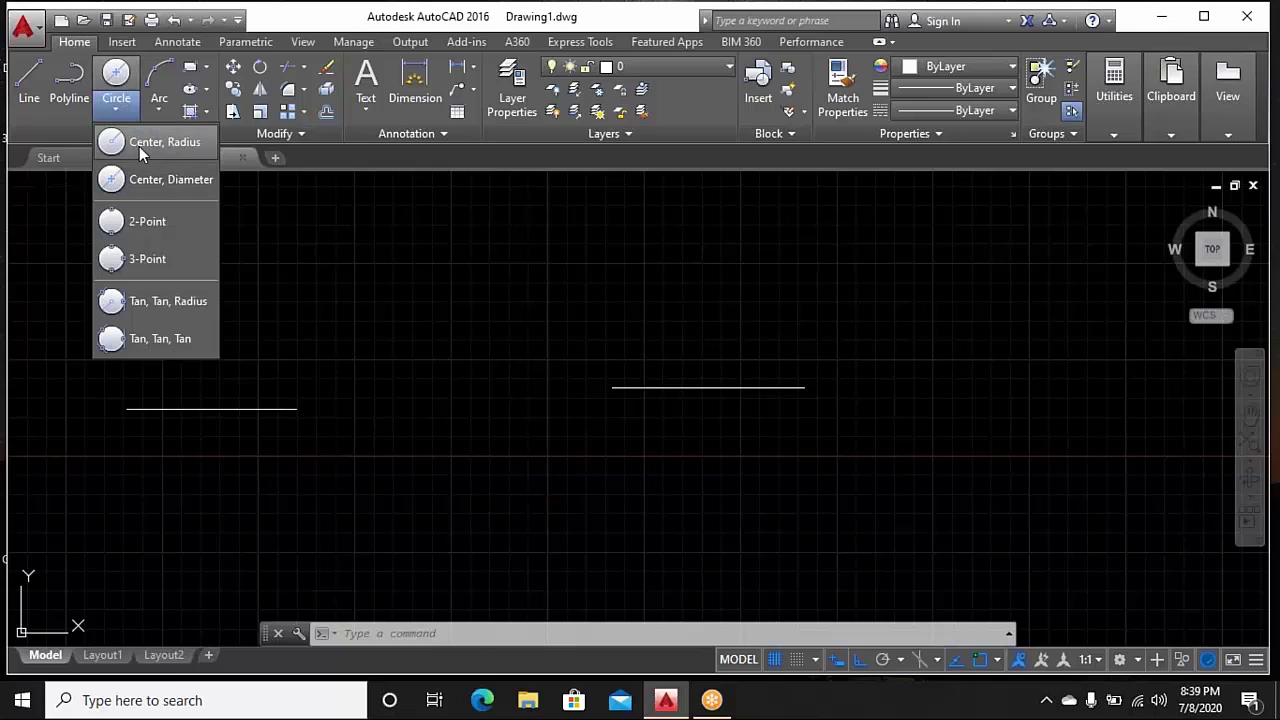
left_click(139, 146)
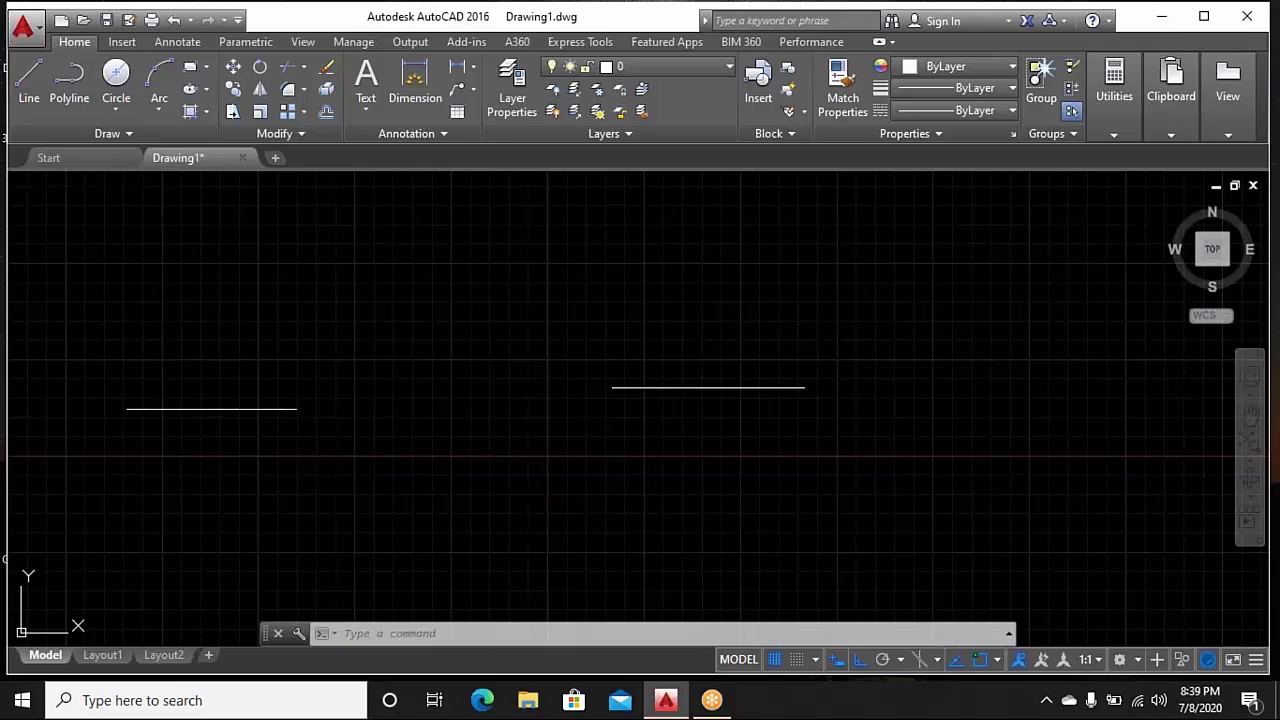
left_click(447, 394)
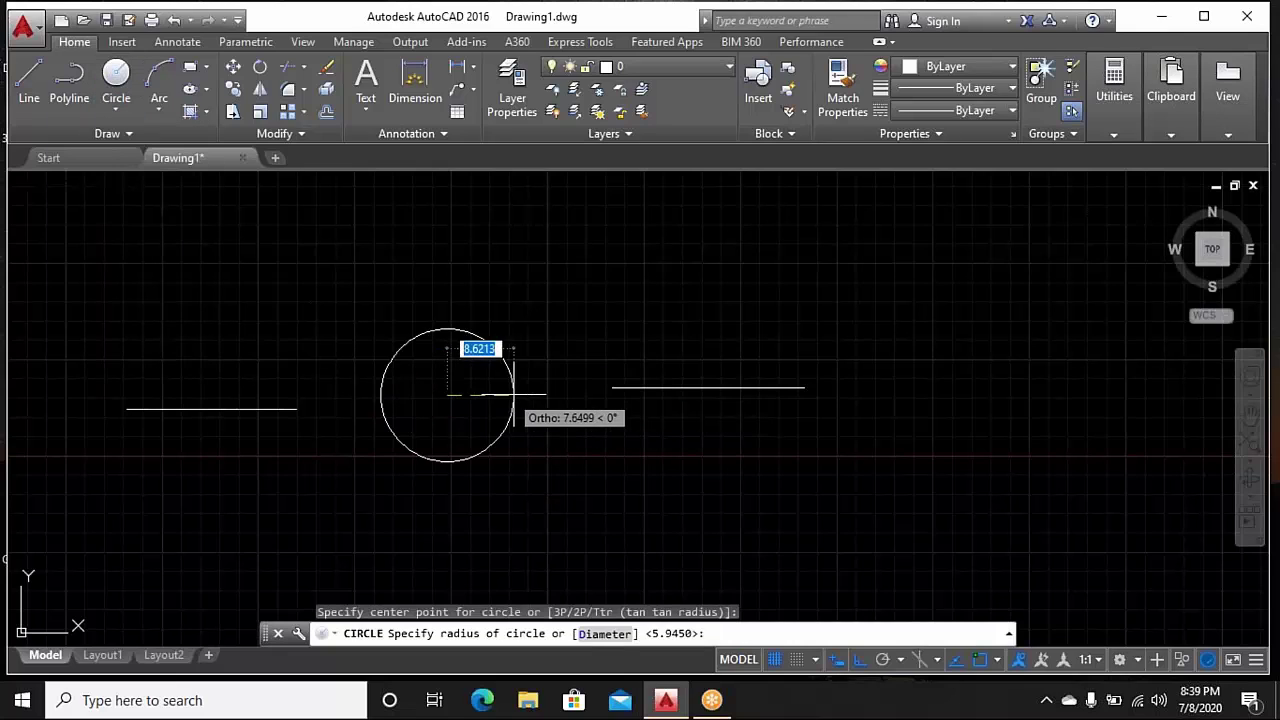
left_click(612, 386)
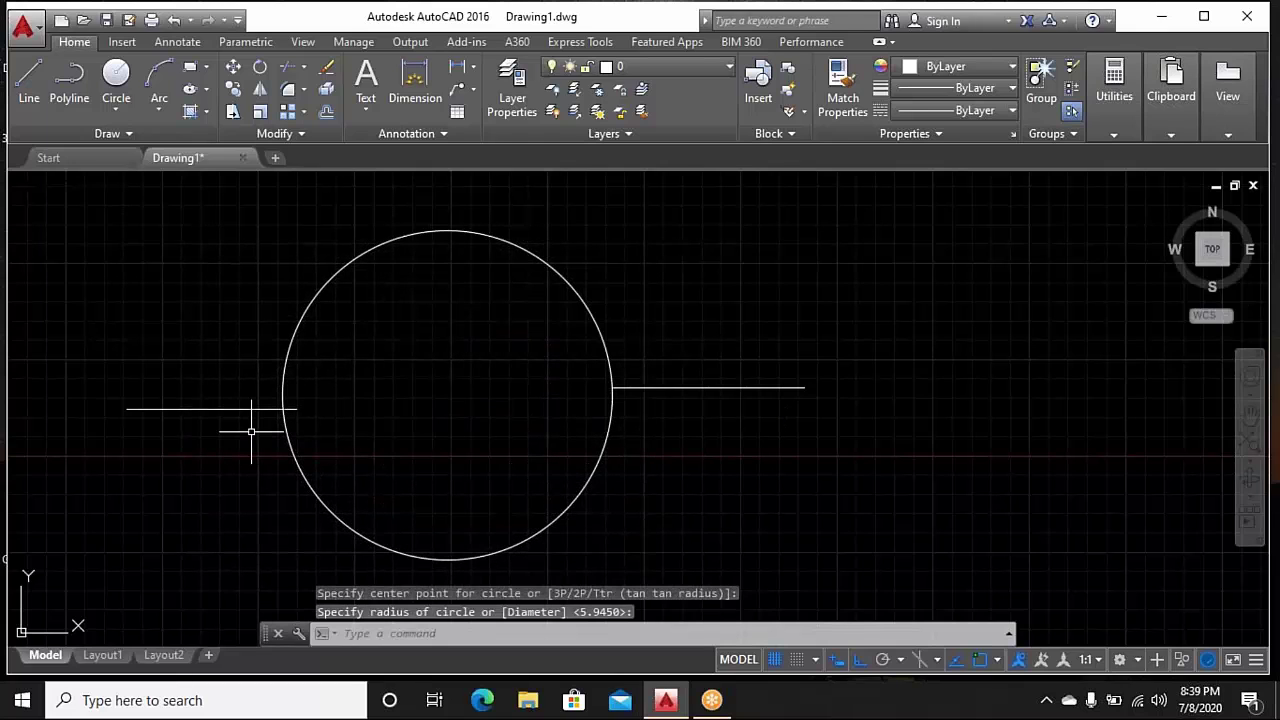
scroll(251, 431, "up", 2)
scroll(253, 431, "up", 2)
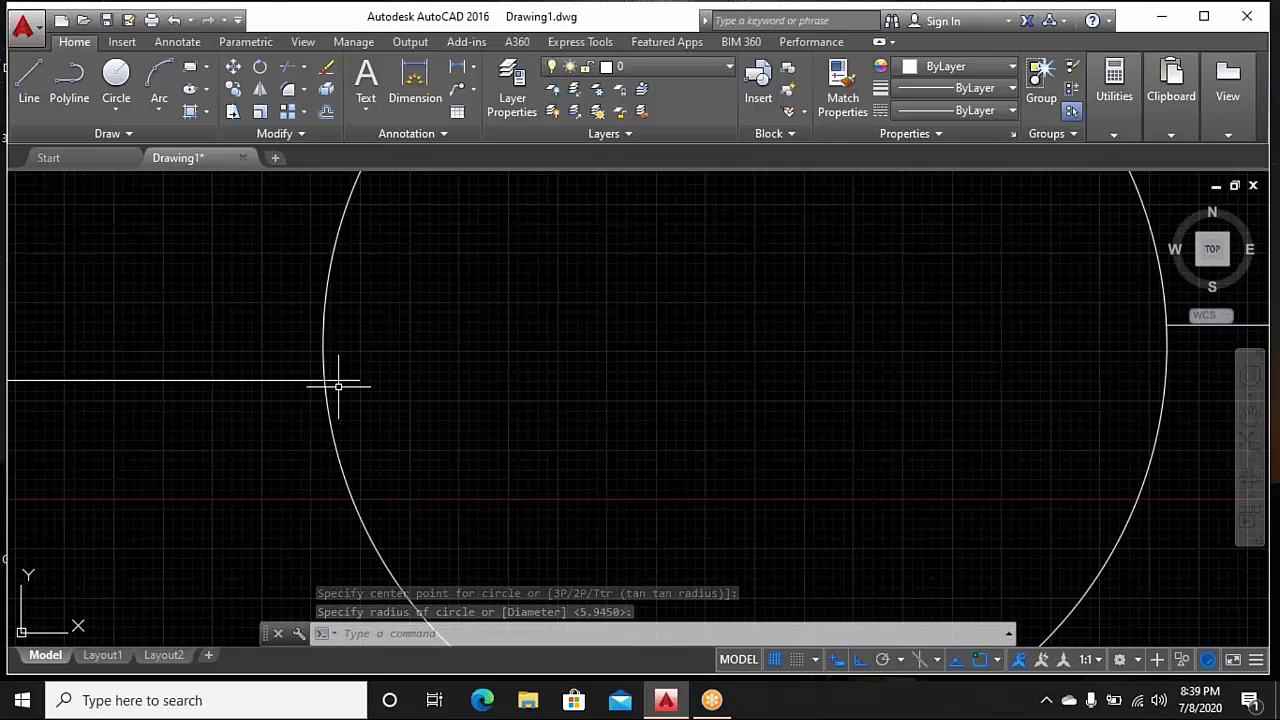
scroll(337, 380, "down", 2)
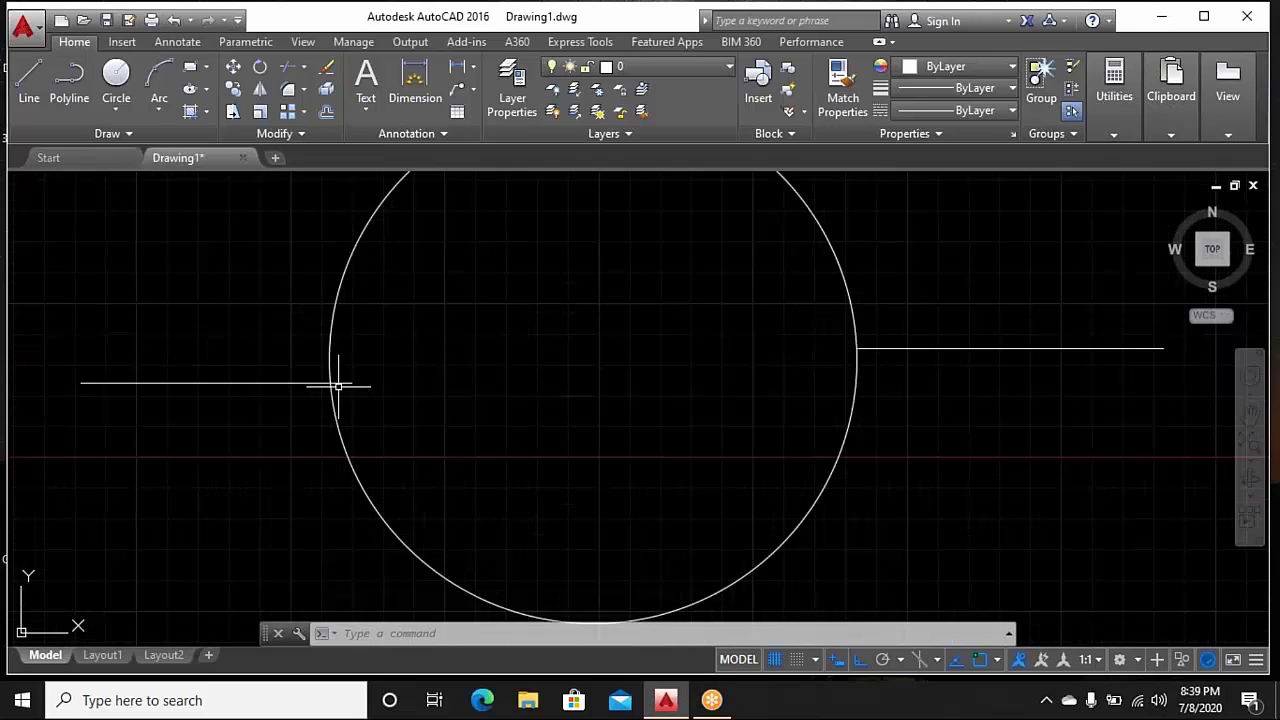
scroll(337, 380, "down", 2)
left_click(427, 310)
left_click(226, 208)
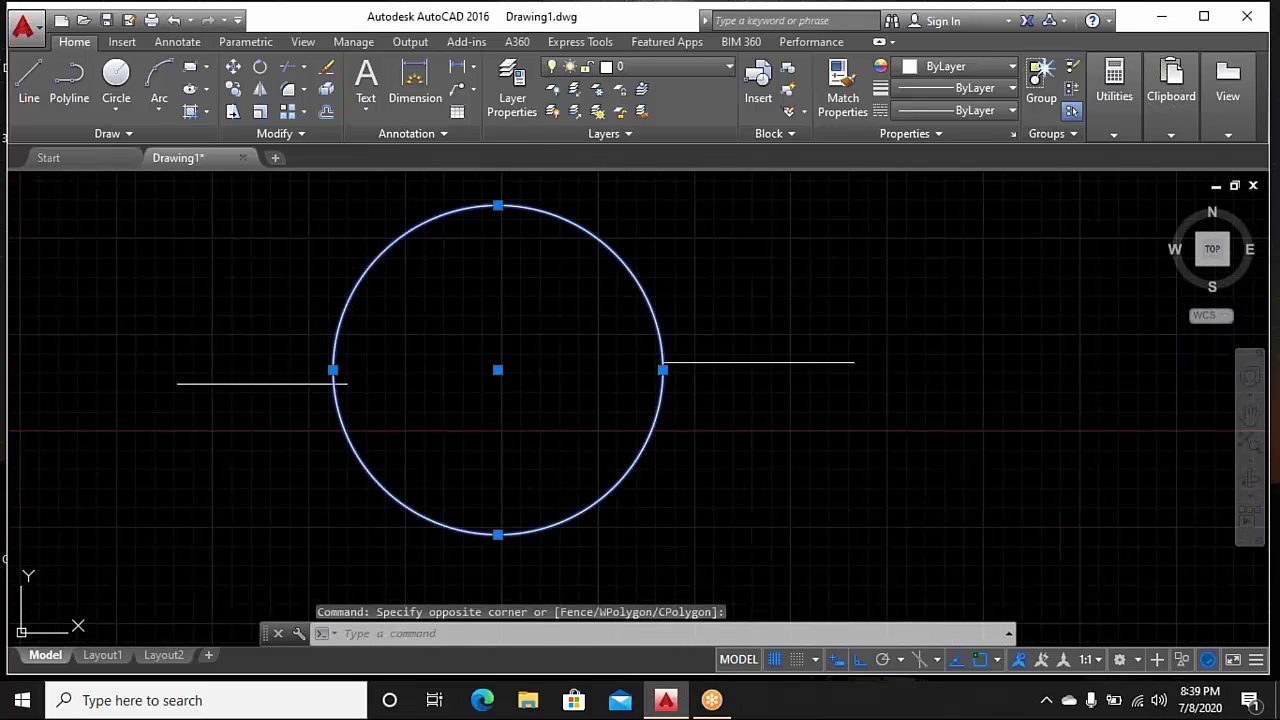
right_click(226, 208)
left_click(272, 325)
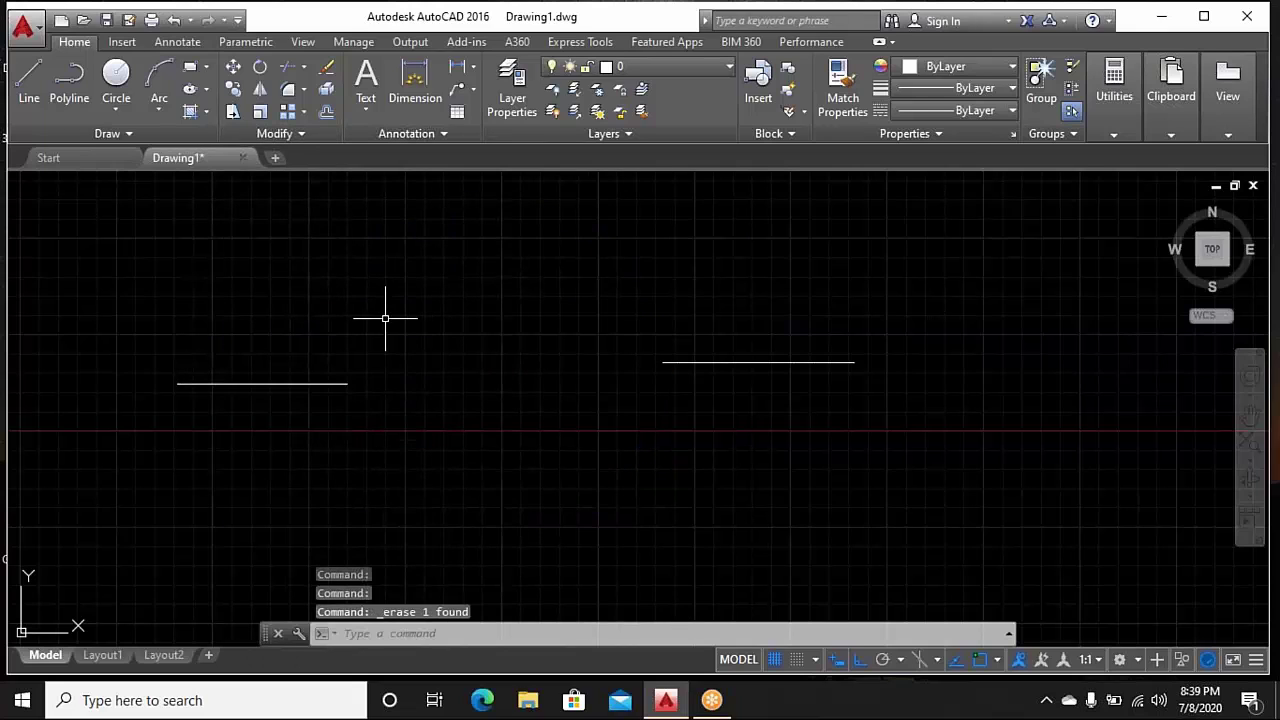
left_click(117, 109)
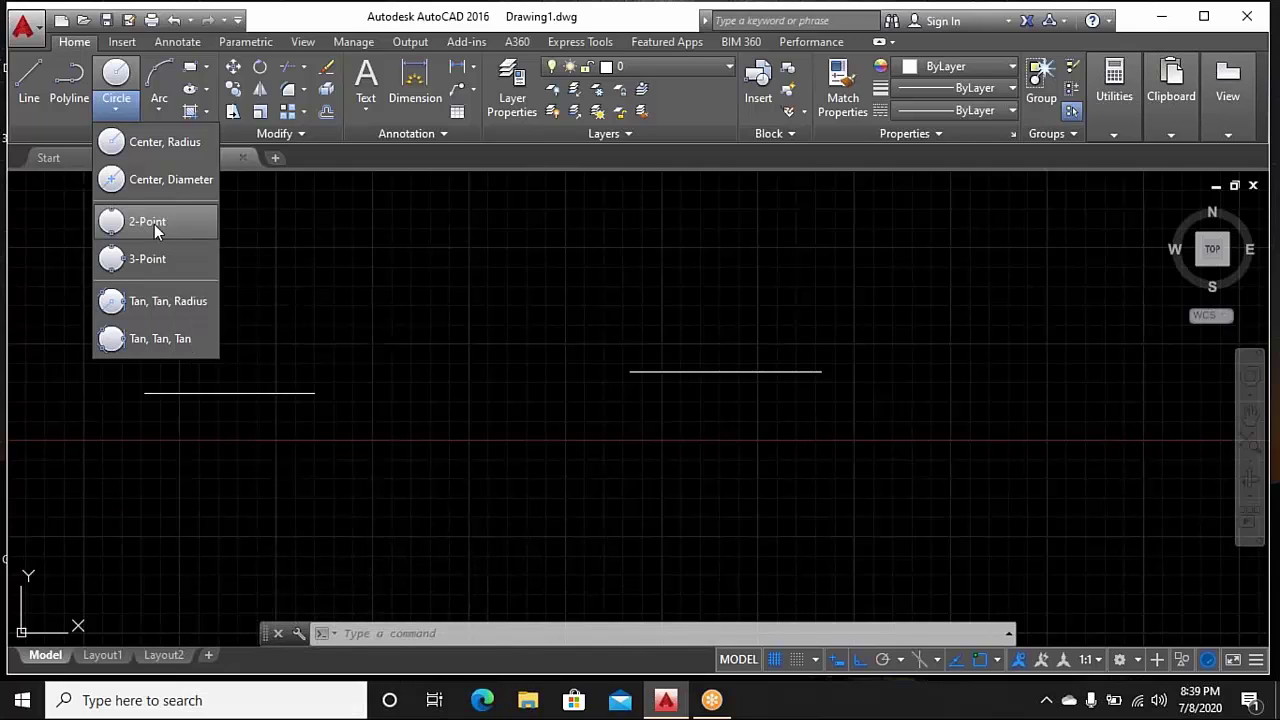
left_click(154, 224)
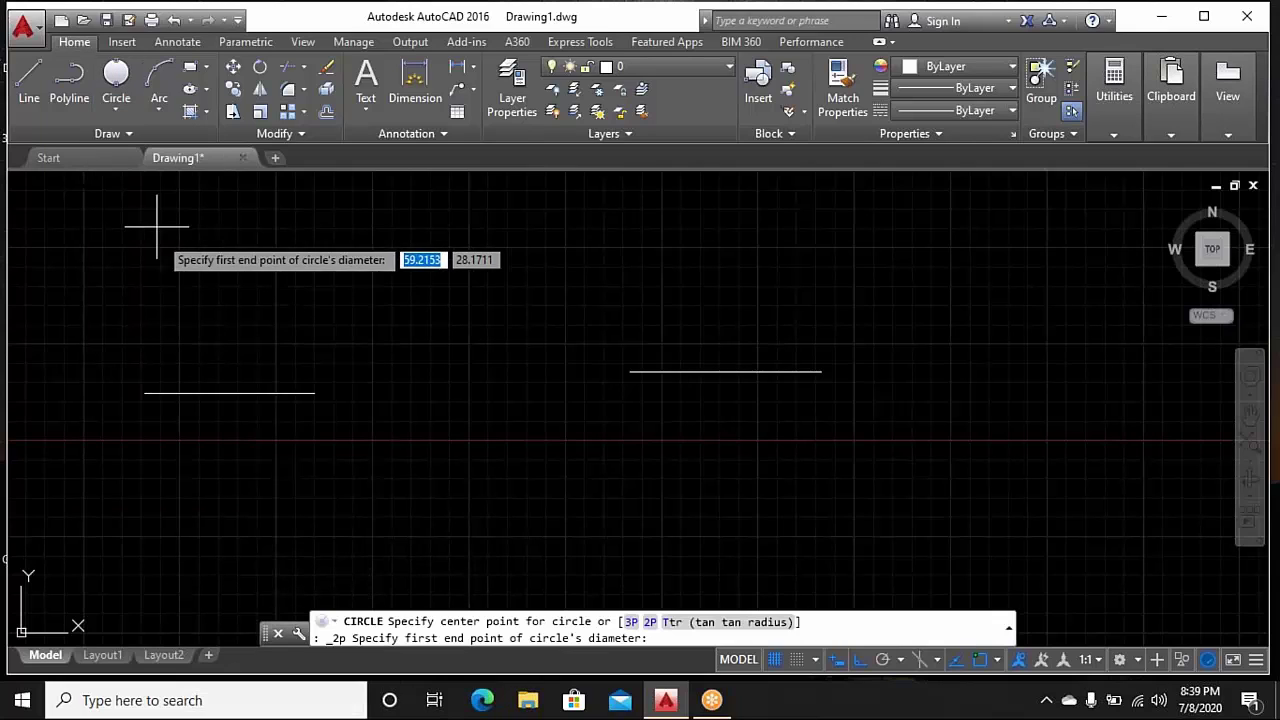
left_click(314, 393)
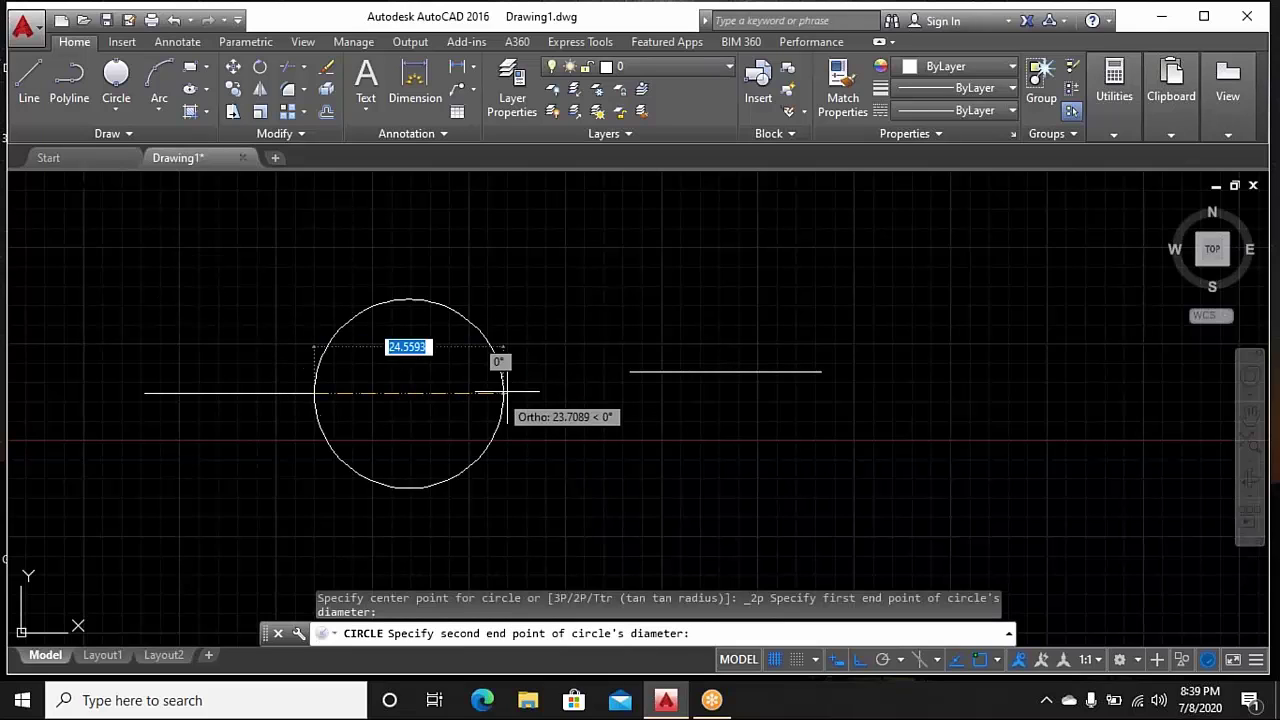
left_click(629, 385)
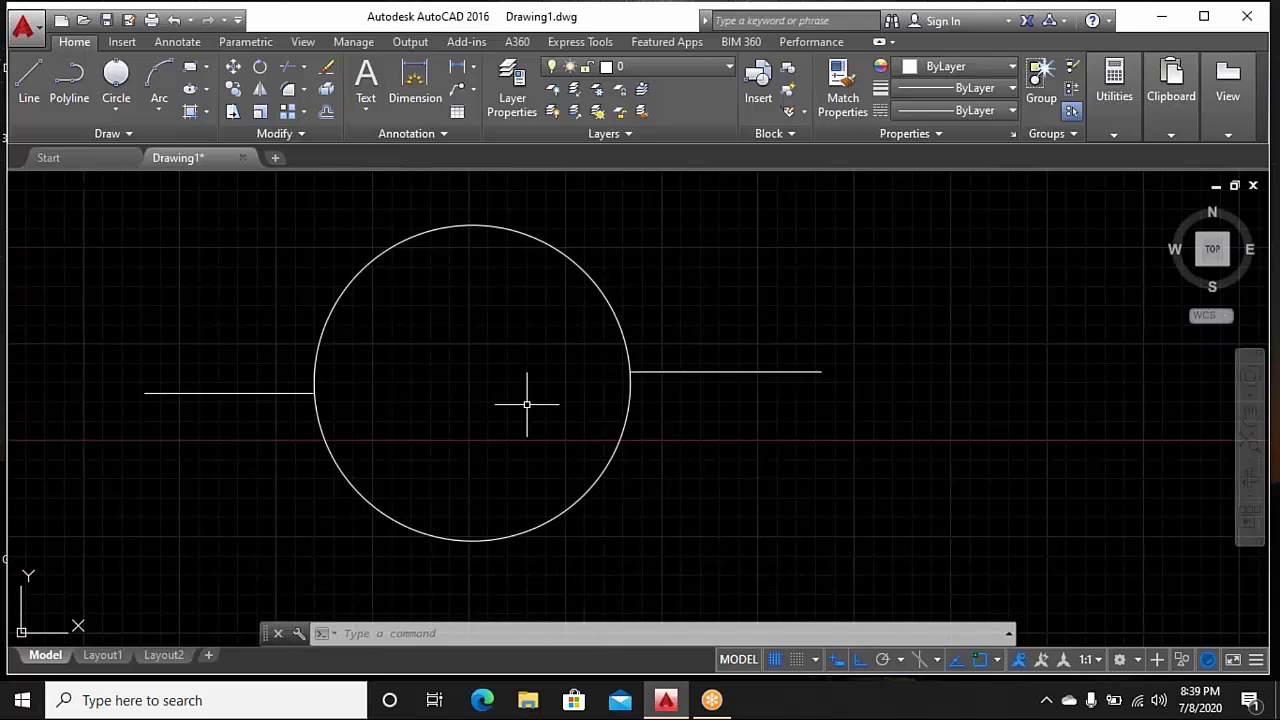
left_click(586, 271)
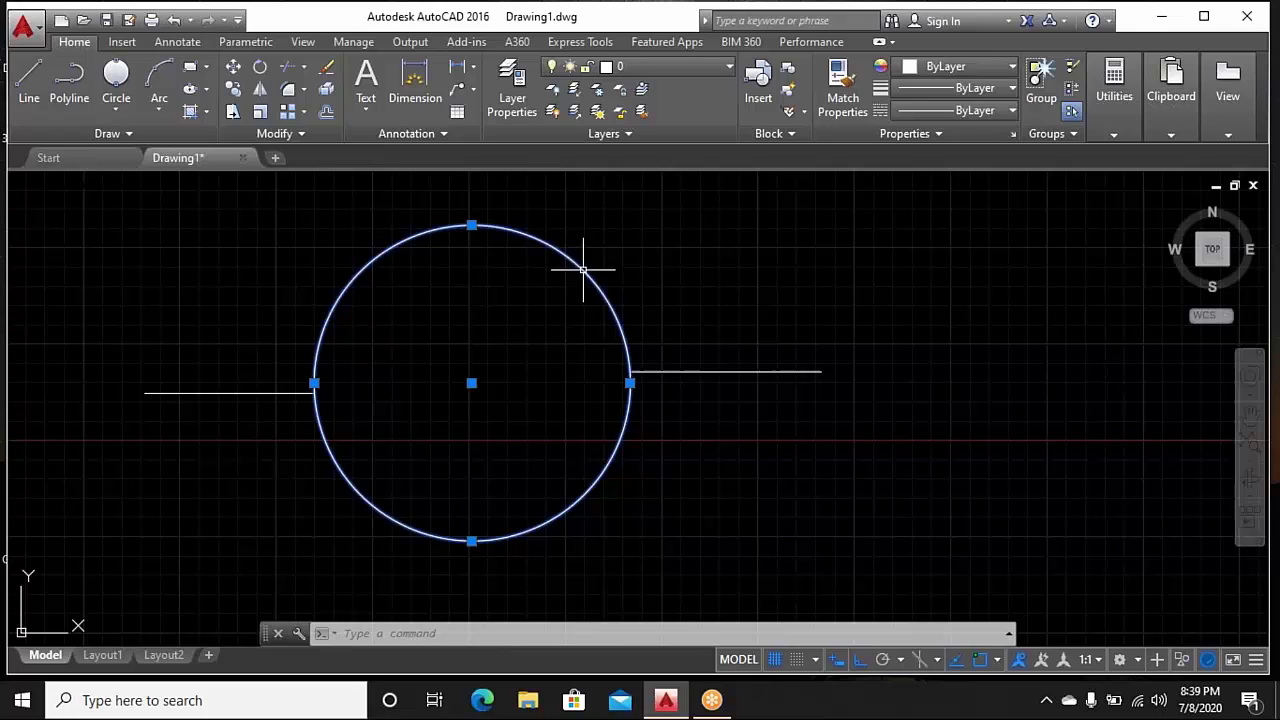
right_click(494, 289)
left_click(530, 339)
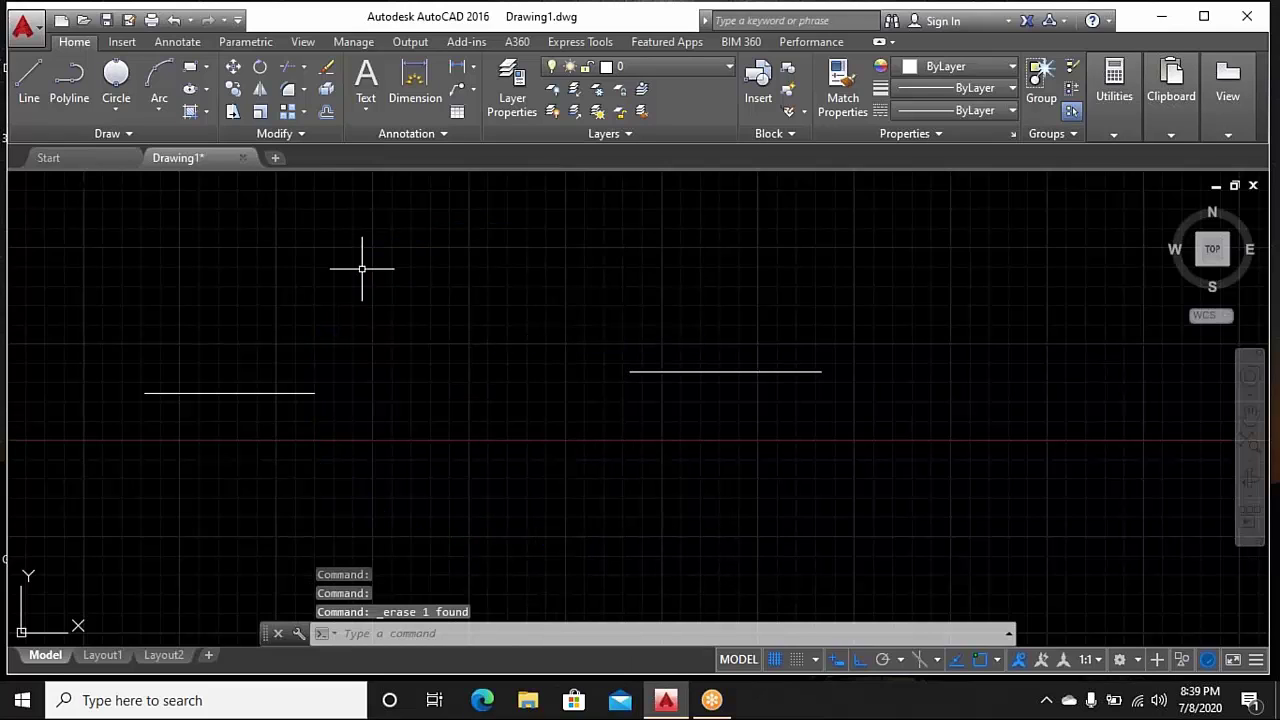
Draw a short vertical line below and between the two horizontal lines
left_click(116, 108)
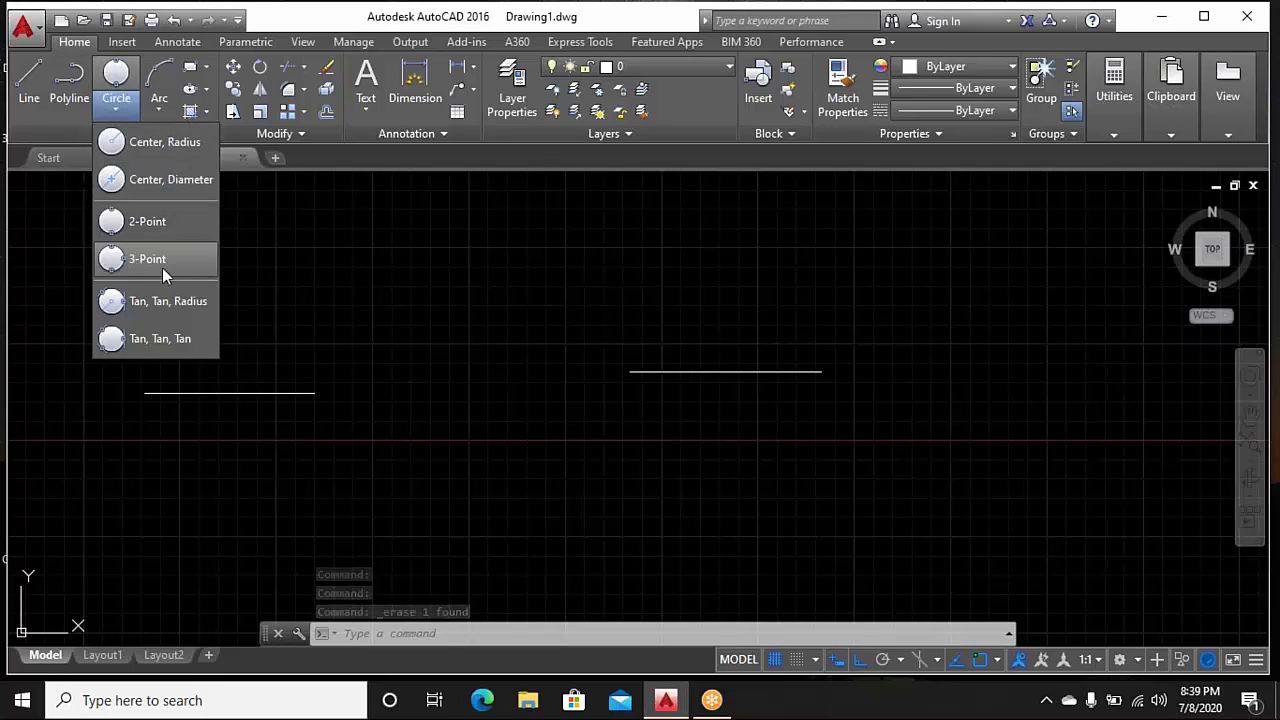
left_click(302, 241)
left_click(30, 92)
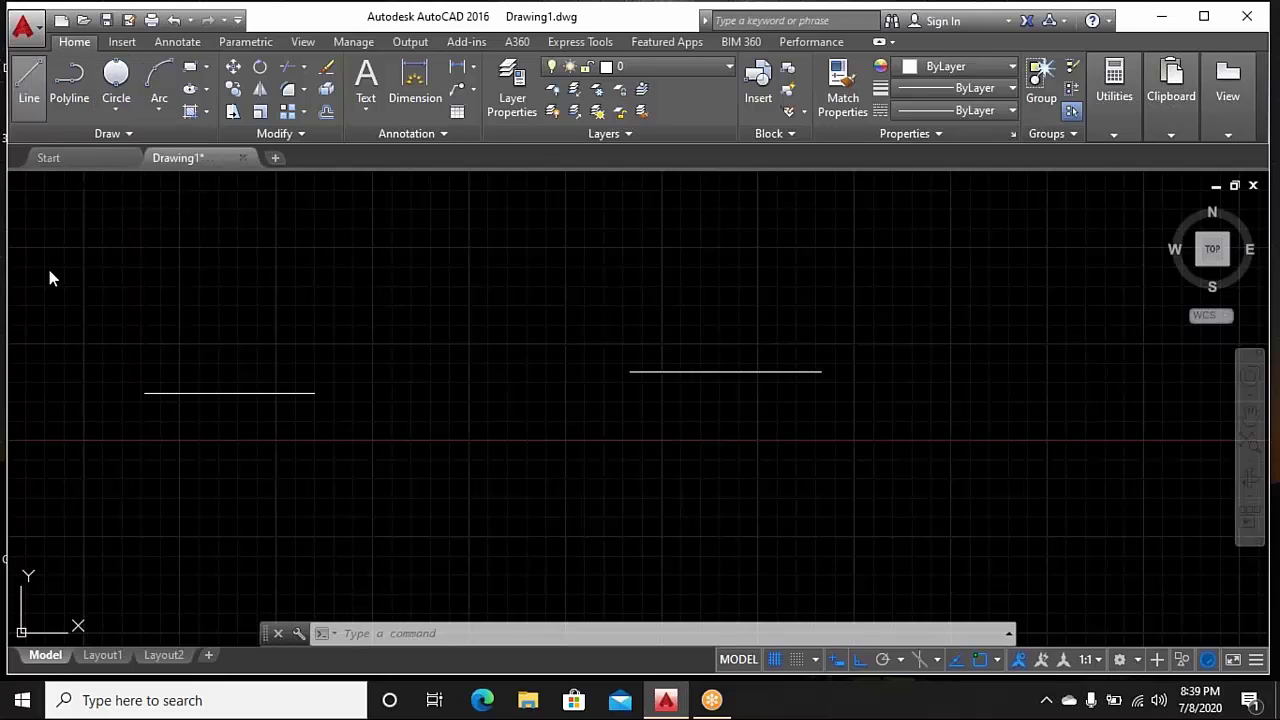
scroll(465, 393, "down", 2)
middle_click_drag(465, 393, 462, 319)
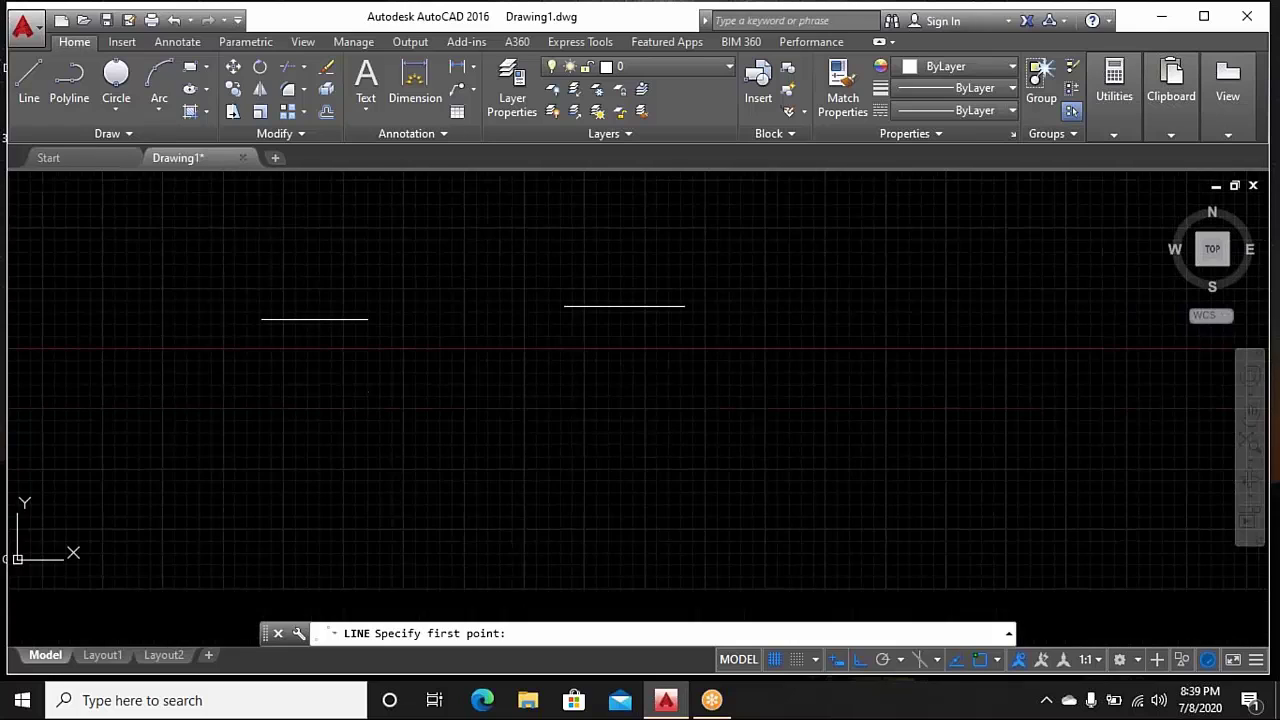
left_click(469, 513)
left_click(470, 410)
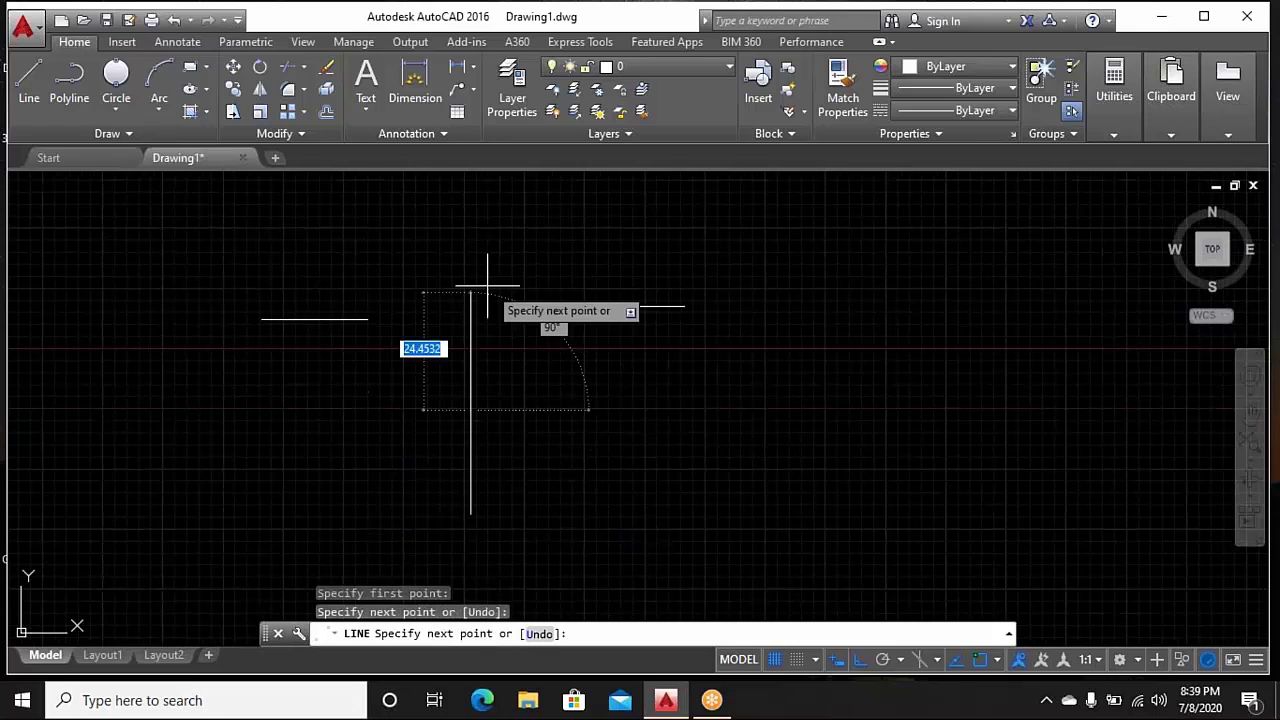
right_click(503, 285)
left_click(525, 295)
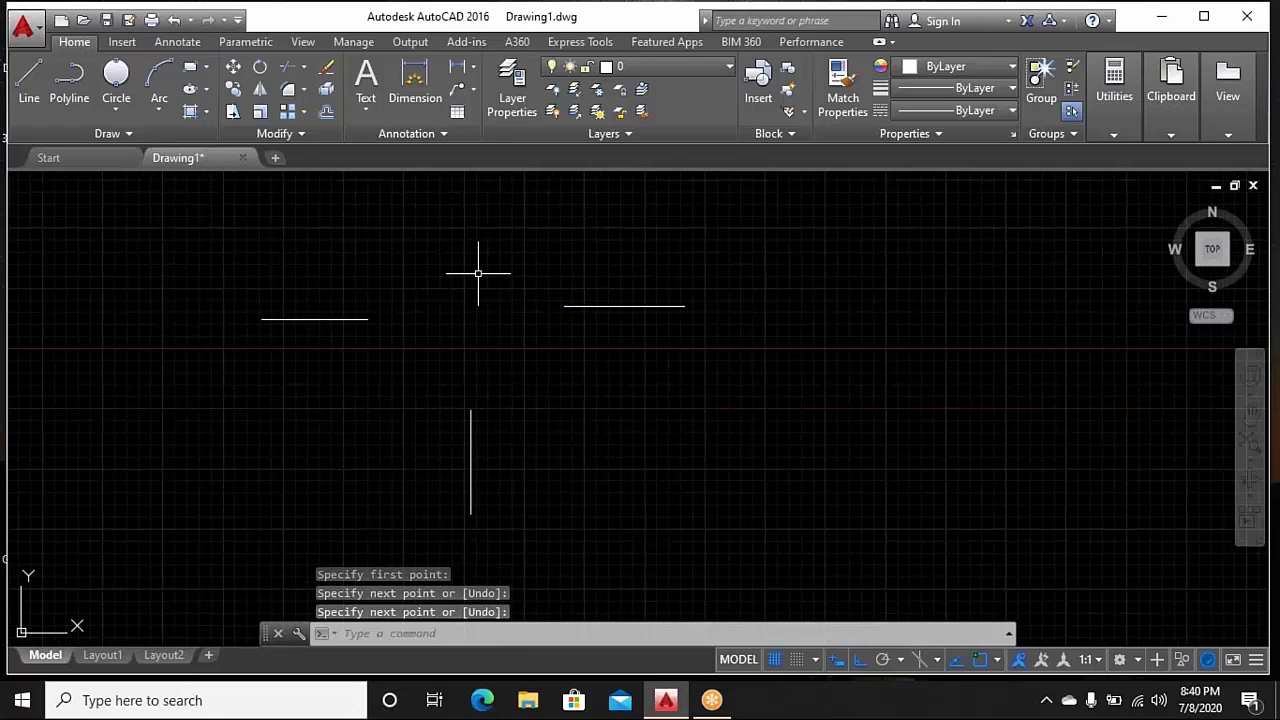
middle_click_drag(478, 272, 478, 312)
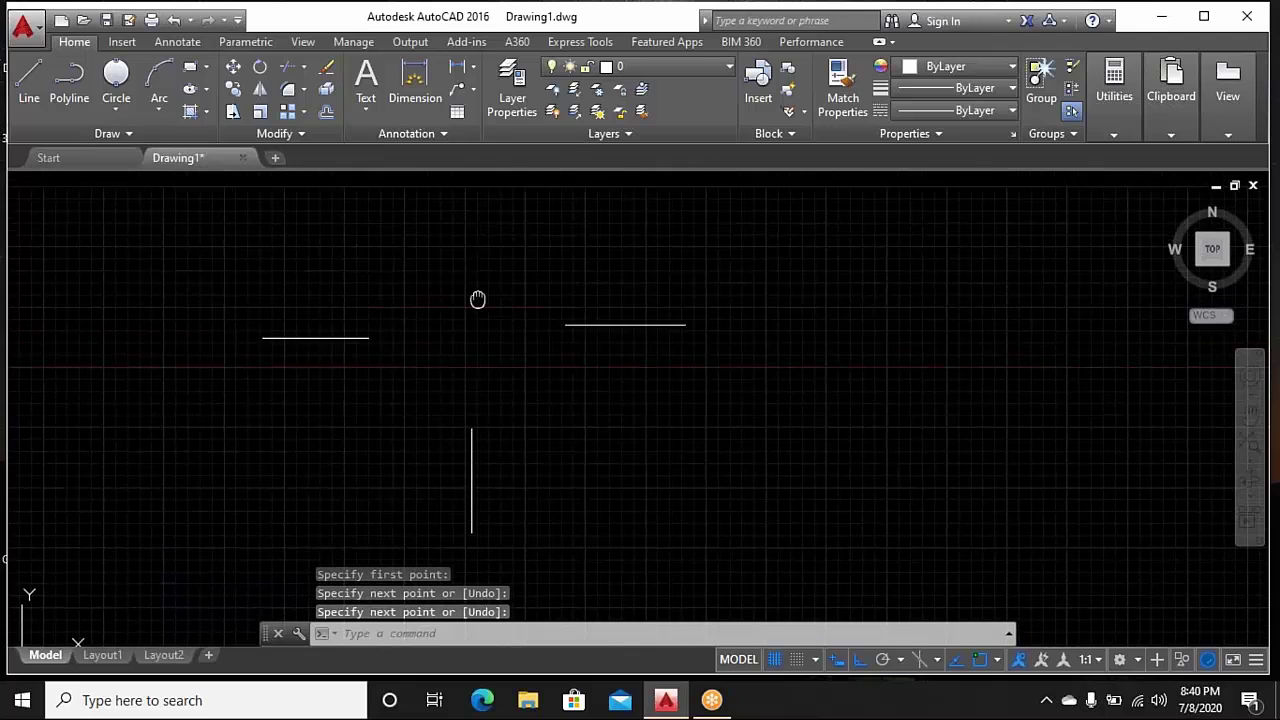
Draw a 3-Point circle through the left line's end, the vertical top, and the right line's end
left_click(125, 109)
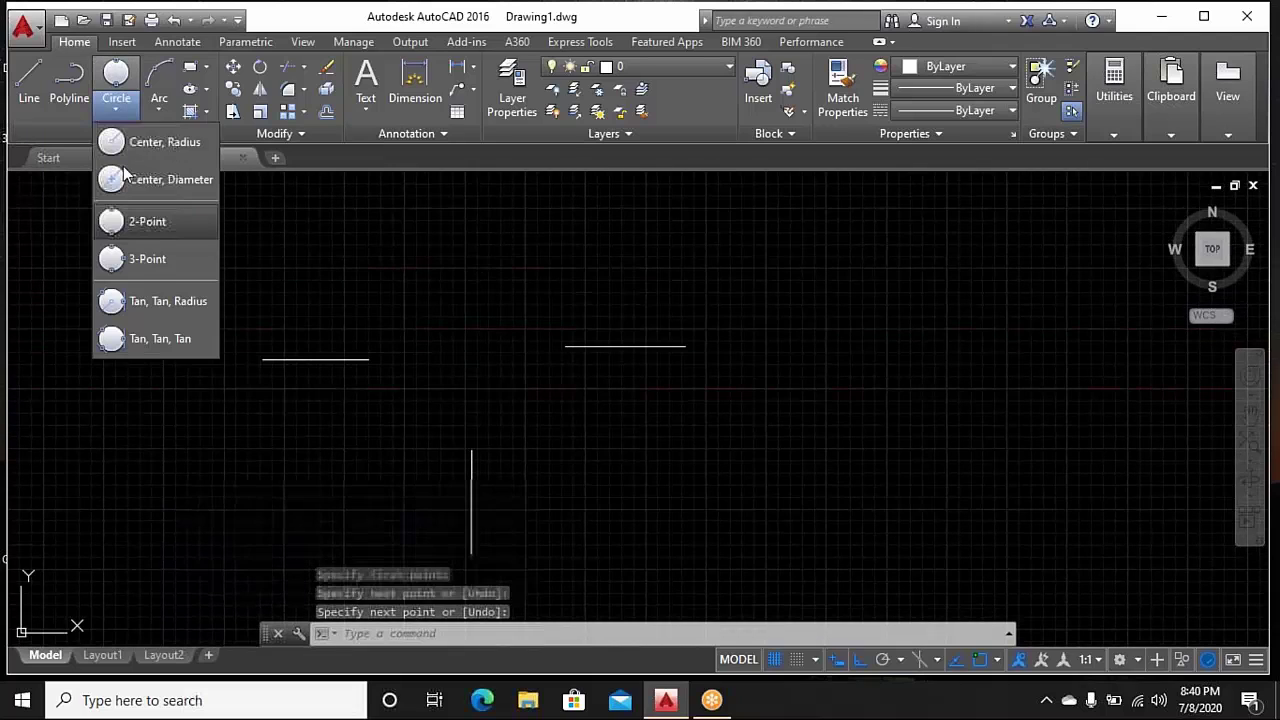
left_click(153, 264)
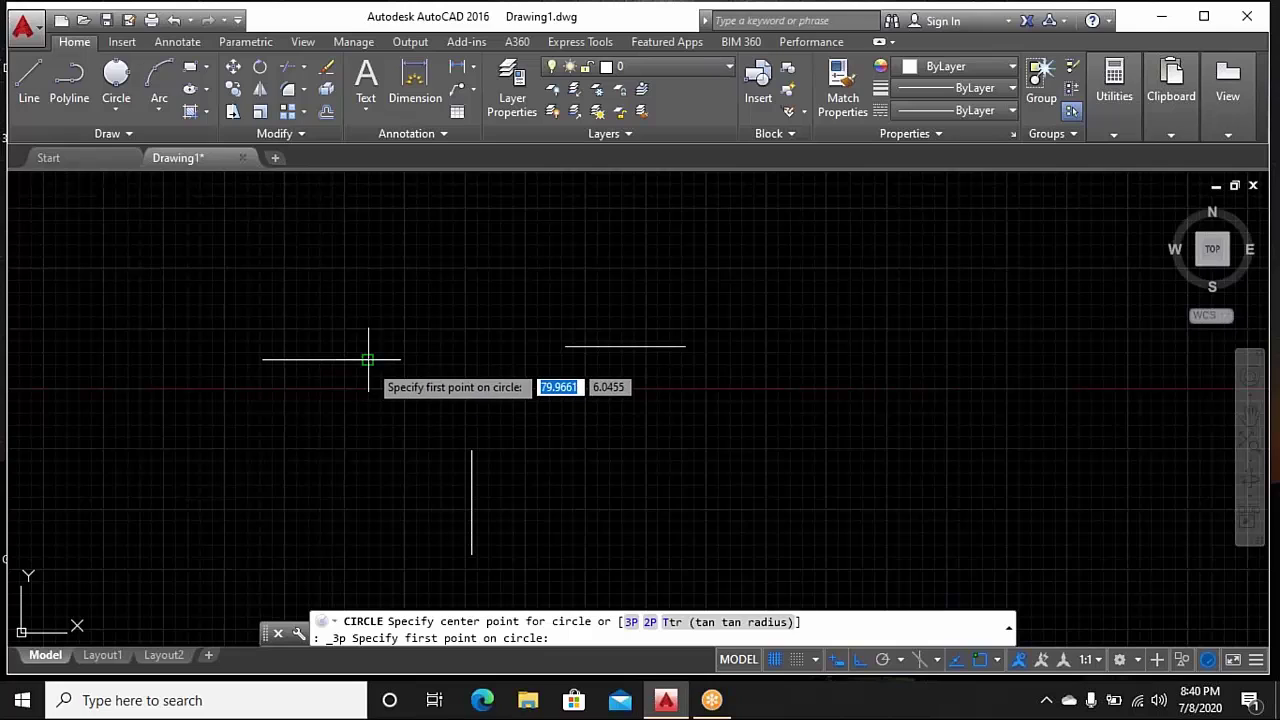
left_click(366, 359)
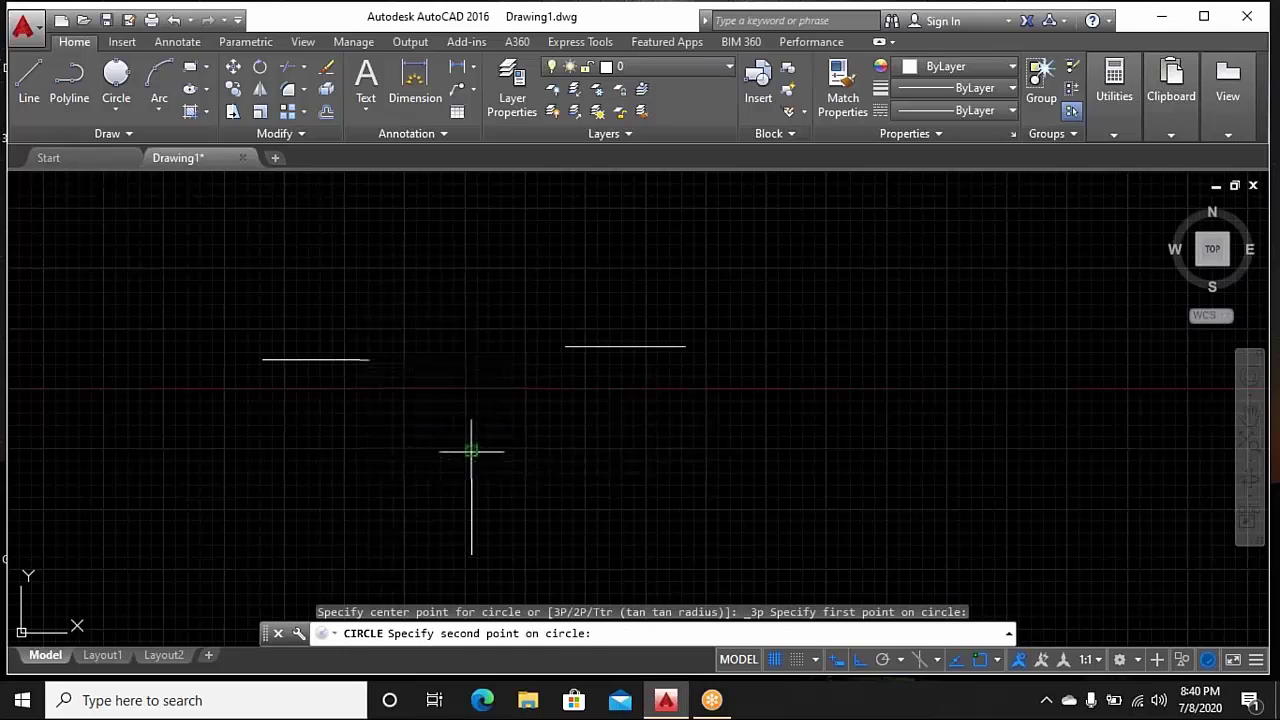
left_click(472, 451)
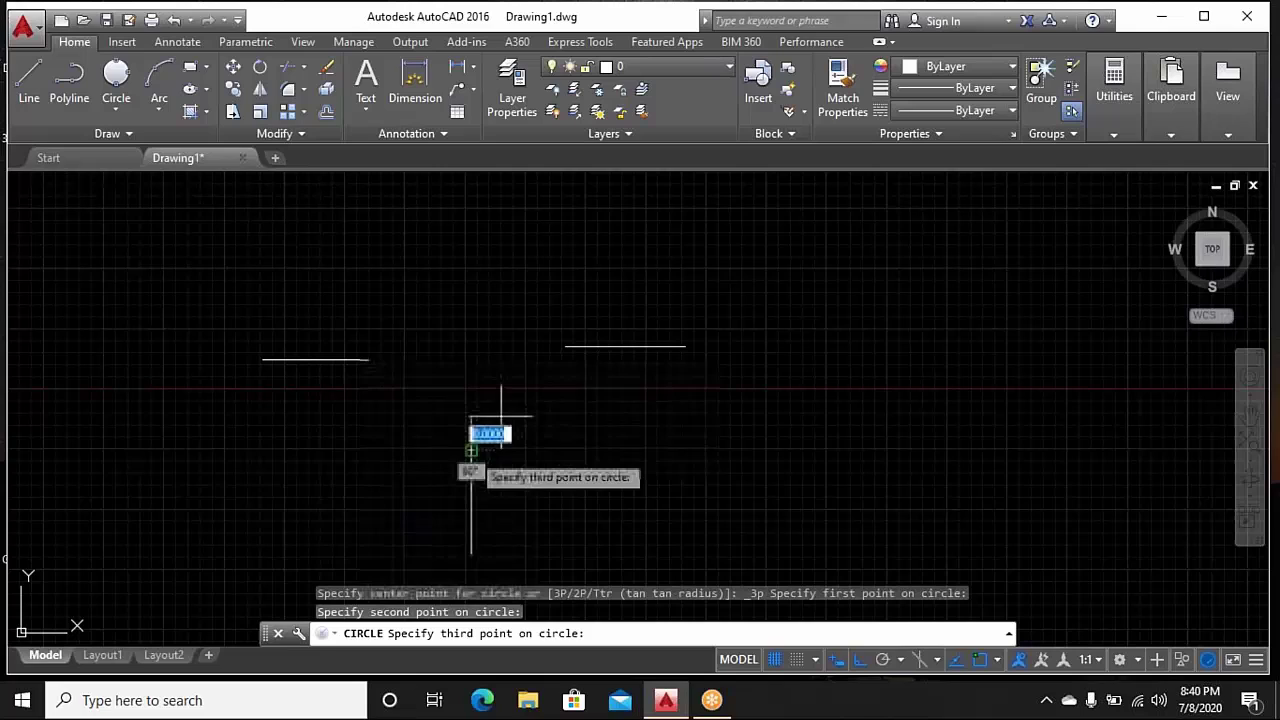
left_click(565, 347)
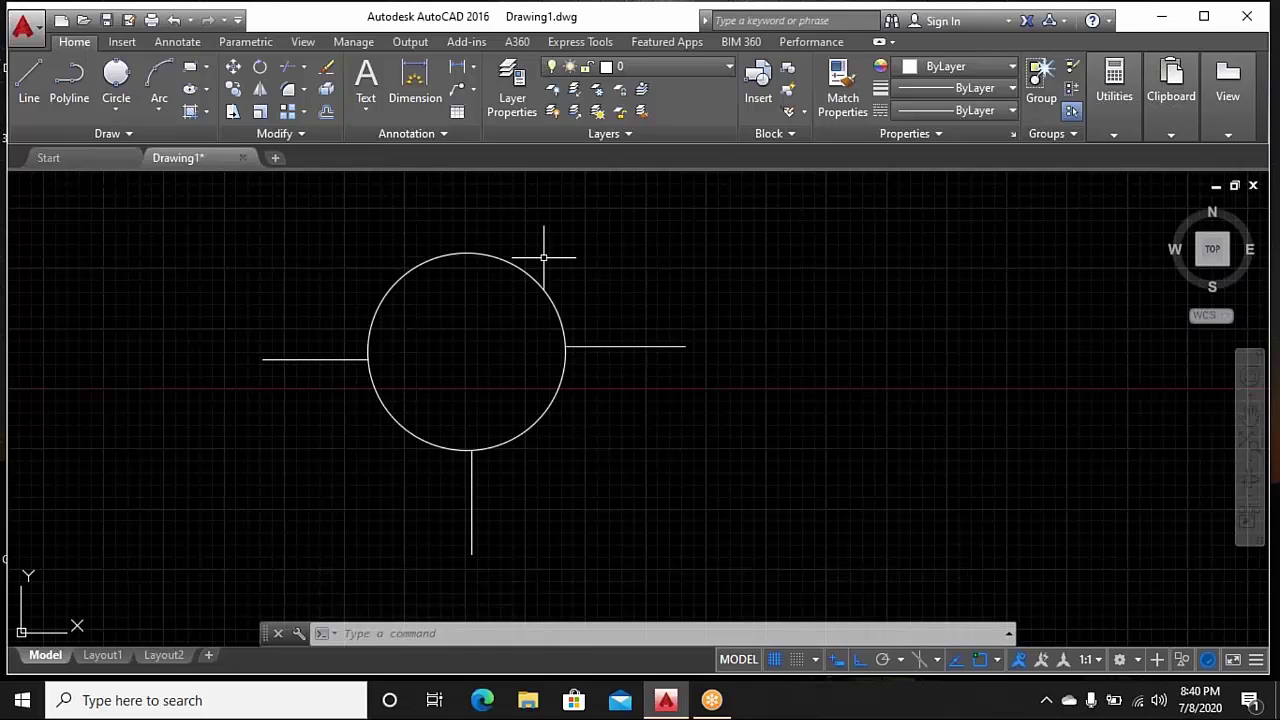
Select the three-point circle and erase it
middle_click_drag(543, 262, 610, 272)
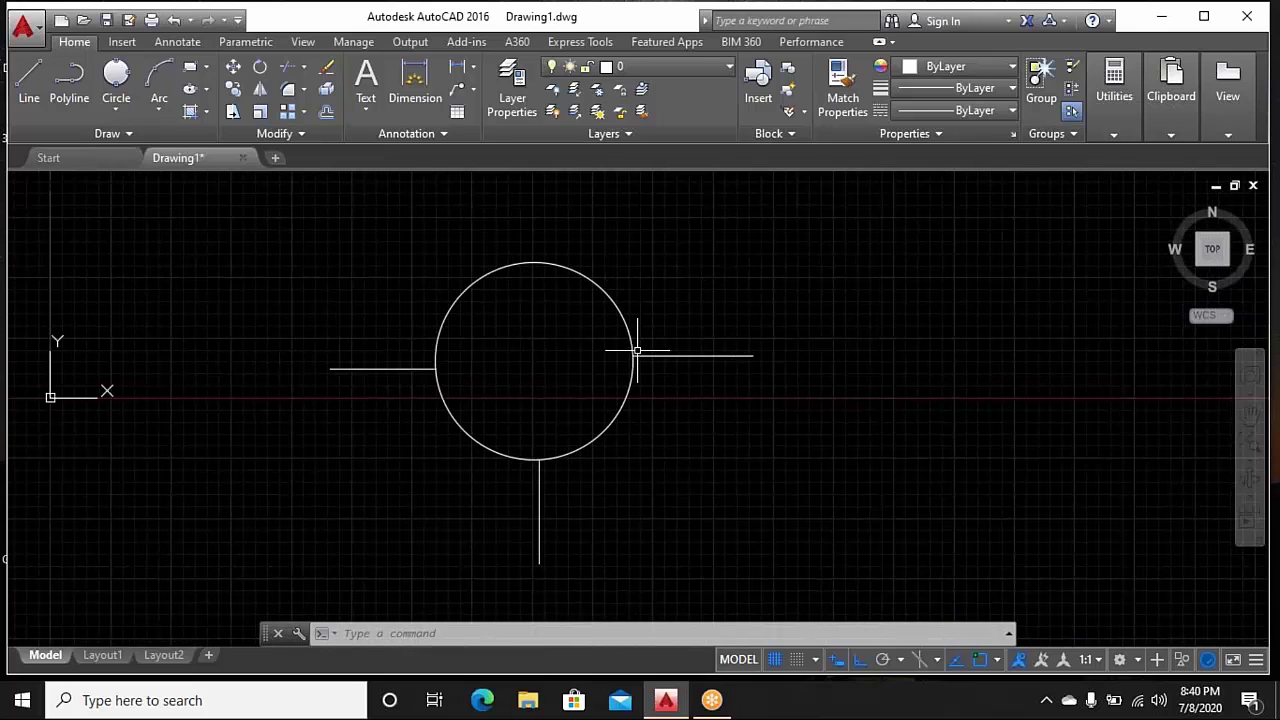
left_click(624, 262)
left_click(566, 288)
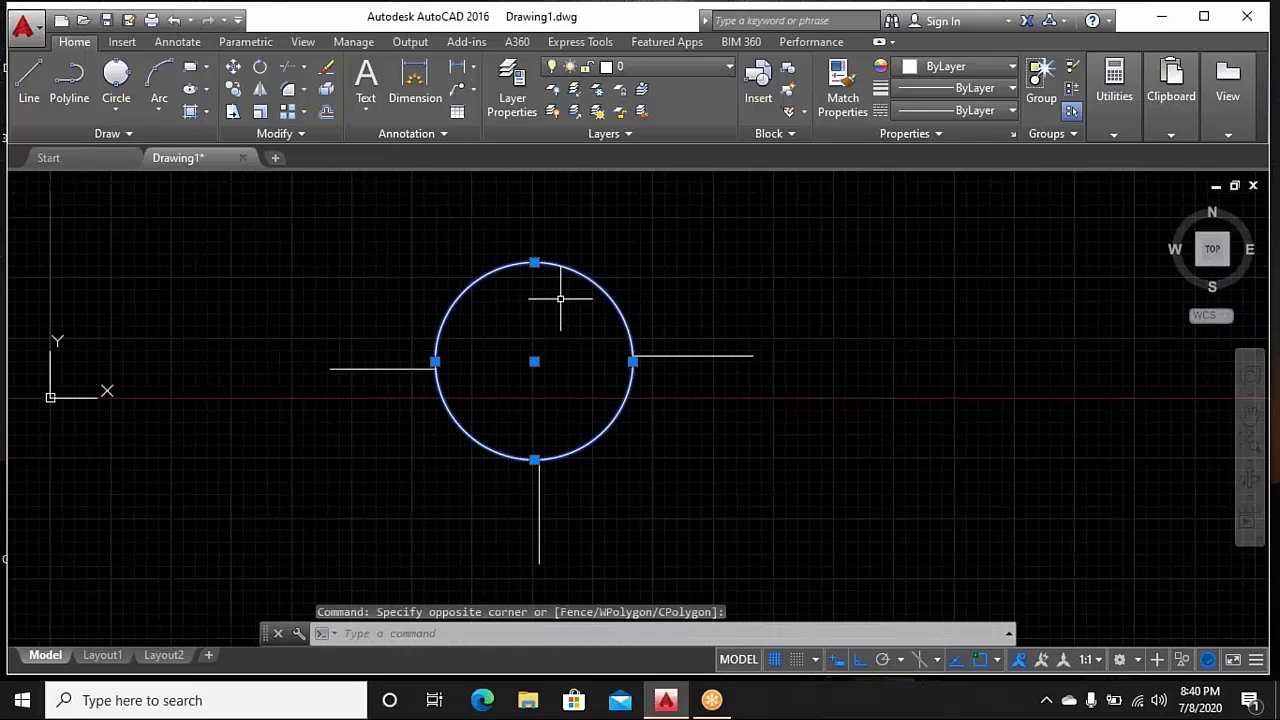
right_click(562, 288)
left_click(602, 337)
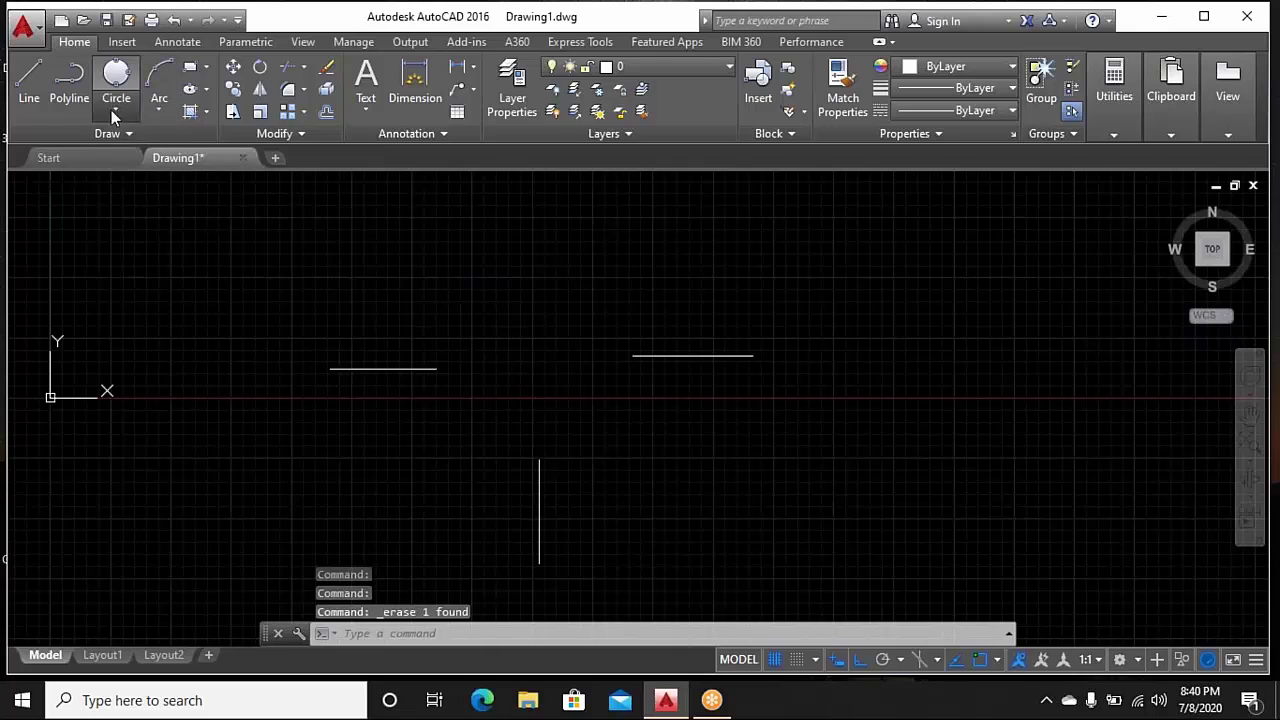
left_click(117, 108)
left_click(149, 158)
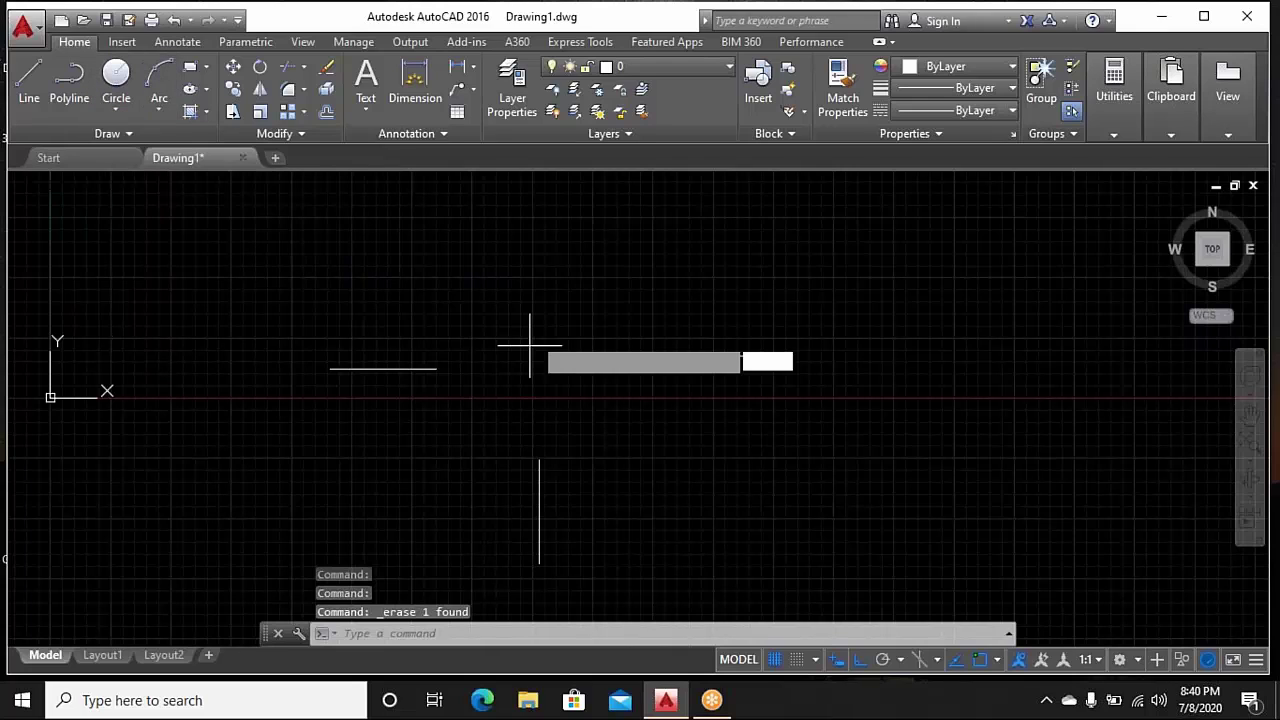
left_click(525, 363)
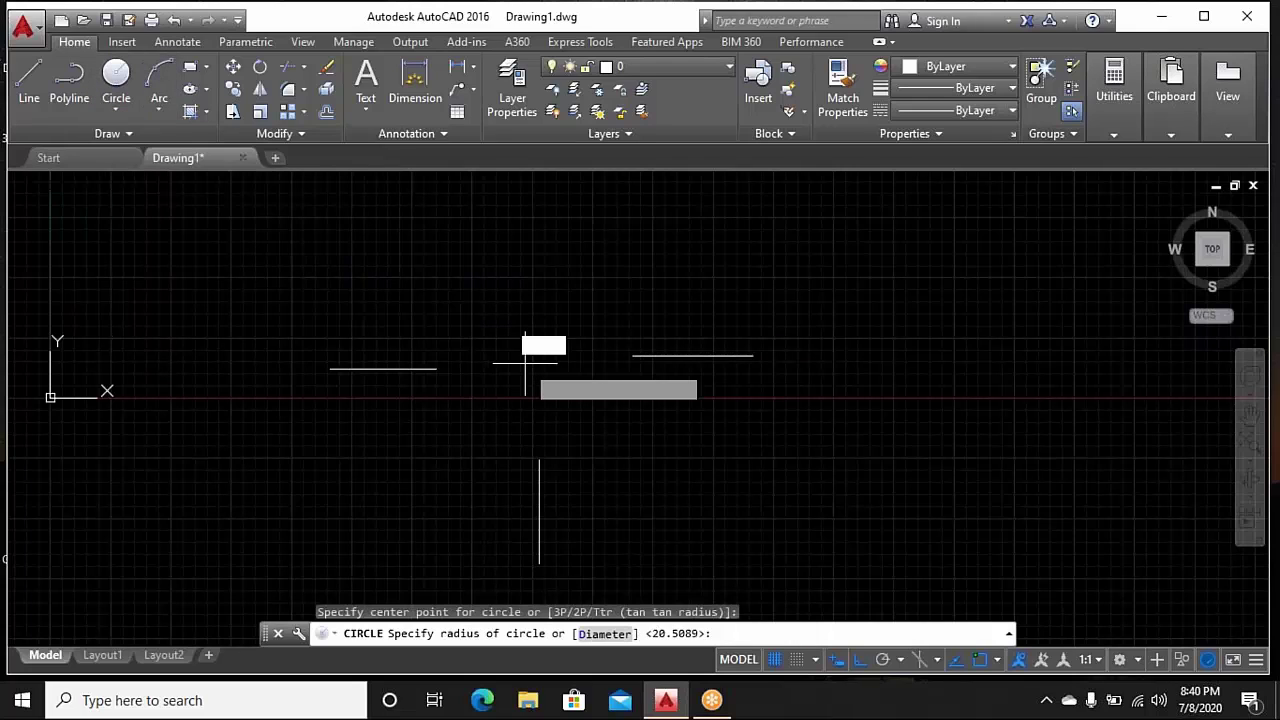
left_click(539, 460)
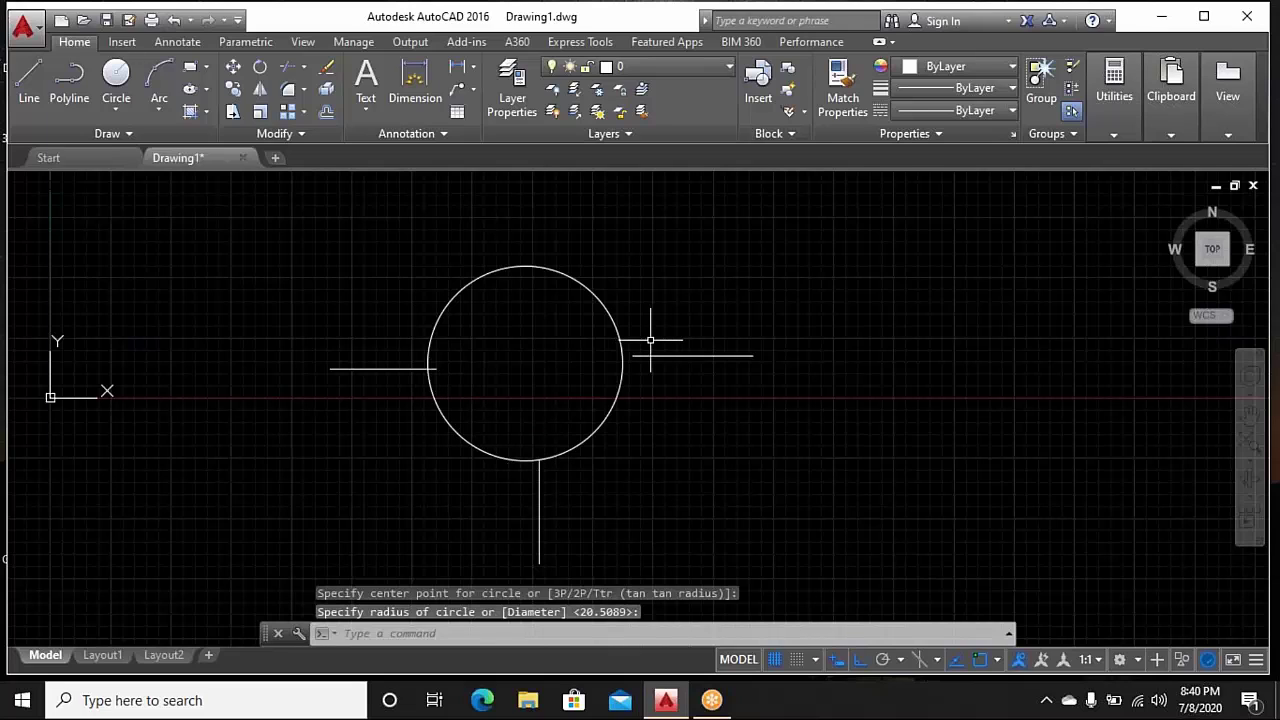
left_click(633, 274)
left_click(545, 312)
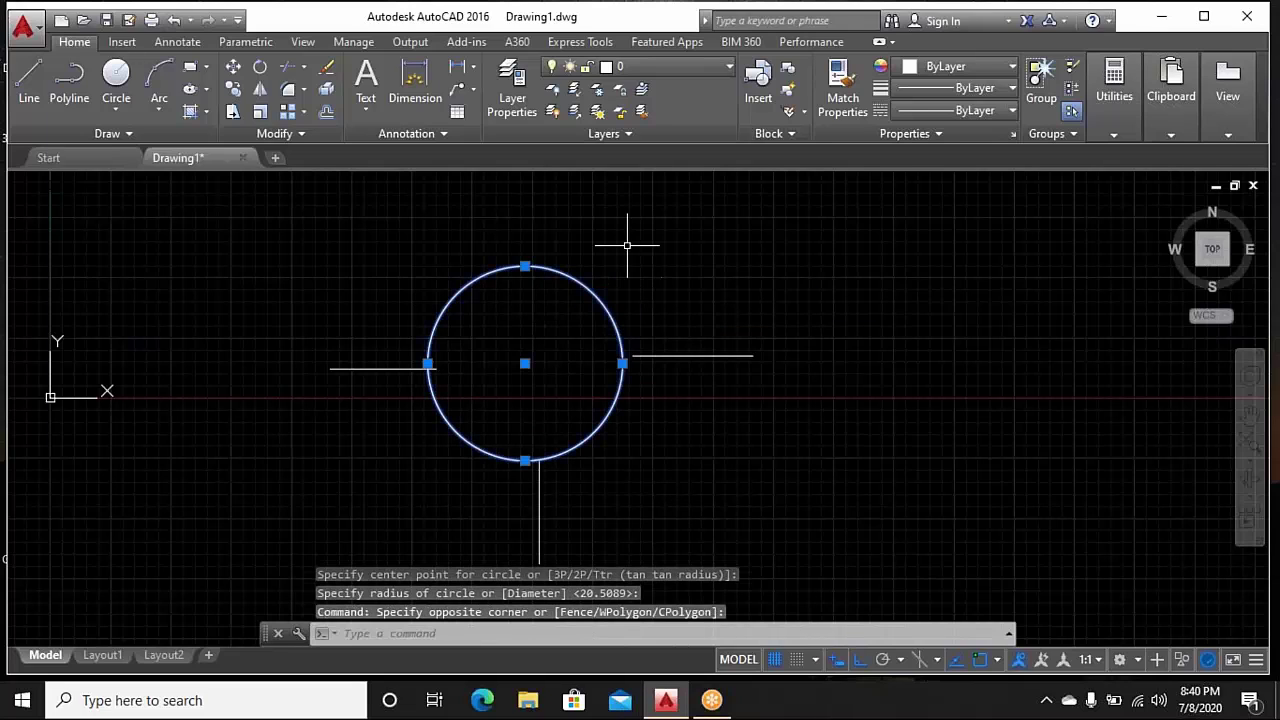
right_click(628, 228)
left_click(672, 339)
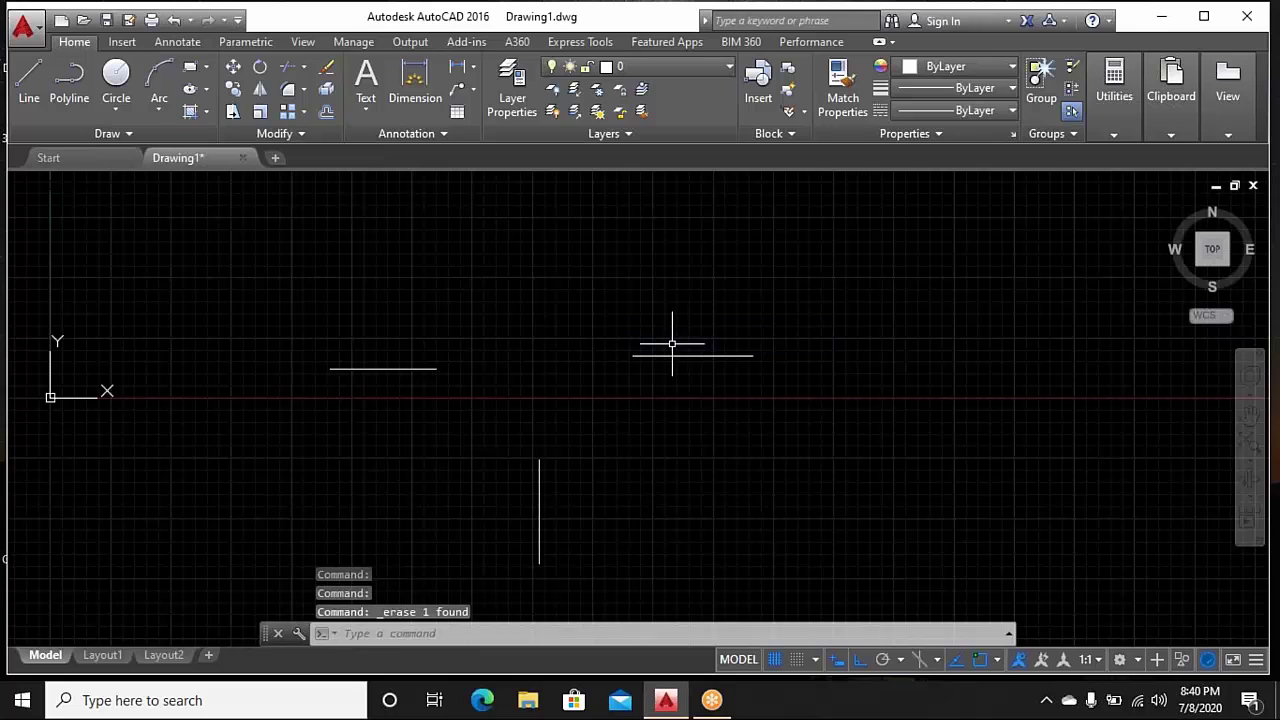
mouse_move(668, 343)
middle_mouse_down()
mouse_move(600, 323)
mouse_move(257, 300)
middle_mouse_up()
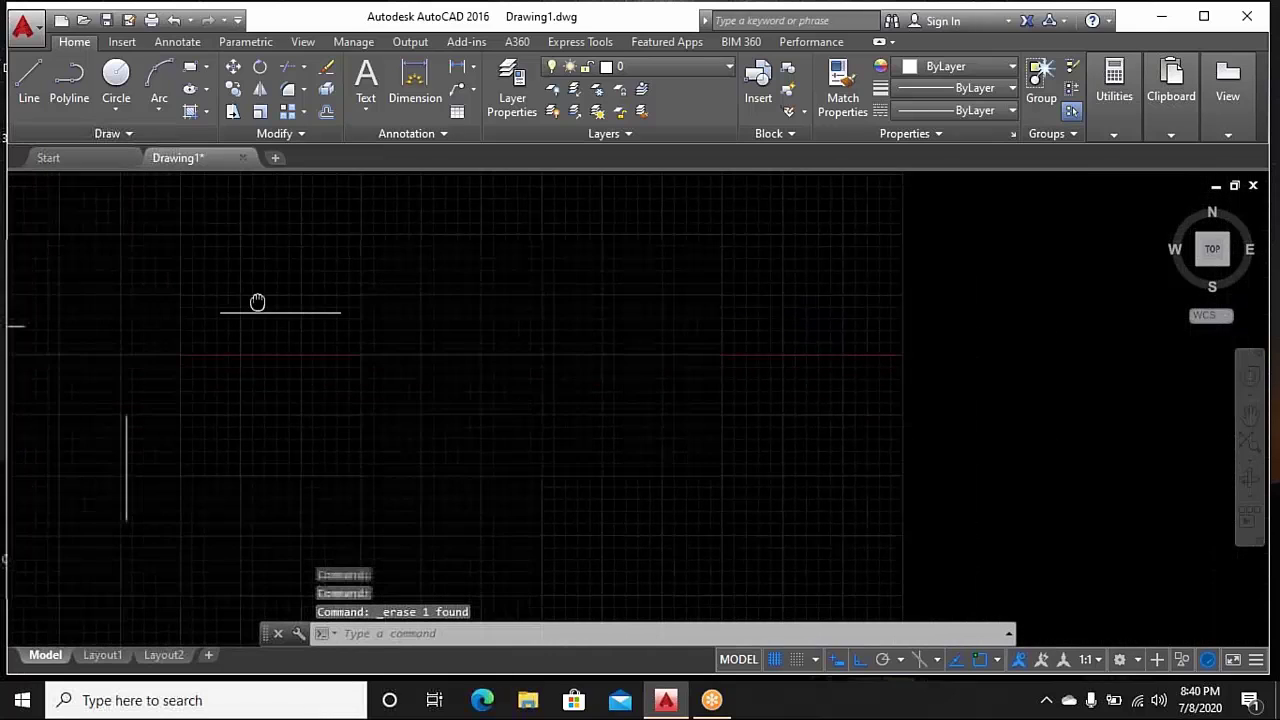
left_click(123, 109)
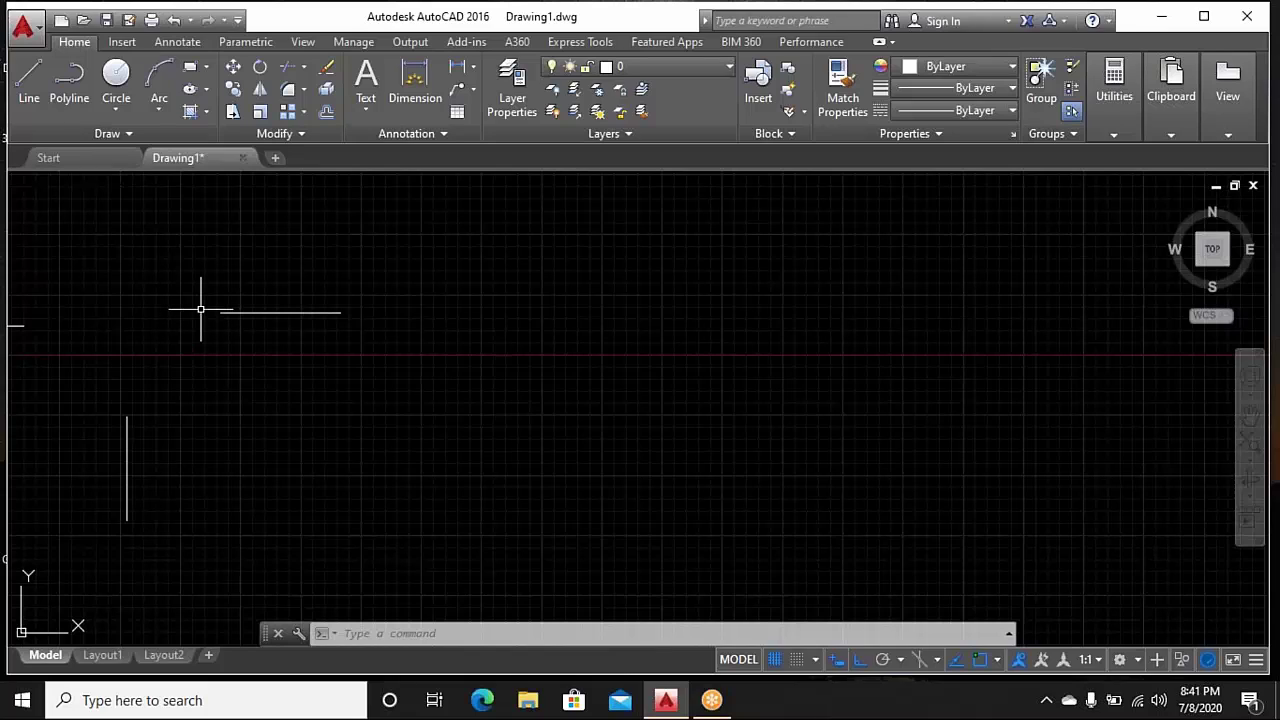
Draw centre-radius circles side by side, the right one slightly larger
left_click(114, 106)
left_click(108, 138)
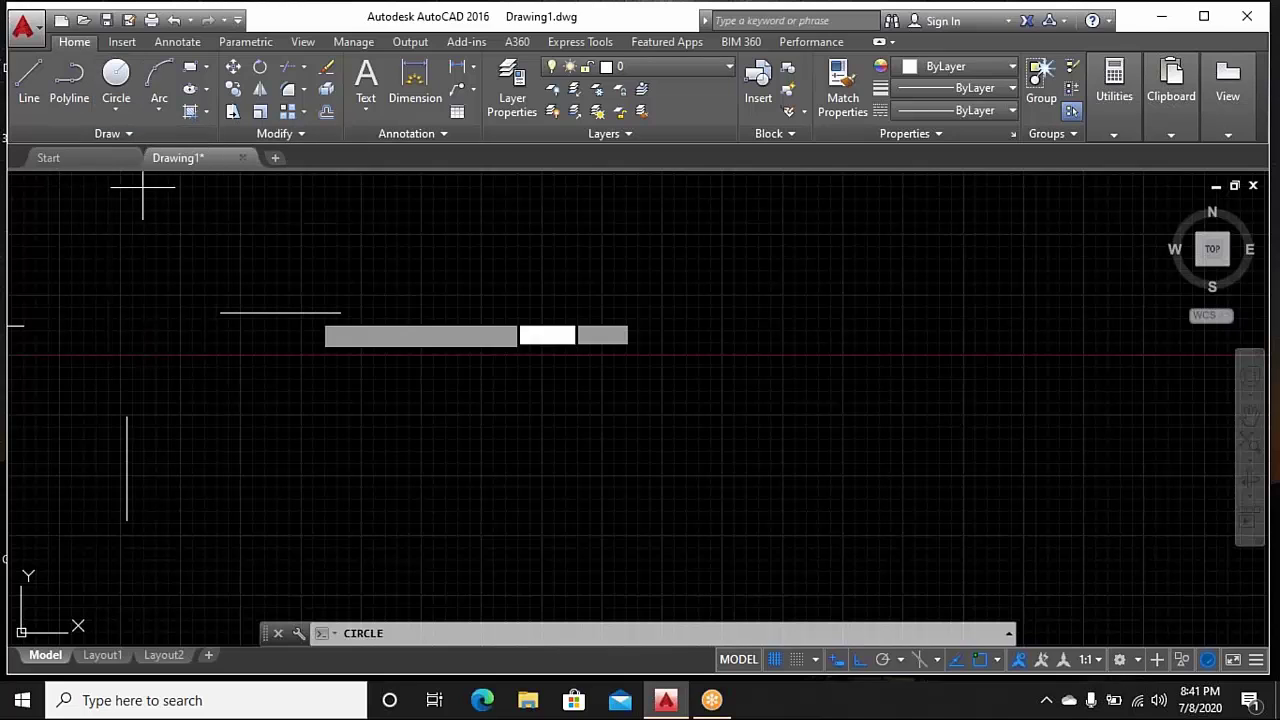
left_click(479, 416)
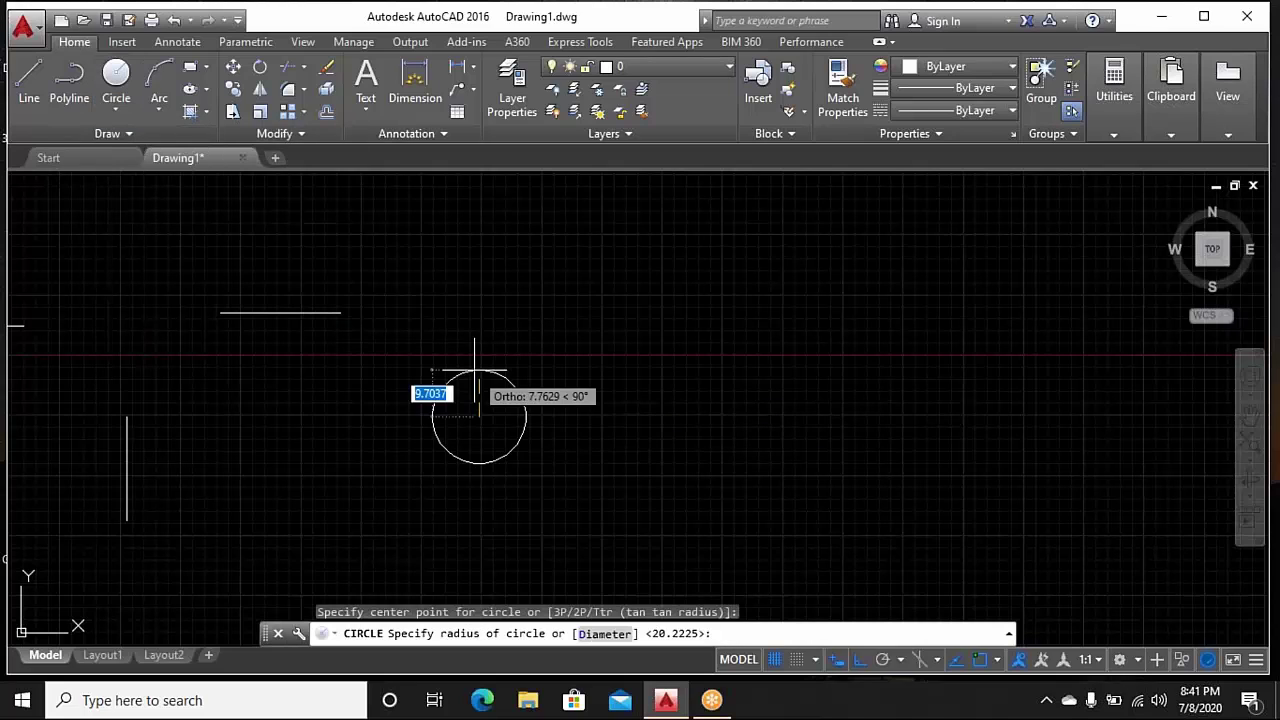
left_click(481, 368)
right_click(583, 353)
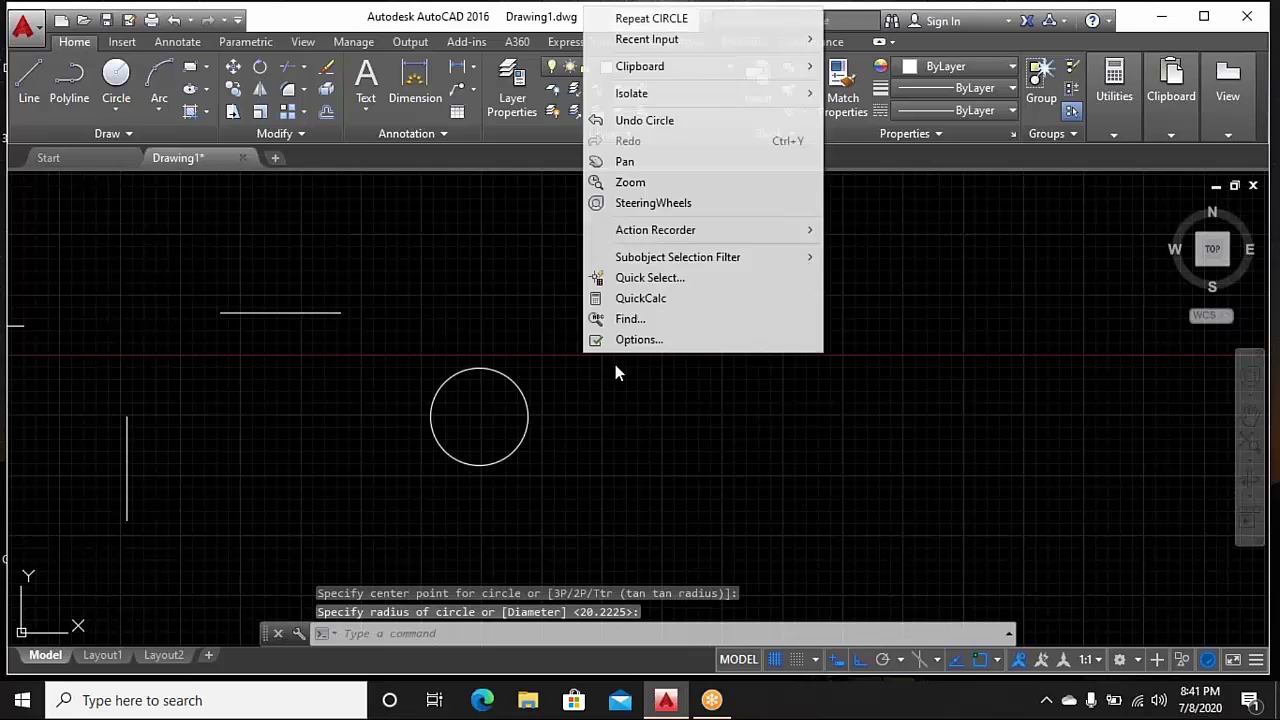
left_click(640, 18)
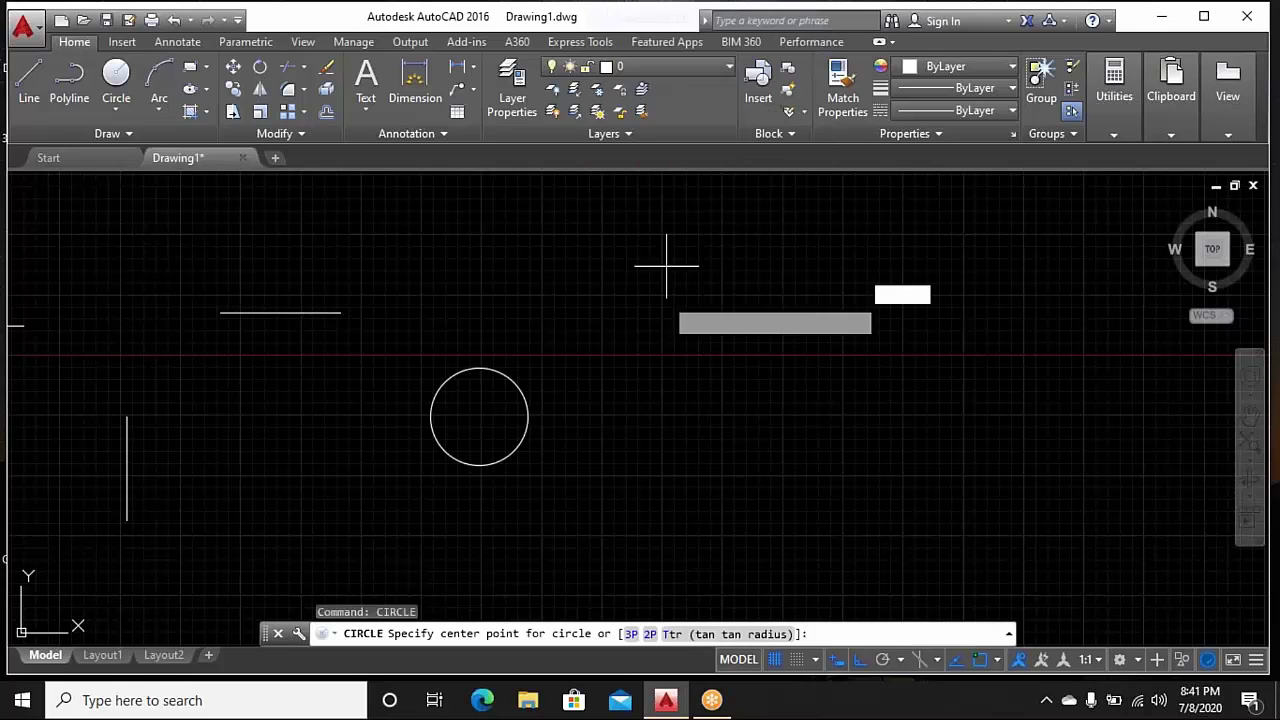
left_click(644, 420)
left_click(644, 362)
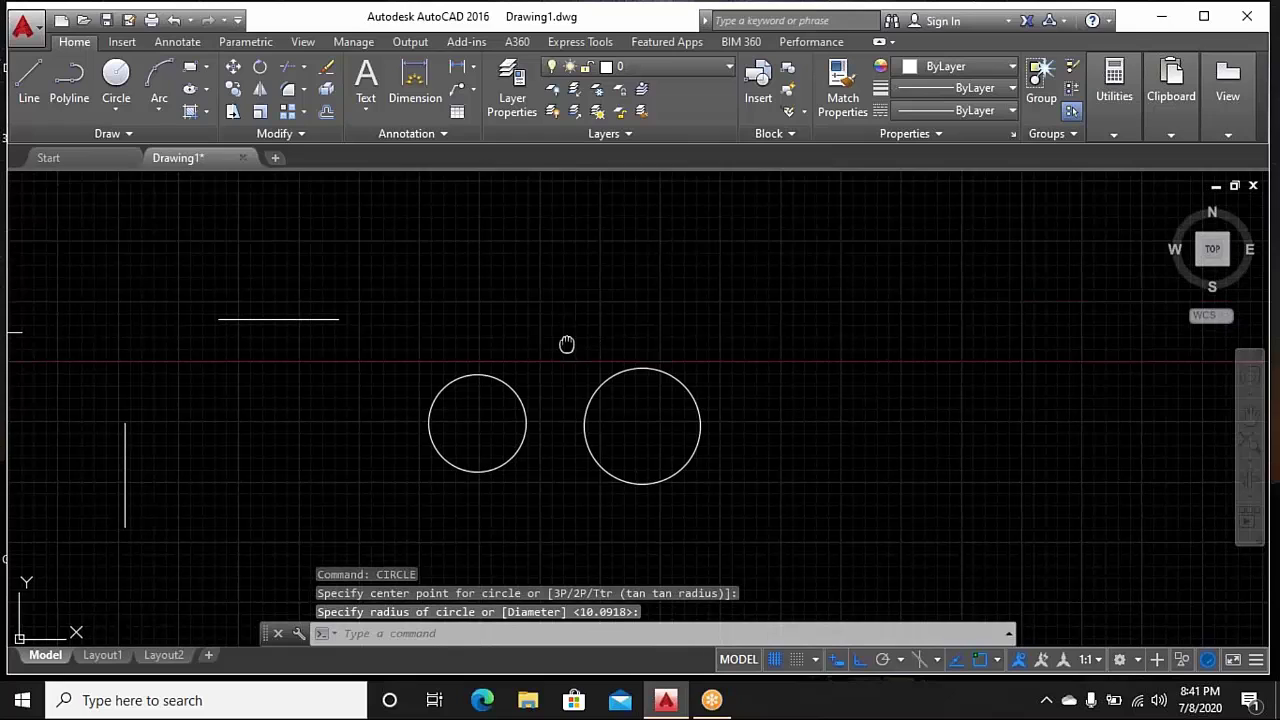
scroll(528, 391, "up", 2)
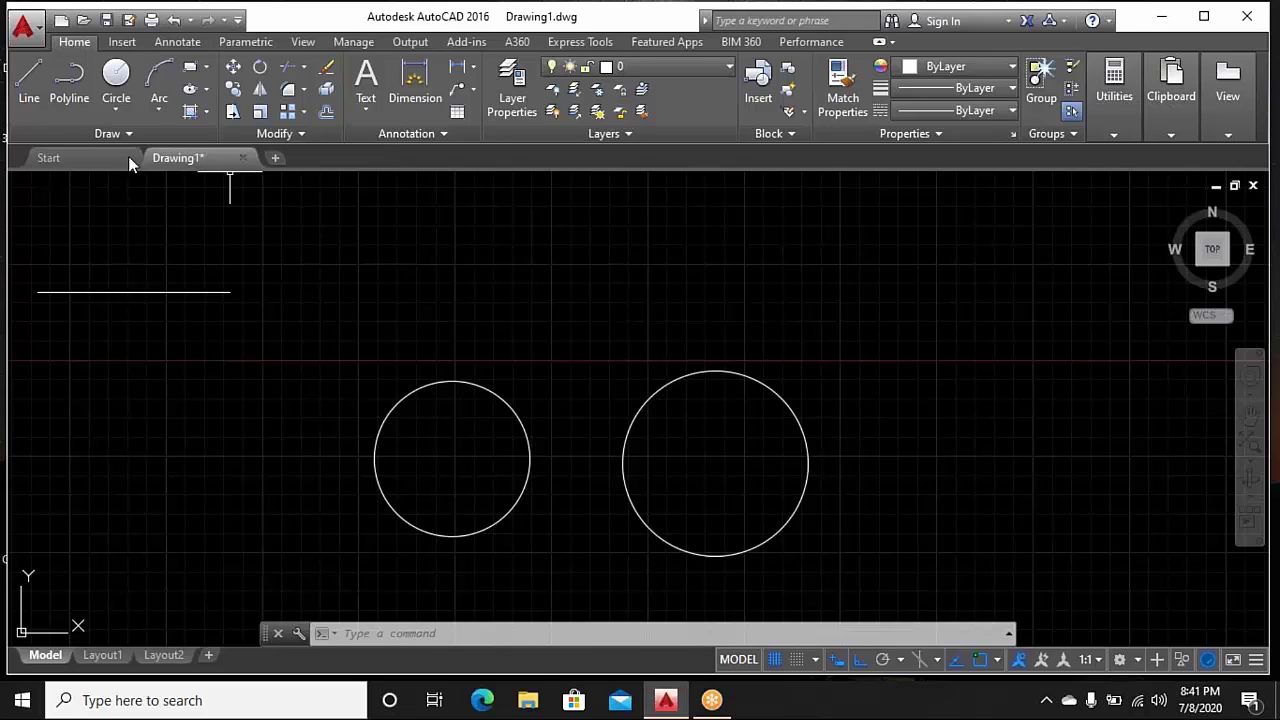
Draw a radius-14 Tan, Tan, Radius circle touching the left and right circles
left_click(118, 108)
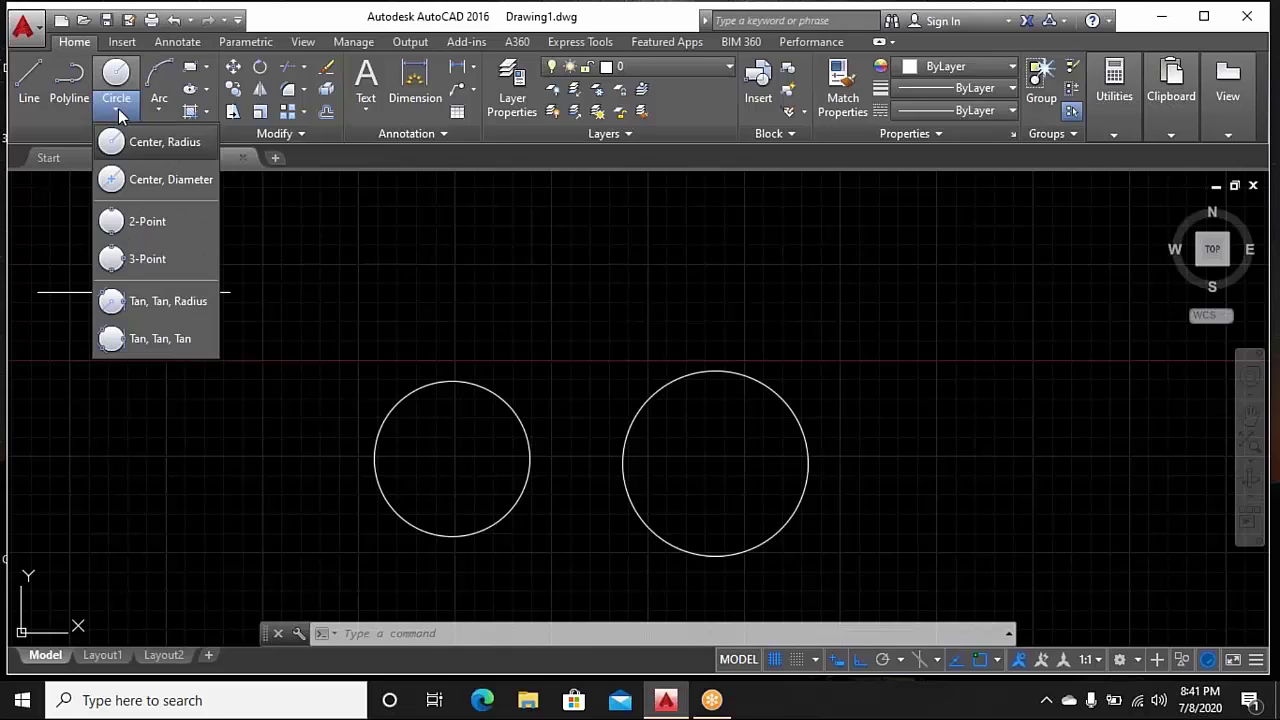
left_click(168, 303)
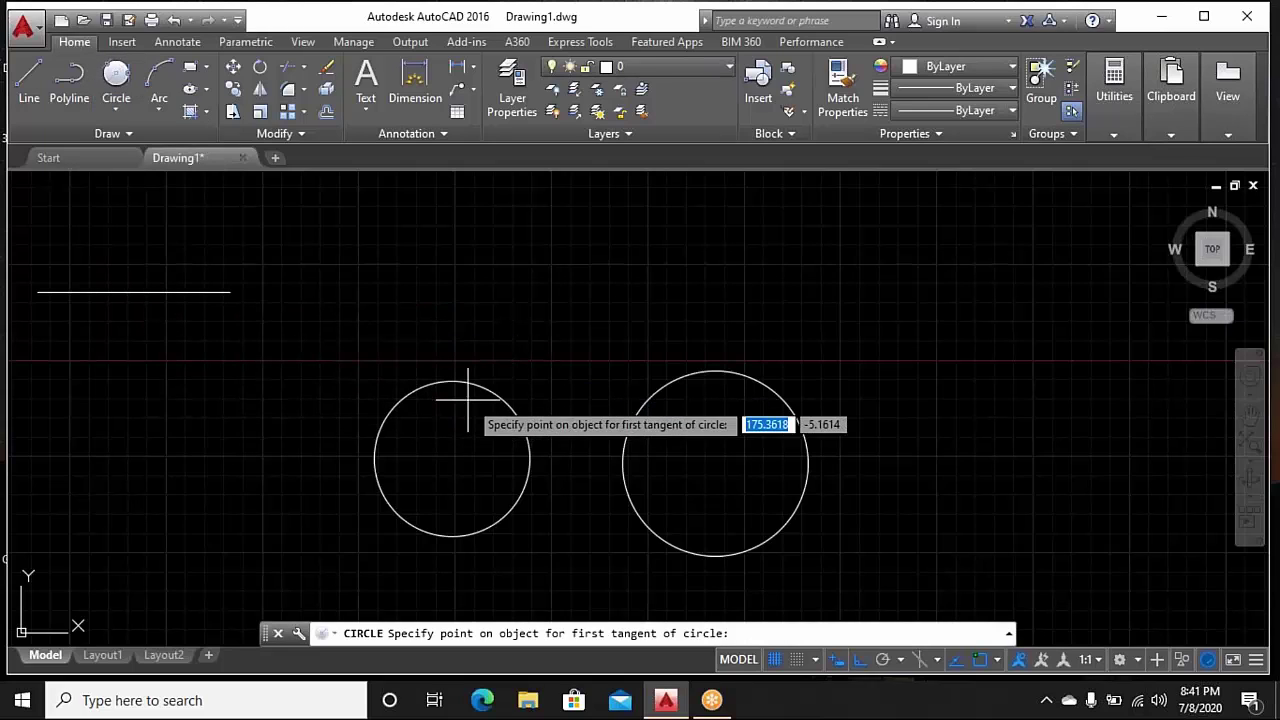
left_click(508, 403)
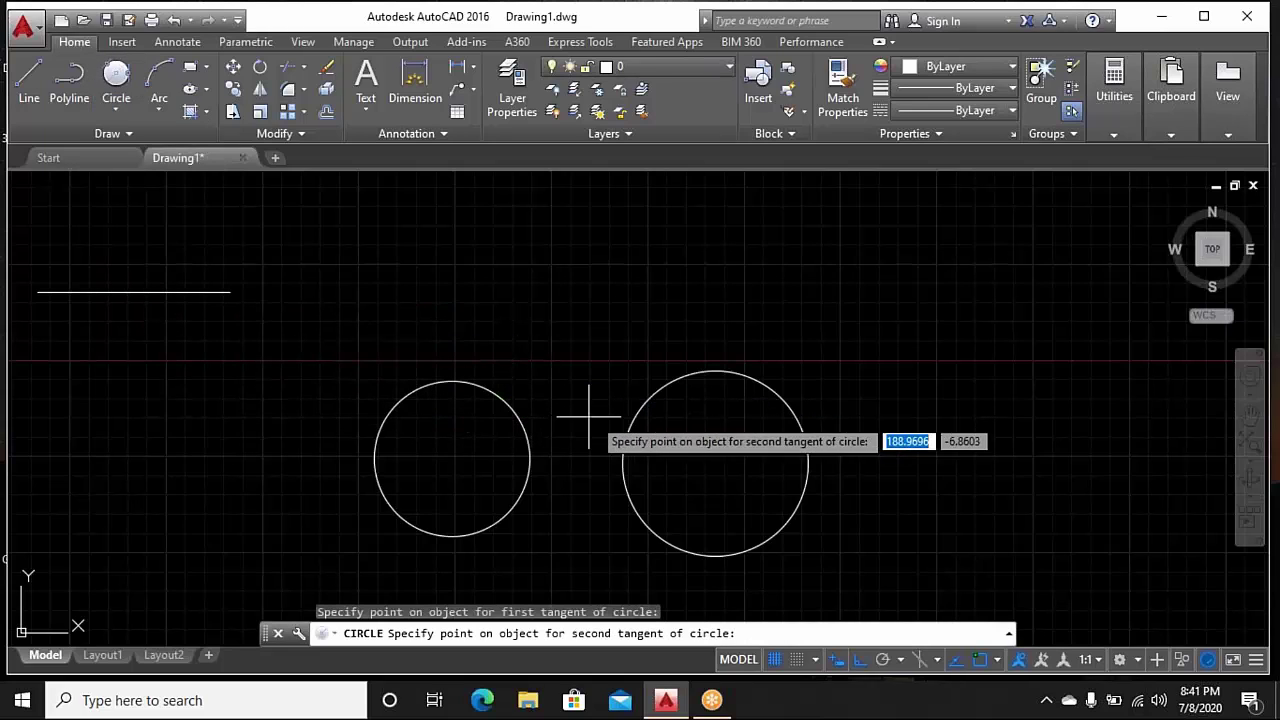
left_click(641, 405)
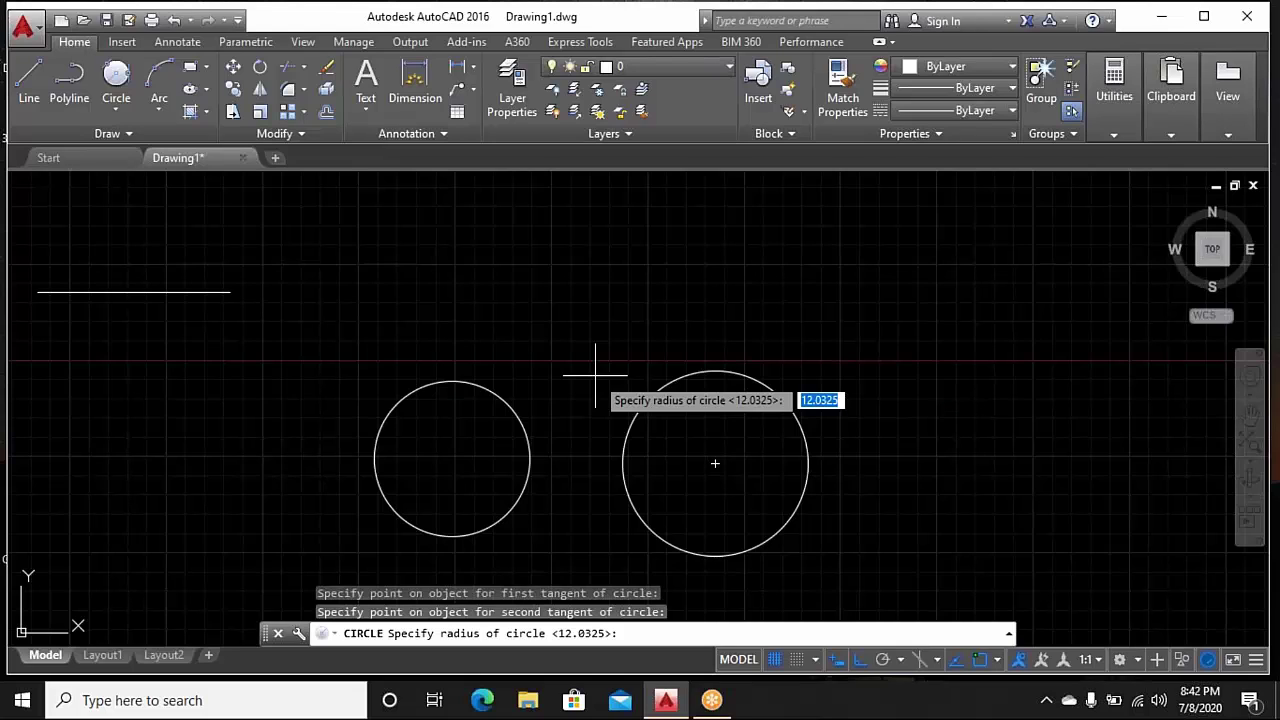
type("14")
key("Return")
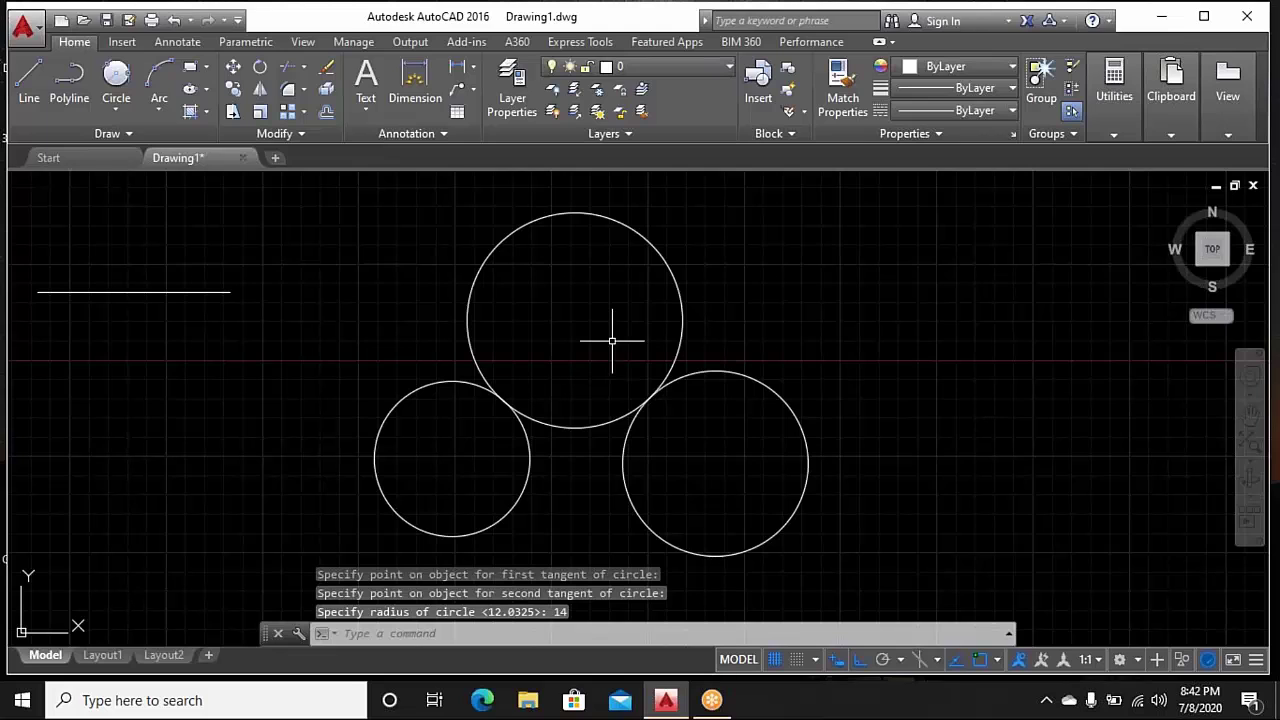
middle_click_drag(603, 335, 563, 325)
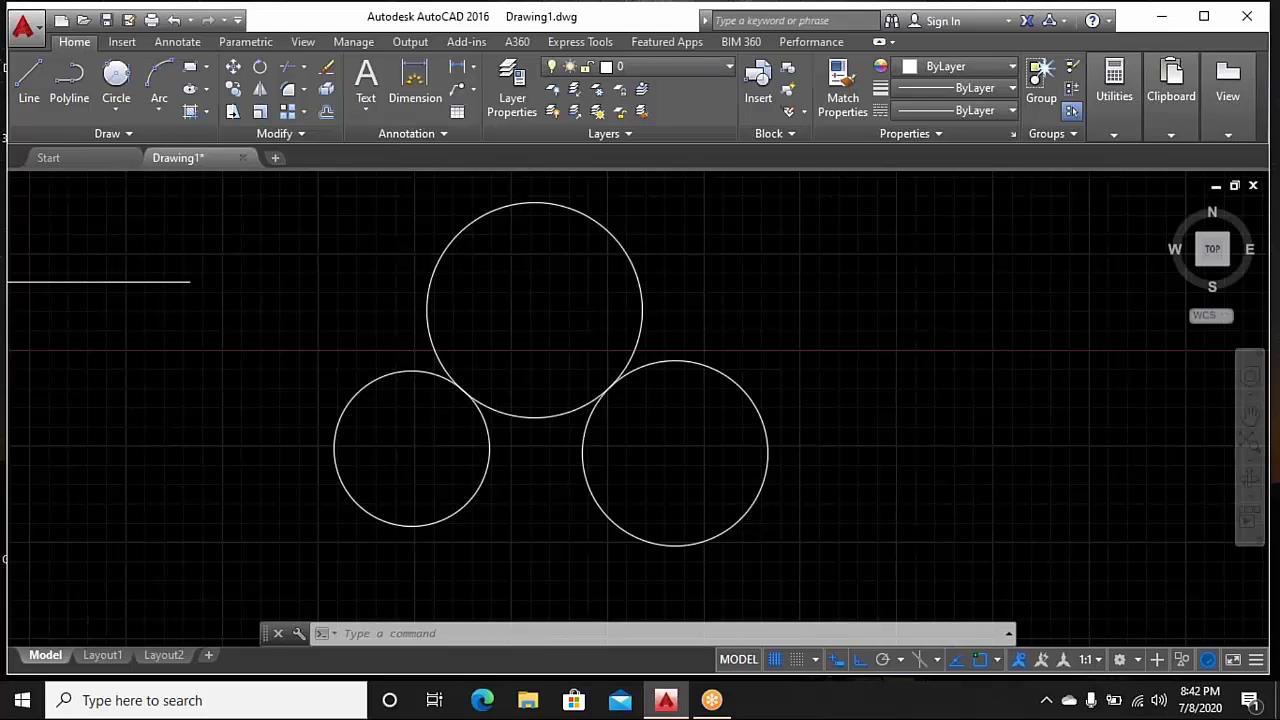
scroll(434, 371, "up", 4)
scroll(443, 366, "down", 2)
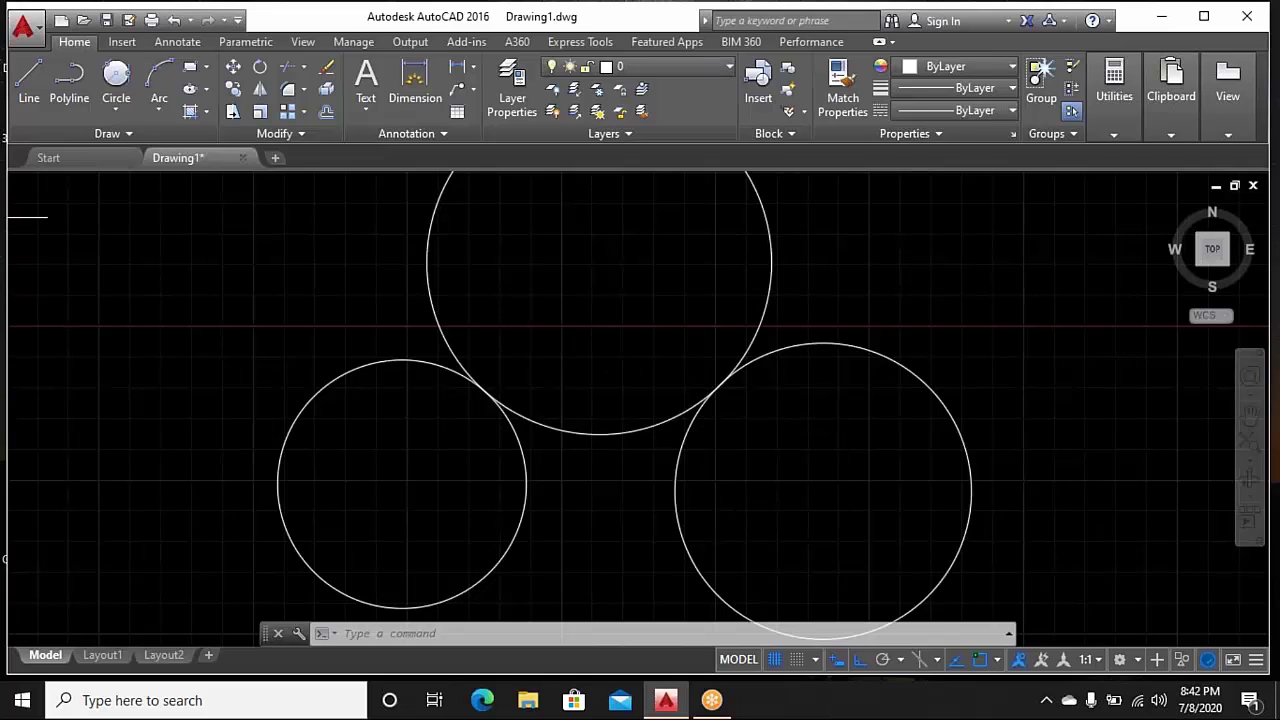
scroll(542, 338, "down", 3)
middle_click_drag(600, 329, 507, 325)
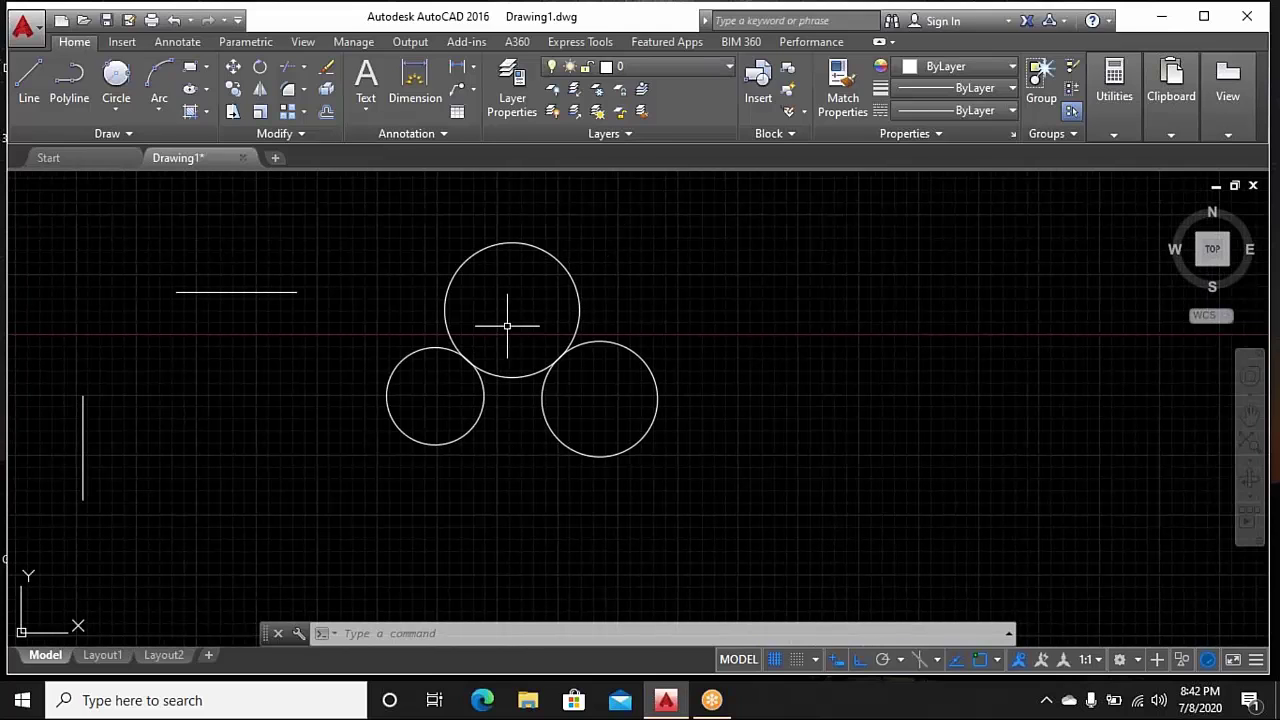
left_click(112, 112)
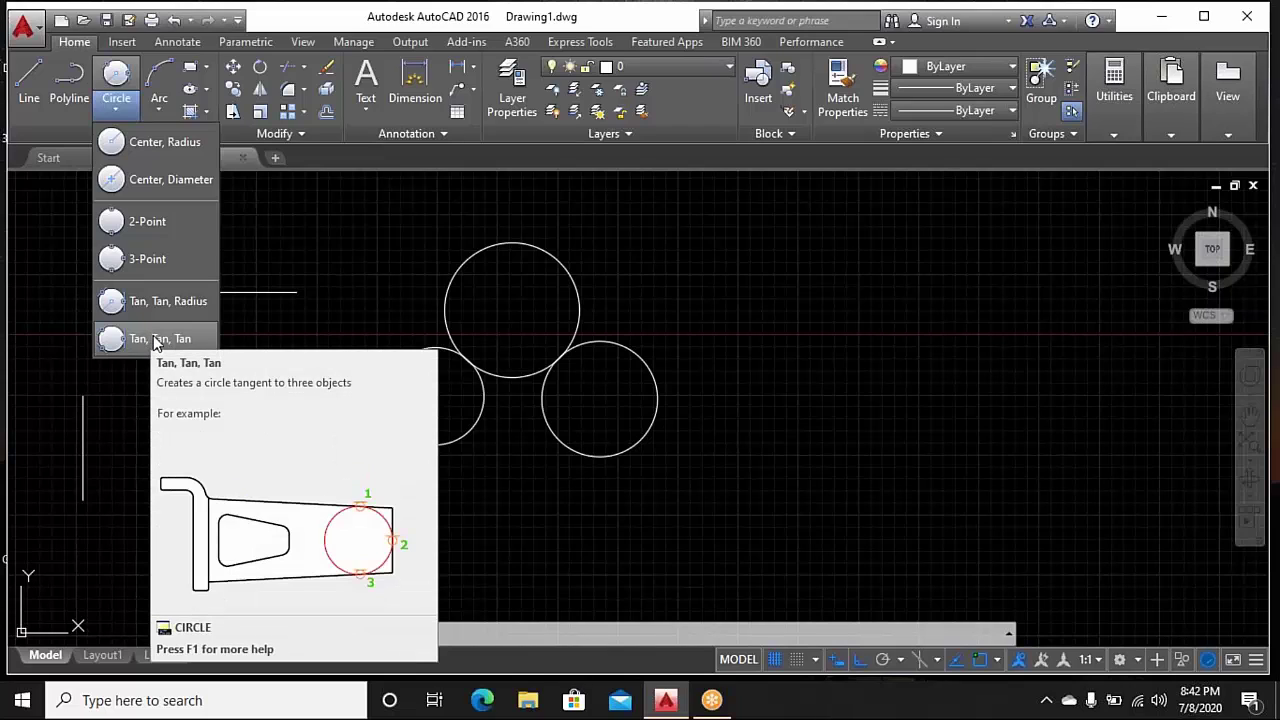
left_click(669, 215)
Erase all circles and lines, including the leftover horizontal line
left_click(710, 242)
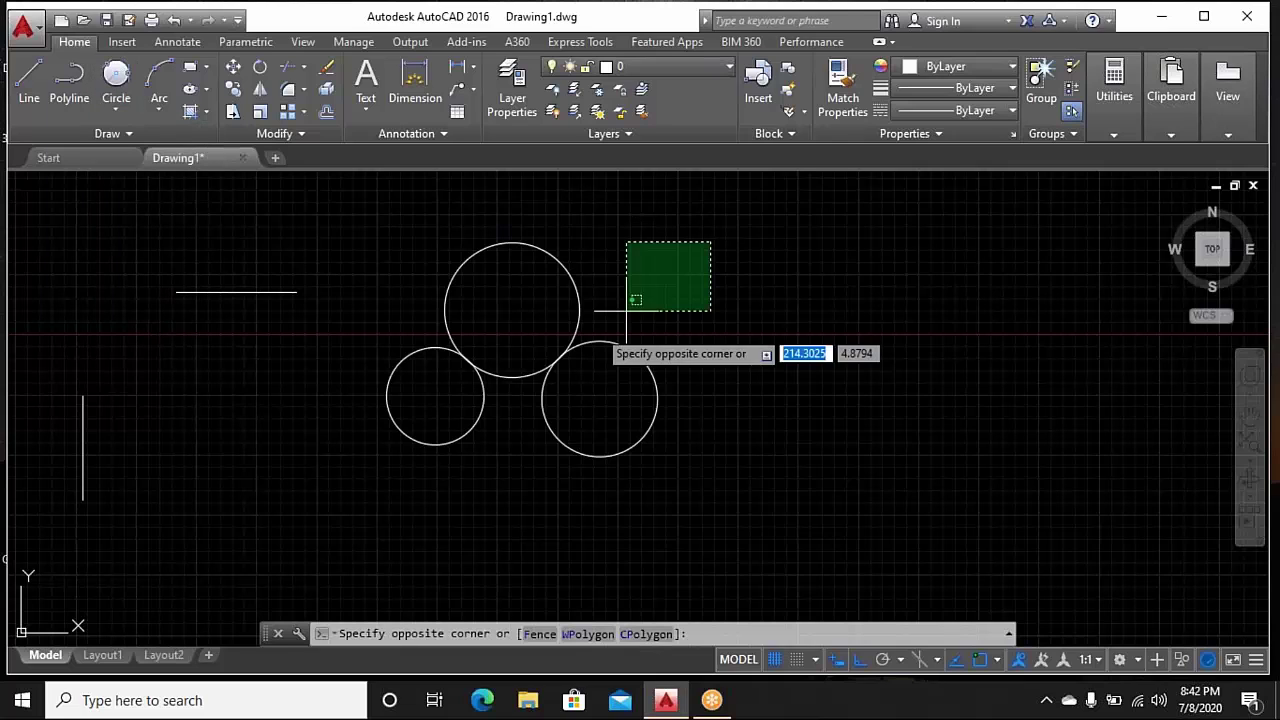
left_click(20, 560)
right_click(181, 337)
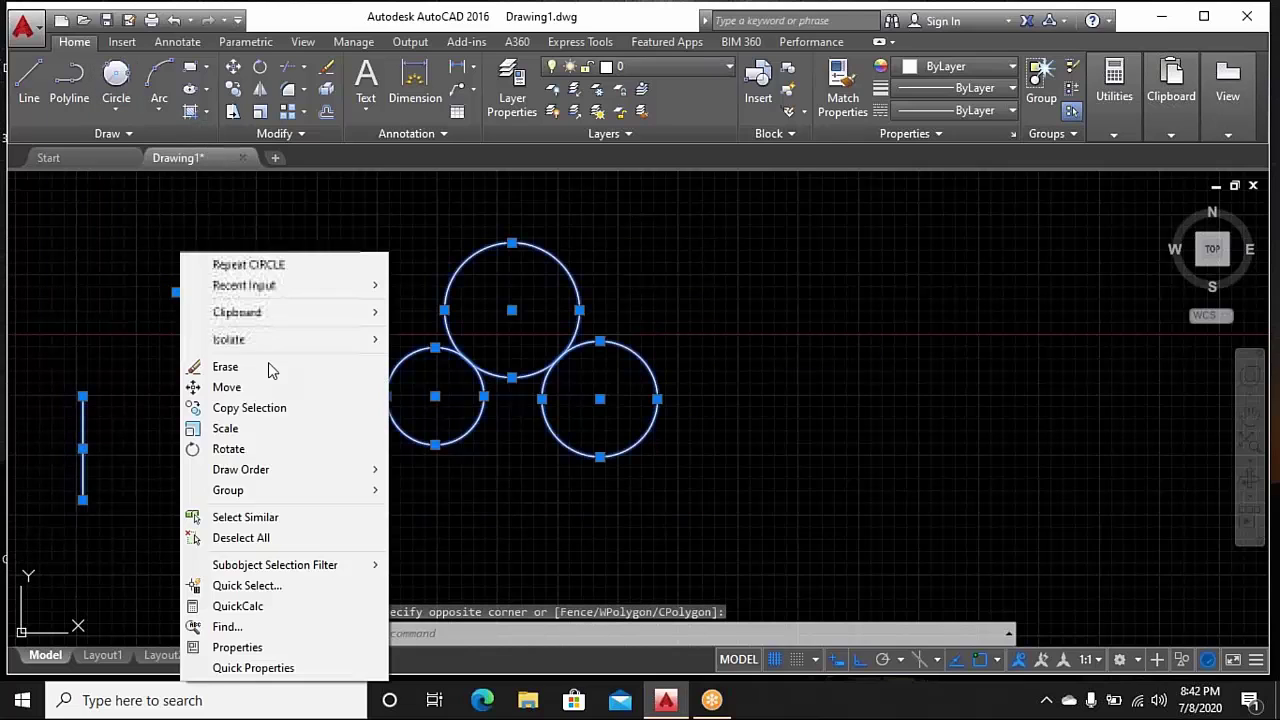
left_click(266, 369)
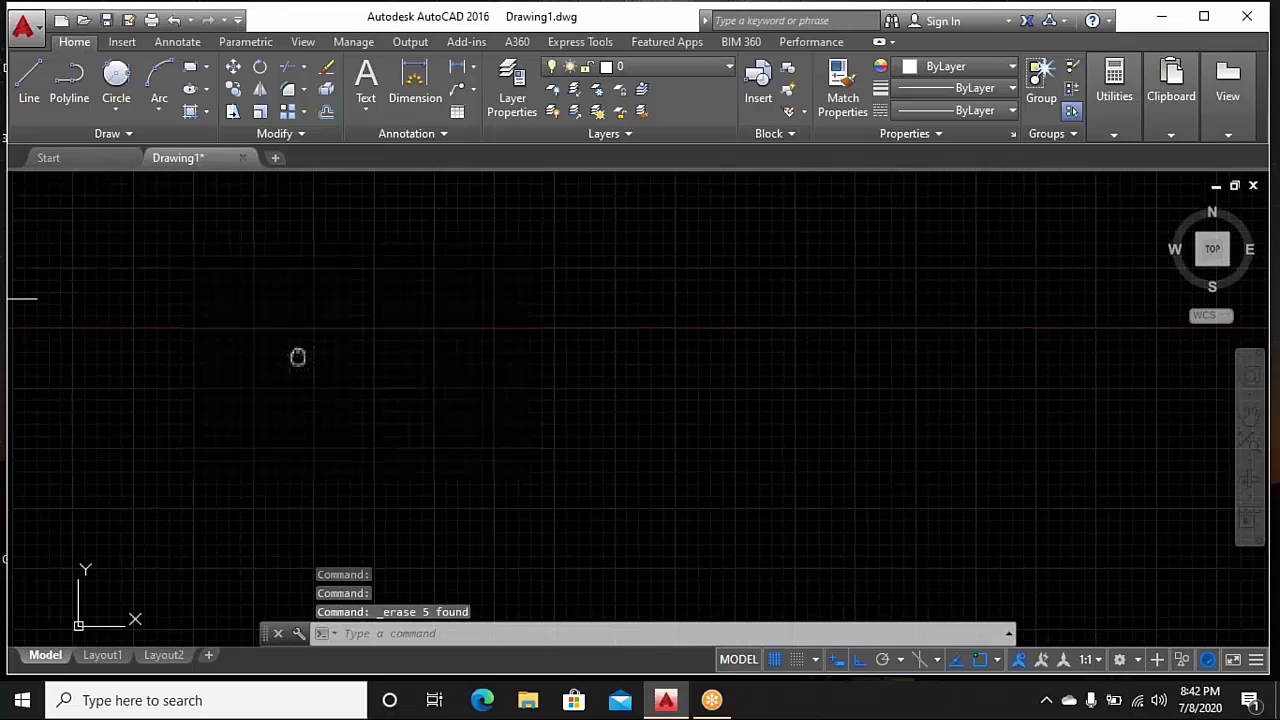
middle_click_drag(232, 365, 491, 334)
left_click(283, 280)
right_click(220, 342)
left_click(256, 342)
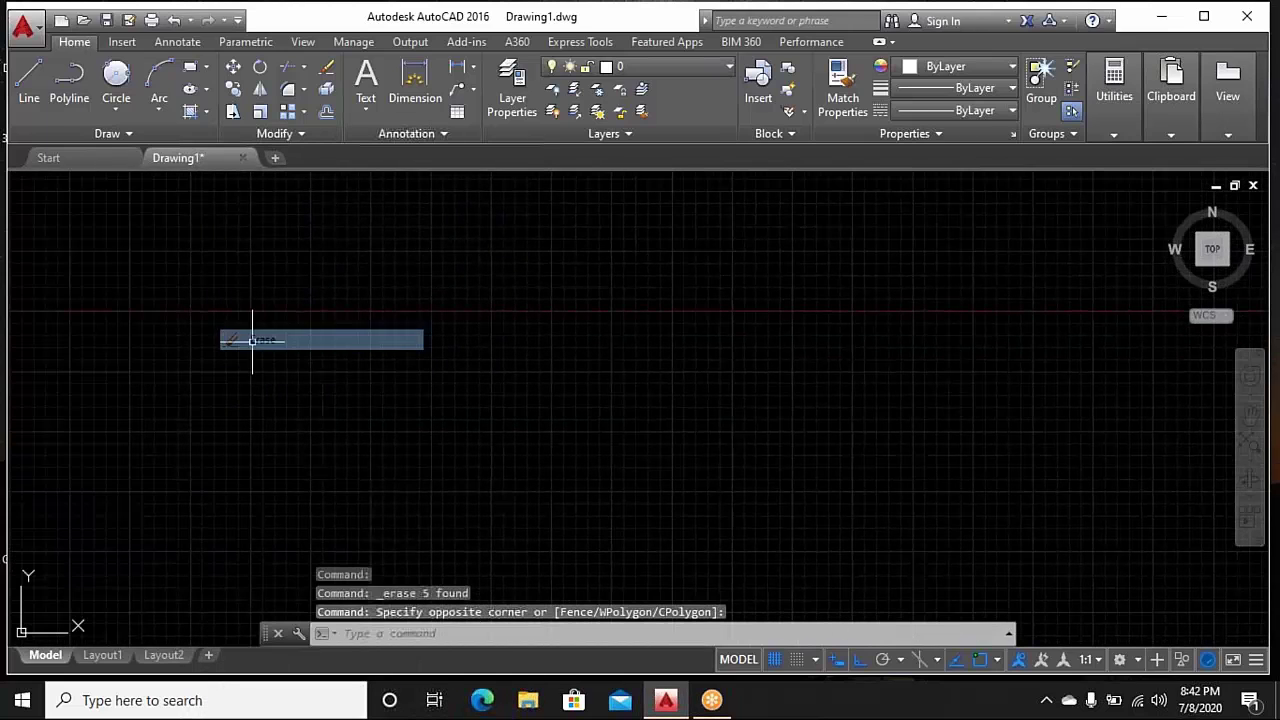
Draw a 40 x 40 square with the LINE command
type("l")
key("Return")
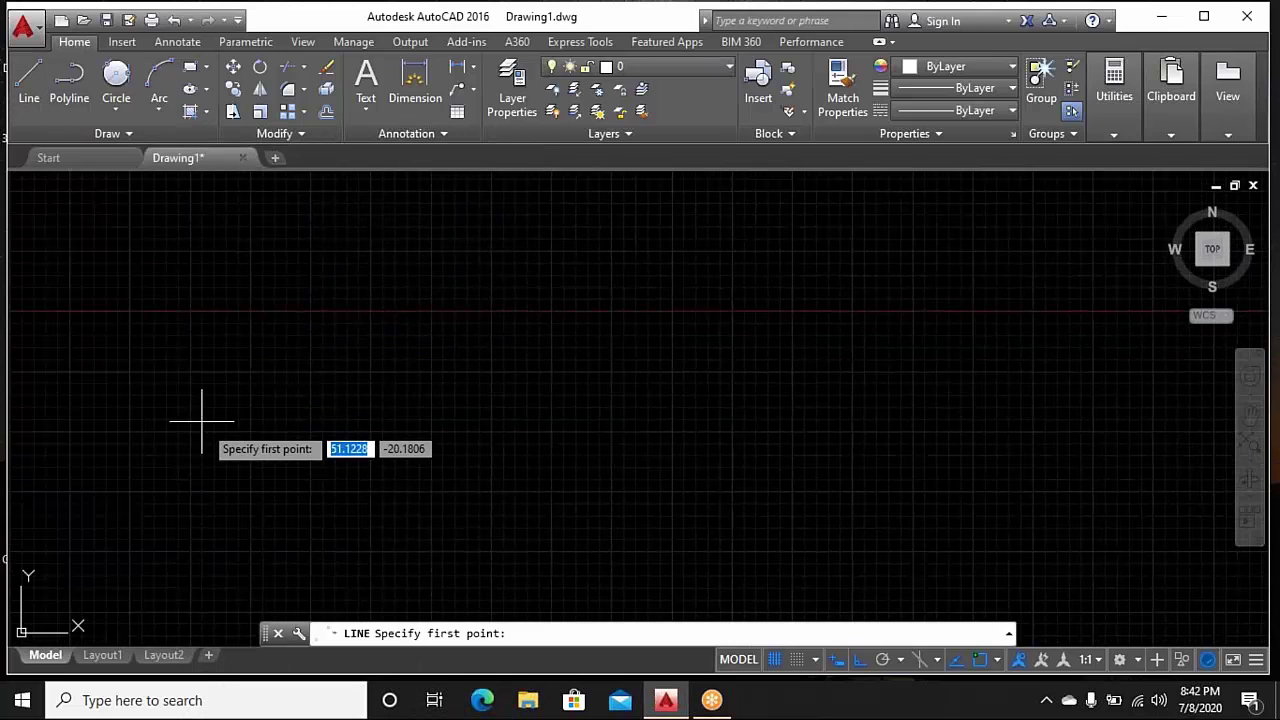
left_click(213, 467)
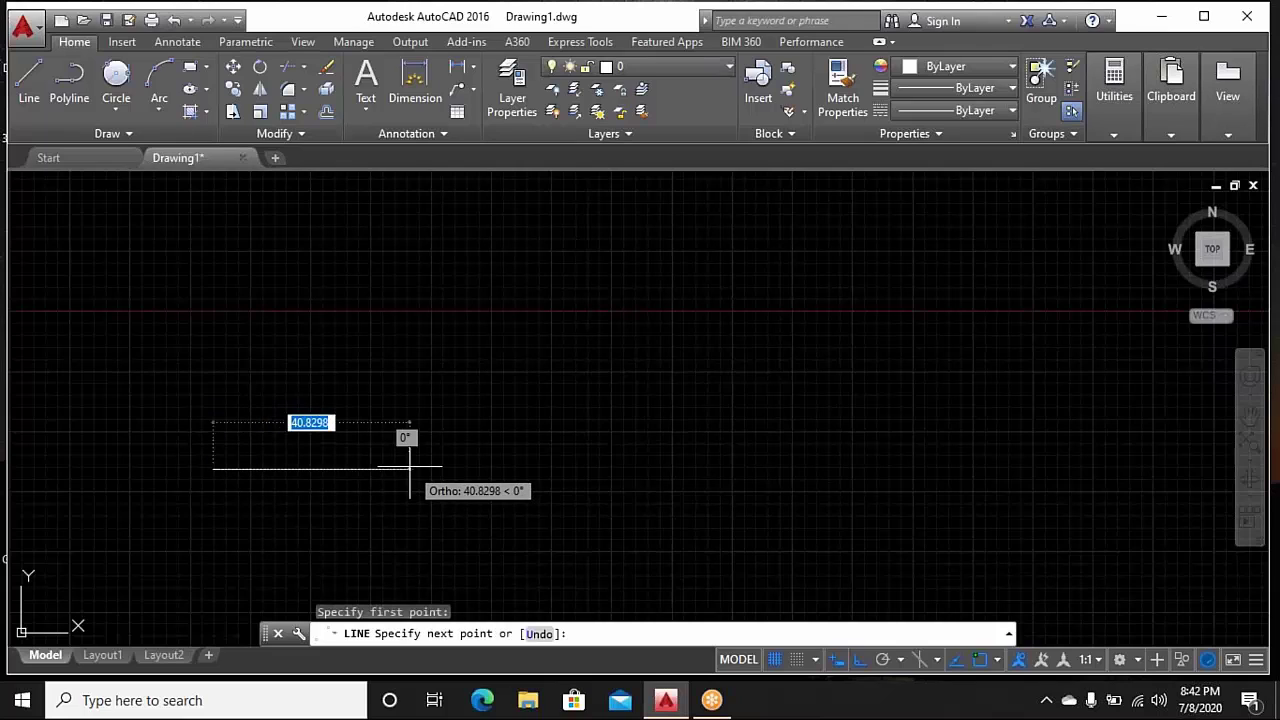
type("4")
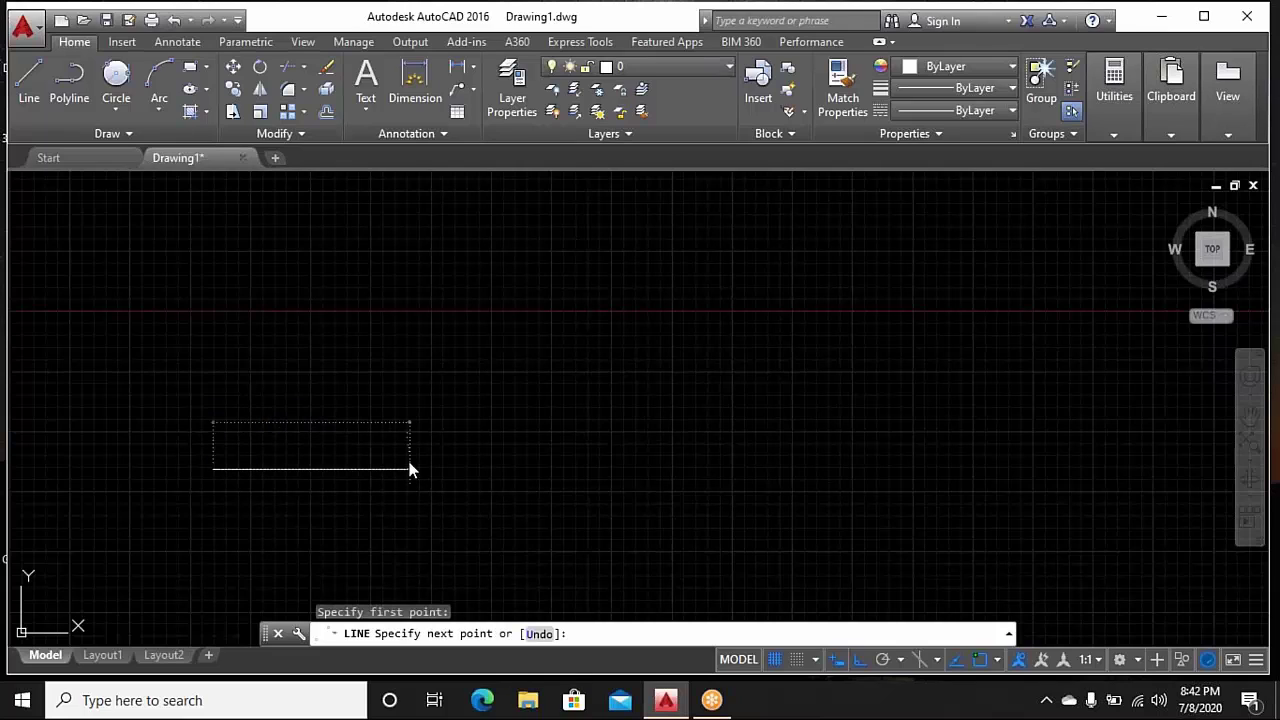
key("Return")
type("40")
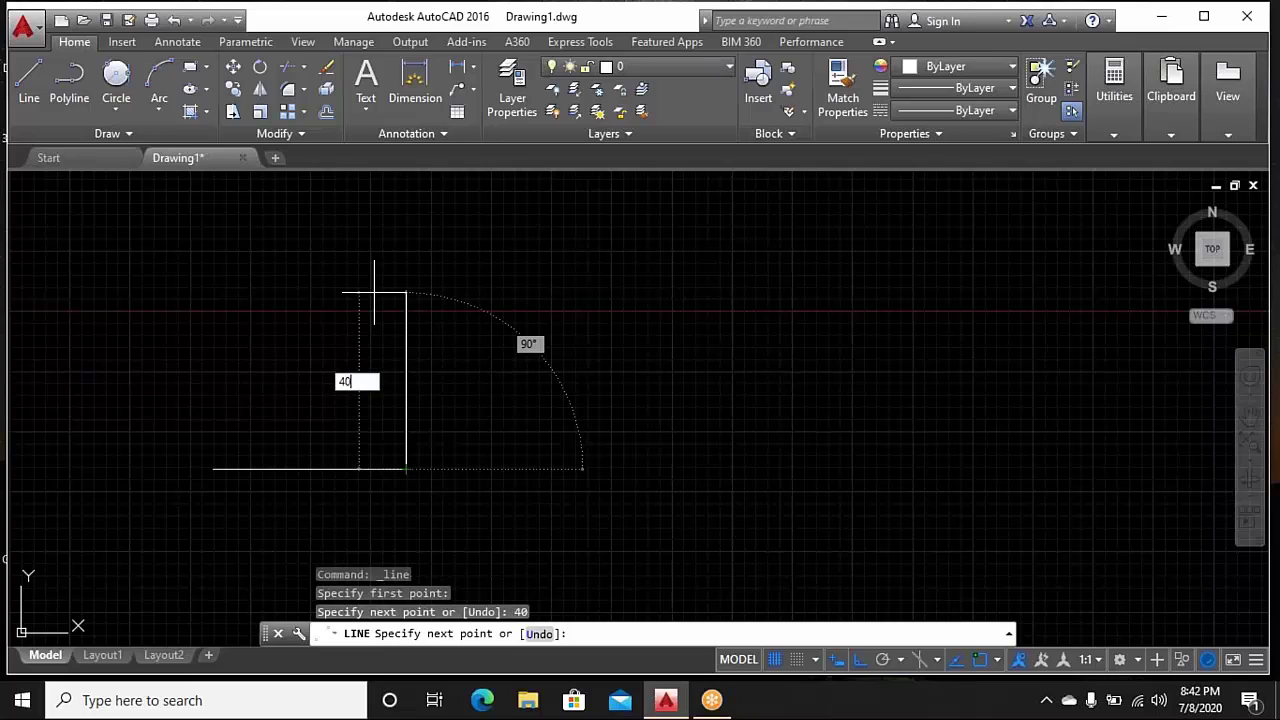
key("Return")
type("4")
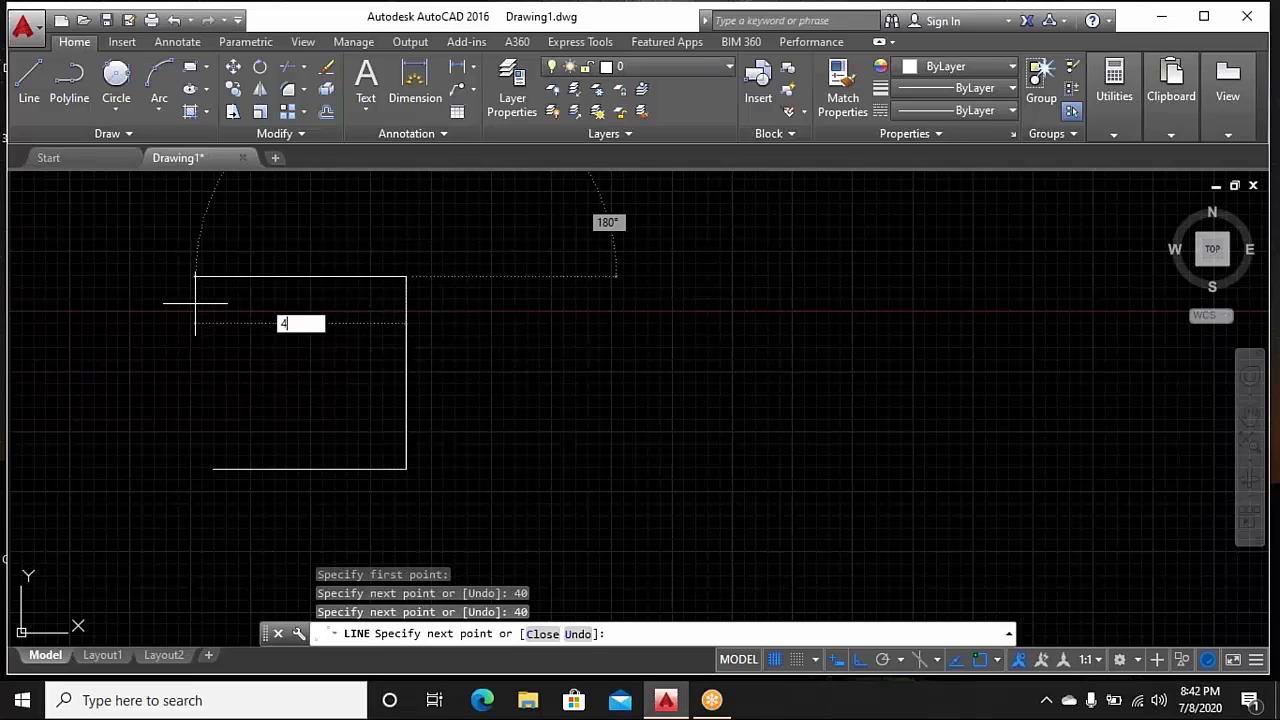
key("Return")
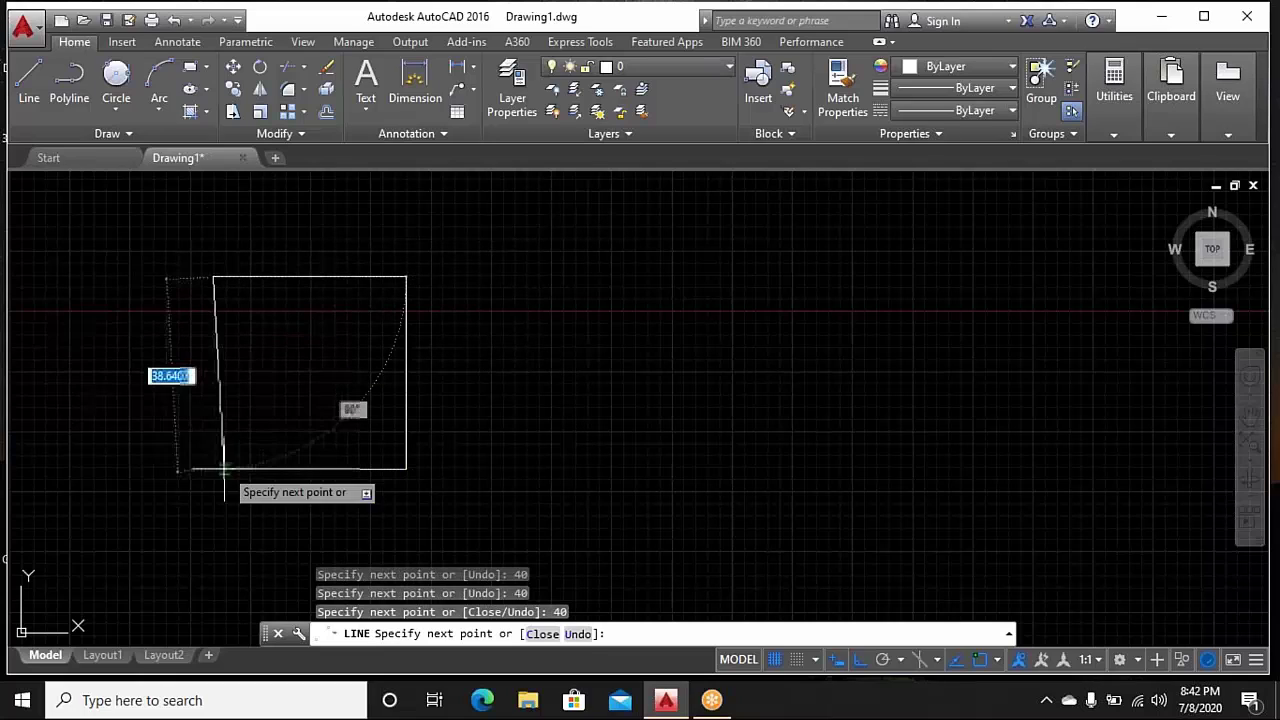
left_click(212, 469)
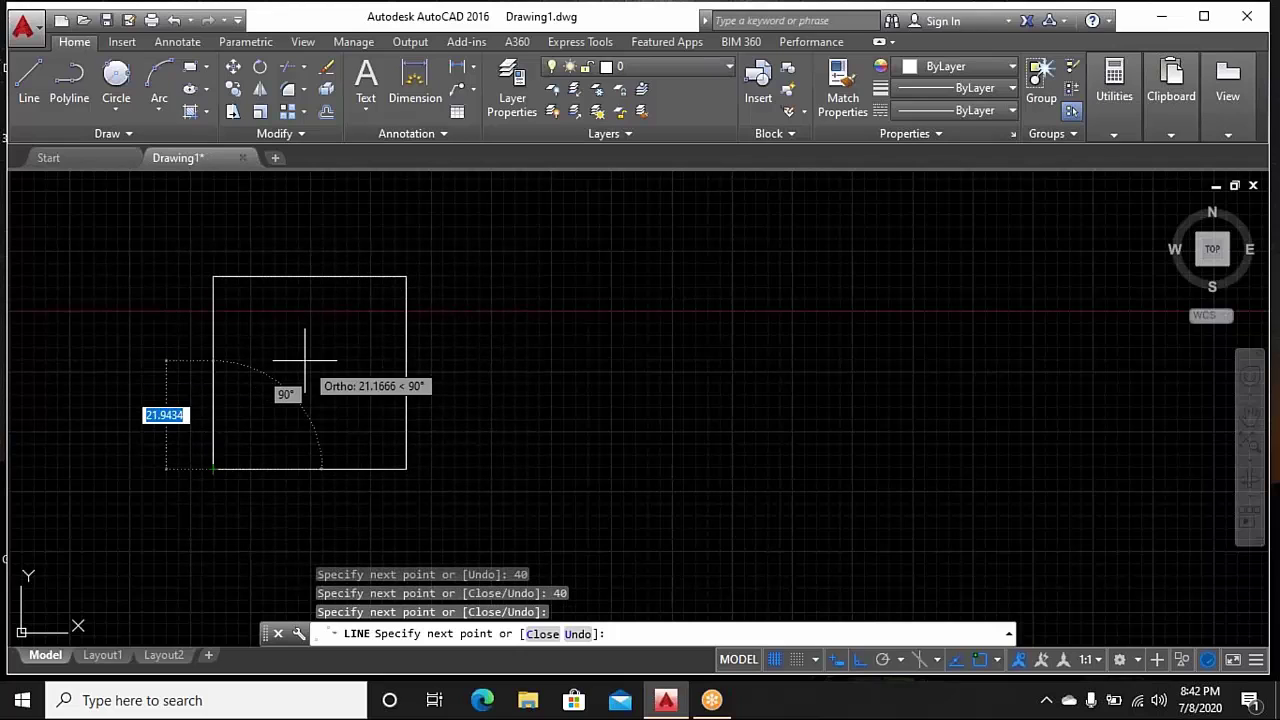
Draw two diagonals from the bottom corners to the top edge's midpoint
left_click(309, 278)
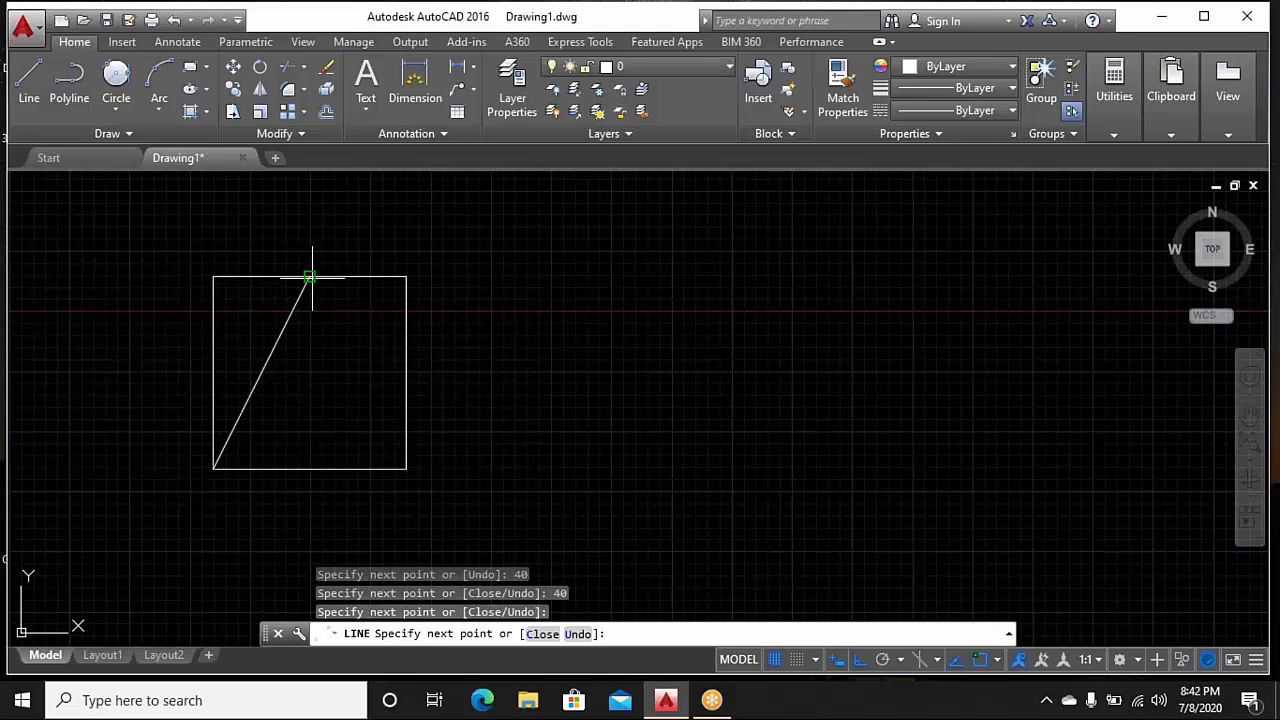
left_click(405, 469)
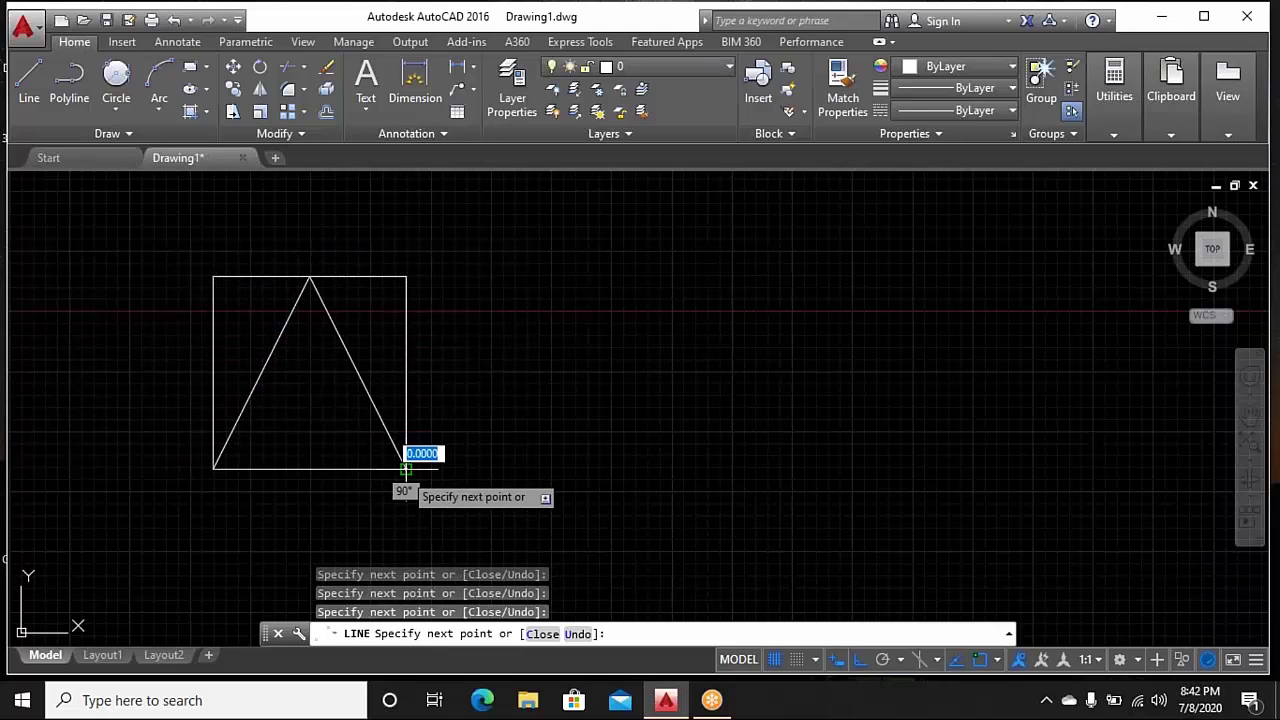
right_click(506, 328)
left_click(540, 338)
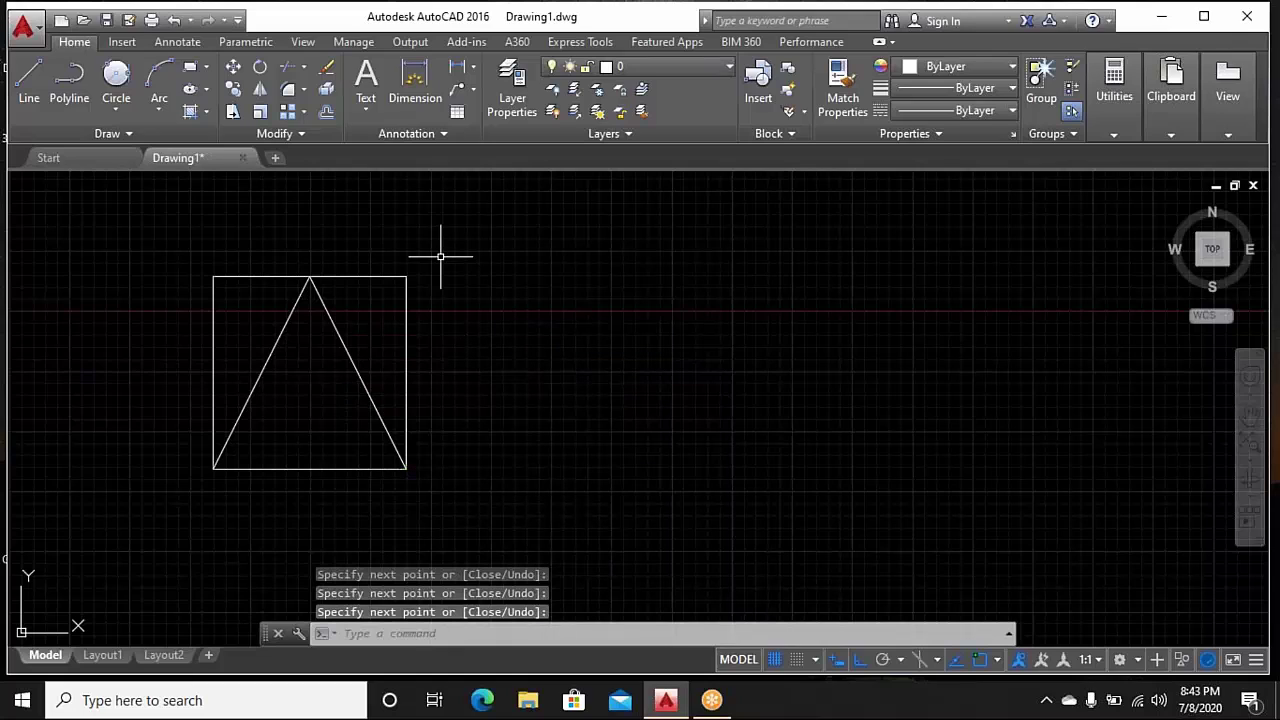
Delete the square's top, right and left edges, leaving the triangle
left_click(441, 255)
left_click(398, 295)
key("Delete")
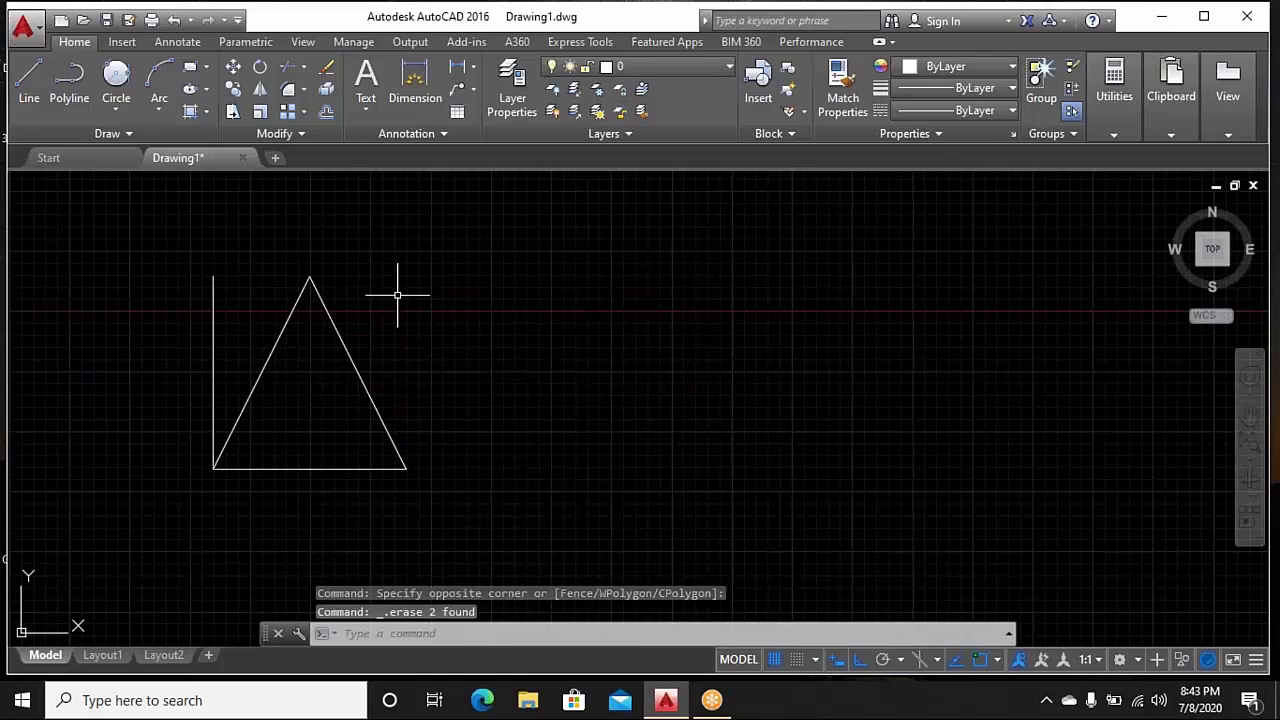
left_click(243, 300)
left_click(164, 327)
key("Delete")
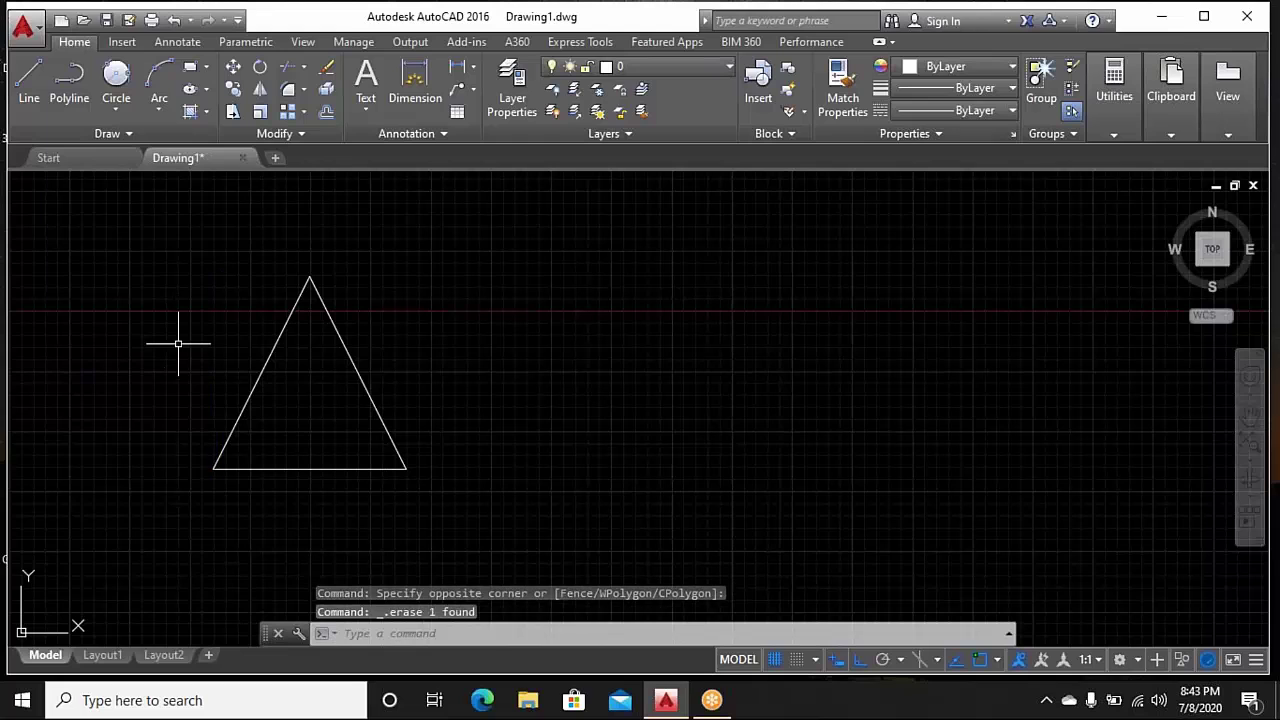
middle_click_drag(178, 344, 443, 357)
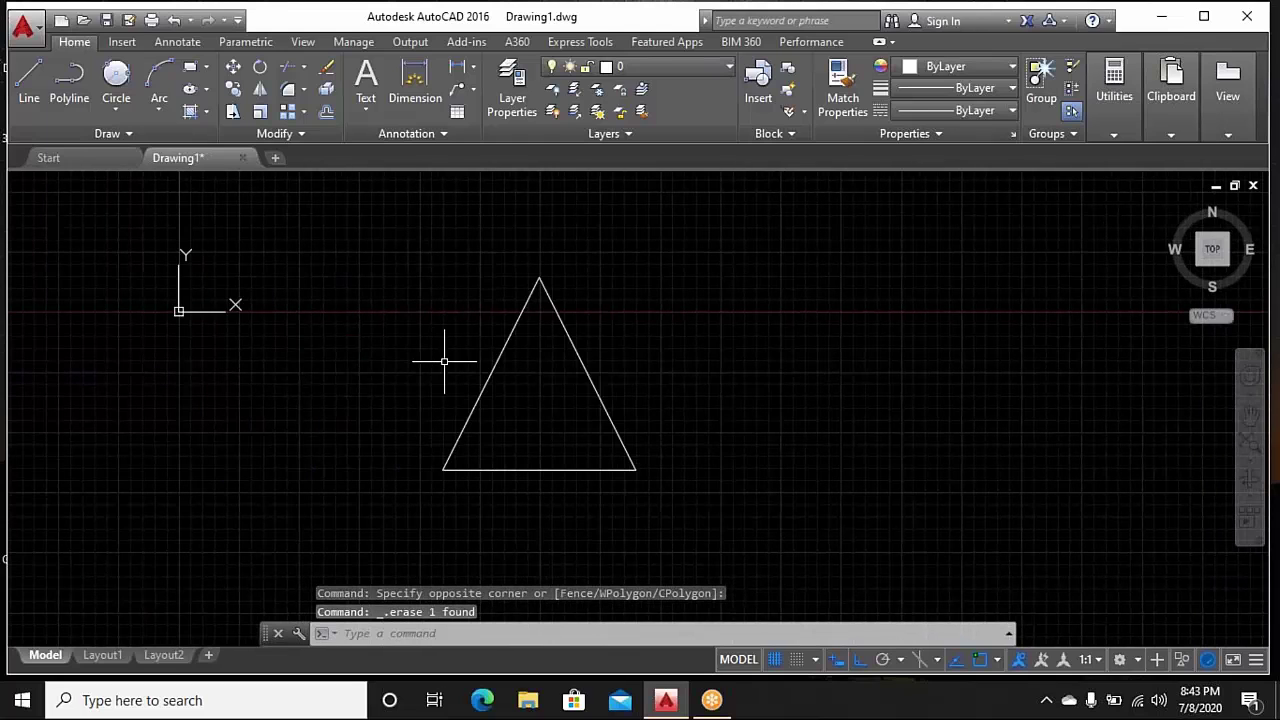
Inscribe a Tan, Tan, Tan circle in the triangle, then window-select both shapes
scroll(443, 357, "up", 2)
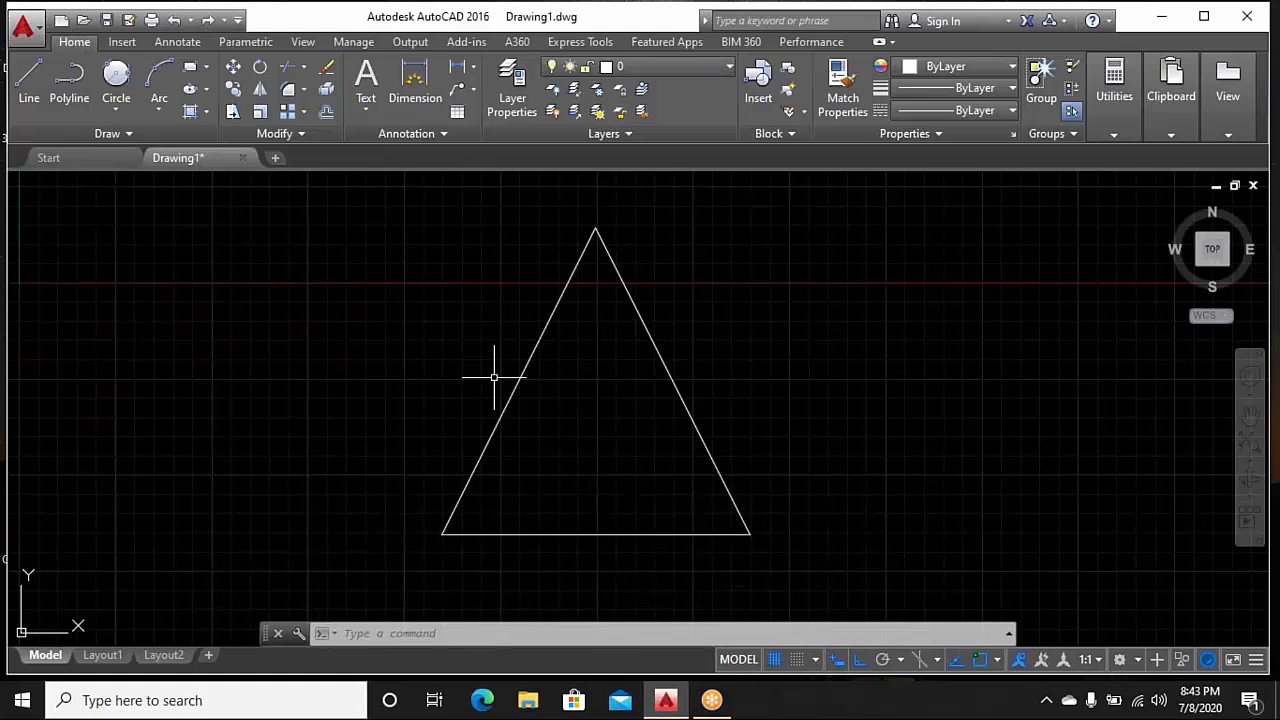
left_click(118, 110)
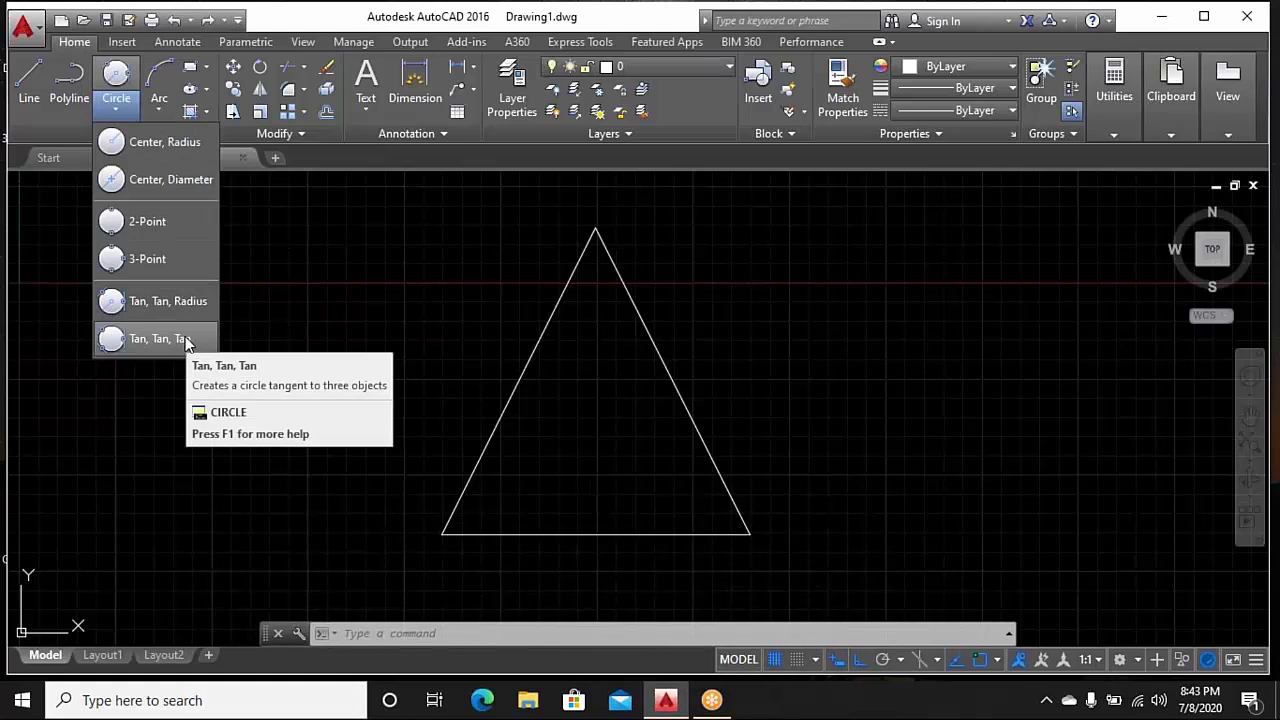
left_click(185, 336)
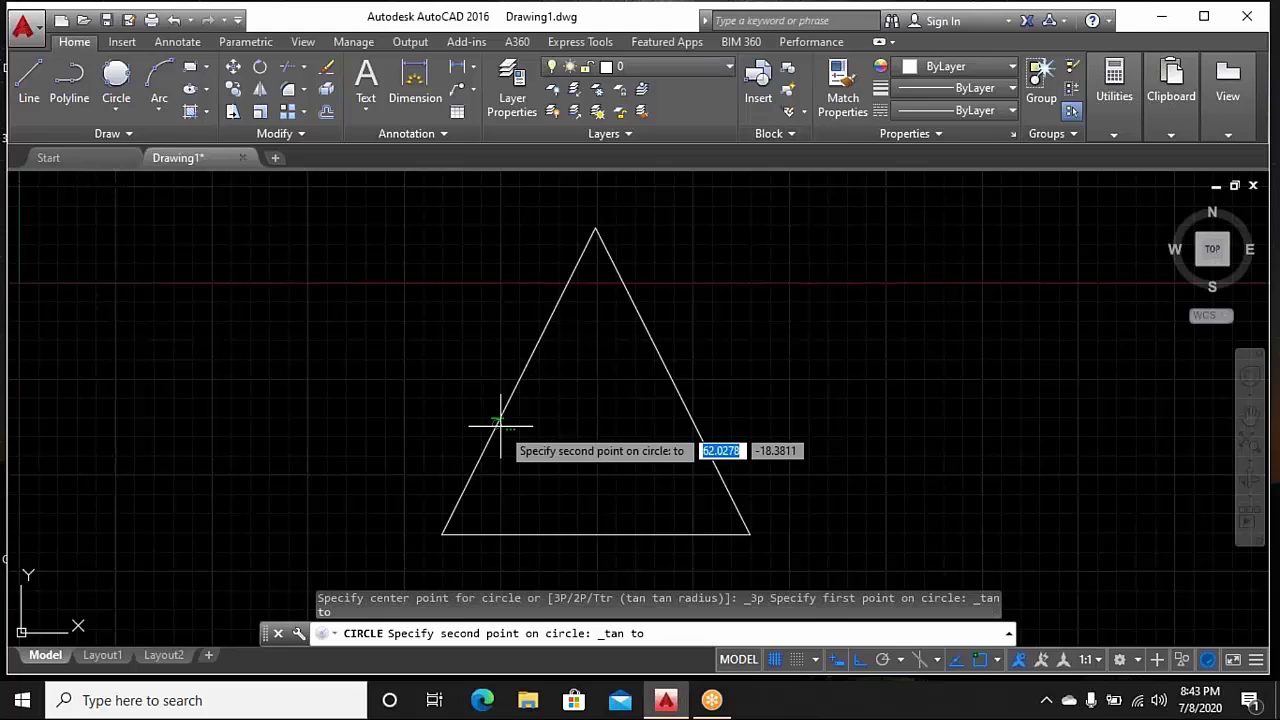
left_click(654, 533)
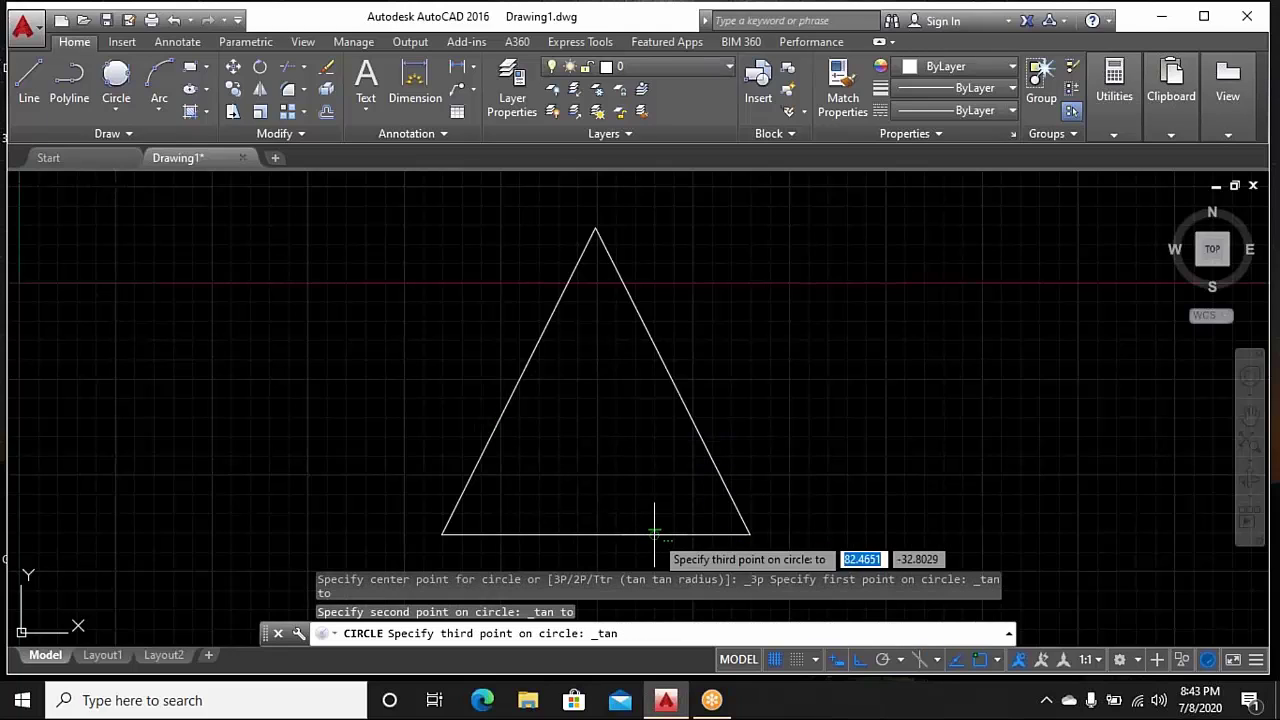
left_click(684, 408)
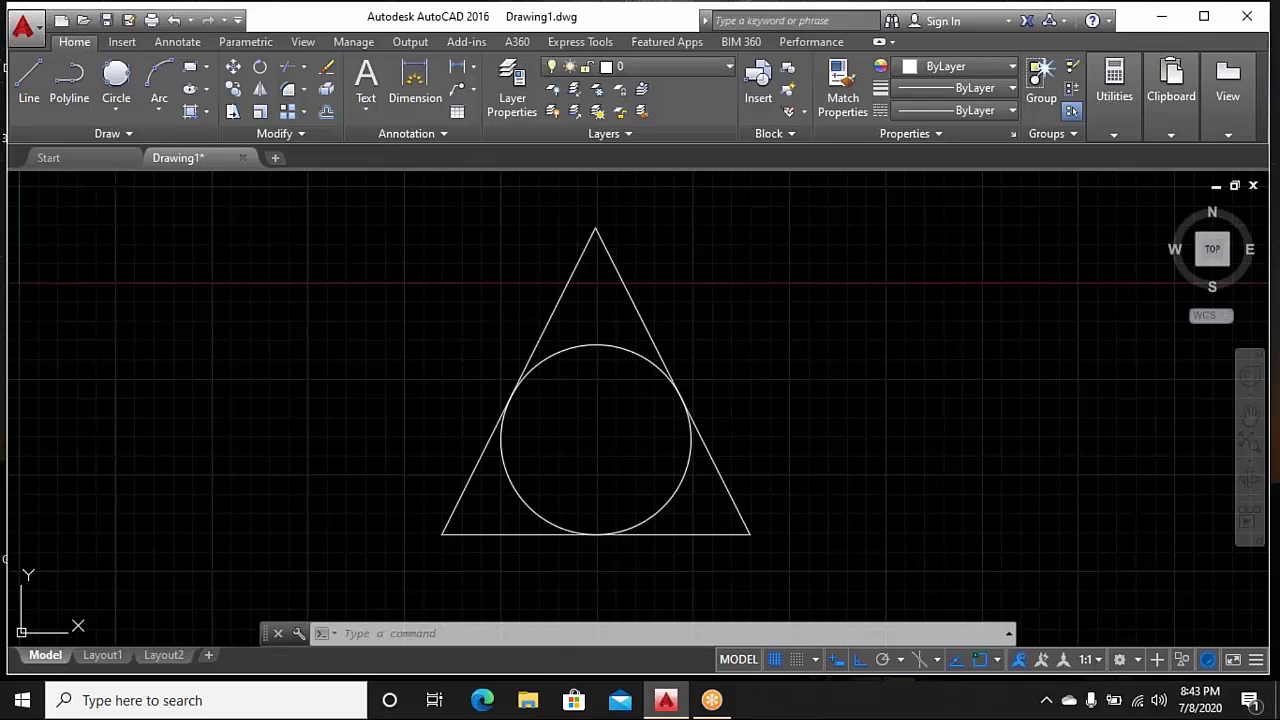
left_click(755, 289)
left_click(533, 531)
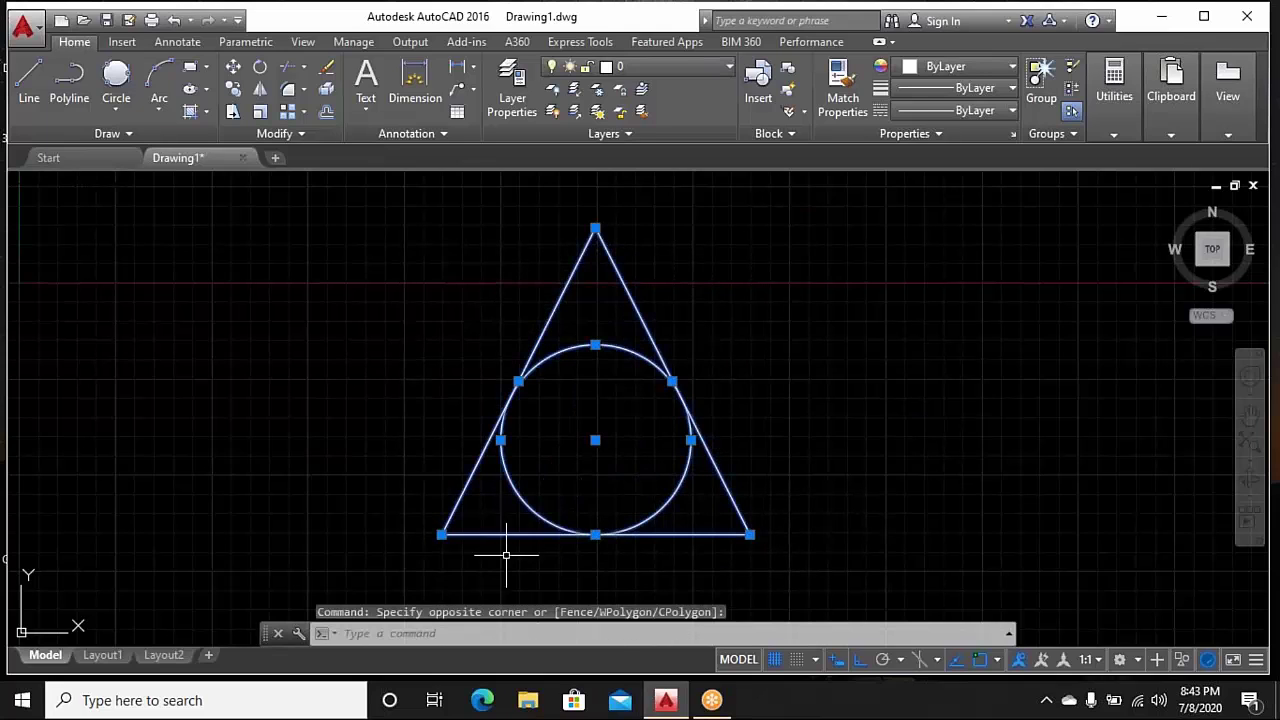
Delete the selected triangle and circle, then minimize AutoCAD to the desktop
right_click(508, 551)
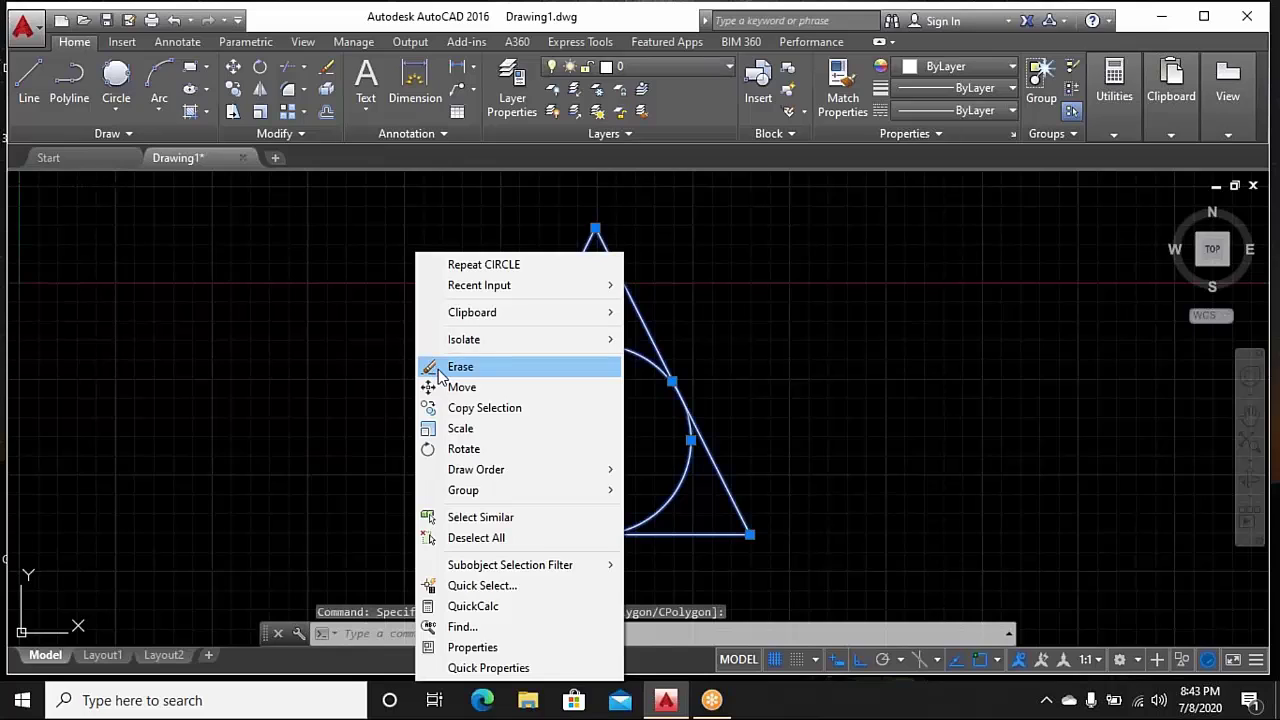
left_click(316, 298)
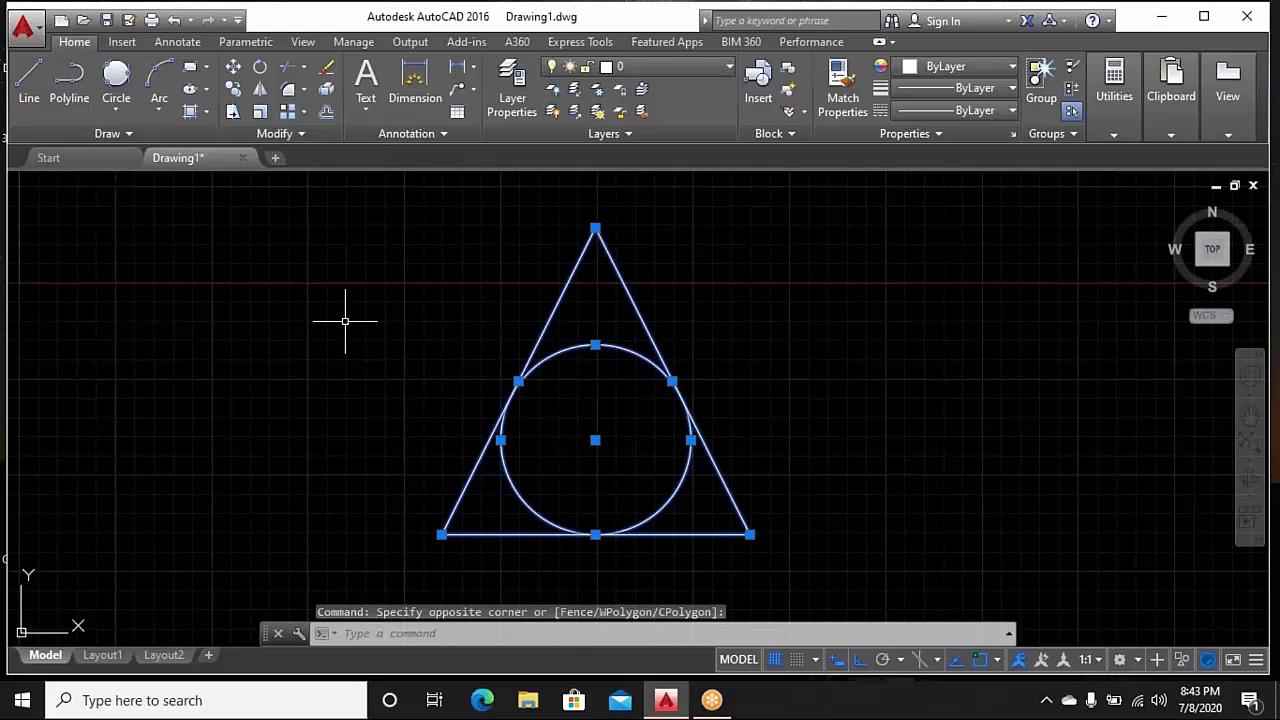
key("Delete")
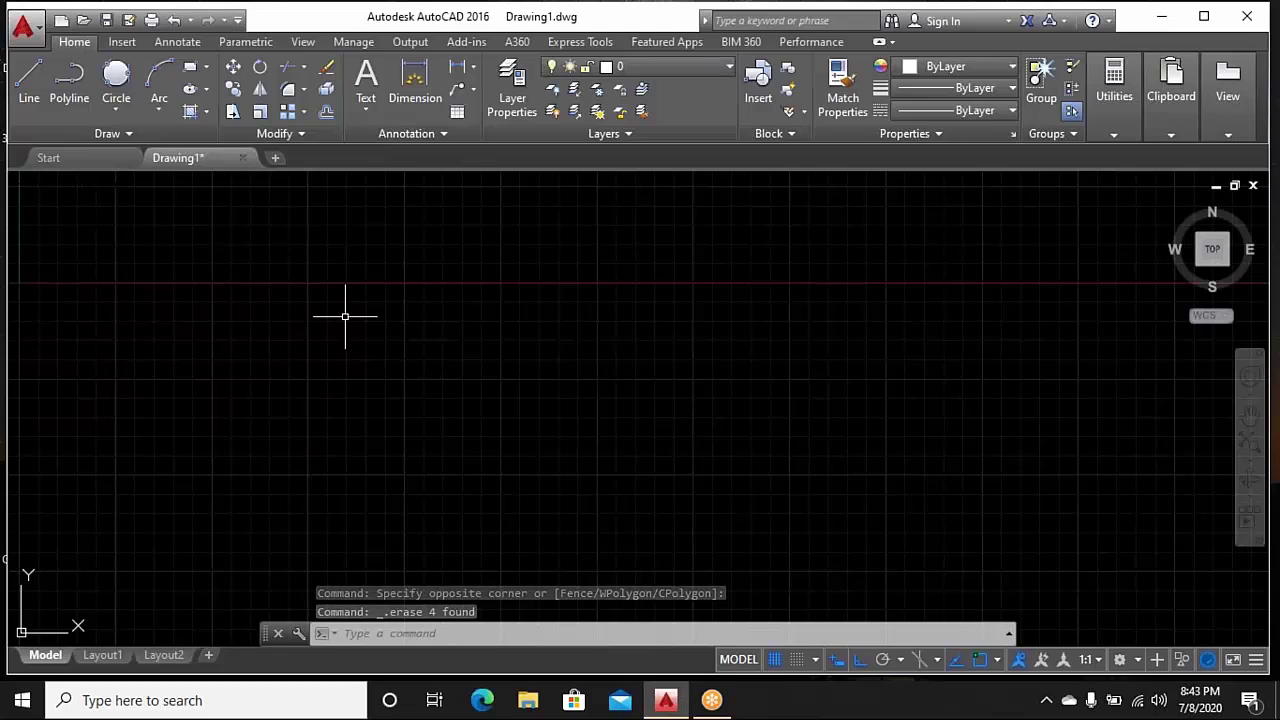
middle_click_drag(222, 335, 249, 342)
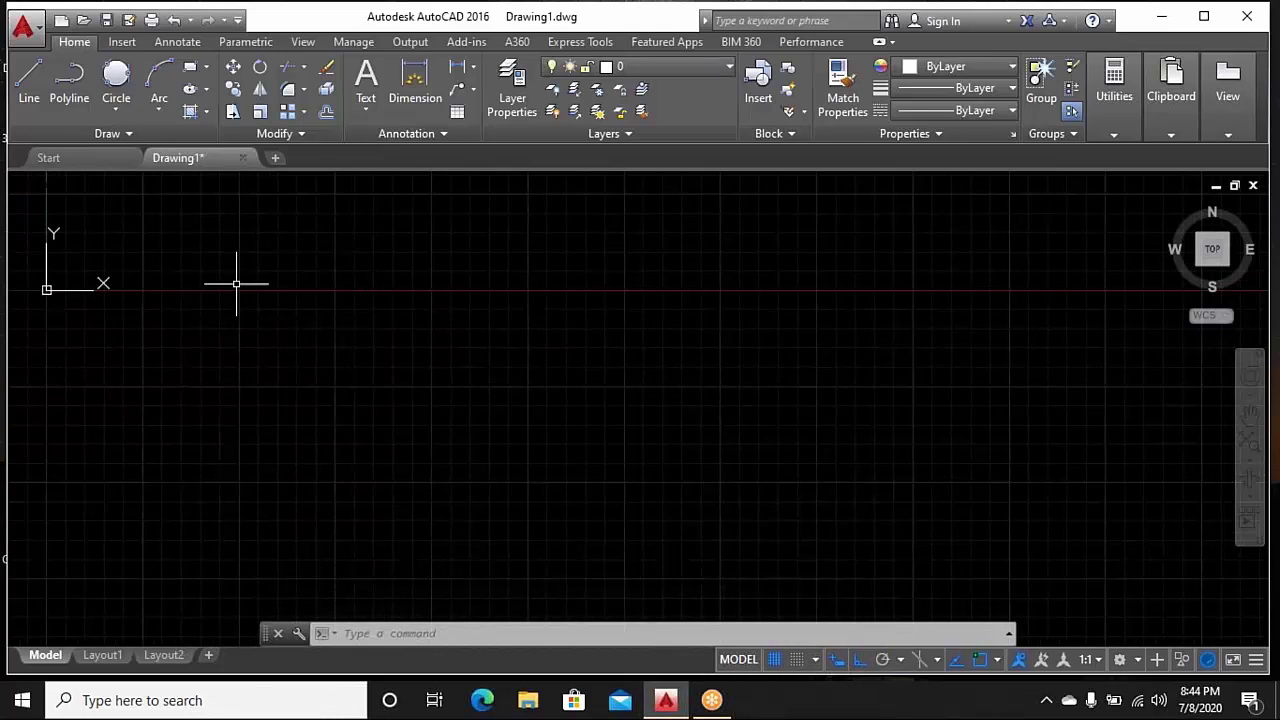
middle_click_drag(237, 286, 256, 520)
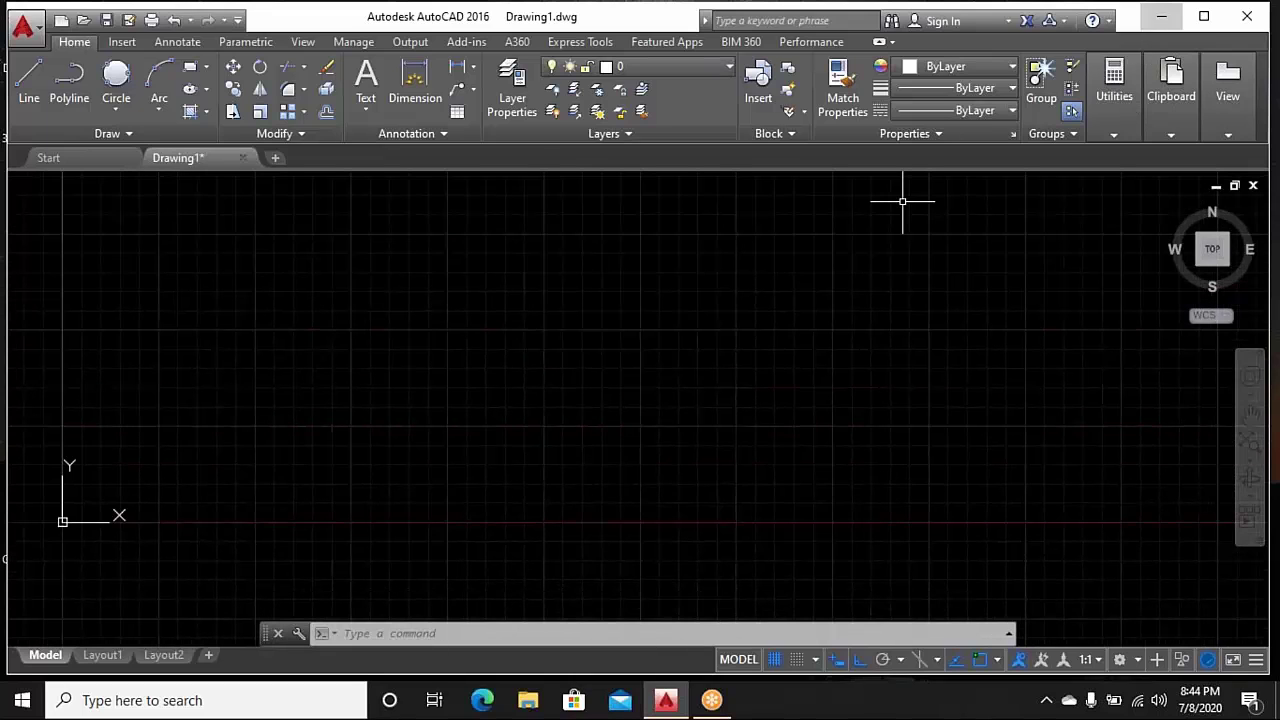
key("super+d")
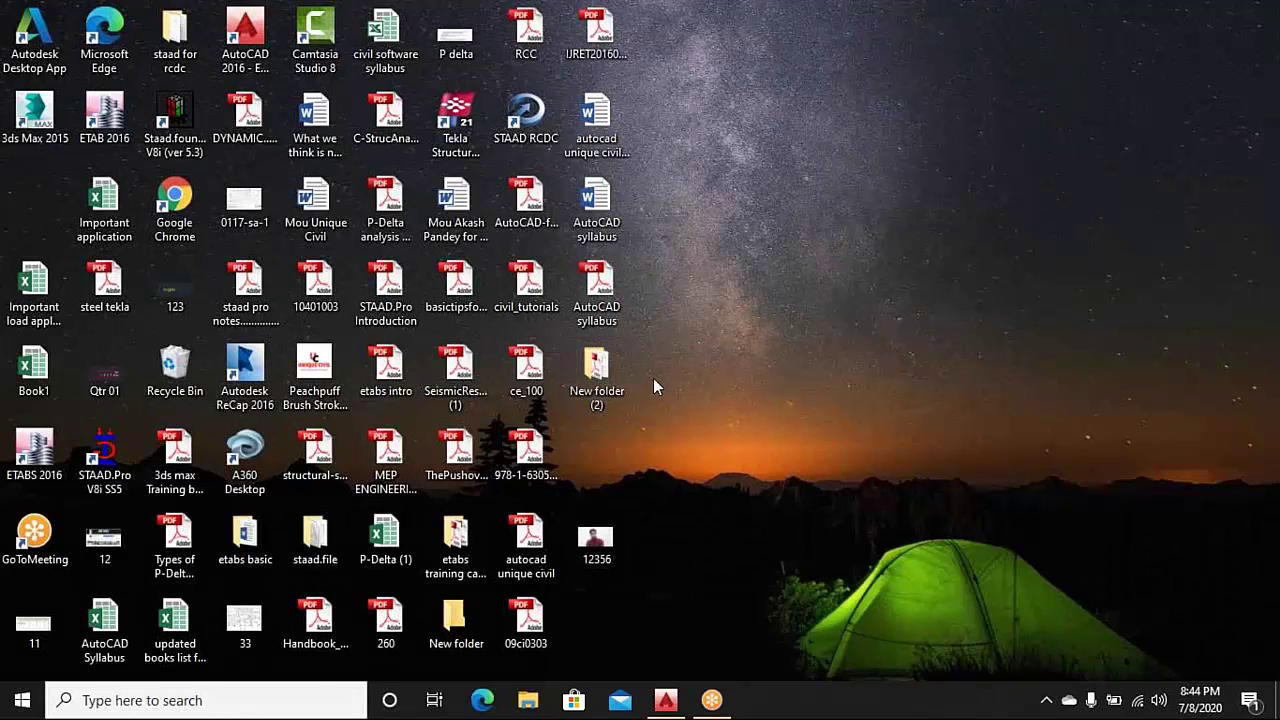
Open '(10 set) mcadd Final.pdf' from New folder (2) on the desktop
double_click(565, 371)
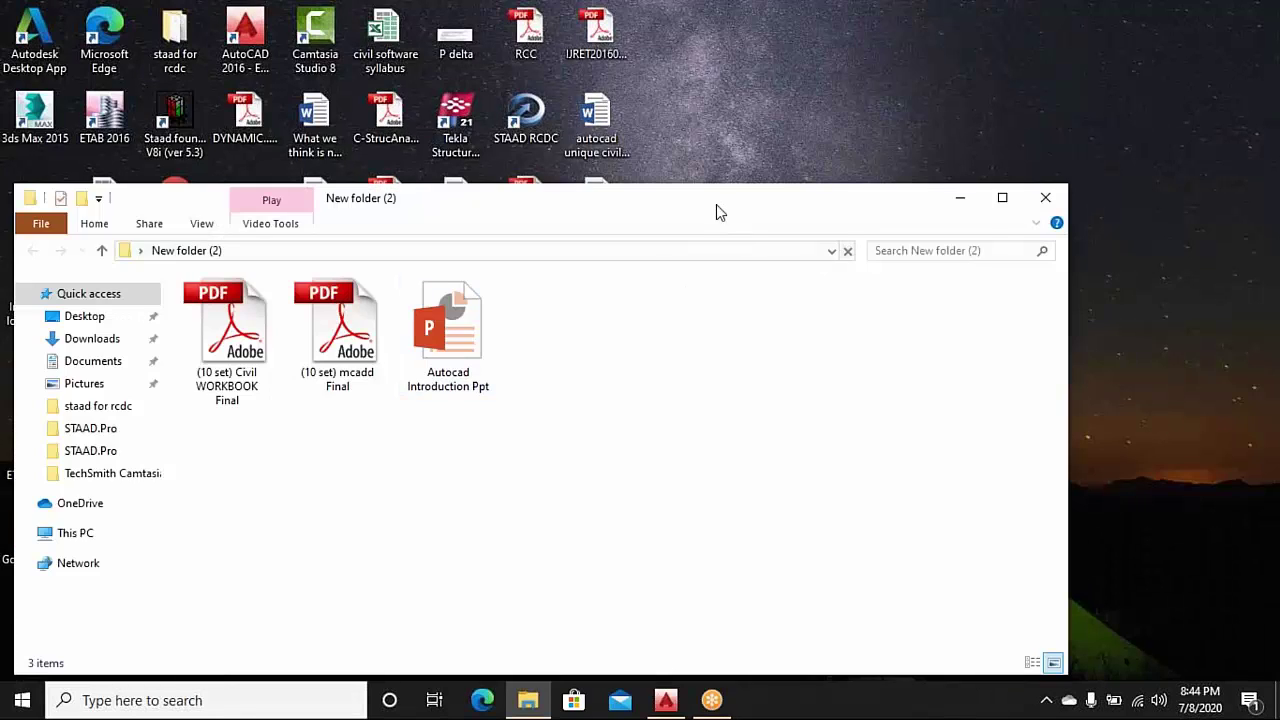
double_click(716, 204)
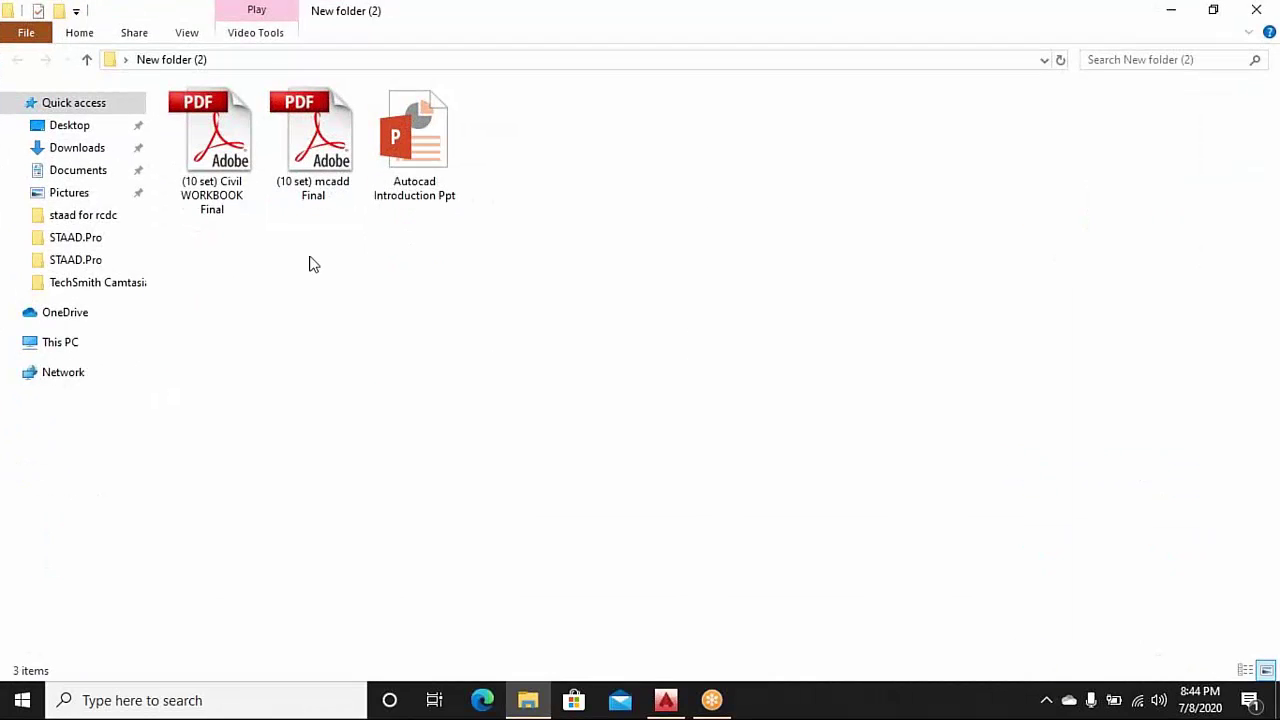
left_click(229, 161)
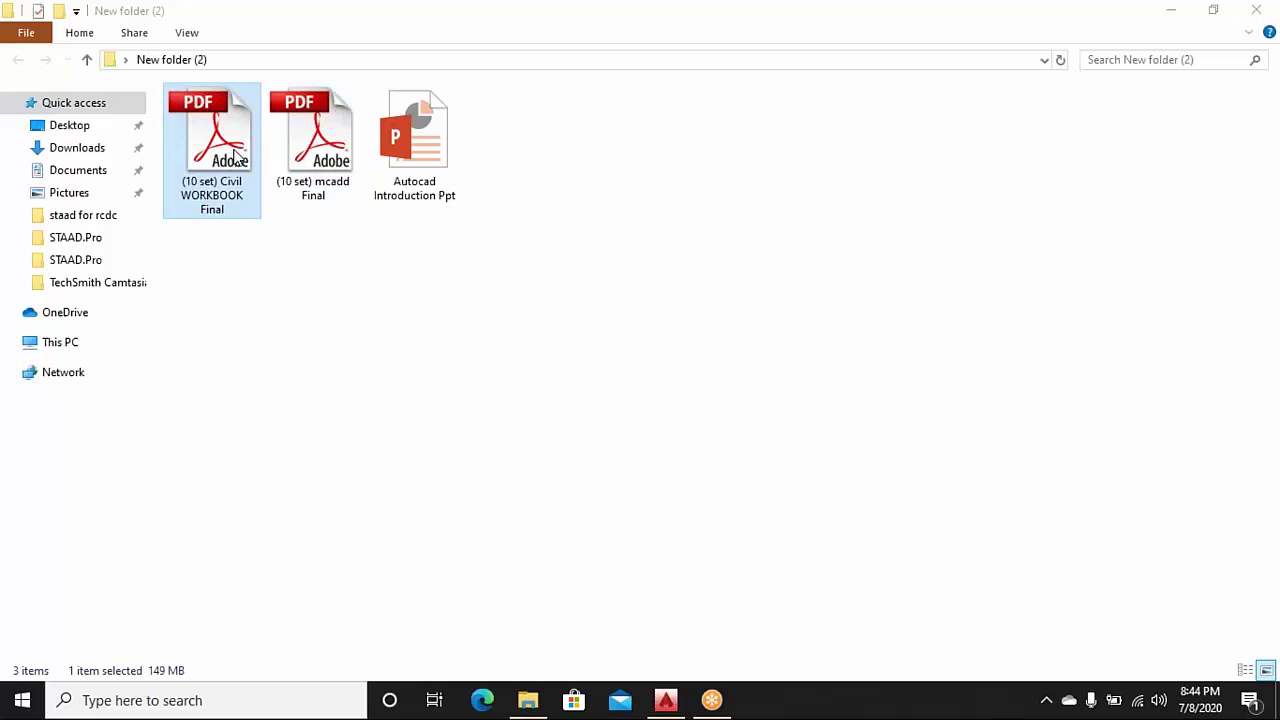
left_click(301, 155)
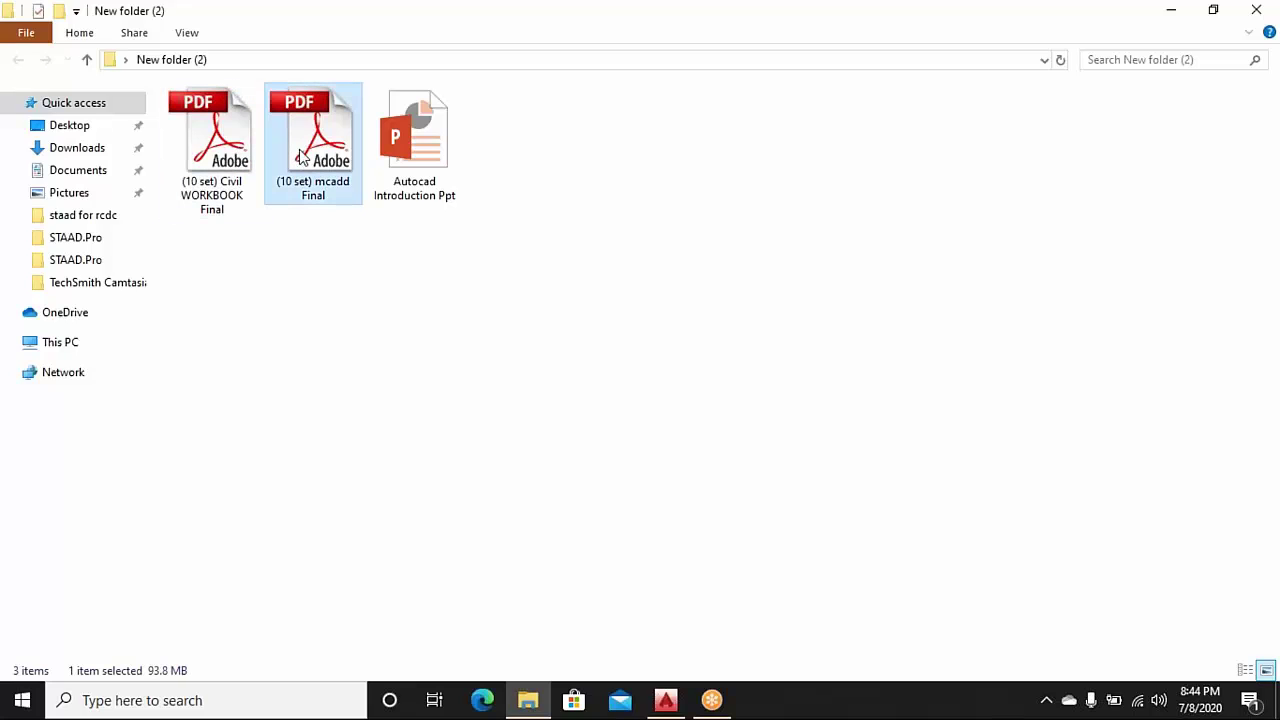
double_click(317, 168)
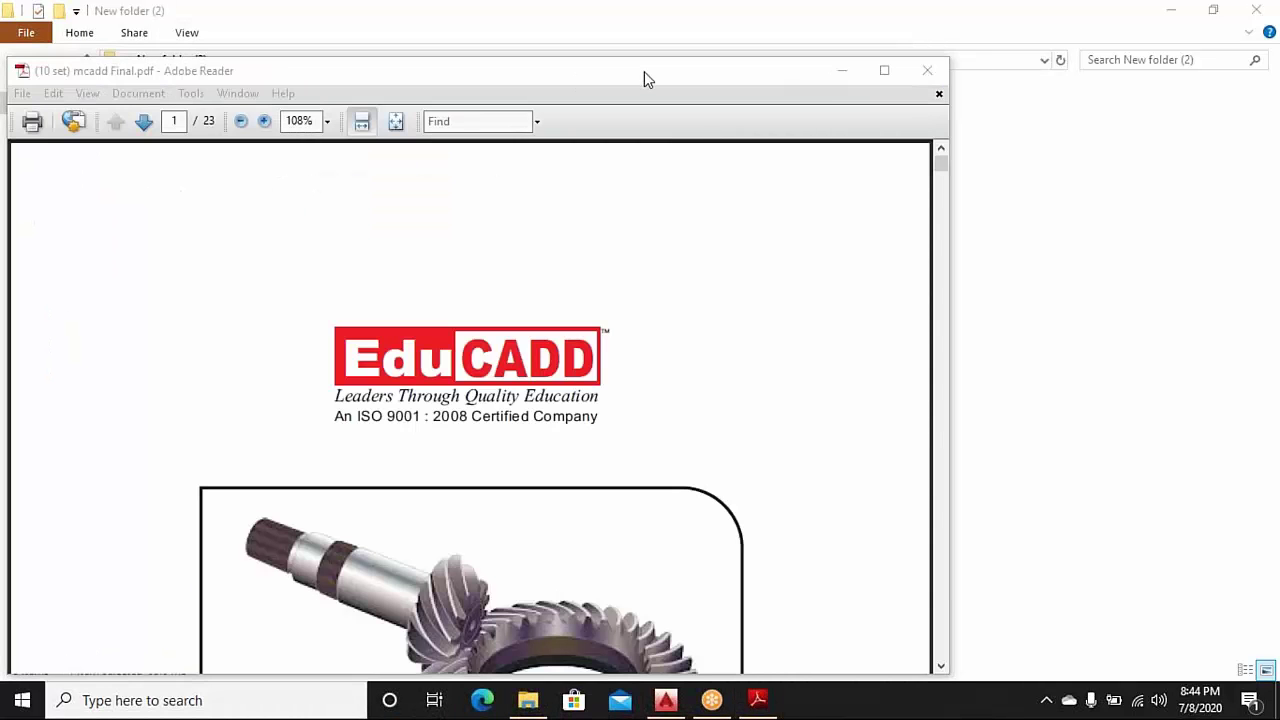
Maximize the PDF window, scroll down to page 3, and zoom to 125%
double_click(655, 100)
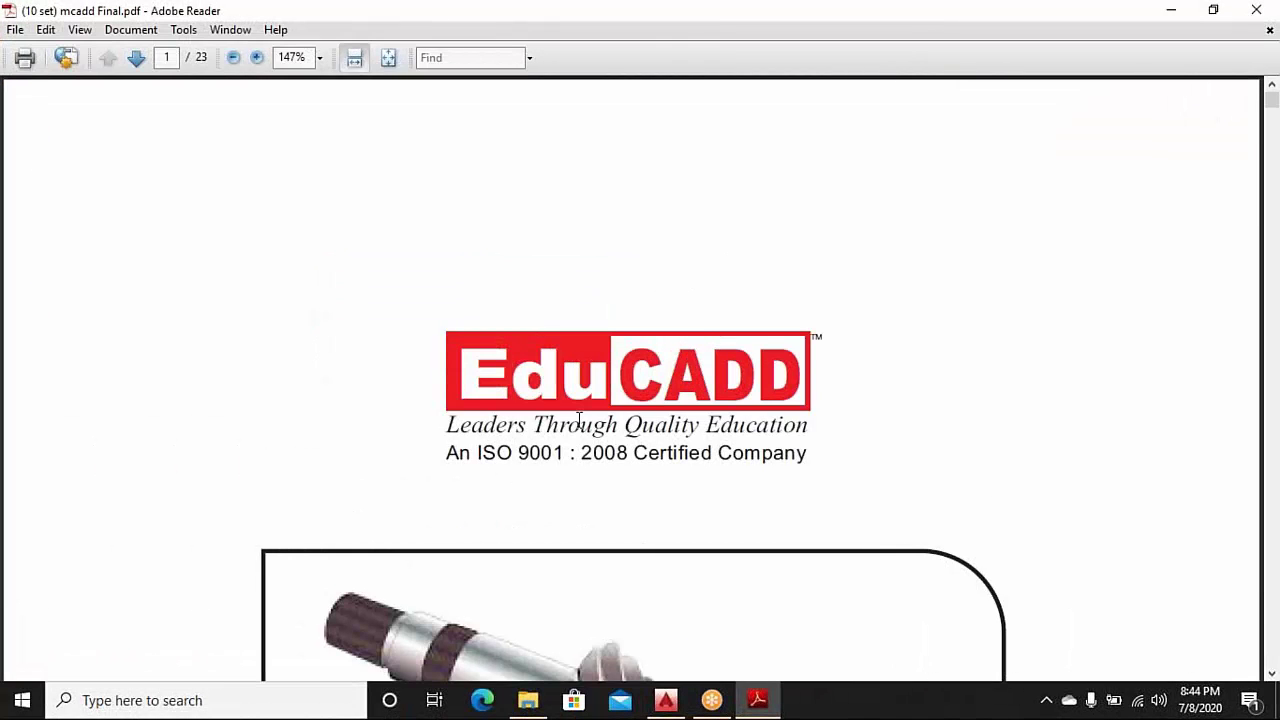
scroll(578, 418, "down", 3)
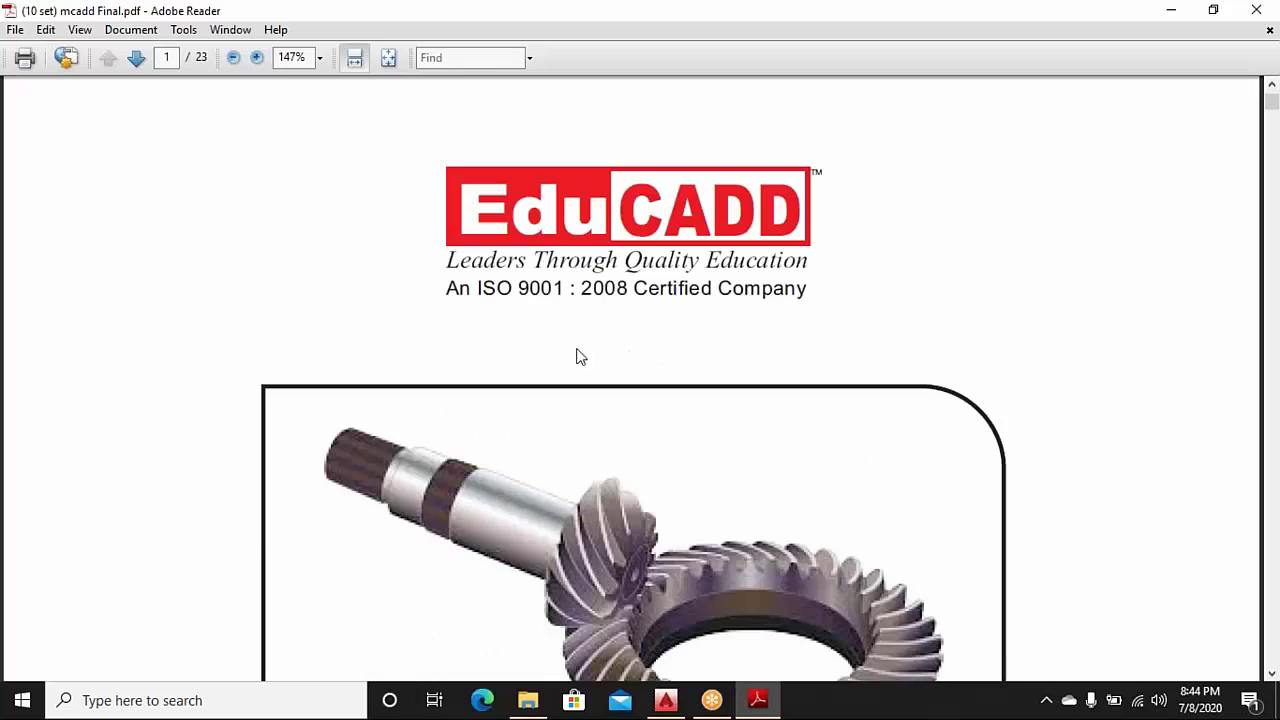
scroll(576, 262, "down", 3)
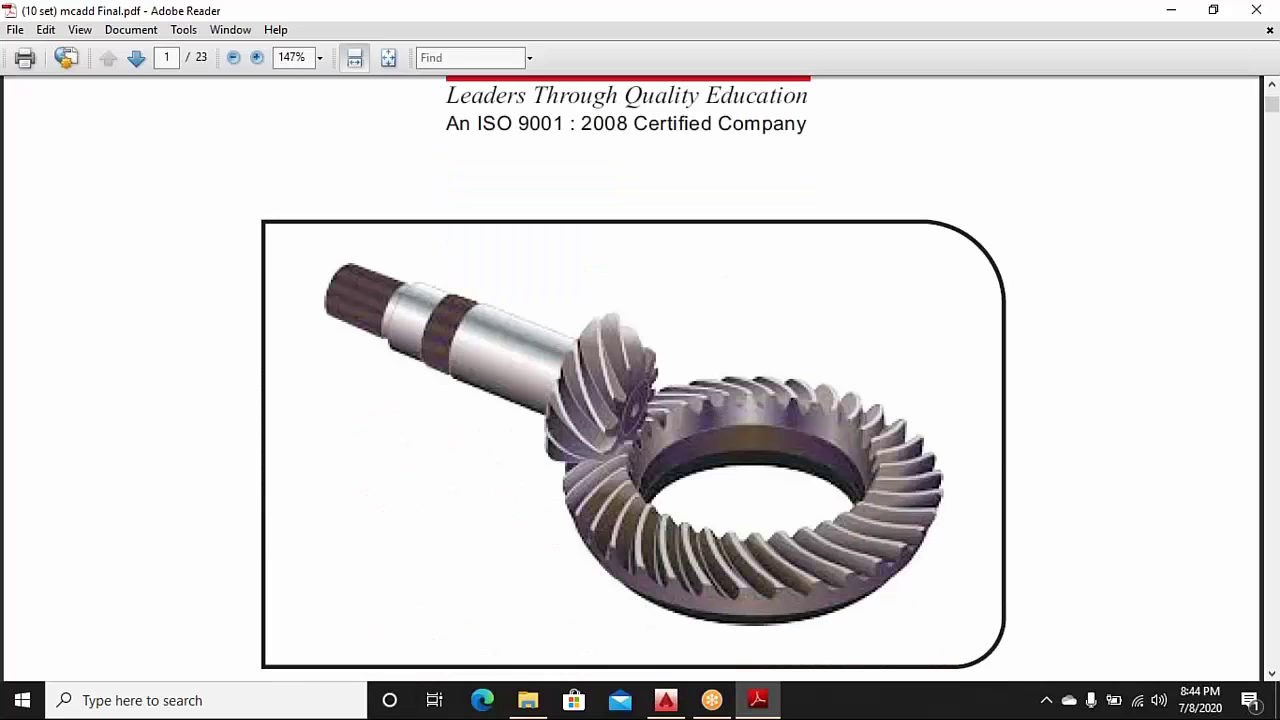
scroll(560, 320, "down", 3)
scroll(546, 372, "down", 3)
scroll(680, 340, "down", 3)
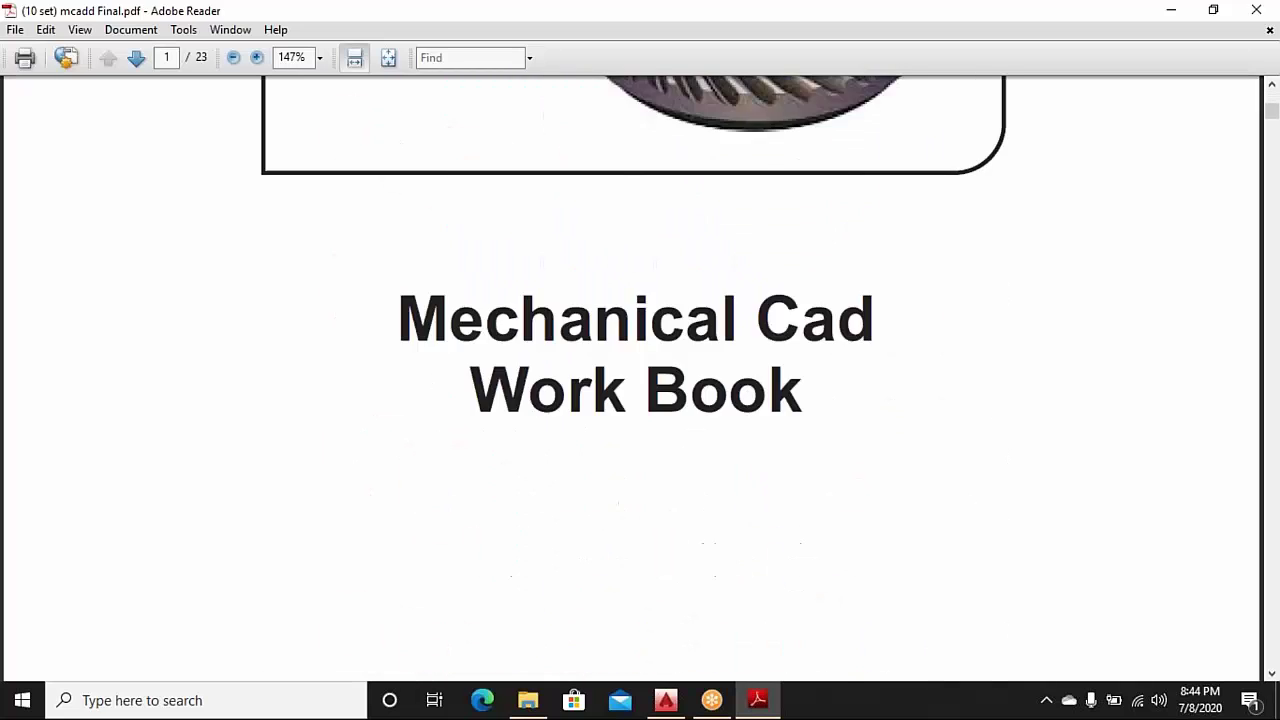
scroll(680, 340, "down", 6)
scroll(640, 380, "down", 6)
scroll(640, 380, "down", 6)
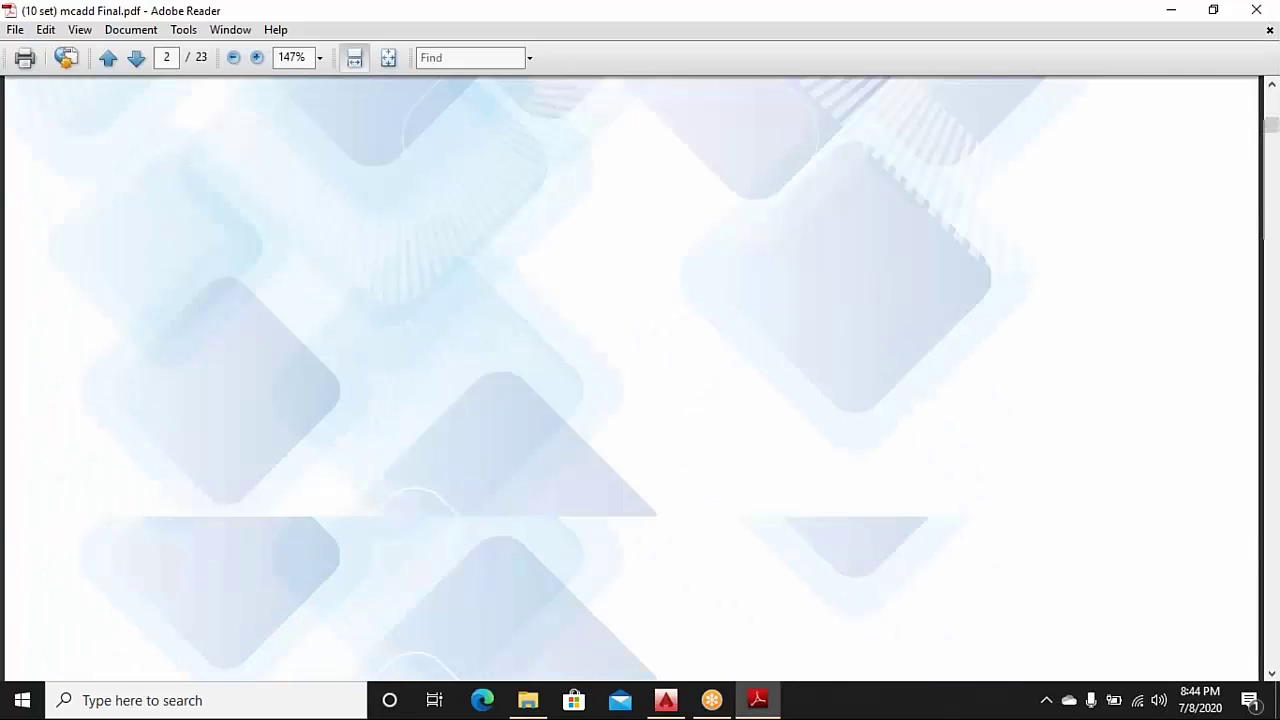
scroll(640, 380, "down", 3)
scroll(640, 380, "down", 3)
scroll(640, 380, "down", 3)
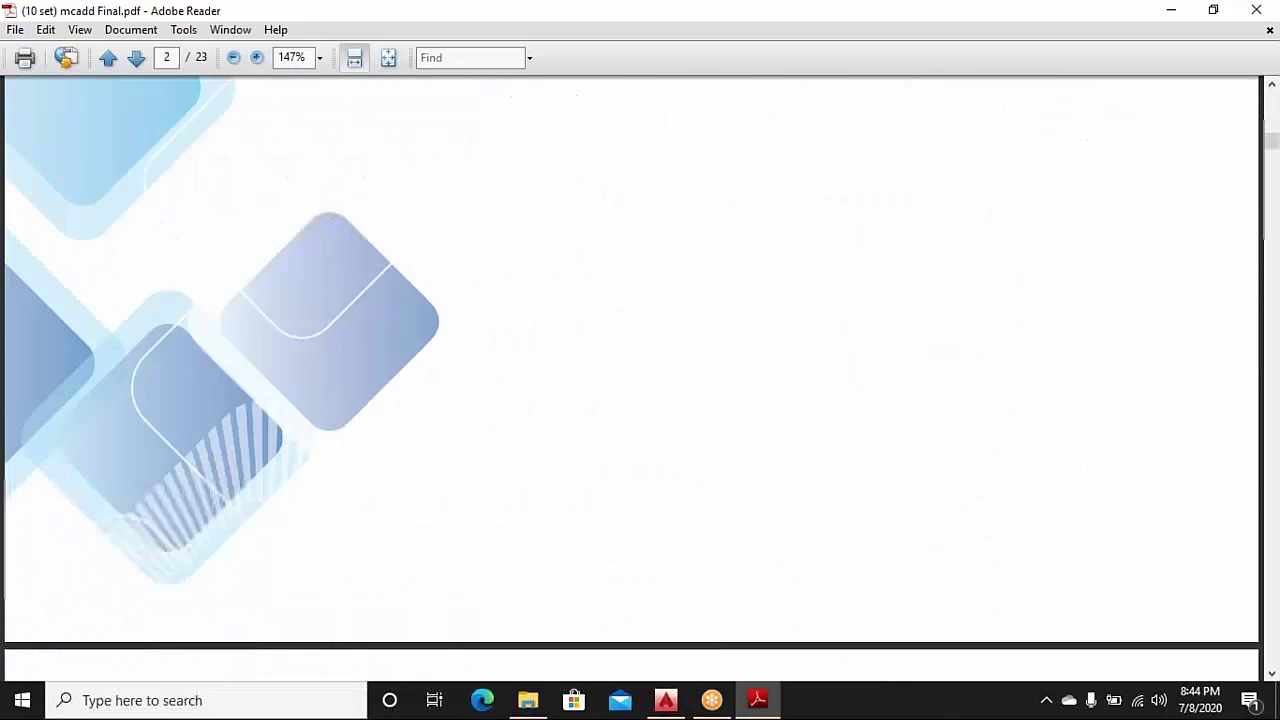
scroll(640, 380, "down", 1)
scroll(640, 380, "down", 2)
scroll(461, 347, "down", 3)
scroll(461, 347, "down", 2)
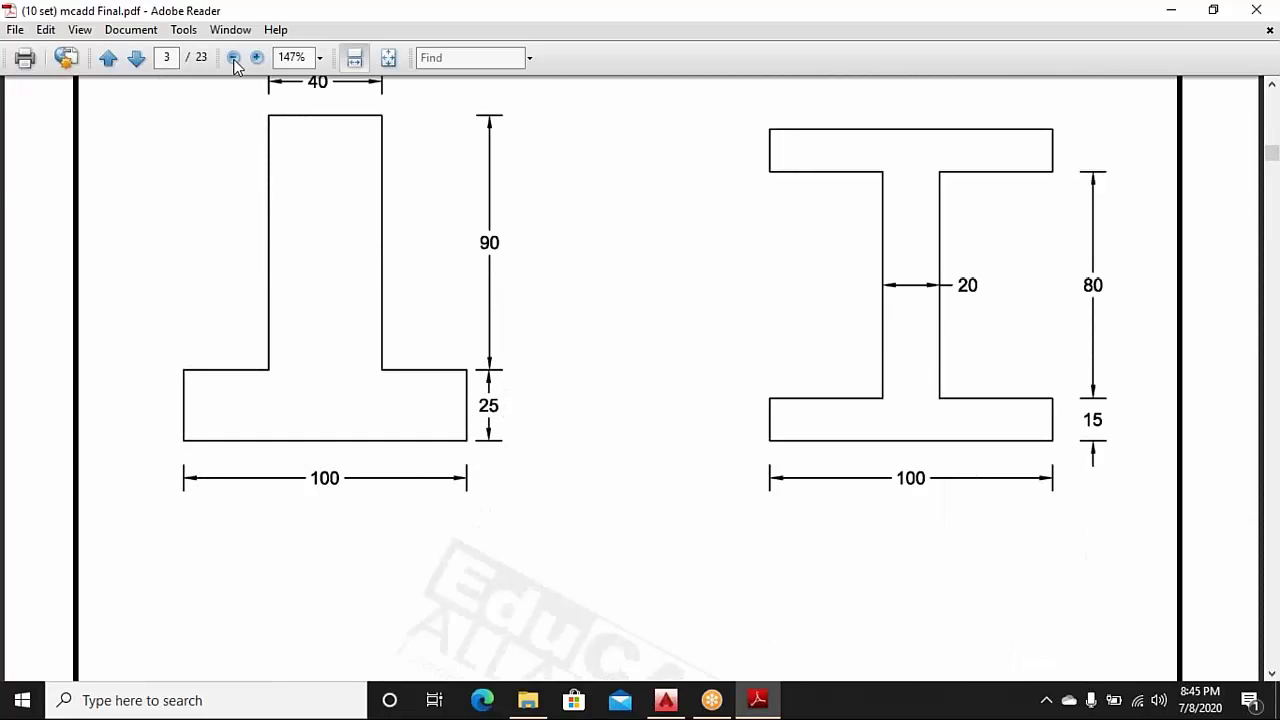
left_click(234, 58)
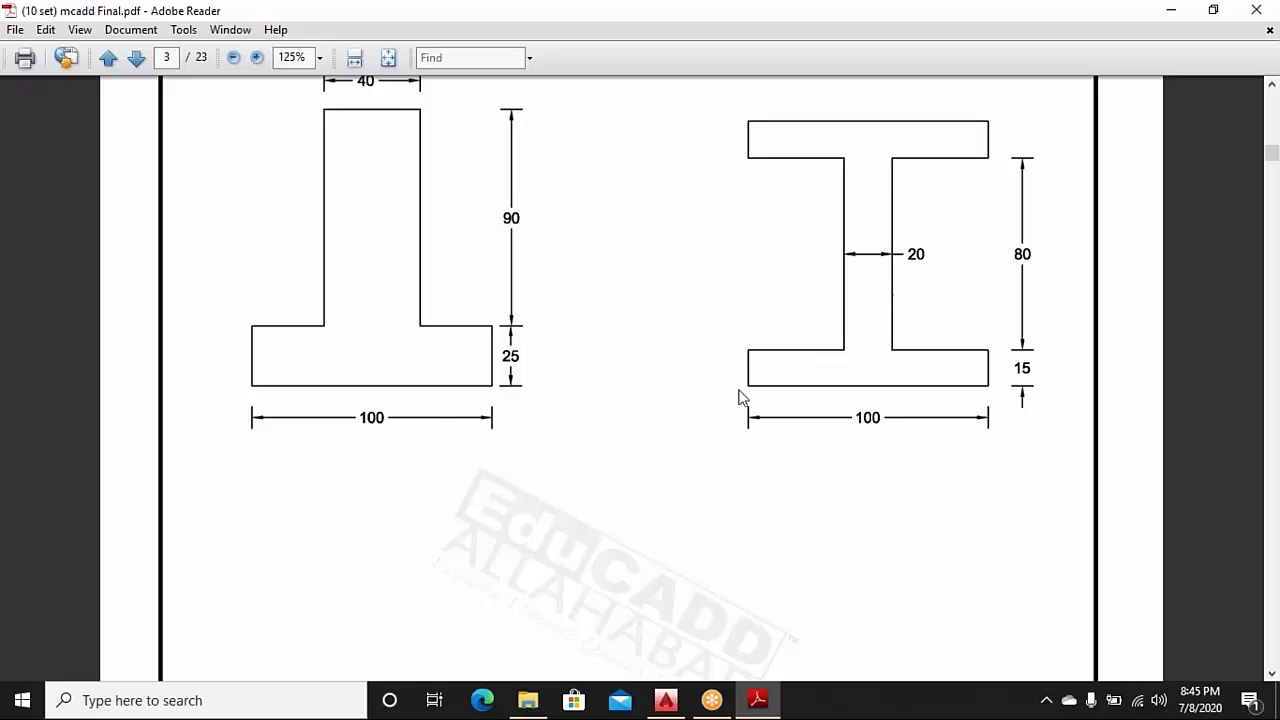
Frame the stepped-profile drawing with its 120 base dimension
scroll(741, 399, "down", 3)
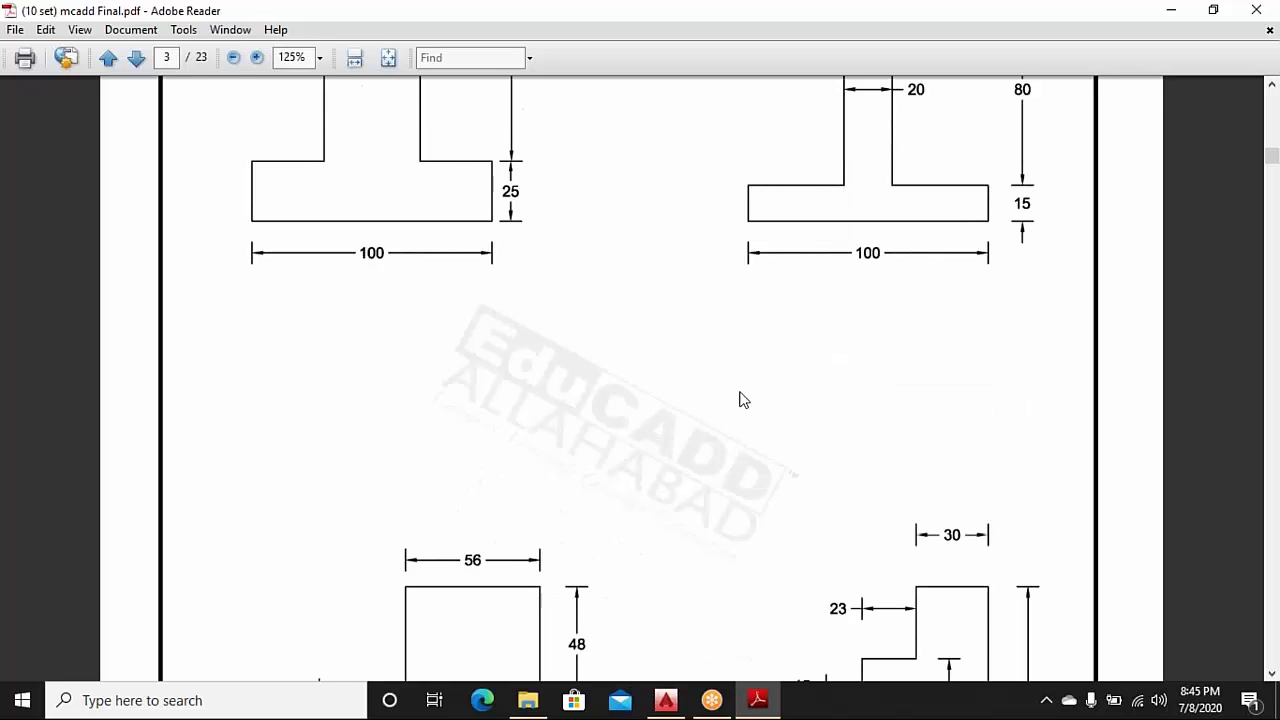
scroll(741, 399, "down", 6)
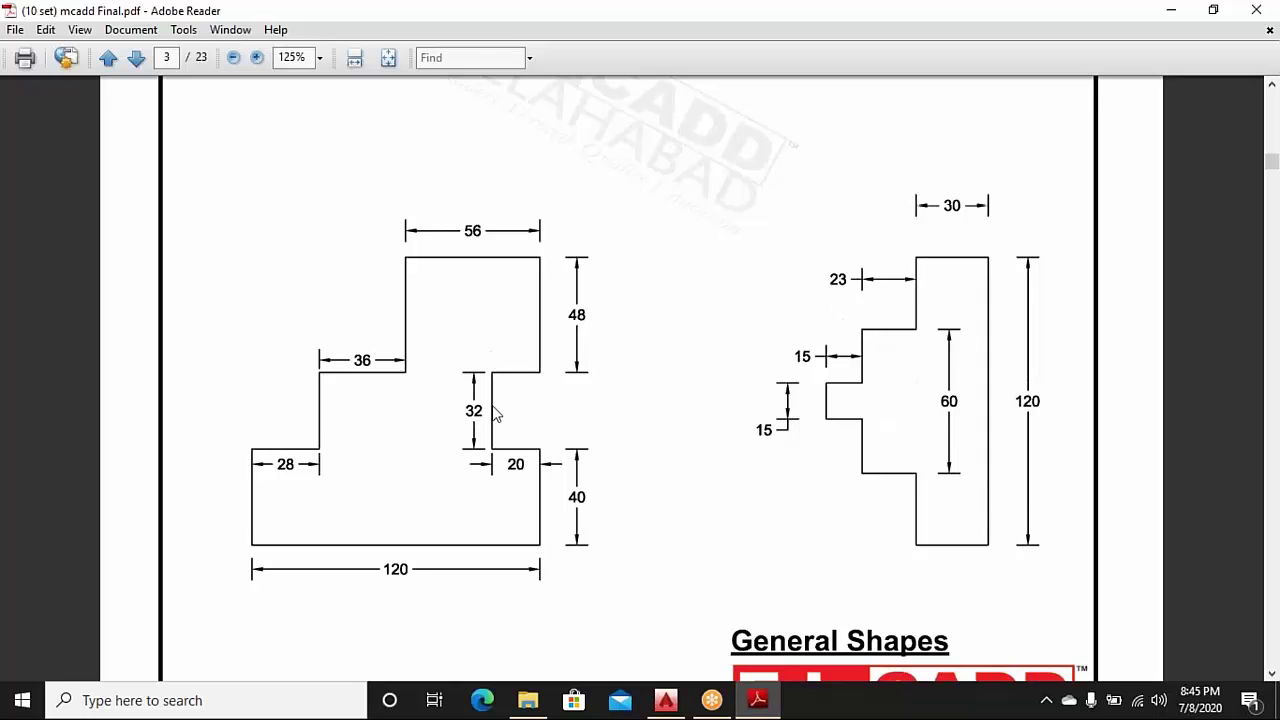
scroll(462, 388, "down", 3)
scroll(462, 388, "down", 3)
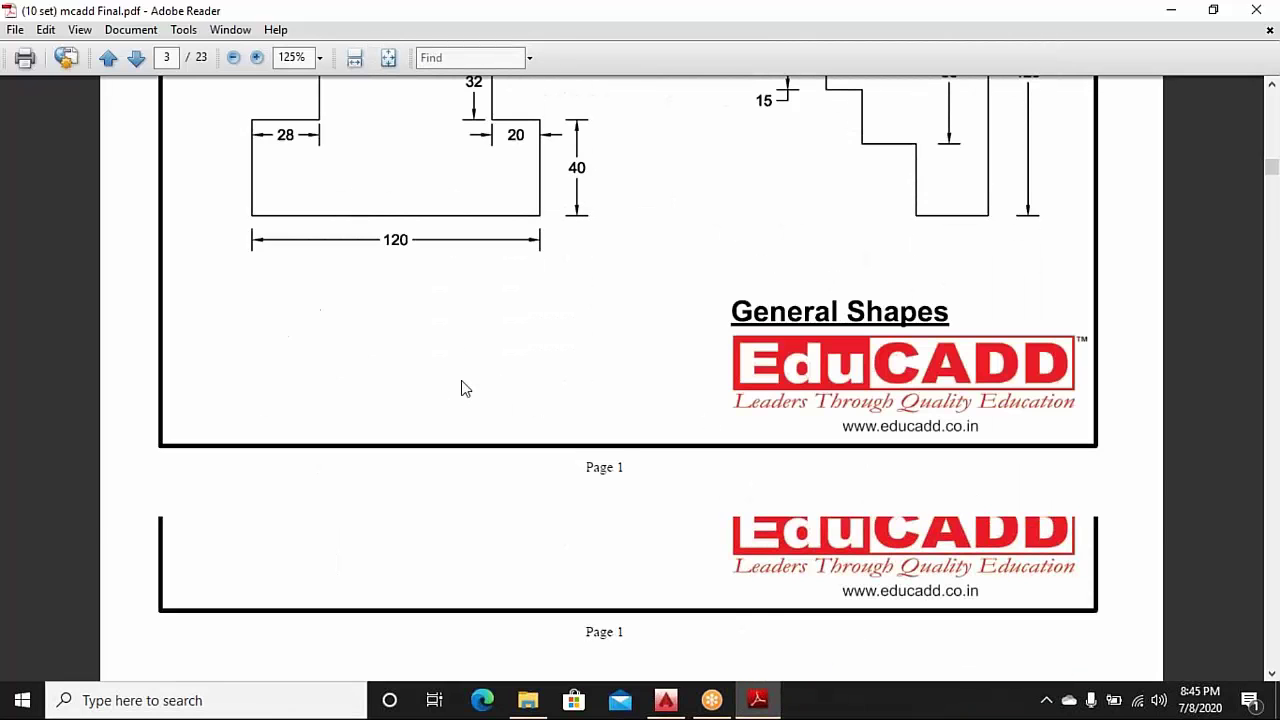
scroll(470, 395, "down", 3)
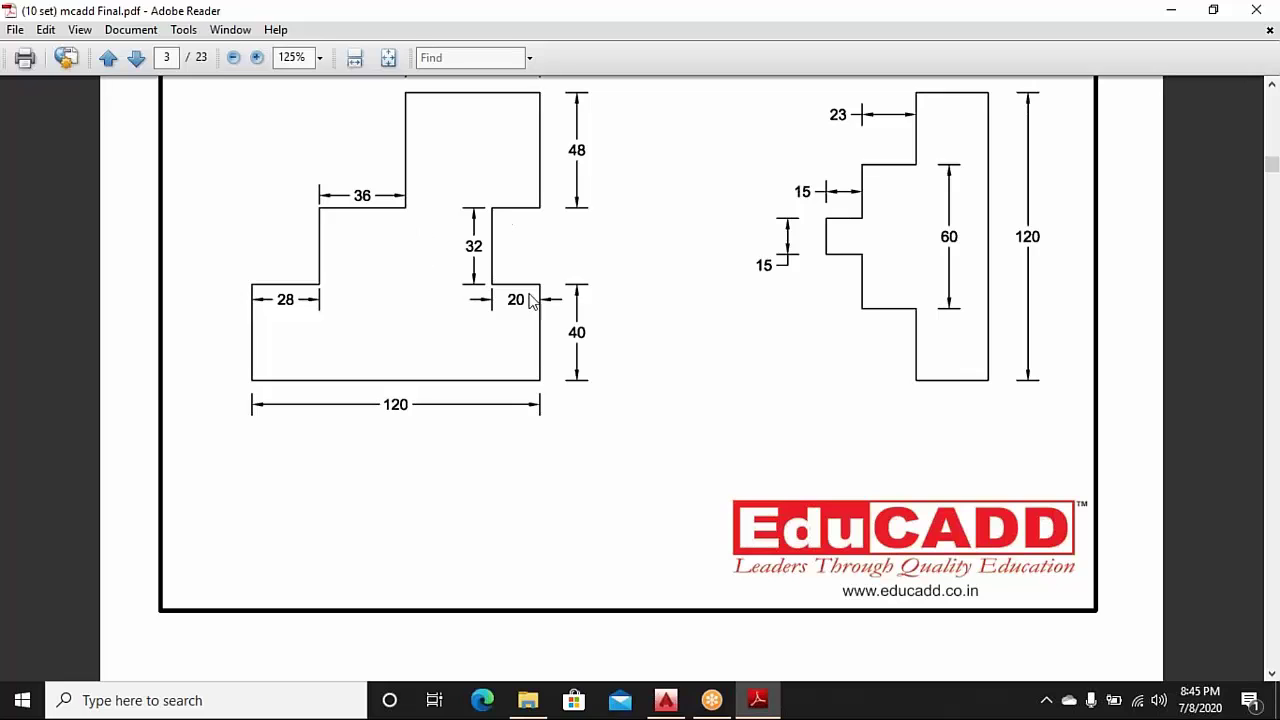
scroll(490, 330, "up", 3)
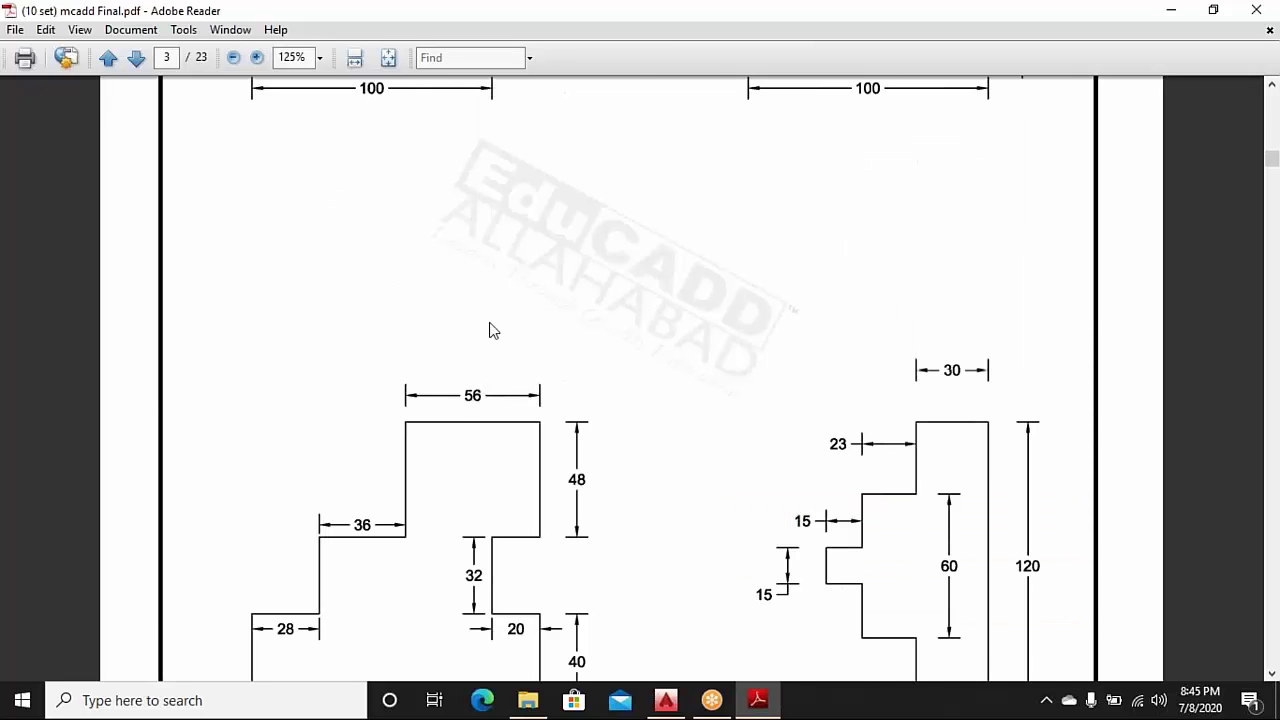
scroll(490, 330, "down", 2)
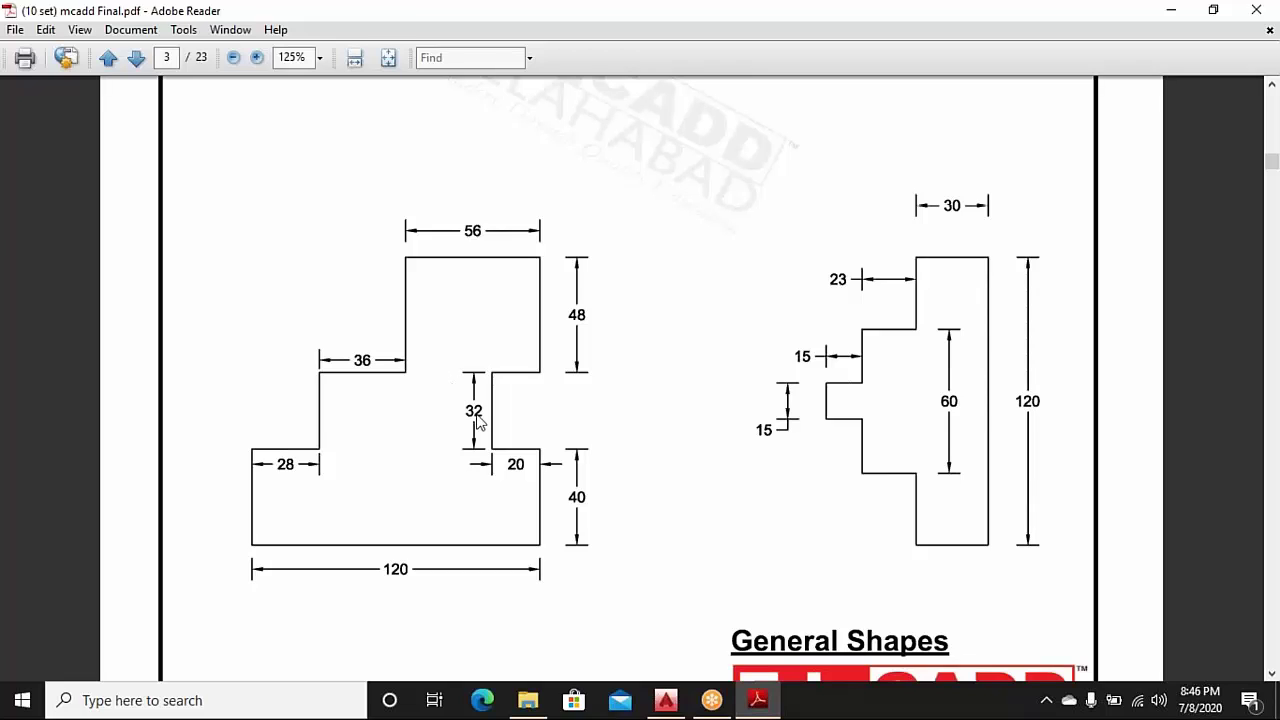
Compare the PDF drawing with AutoCAD by switching windows, then start a Windows search
left_click(665, 703)
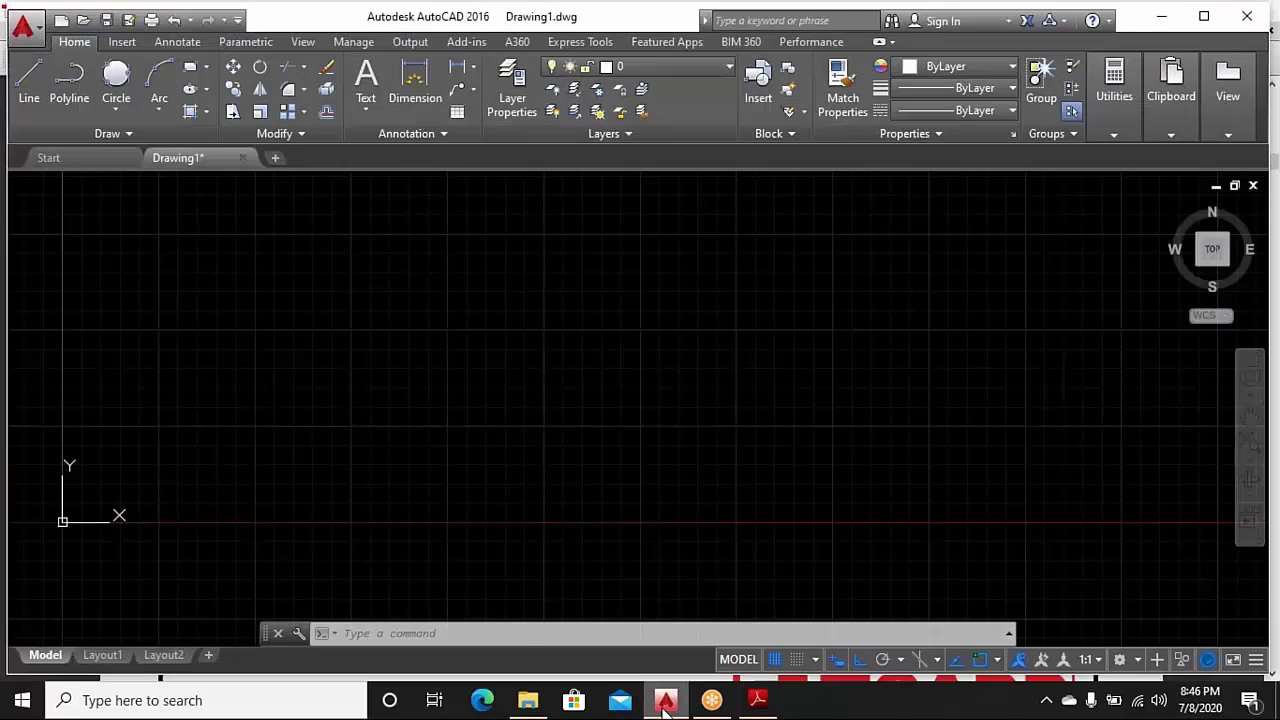
left_click(665, 703)
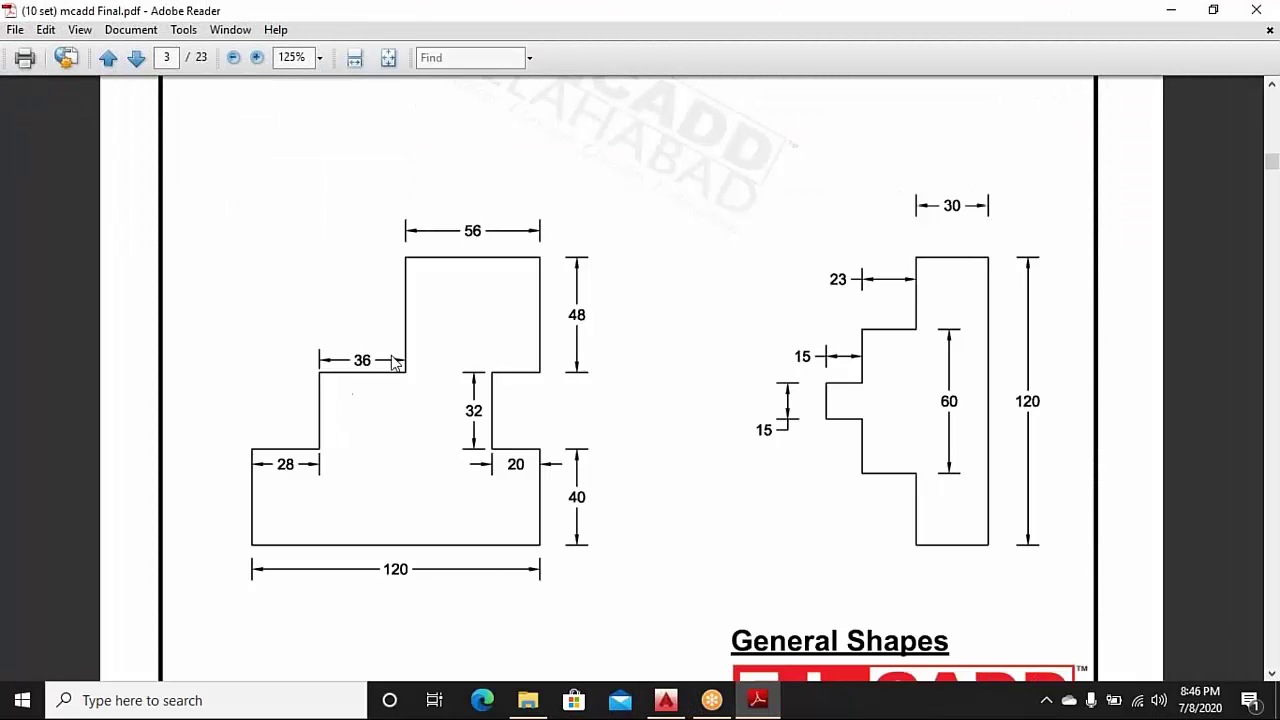
left_click(665, 702)
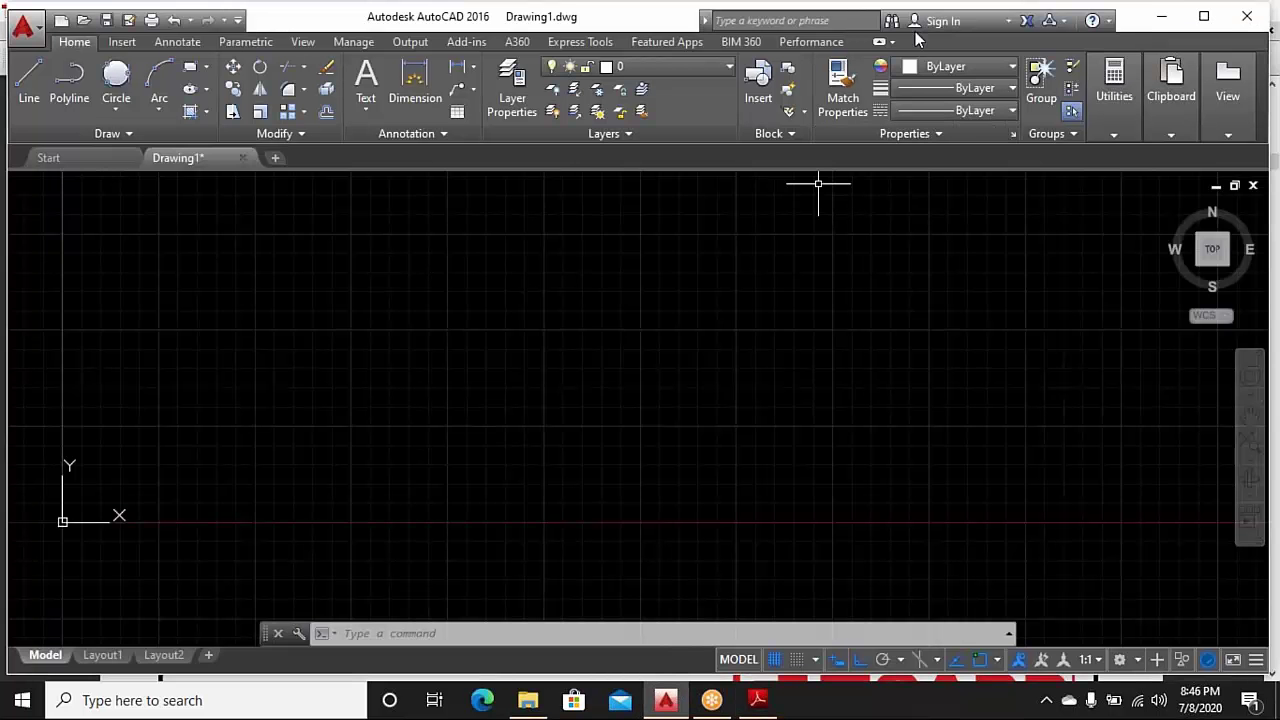
left_click(757, 700)
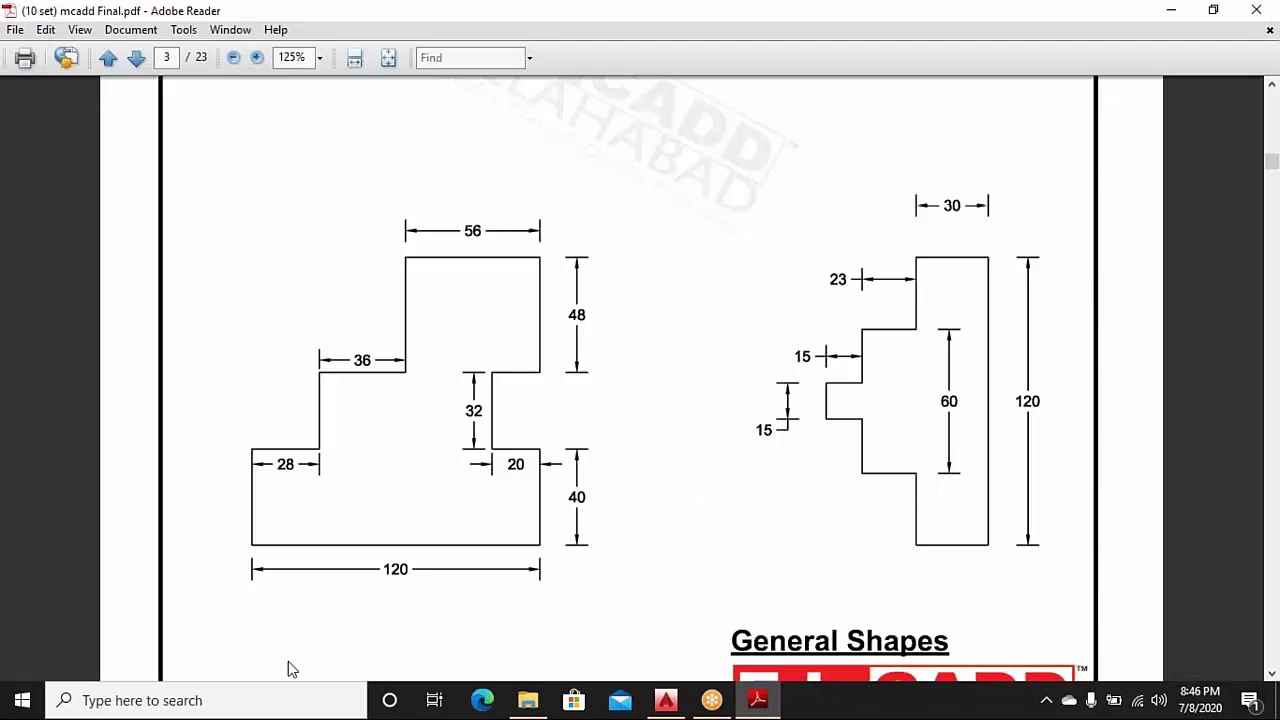
left_click(268, 713)
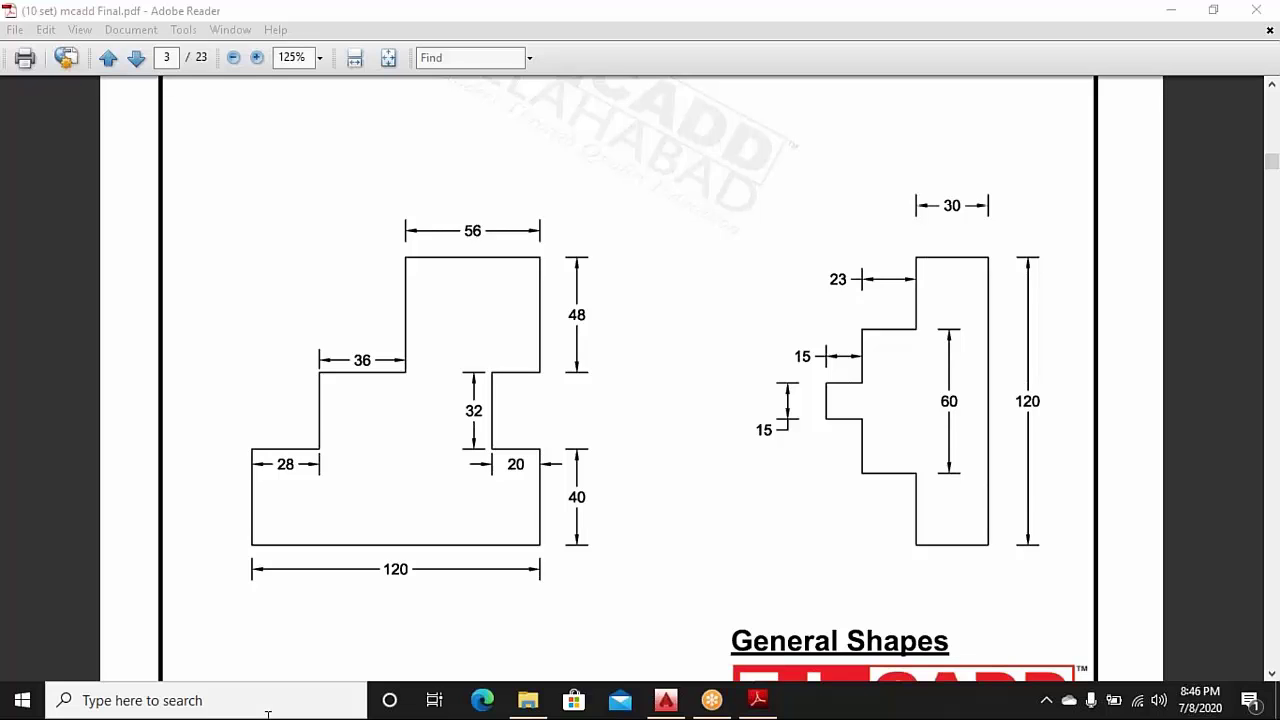
Find Snipping Tool in Start search, pin it to the taskbar, and launch it
type("sn")
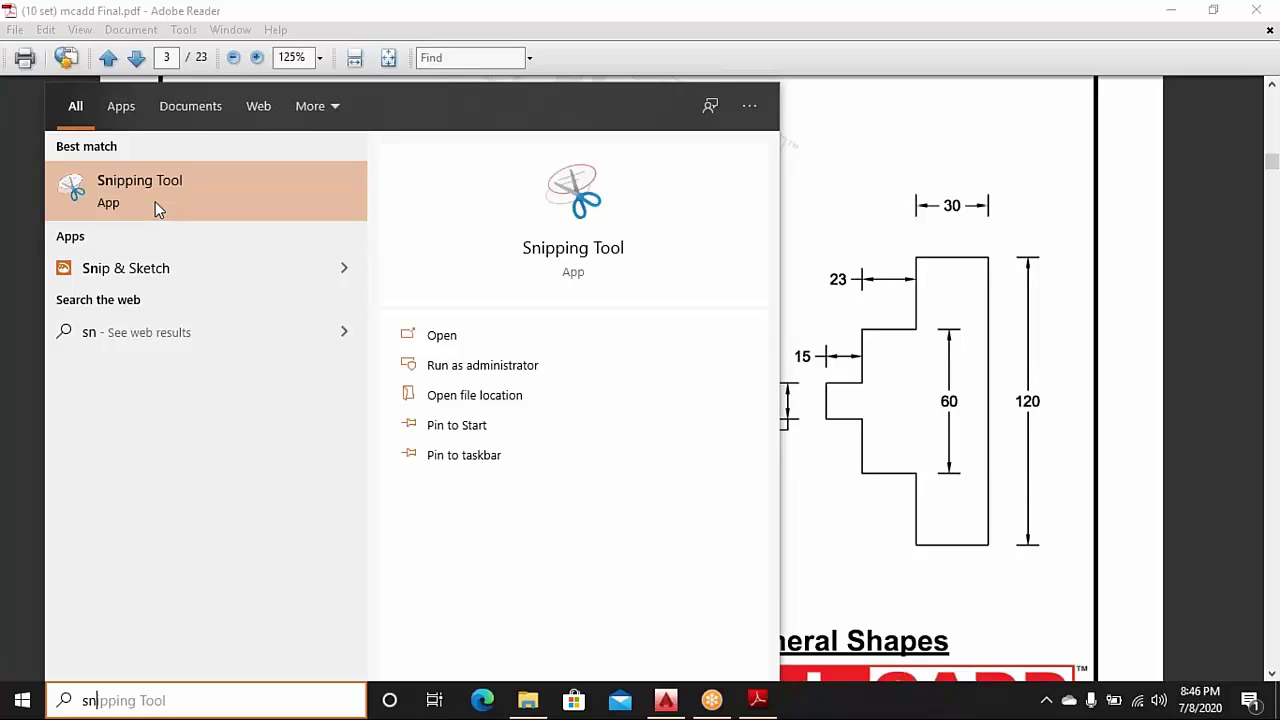
right_click(155, 201)
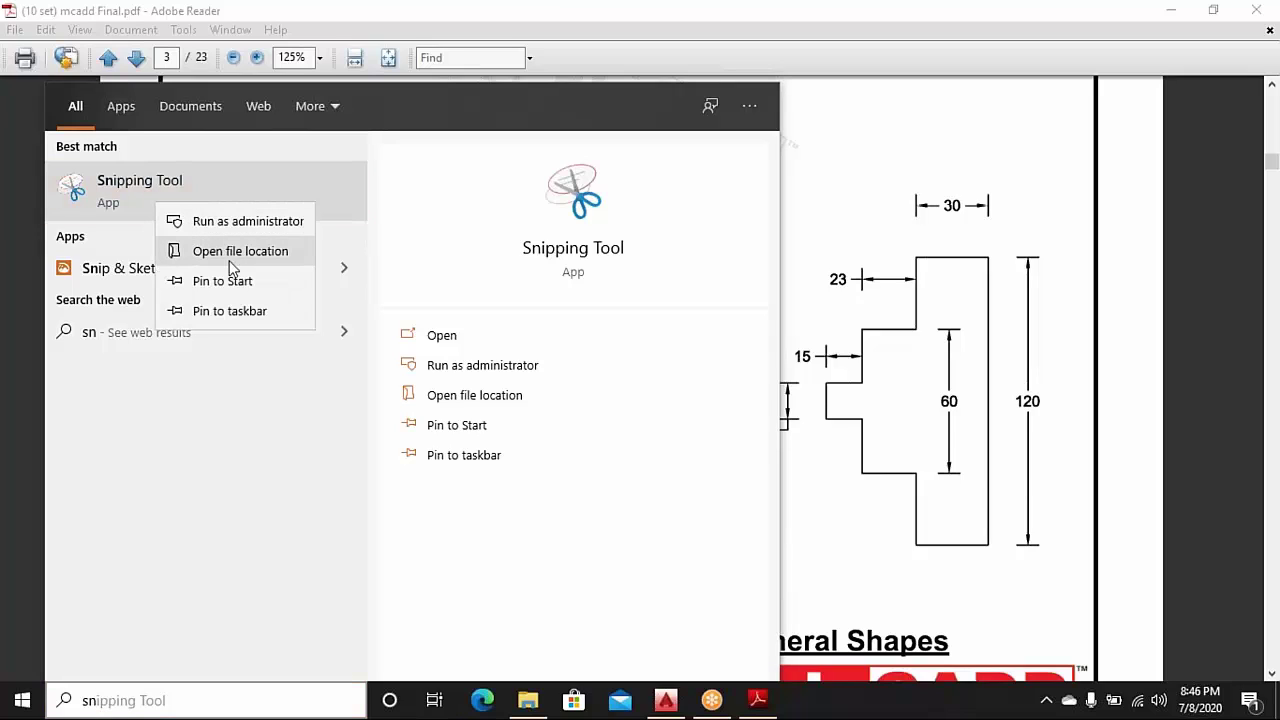
left_click(236, 311)
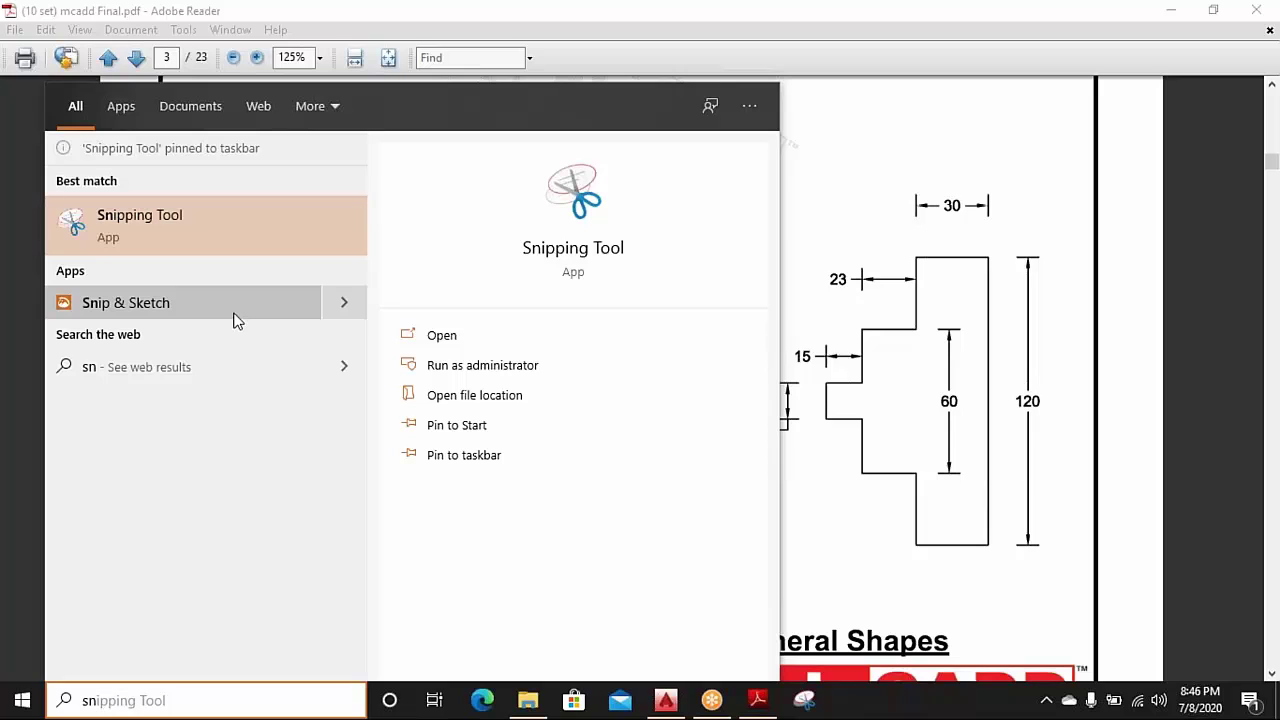
left_click(806, 702)
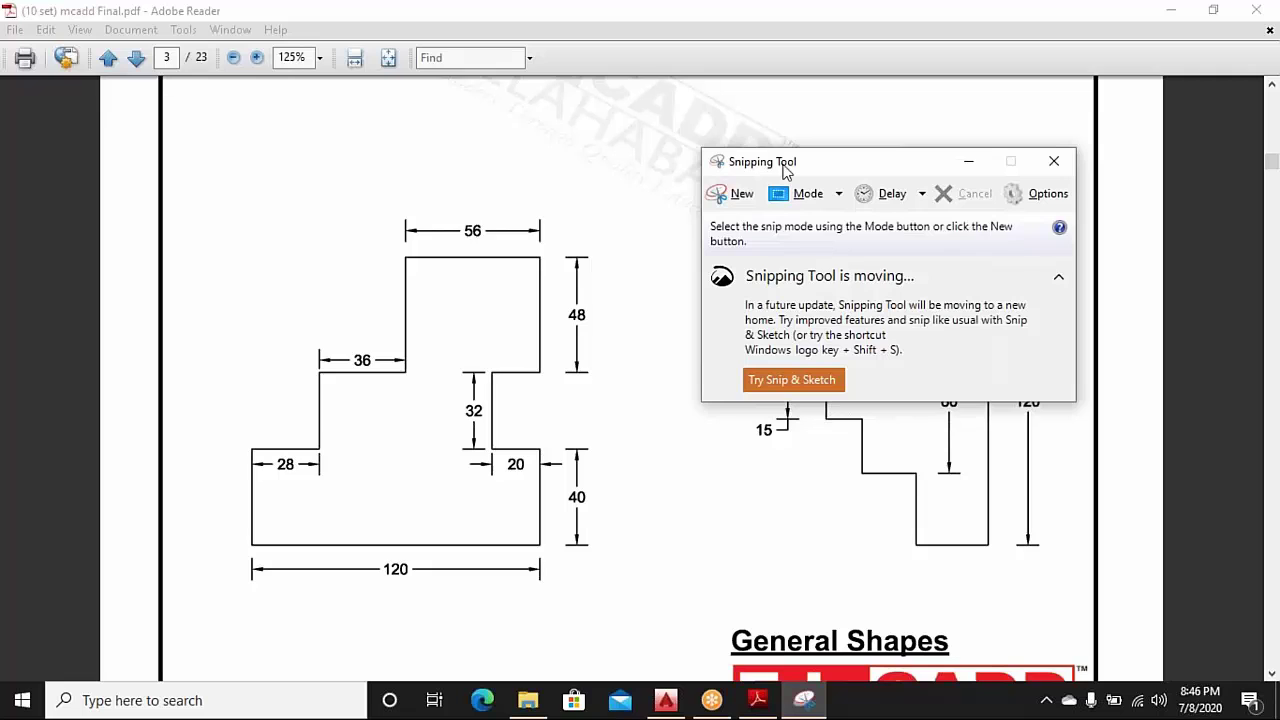
Capture the stepped-profile drawing region as a new snip and add a pen stroke
left_click_drag(772, 166, 726, 140)
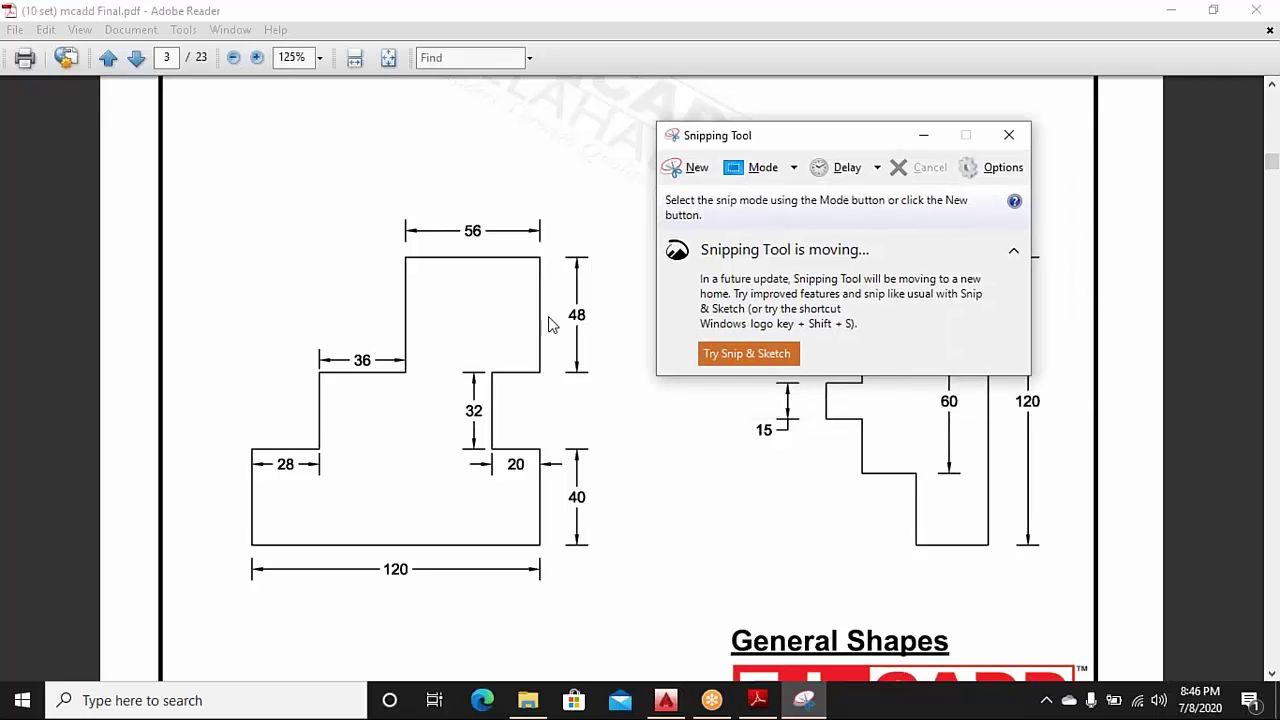
left_click(688, 172)
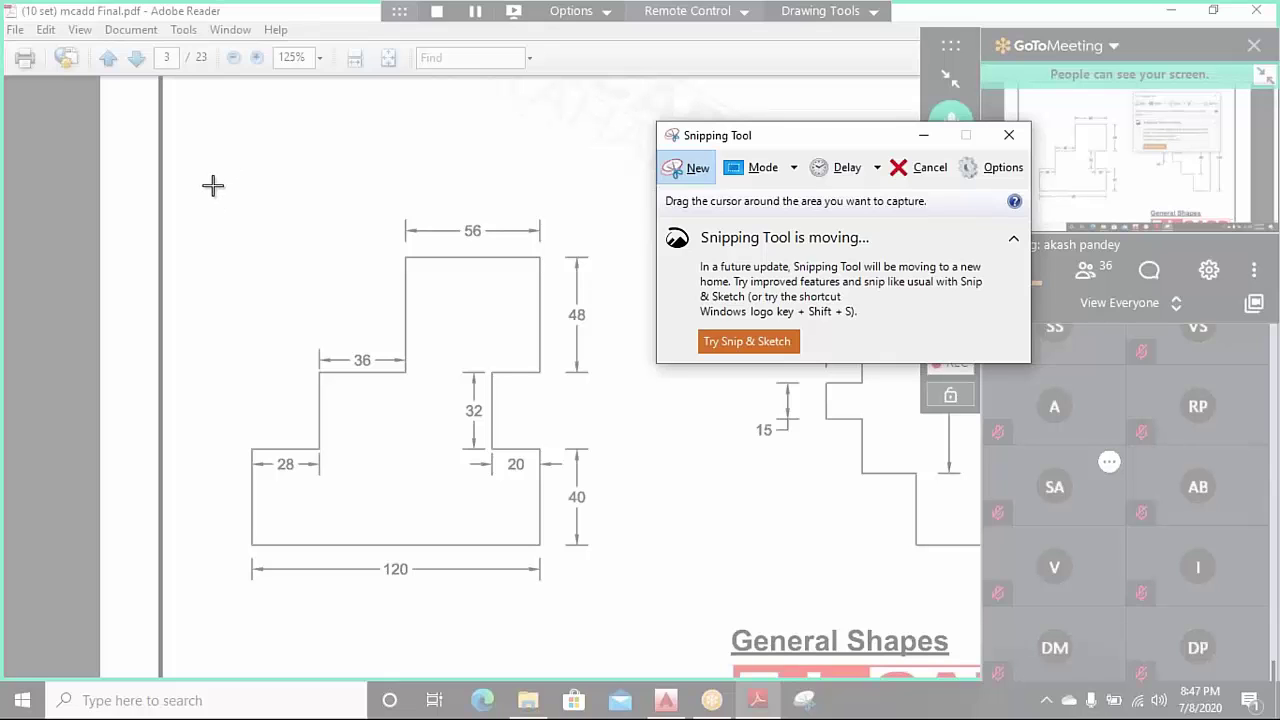
mouse_move(213, 181)
left_mouse_down()
mouse_move(516, 620)
mouse_move(615, 629)
left_mouse_up()
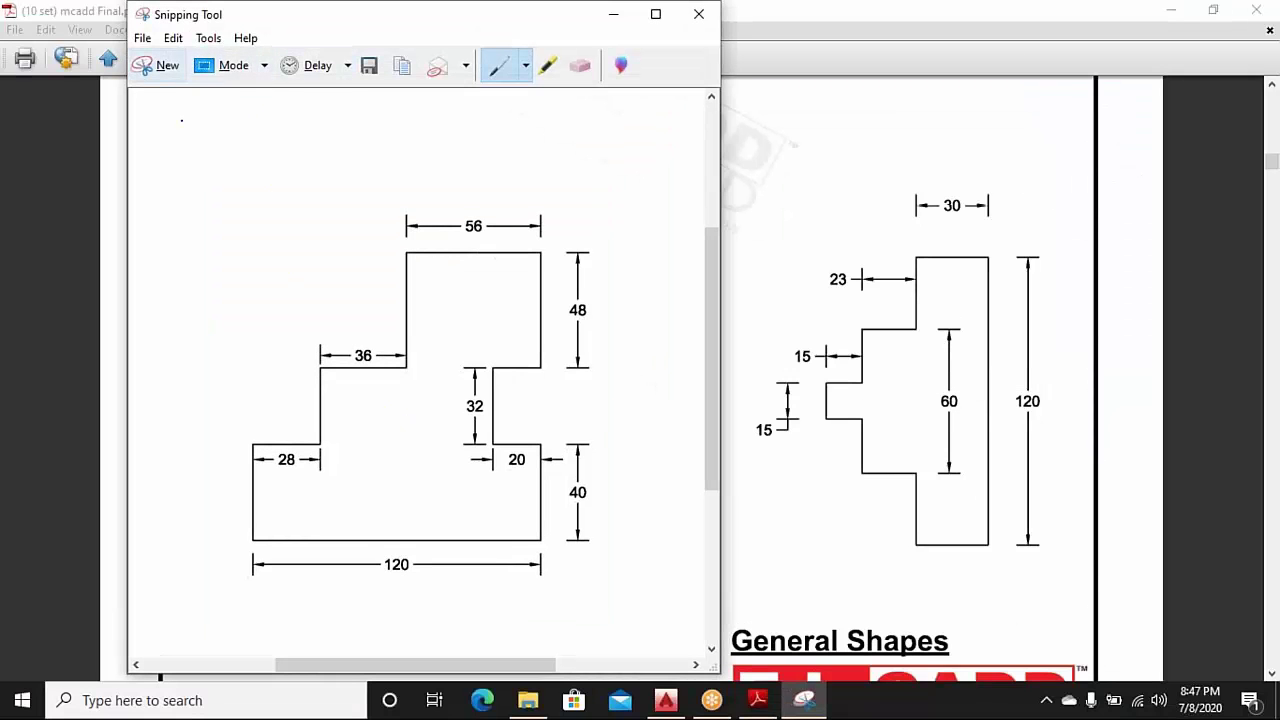
mouse_move(262, 119)
left_mouse_down()
mouse_move(233, 124)
mouse_move(236, 168)
mouse_move(266, 115)
mouse_move(390, 135)
left_mouse_up()
Save the snip to the Desktop as the PNG 'drt'
left_click(142, 38)
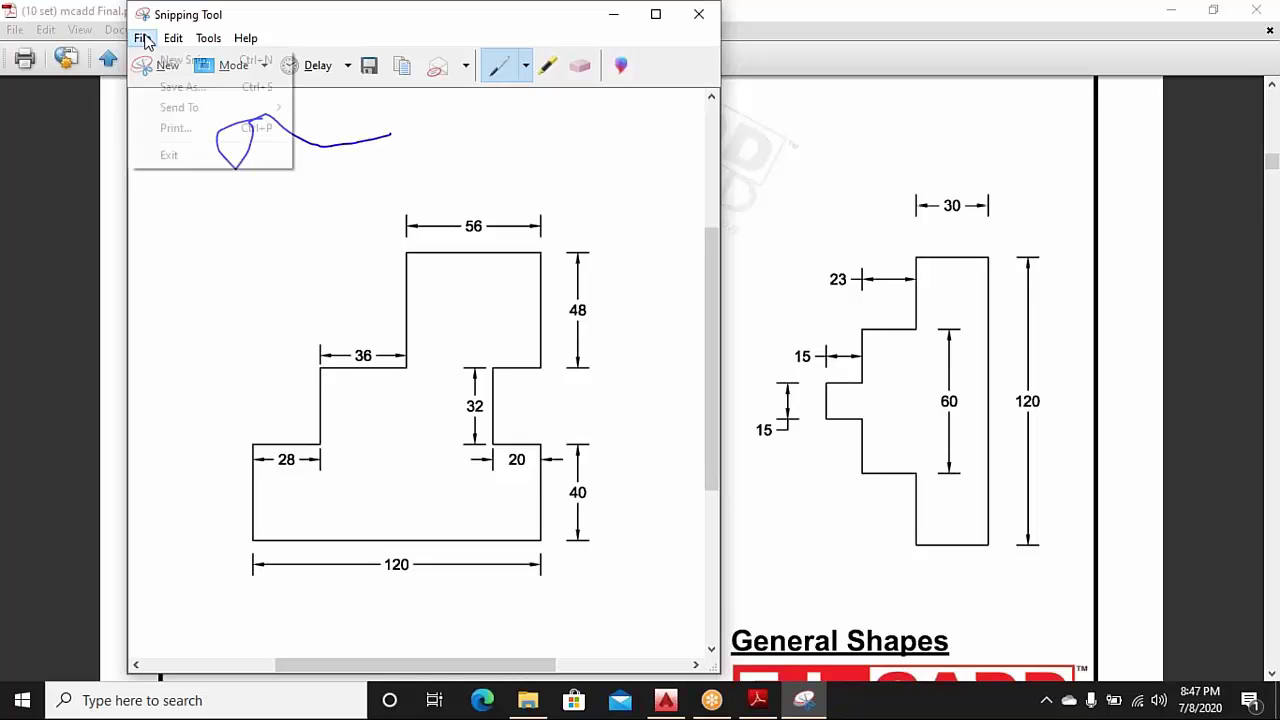
left_click(163, 86)
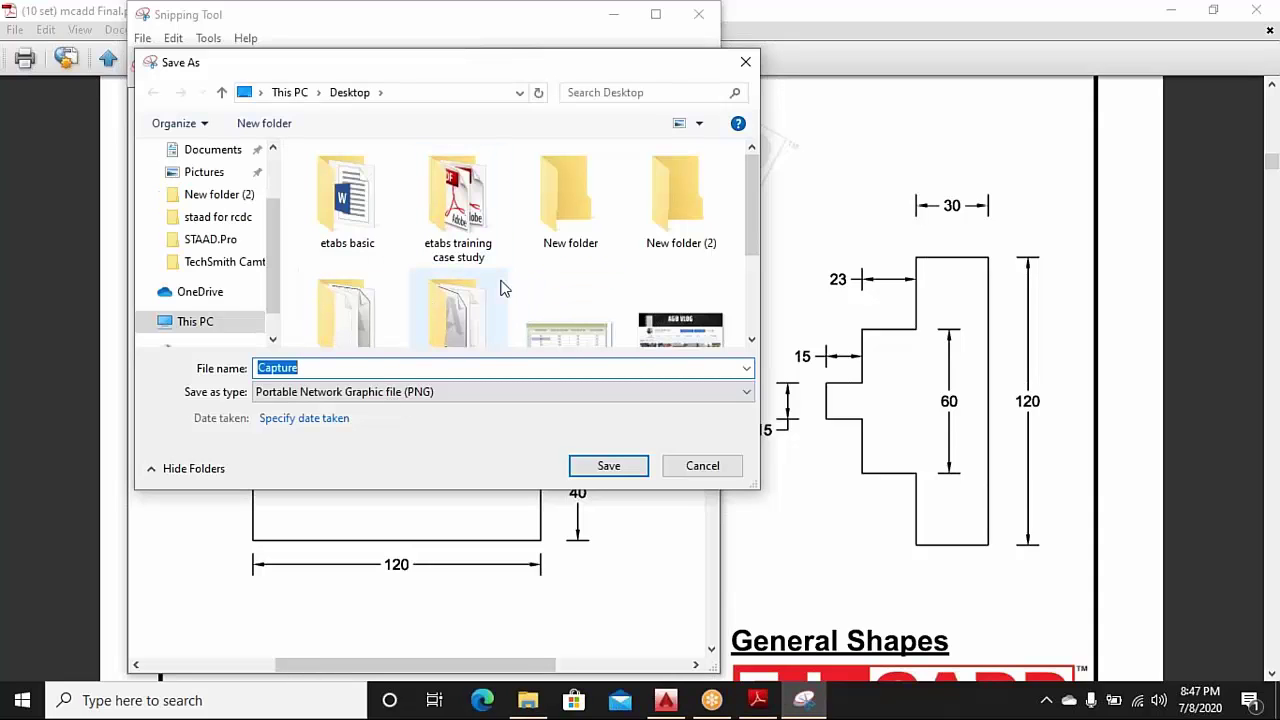
type("drt")
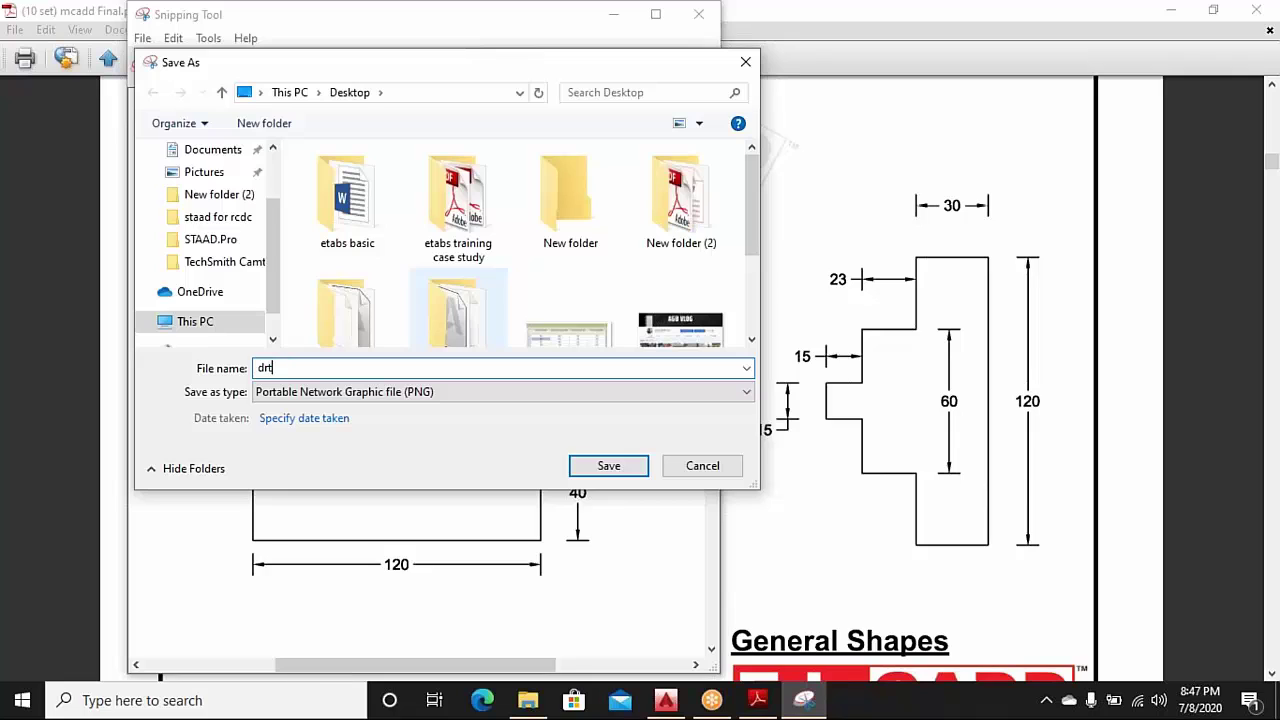
left_click(607, 470)
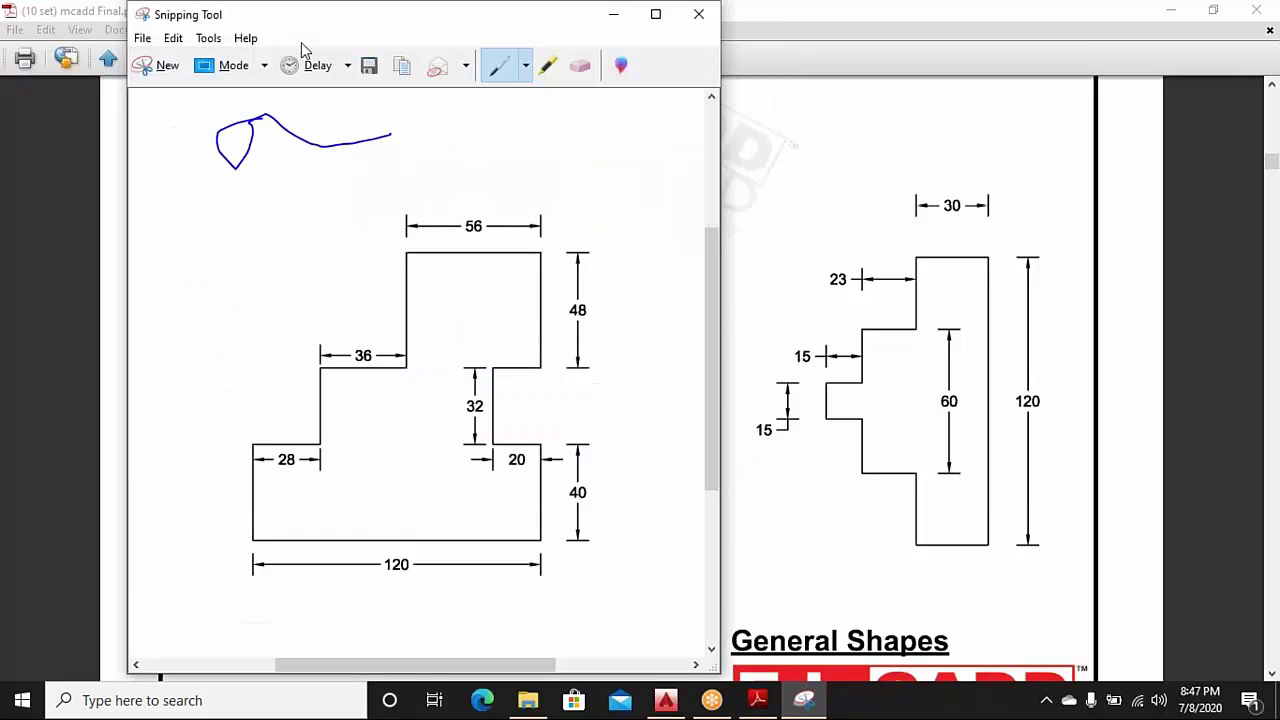
left_click_drag(415, 24, 391, 226)
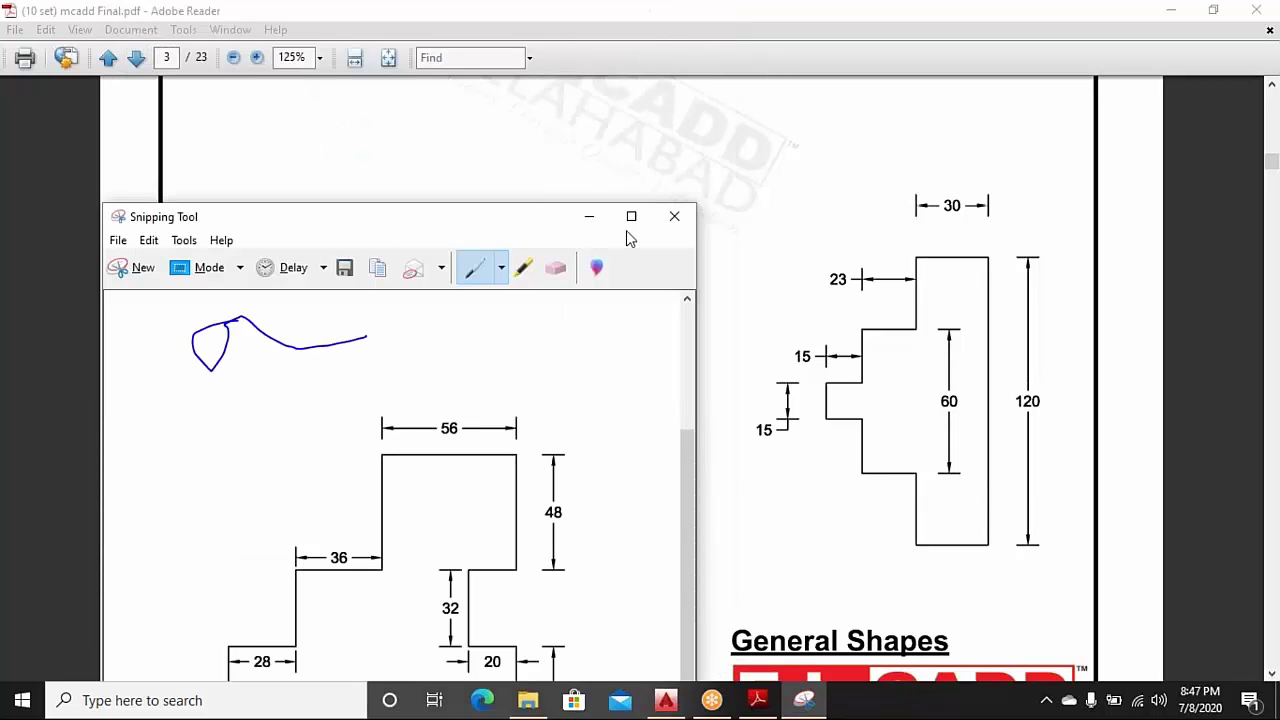
Close Snipping Tool and minimize Adobe Reader to return to the empty Drawing1 model space
left_click(673, 217)
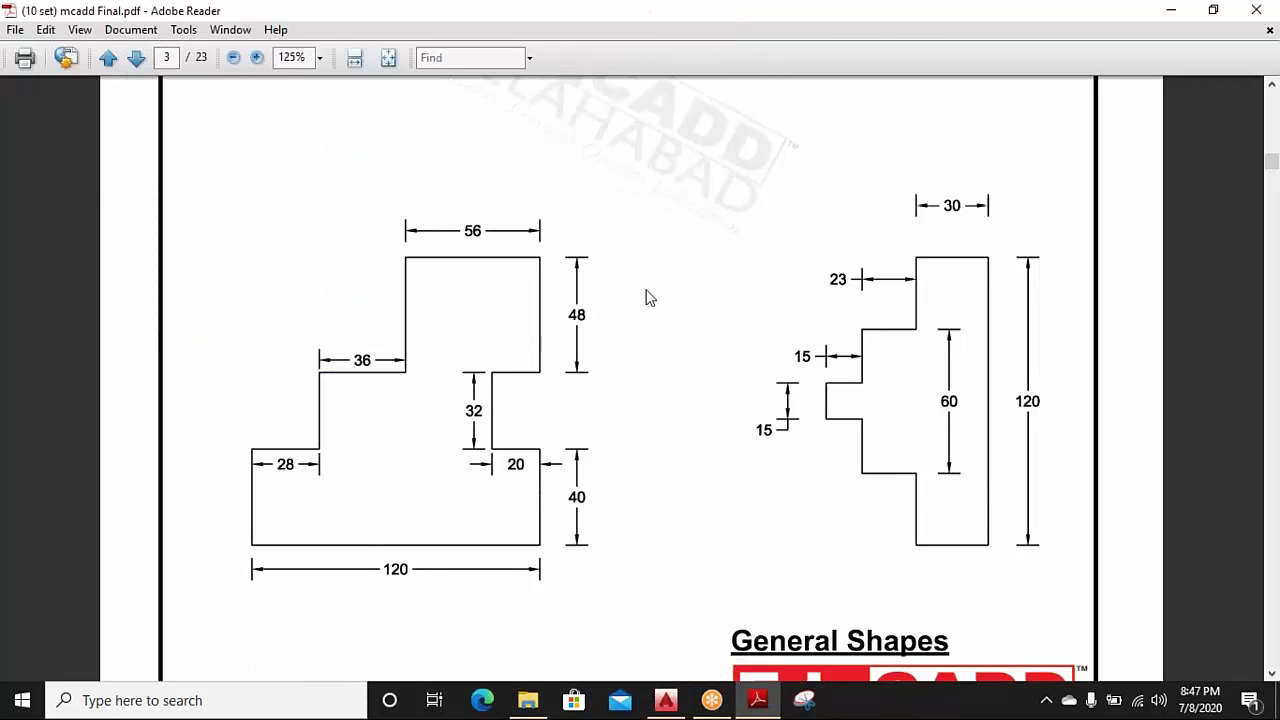
left_click(1165, 18)
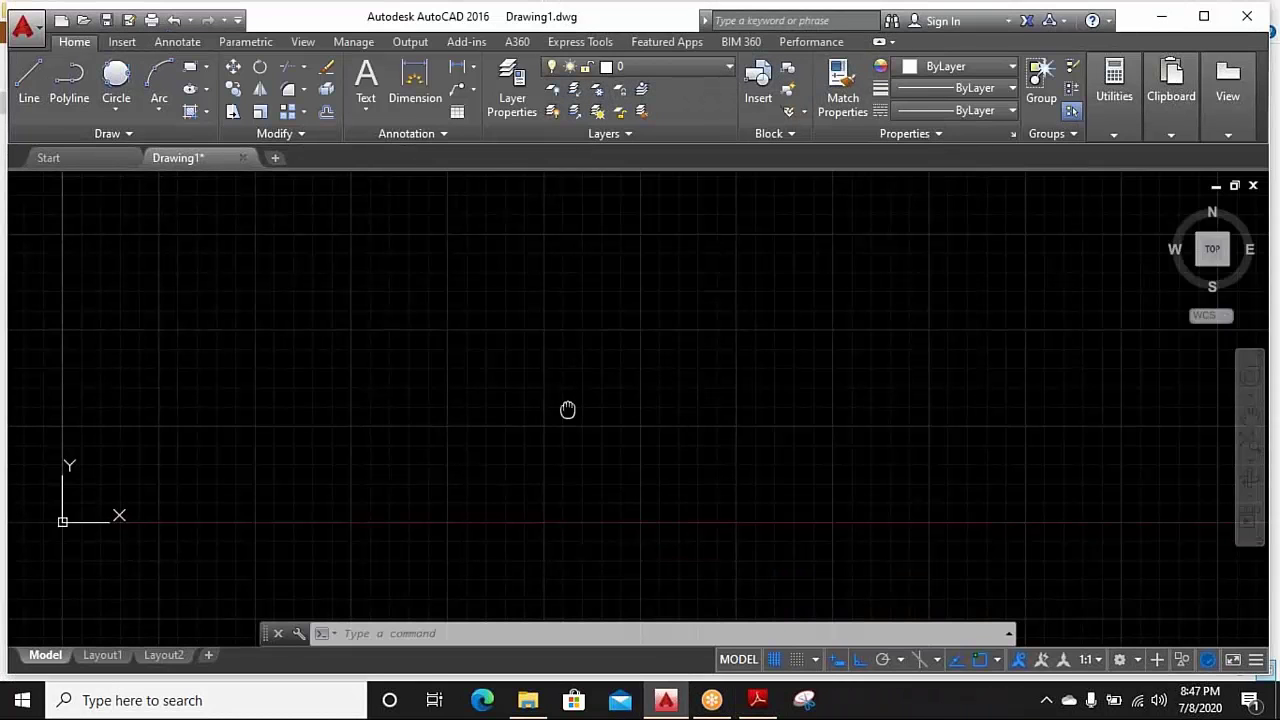
middle_click_drag(566, 409, 525, 425)
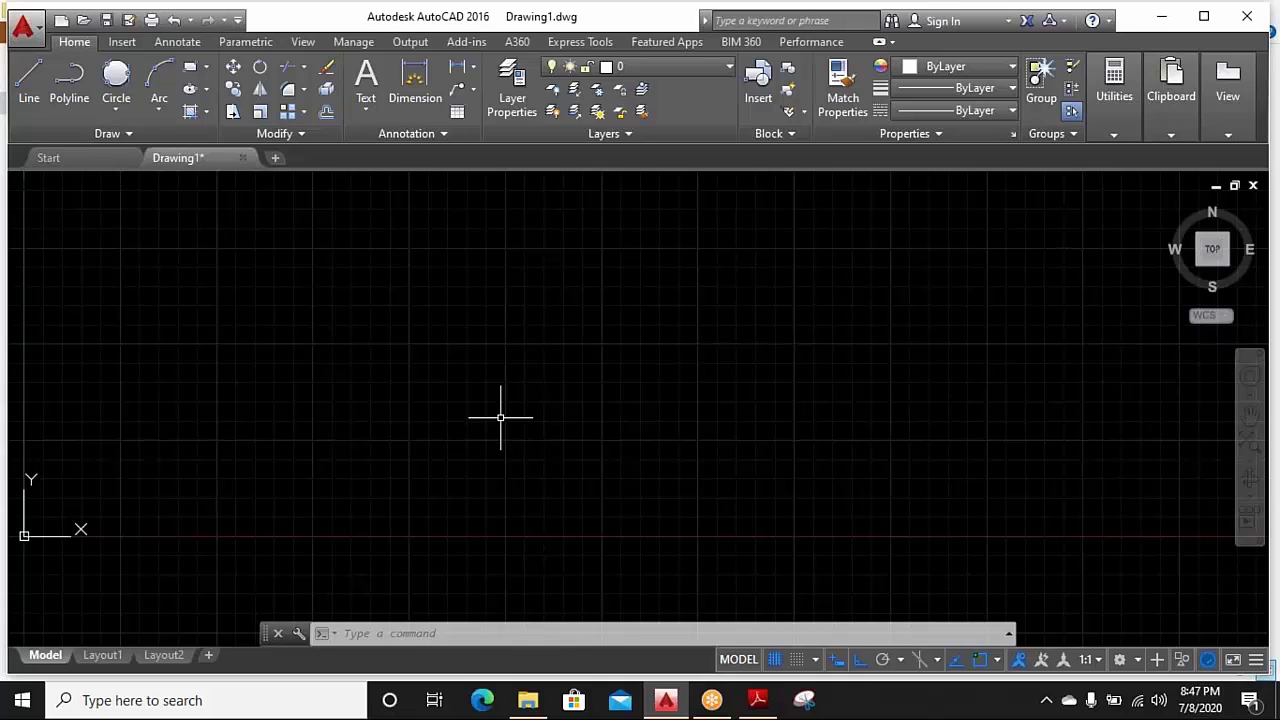
type("X")
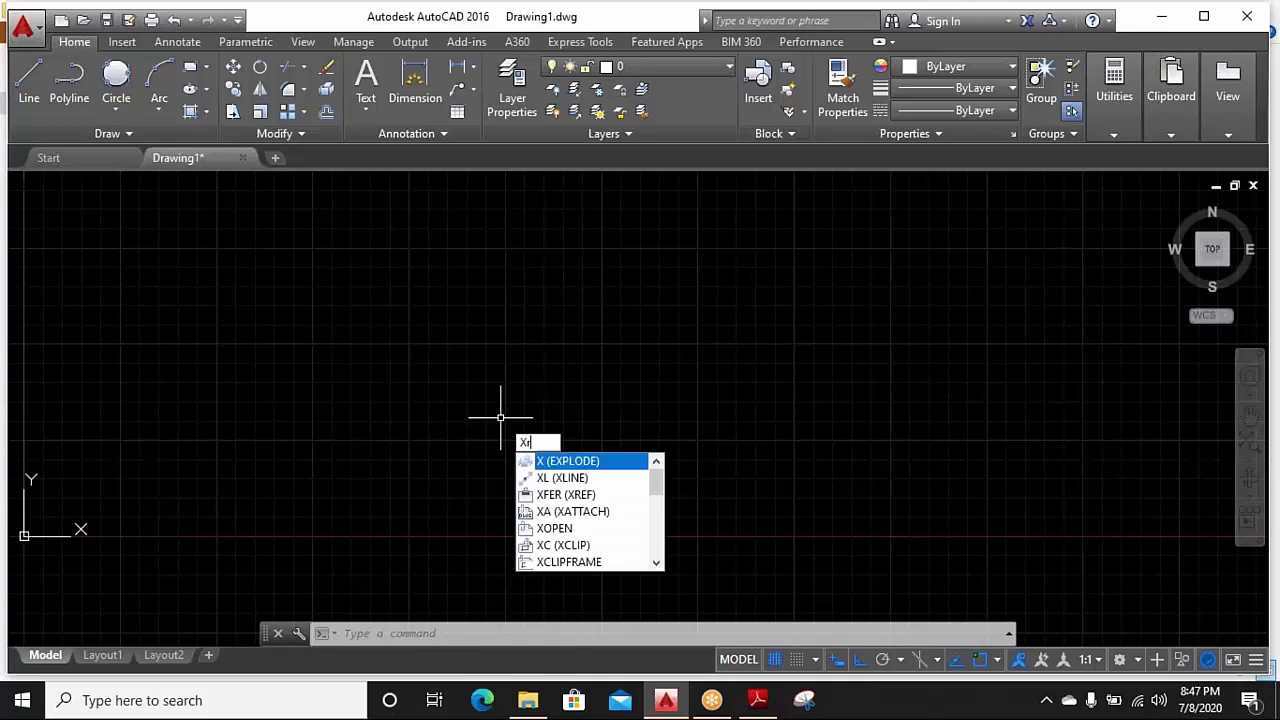
type("REF")
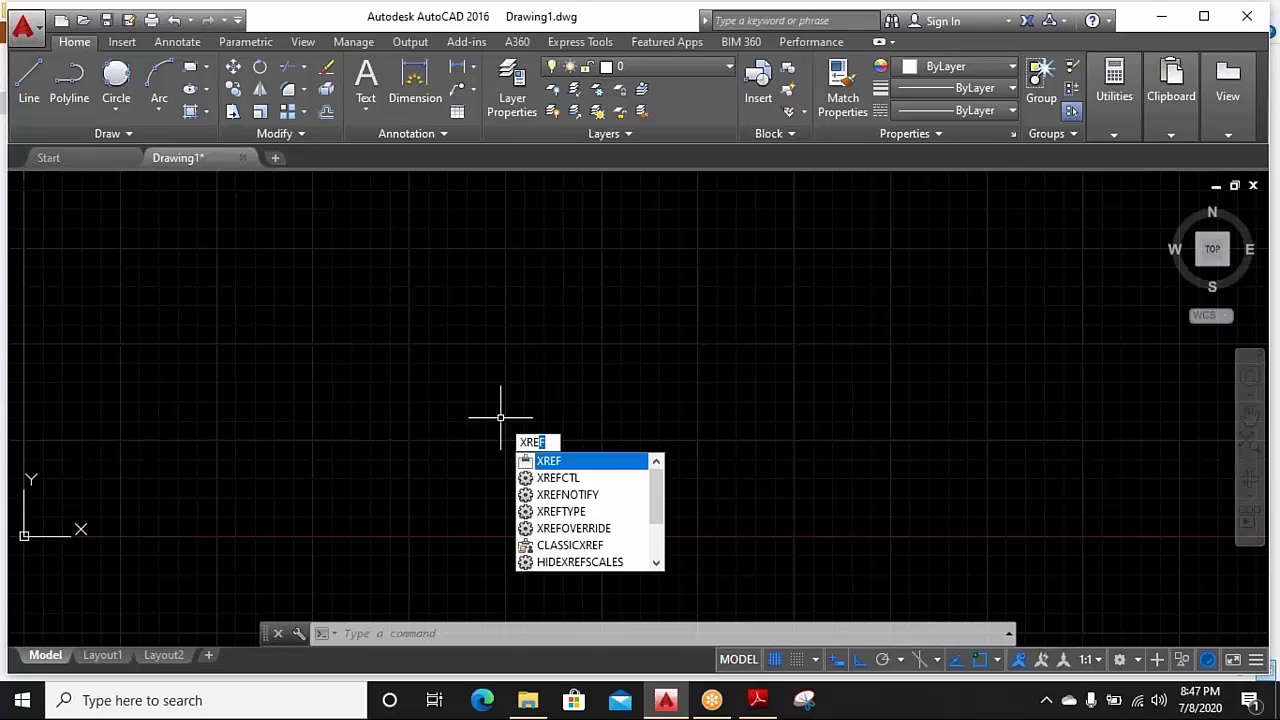
key("Return")
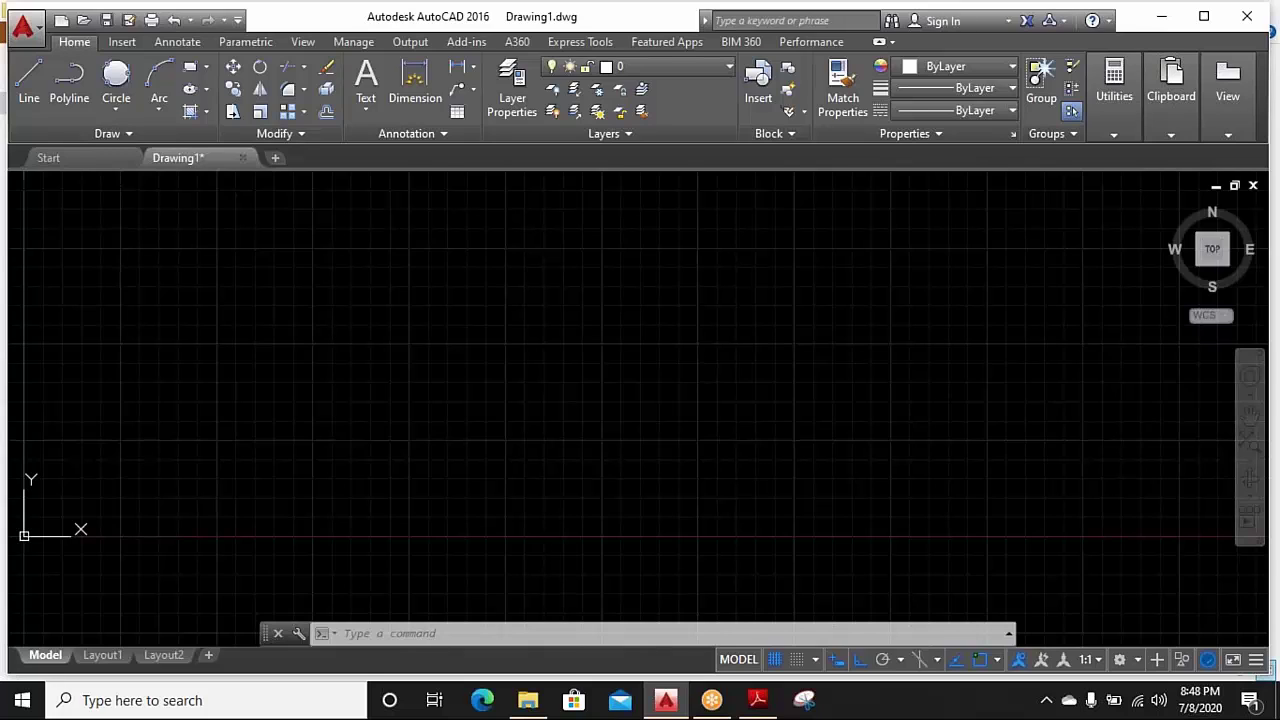
From the XREF palette, choose to attach an image and select the drt file on the Desktop
type("XREF")
key("Return")
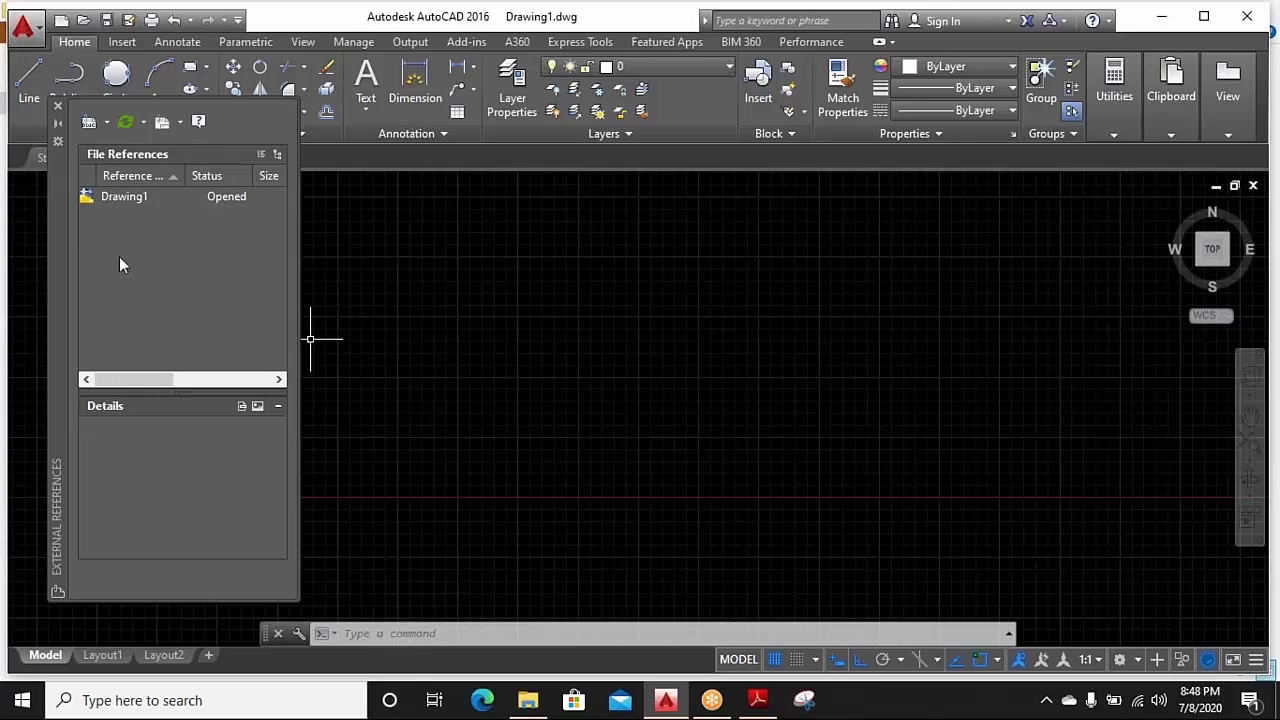
left_click(107, 122)
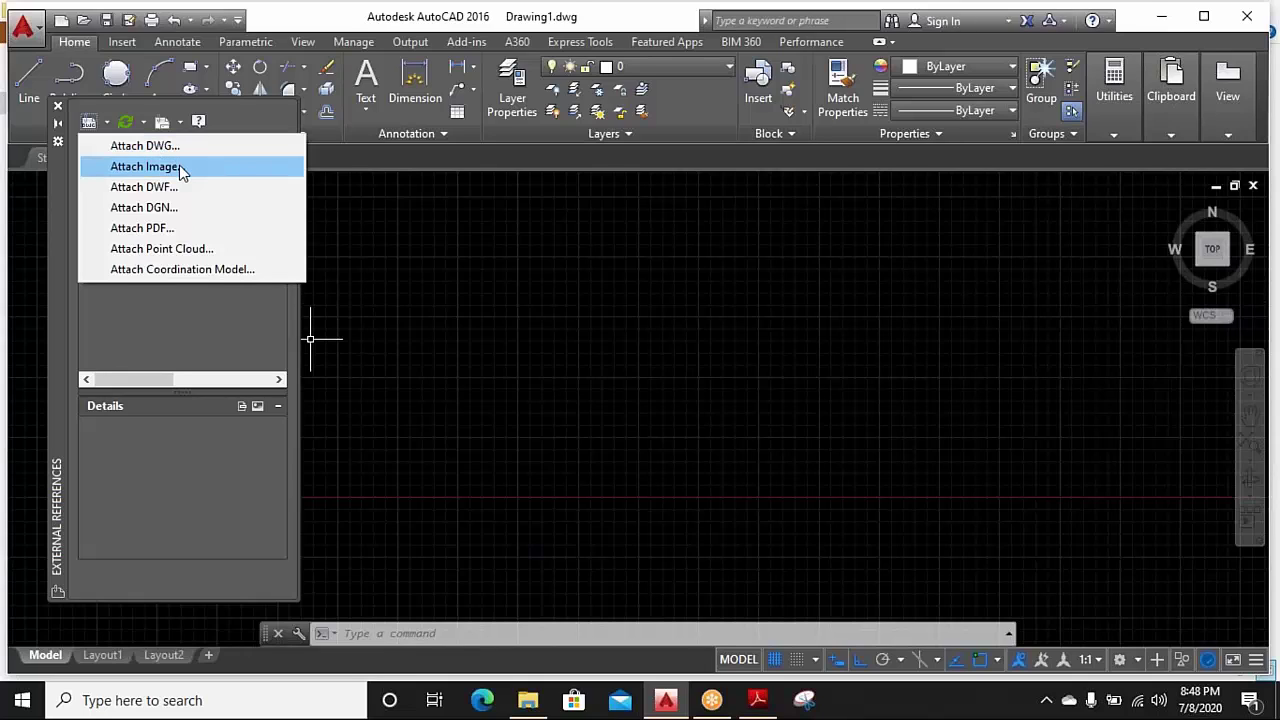
left_click(179, 166)
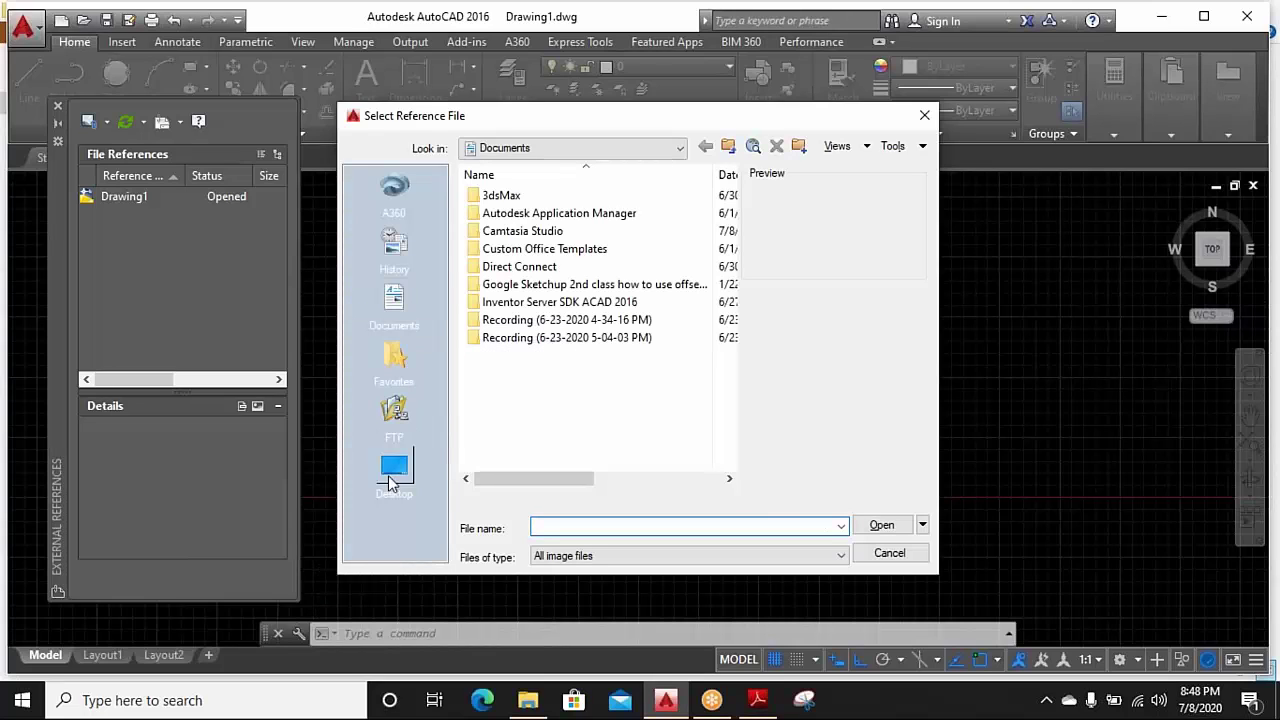
left_click(395, 470)
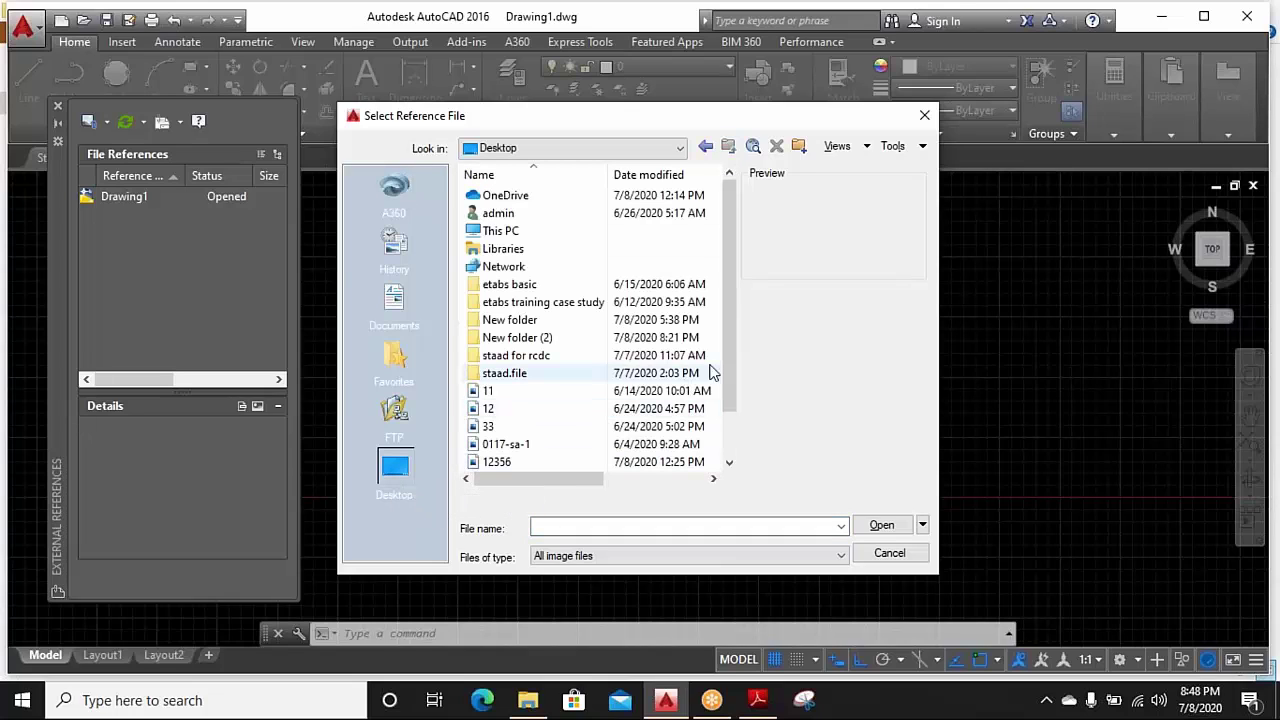
left_click_drag(740, 380, 743, 434)
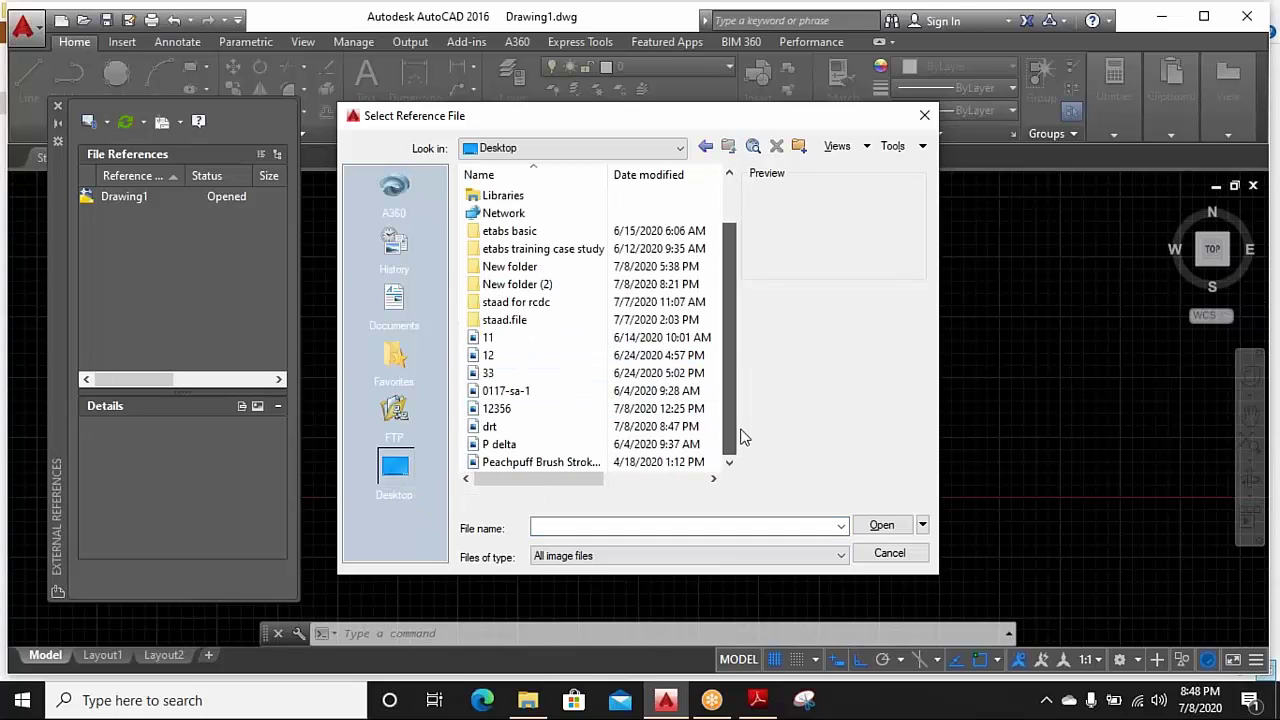
left_click(505, 426)
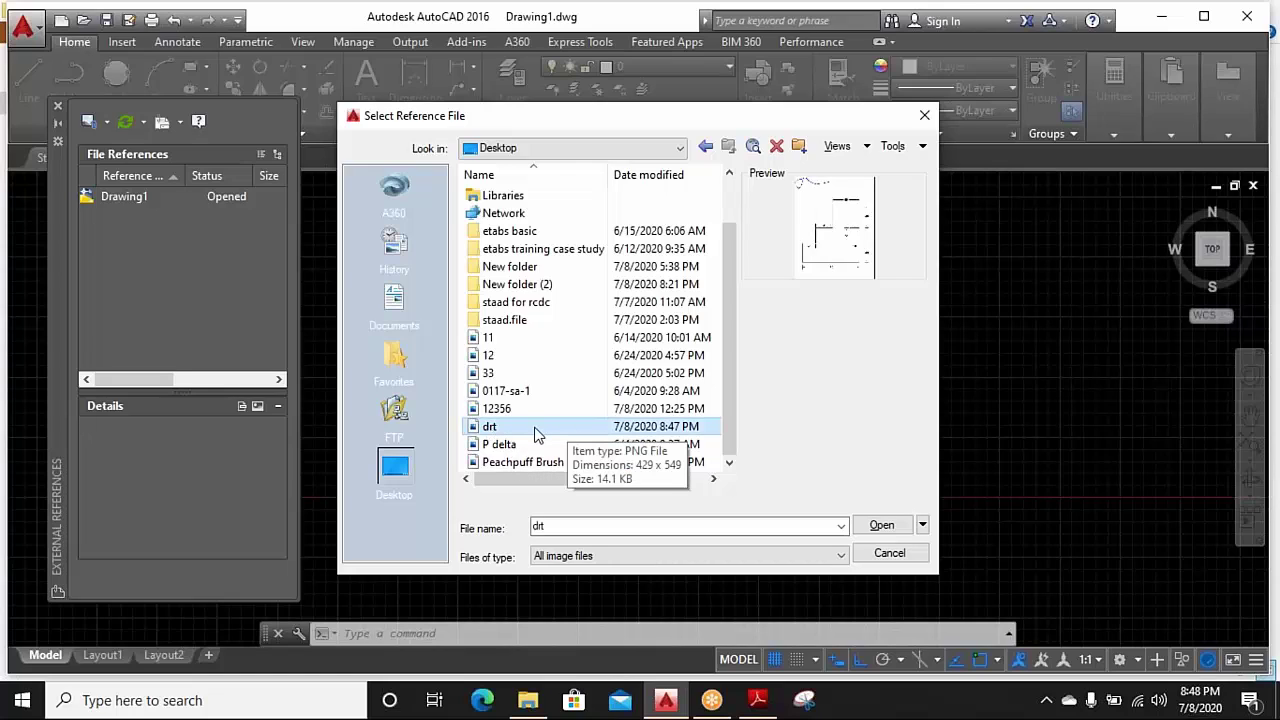
left_click(888, 530)
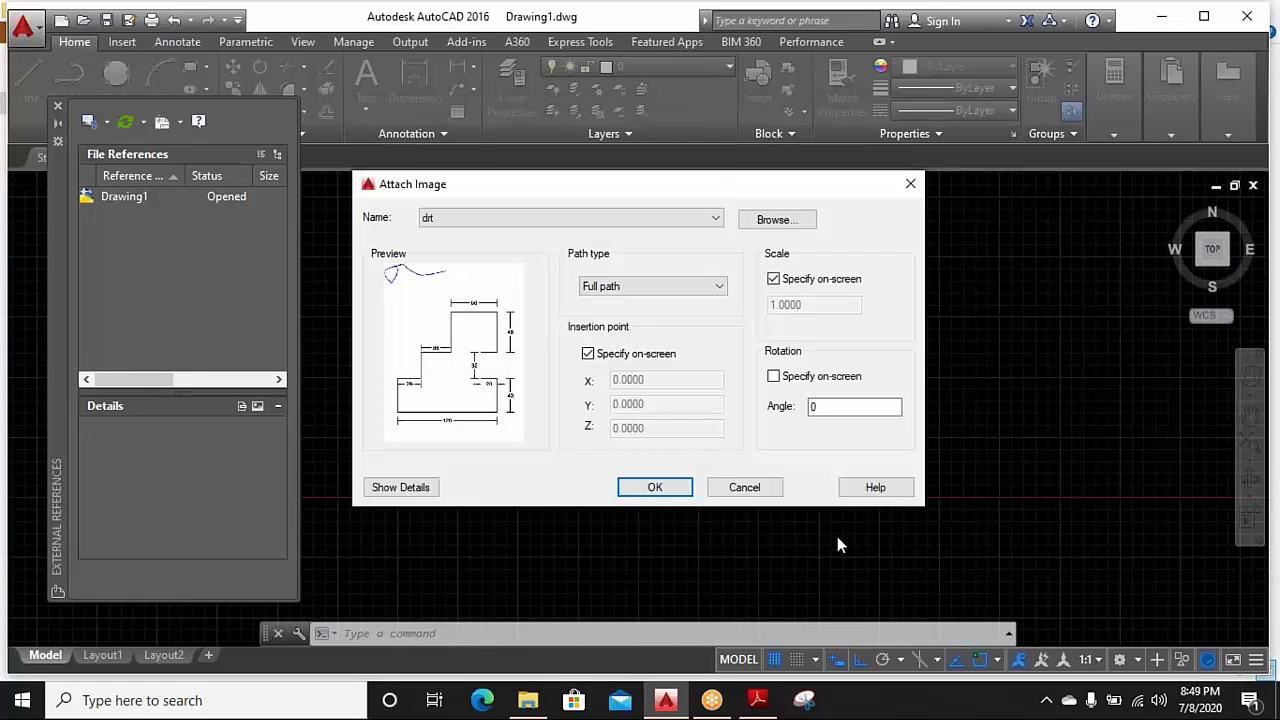
Place the drt image on screen with a picked insertion point and scale, then close External References
left_click(652, 488)
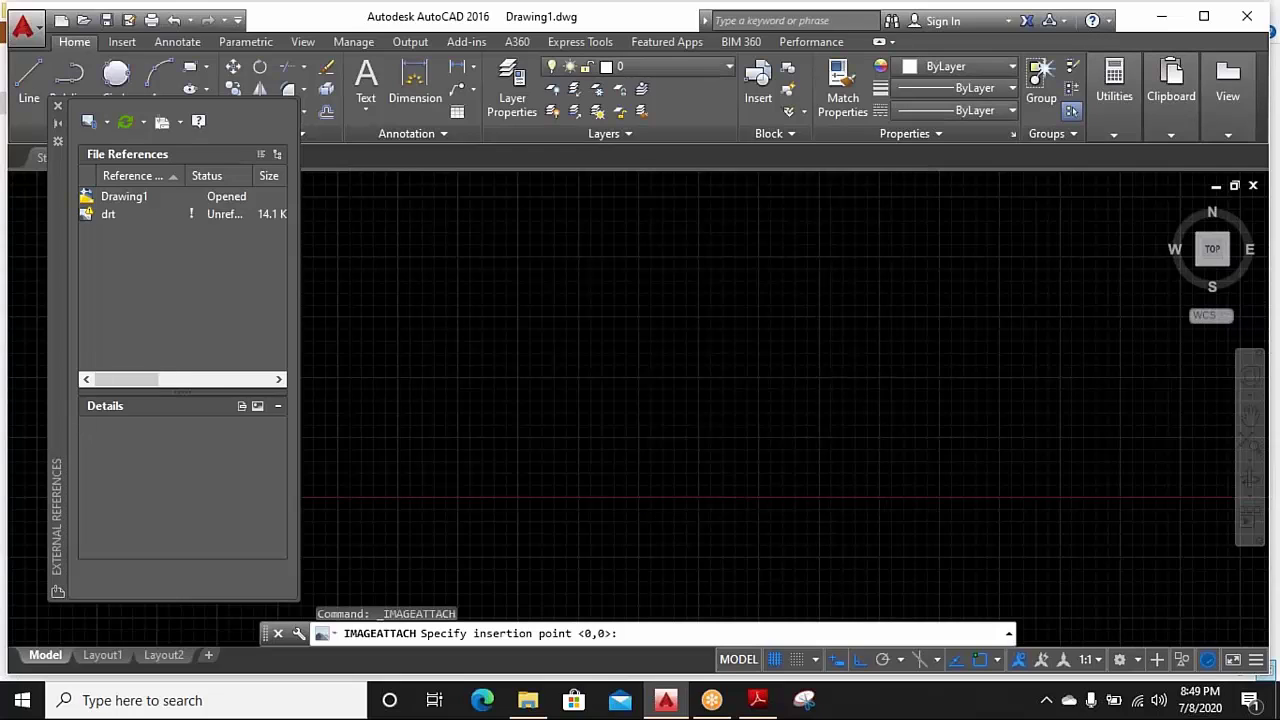
left_click(405, 494)
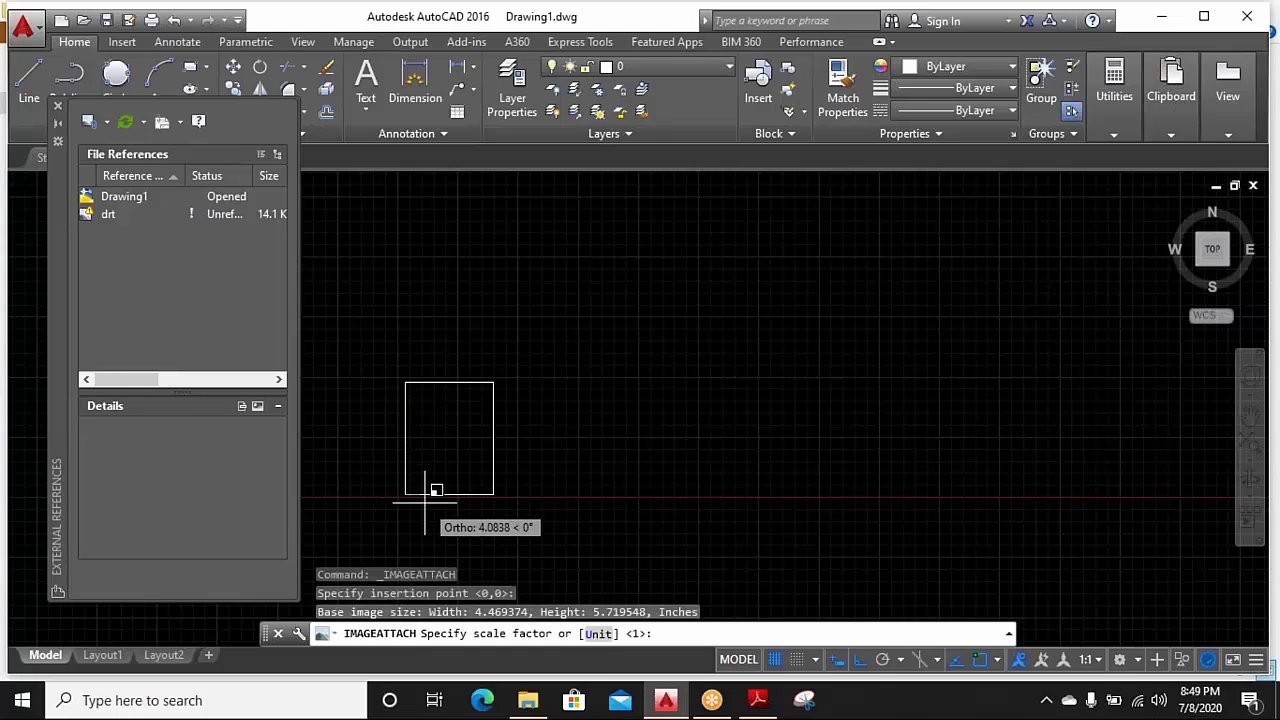
left_click(425, 503)
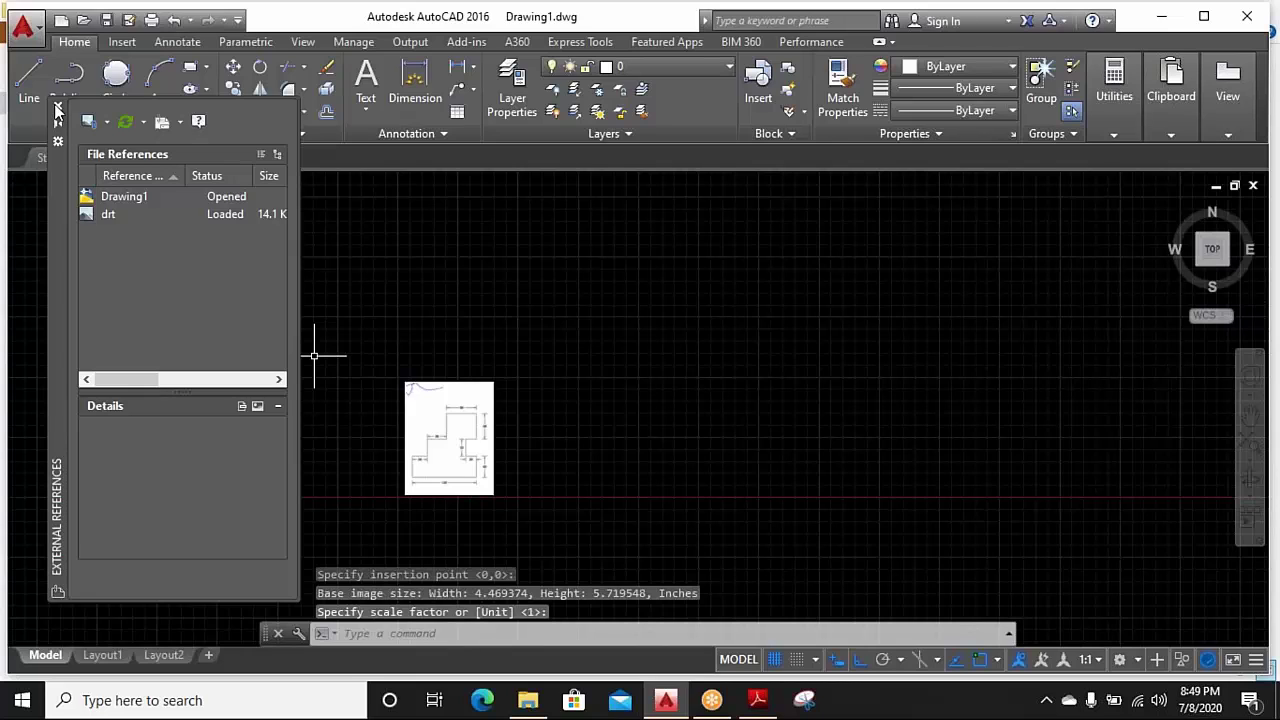
left_click(57, 111)
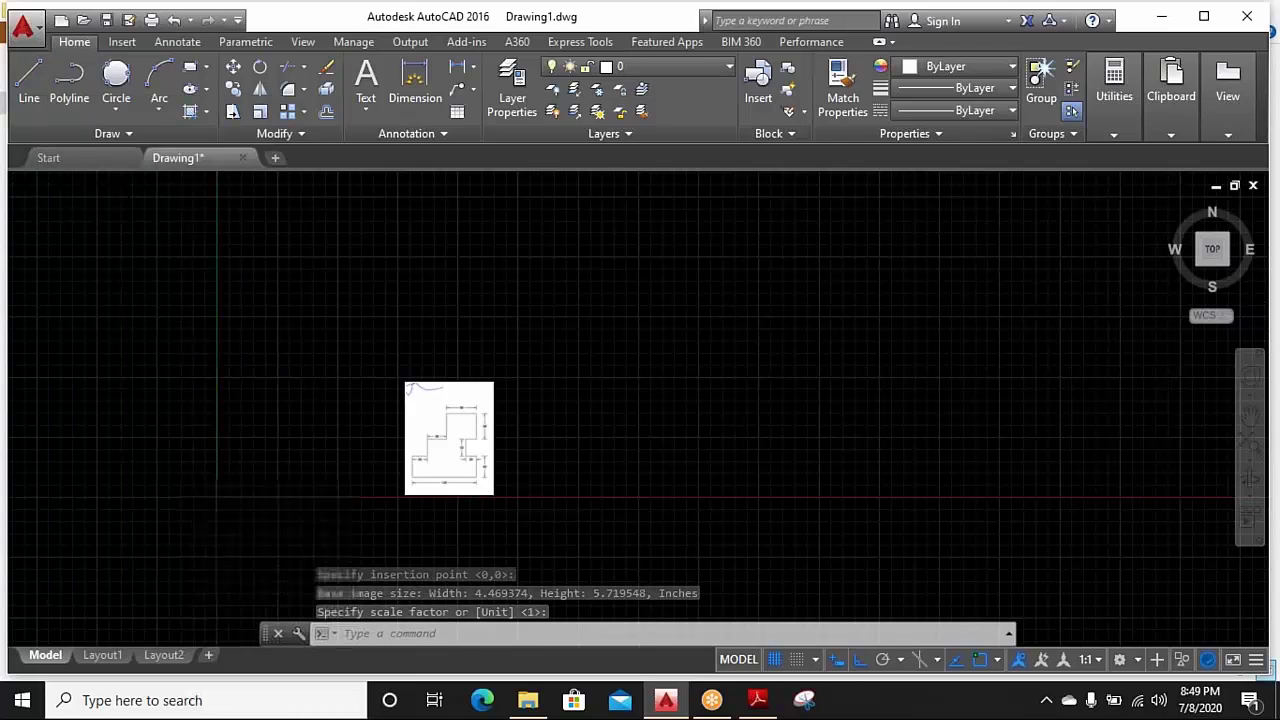
Zoom in on the reference image, compare it with the PDF, and start LINE
scroll(509, 482, "up", 4)
scroll(552, 374, "up", 2)
middle_click_drag(552, 374, 586, 434)
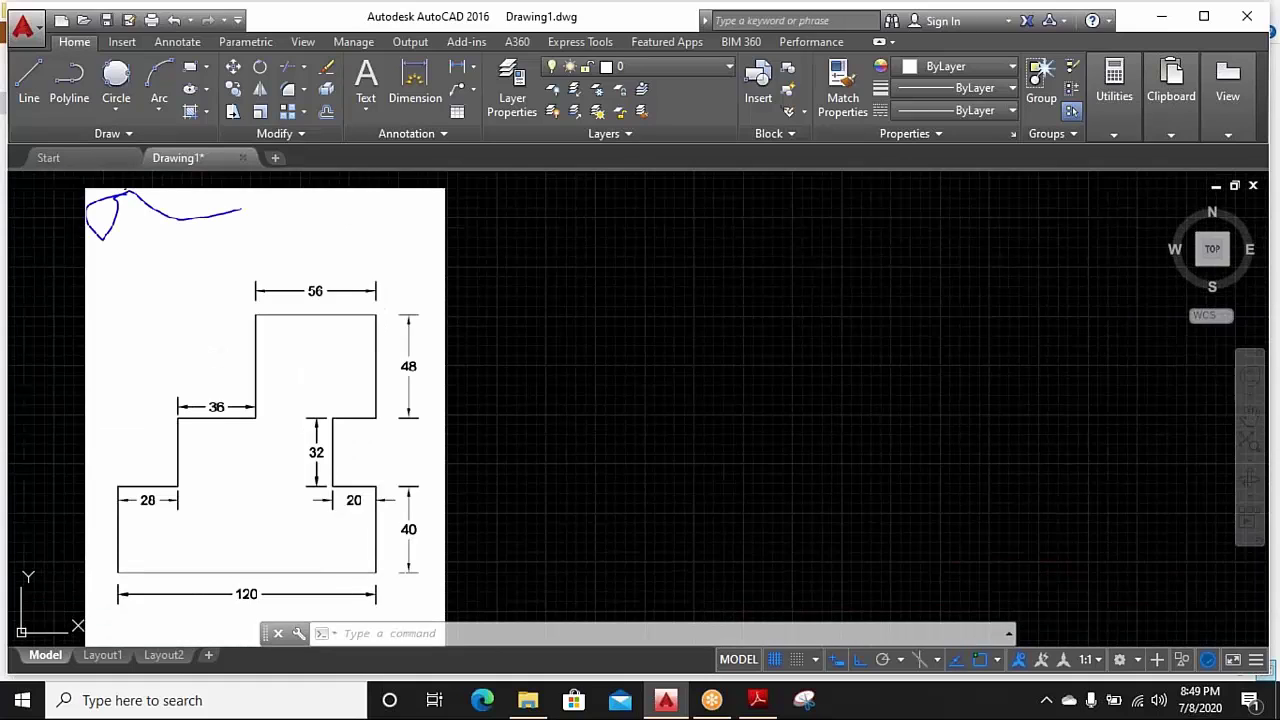
left_click(758, 700)
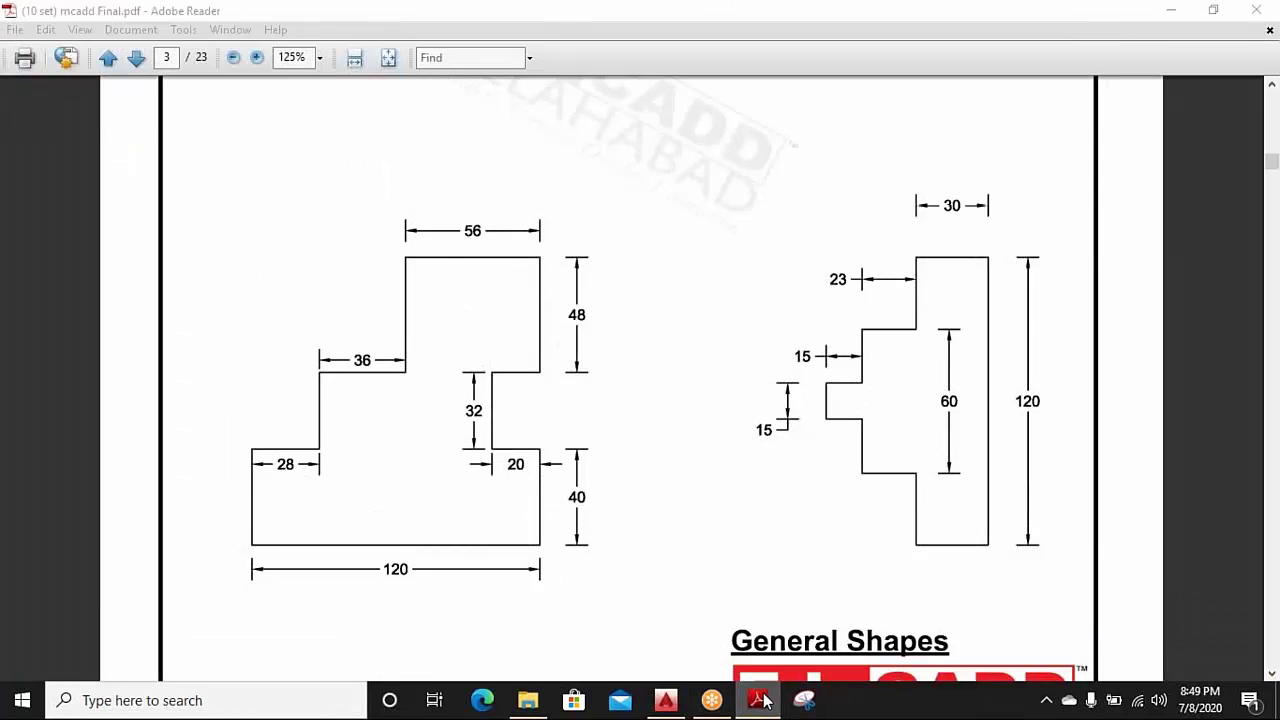
left_click(762, 699)
left_click(762, 699)
left_click(762, 699)
left_click(620, 522)
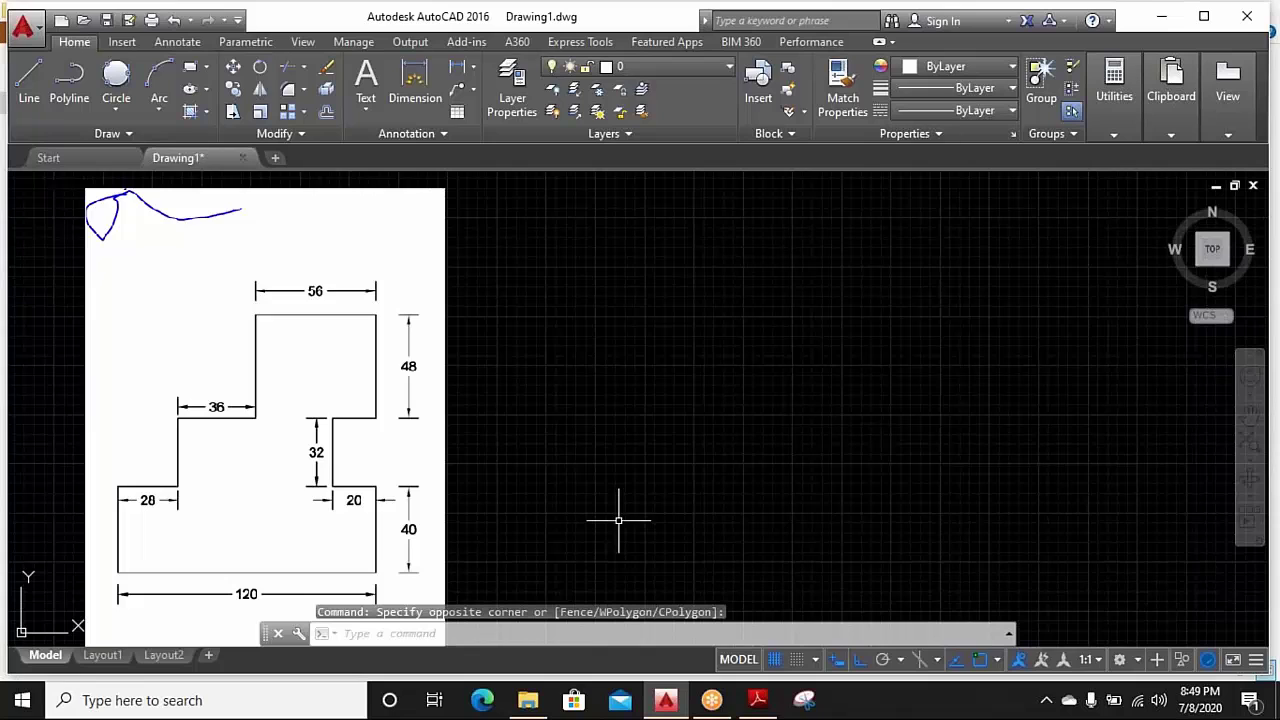
middle_click_drag(618, 520, 631, 471)
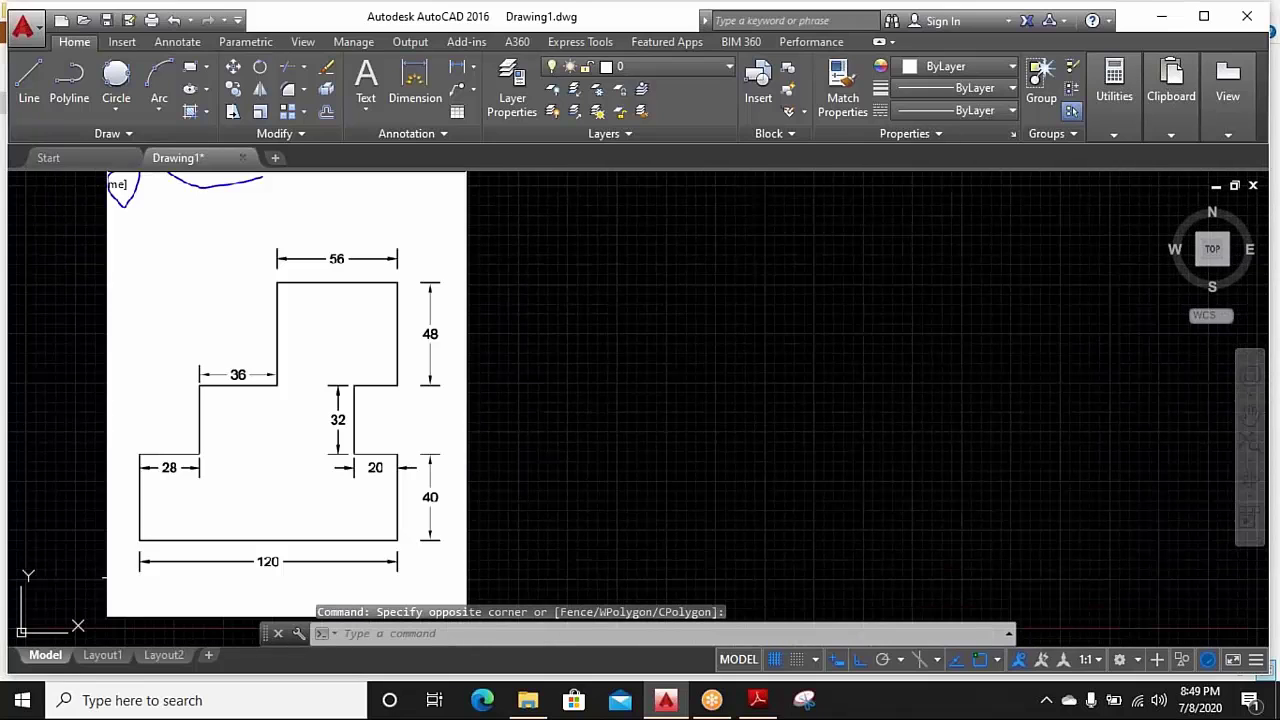
left_click(30, 82)
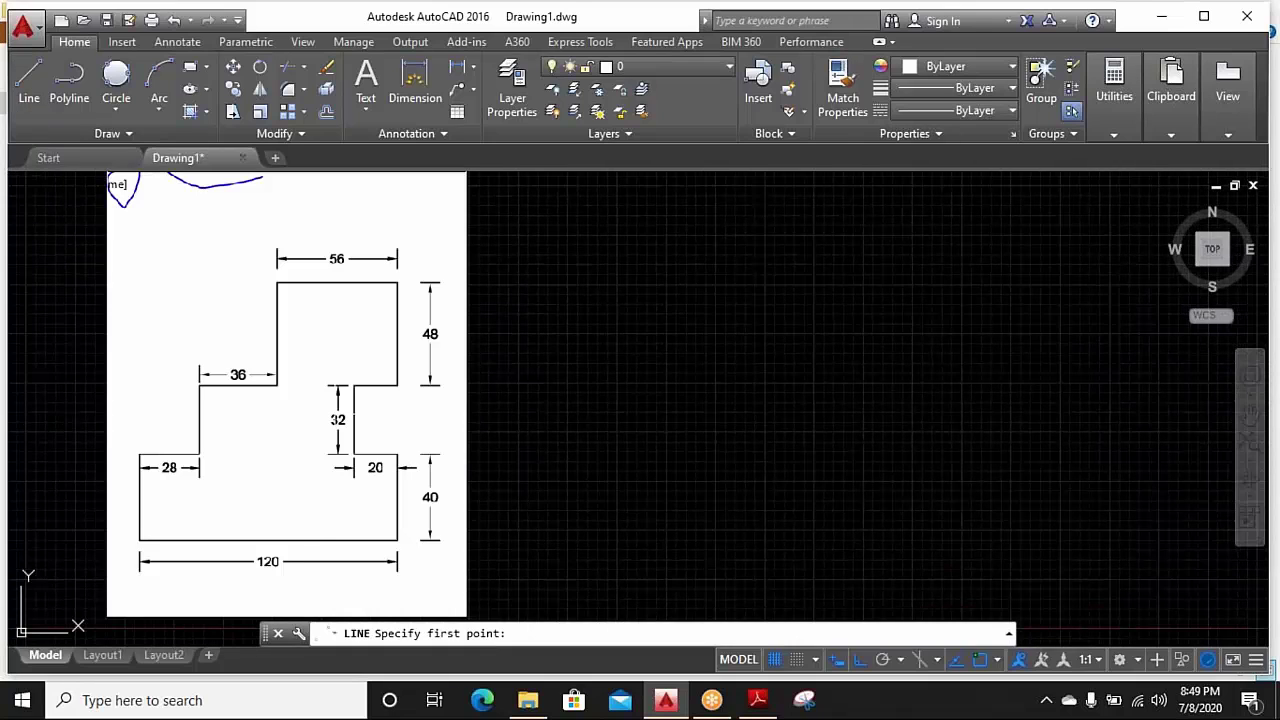
Start the outline right of the image with a 120-unit base line, undoing a stray 20 segment
left_click(545, 545)
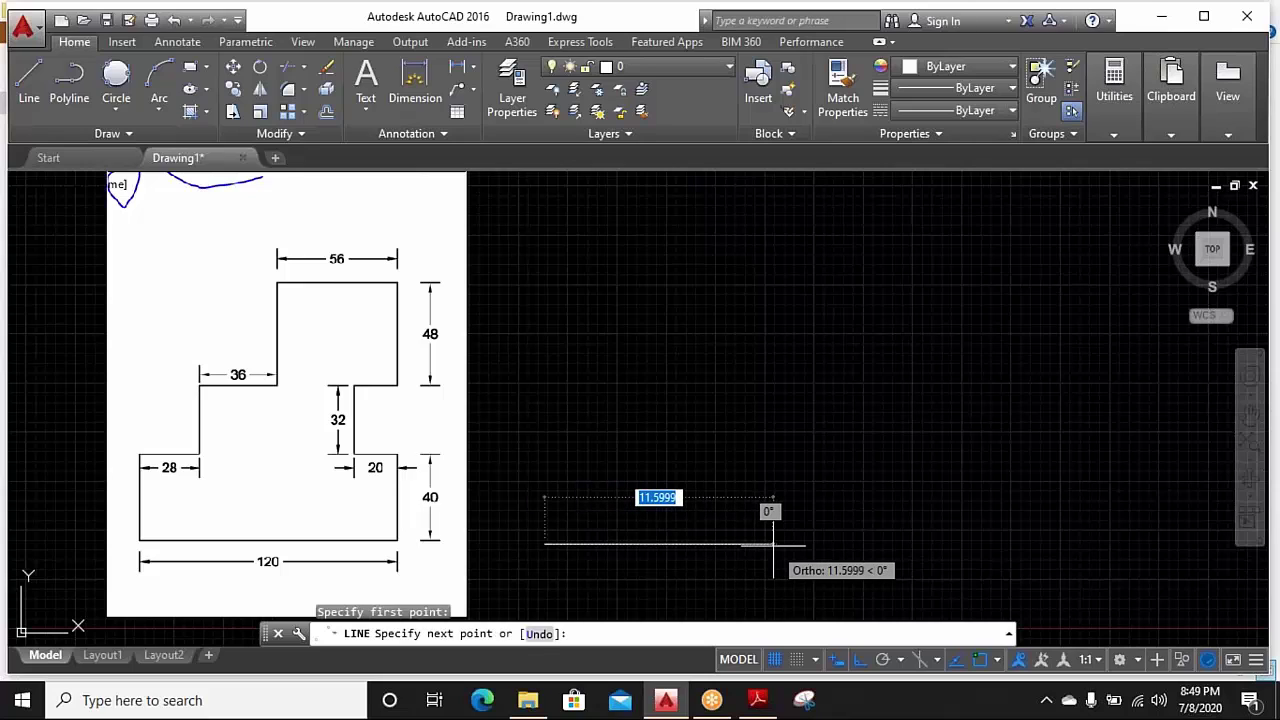
type("20")
key("Return")
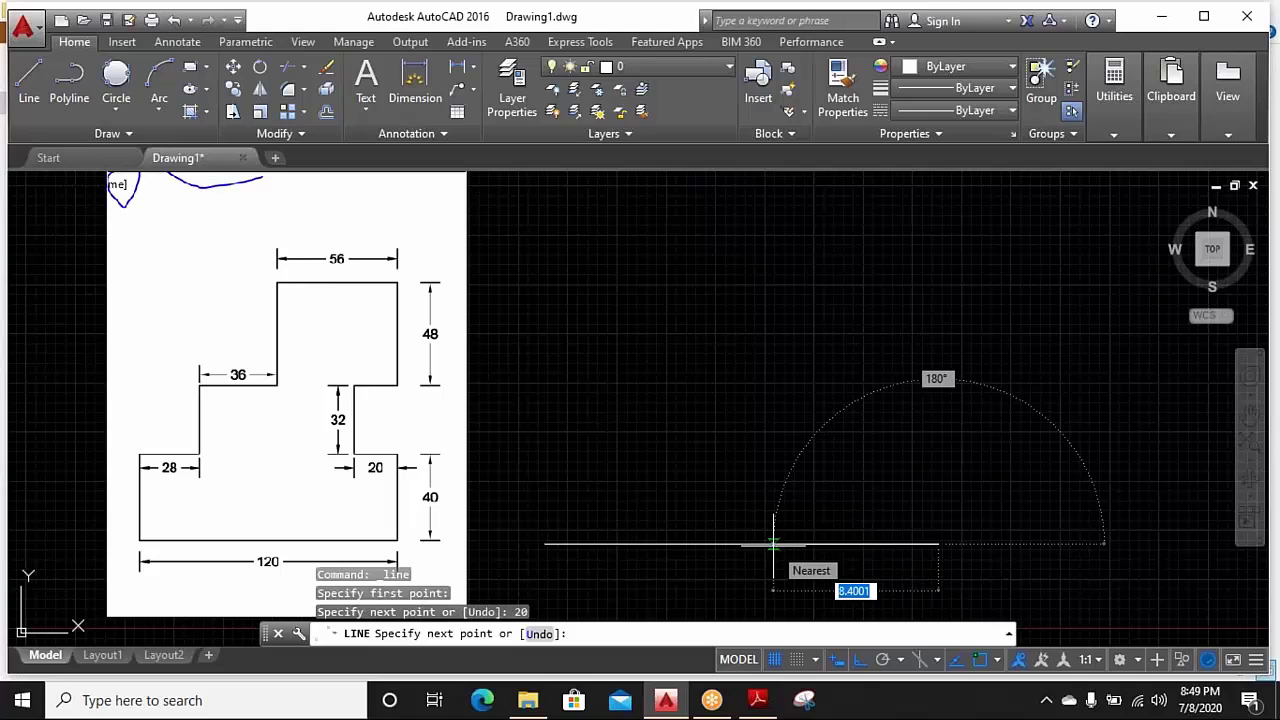
key("ctrl+z")
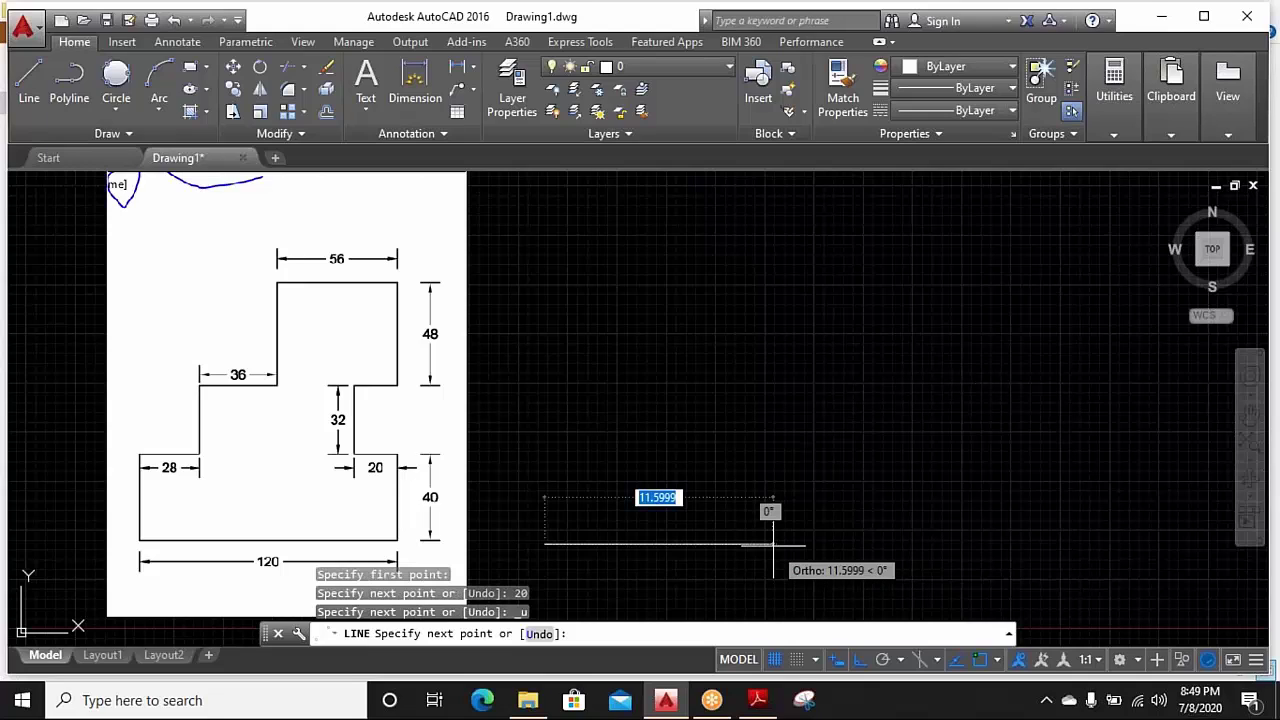
type("120")
key("Return")
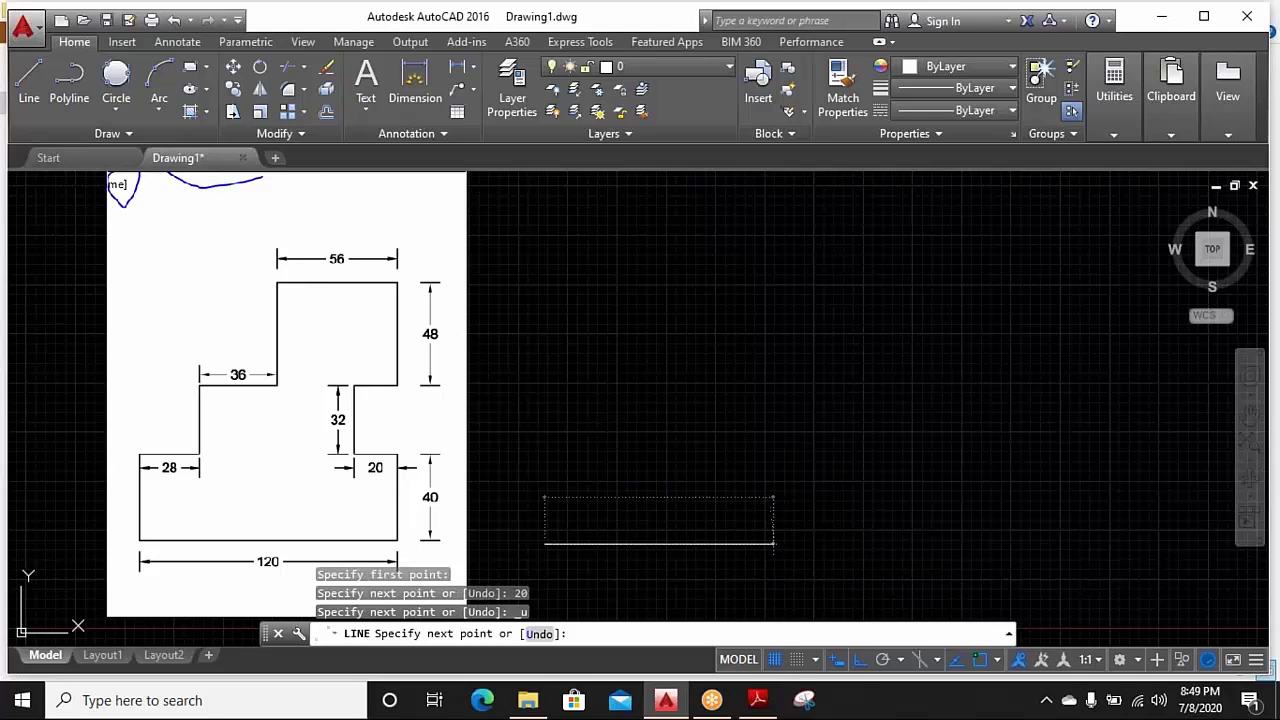
Draw the 40-unit vertical right side from the end of the base
scroll(812, 476, "down", 3)
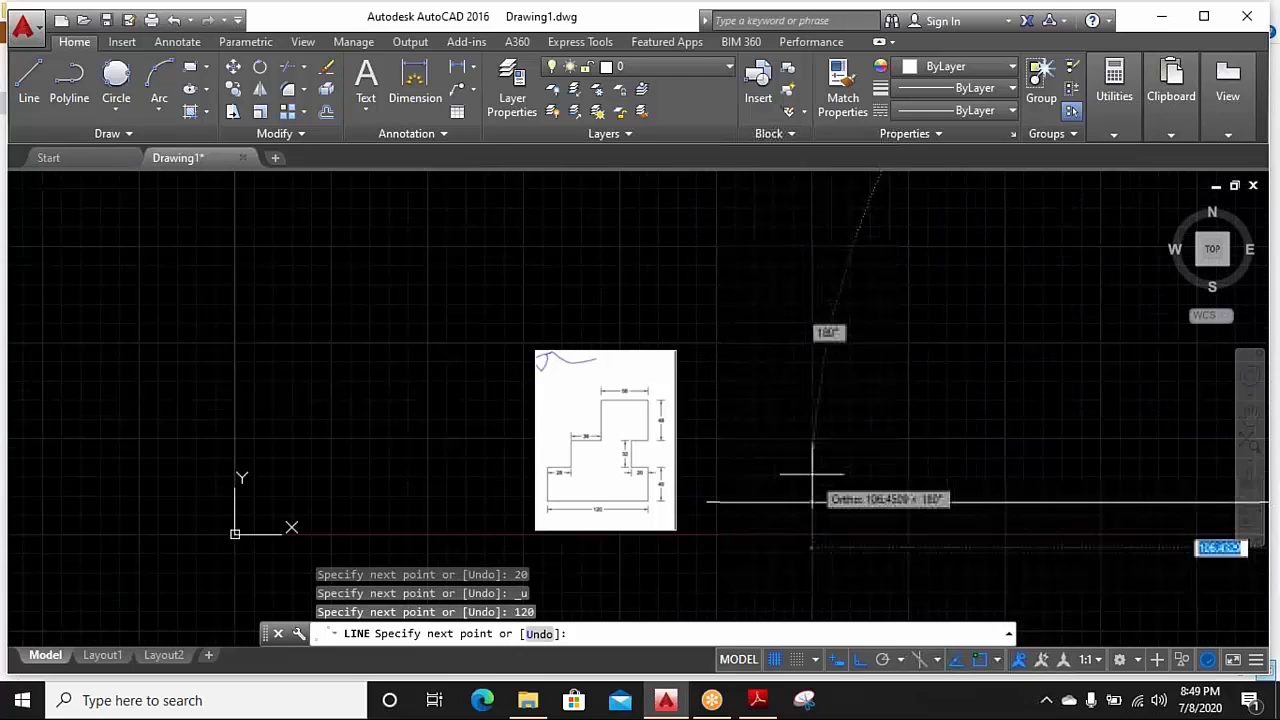
scroll(812, 476, "down", 2)
middle_click_drag(846, 443, 758, 350)
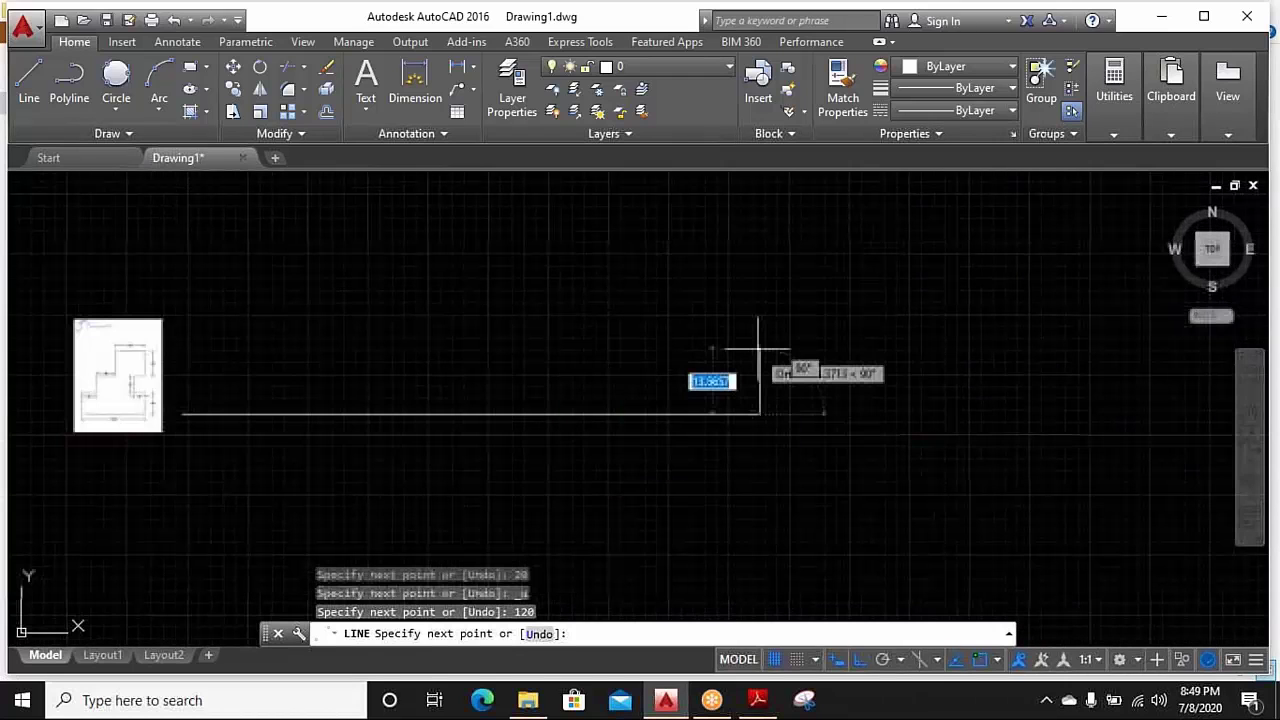
scroll(60, 460, "up", 2)
scroll(60, 460, "up", 1)
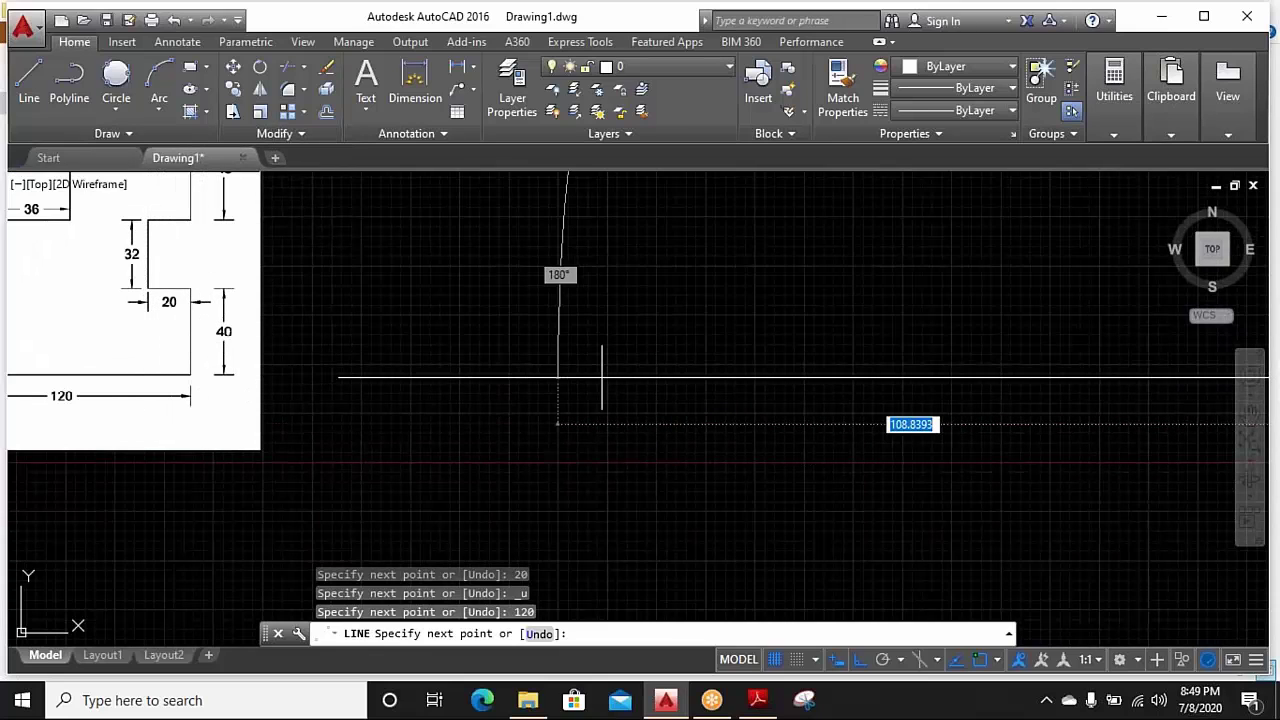
scroll(602, 378, "down", 5)
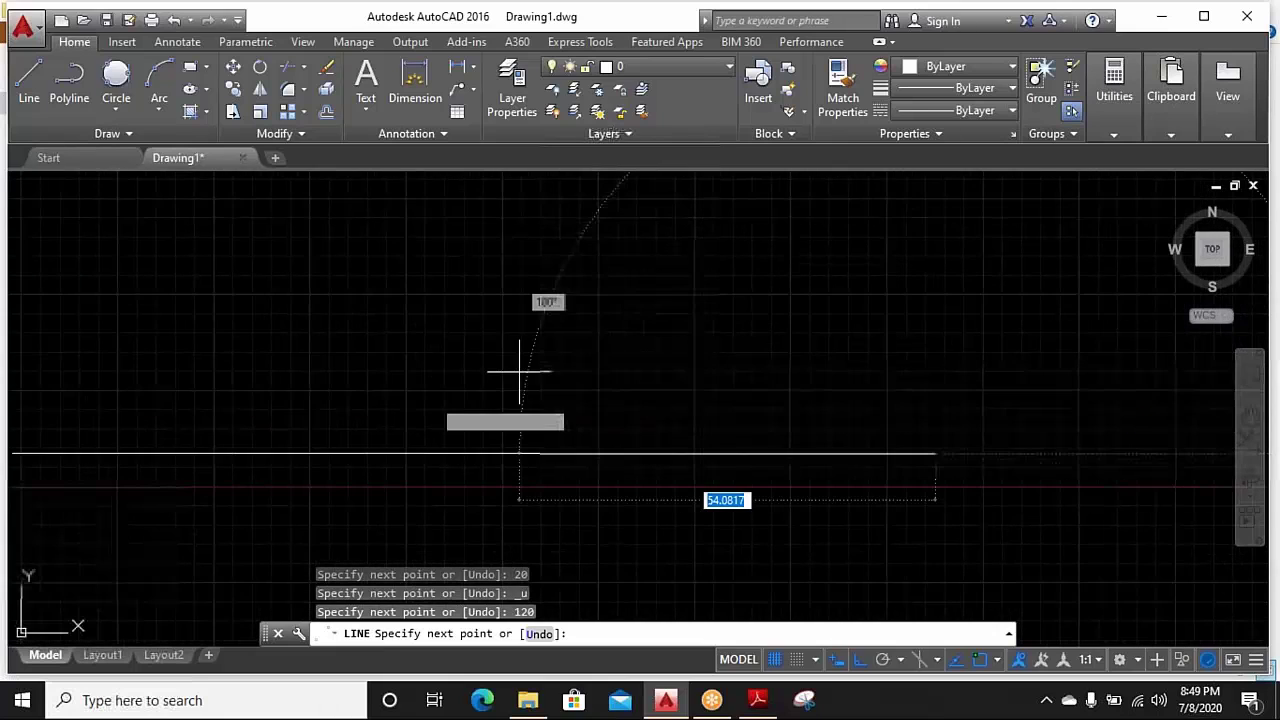
middle_click_drag(706, 326, 598, 291)
type("40")
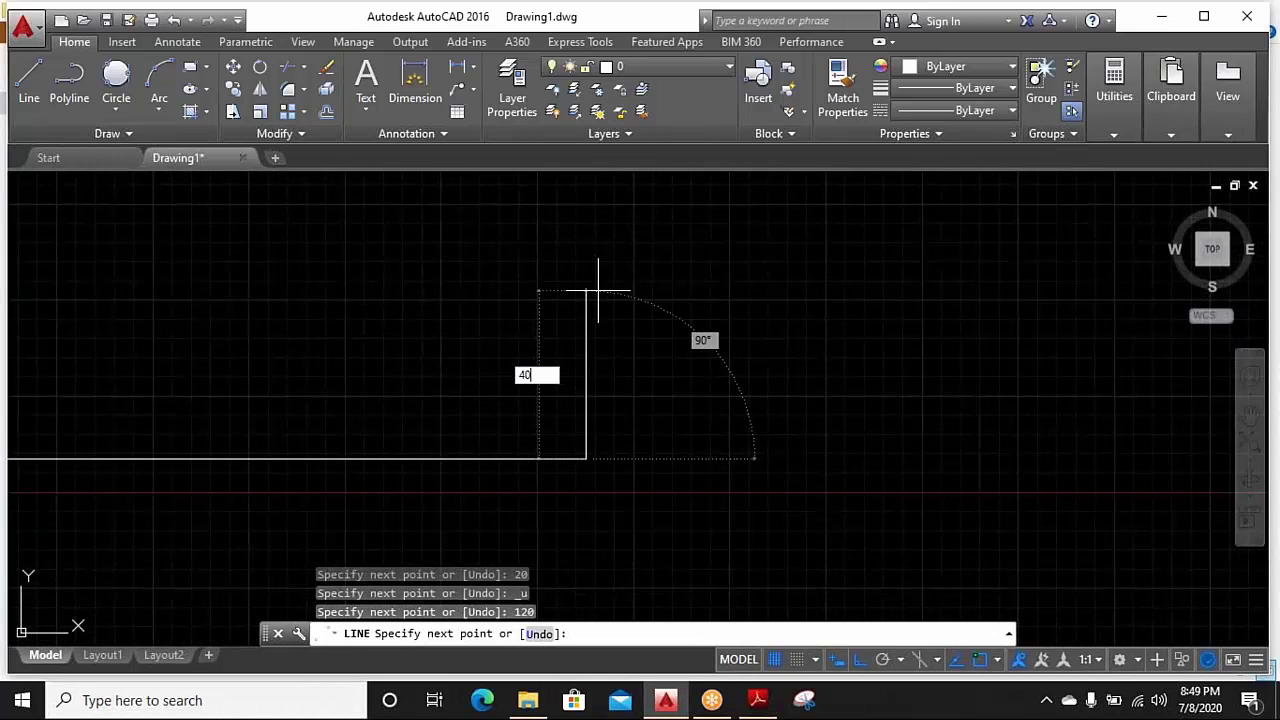
key("Return")
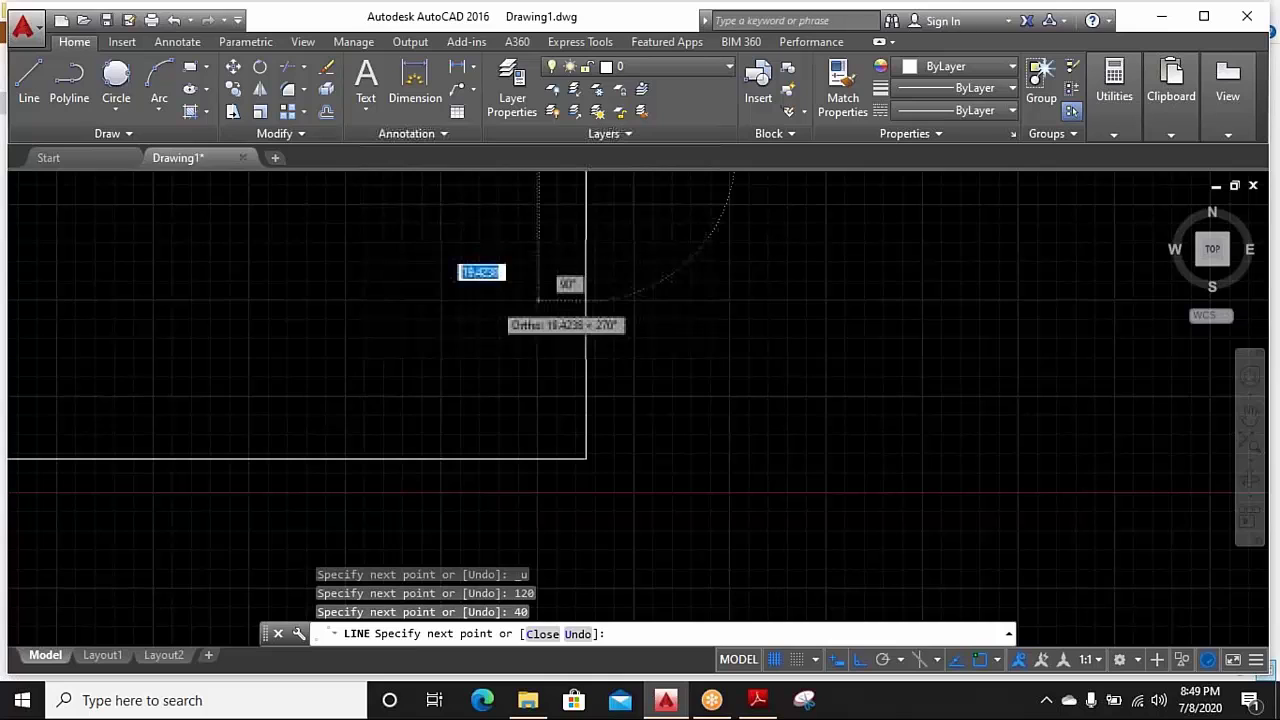
Add the 20-unit leftward step and enter 32 for the next rise
scroll(538, 299, "down", 3)
middle_click_drag(460, 300, 714, 360)
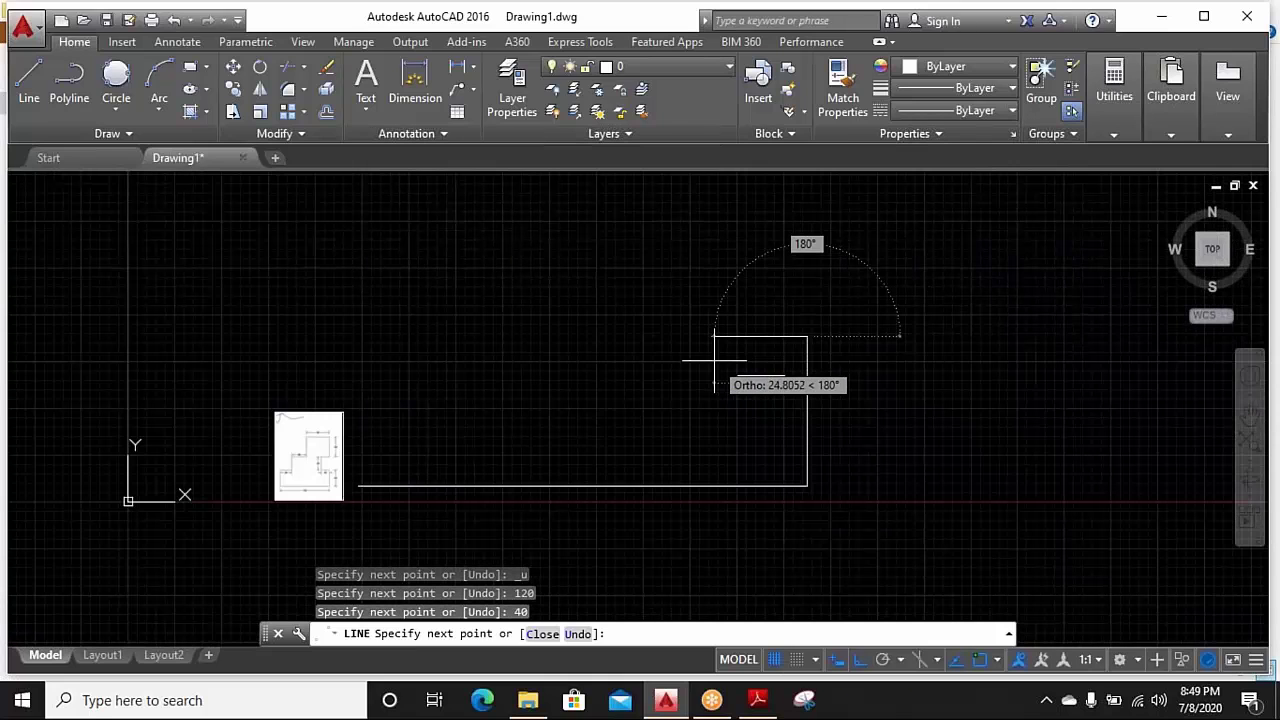
type("20")
key("Return")
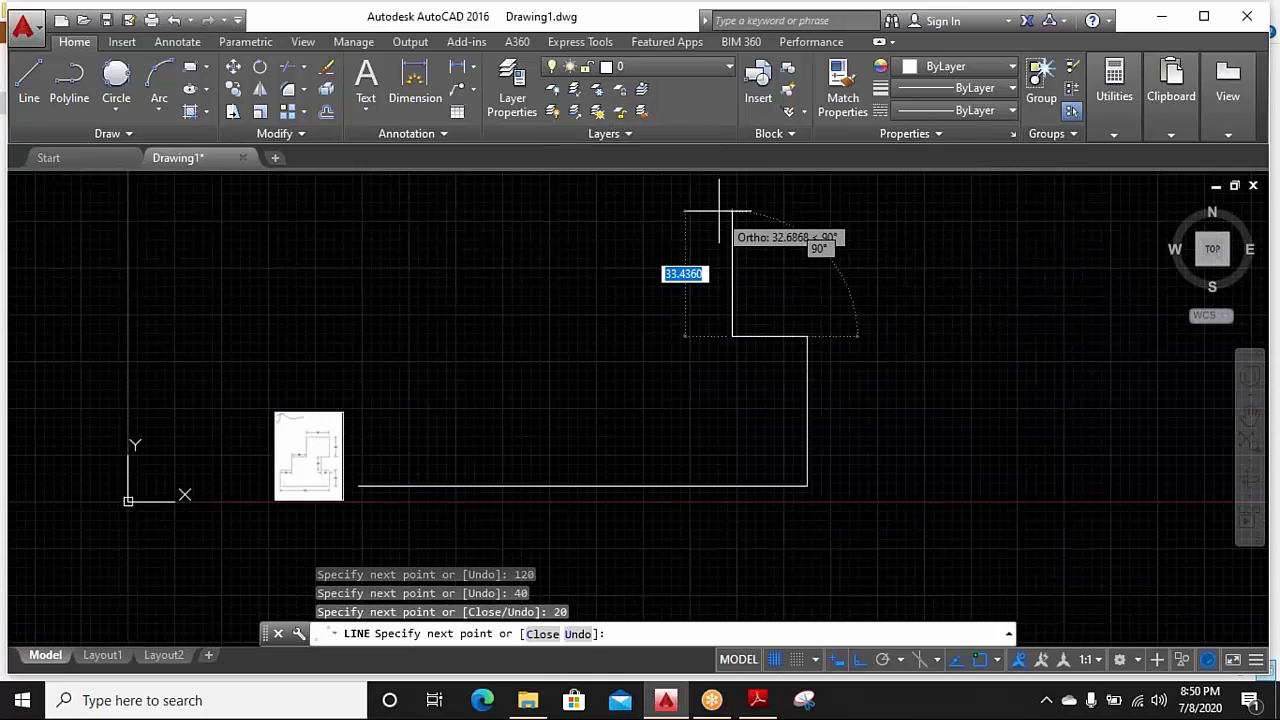
type("32")
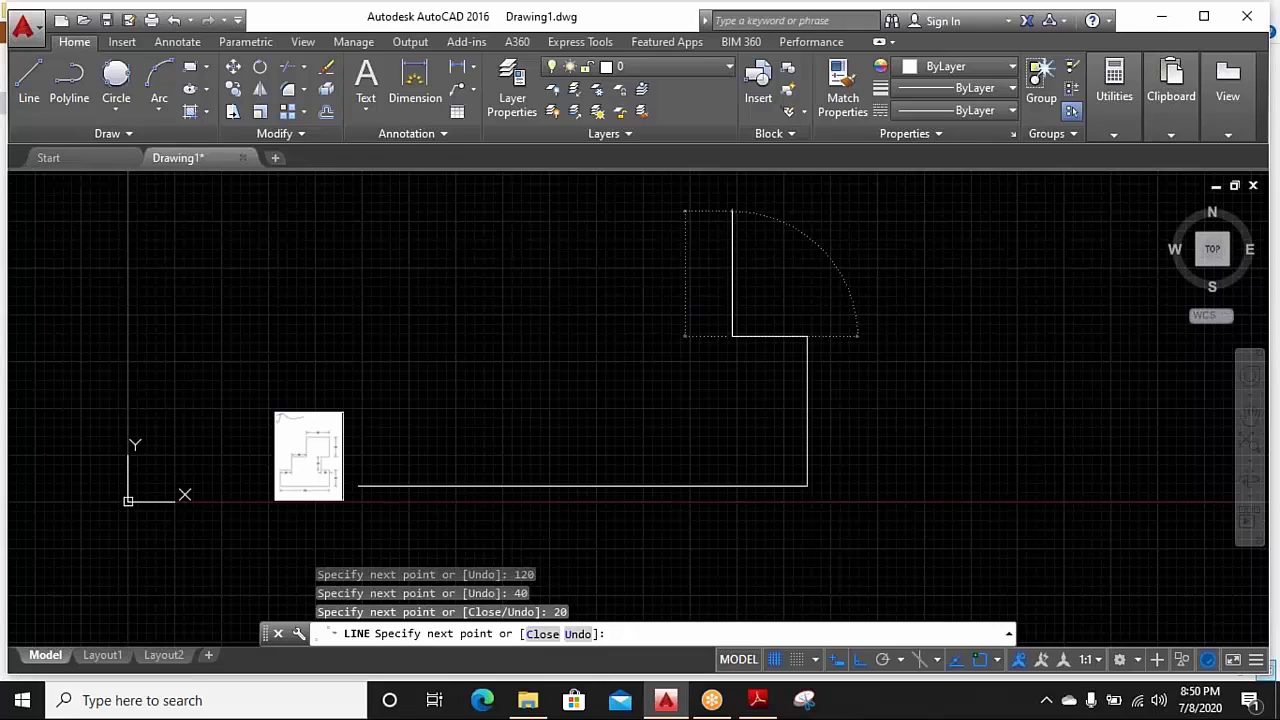
Commit the 32-unit rise and adjust the view to check against the reference image
key("Return")
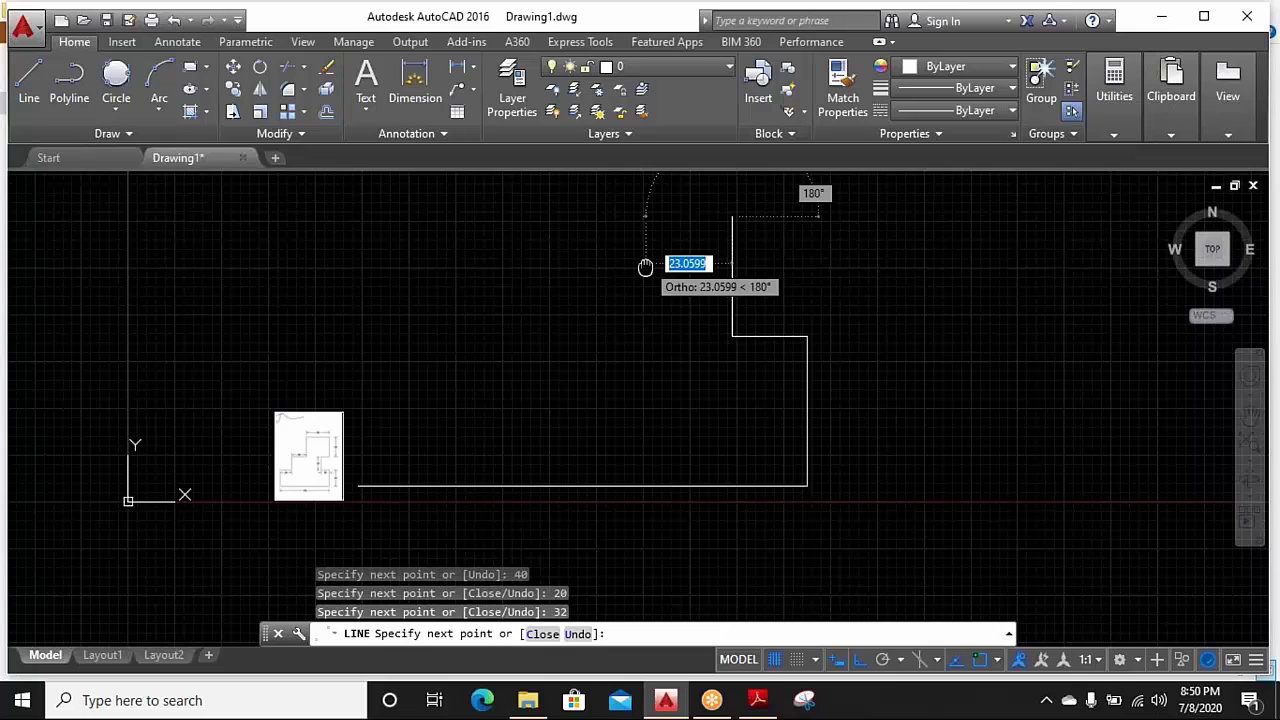
middle_click_drag(645, 266, 621, 391)
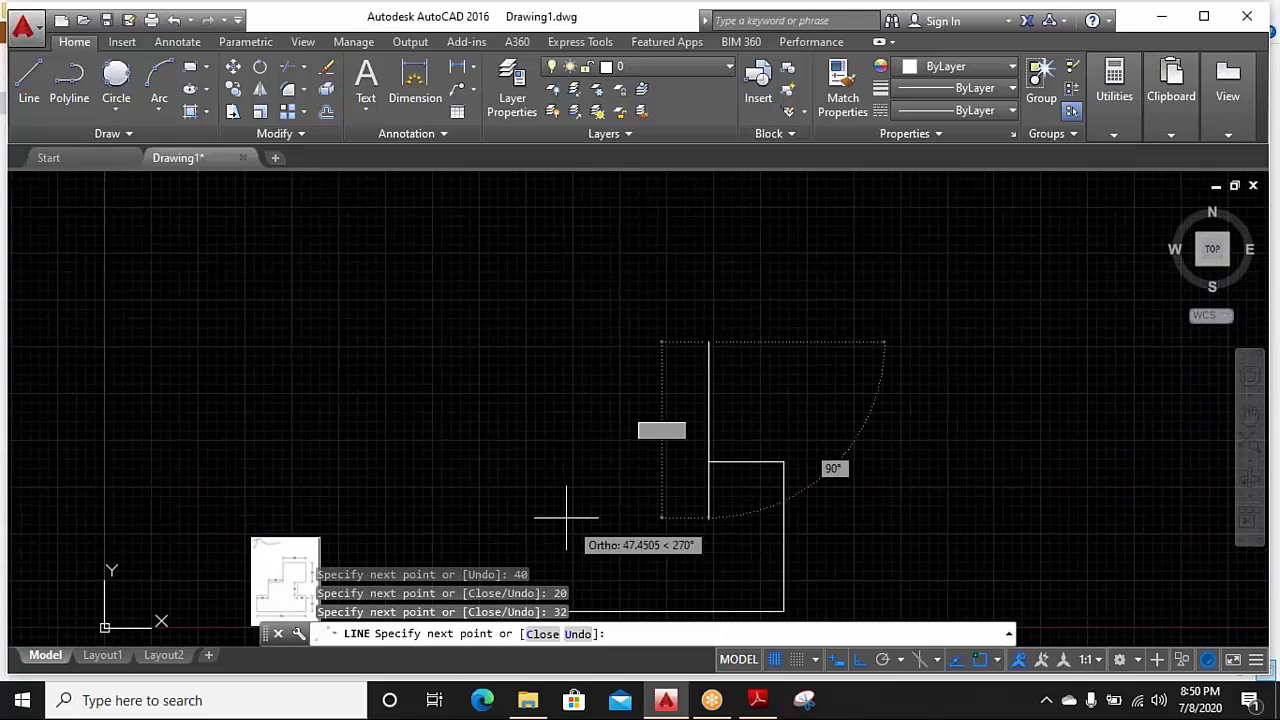
middle_click_drag(566, 518, 563, 428)
scroll(338, 411, "up", 5)
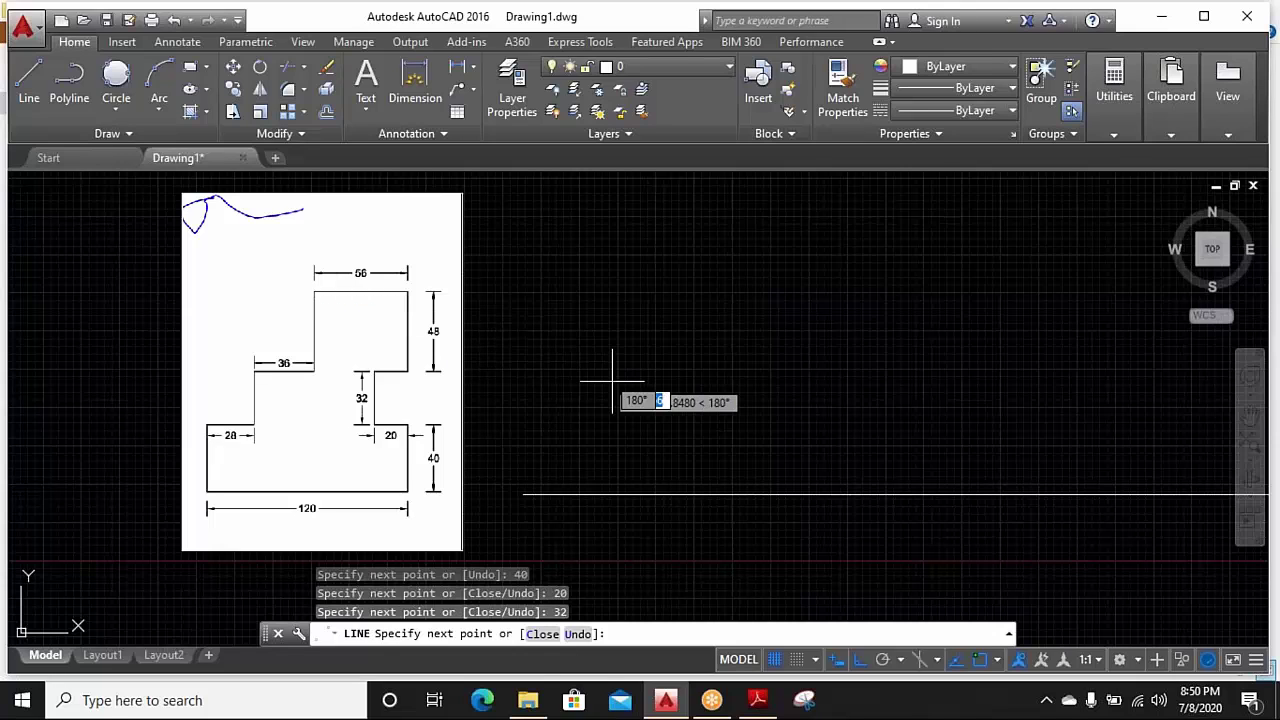
scroll(612, 380, "down", 3)
scroll(600, 371, "down", 3)
scroll(771, 291, "up", 10)
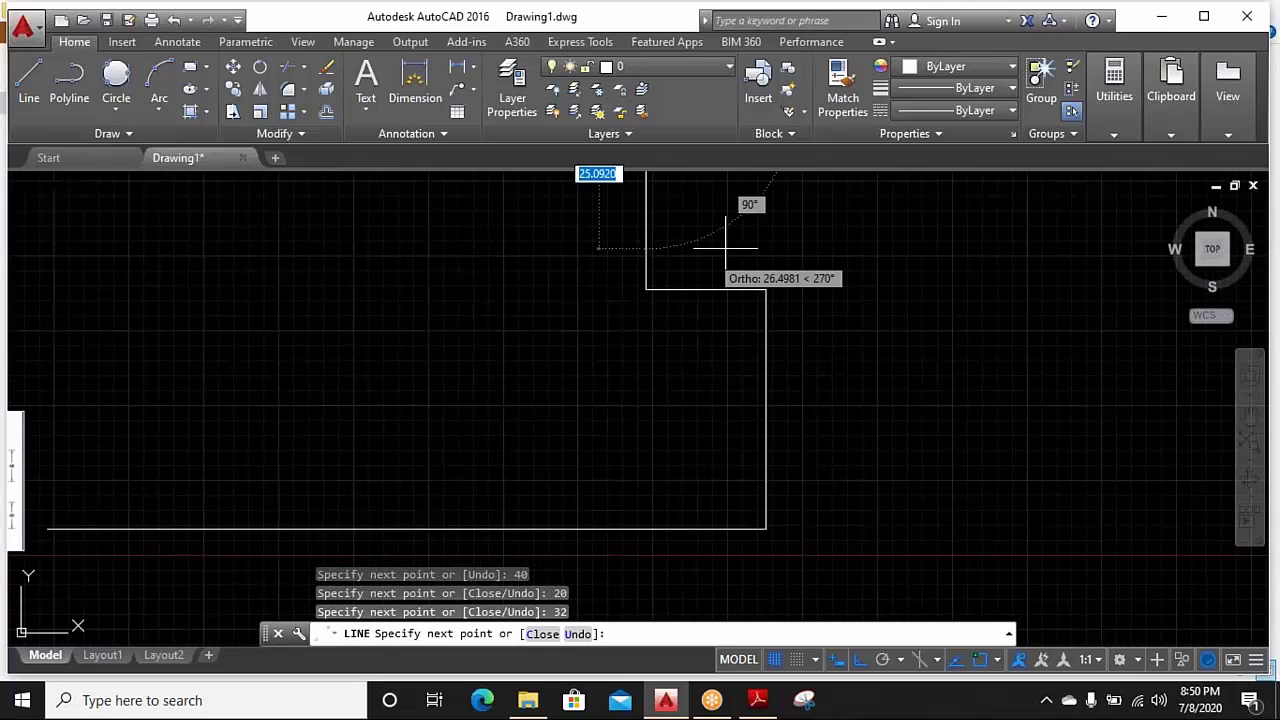
middle_click_drag(726, 247, 687, 522)
Draw the 20-unit horizontal run, 48-unit rise and 56-unit top edge leftward
type("20")
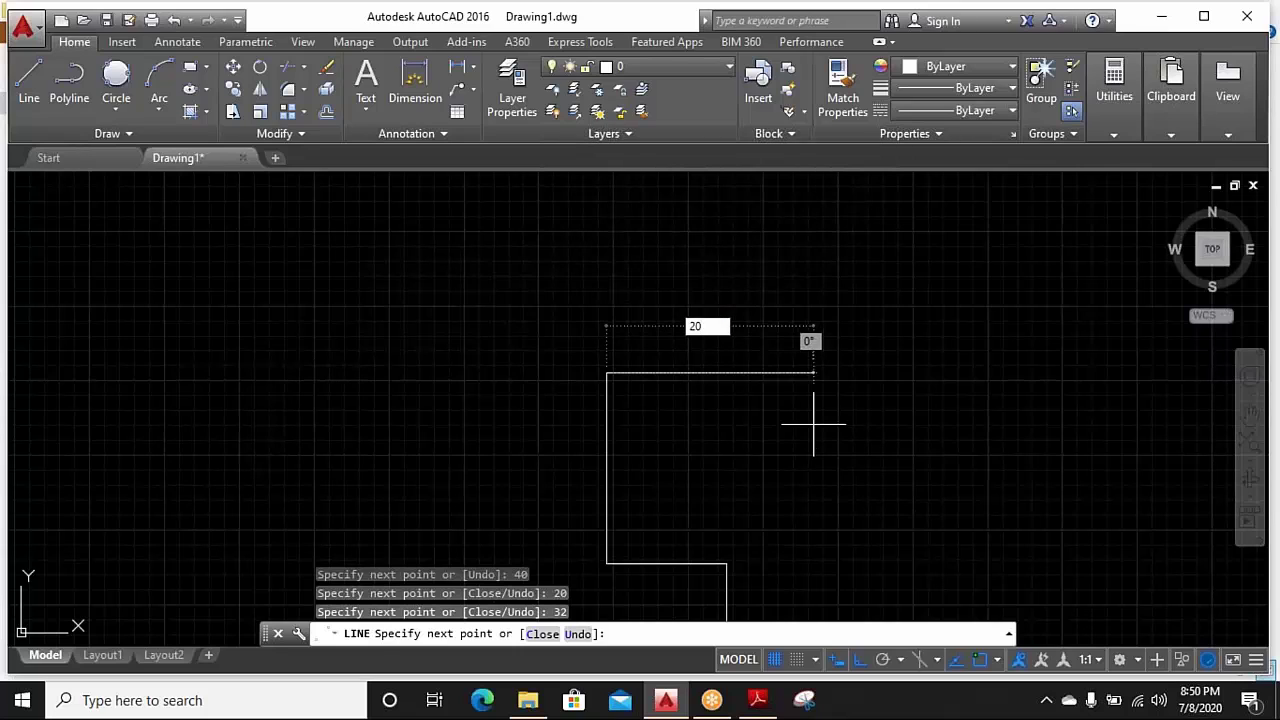
key("Return")
type("48")
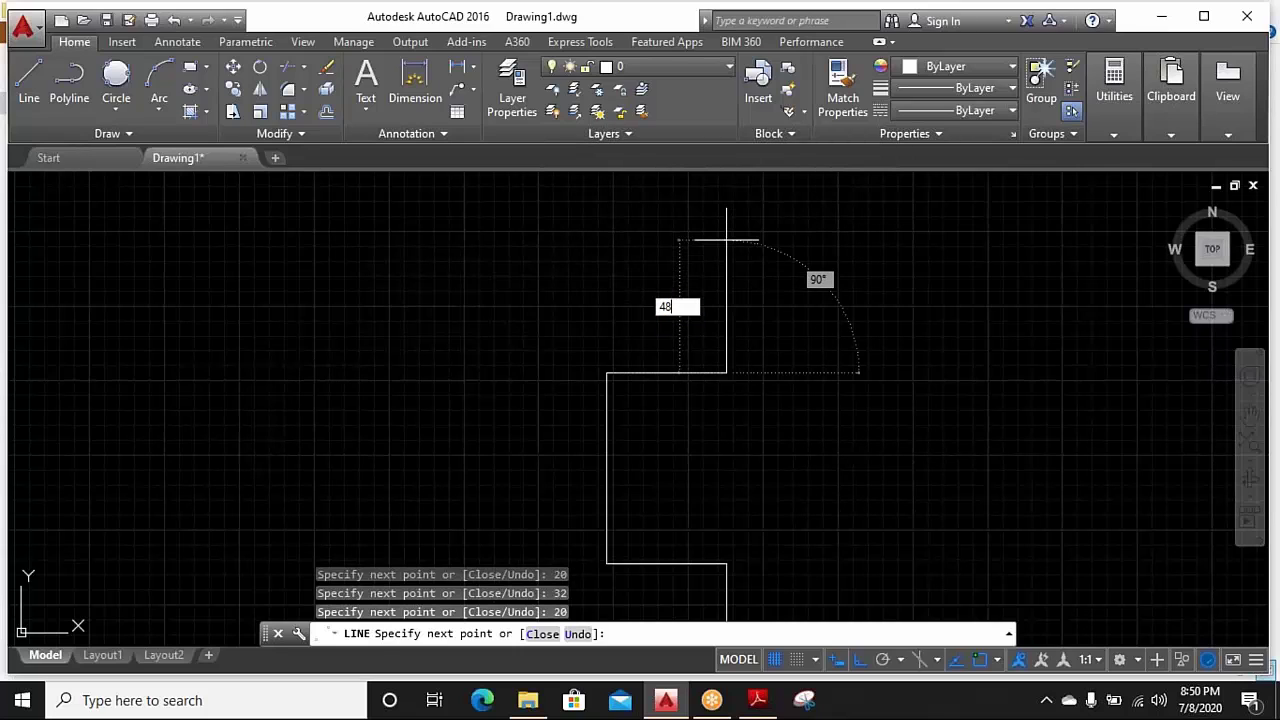
key("Return")
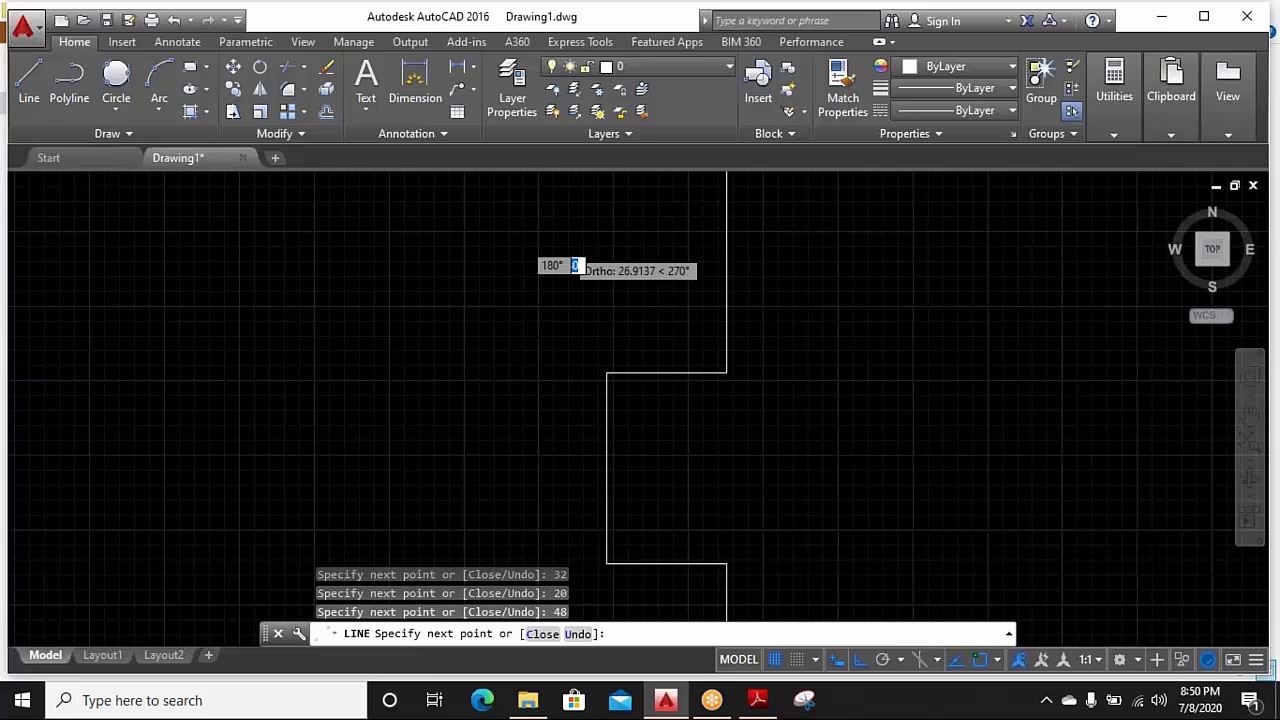
middle_click_drag(575, 265, 551, 443)
scroll(452, 414, "down", 2)
type("56")
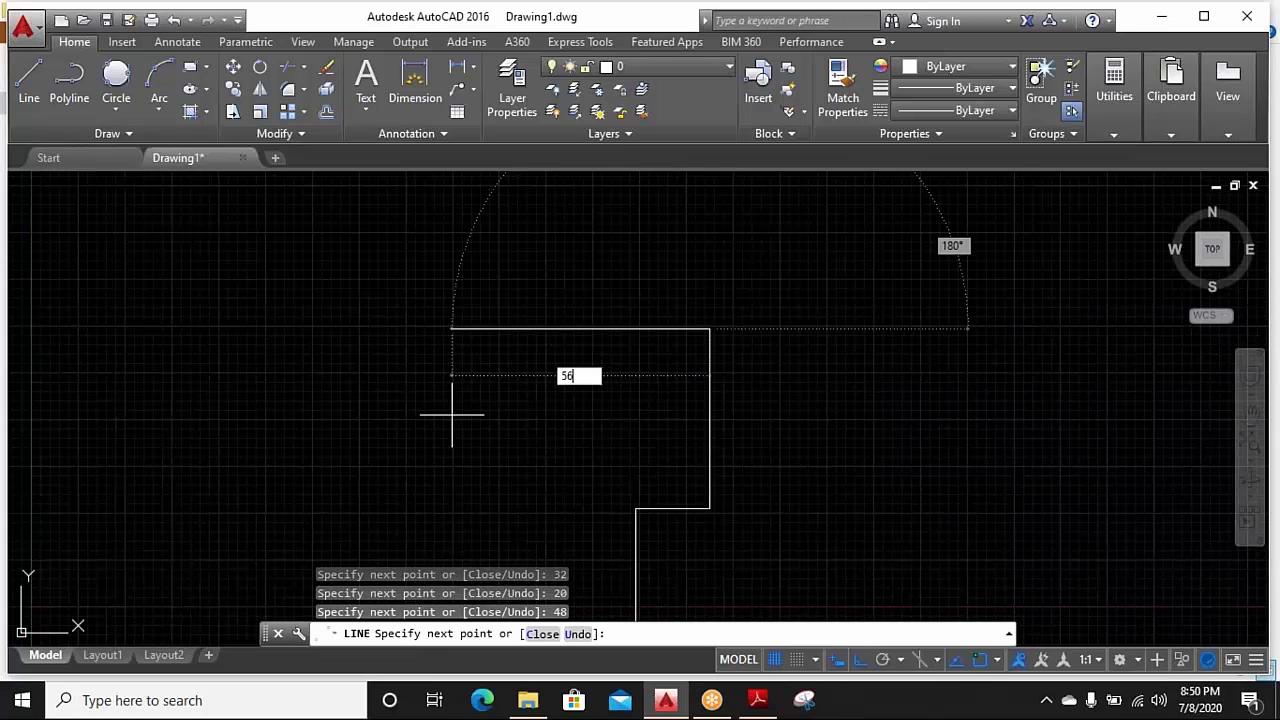
key("Return")
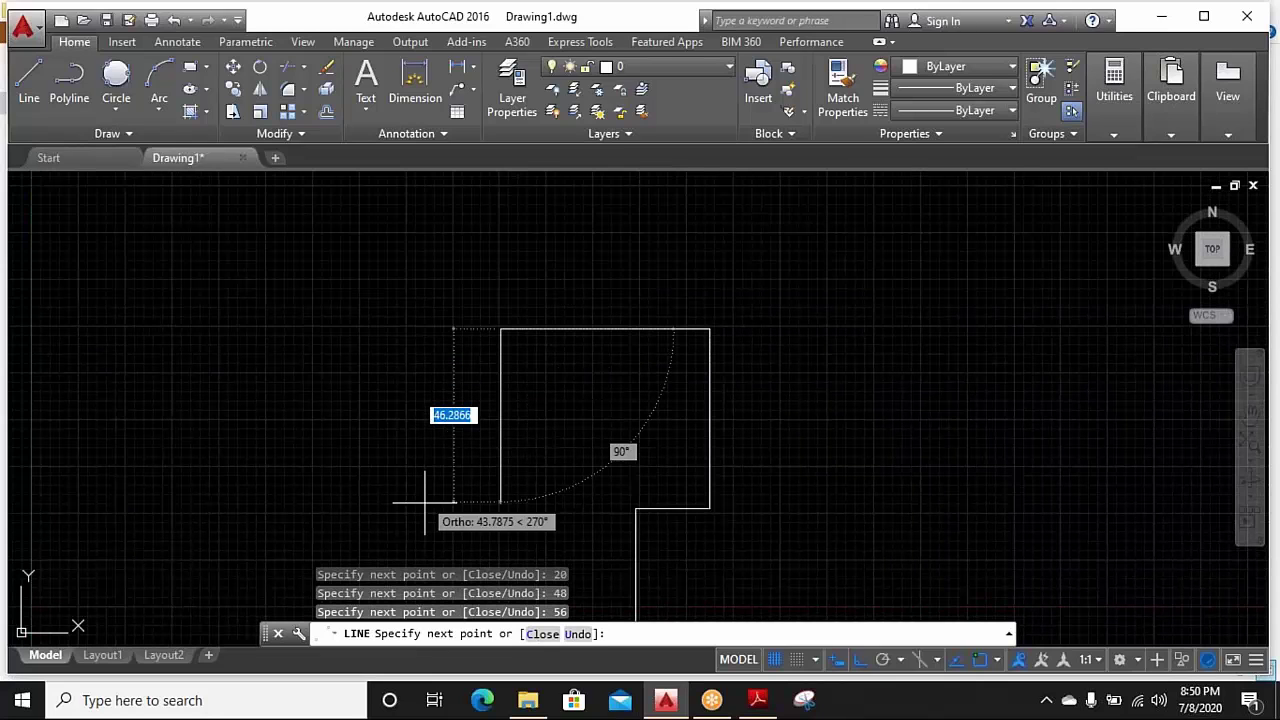
middle_click_drag(426, 489, 528, 274)
scroll(352, 508, "up", 4)
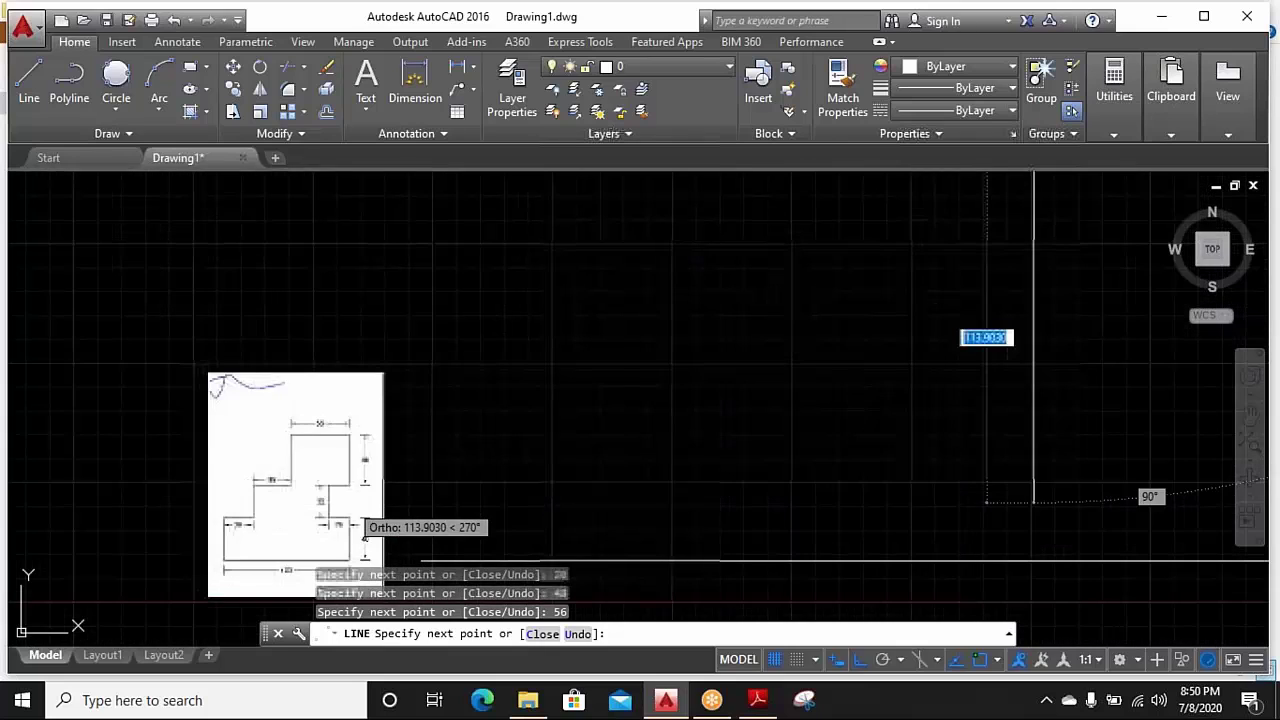
scroll(363, 537, "down", 5)
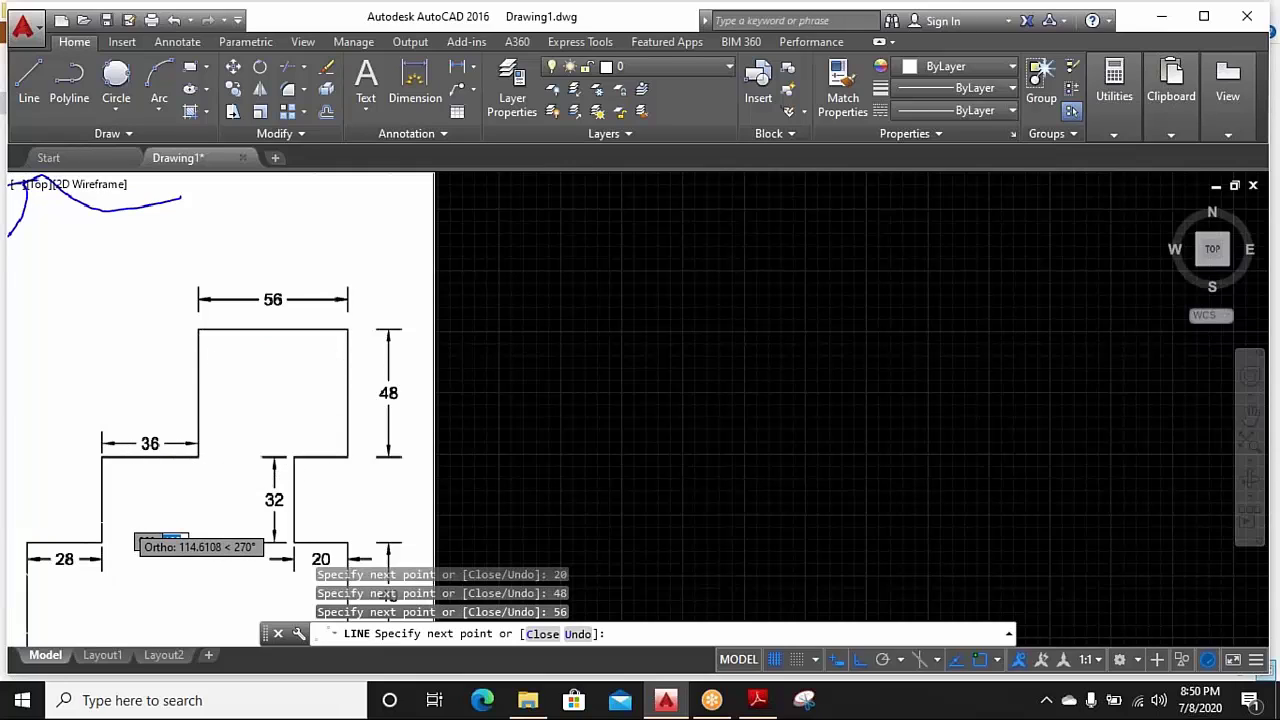
Draw the 48-unit drop and the 36-unit step left
middle_click_drag(508, 314, 479, 486)
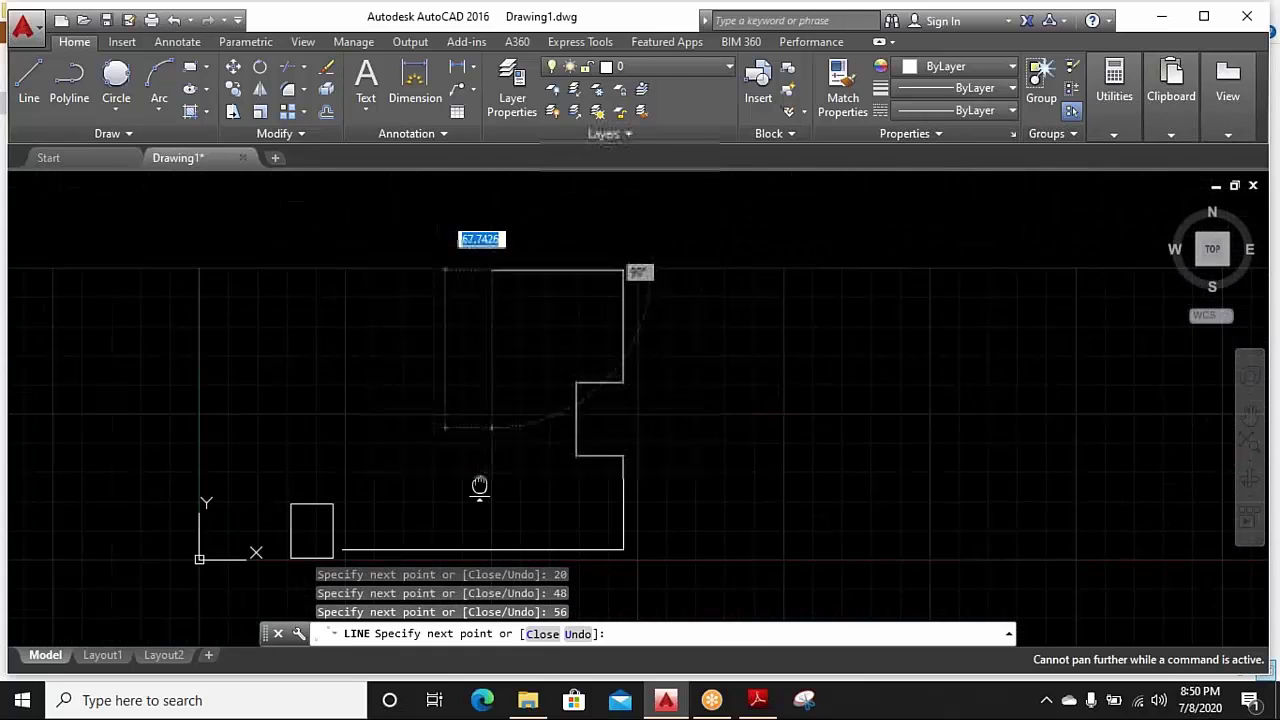
scroll(556, 340, "up", 2)
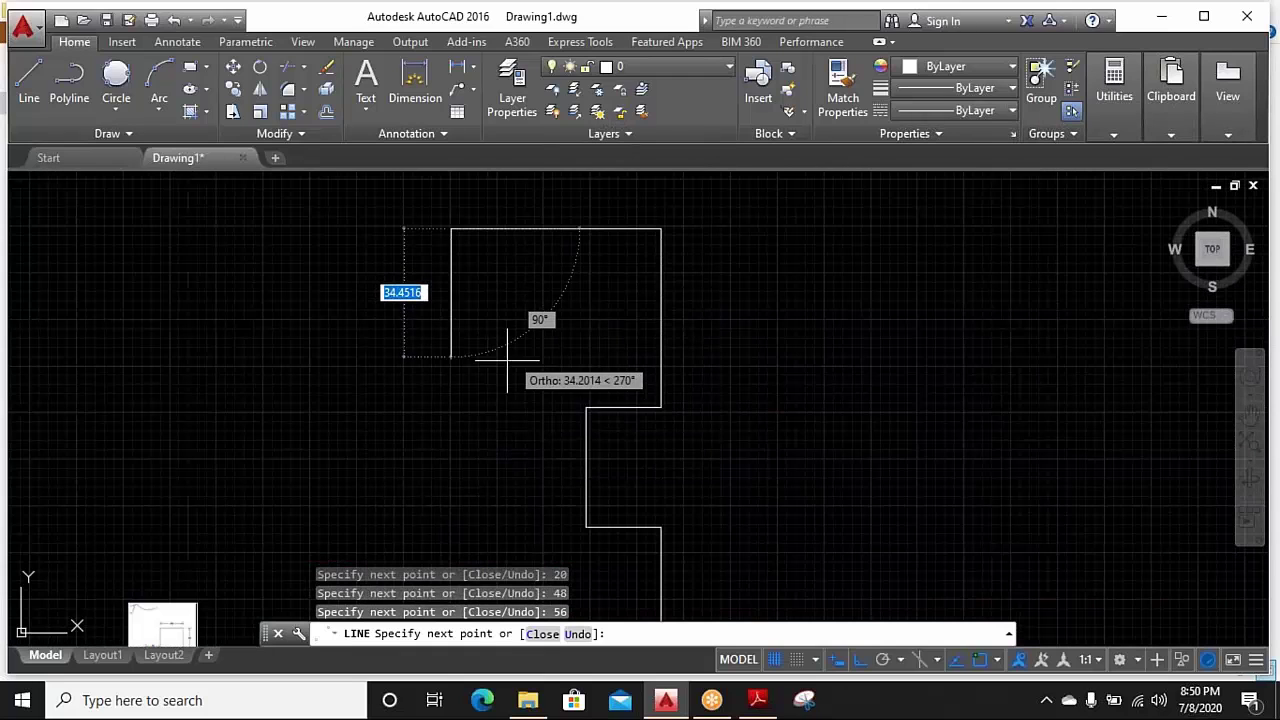
type("48")
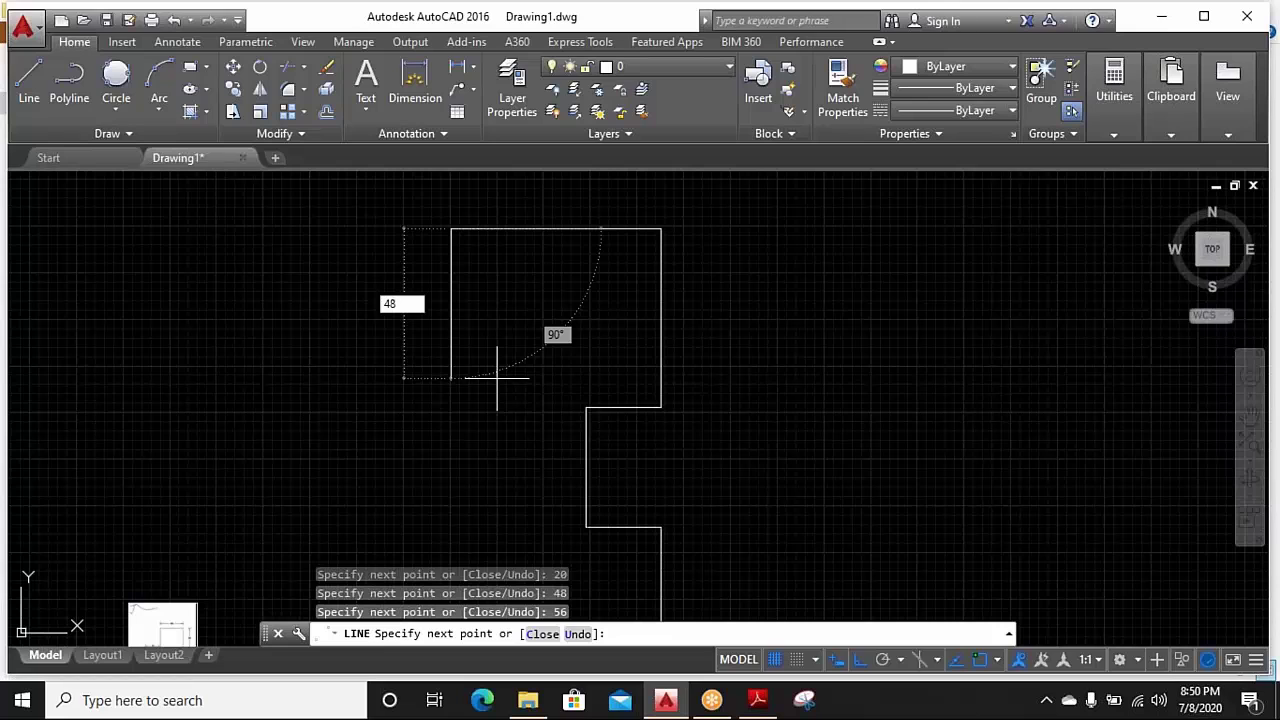
key("Return")
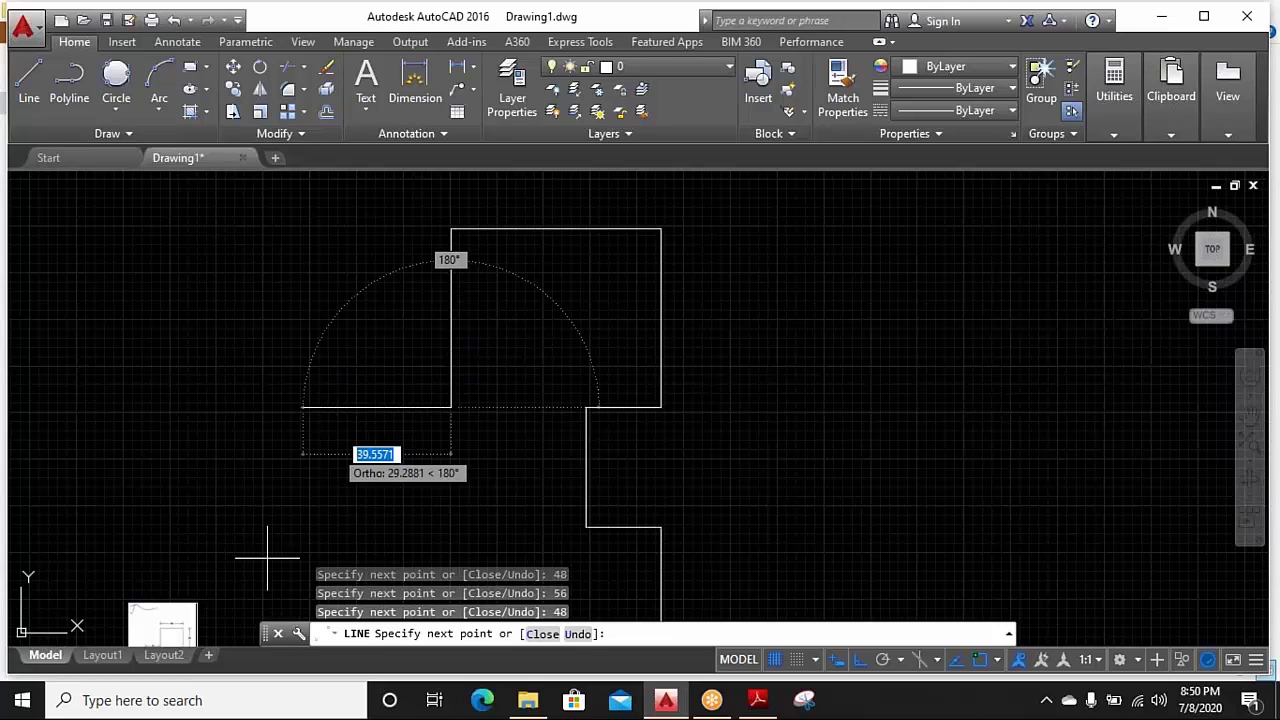
middle_click_drag(250, 577, 453, 445)
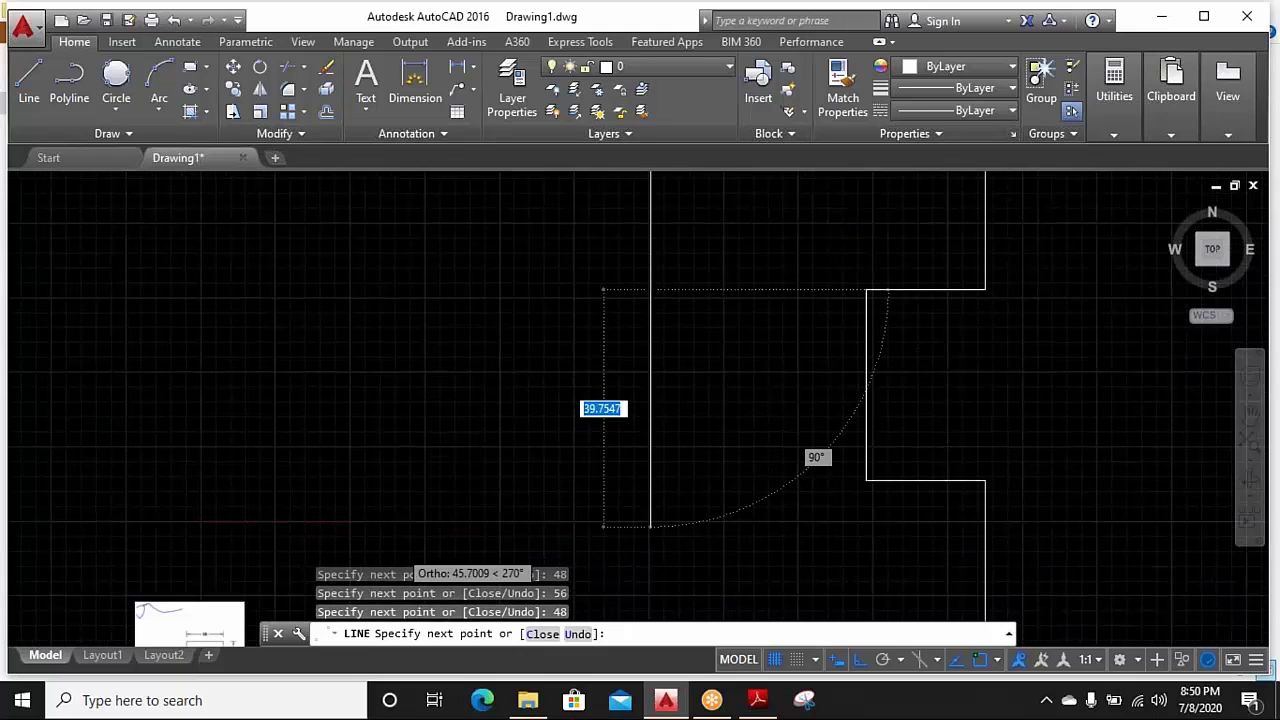
type("36")
key("Return")
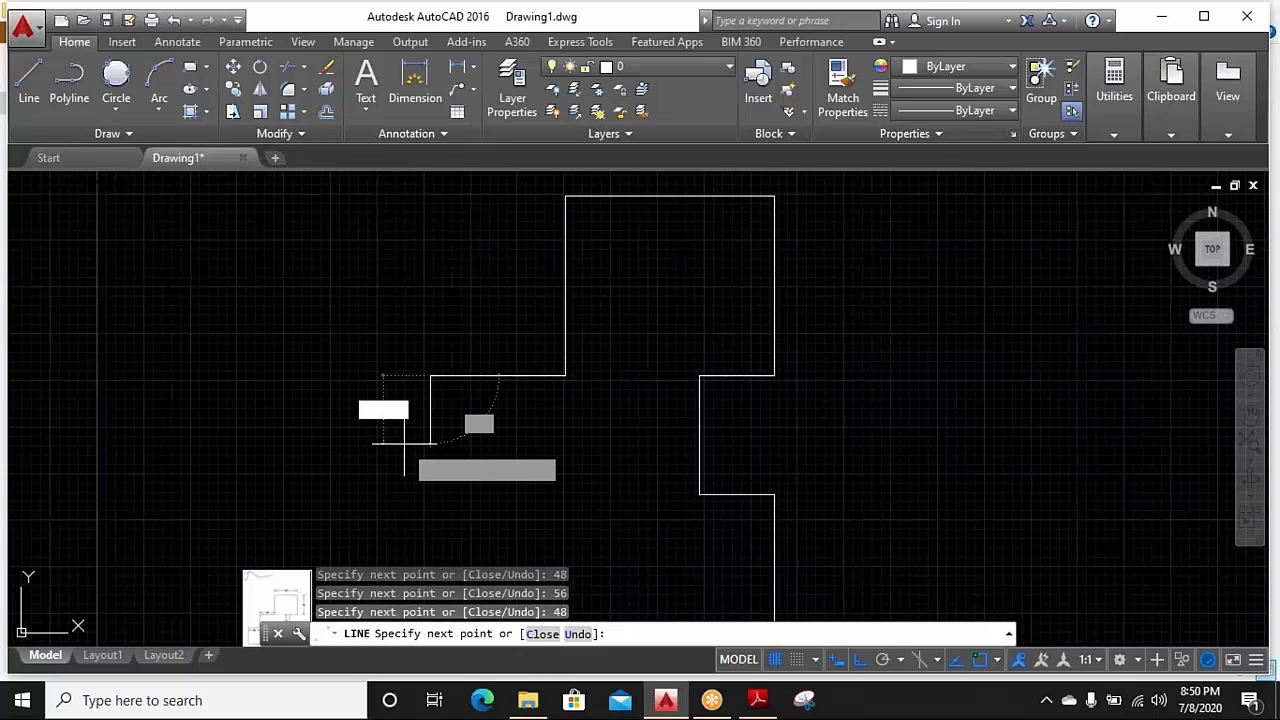
Add the 32-unit drop and 28-unit run left, closing at the start corner and ending LINE
type("32")
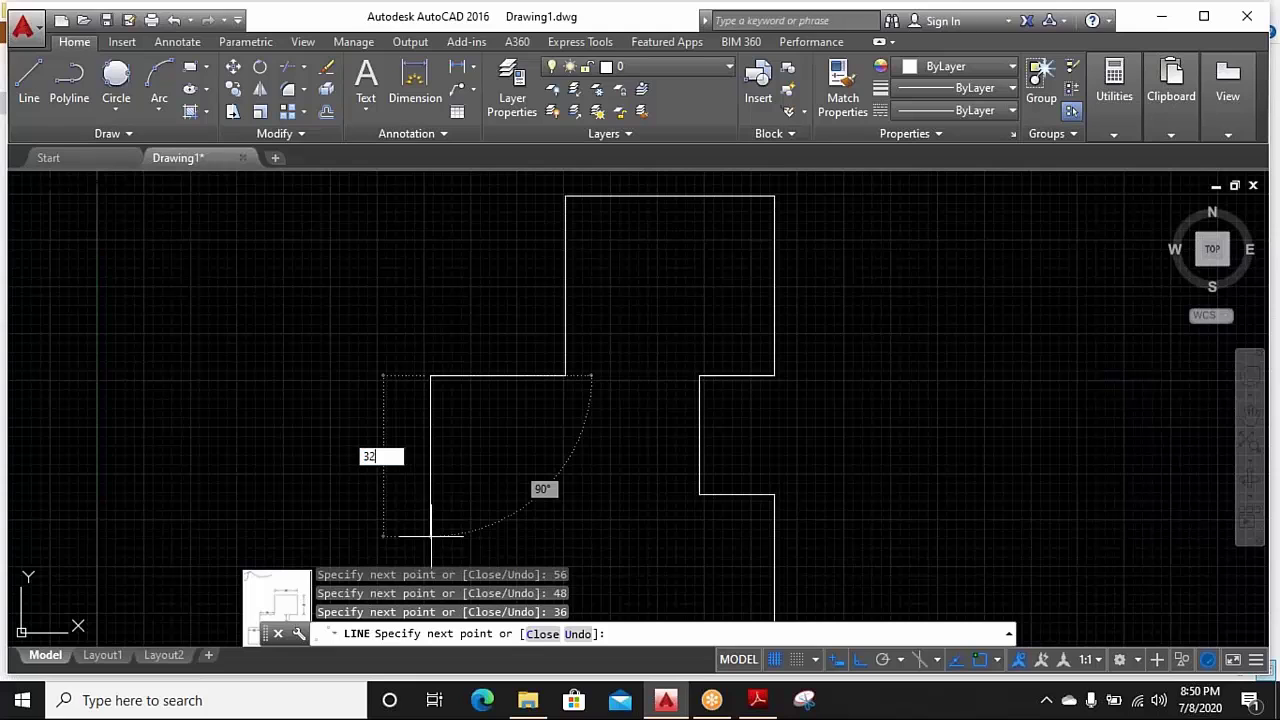
key("Return")
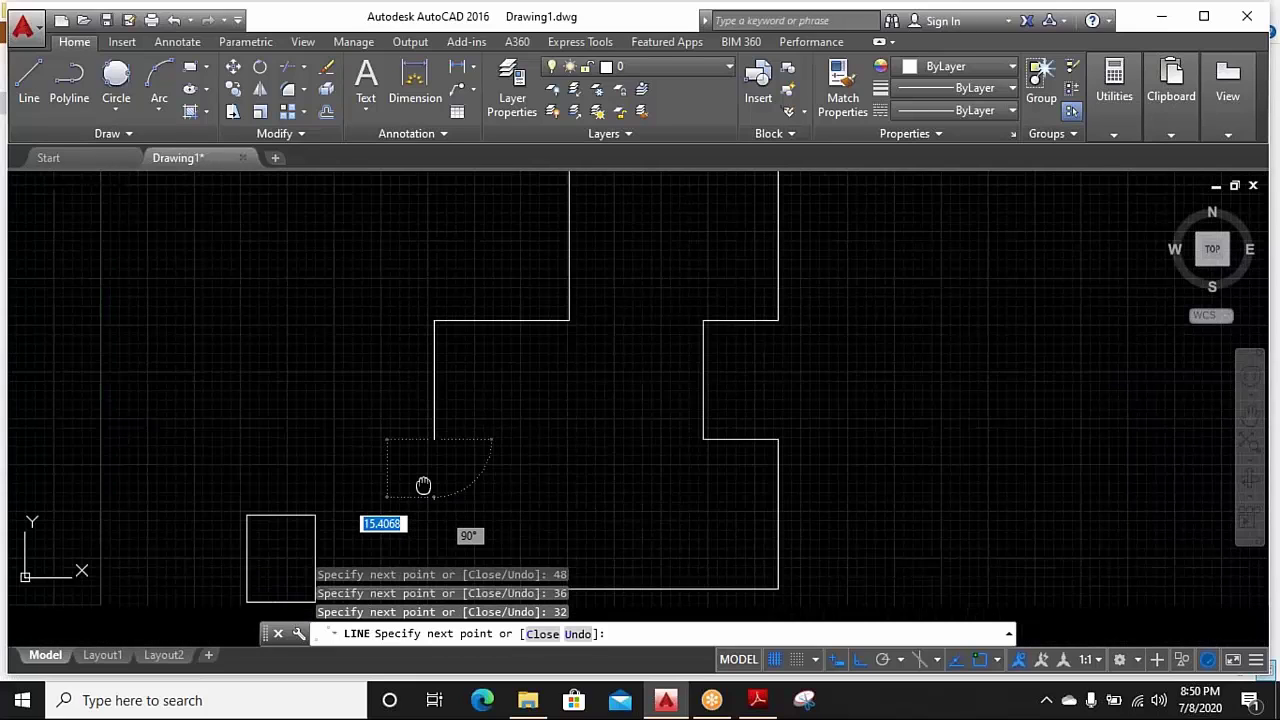
scroll(428, 486, "up", 4)
middle_click_drag(108, 563, 330, 240)
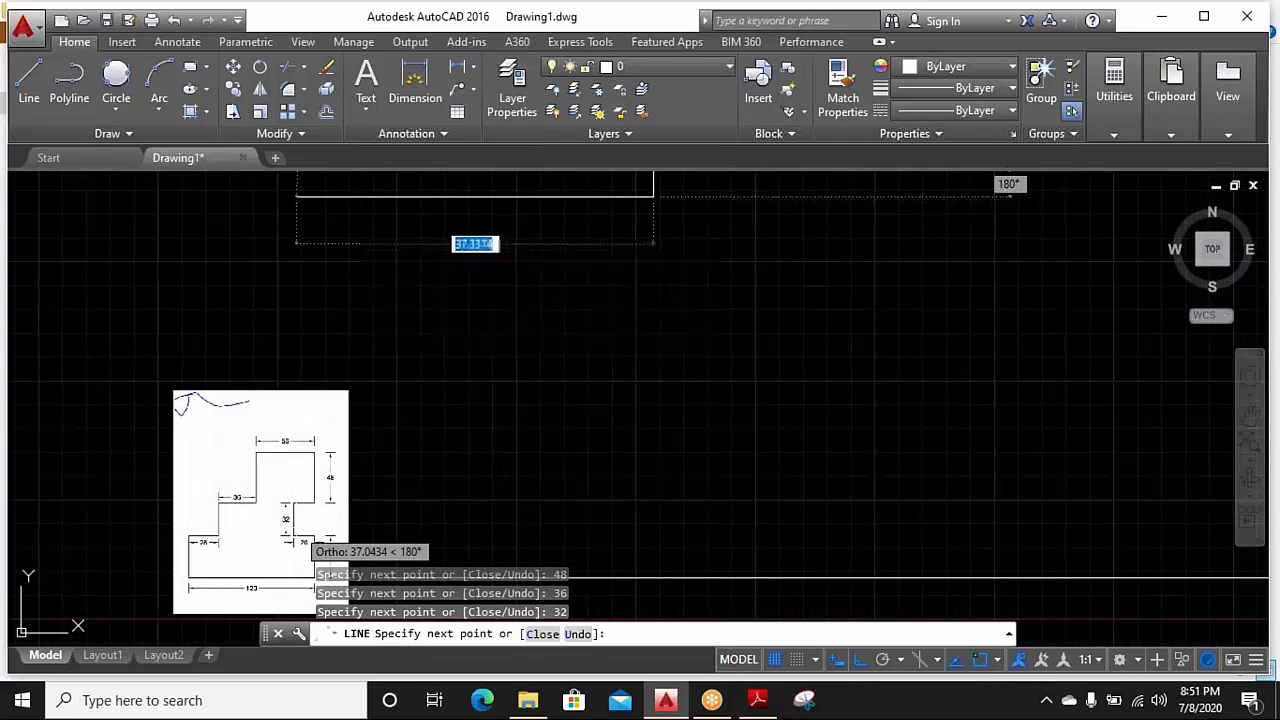
type("2")
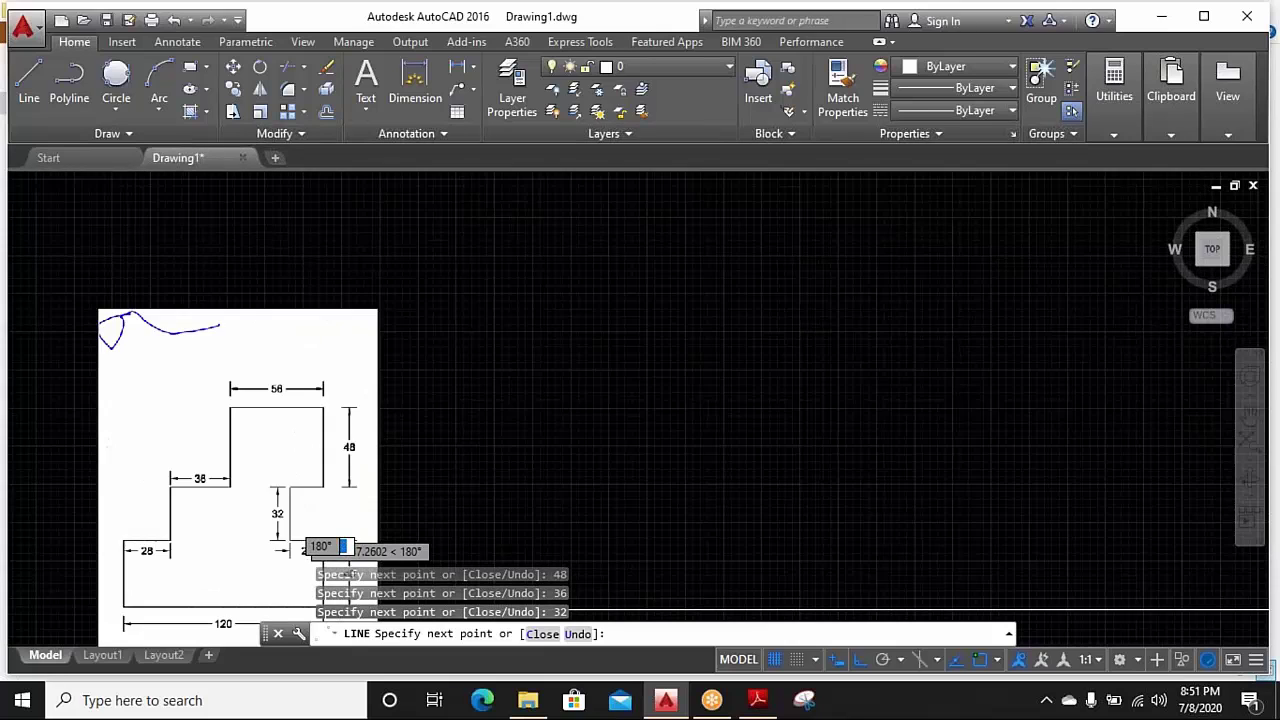
type("8")
key("Return")
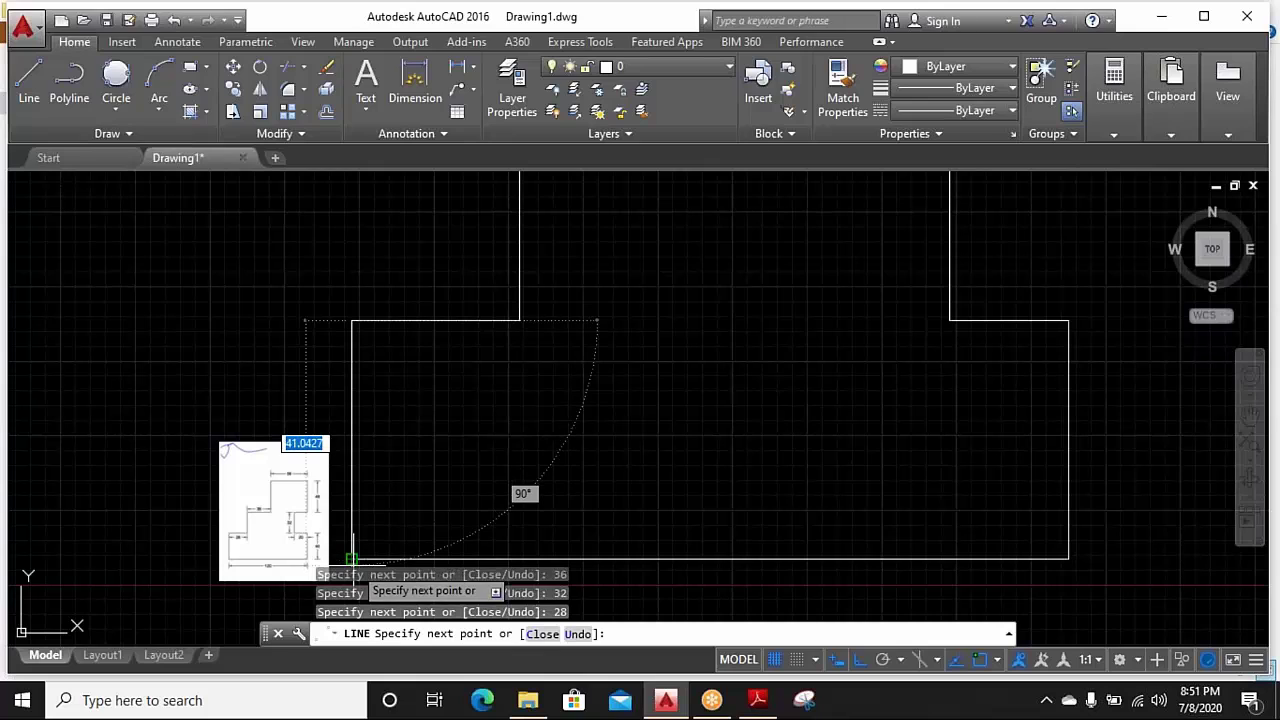
left_click(352, 557)
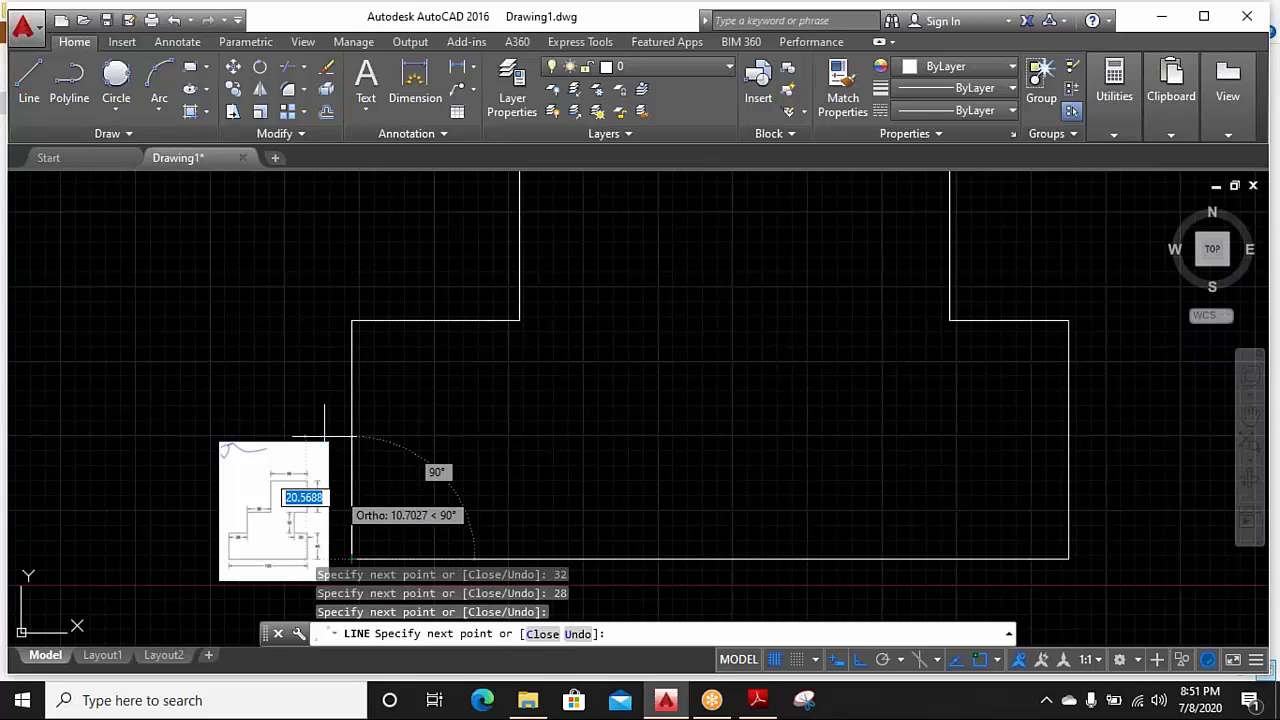
right_click(332, 357)
left_click(377, 368)
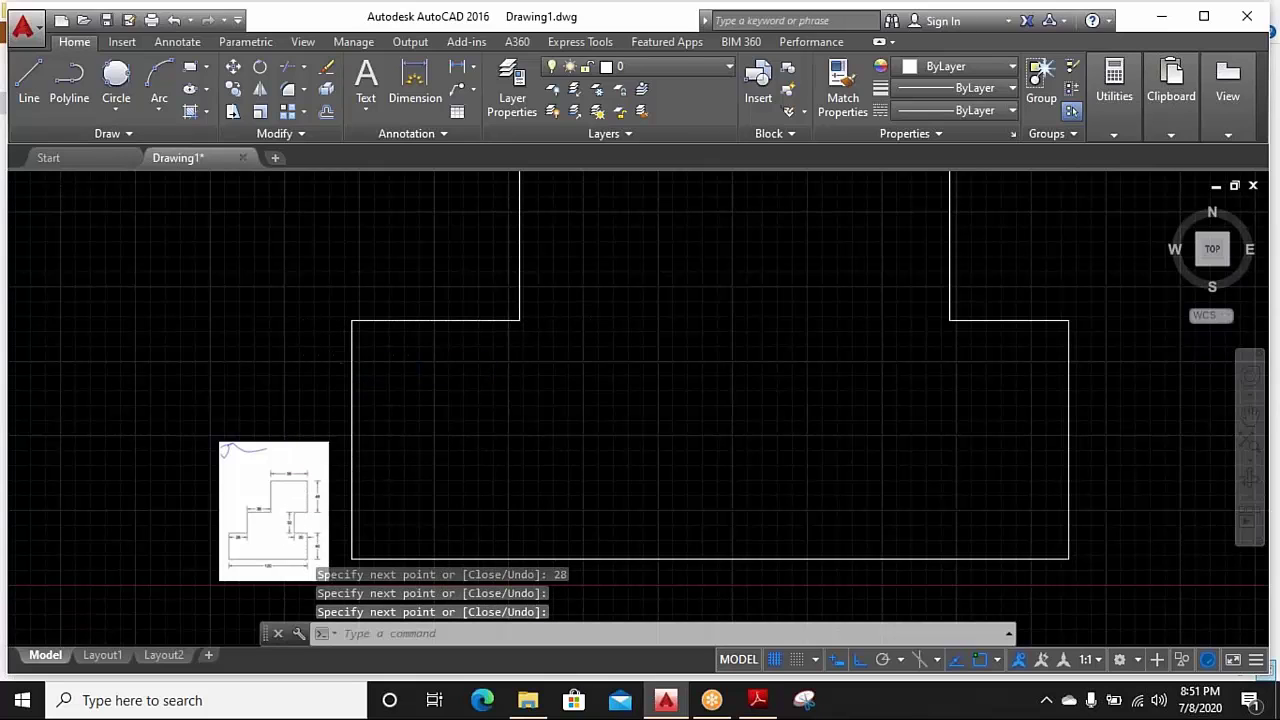
scroll(494, 386, "down", 4)
middle_click_drag(494, 386, 478, 415)
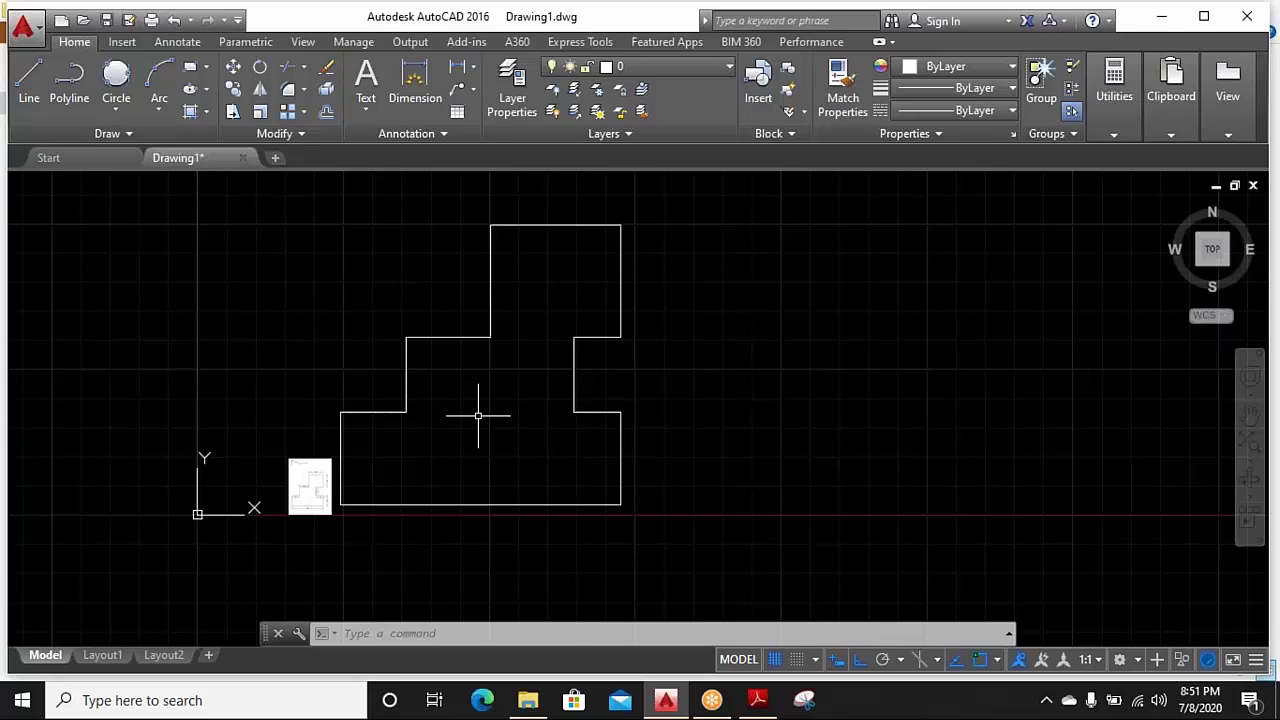
scroll(309, 513, "up", 5)
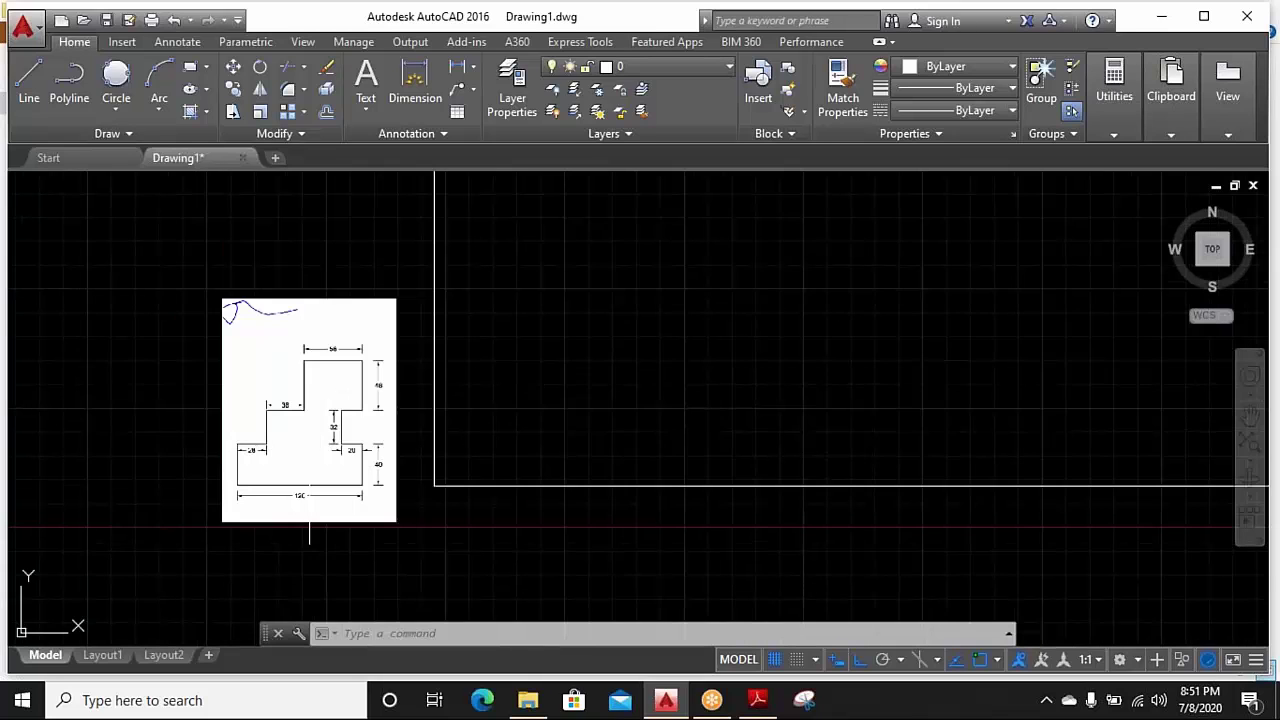
scroll(309, 520, "down", 2)
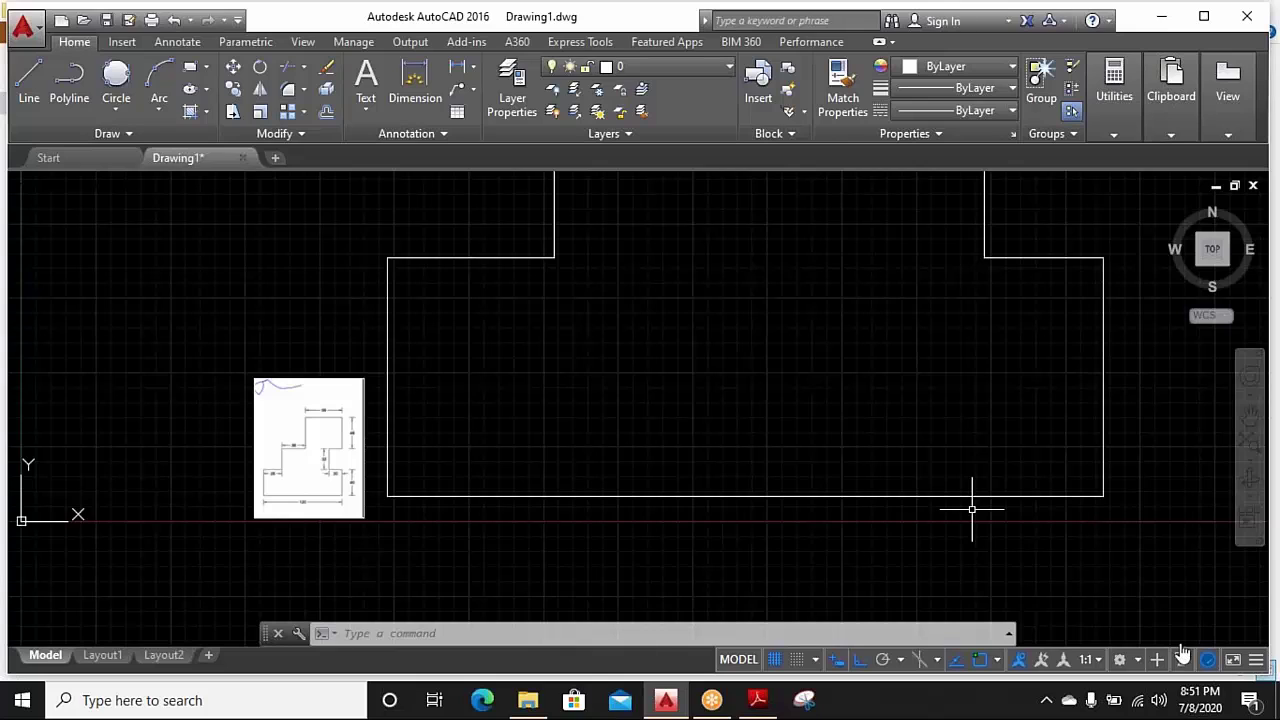
middle_click_drag(706, 428, 645, 516)
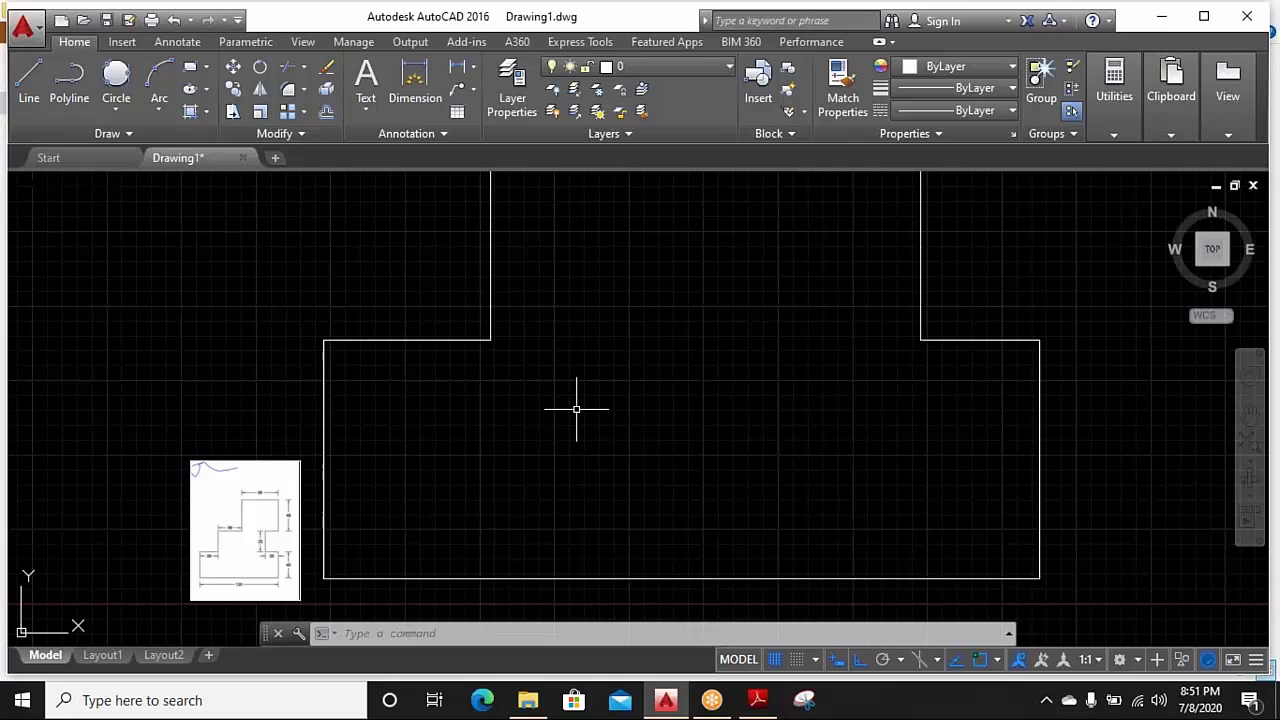
Zoom and pan to fit the outline, then bring up Drawing Units (UN), showing 0.0000 decimal length and Inches
scroll(574, 409, "down", 2)
scroll(572, 448, "down", 2)
middle_click_drag(572, 448, 443, 477)
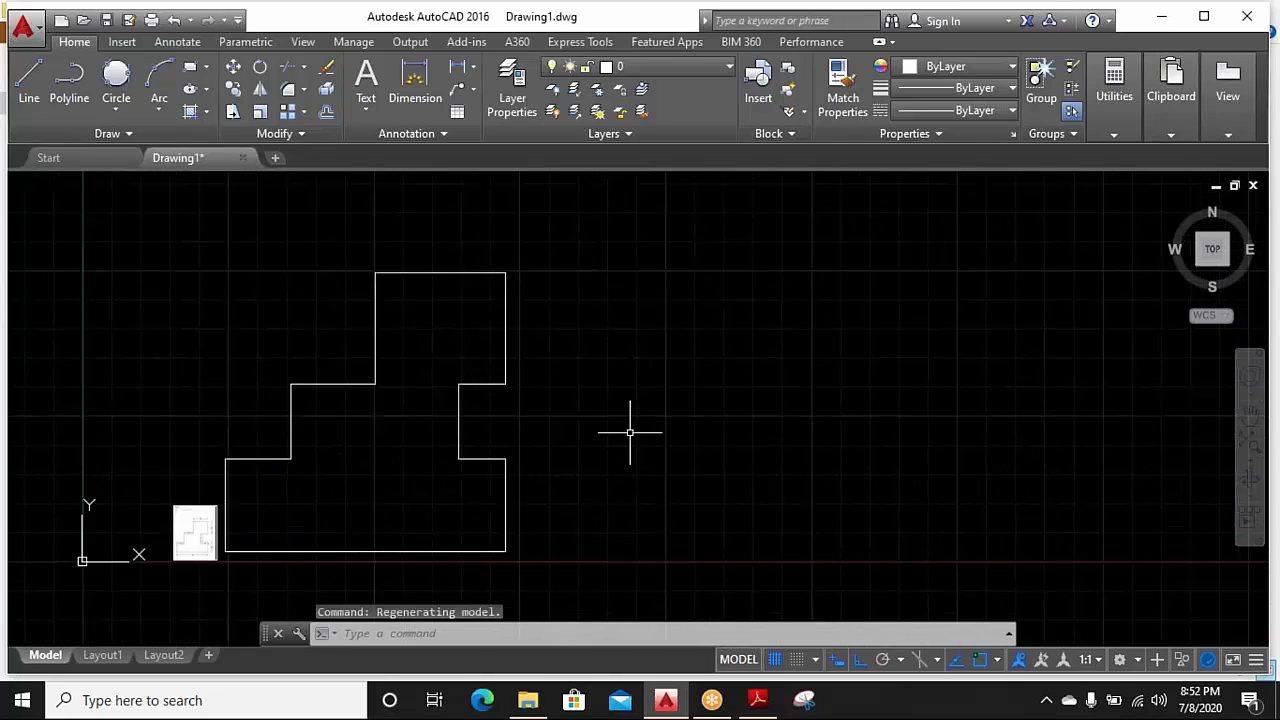
type("UN")
key("Return")
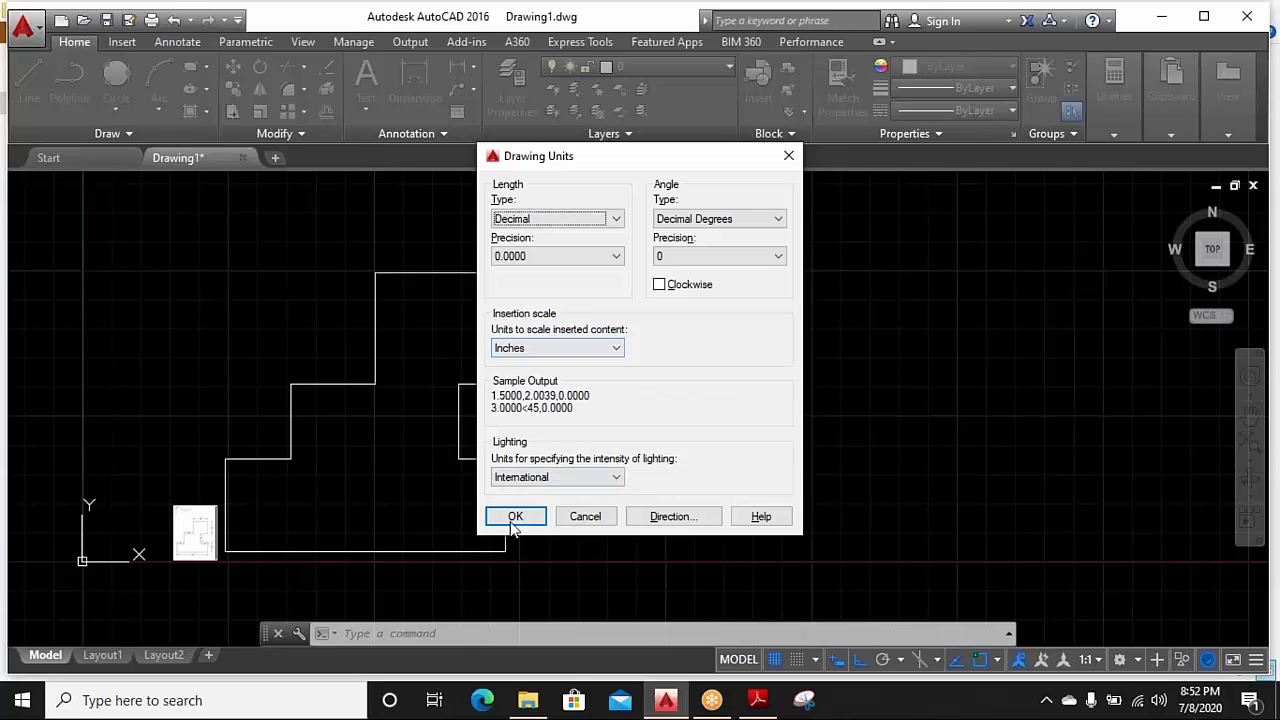
Accept the Drawing Units settings and switch to the reference PDF in Adobe Reader
left_click(515, 516)
left_click(757, 706)
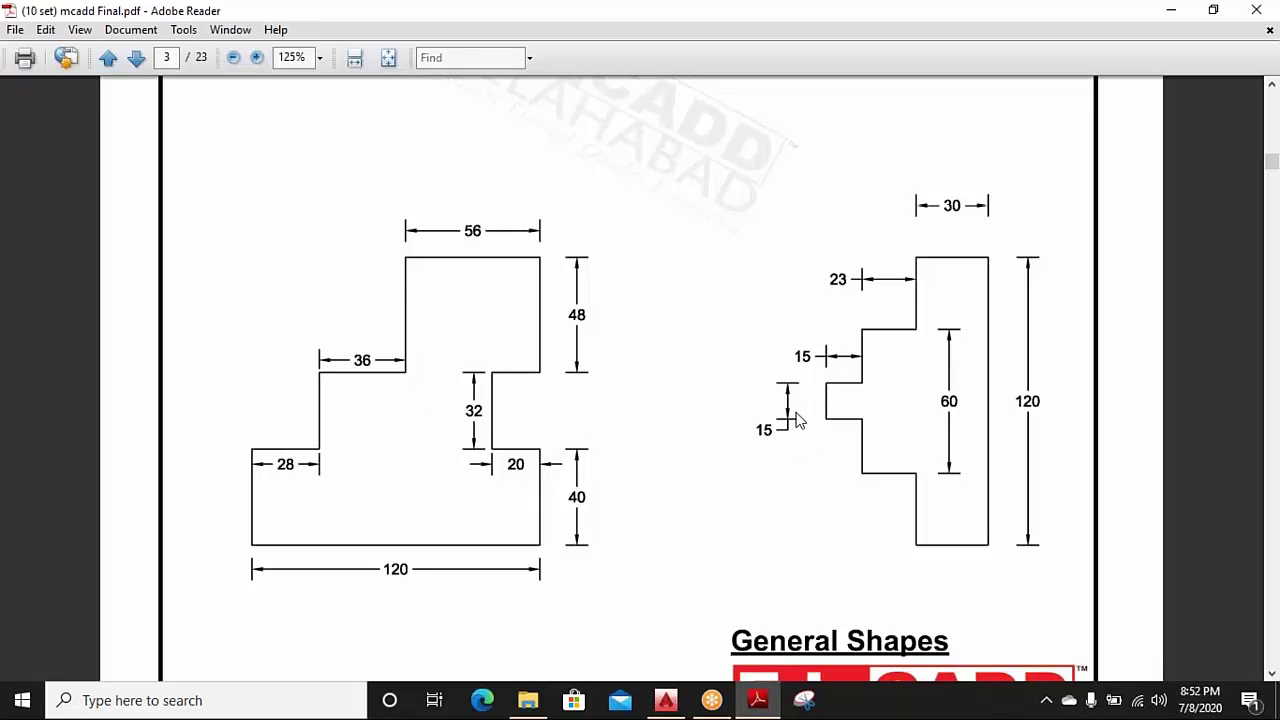
Scroll up through the mcadd Final PDF to review the dimensioned stepped shapes
scroll(797, 420, "up", 5)
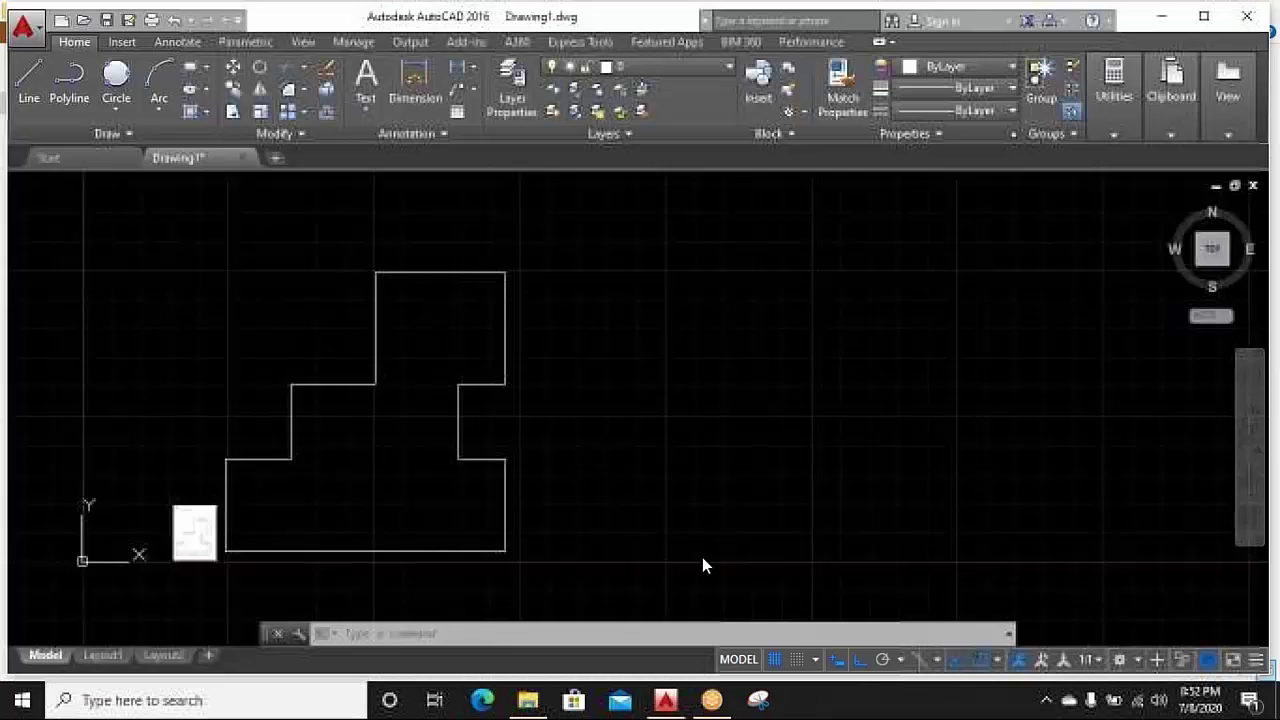
Close the mcadd Final PDF and open the '(10 set) Civil WORKBOOK Final' PDF from the folder
left_click(527, 700)
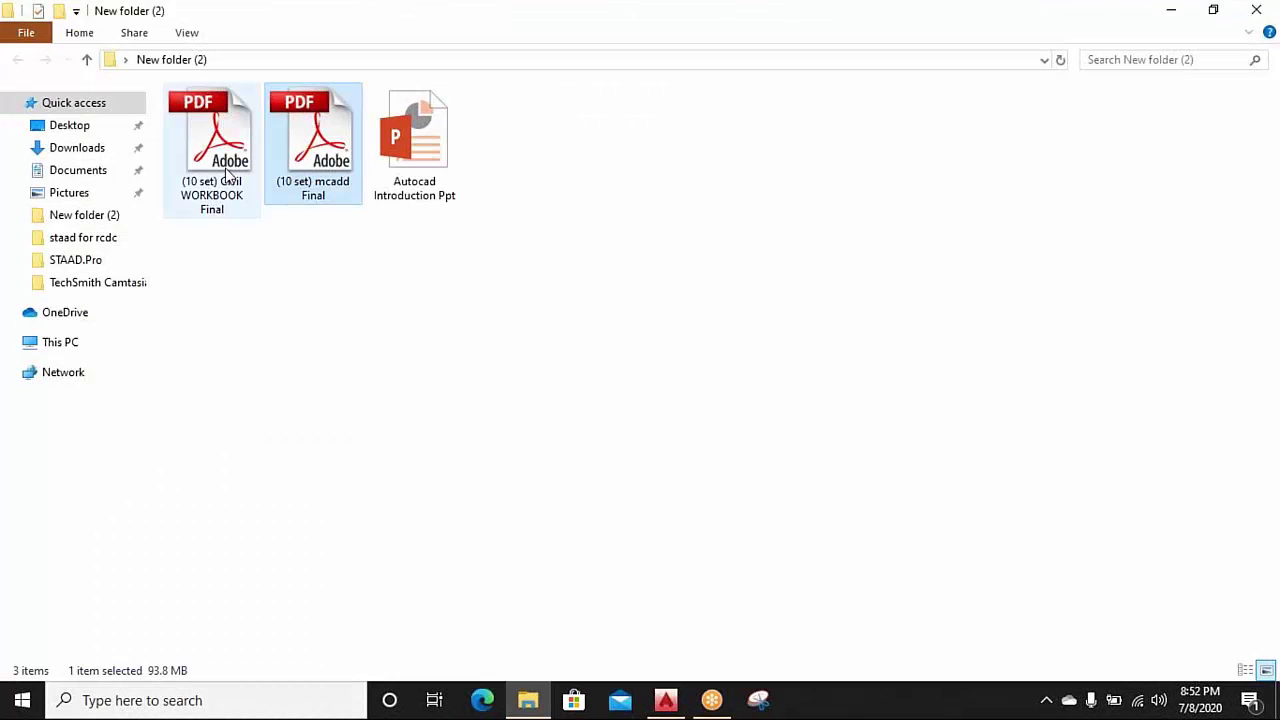
double_click(211, 150)
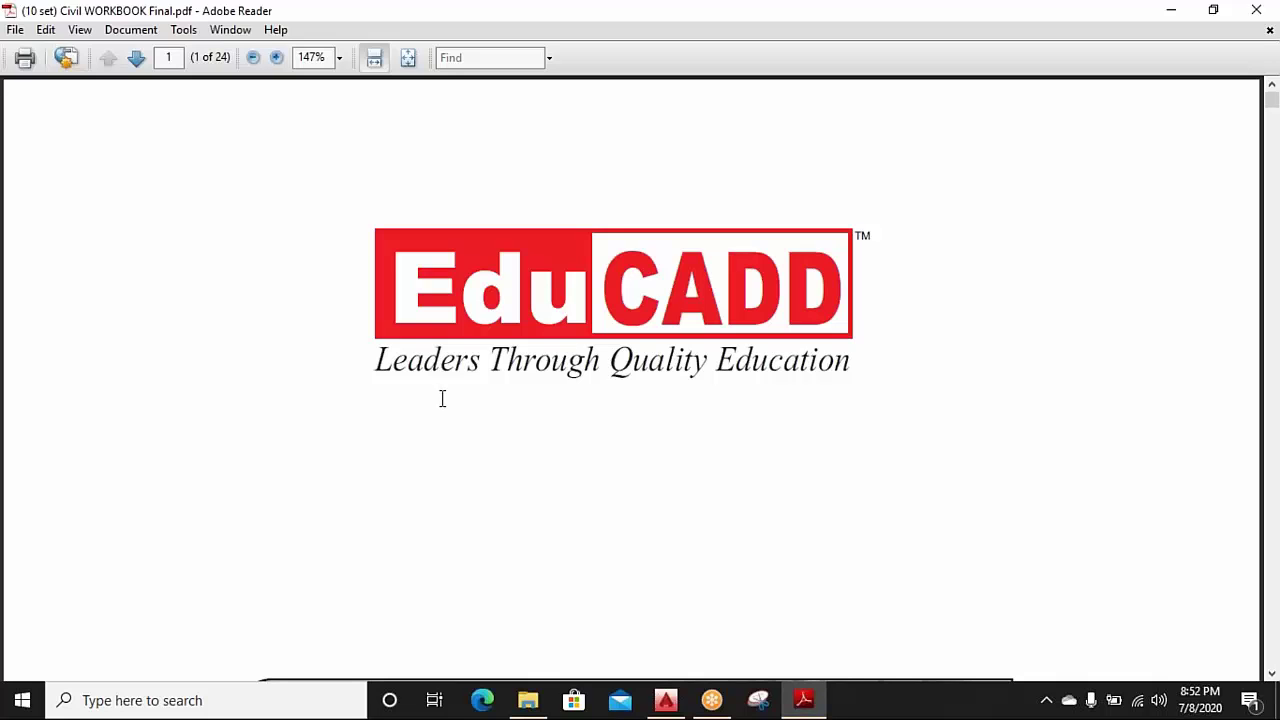
Scroll past the cover and section pages to page 3's 120-wide stepped shape and R10/R20 plate
scroll(442, 398, "down", 3)
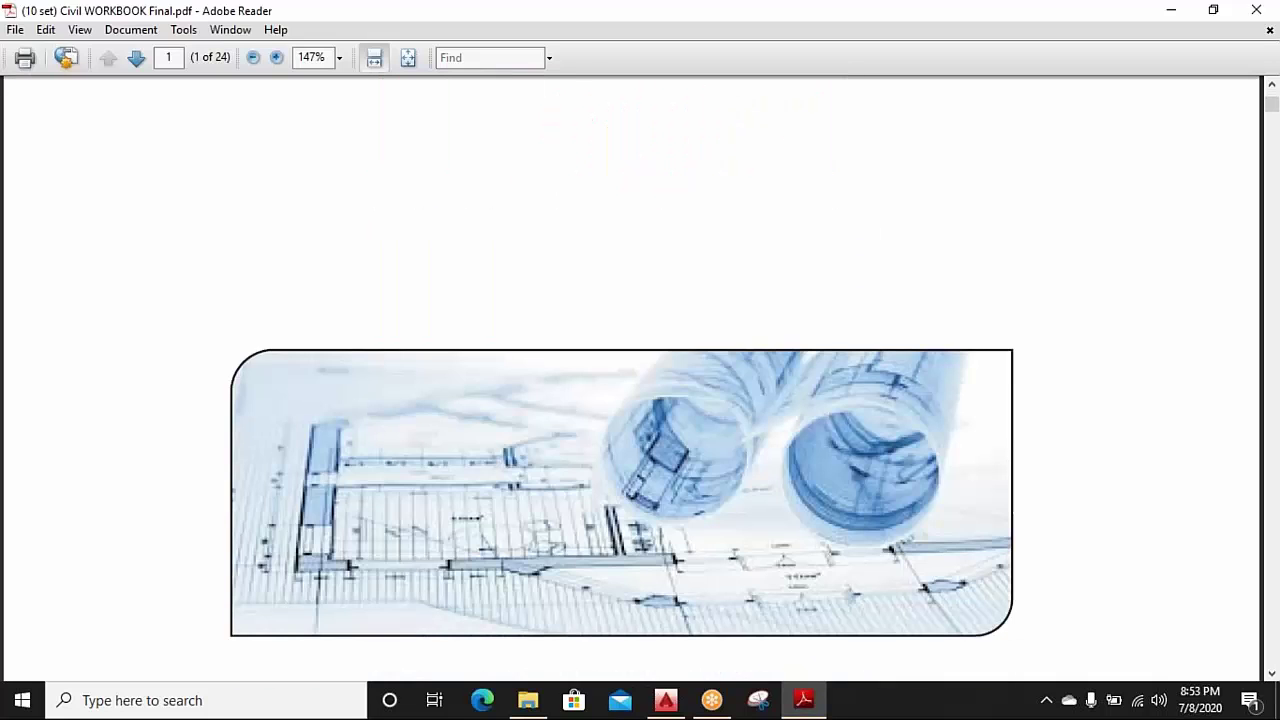
scroll(442, 398, "down", 2)
scroll(442, 398, "down", 3)
scroll(442, 398, "down", 2)
scroll(442, 398, "down", 2)
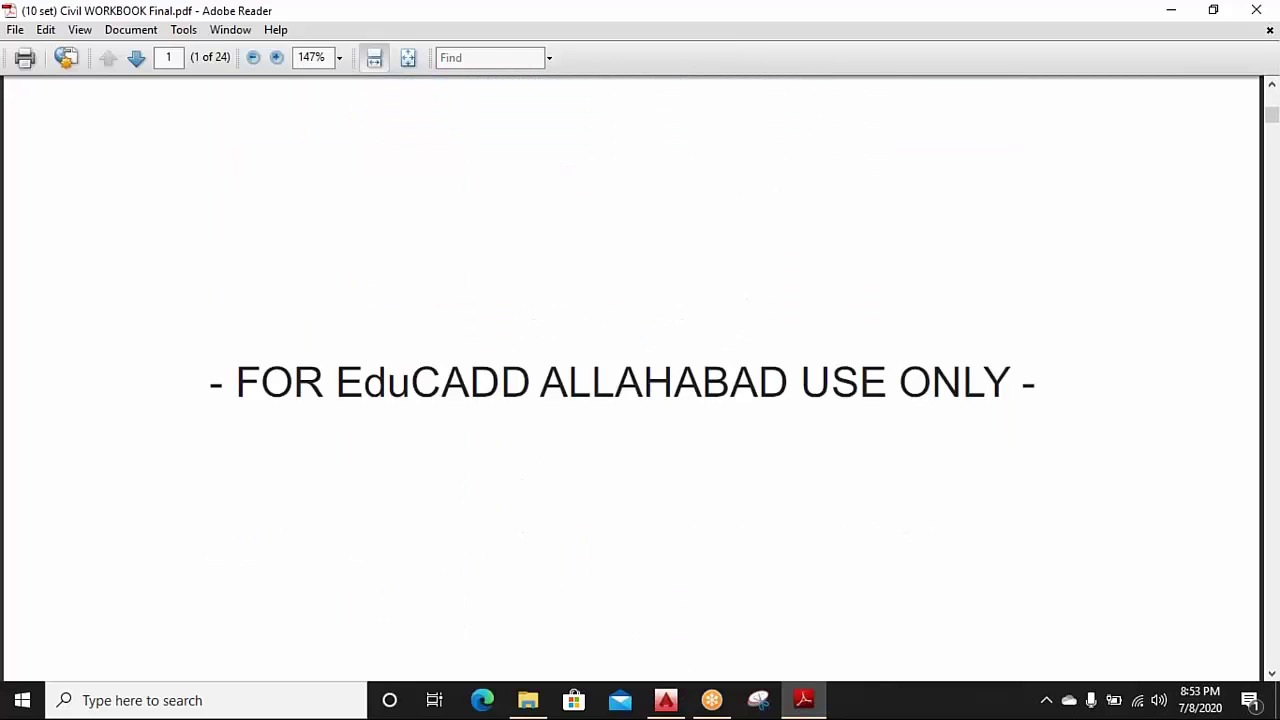
scroll(442, 398, "down", 2)
scroll(442, 398, "down", 3)
scroll(442, 398, "down", 3)
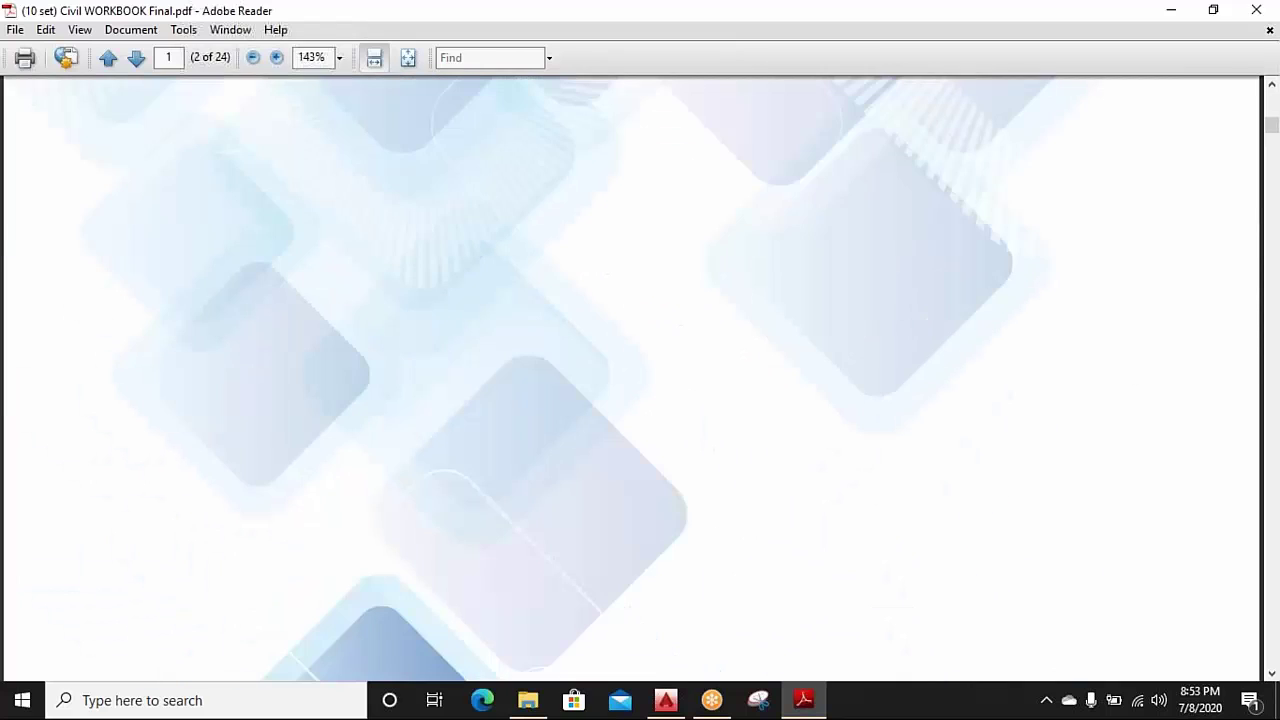
scroll(442, 398, "down", 2)
scroll(461, 391, "down", 2)
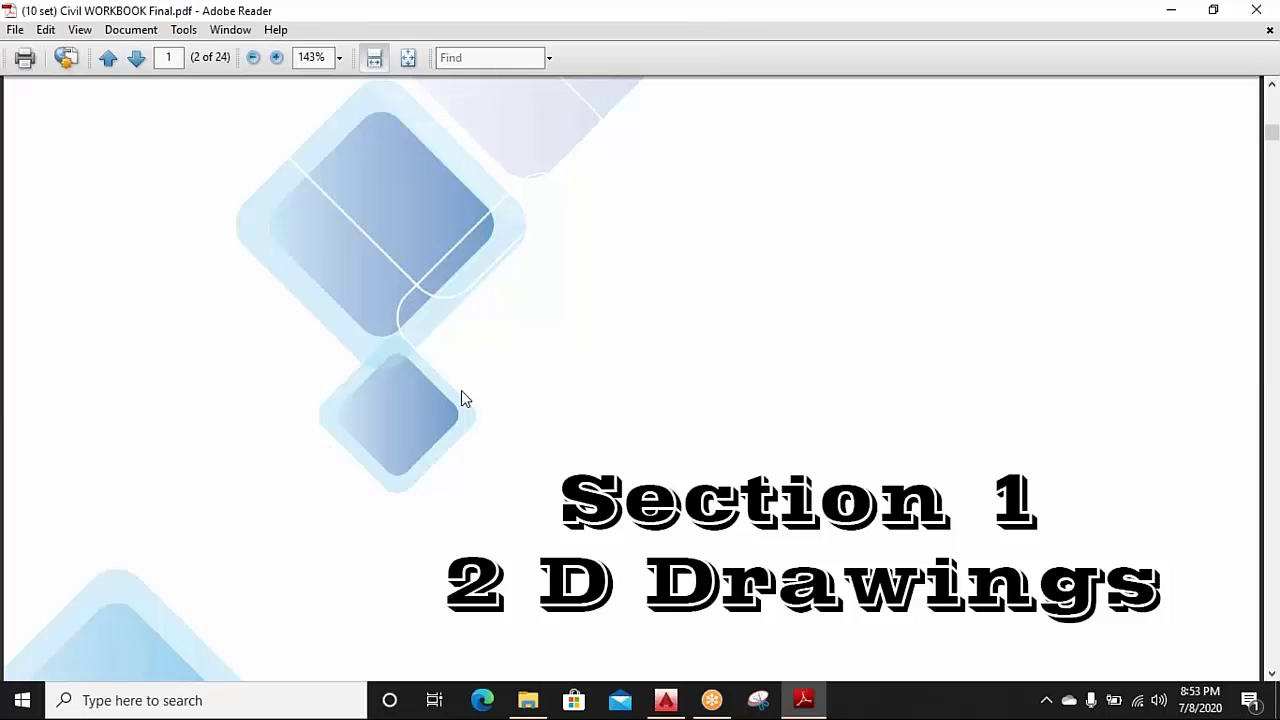
scroll(461, 391, "down", 1)
scroll(461, 391, "down", 2)
scroll(640, 380, "down", 3)
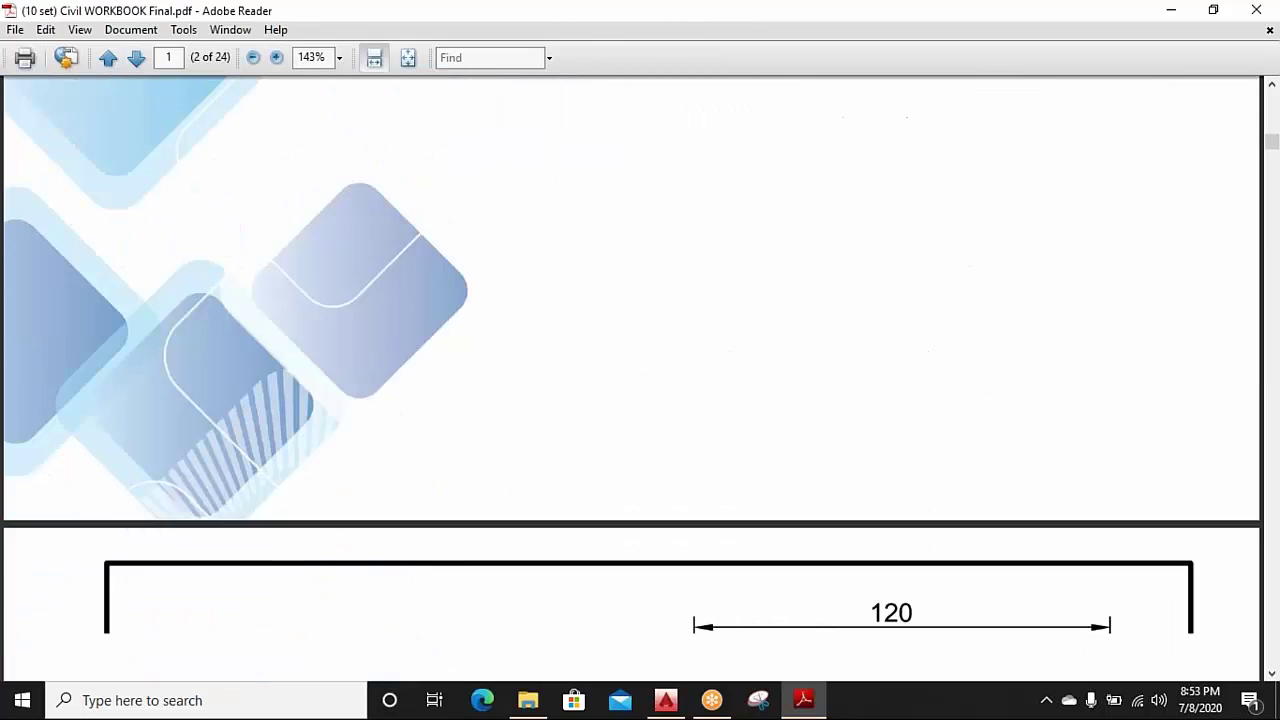
scroll(640, 380, "down", 1)
scroll(640, 380, "down", 2)
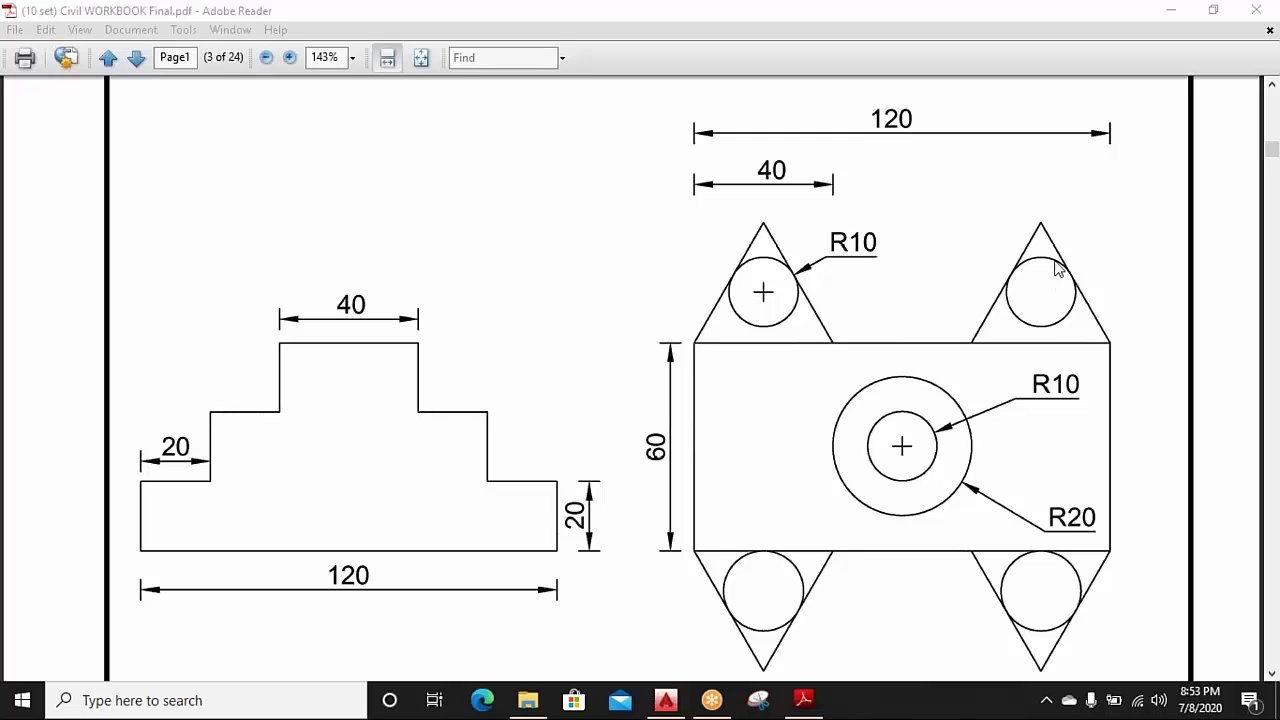
Scroll to the octagon drawing with 150° and 30° angles and restore the reader window smaller
scroll(1073, 428, "down", 3)
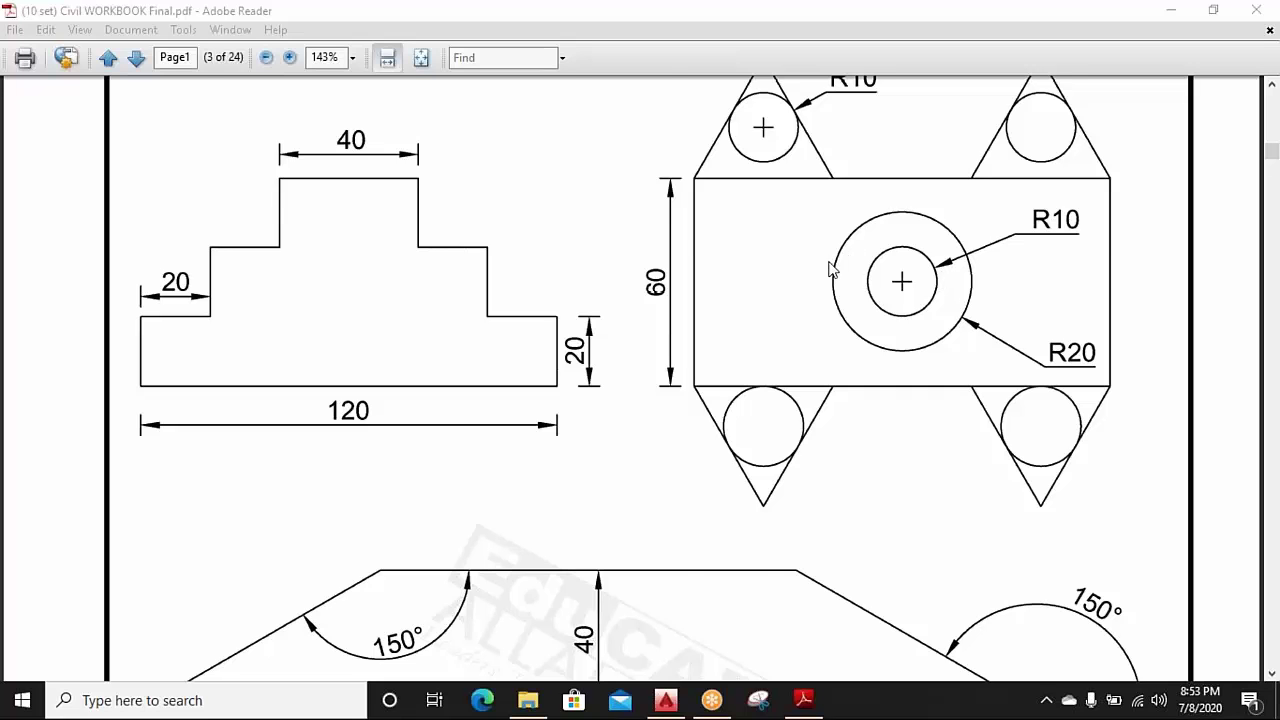
scroll(829, 270, "down", 3)
scroll(829, 270, "up", 3)
scroll(497, 316, "down", 3)
scroll(495, 317, "down", 3)
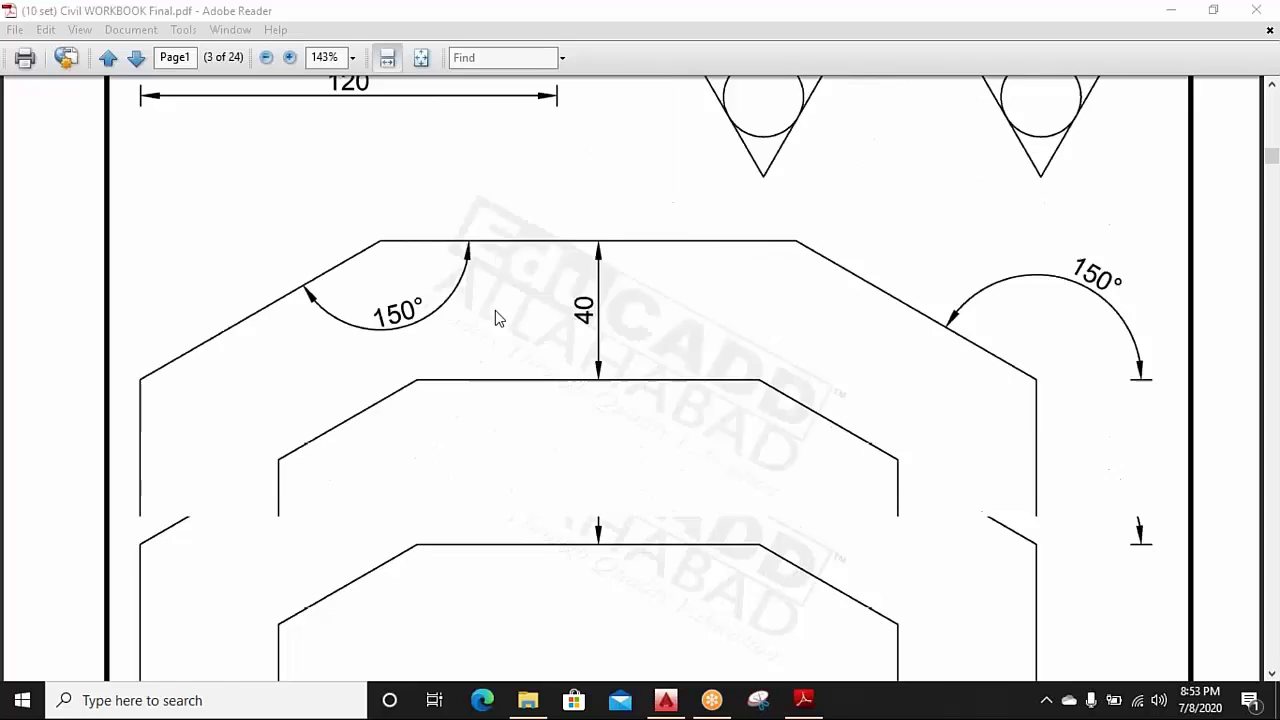
scroll(495, 317, "down", 3)
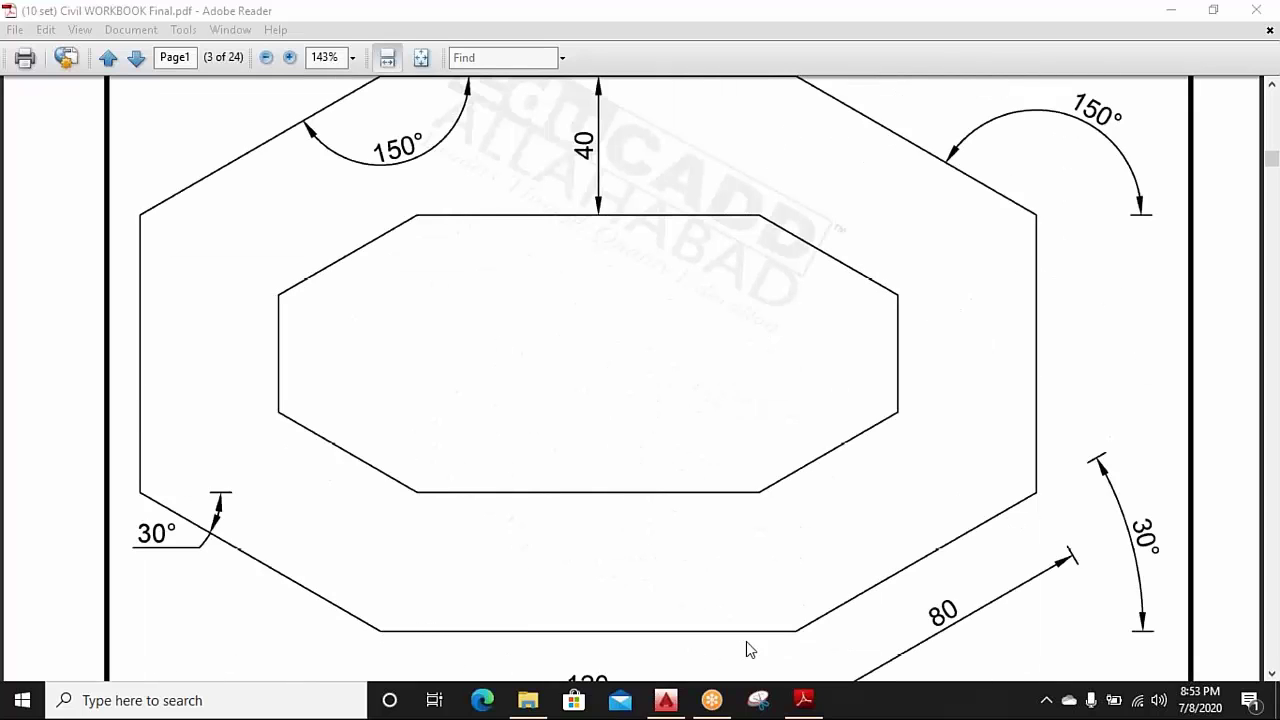
scroll(1043, 506, "down", 3)
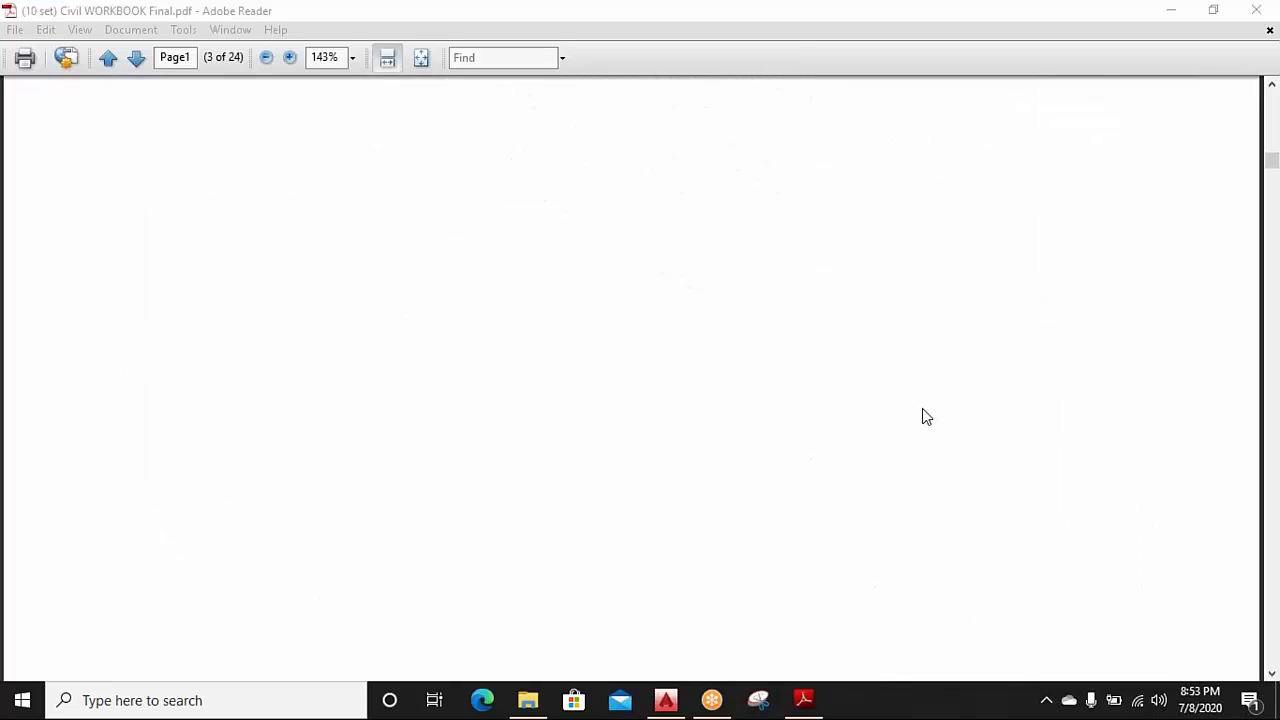
scroll(883, 410, "up", 3)
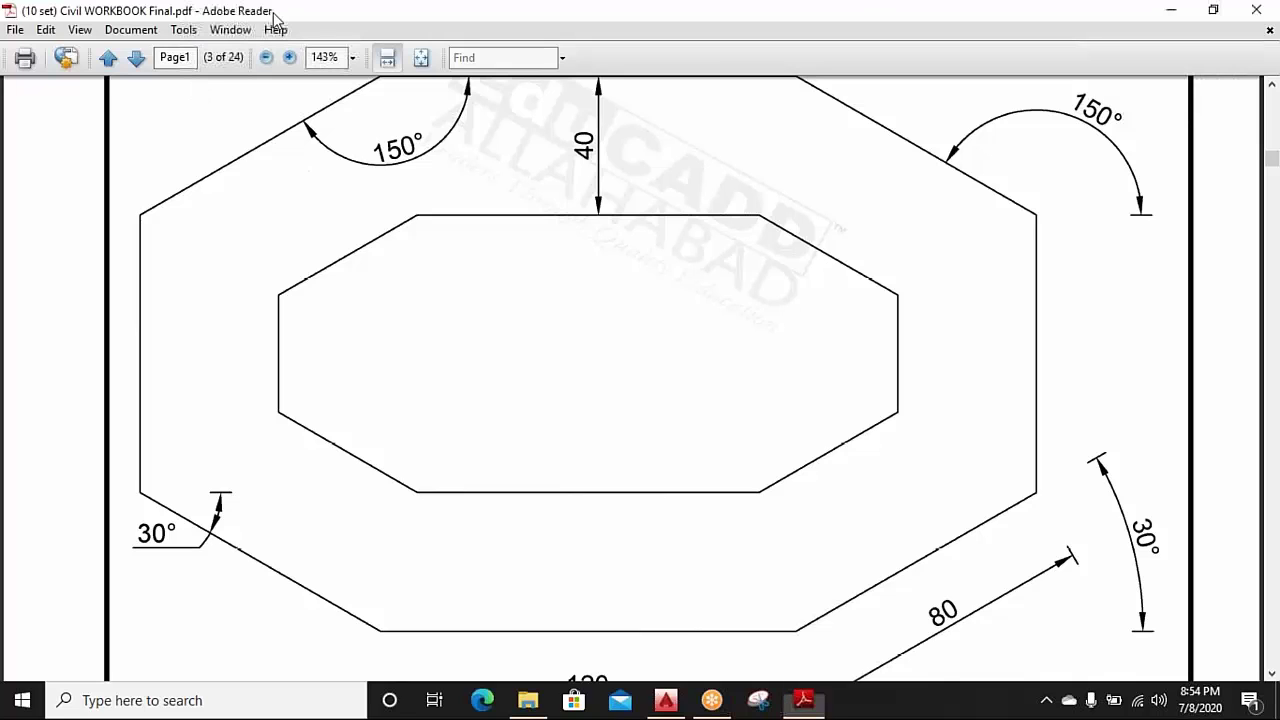
left_click_drag(262, 22, 289, 121)
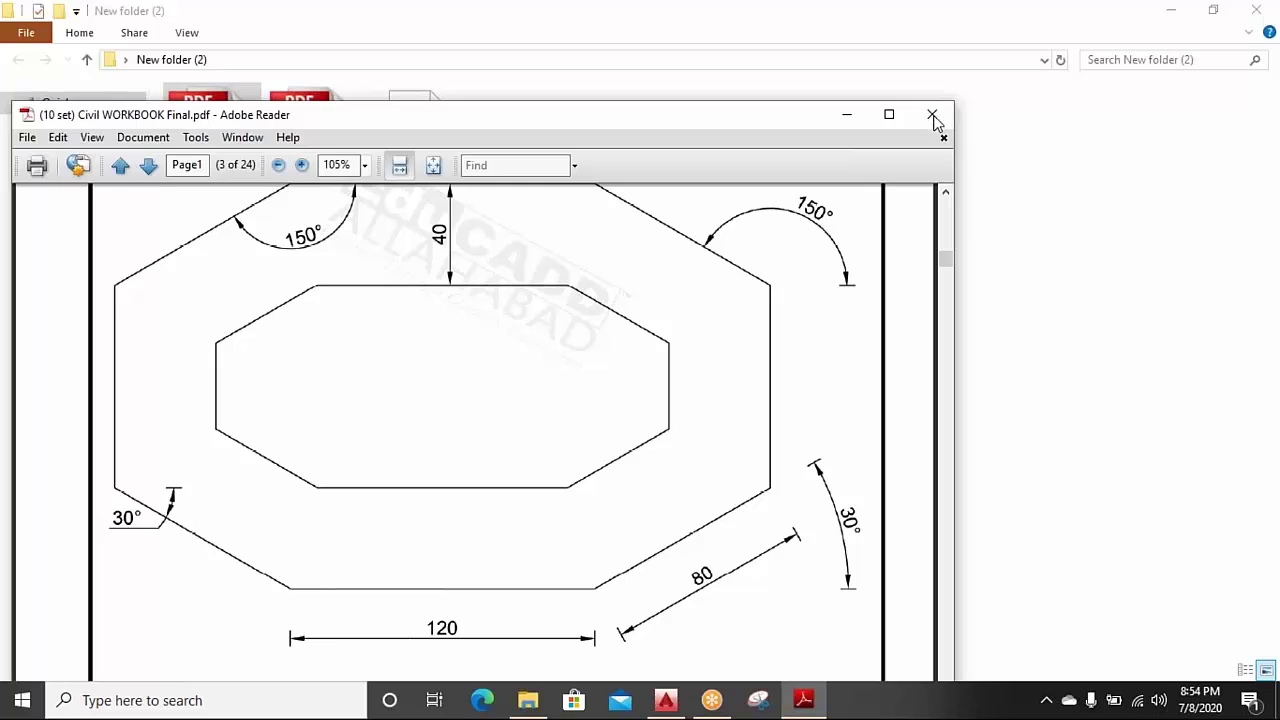
Close the workbook PDF and the New folder (2) window, then pan AutoCAD's outline to the top-left
left_click(932, 116)
left_click(554, 320)
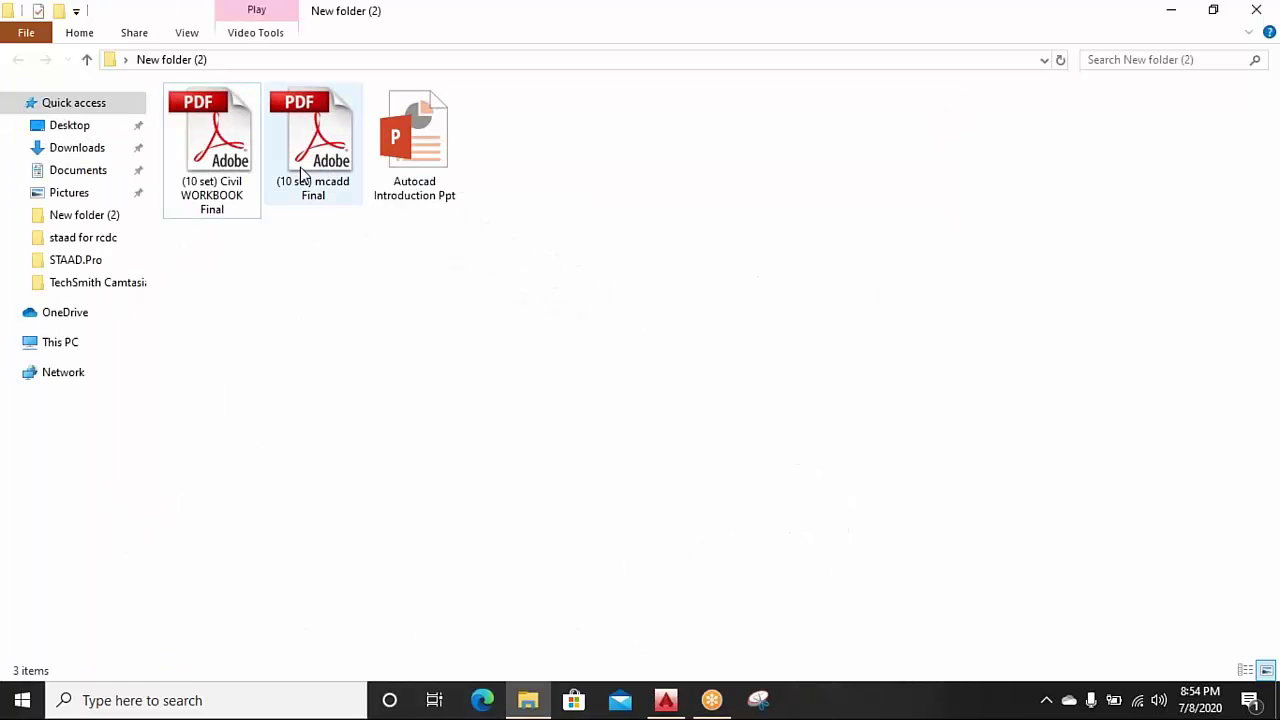
double_click(345, 22)
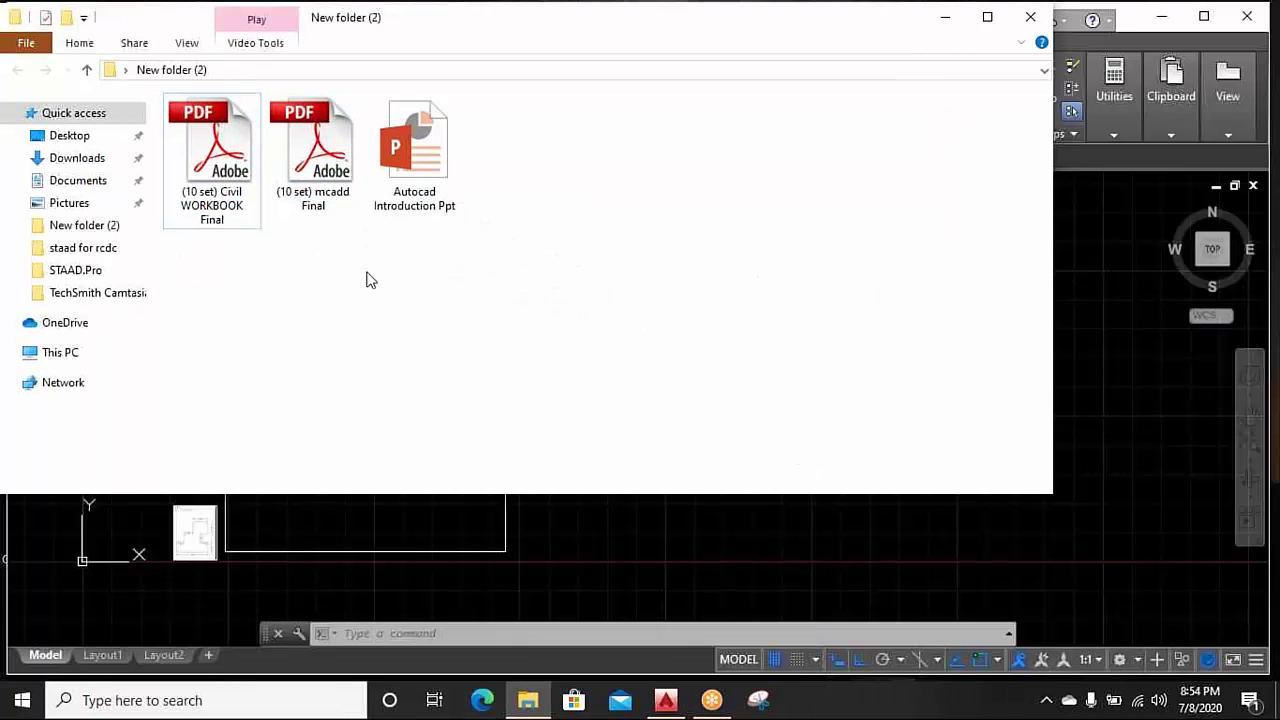
left_click_drag(903, 14, 928, 377)
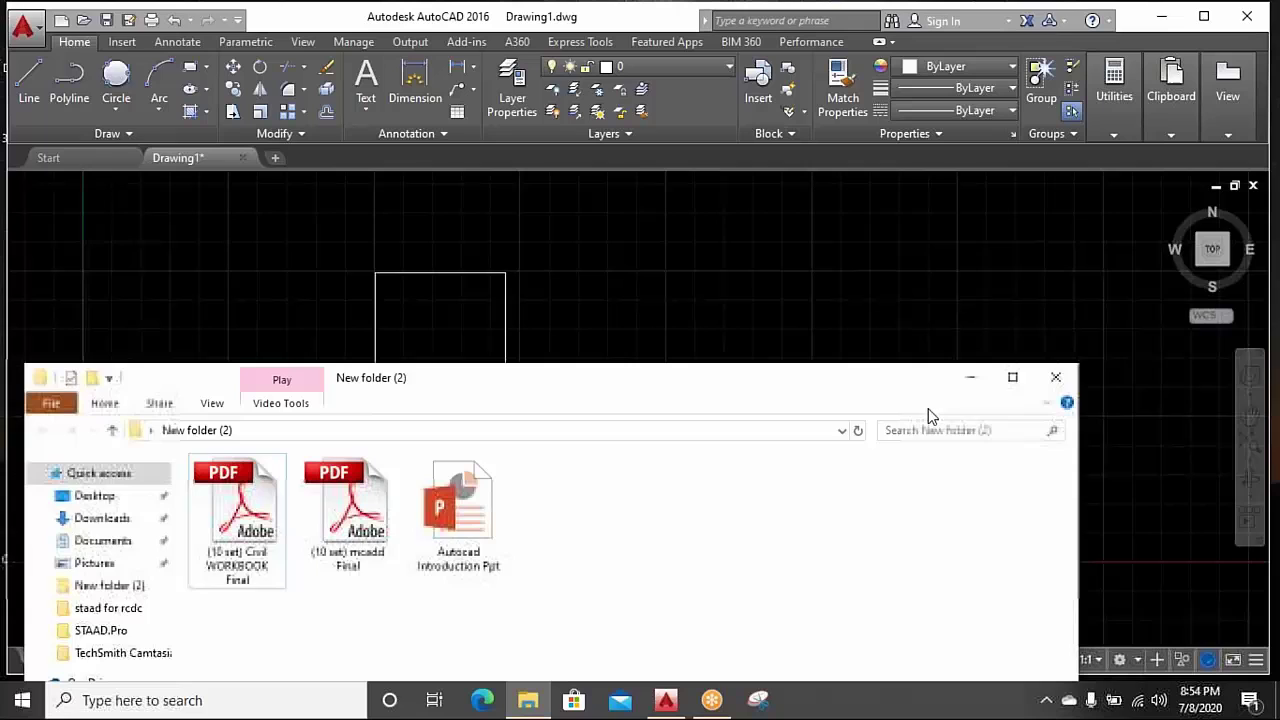
left_click(1056, 380)
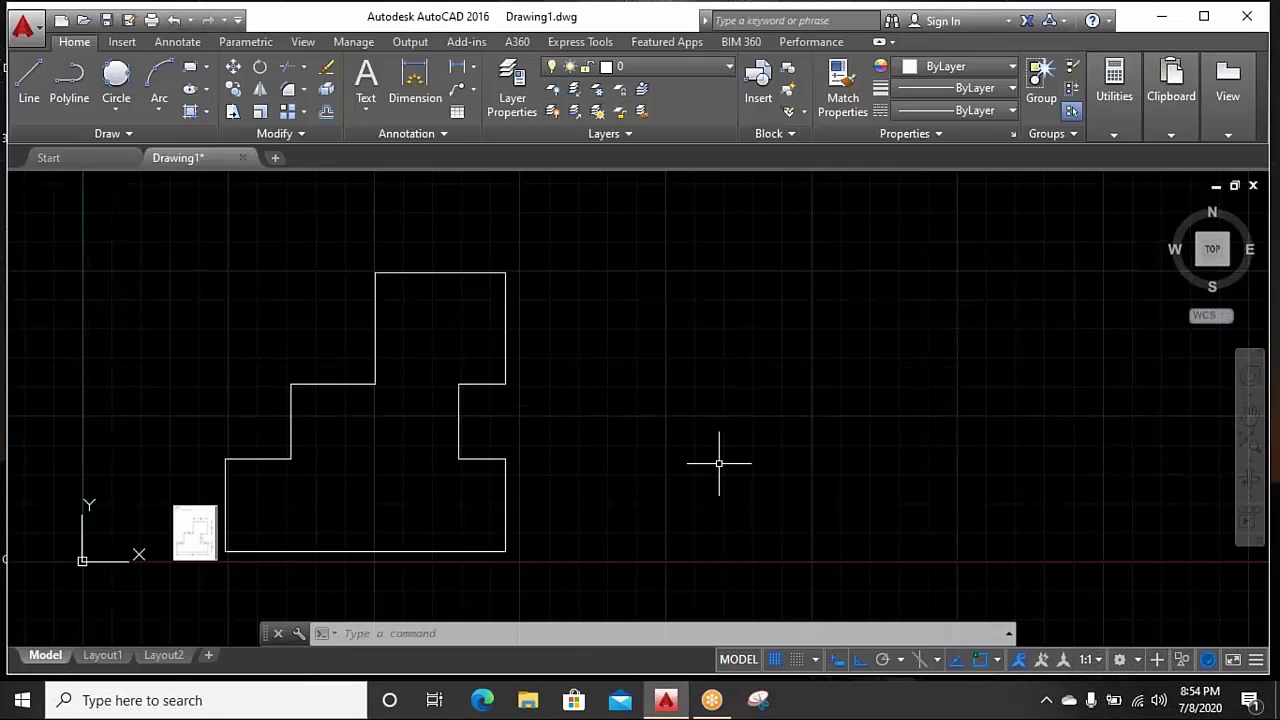
middle_click_drag(718, 463, 431, 409)
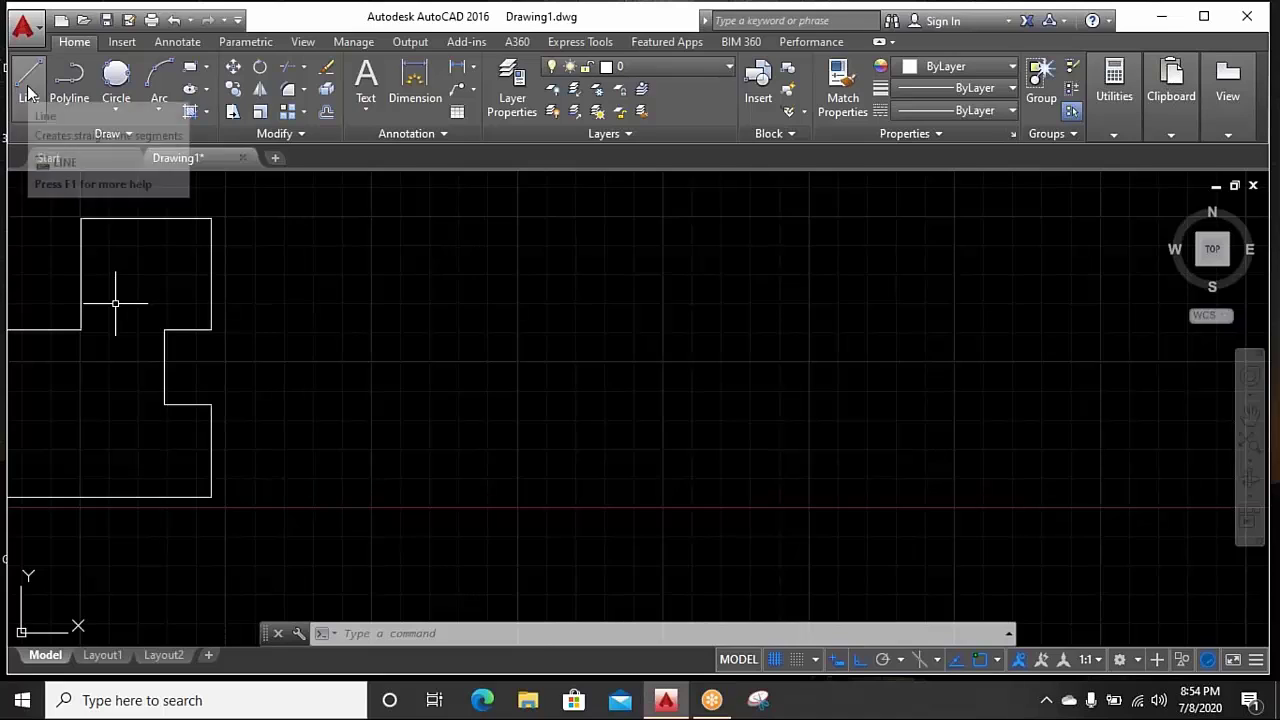
Right of the outline, draw a 50-unit horizontal line followed by a 50-unit segment at 65°
left_click(29, 90)
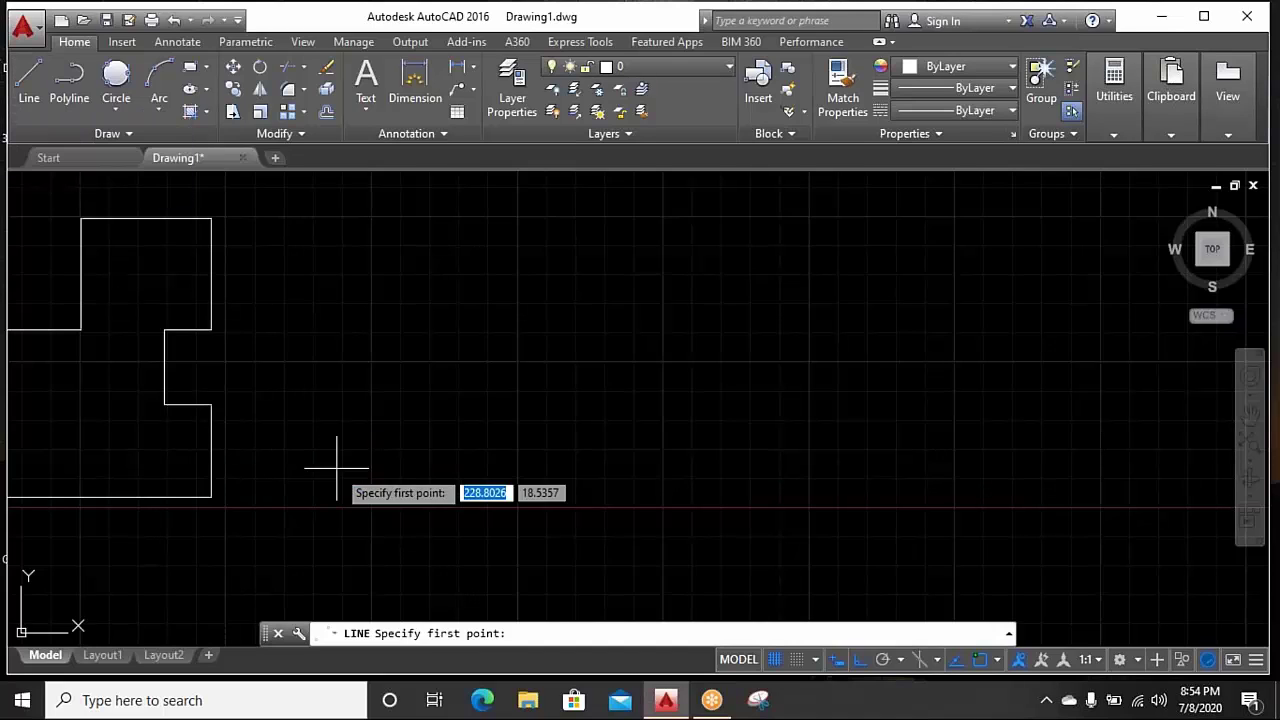
left_click(368, 460)
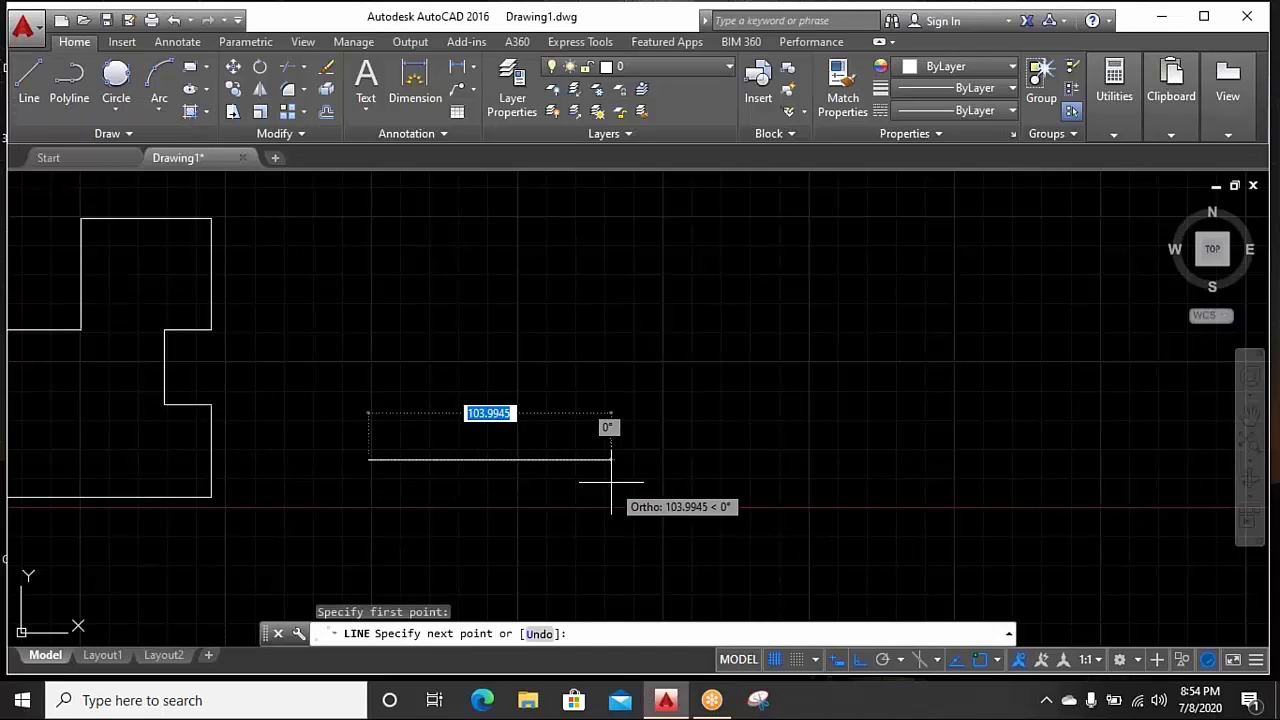
type("50")
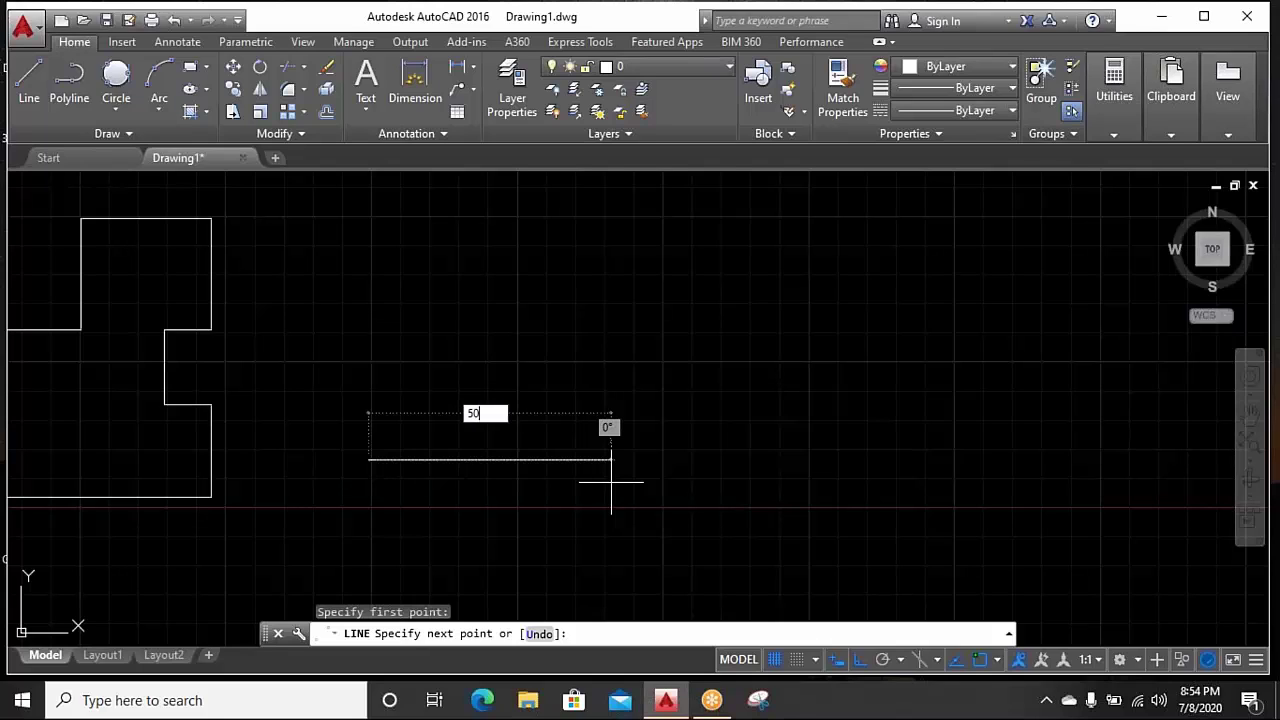
key("Return")
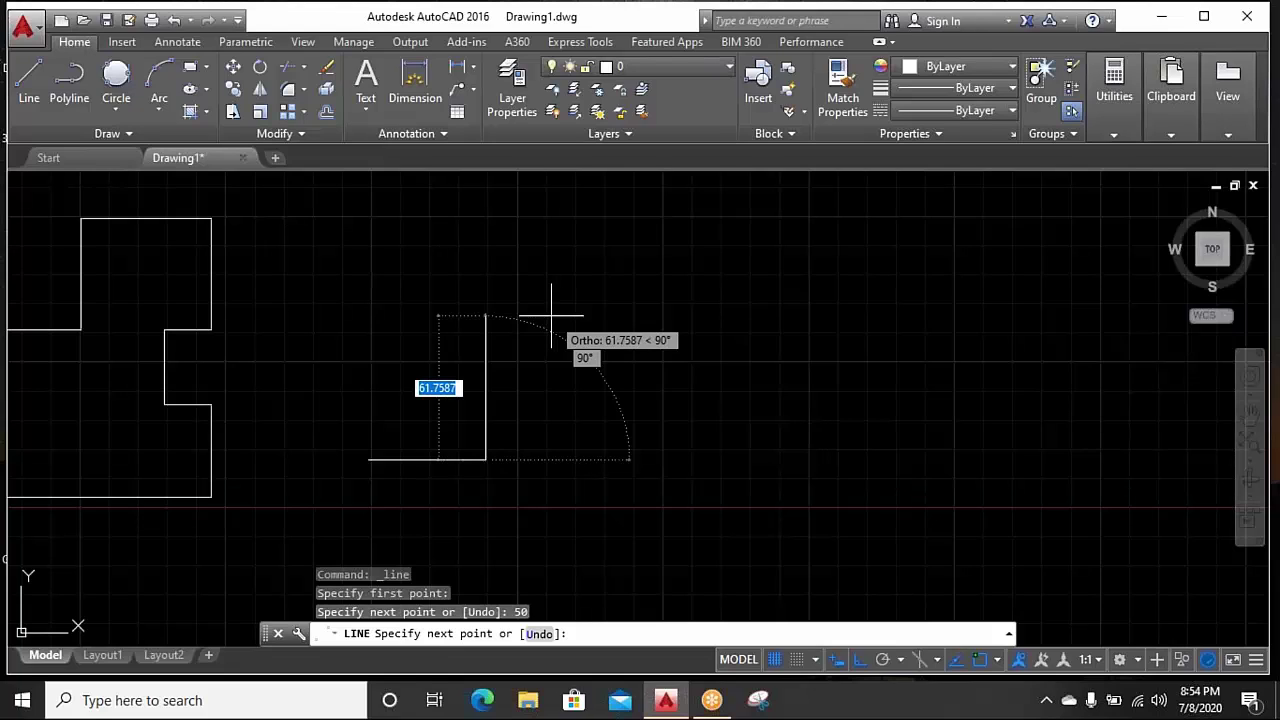
type("50")
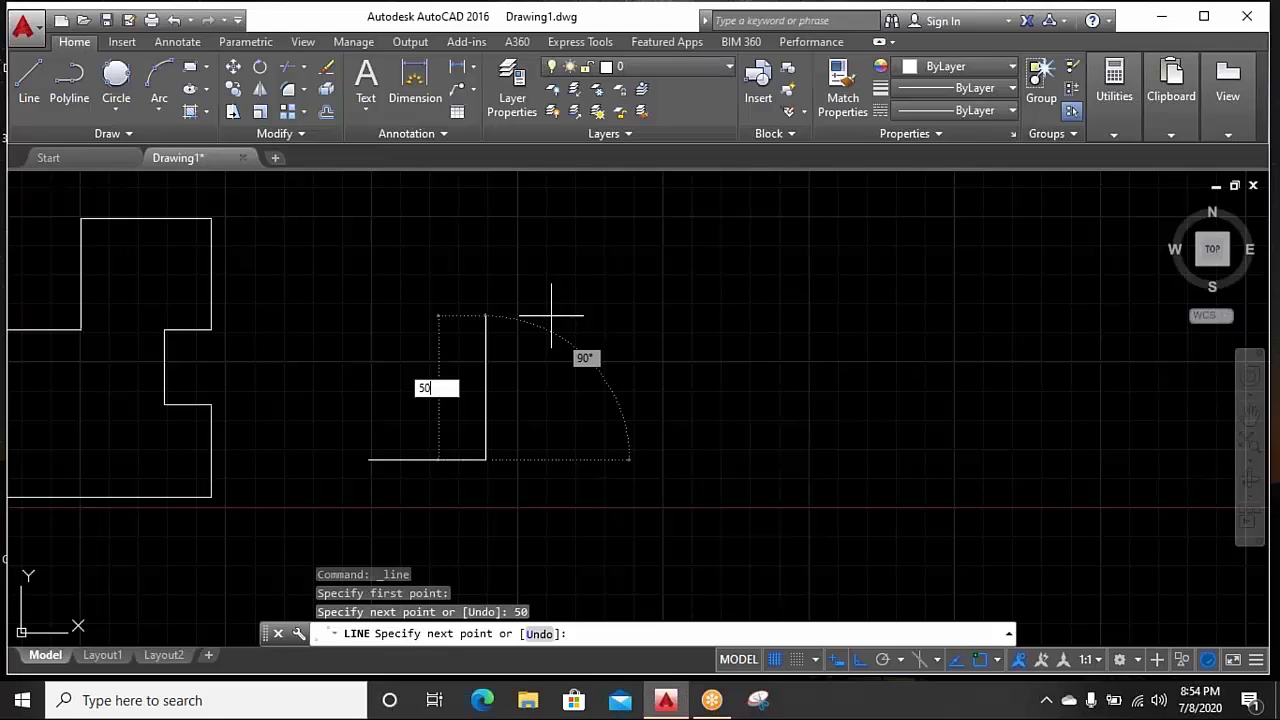
key("Tab")
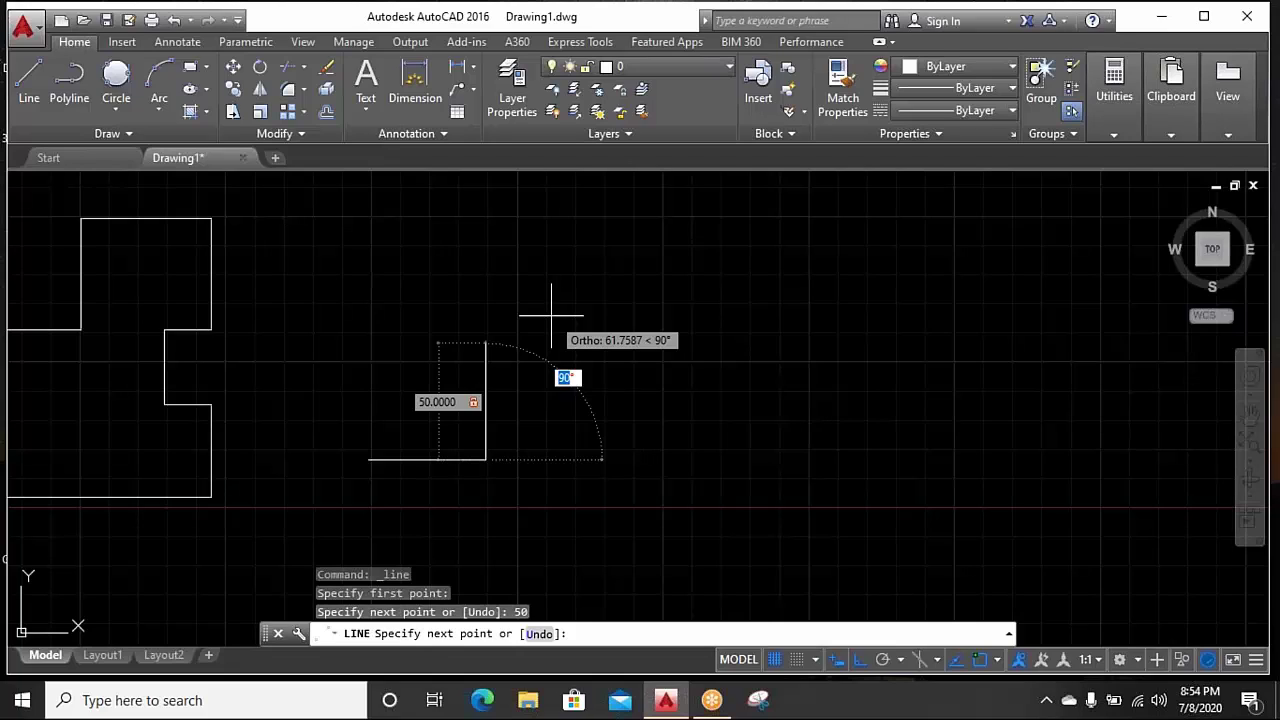
type("65")
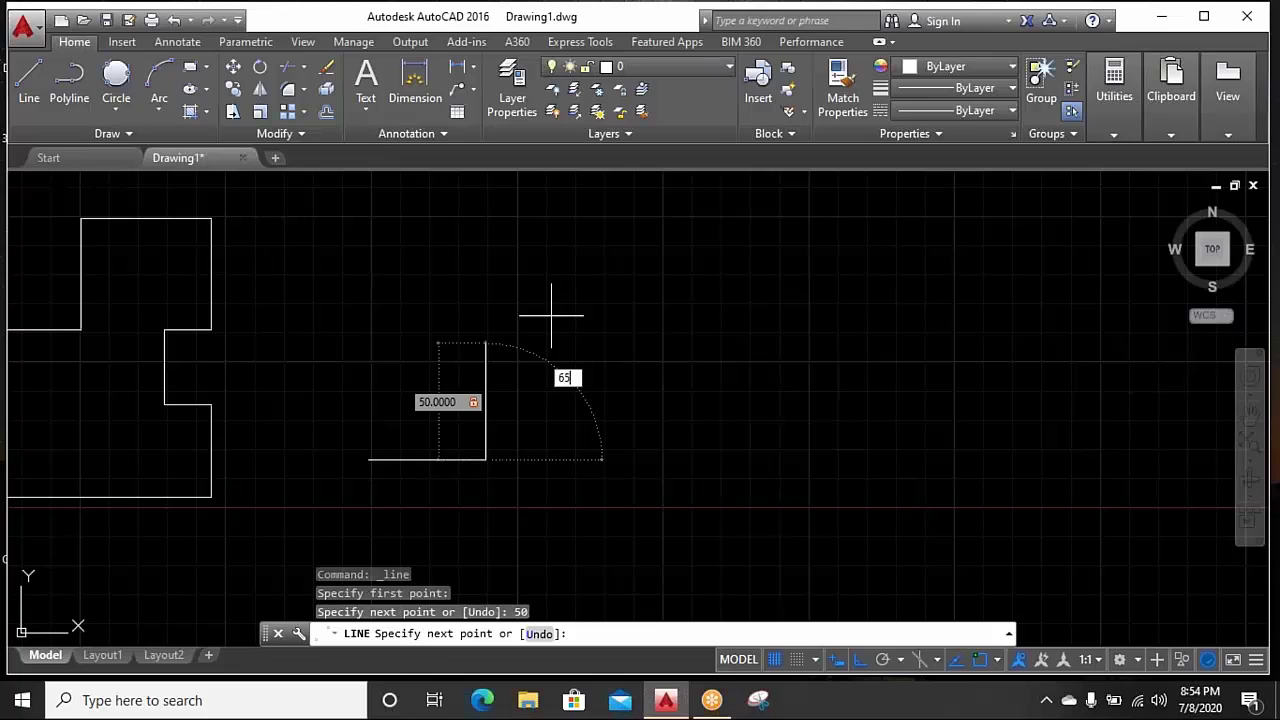
key("Return")
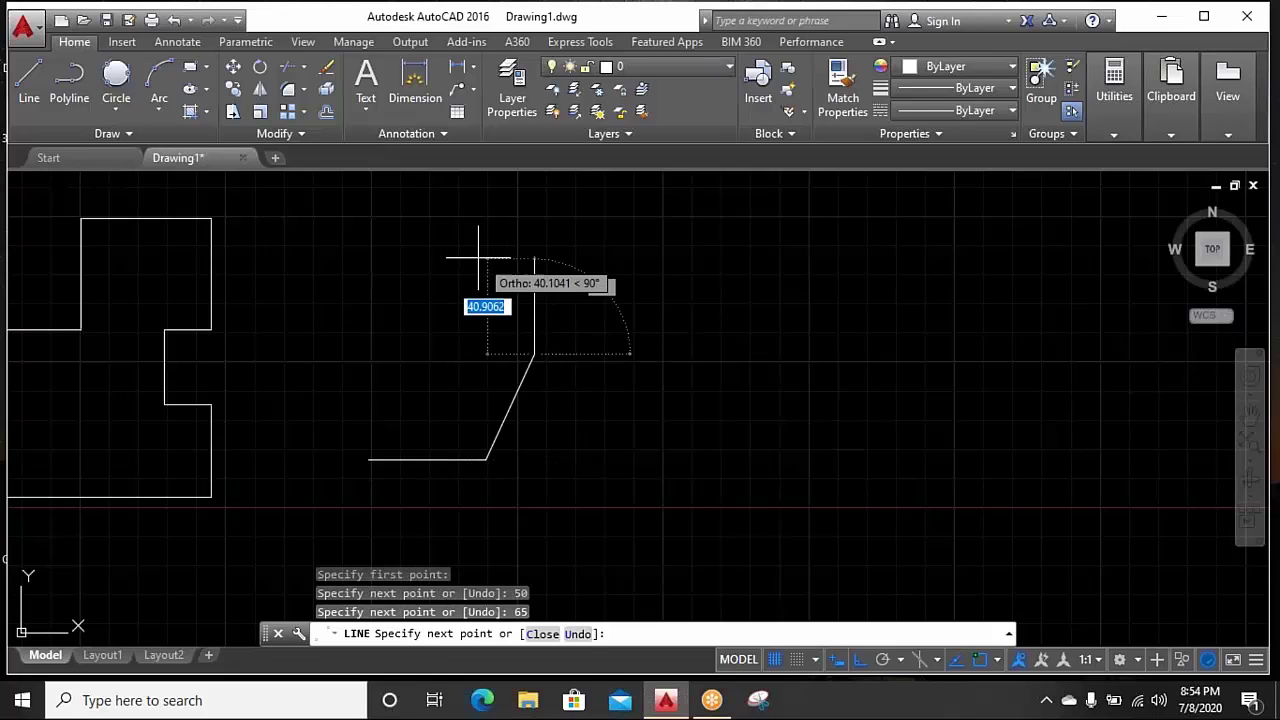
right_click(479, 260)
left_click(514, 272)
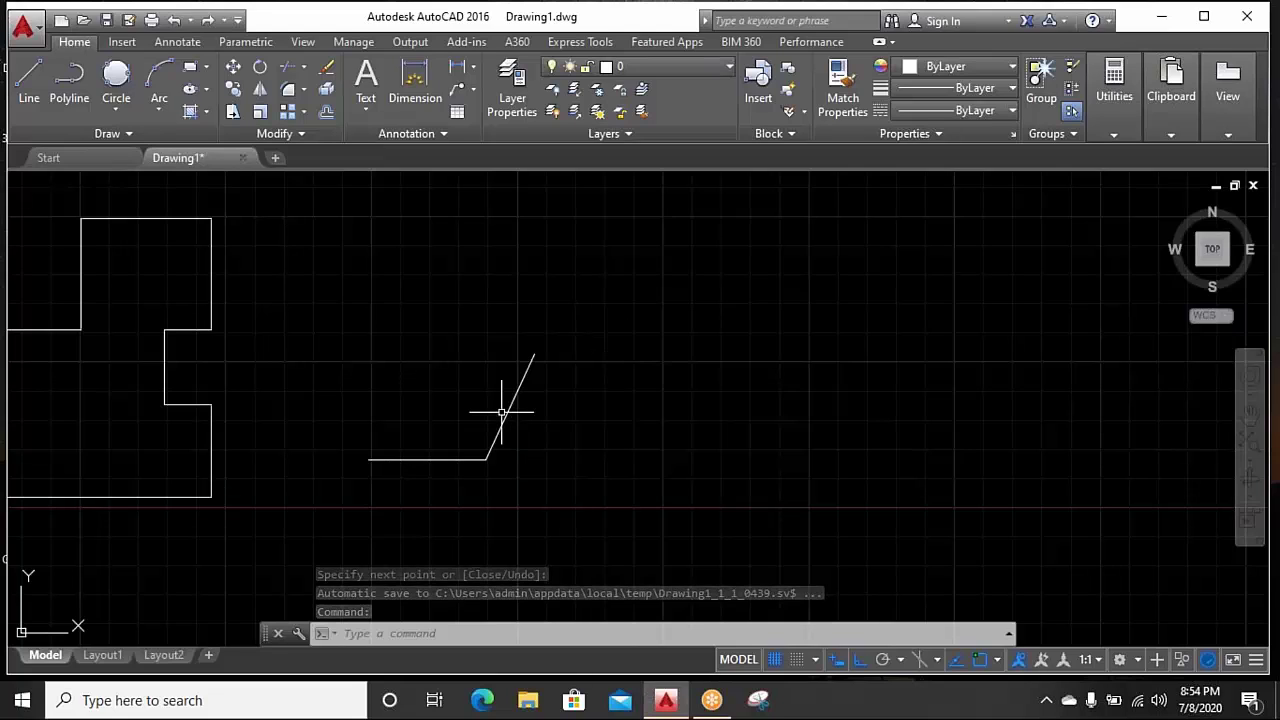
middle_click_drag(652, 432, 603, 374)
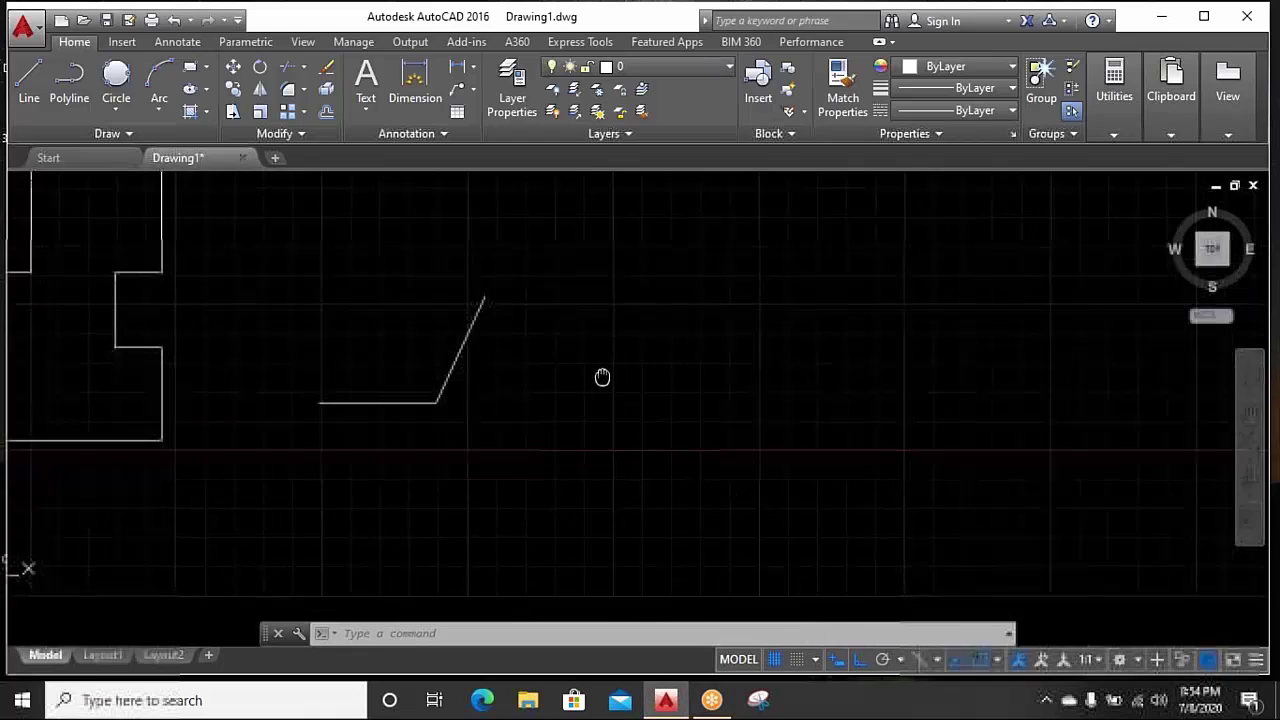
Draw a separate horizontal line to the right of the angled lines and pan it into view
left_click(32, 79)
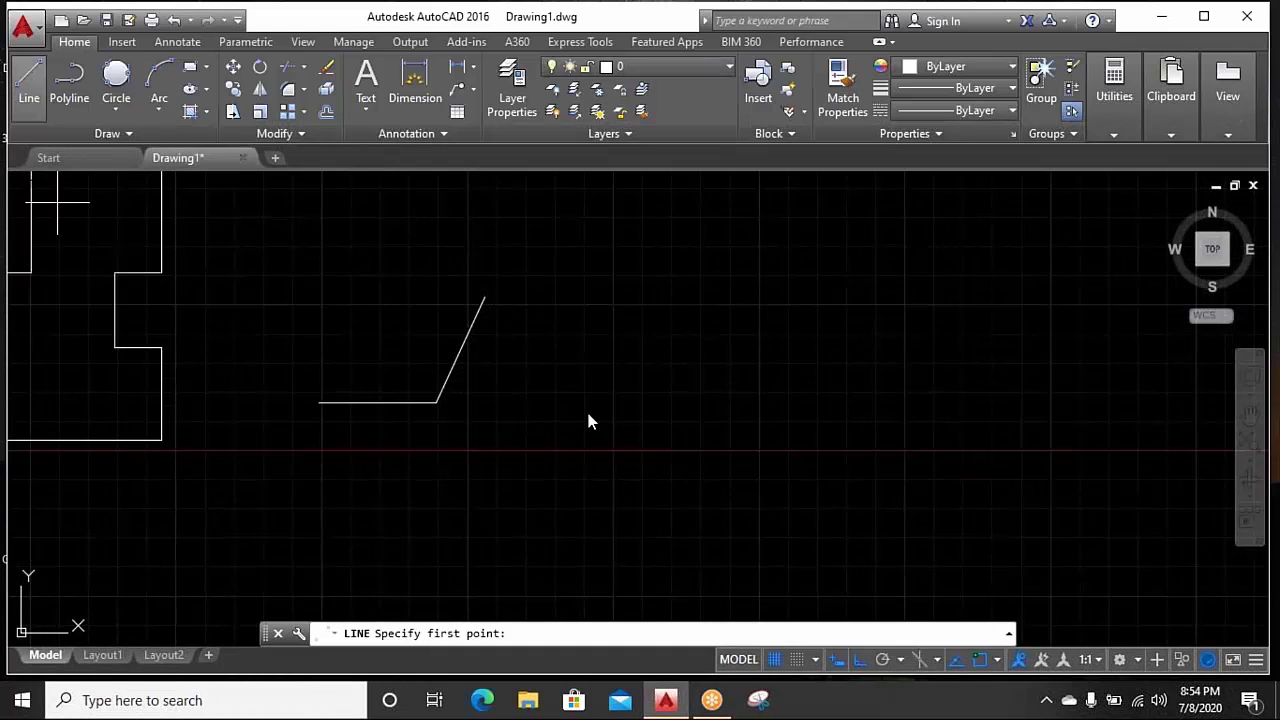
left_click(669, 457)
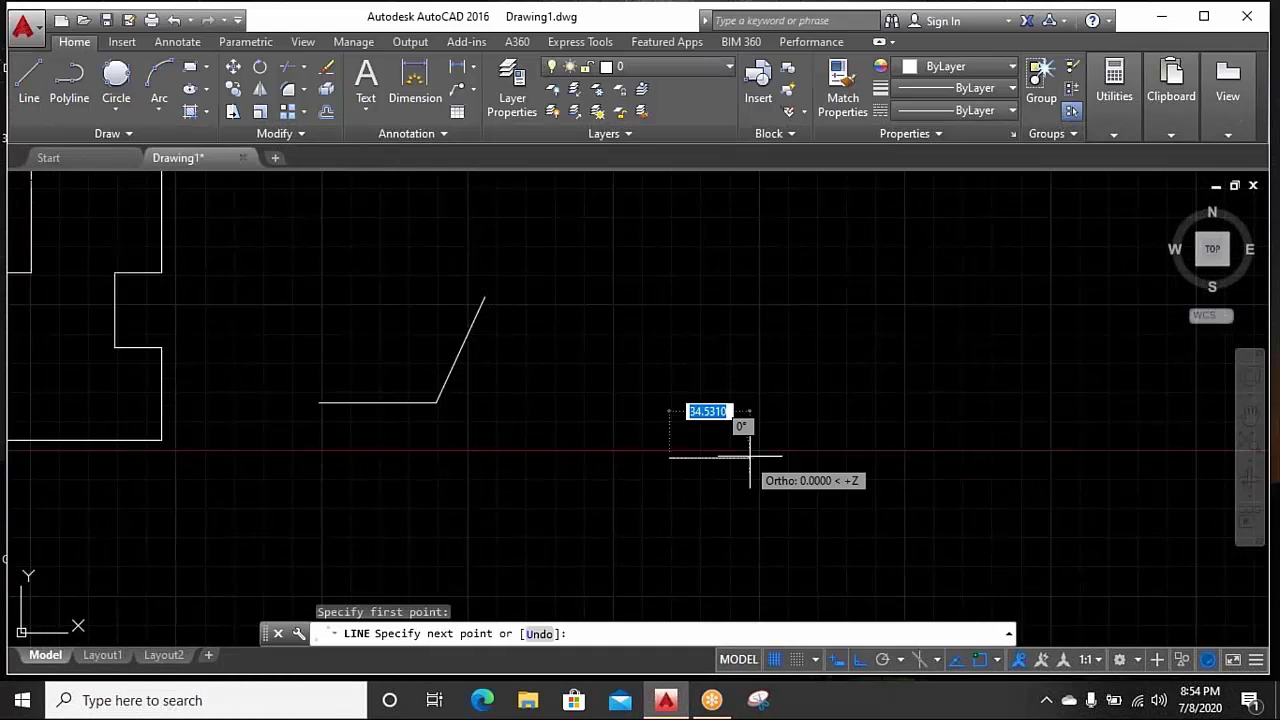
left_click(866, 457)
right_click(876, 373)
scroll(893, 433, "up", 4)
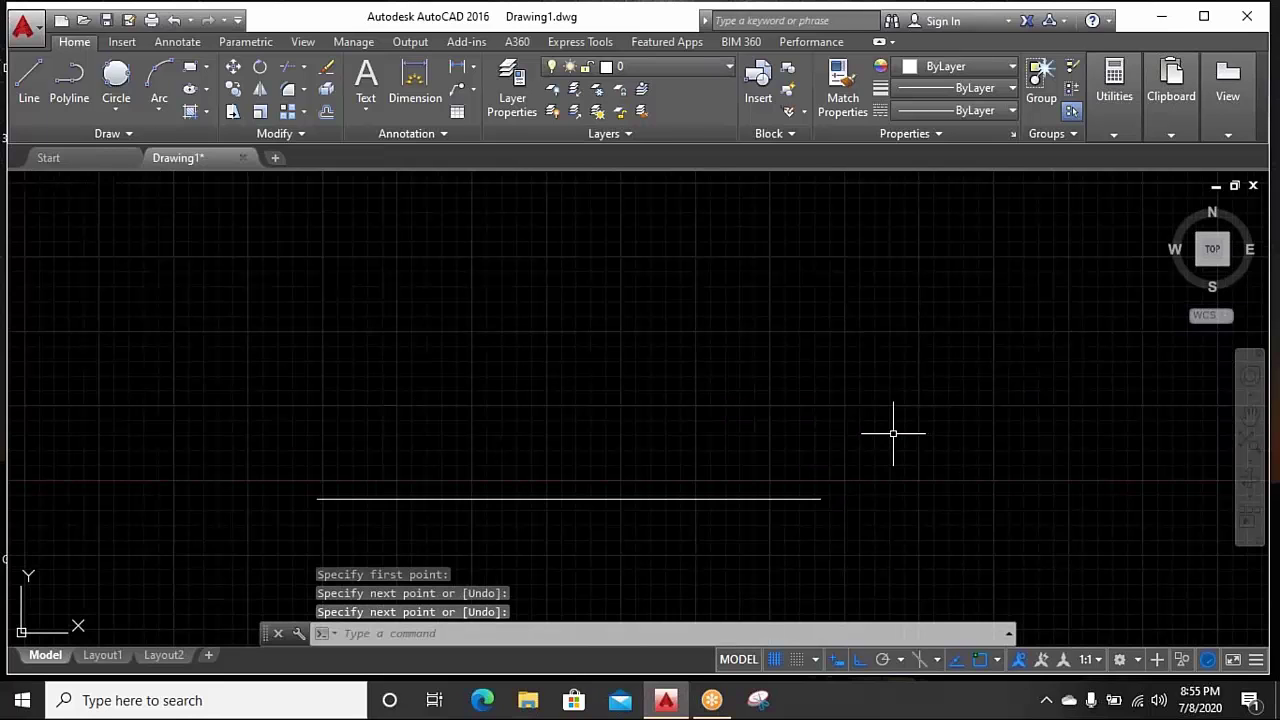
middle_click_drag(893, 433, 850, 356)
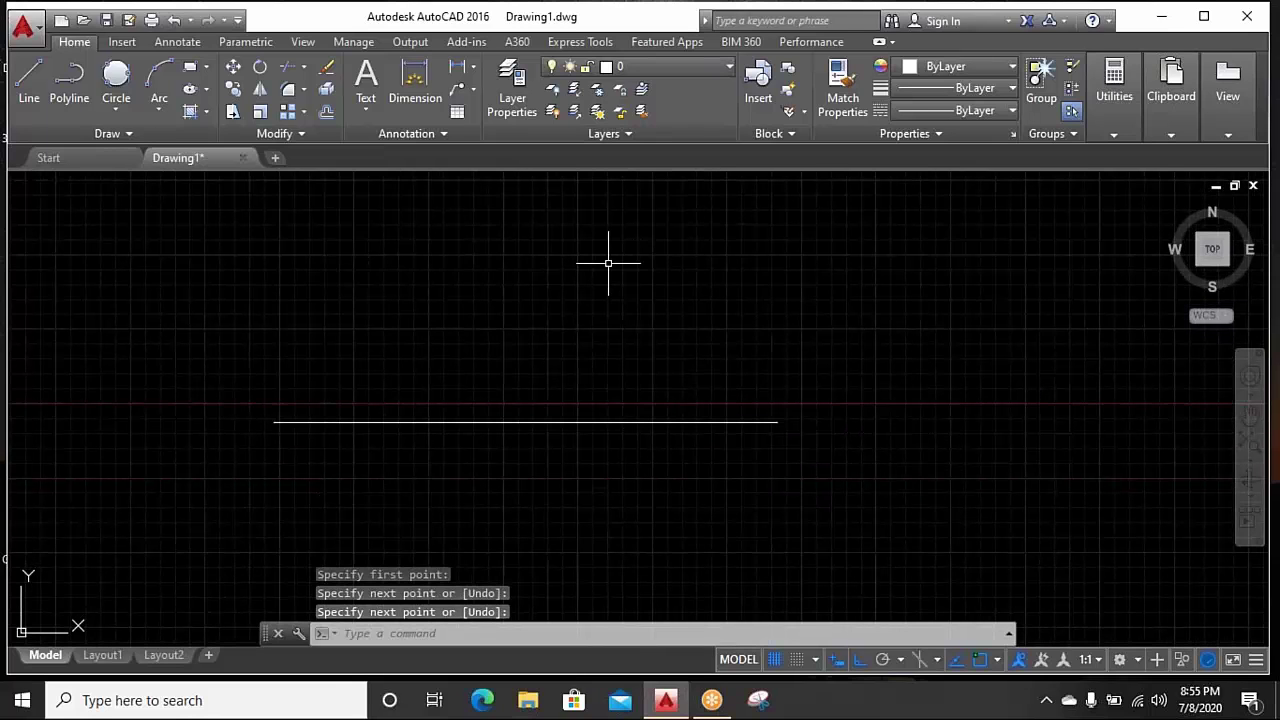
middle_click_drag(608, 263, 639, 368)
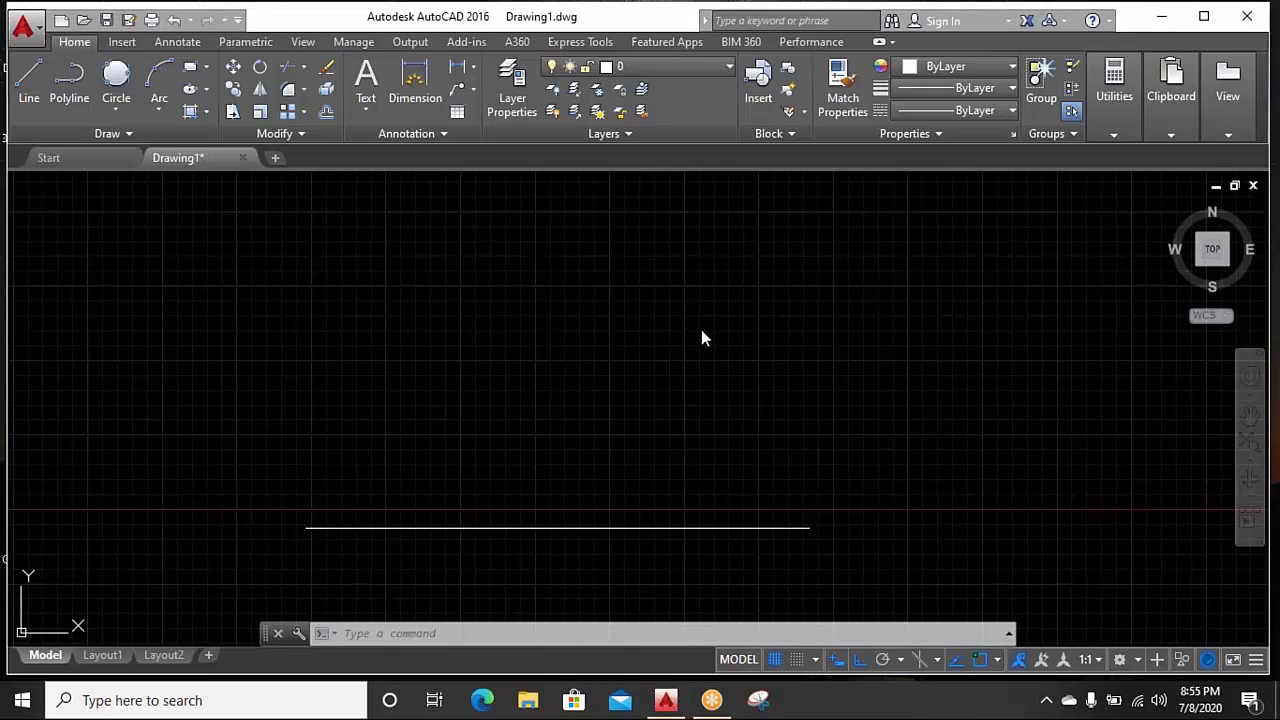
Select the horizontal line and offset a parallel copy 40 units above it
left_click(697, 451)
left_click(621, 543)
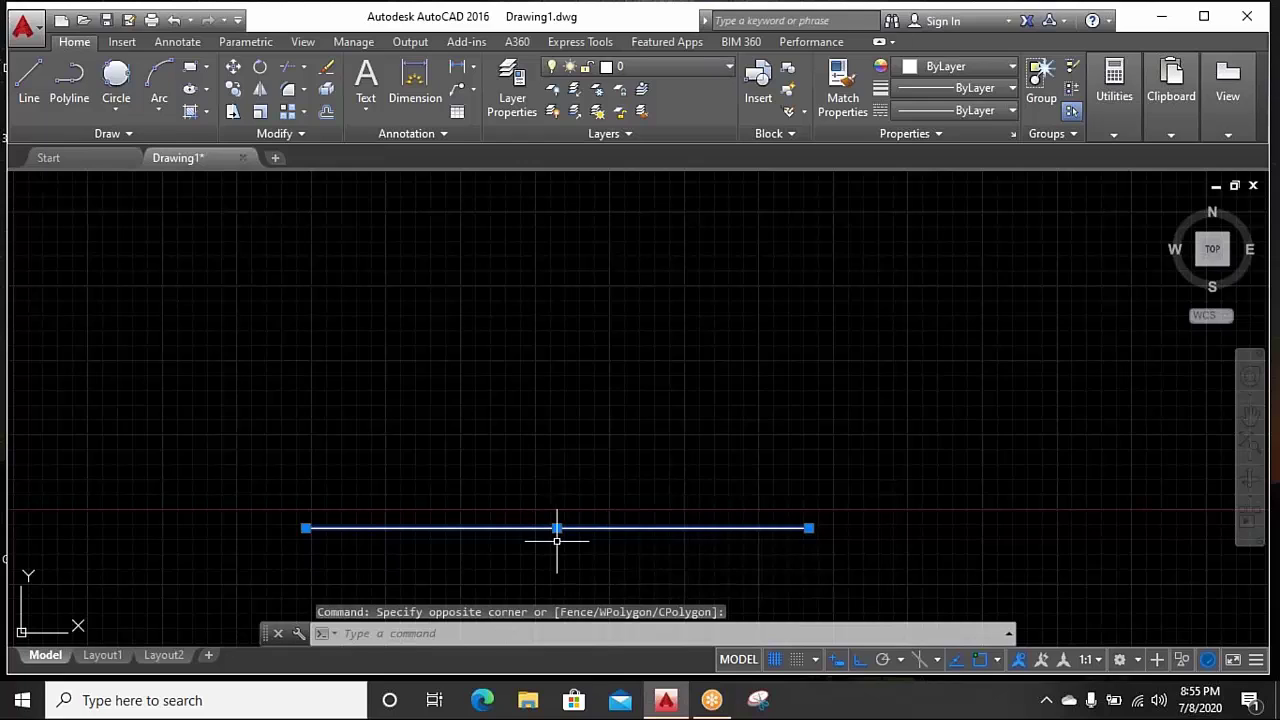
left_click(324, 118)
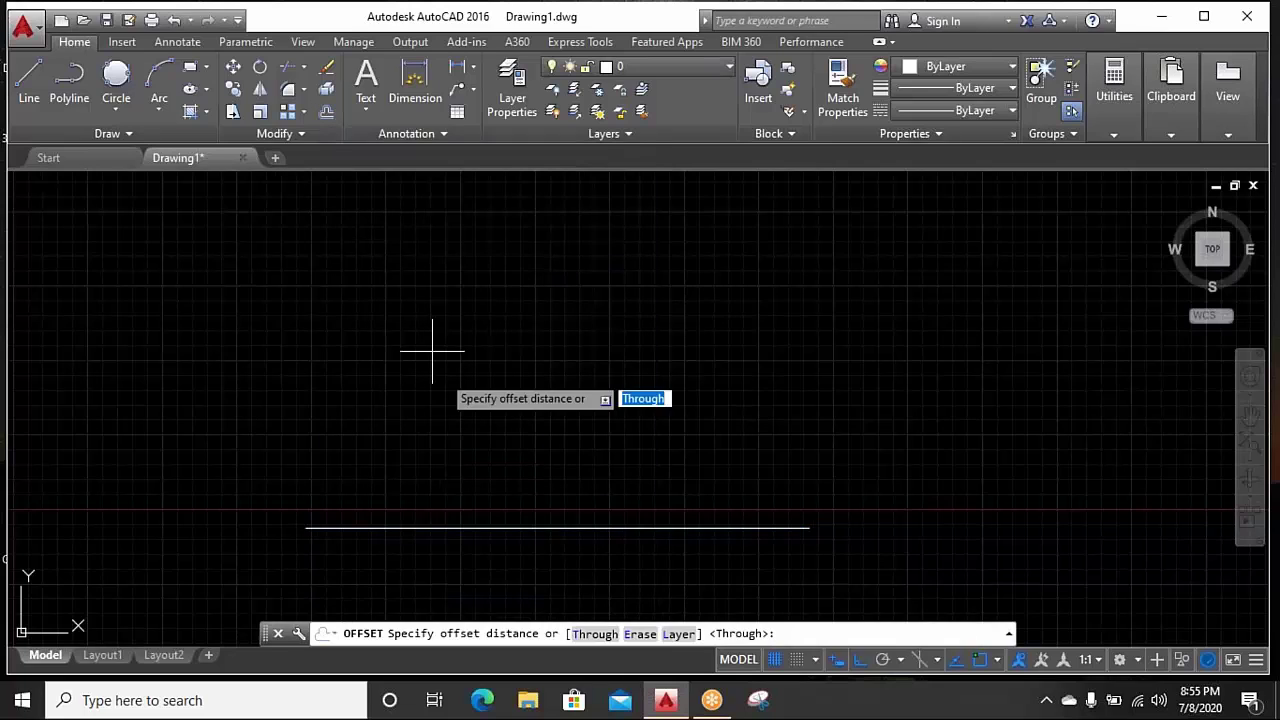
left_click(510, 560)
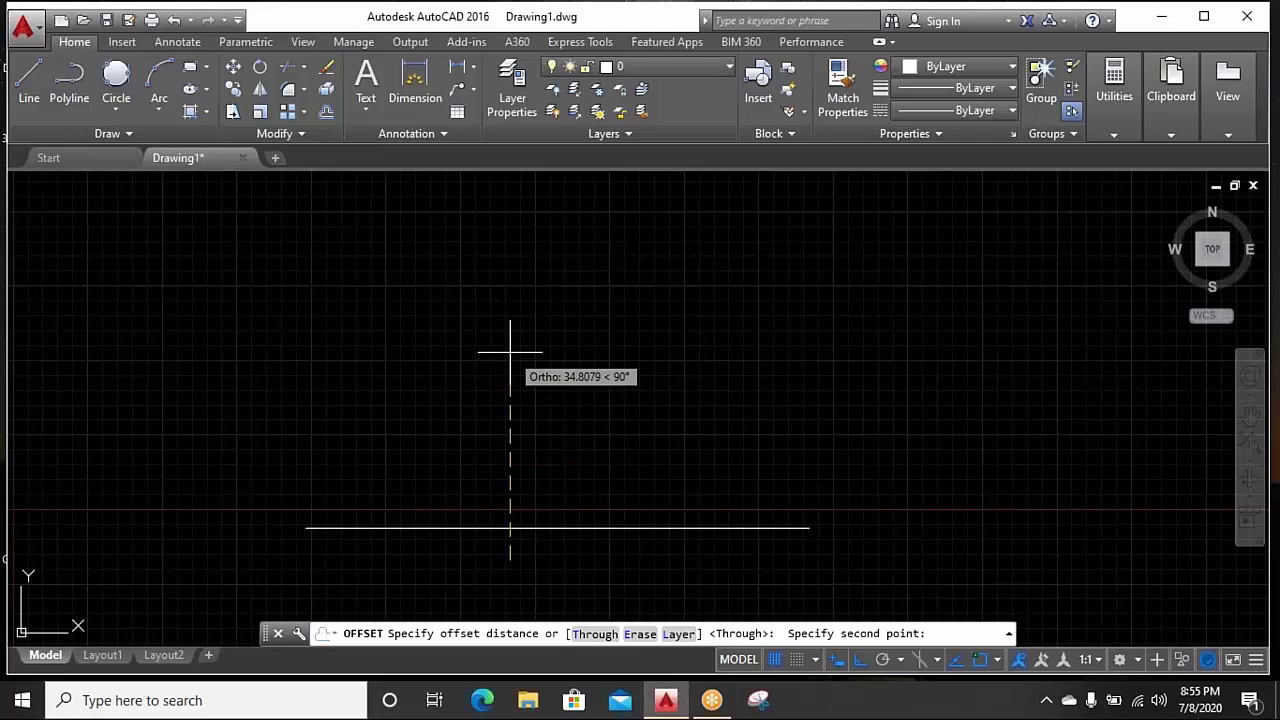
type("4")
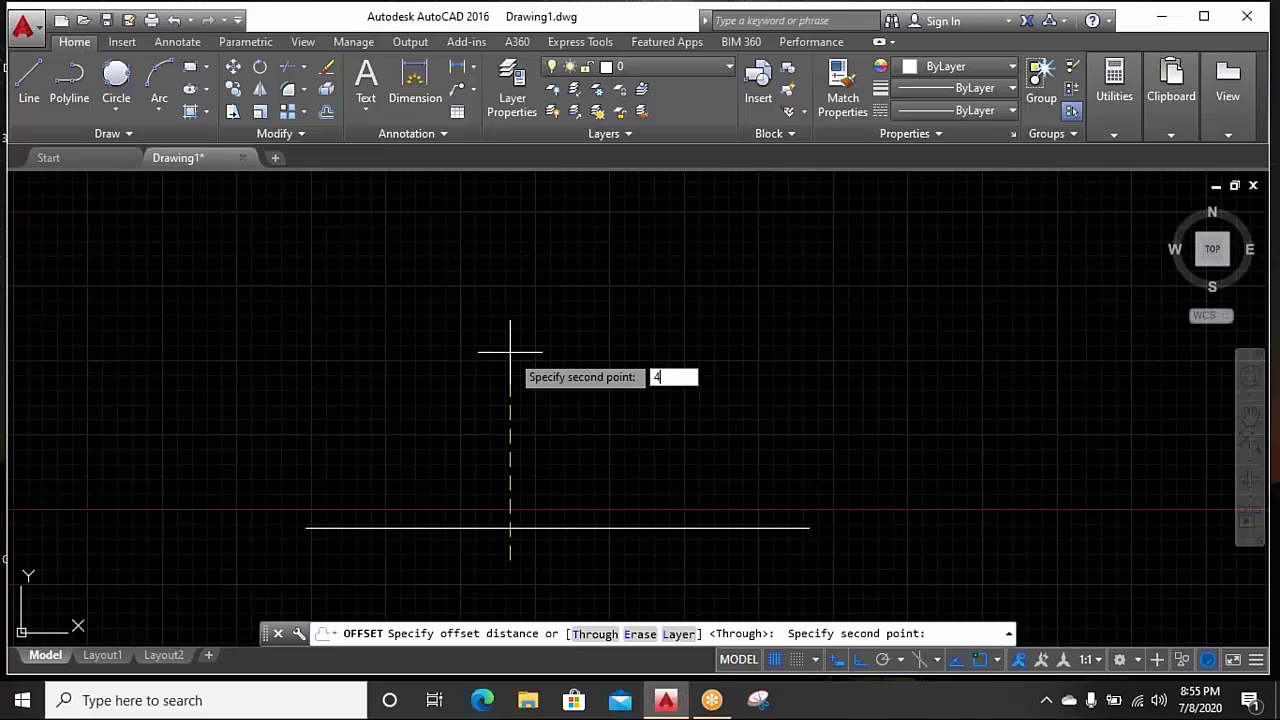
type("0")
key("Return")
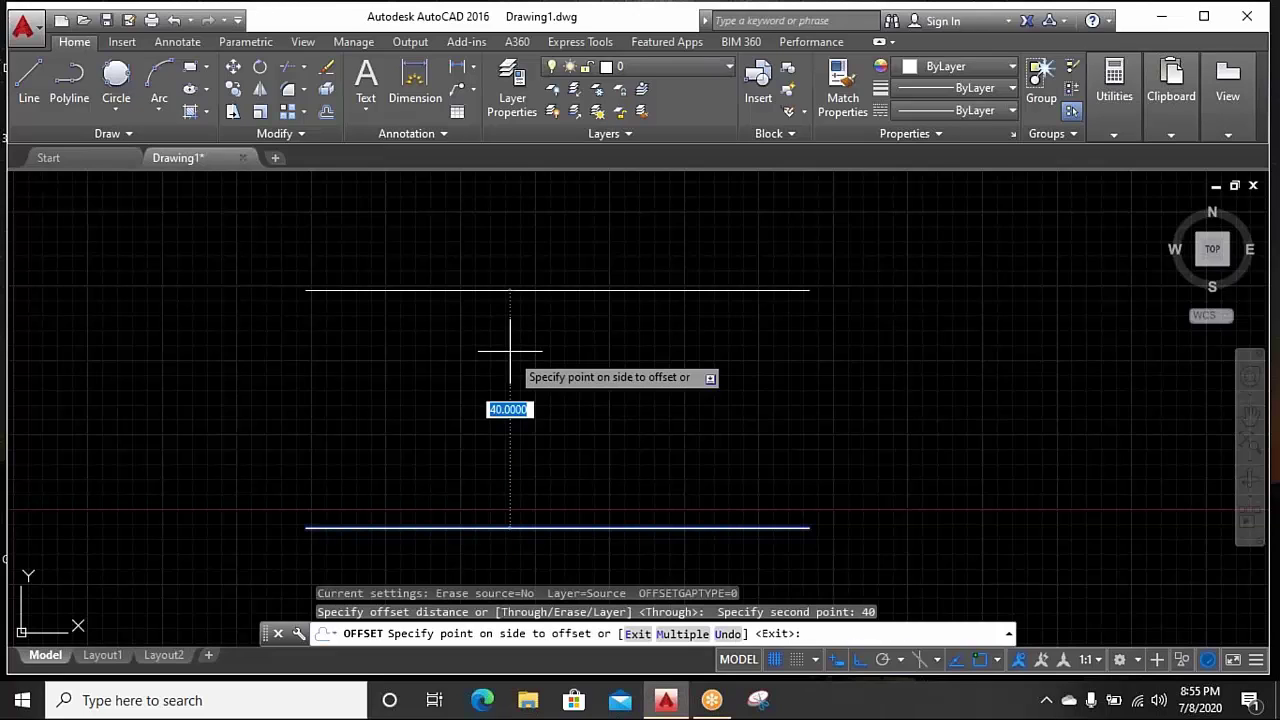
left_click(522, 236)
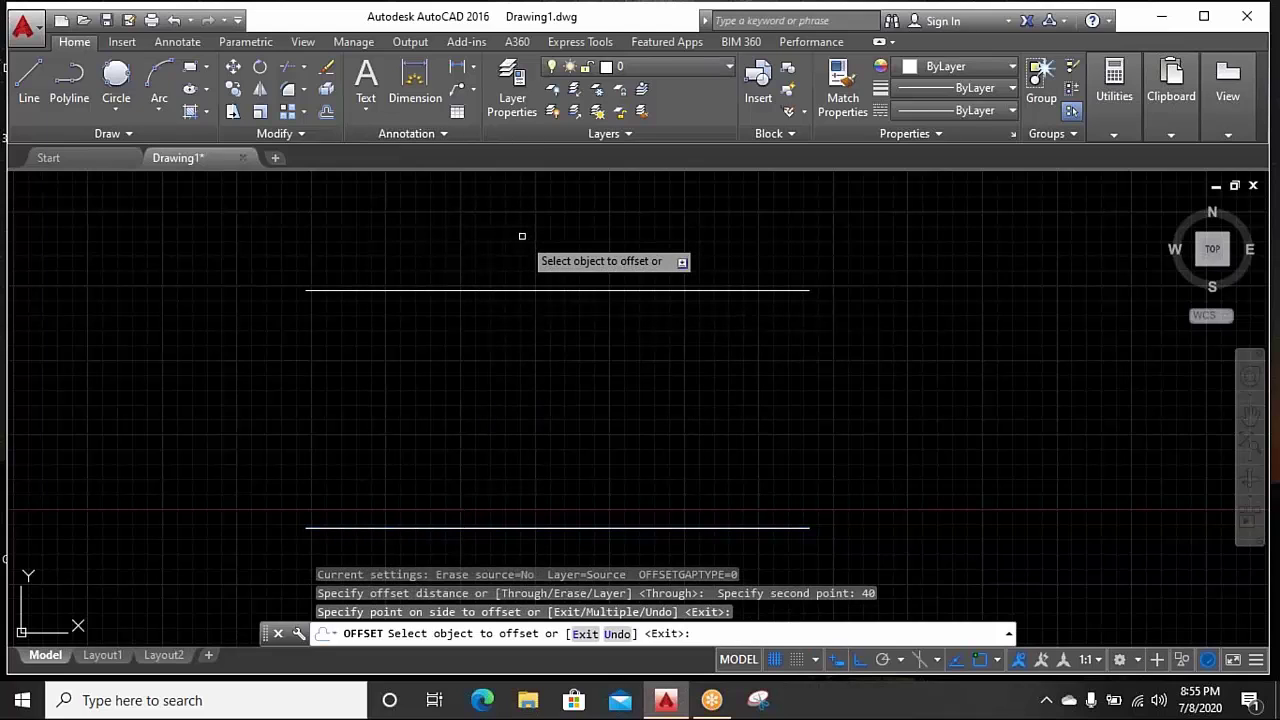
middle_click_drag(522, 237, 537, 490)
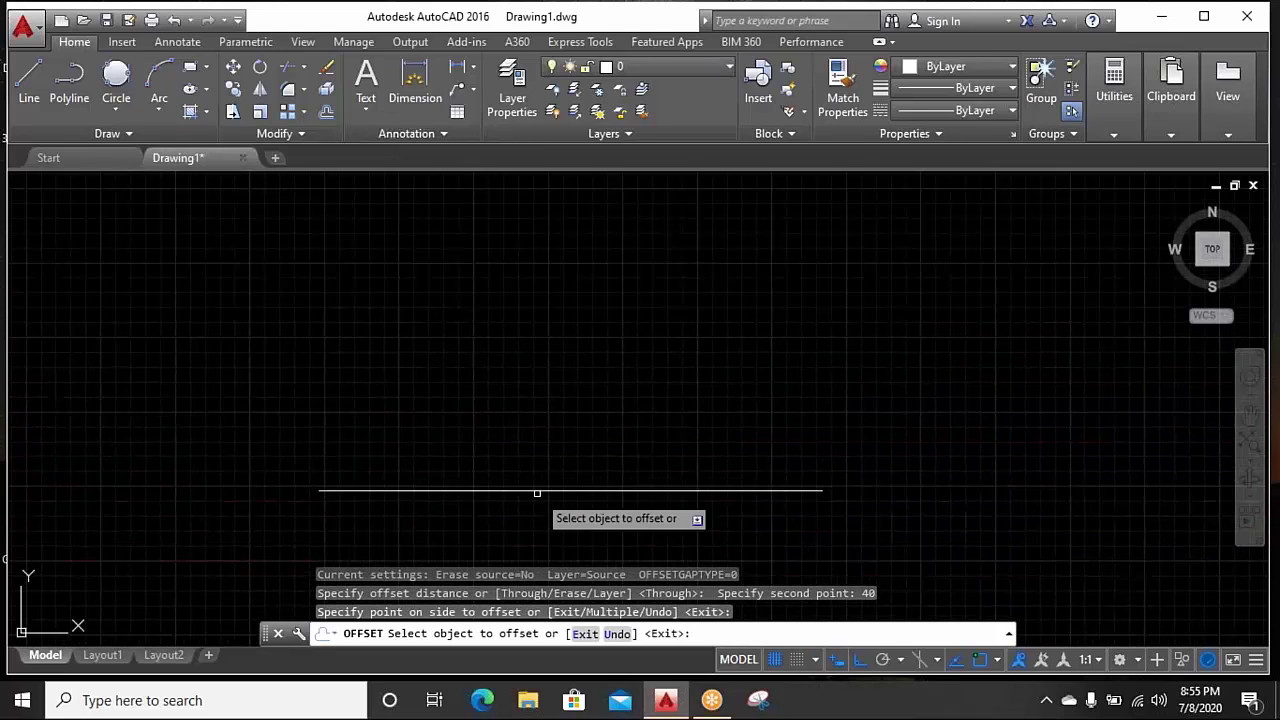
Offset the new upper line another 40 units upward, then end the Offset command
left_click(542, 490)
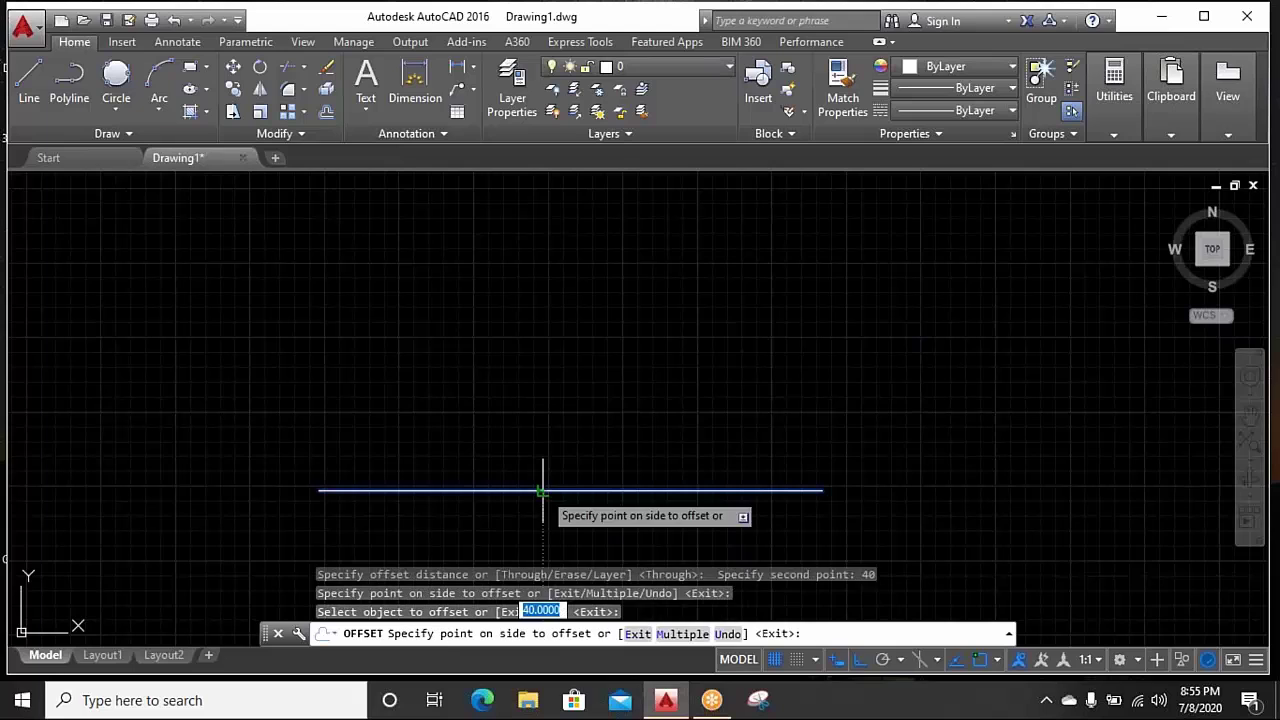
left_click(537, 305)
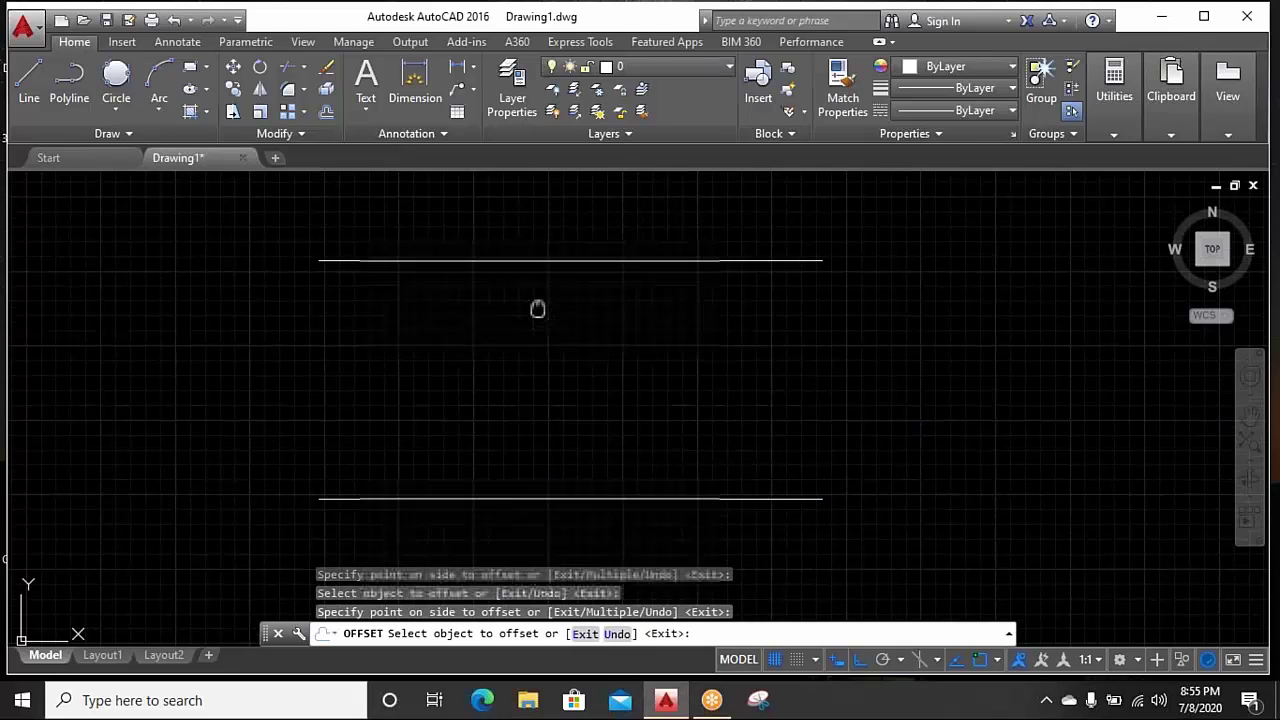
middle_click_drag(538, 297, 531, 356)
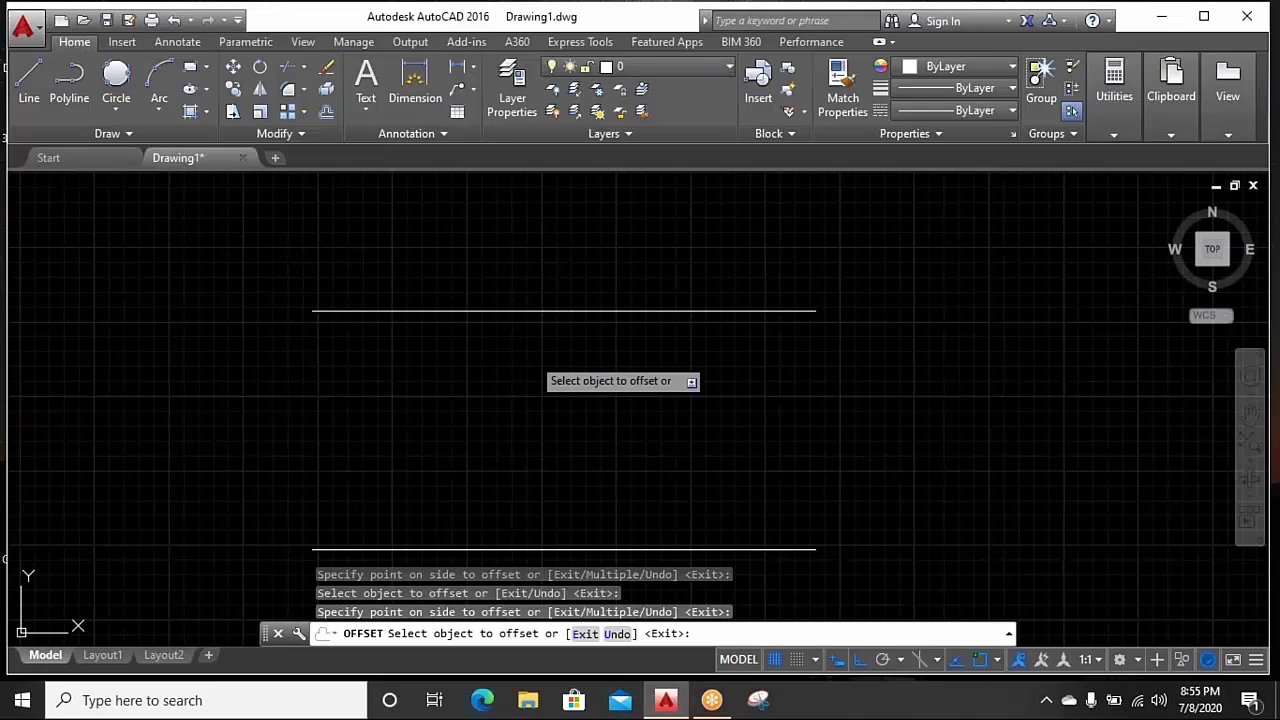
key("Escape")
scroll(539, 358, "down", 2)
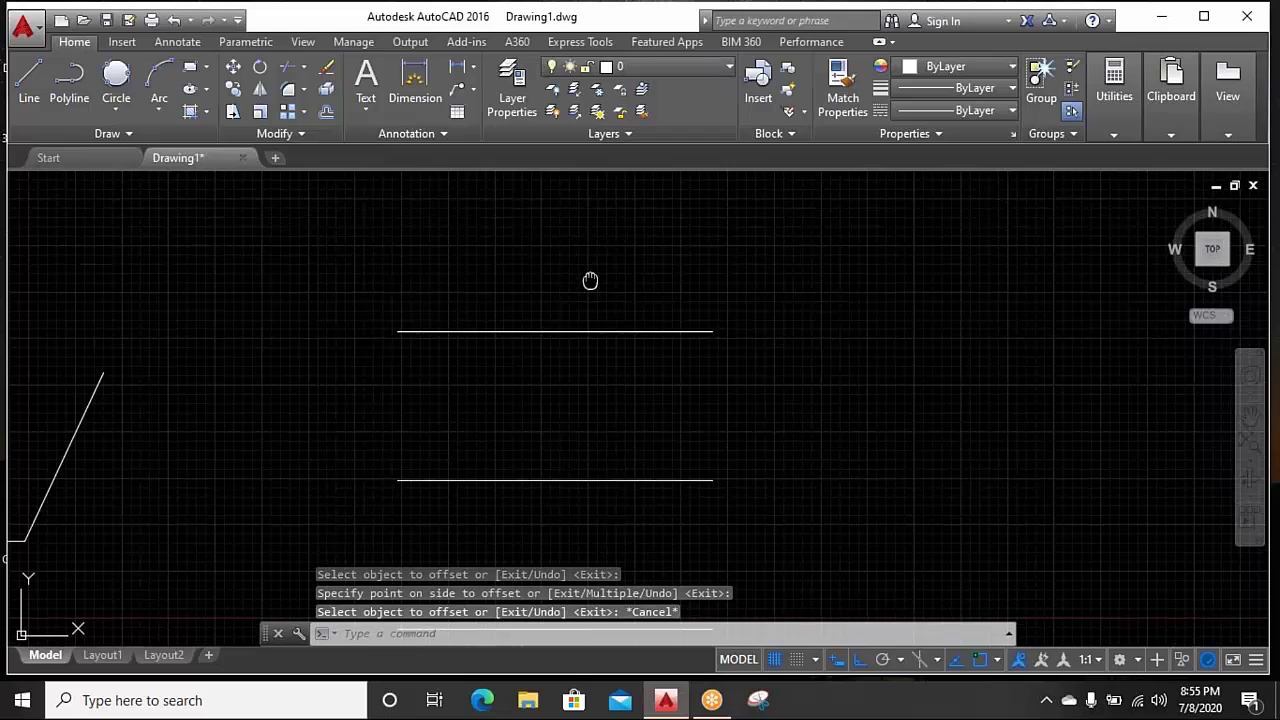
middle_click_drag(590, 276, 592, 305)
Select the upper horizontal line and start OFFSET with a distance of 10
left_click(653, 309)
left_click(565, 436)
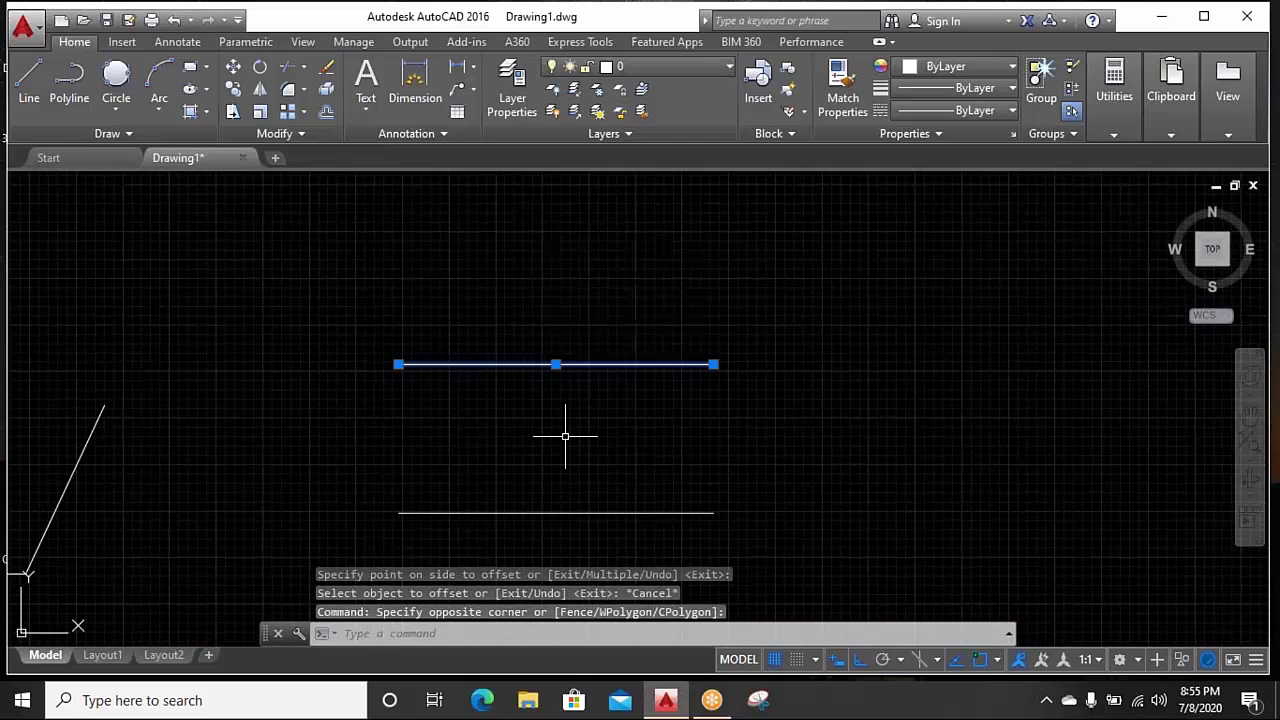
middle_click_drag(565, 436, 557, 486)
scroll(623, 420, "up", 2)
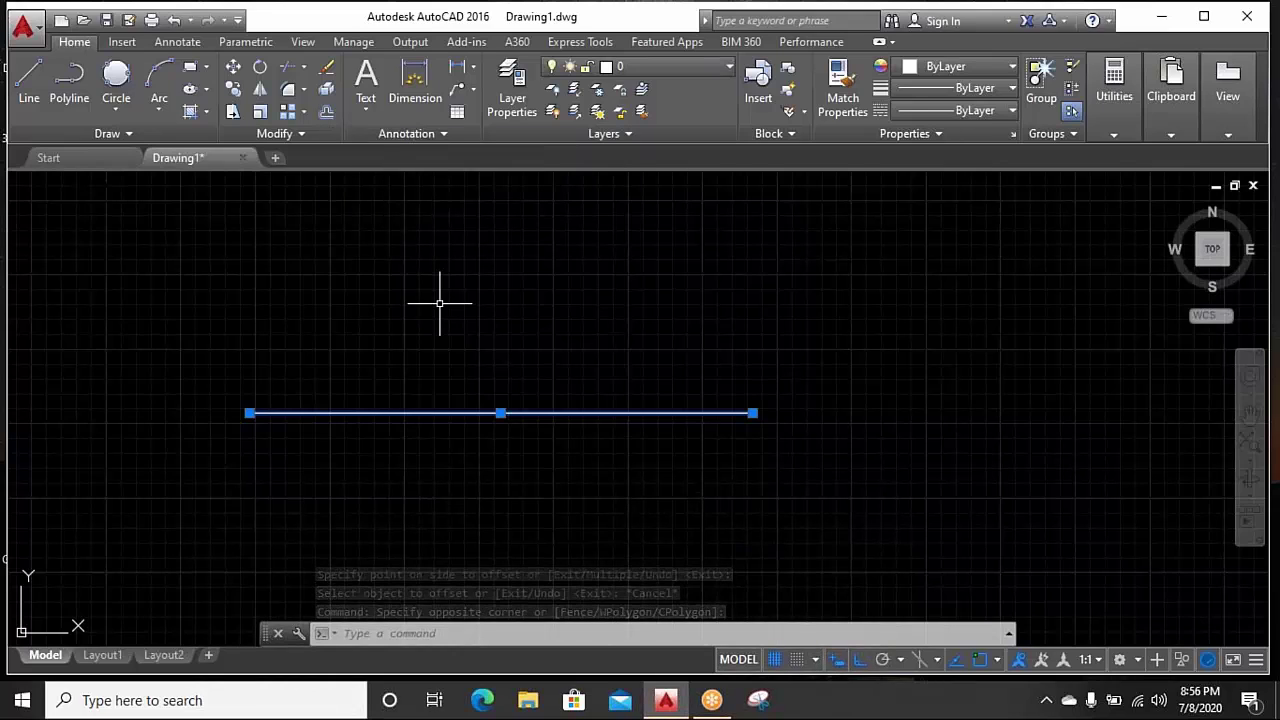
type("O")
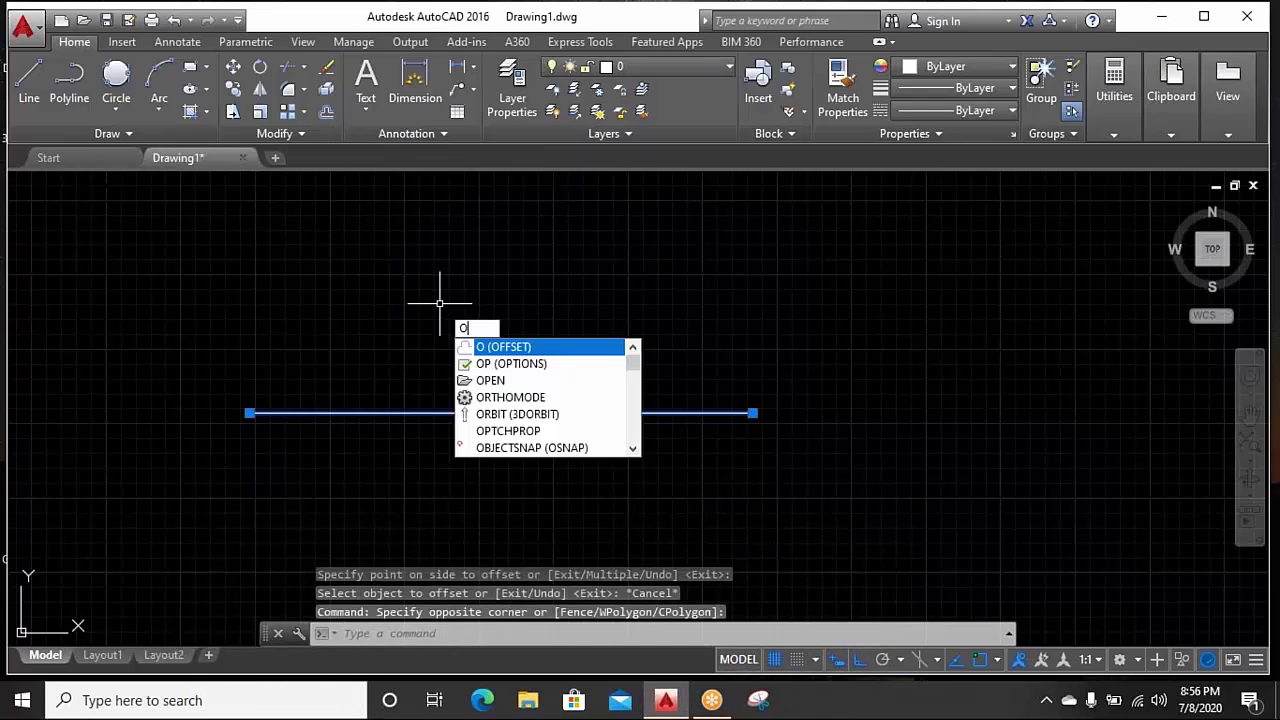
key("Return")
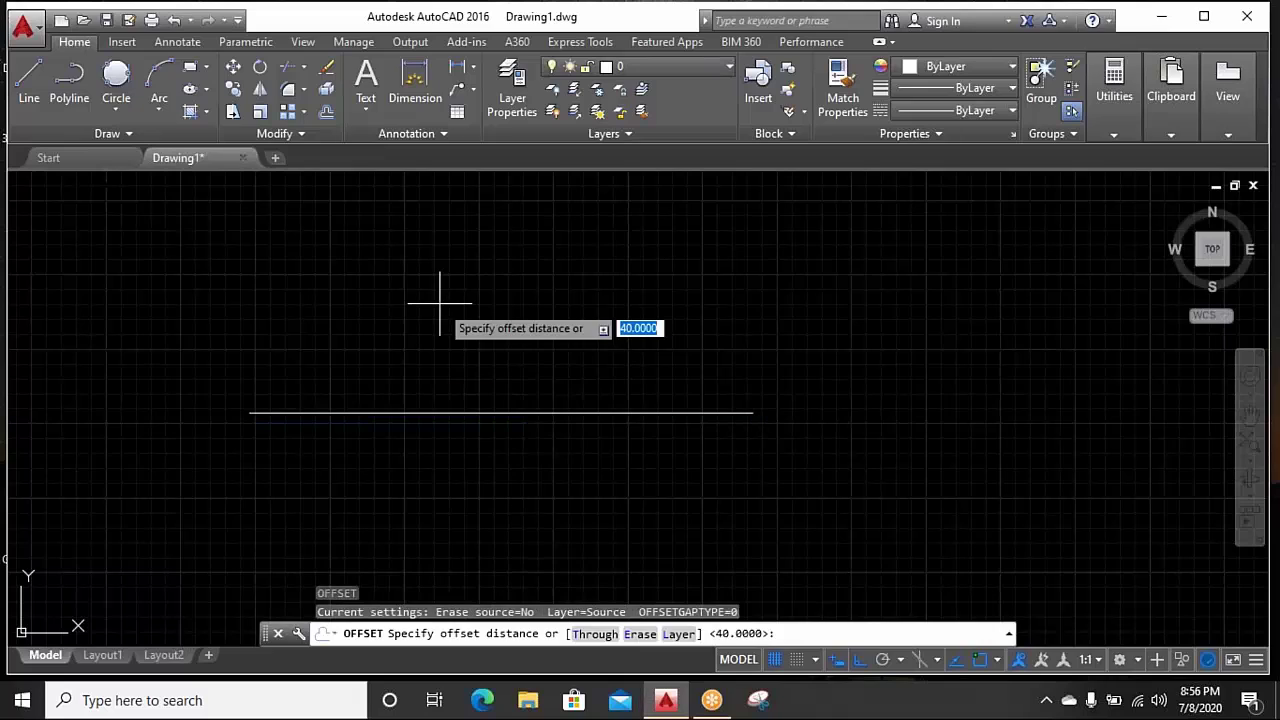
left_click(487, 437)
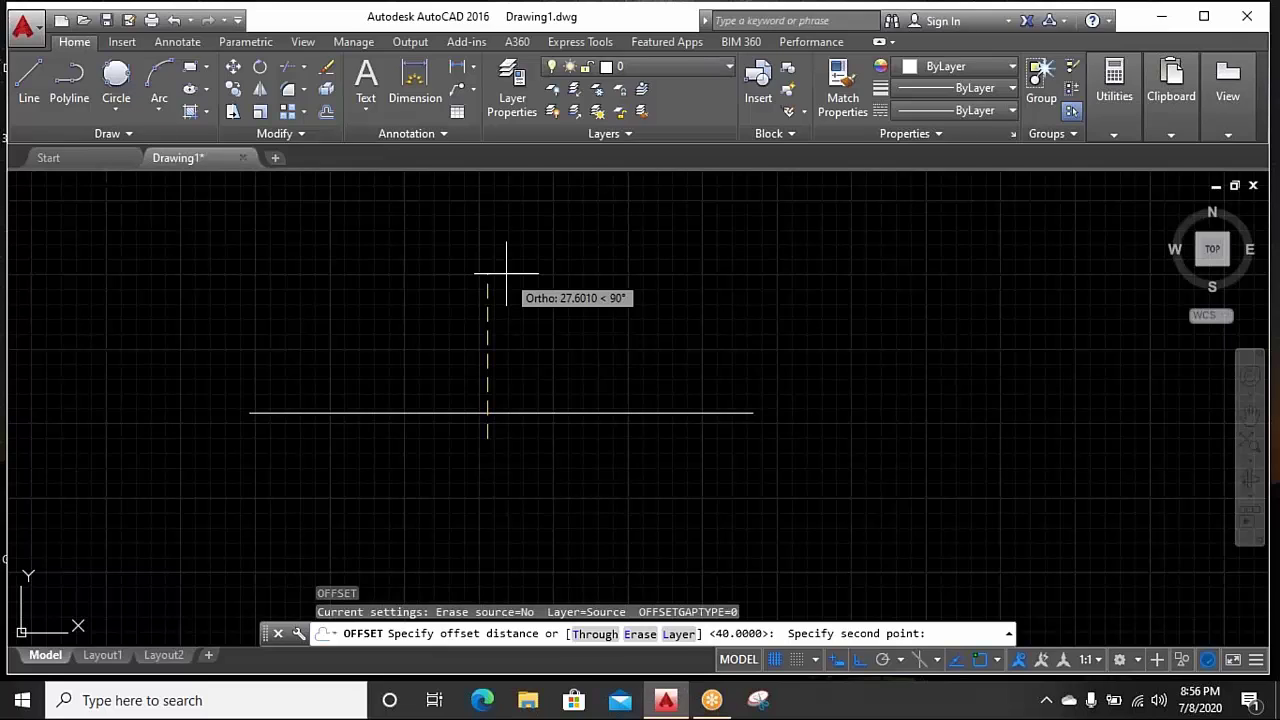
type("10")
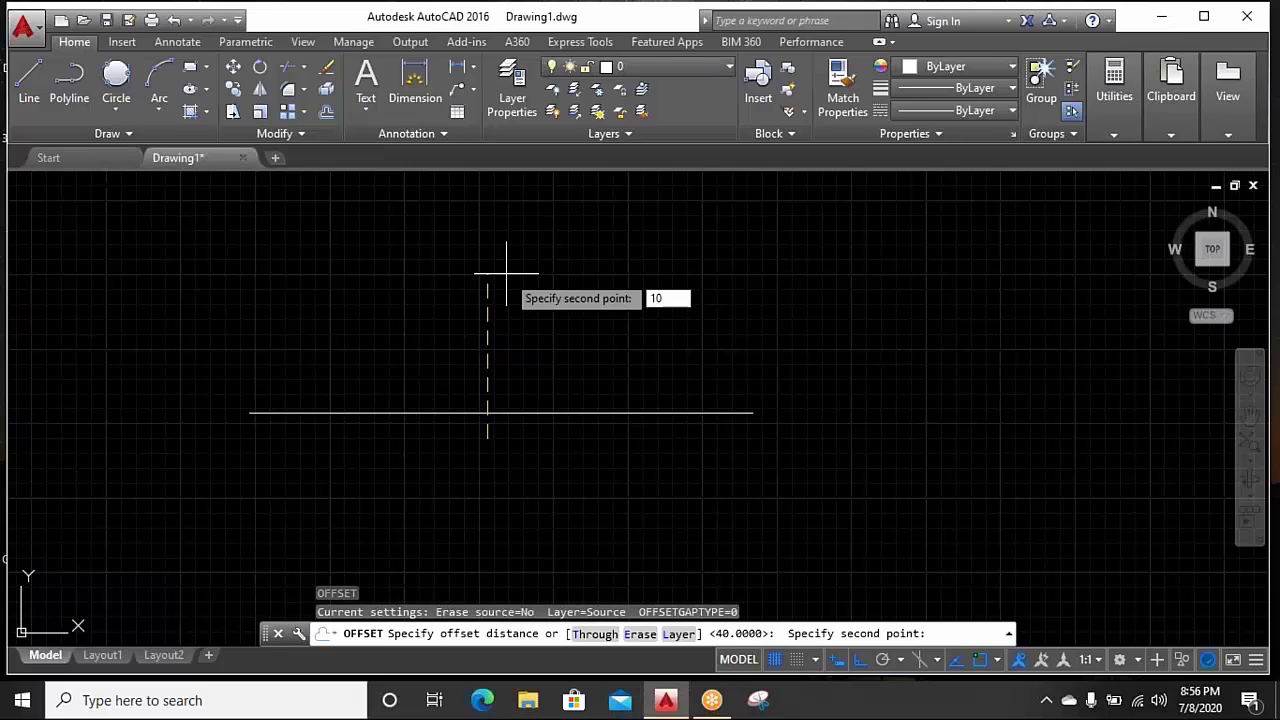
key("Return")
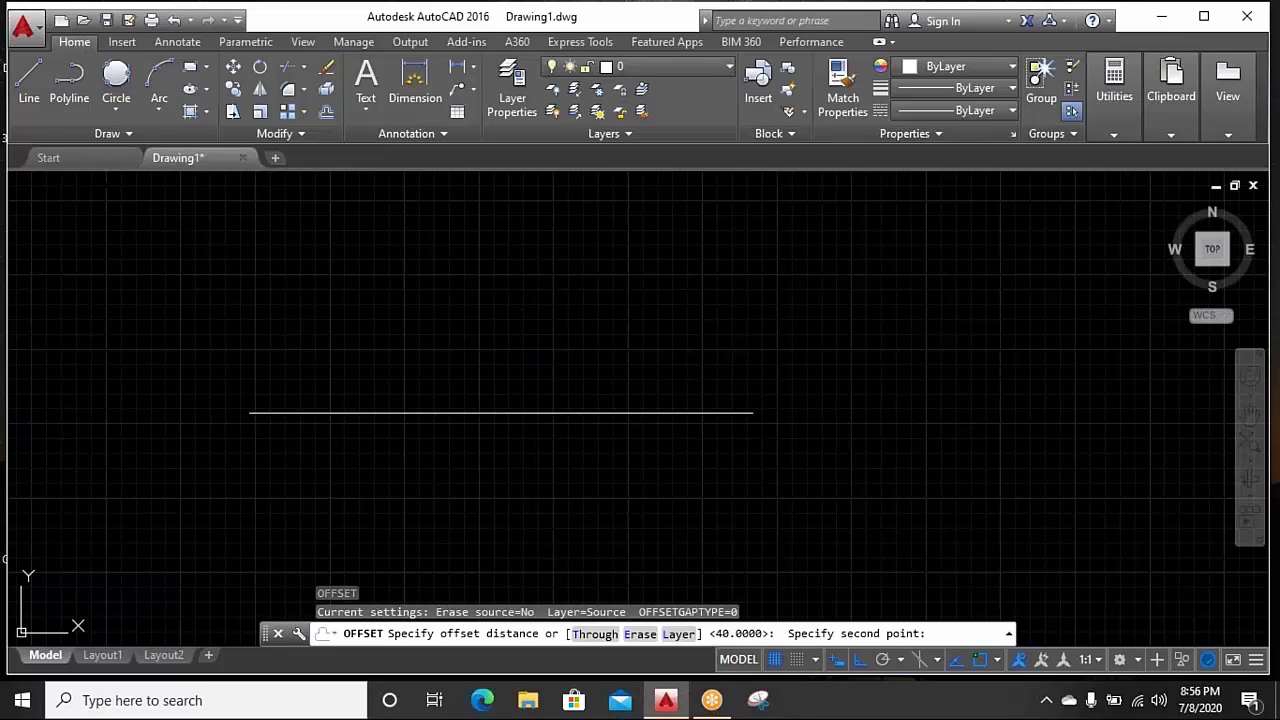
Offset three copies upward and one below the bottom line, 10 units apart
left_click(506, 272)
left_click(521, 352)
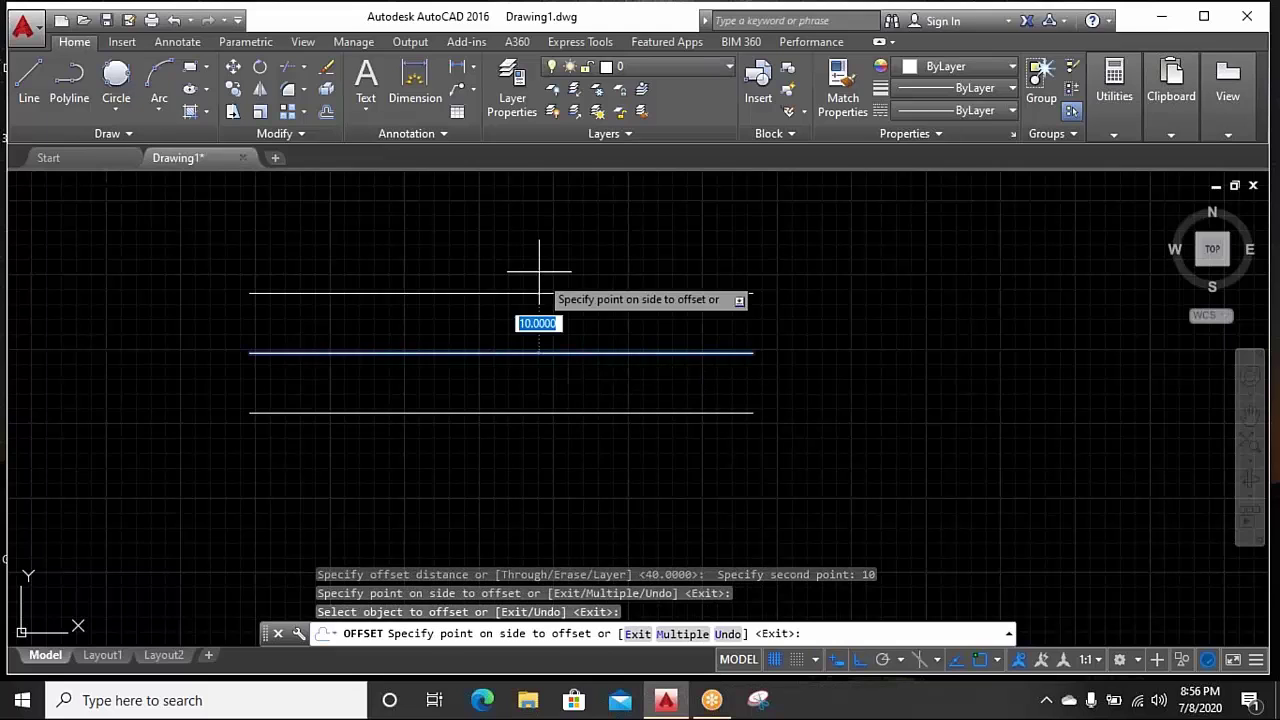
left_click(539, 270)
left_click(551, 292)
left_click(551, 245)
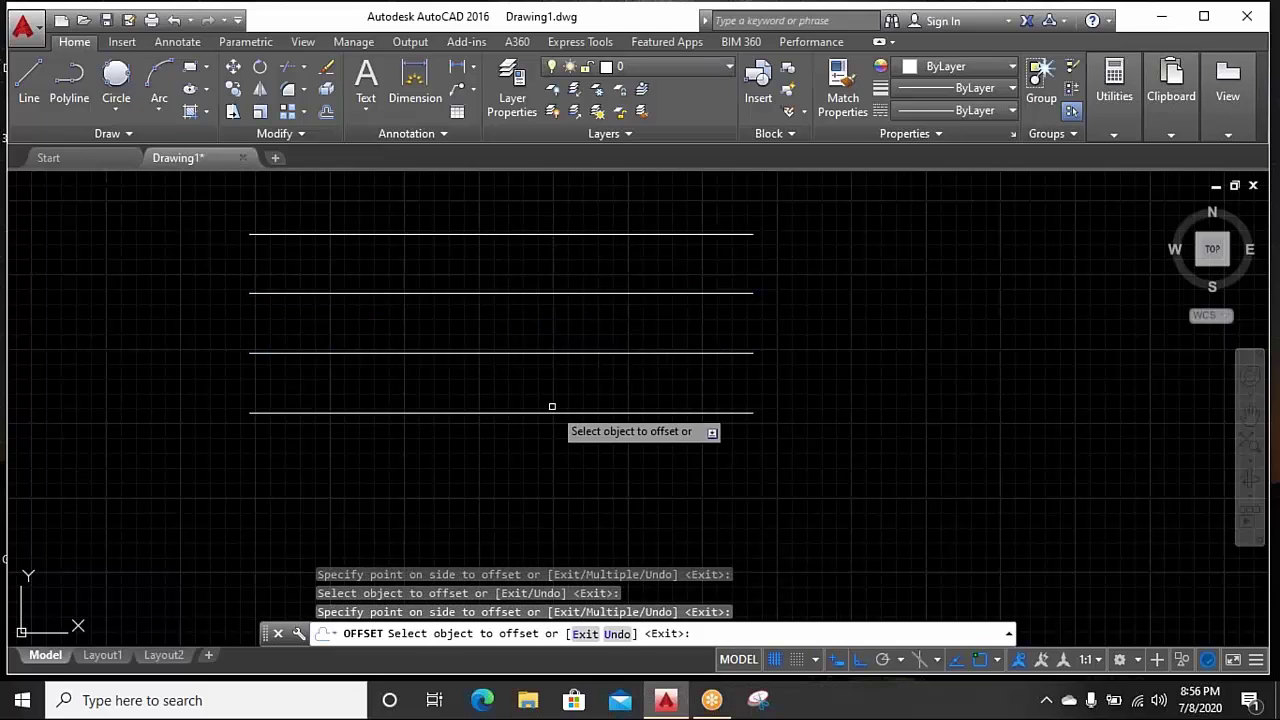
left_click(551, 411)
left_click(551, 470)
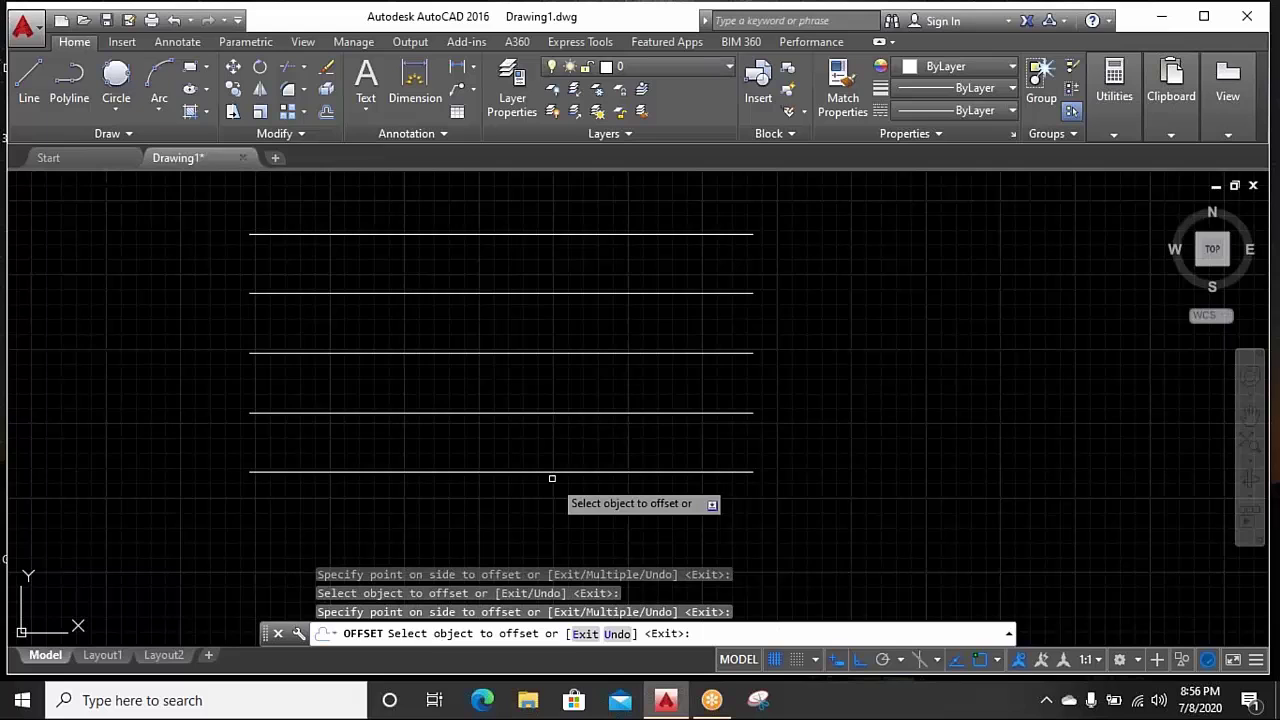
scroll(551, 478, "down", 5)
right_click(568, 318)
left_click(606, 326)
middle_click_drag(566, 360, 608, 289)
scroll(300, 470, "up", 2)
Pan and zoom over the stacked lines and stepped shape, then minimize AutoCAD
scroll(349, 441, "up", 2)
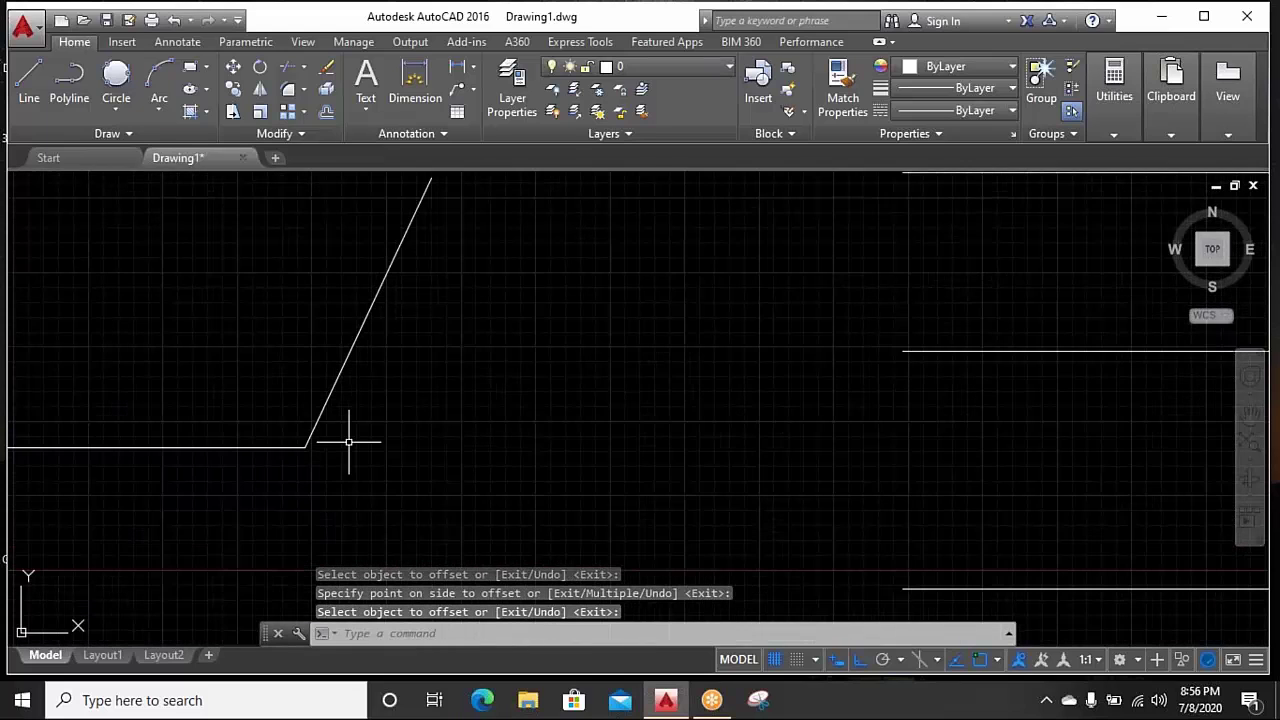
middle_click_drag(349, 441, 400, 482)
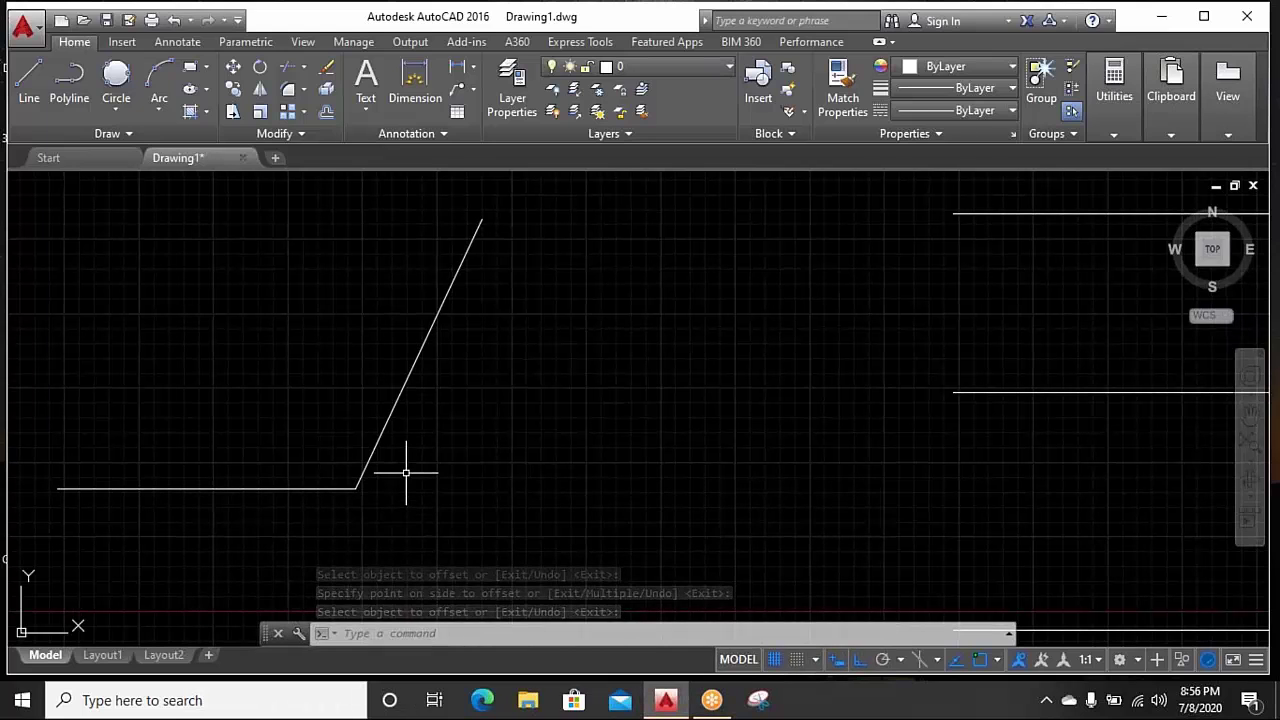
middle_click_drag(505, 451, 592, 459)
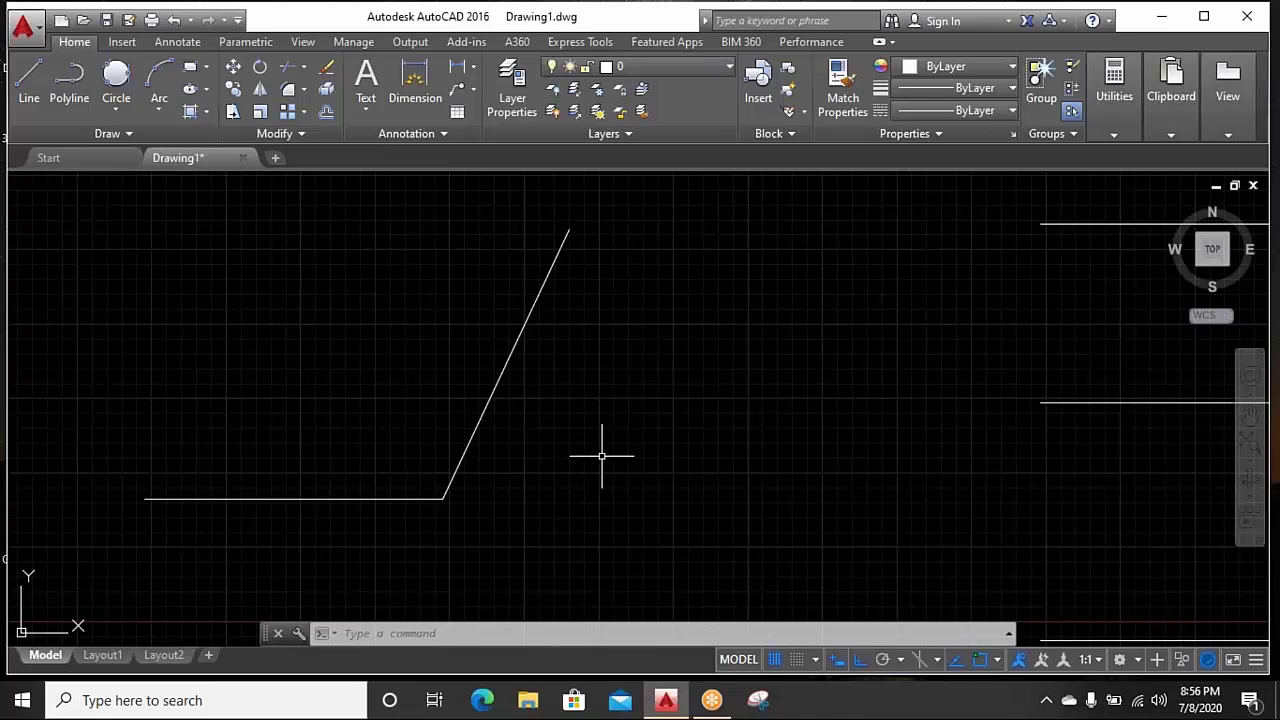
scroll(601, 456, "down", 2)
middle_click_drag(603, 463, 772, 458)
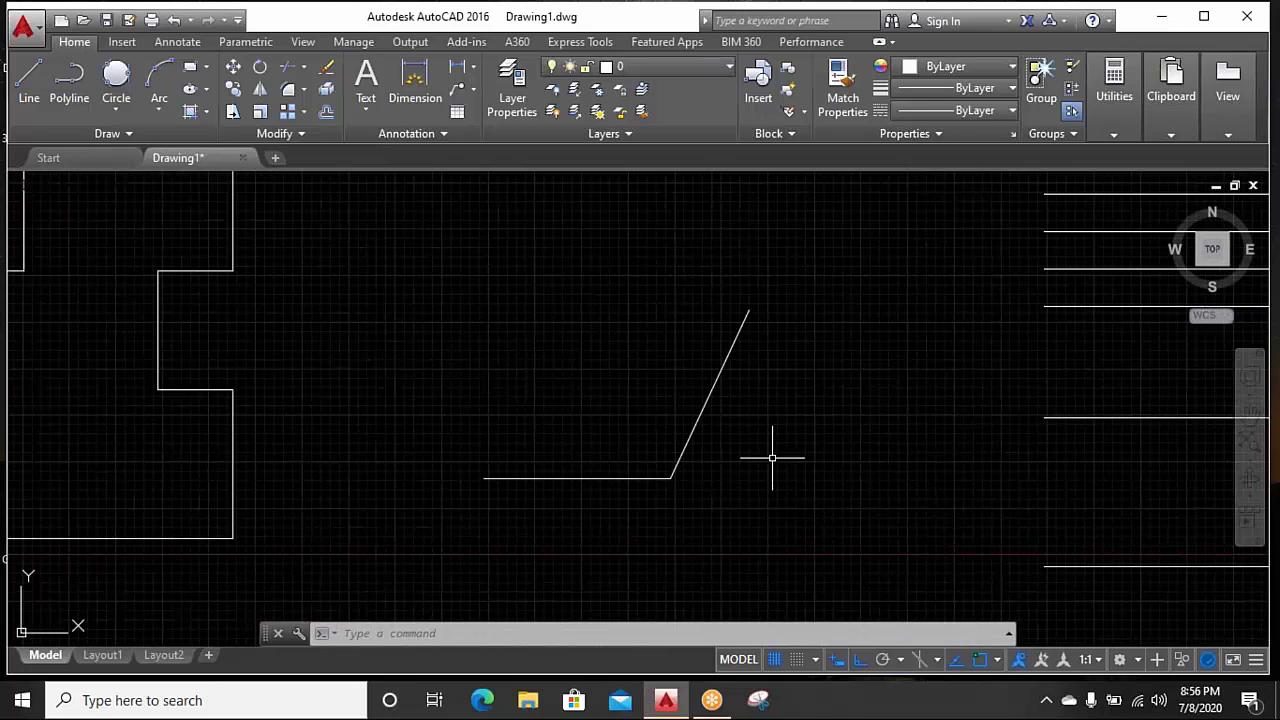
scroll(772, 458, "down", 2)
middle_click_drag(506, 434, 603, 429)
scroll(521, 457, "up", 2)
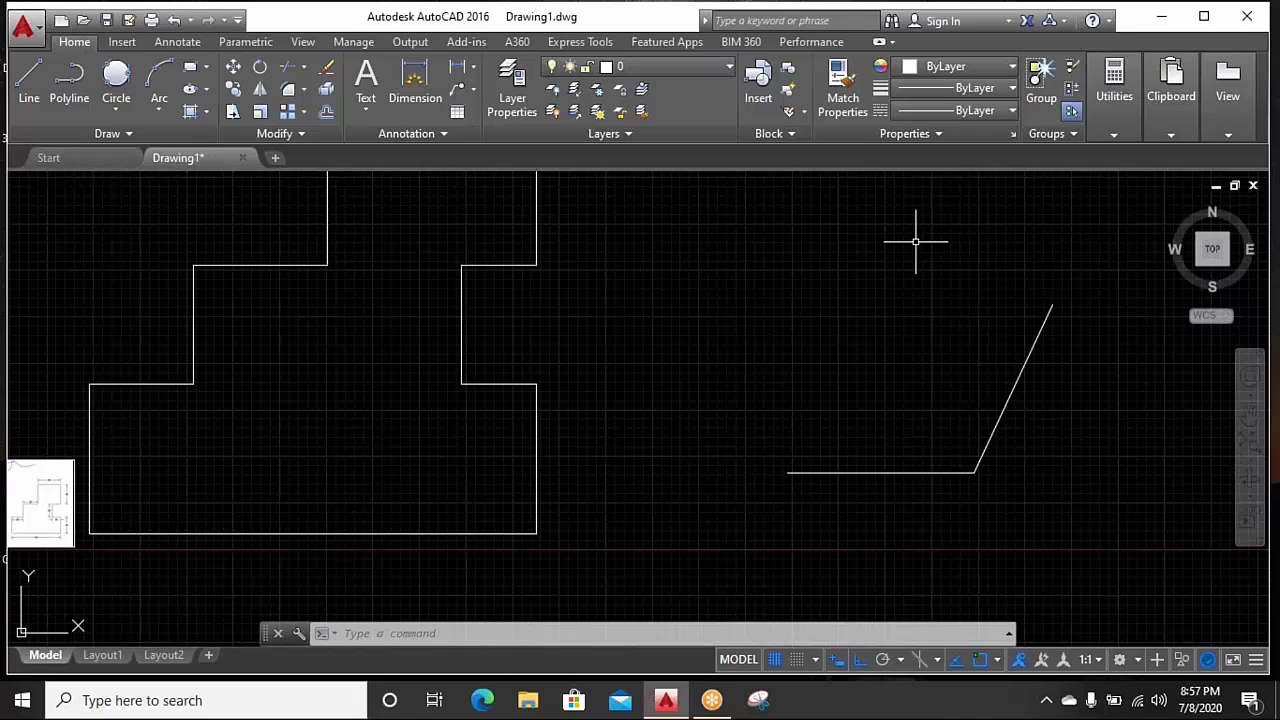
left_click(1159, 17)
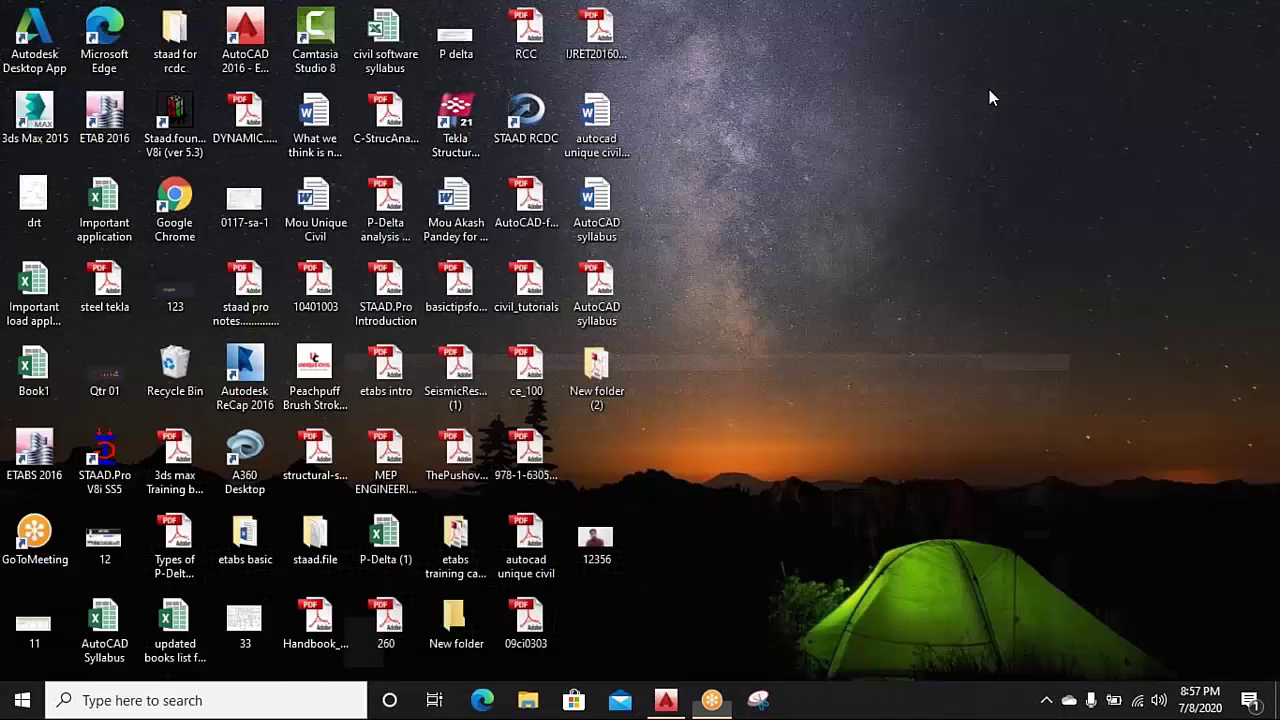
left_click(170, 207)
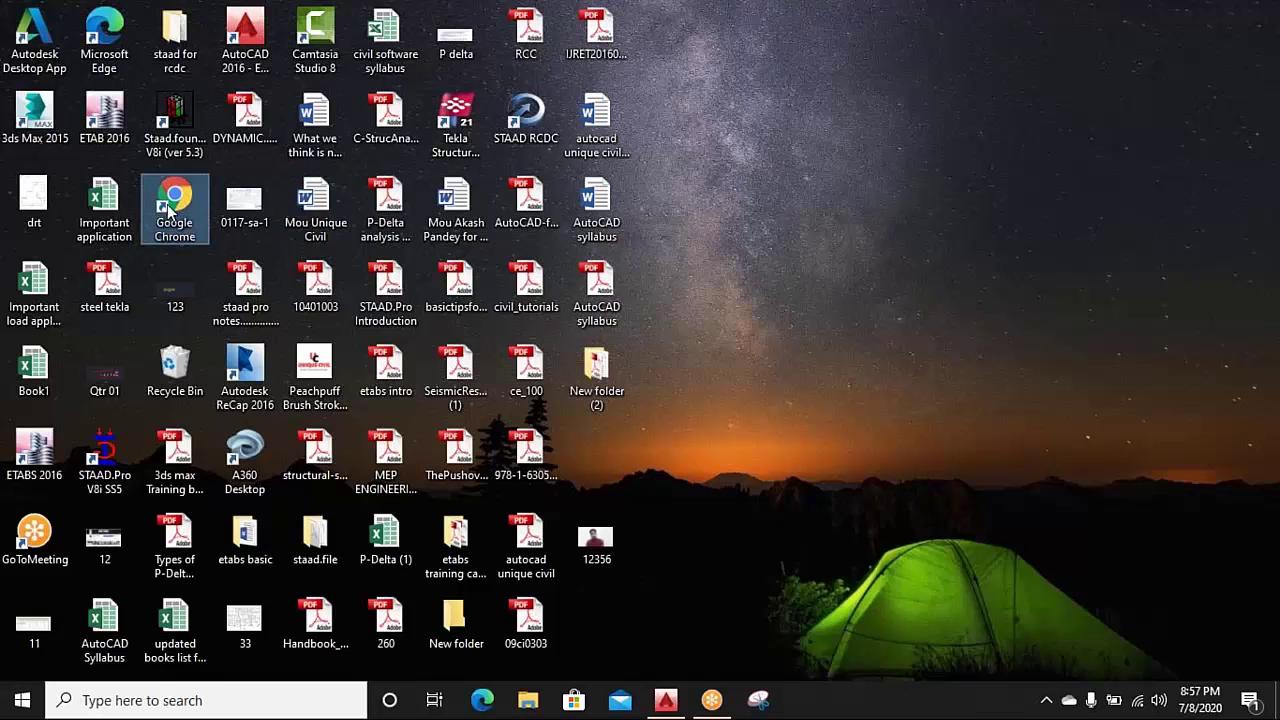
double_click(170, 207)
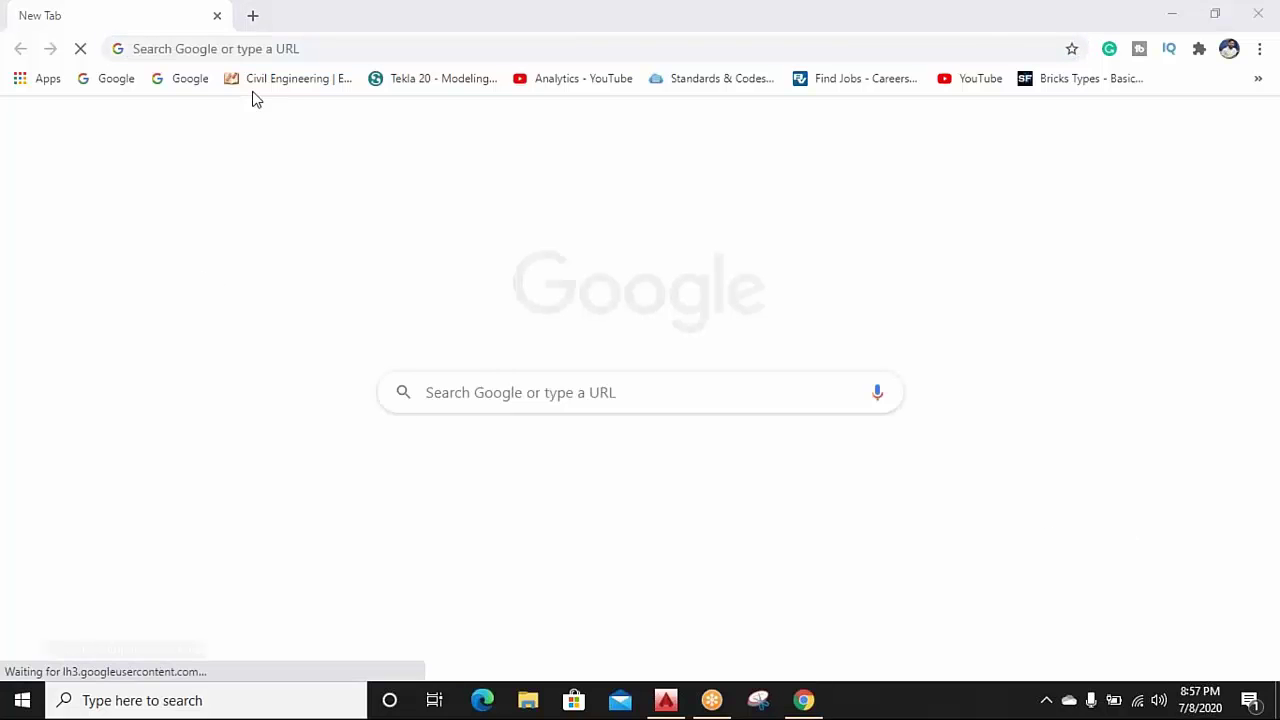
left_click(269, 48)
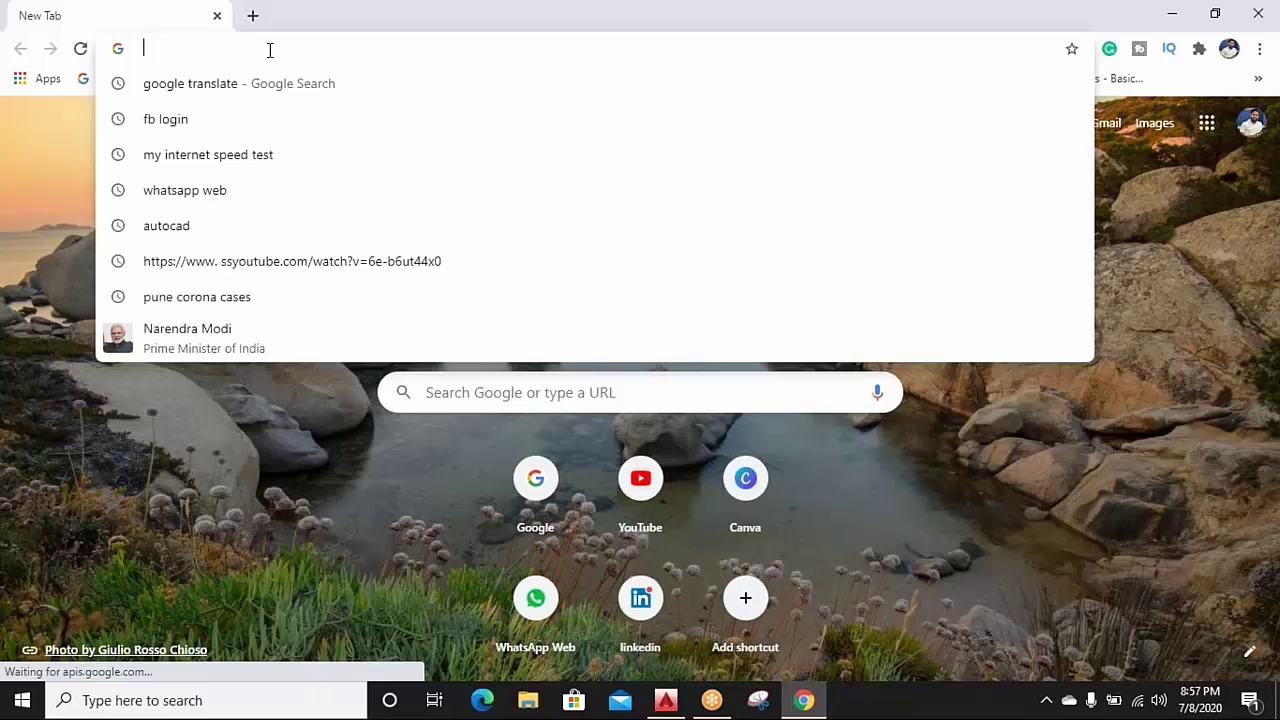
type("www.g")
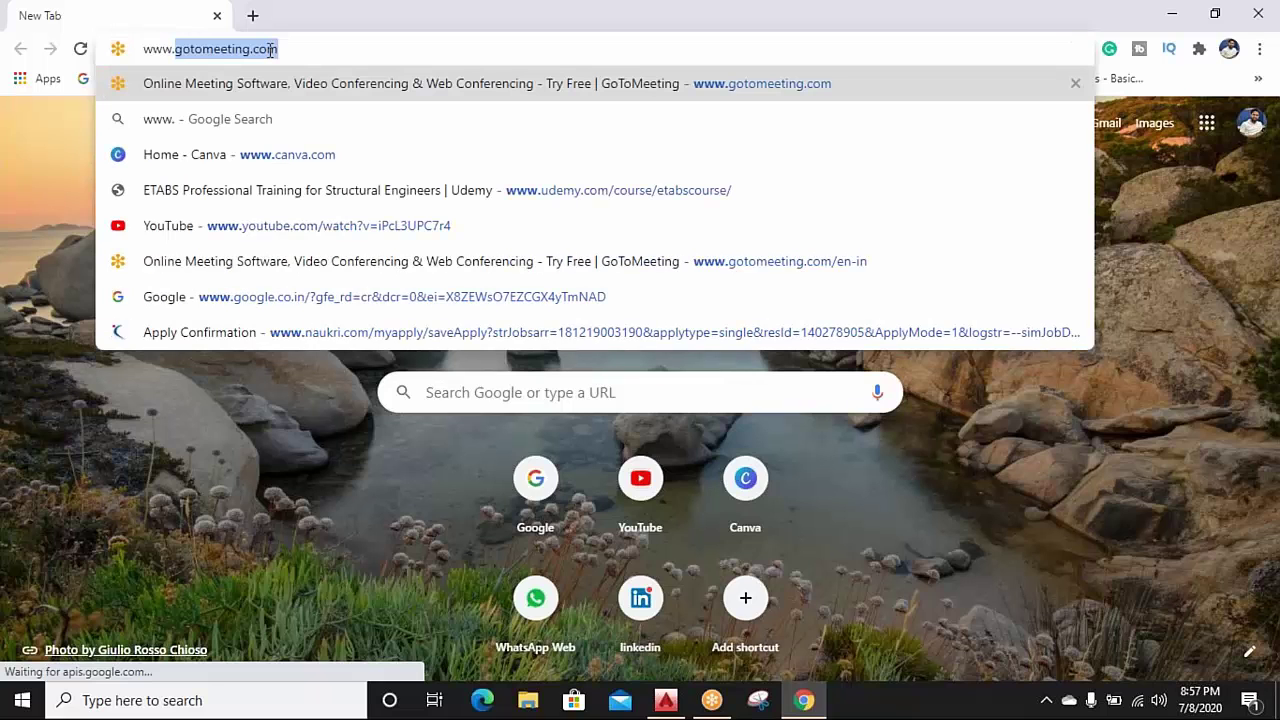
type("et")
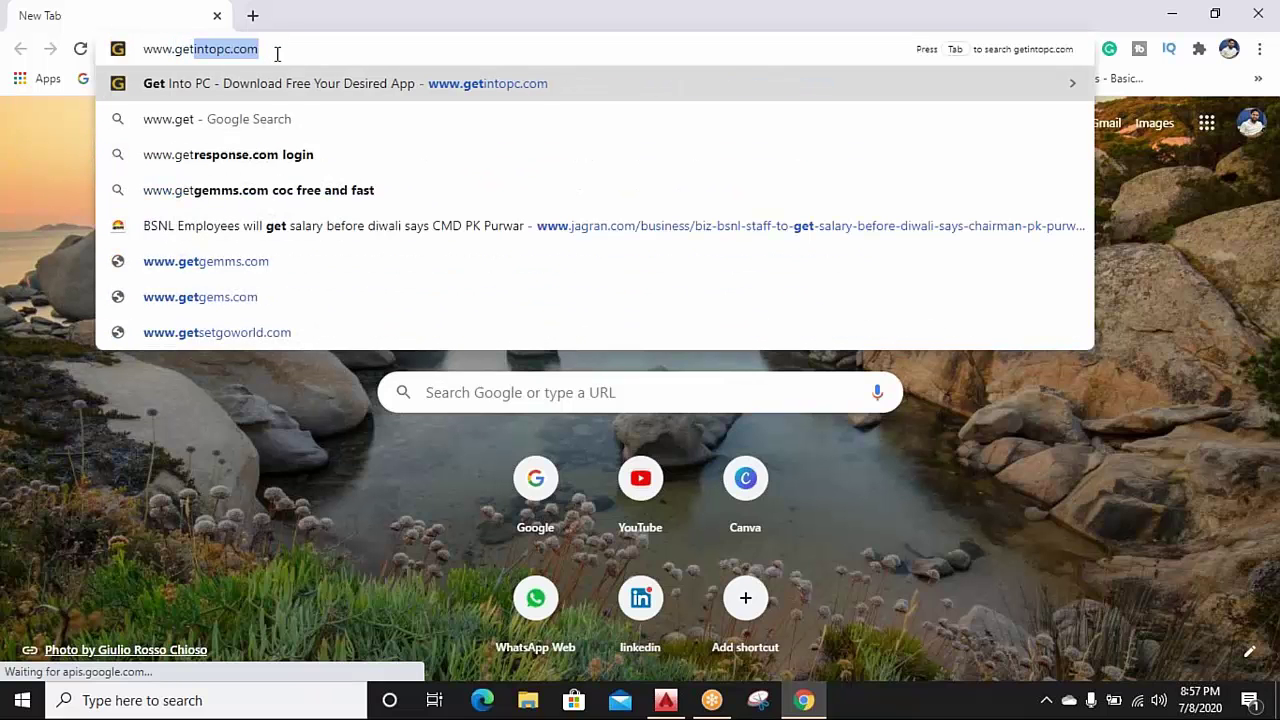
left_click(305, 88)
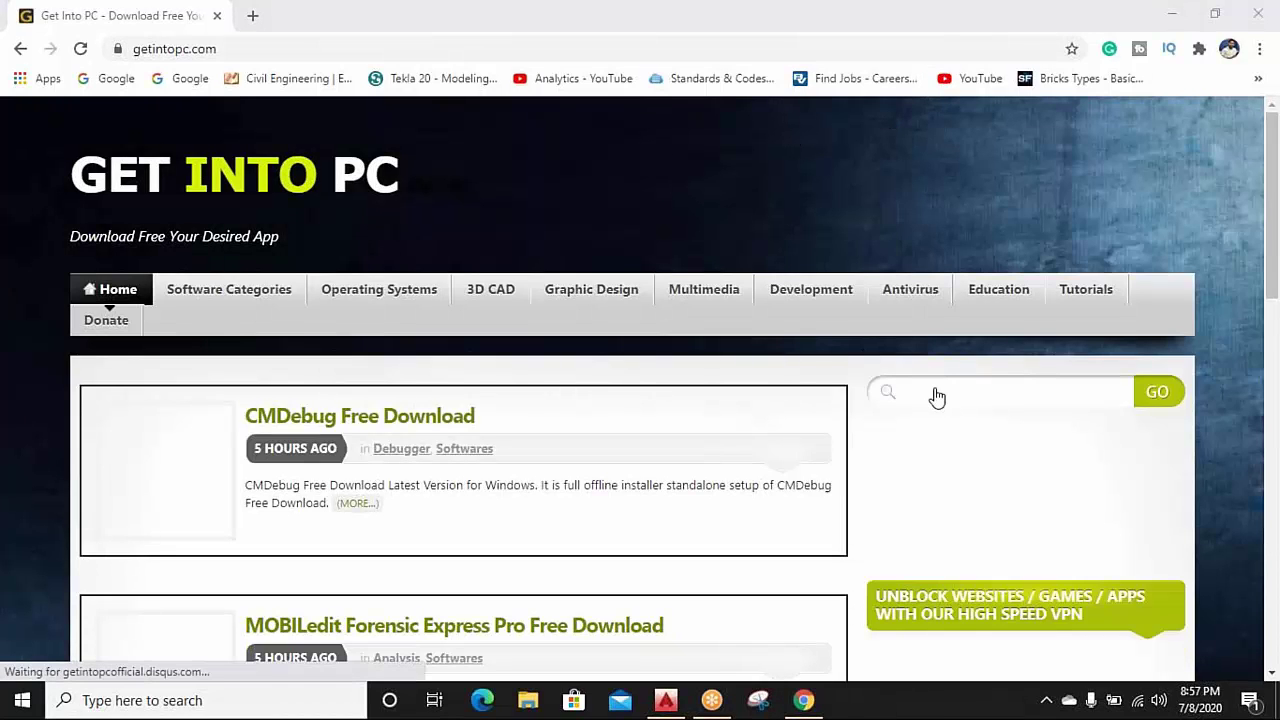
Search the site for 'autocad 2016' and open the AutoCAD 2016 Free Download result
left_click(937, 390)
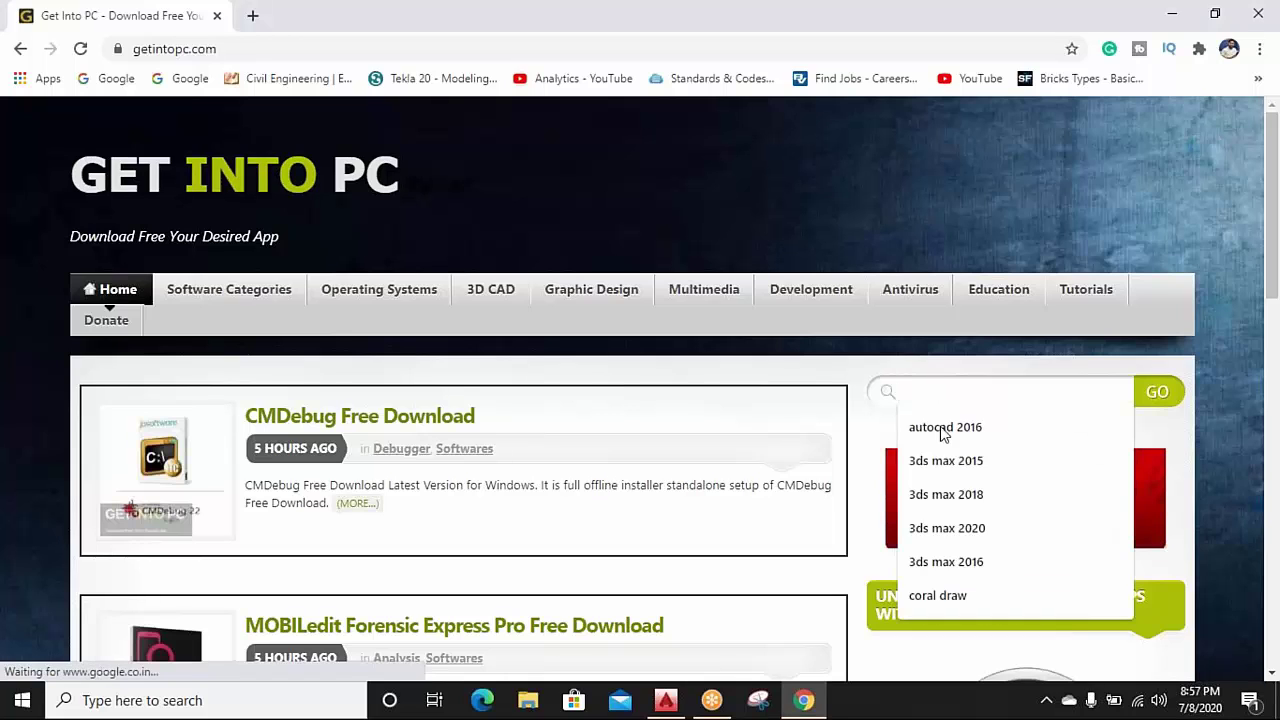
left_click(960, 392)
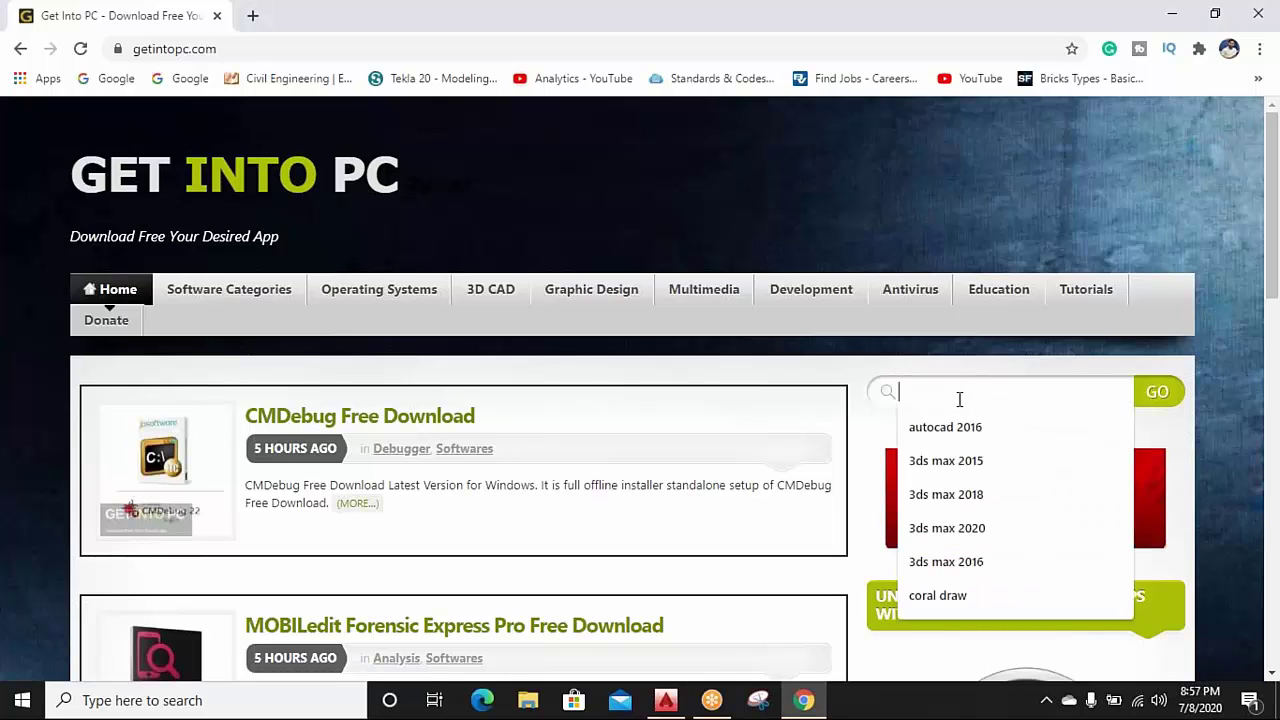
left_click(960, 423)
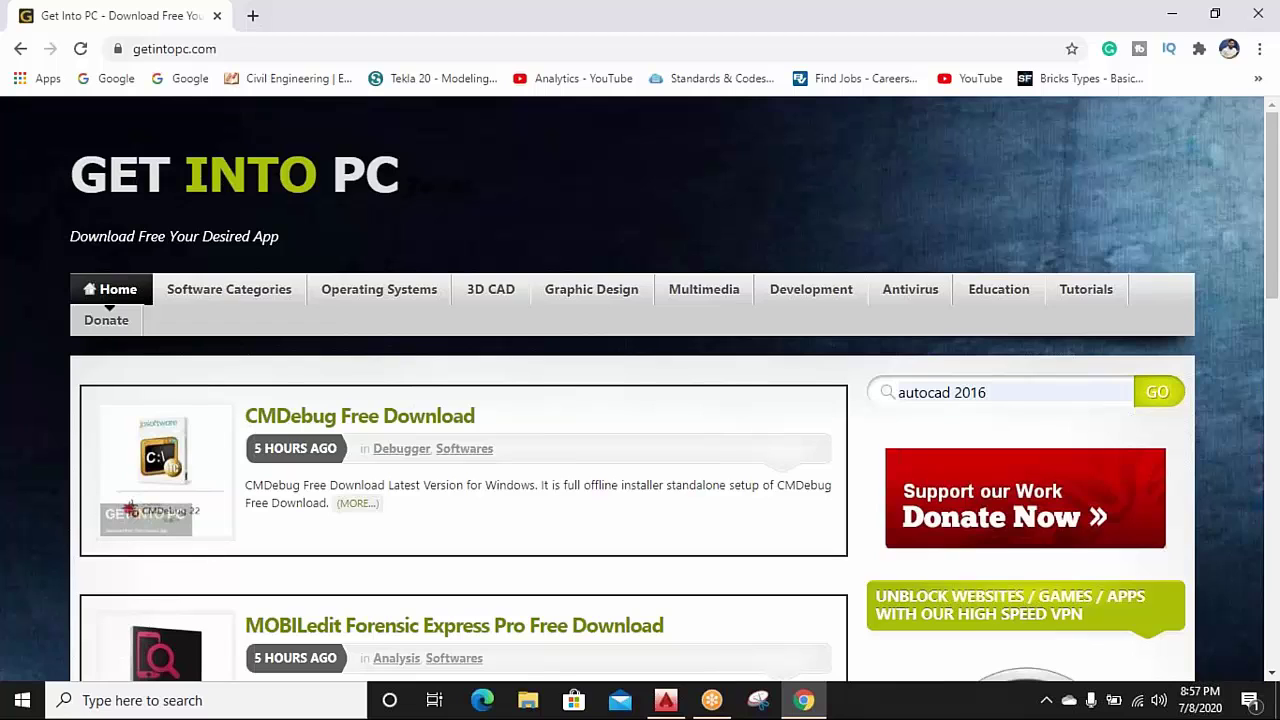
left_click(1157, 394)
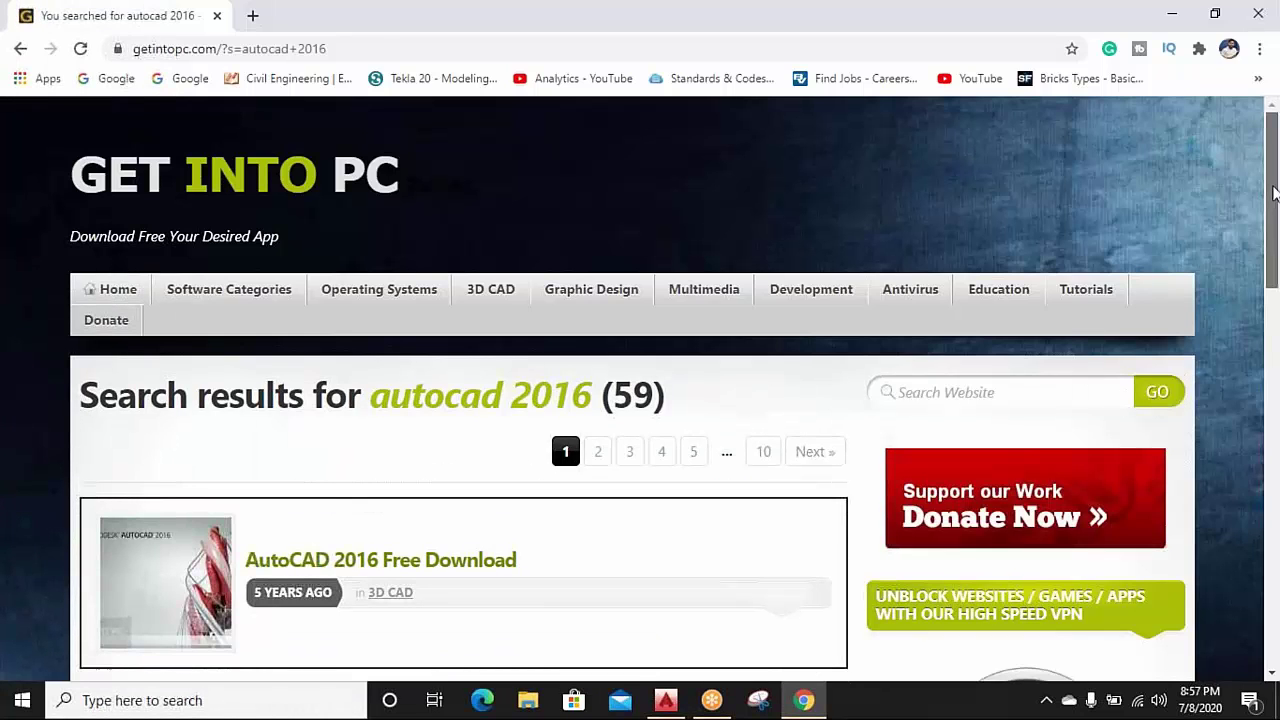
scroll(563, 406, "down", 2)
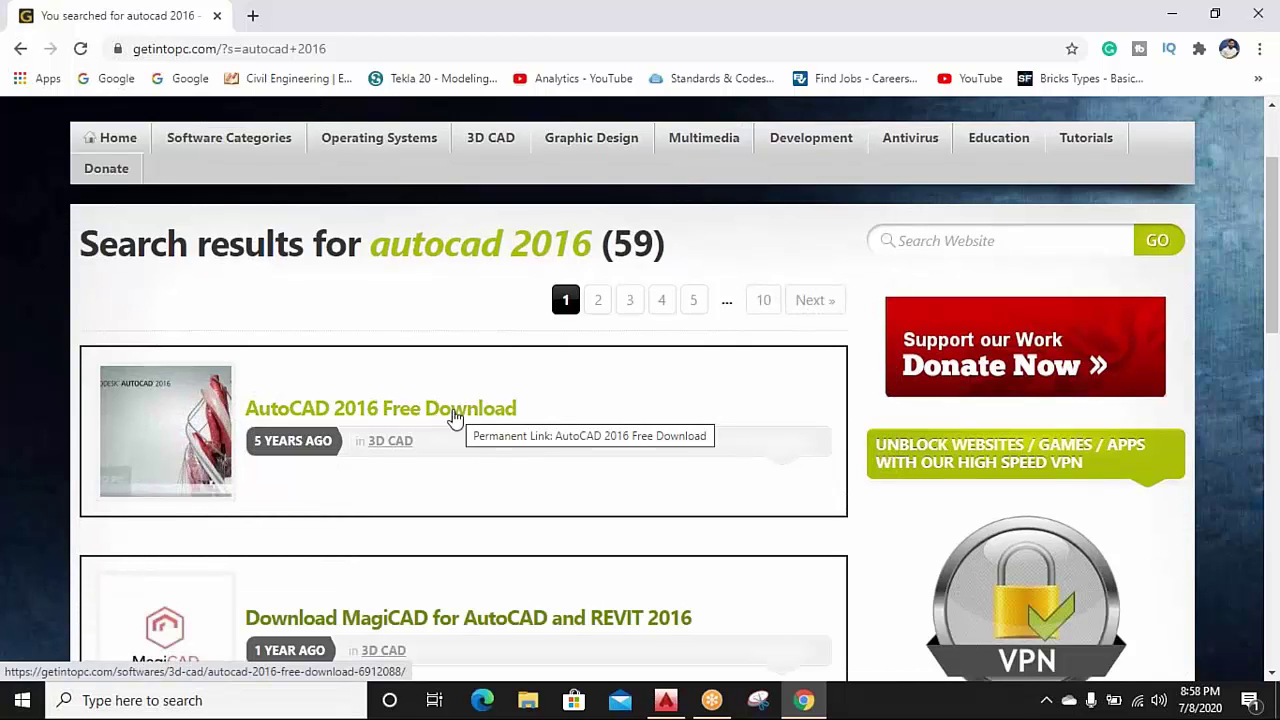
left_click(454, 416)
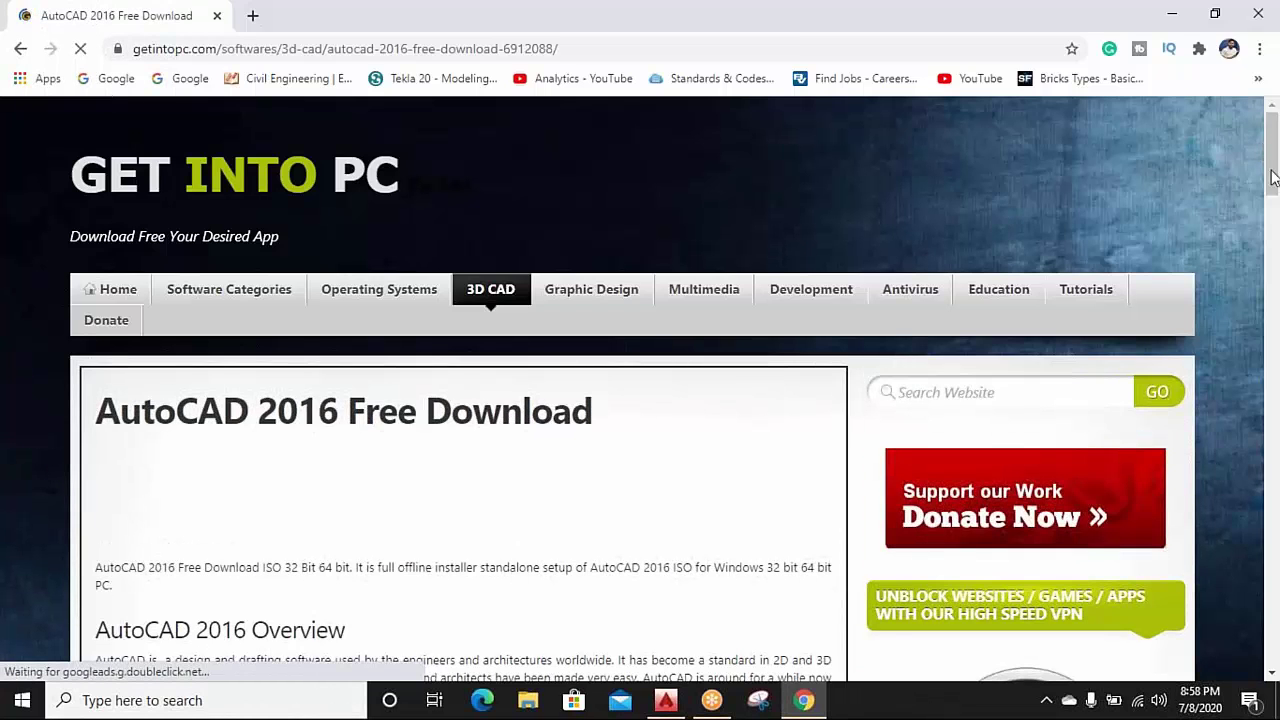
Scroll down to the download section and request the 64-bit AutoCAD 2016 download
scroll(1274, 244, "down", 2)
scroll(1195, 284, "down", 3)
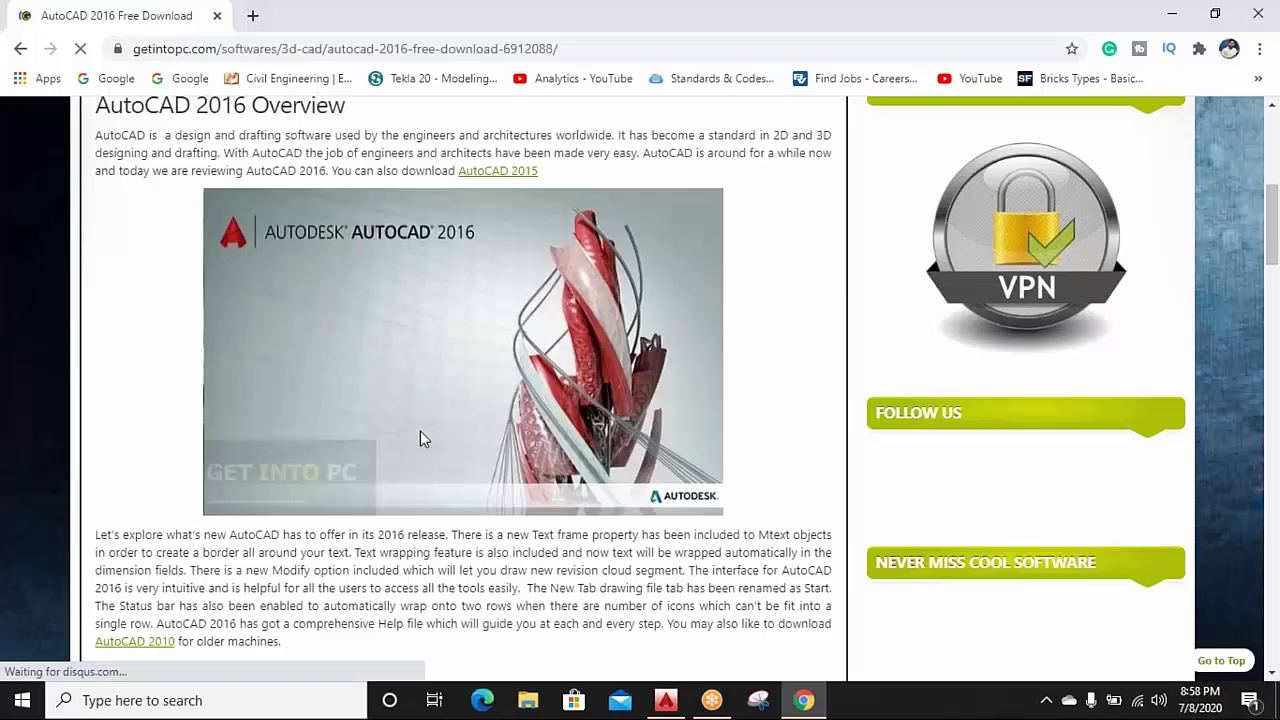
scroll(420, 438, "down", 3)
scroll(422, 438, "down", 2)
scroll(422, 438, "down", 1)
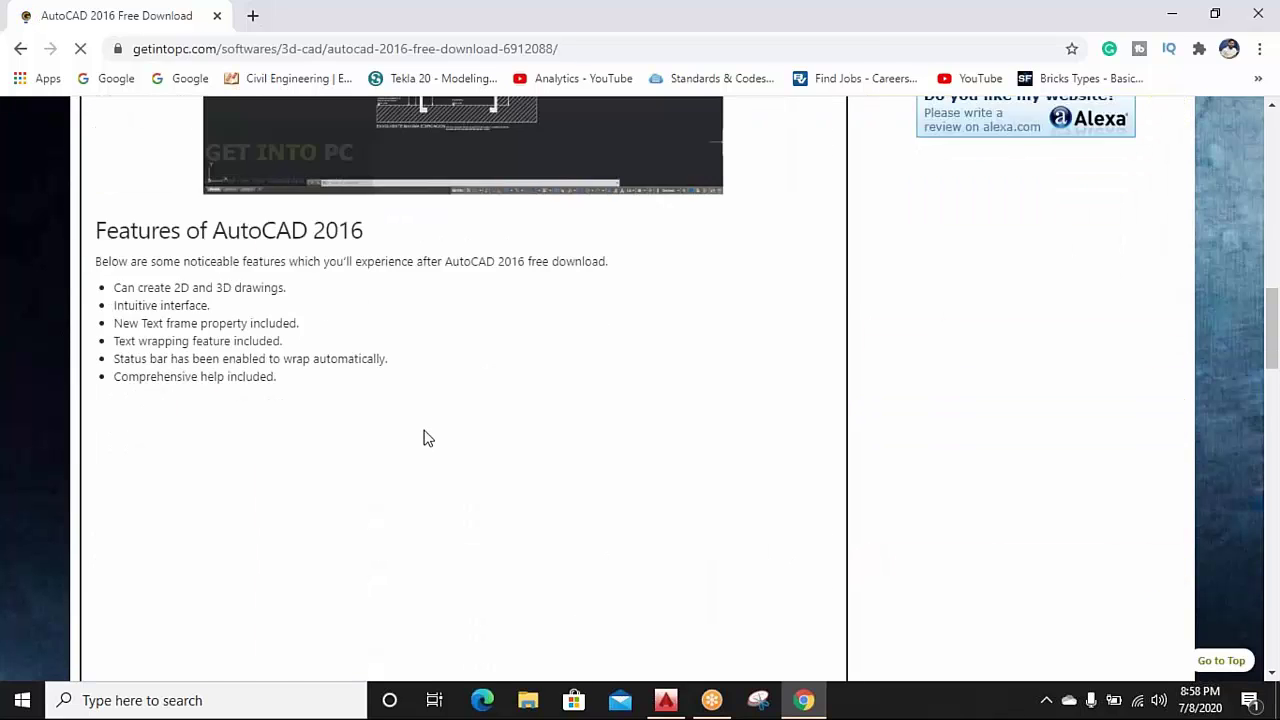
scroll(424, 438, "down", 3)
scroll(424, 438, "down", 5)
scroll(424, 434, "down", 3)
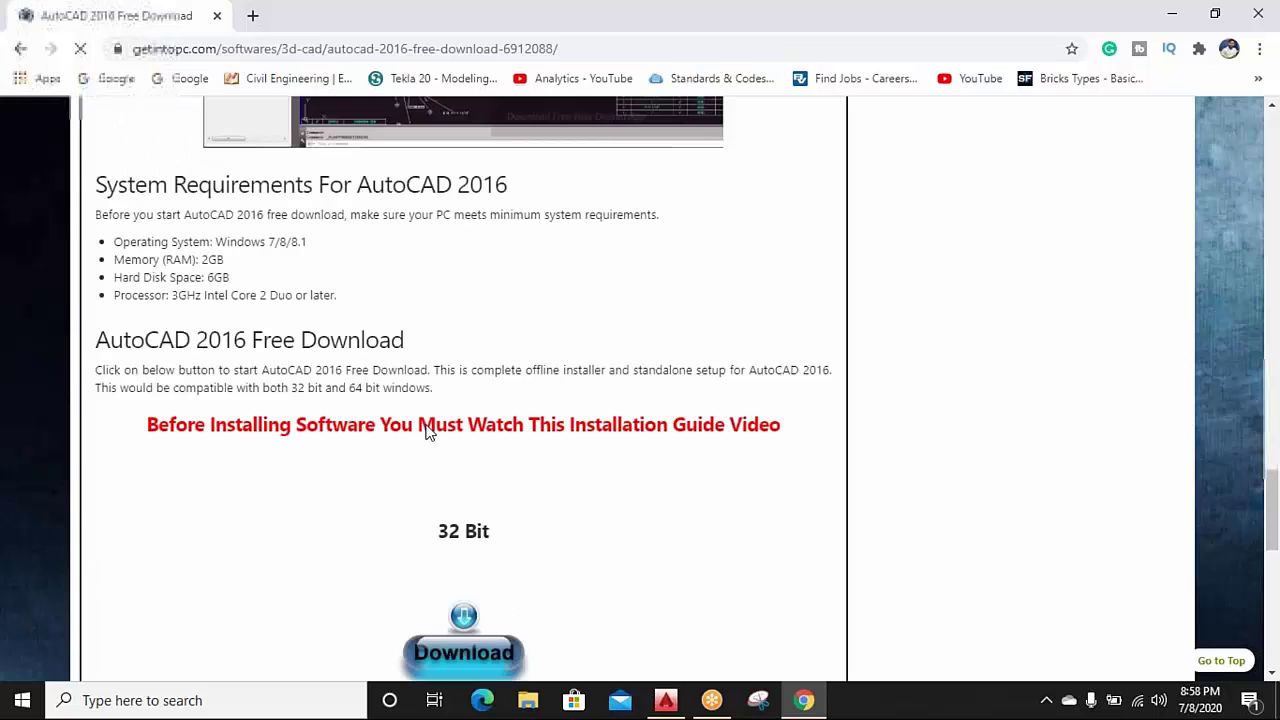
scroll(415, 440, "down", 3)
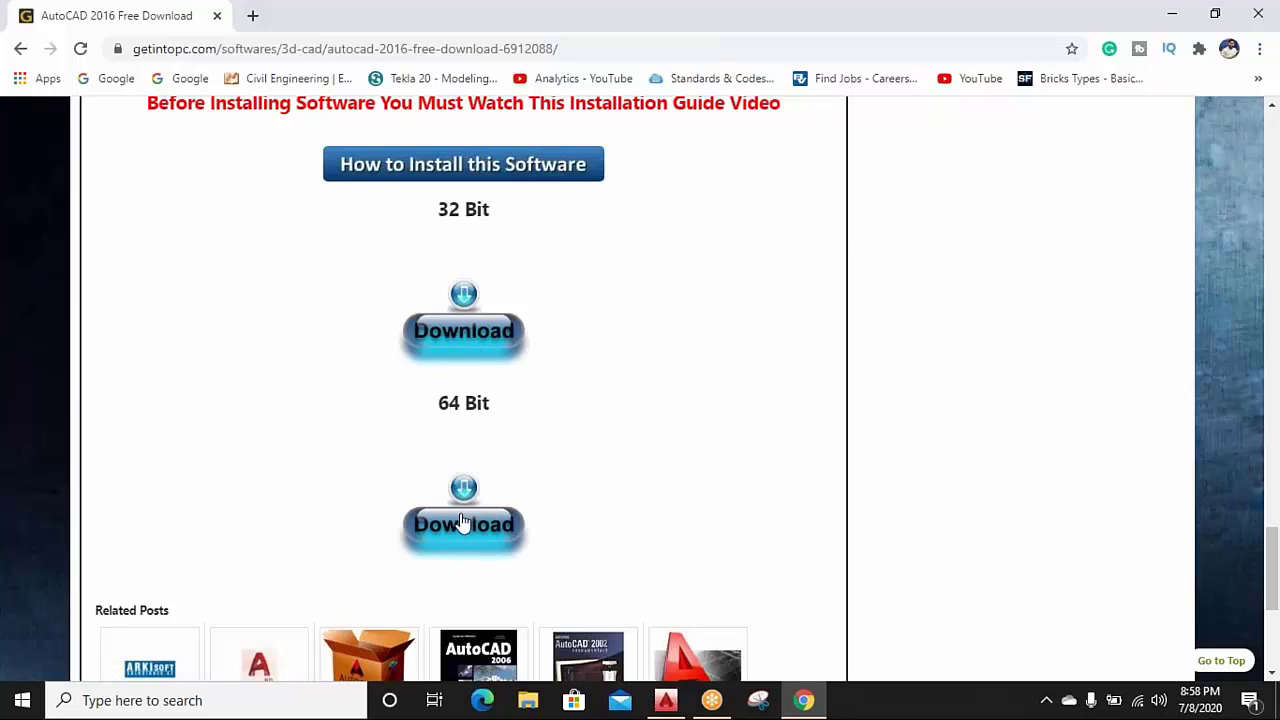
left_click(487, 538)
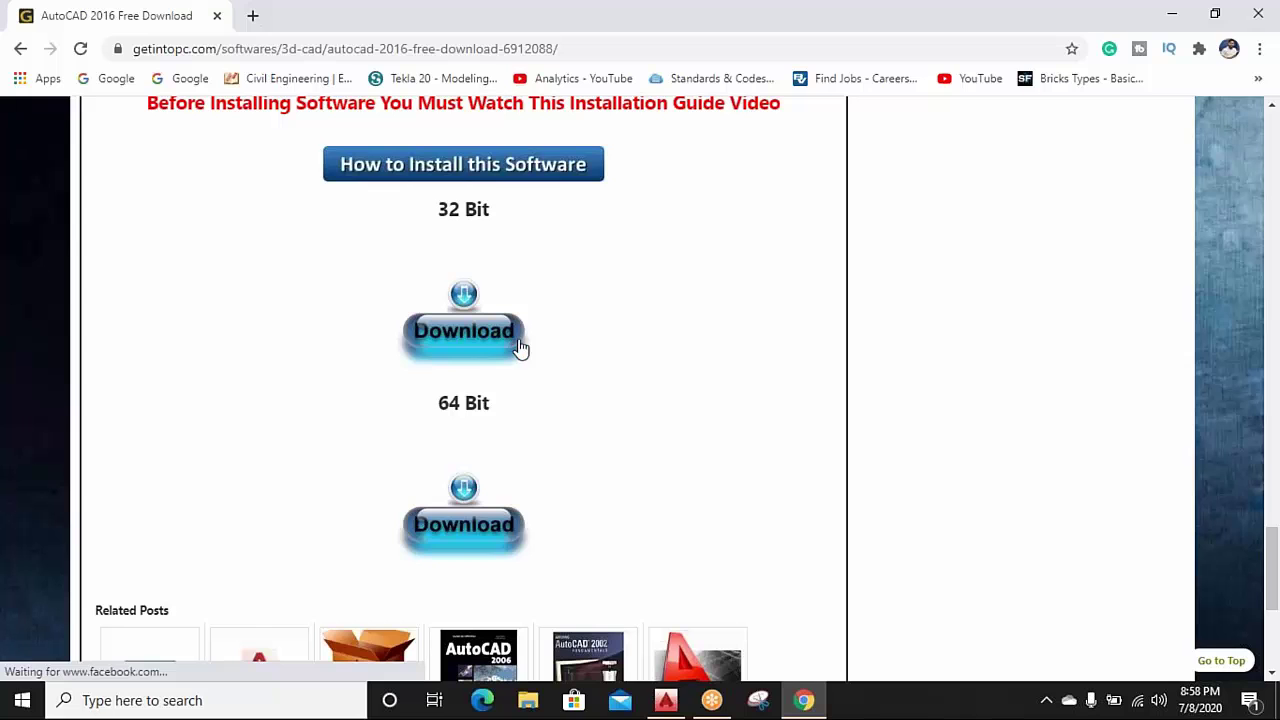
Restore down and minimize the Chrome window to reveal the desktop
scroll(617, 417, "down", 3)
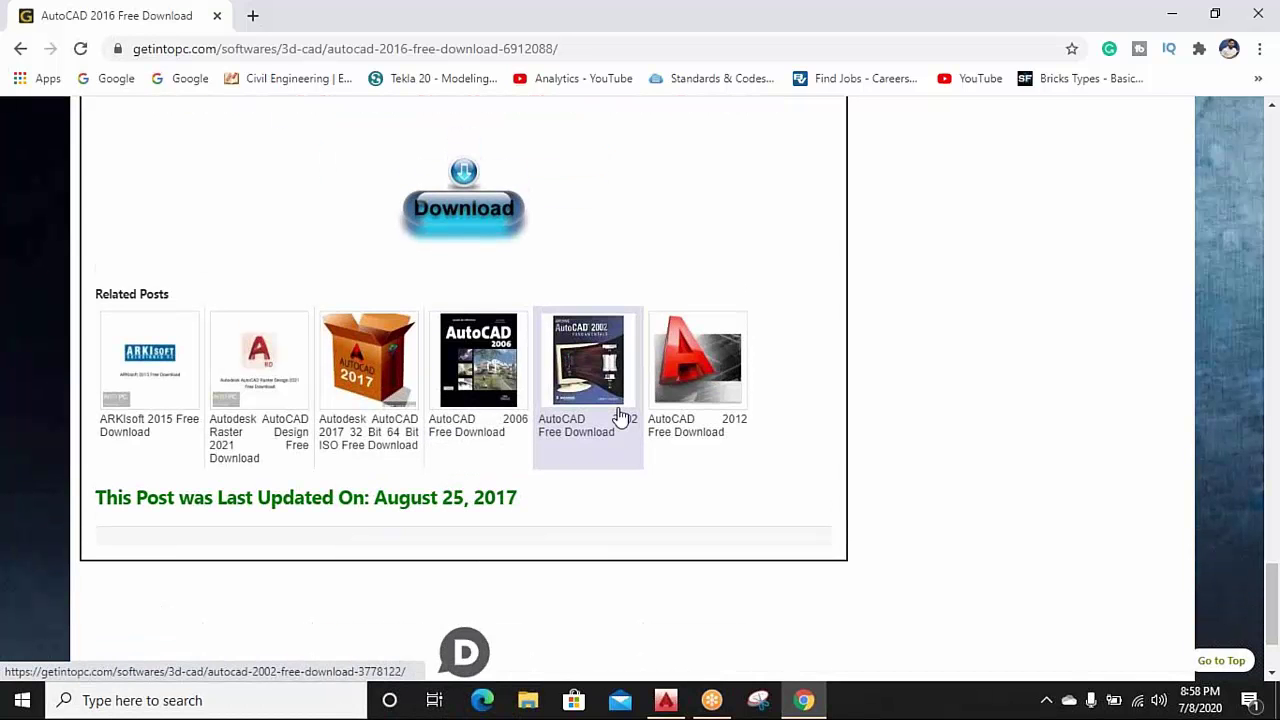
scroll(623, 417, "up", 7)
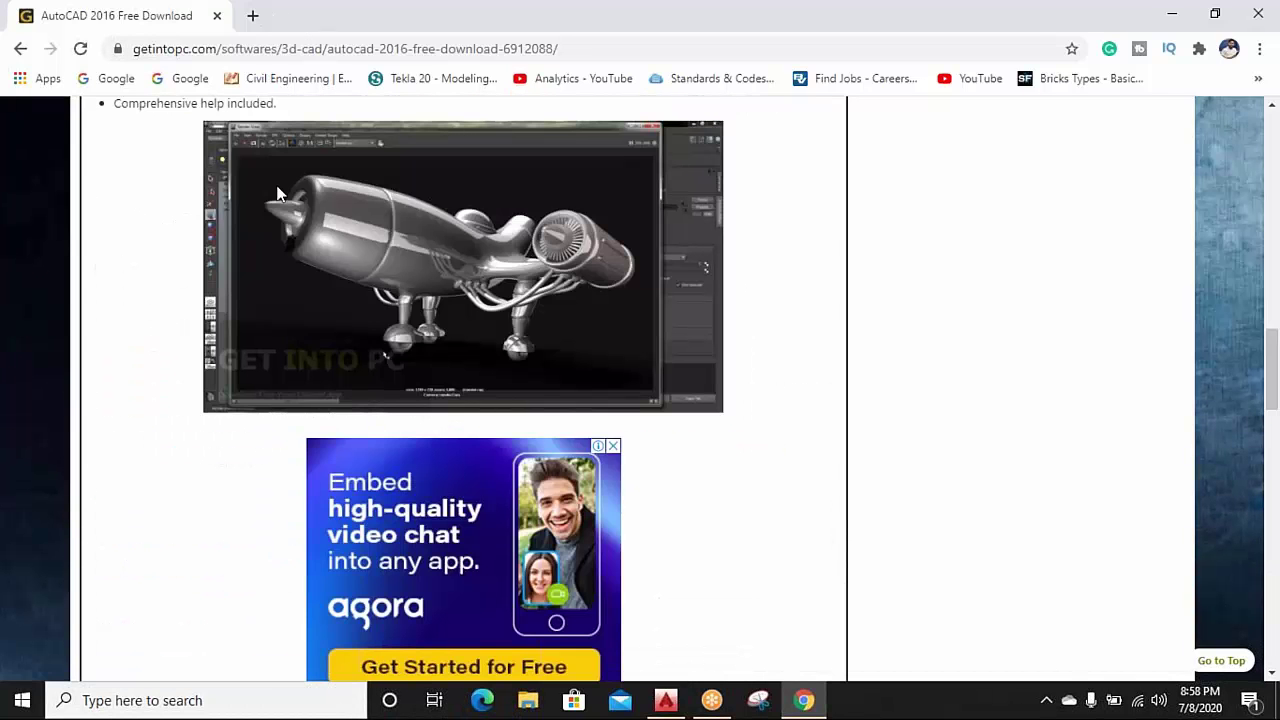
key("super+Down")
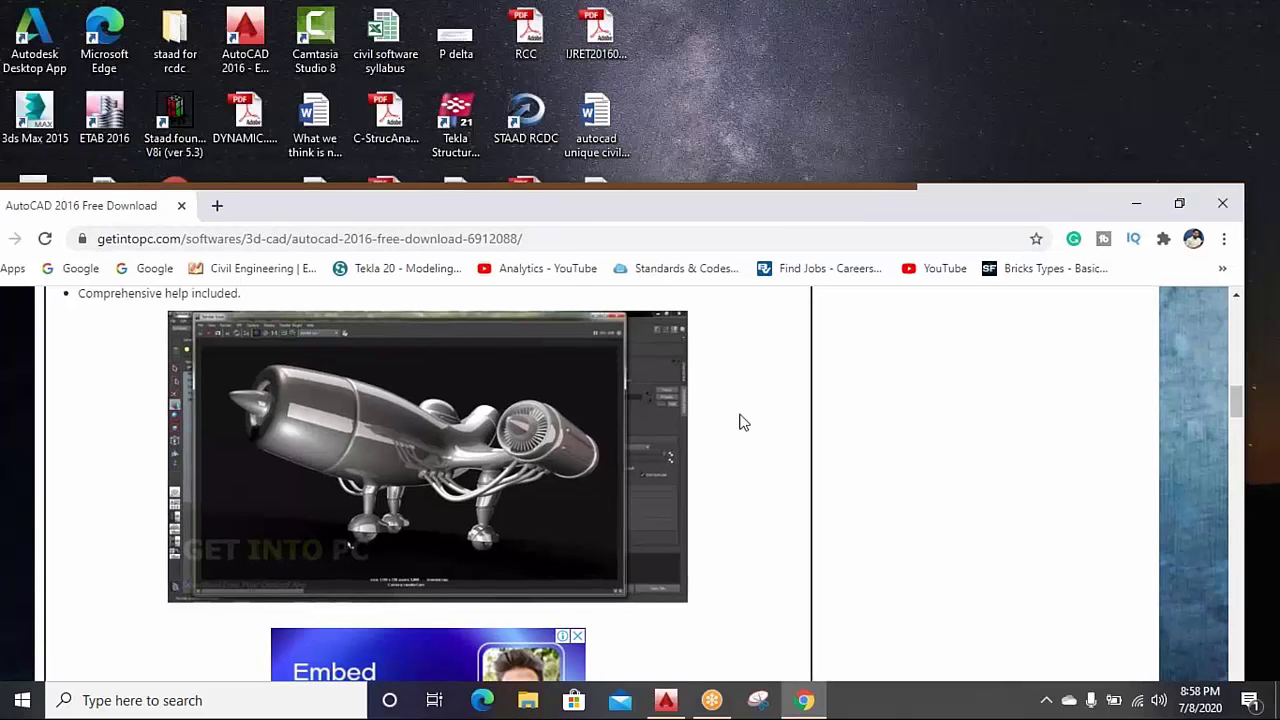
key("super+Down")
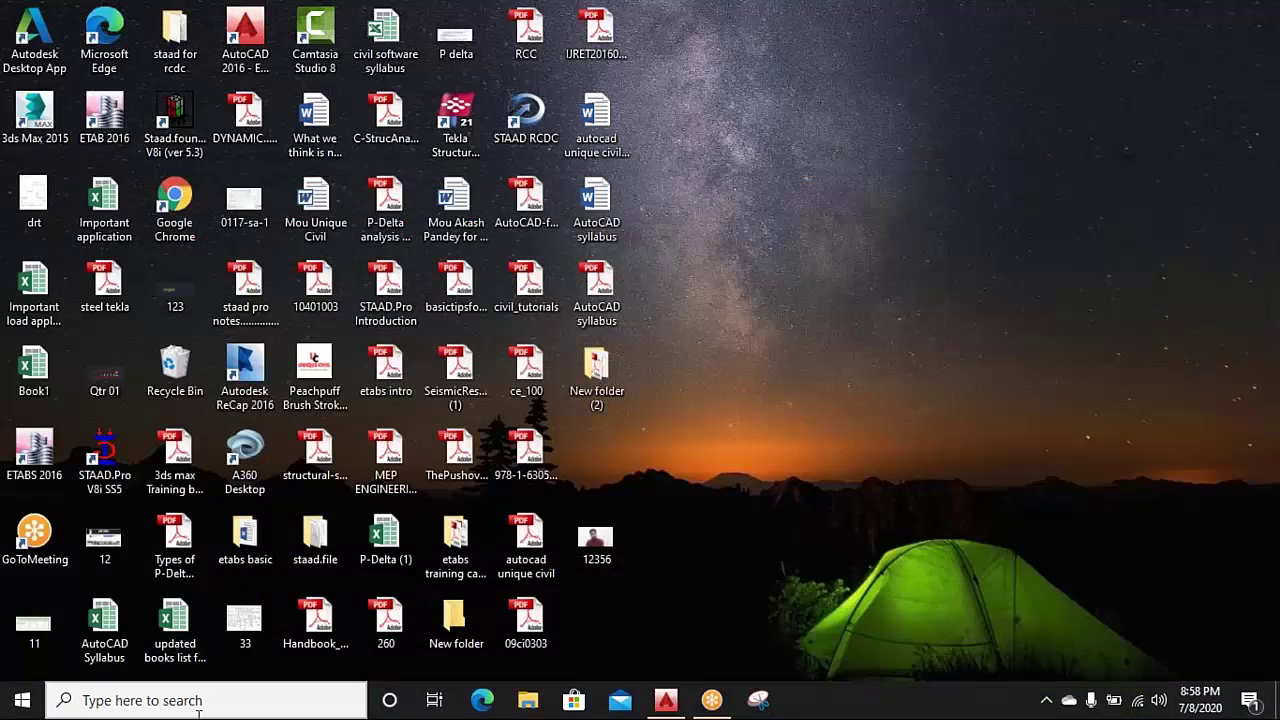
left_click(198, 705)
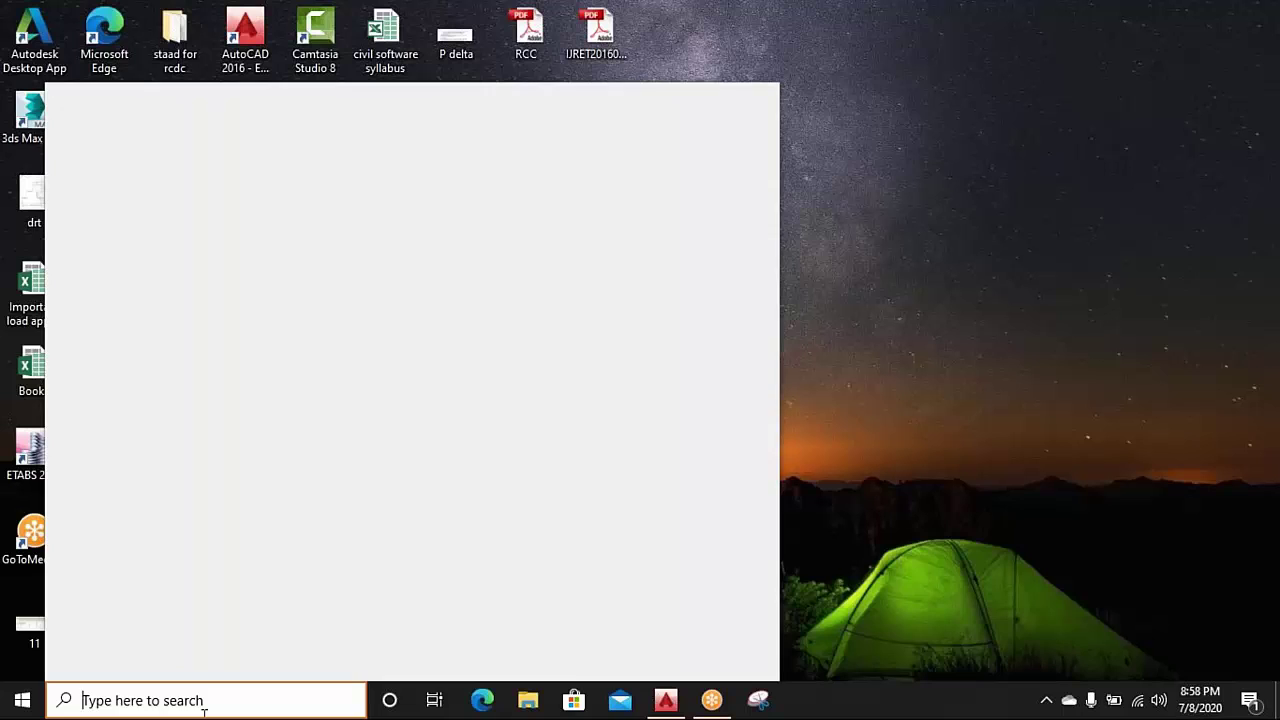
type("thi")
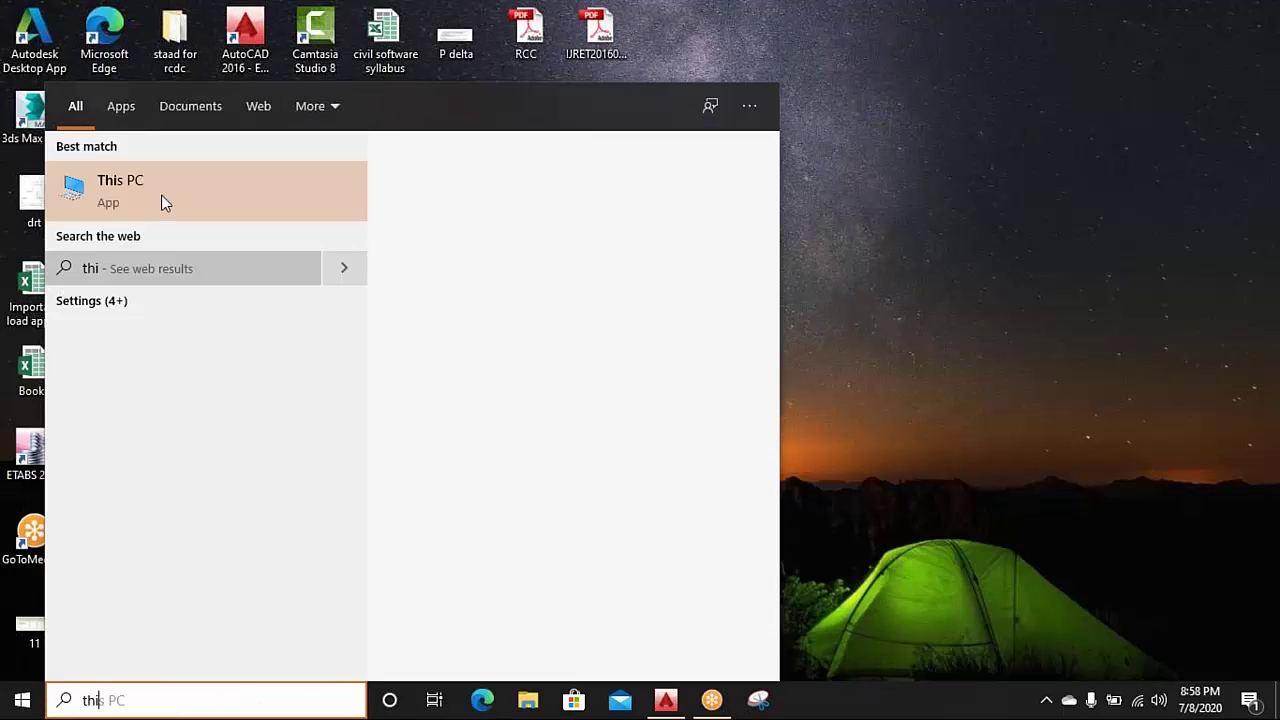
right_click(169, 193)
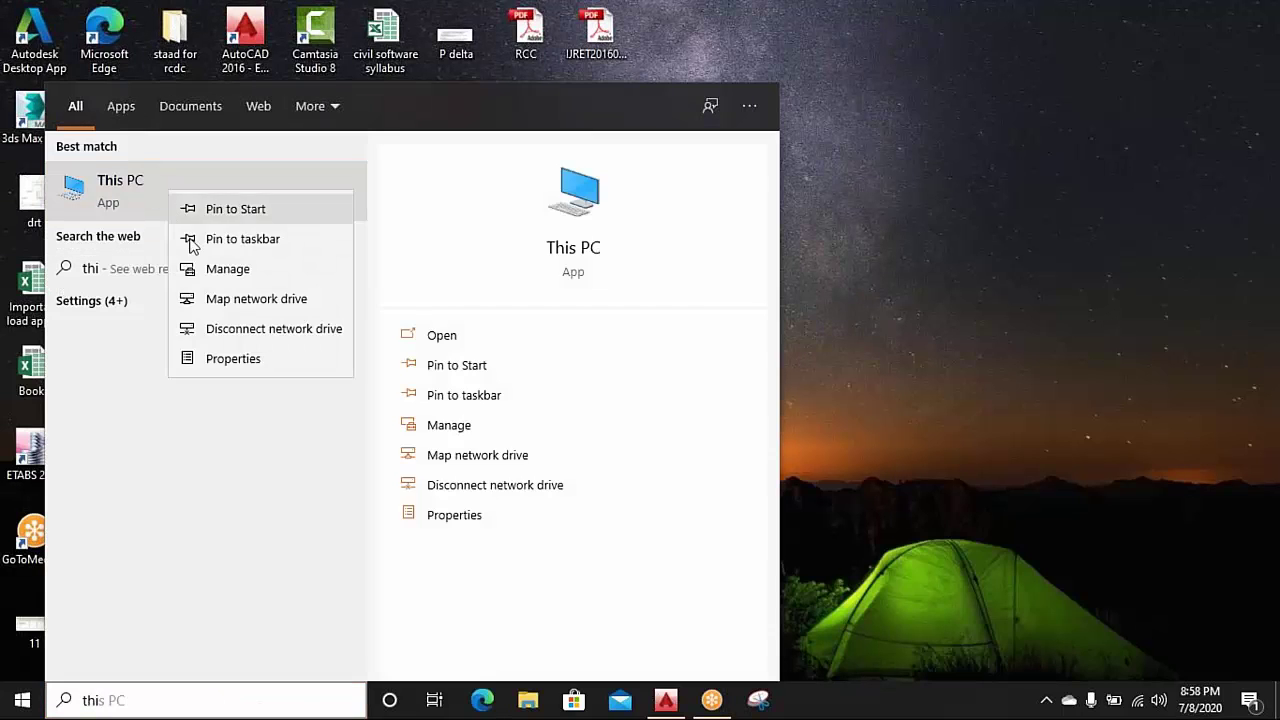
left_click(237, 359)
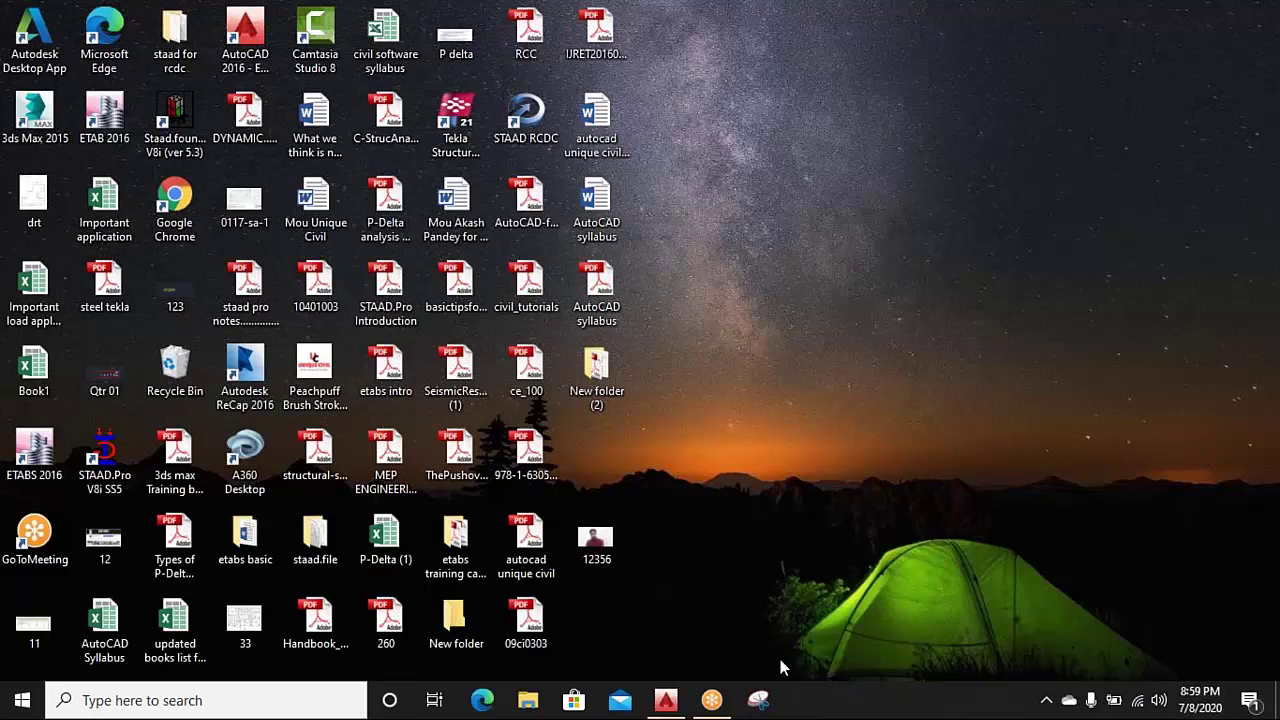
Restore AutoCAD from the taskbar and pan to empty drawing space
left_click(751, 613)
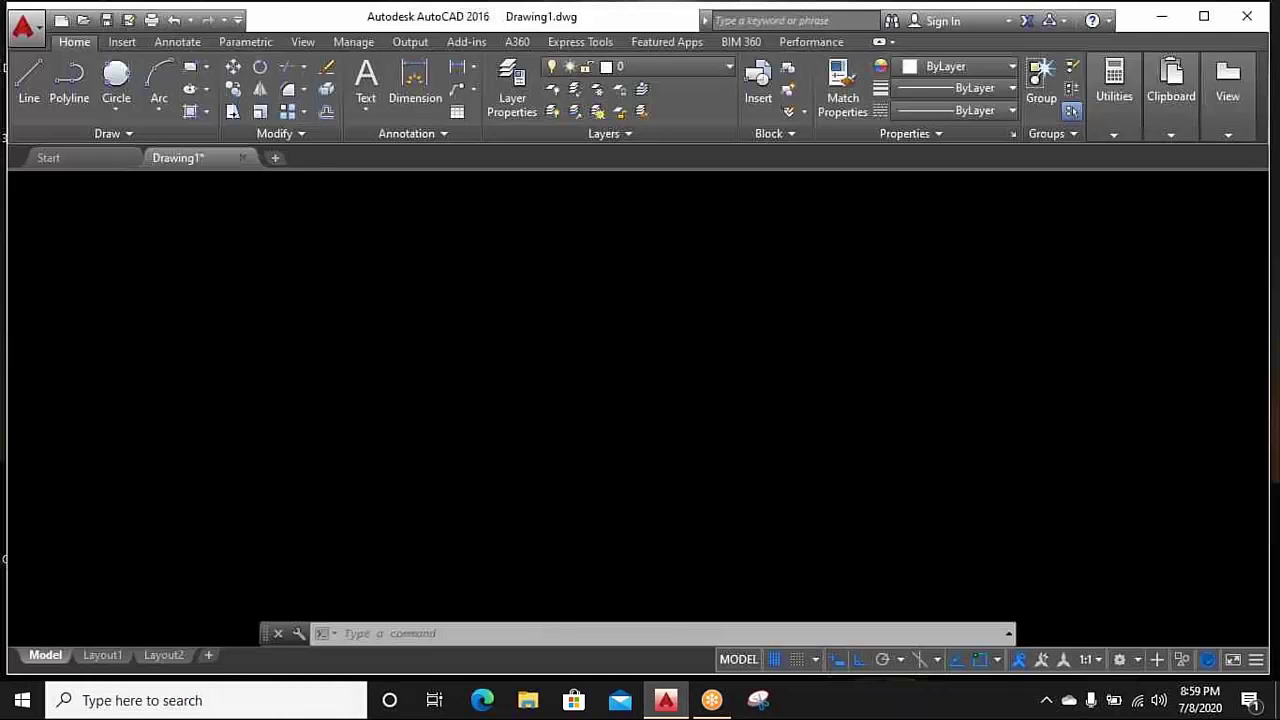
scroll(706, 414, "down", 2)
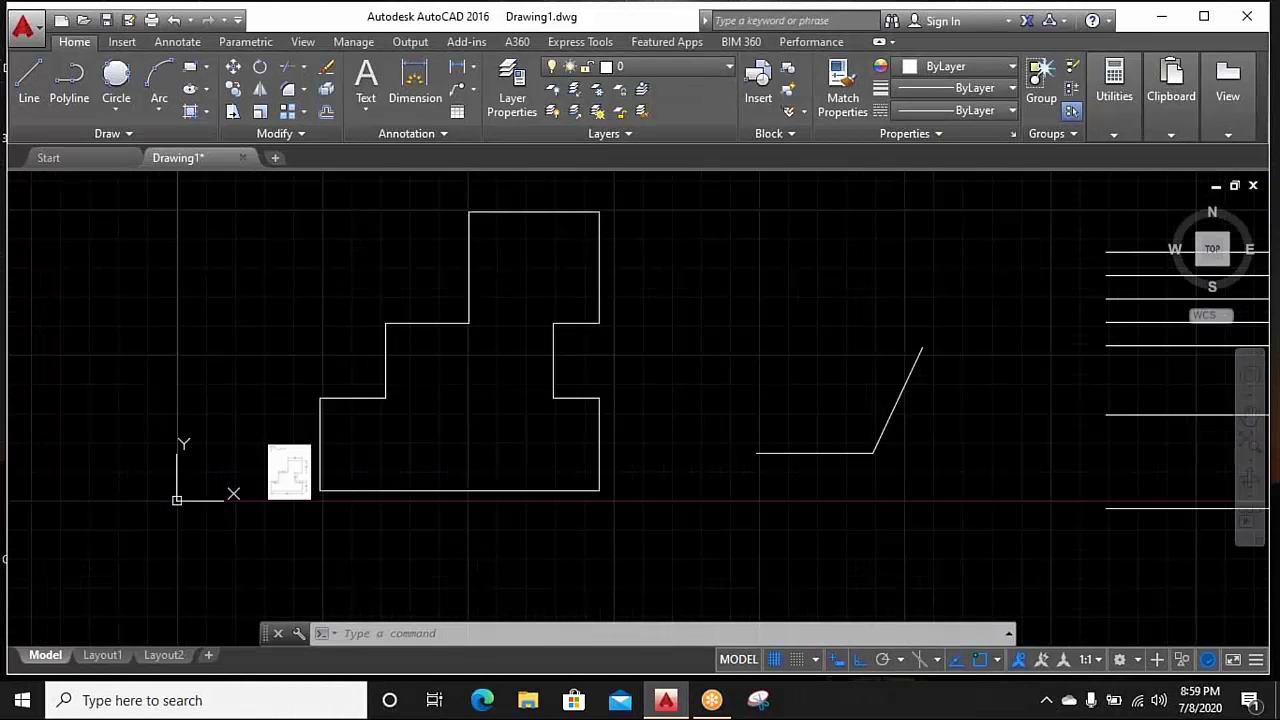
mouse_move(706, 414)
middle_mouse_down()
mouse_move(615, 474)
mouse_move(429, 499)
middle_mouse_up()
middle_click_drag(743, 480, 183, 340)
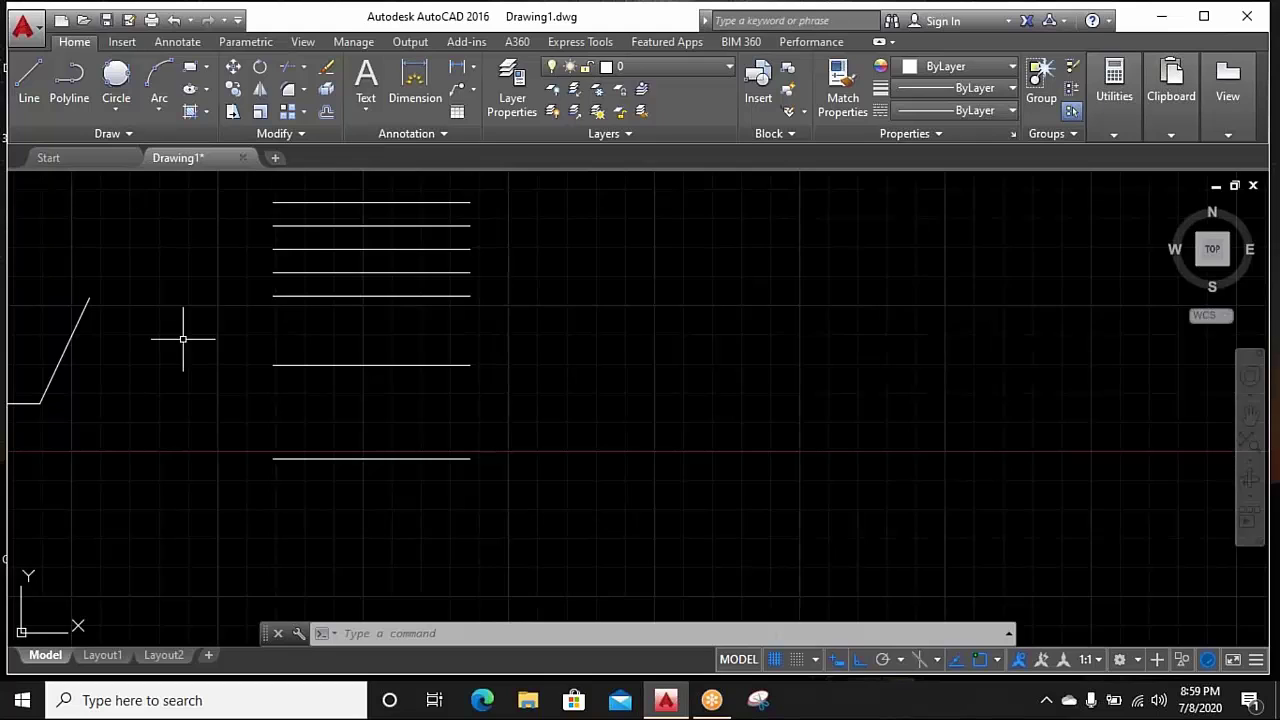
middle_click_drag(653, 378, 295, 384)
Hide the ribbon with RIBBONCLOSE, then bring it back with RIBBON
type("r")
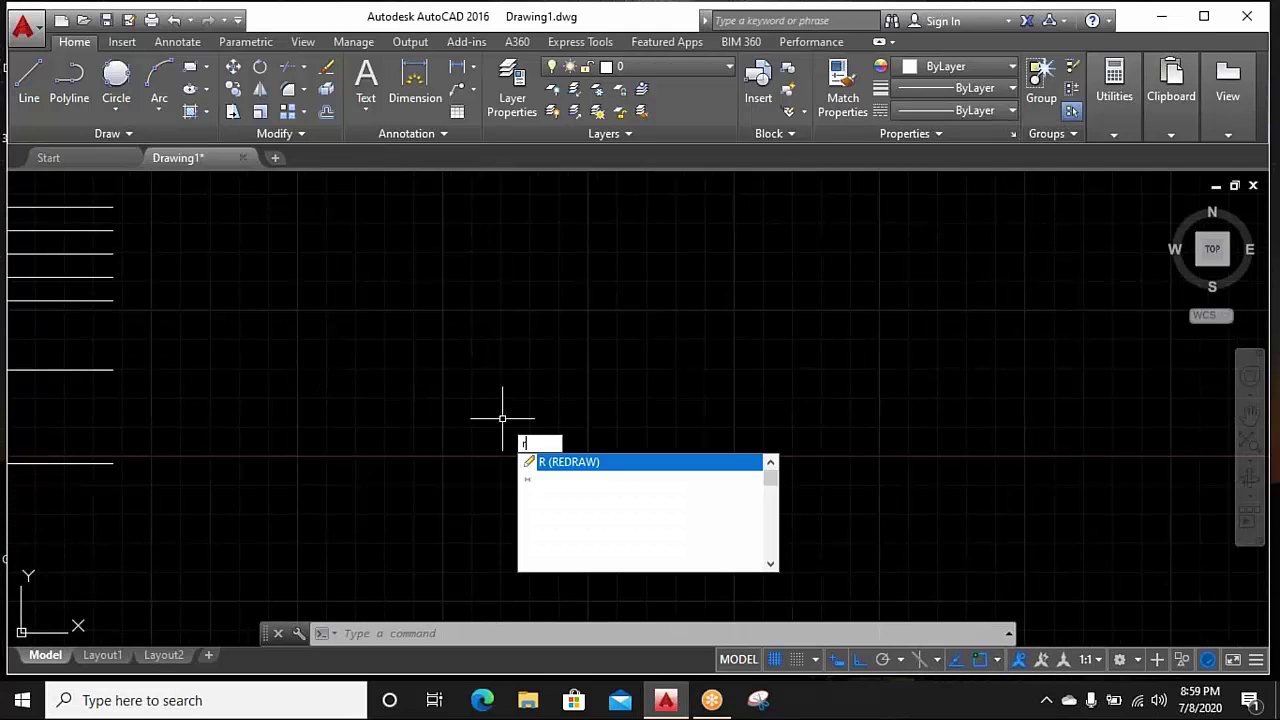
type("i")
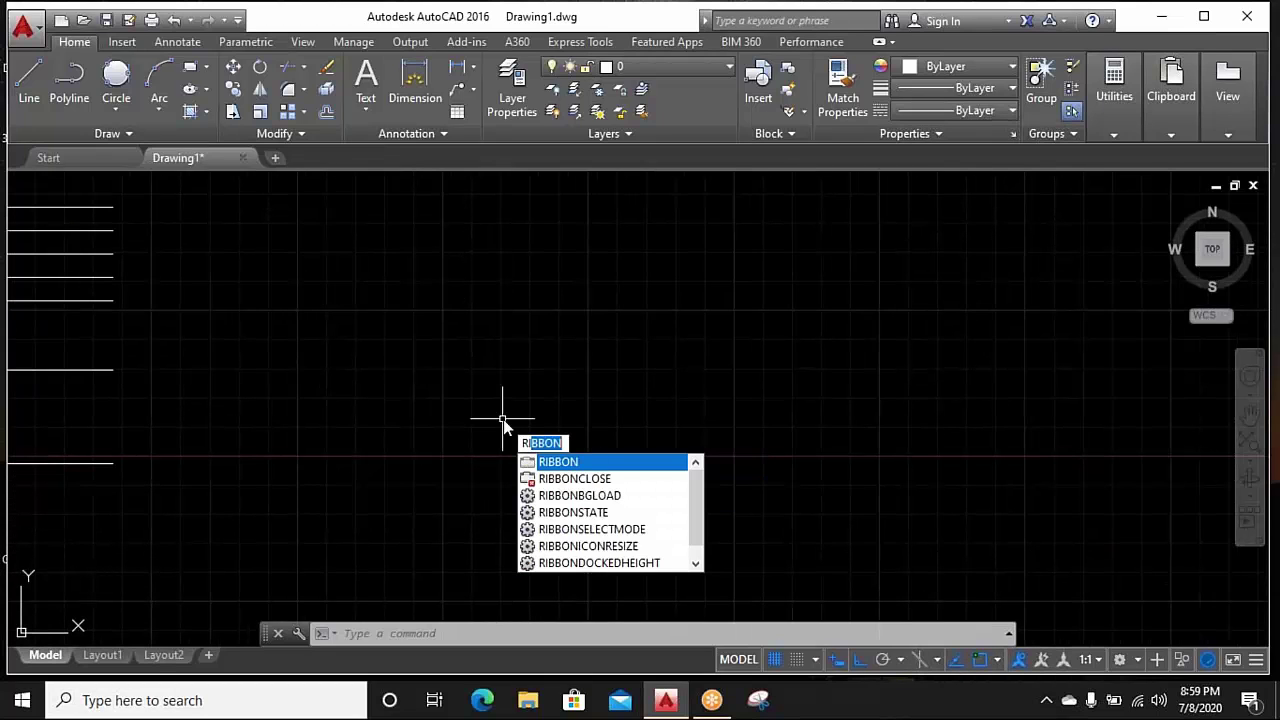
left_click(557, 486)
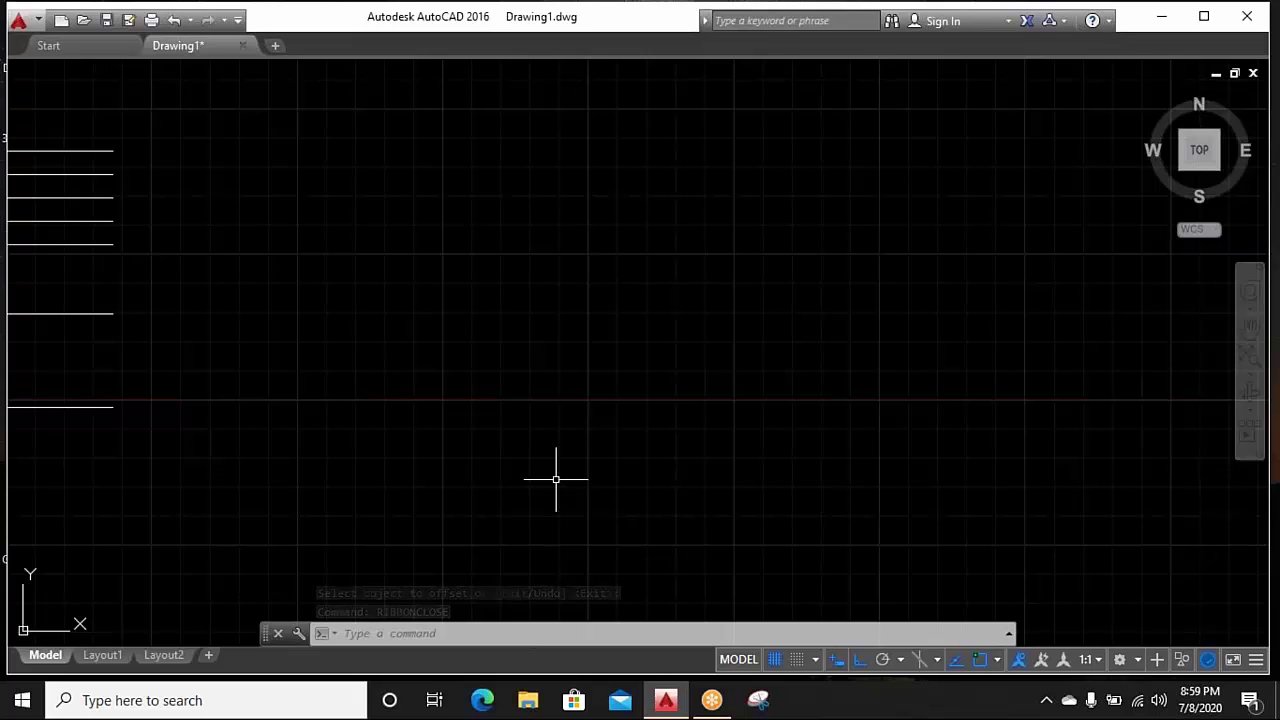
type("R")
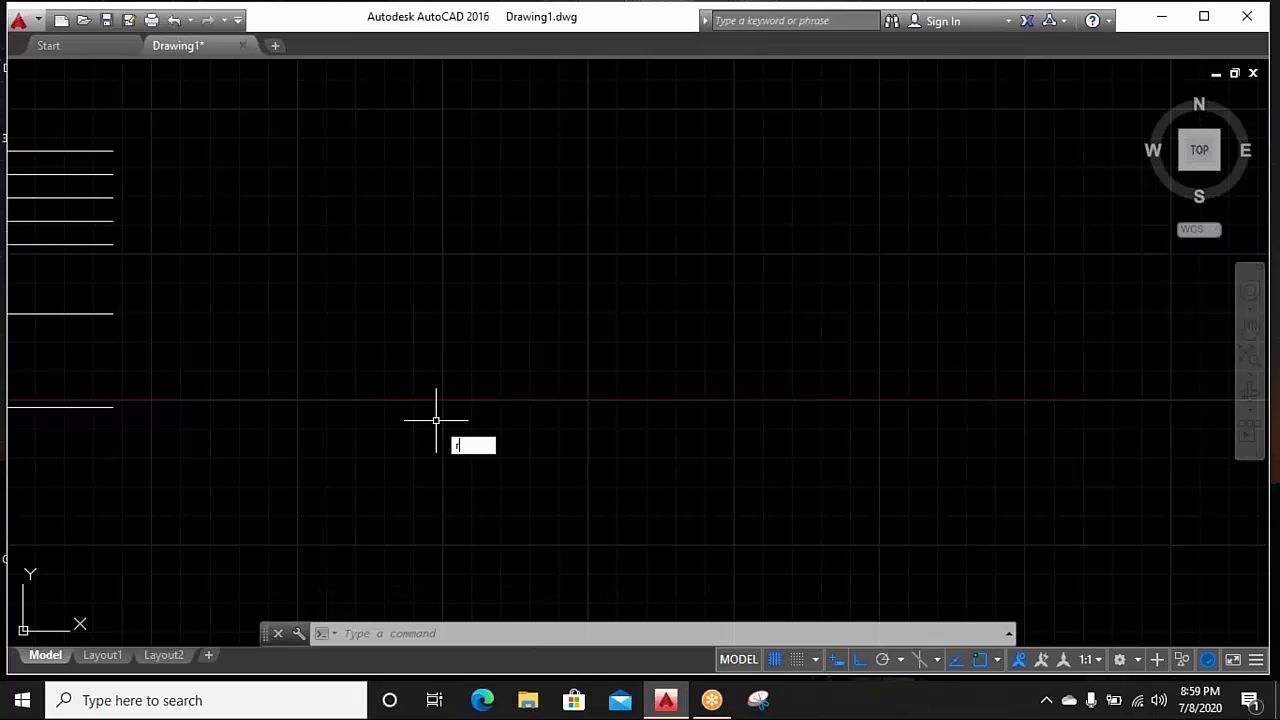
type("Ibb")
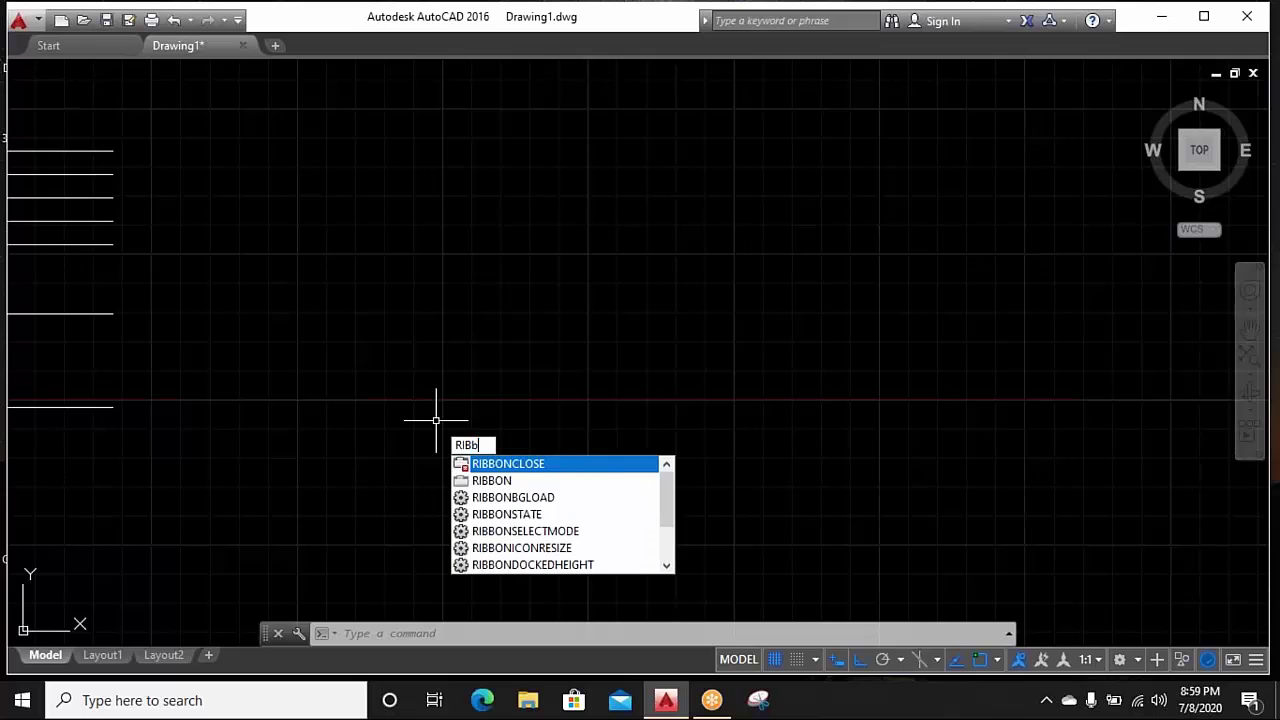
left_click(495, 482)
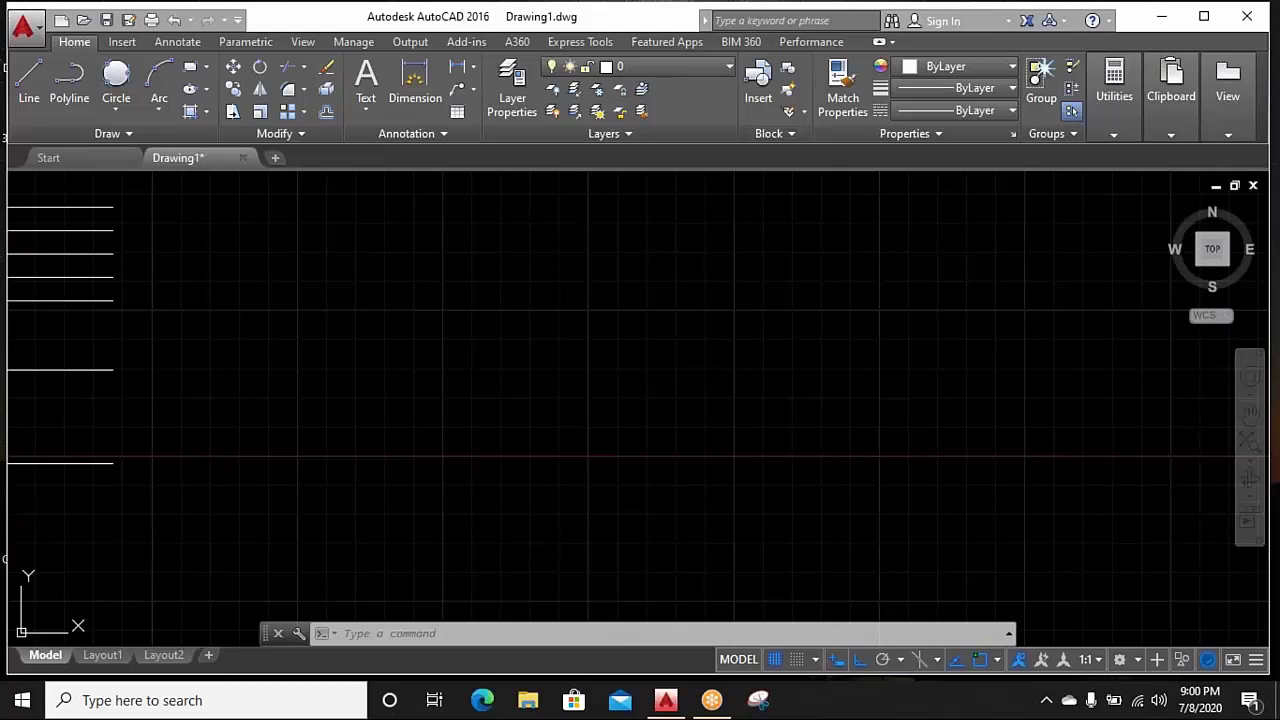
left_click(549, 470)
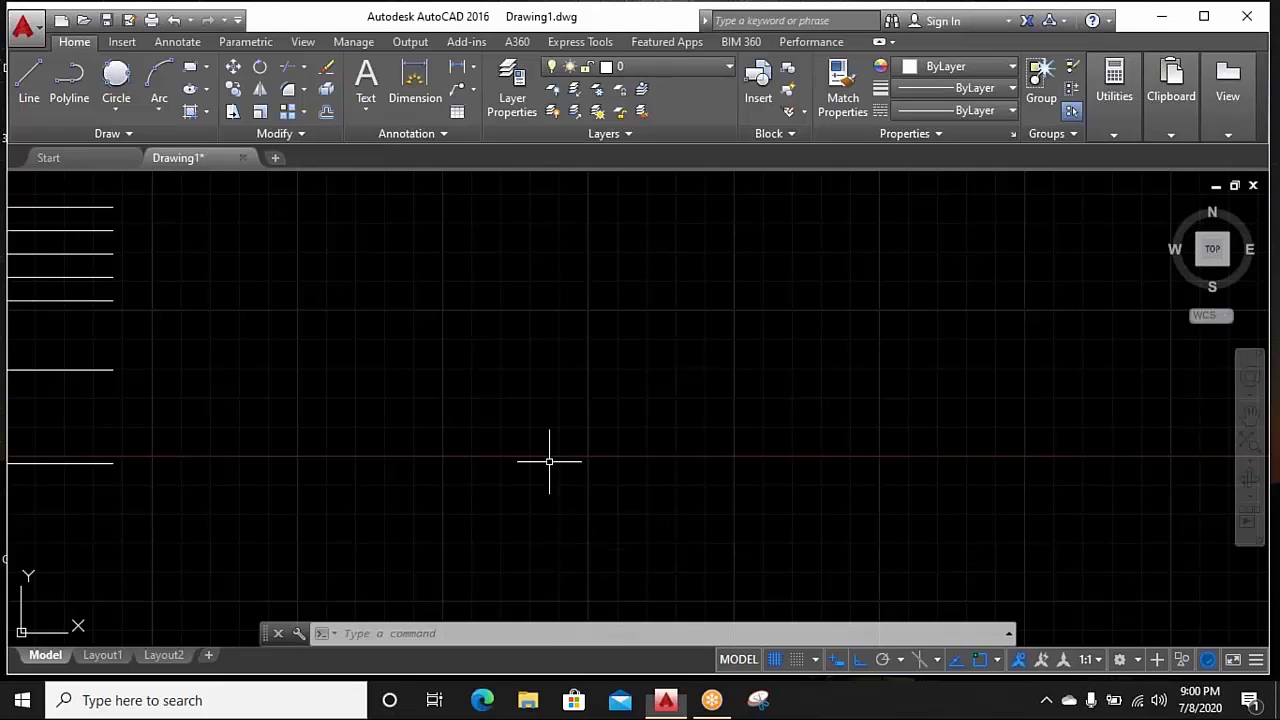
middle_click_drag(531, 473, 505, 487)
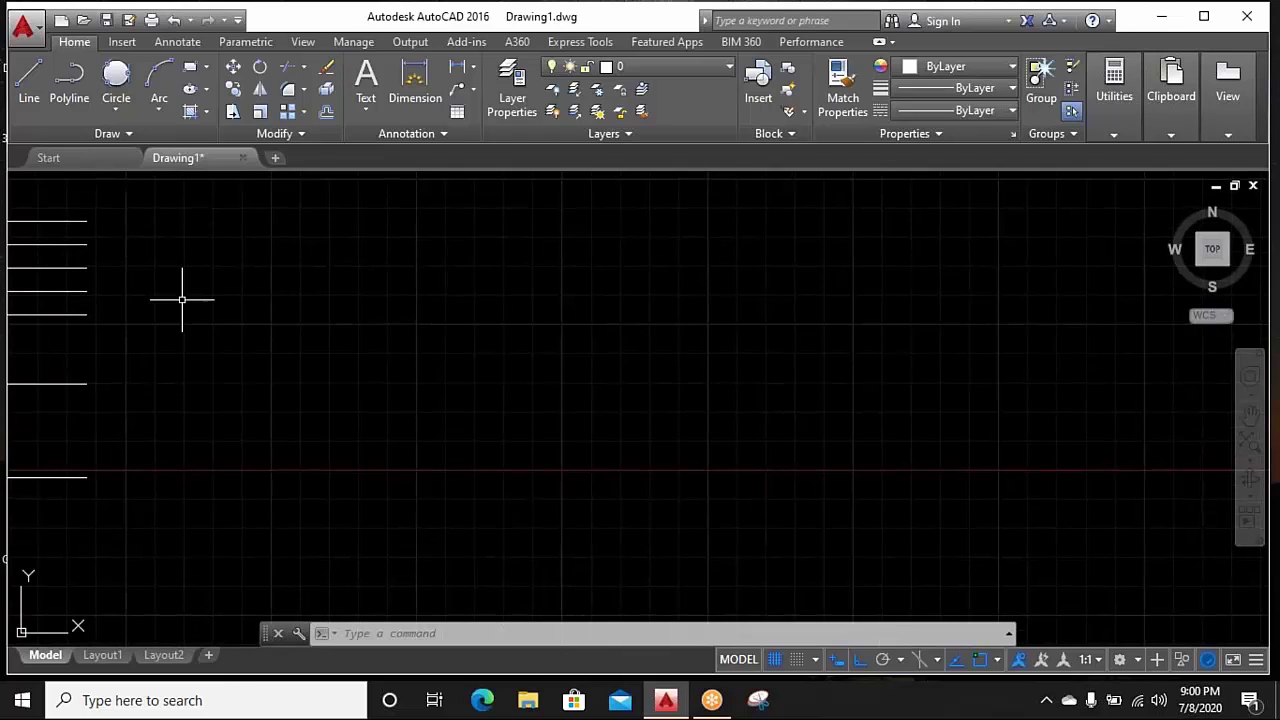
Draw two side-by-side center-radius circles
left_click(118, 108)
left_click(134, 151)
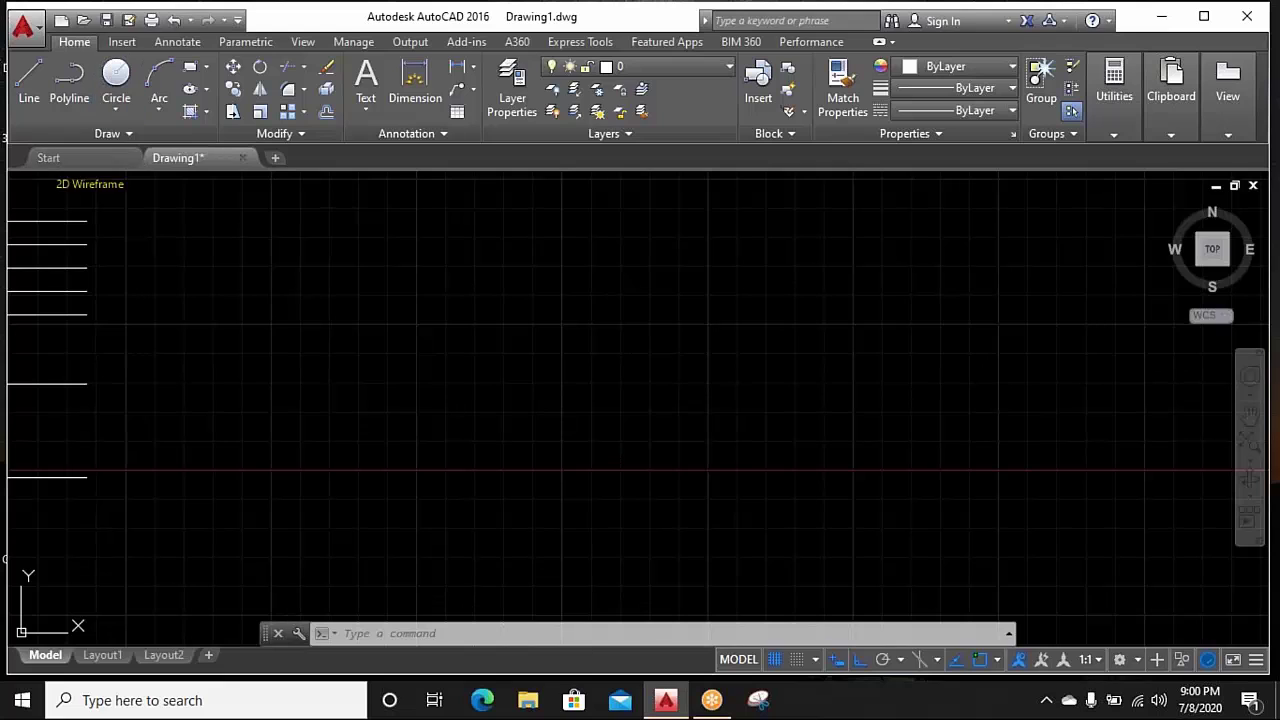
left_click(349, 469)
left_click(376, 421)
right_click(435, 370)
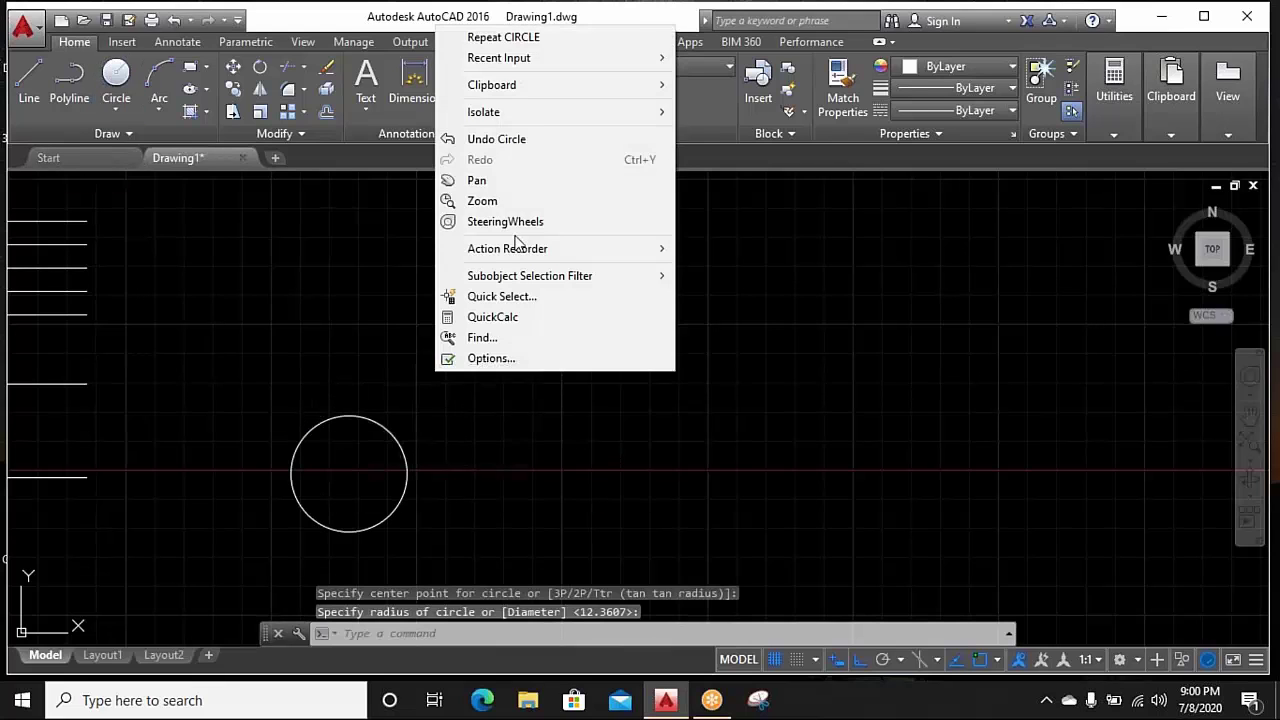
left_click(520, 44)
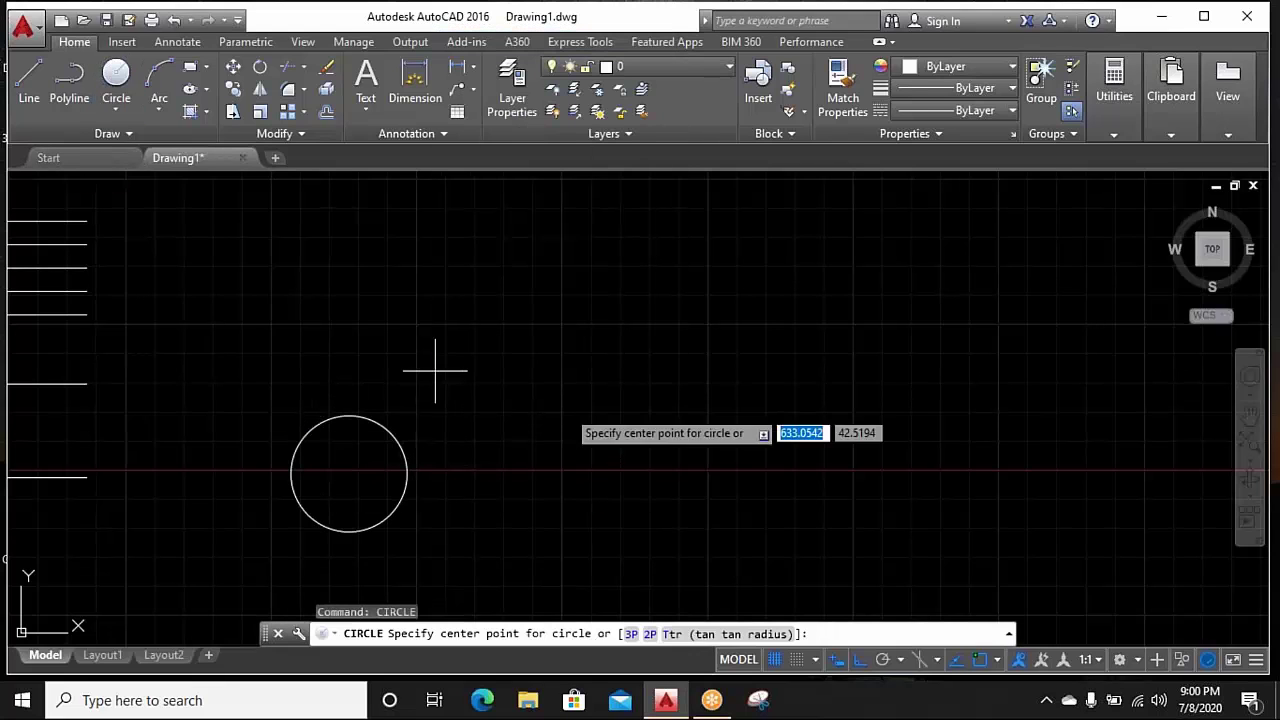
left_click(548, 488)
left_click(545, 420)
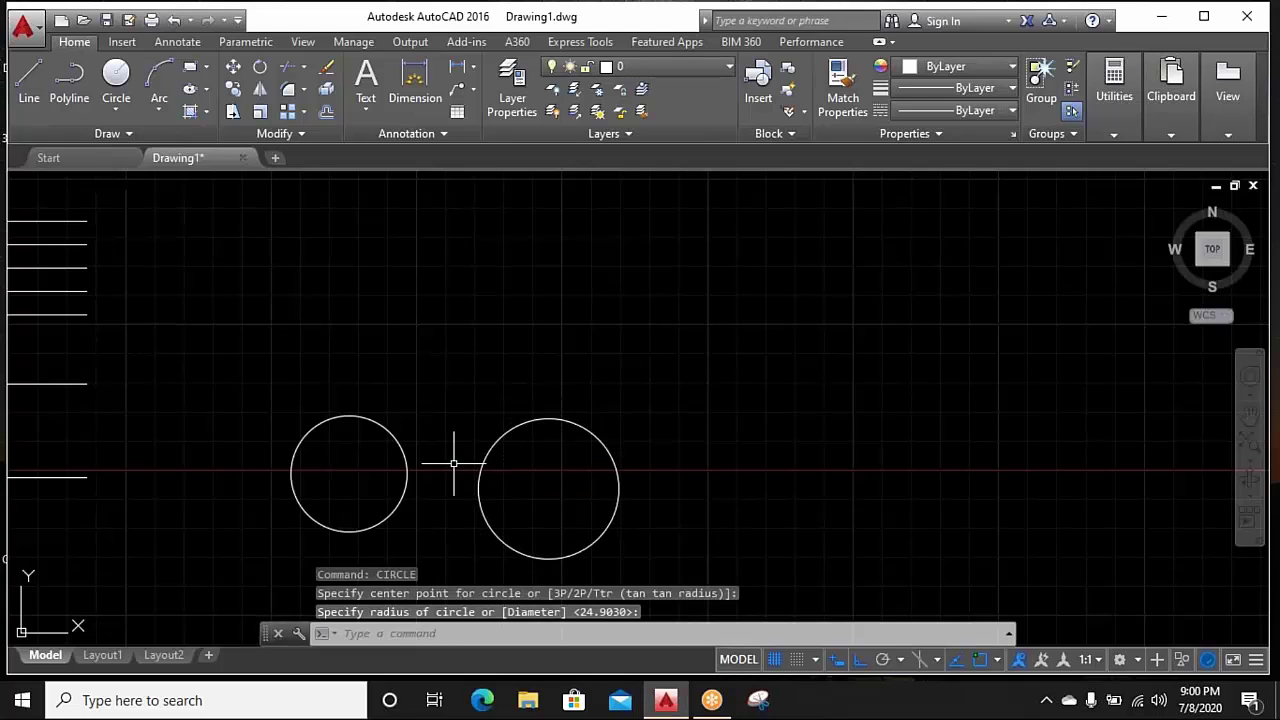
middle_click_drag(459, 464, 496, 460)
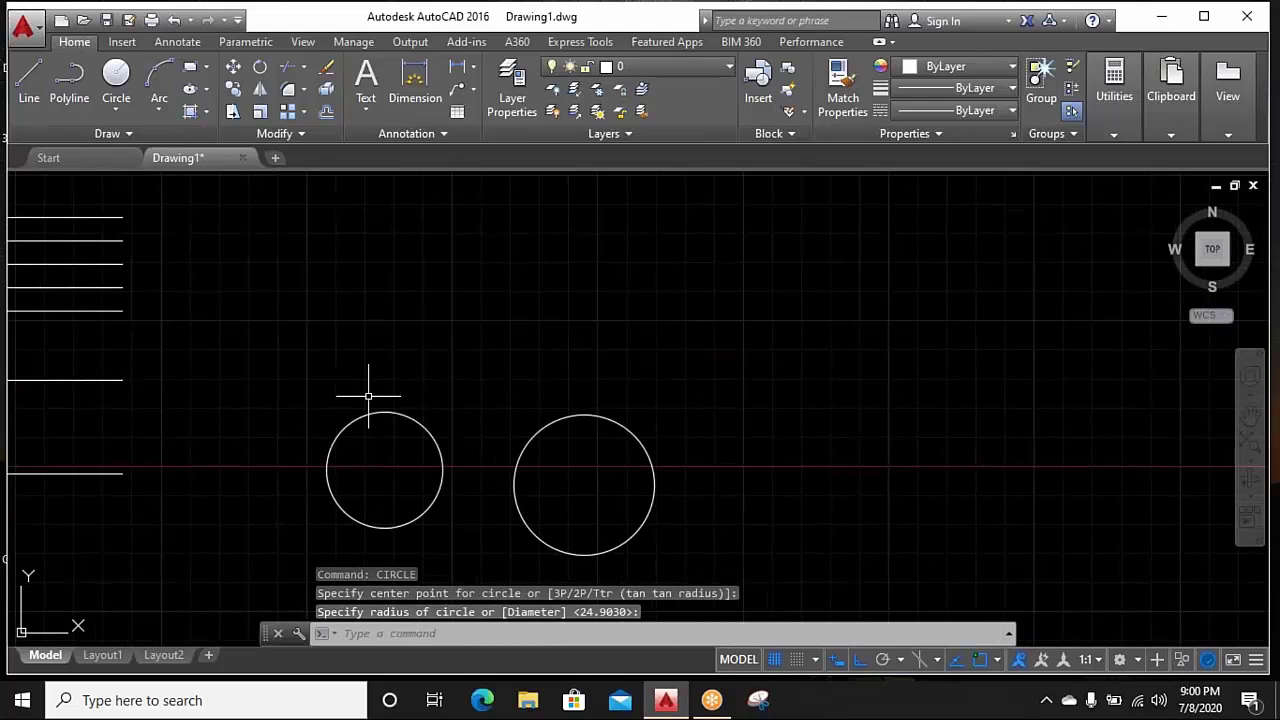
Draw a radius-30 Tan, Tan, Radius circle touching both circles
left_click(112, 108)
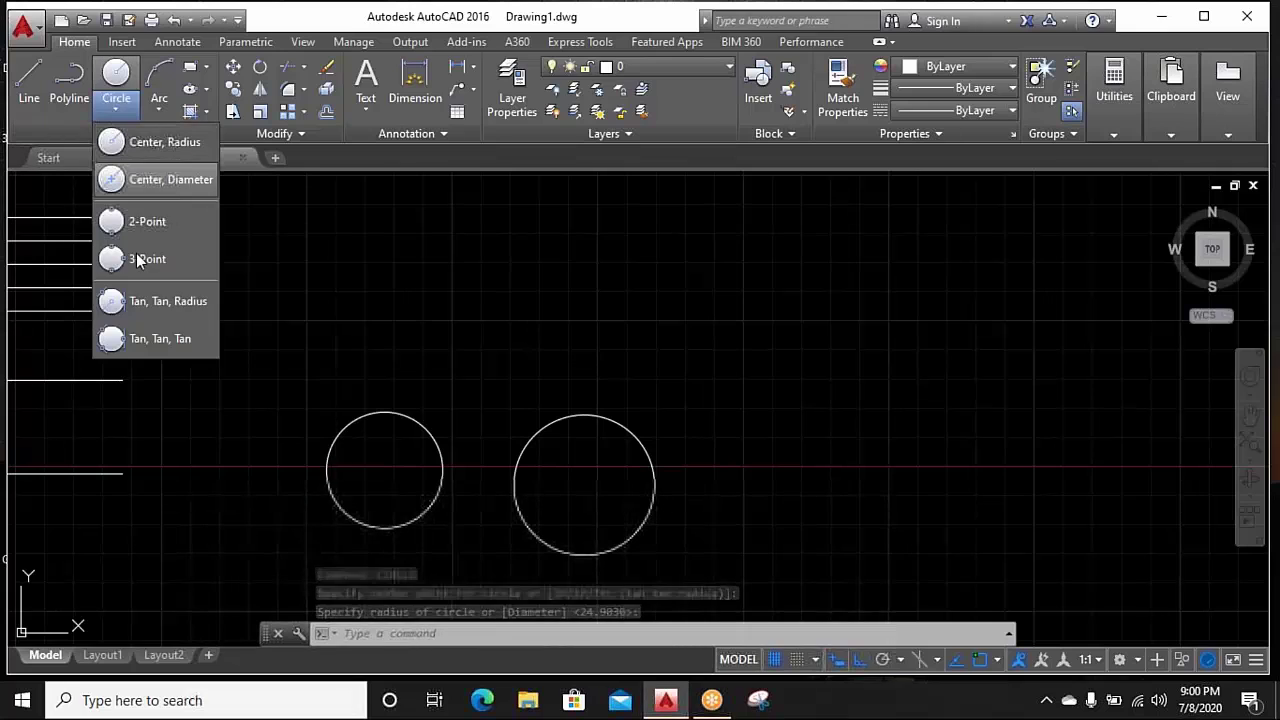
left_click(148, 305)
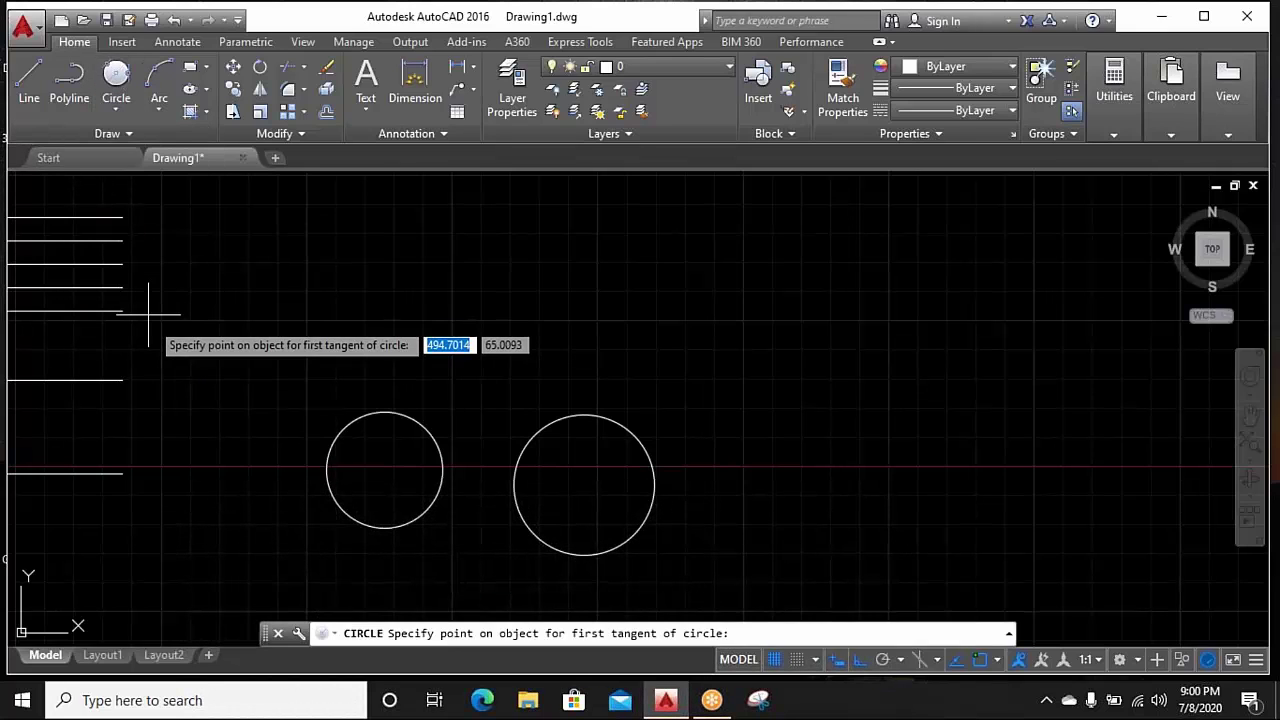
left_click(443, 436)
left_click(528, 440)
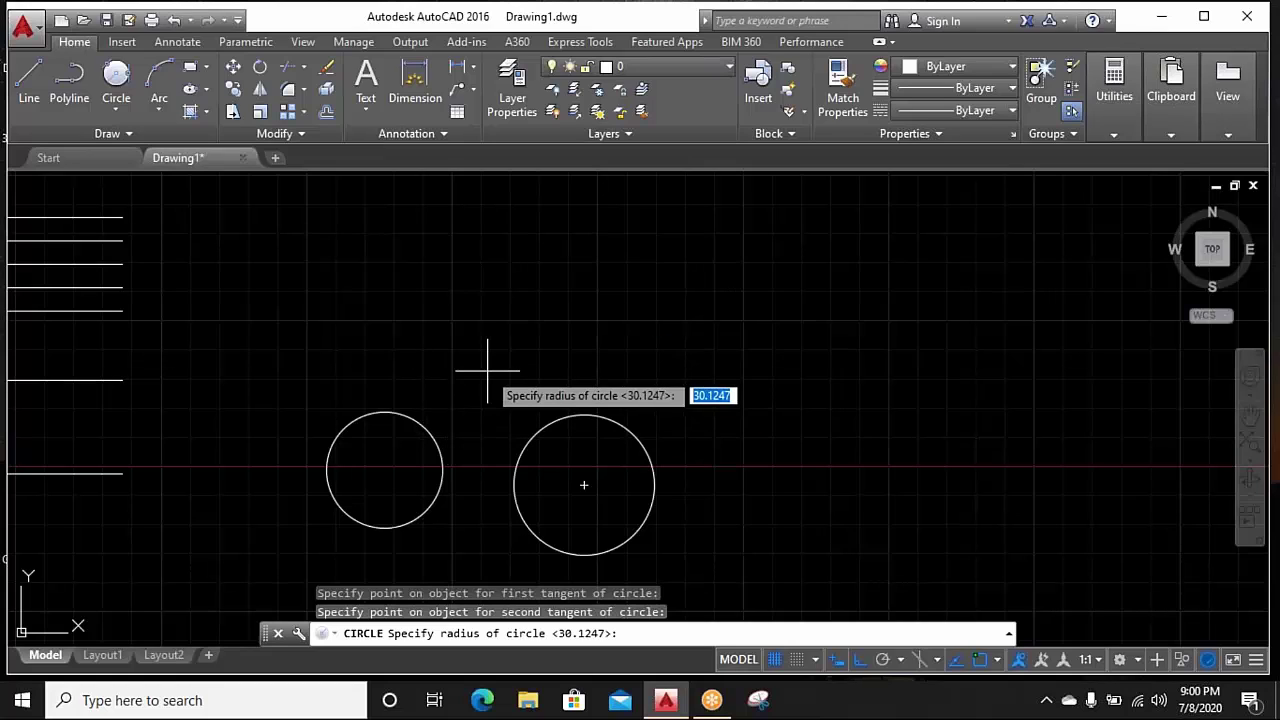
type("30")
key("Return")
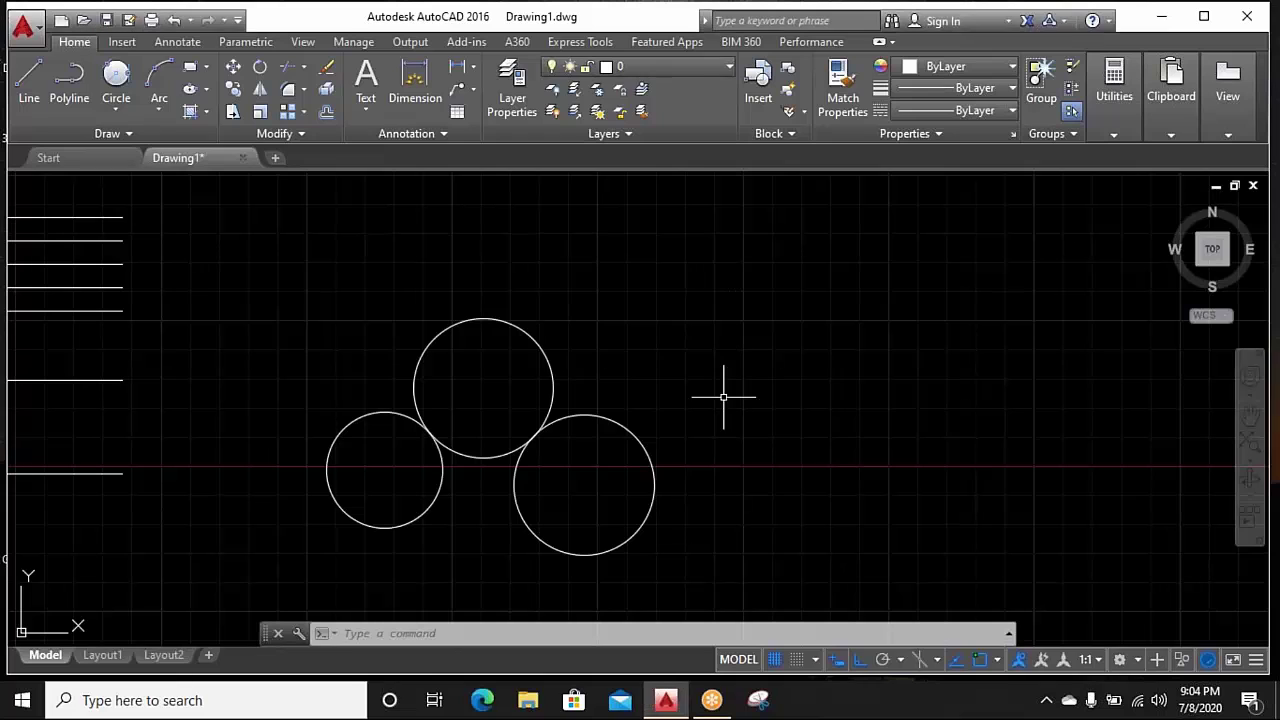
Draw a rectangle from four separate LINE segments in empty space
middle_click_drag(725, 397, 201, 399)
left_click(29, 82)
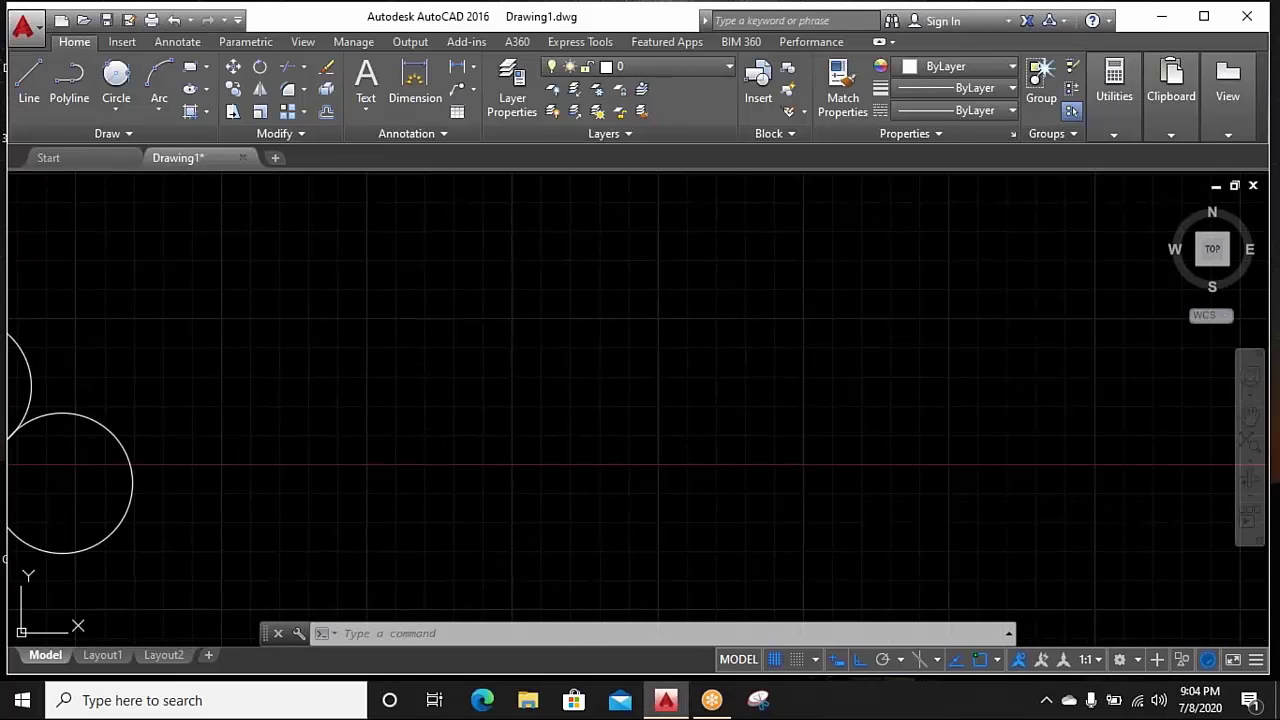
left_click(342, 457)
left_click(605, 457)
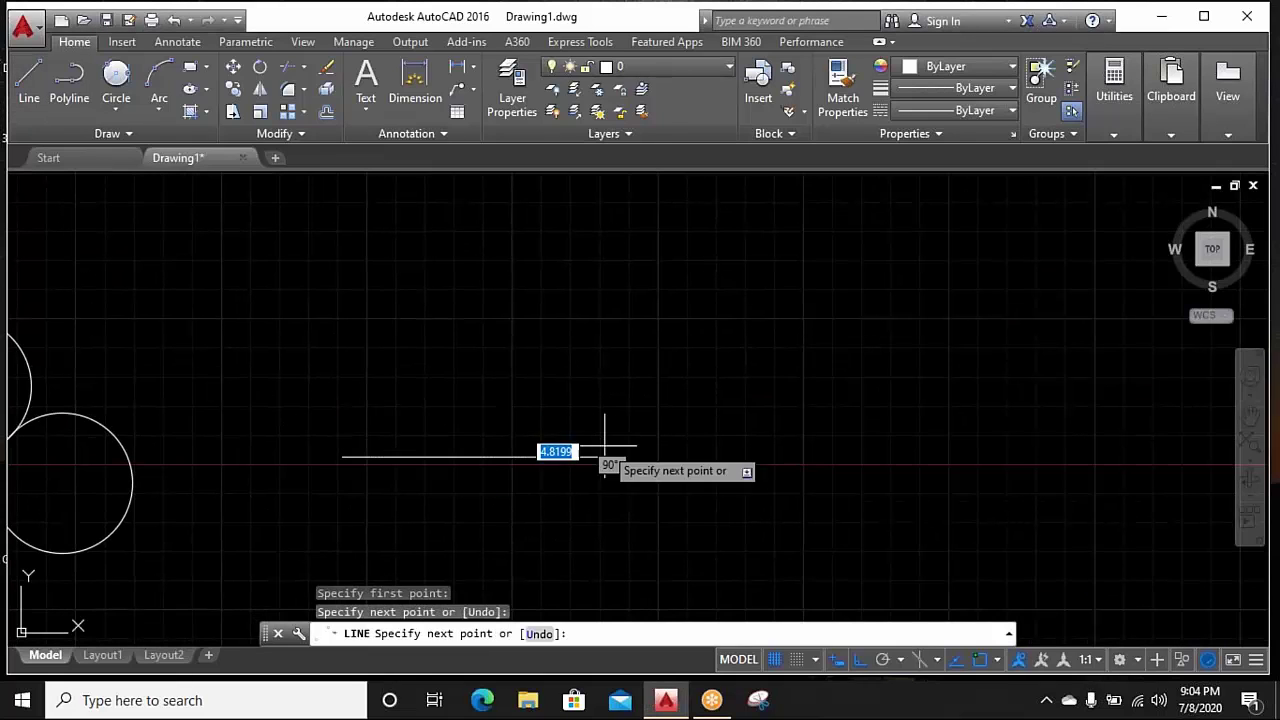
left_click(615, 253)
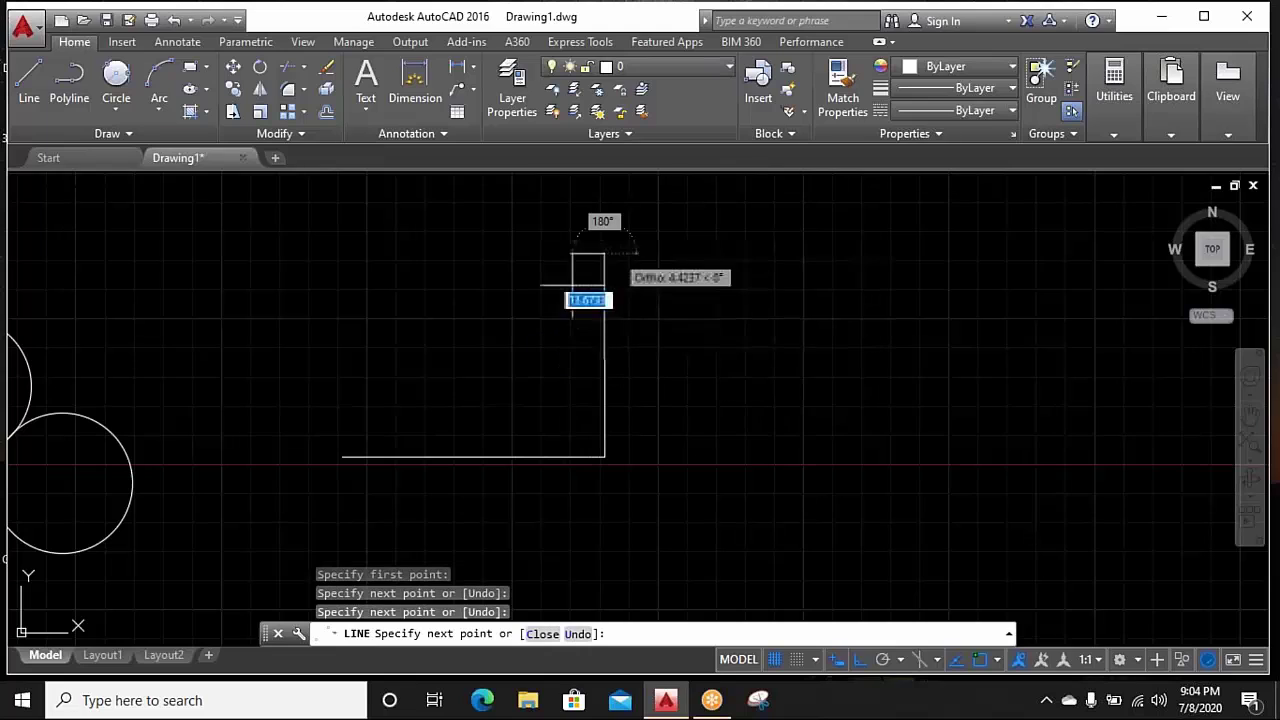
left_click(343, 320)
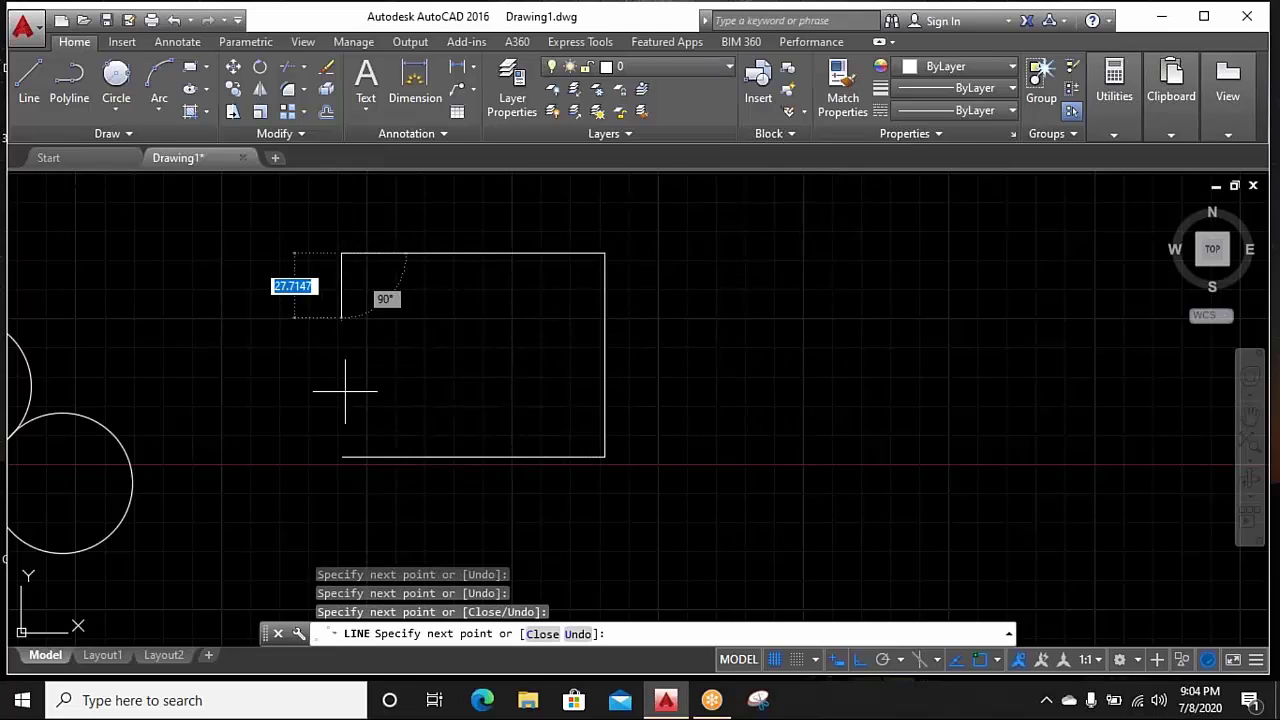
left_click(342, 457)
right_click(295, 326)
left_click(318, 338)
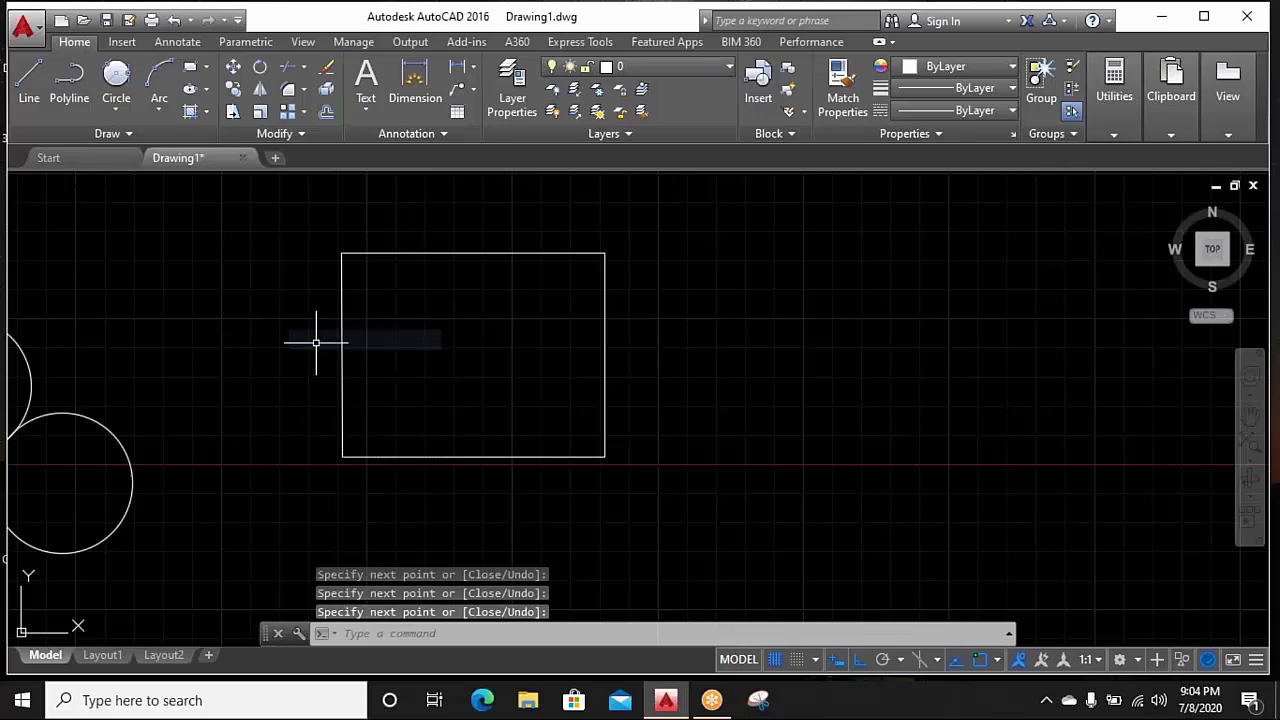
Crossing-select the four lines, JOIN them, and reselect to confirm one polyline
left_click(680, 215)
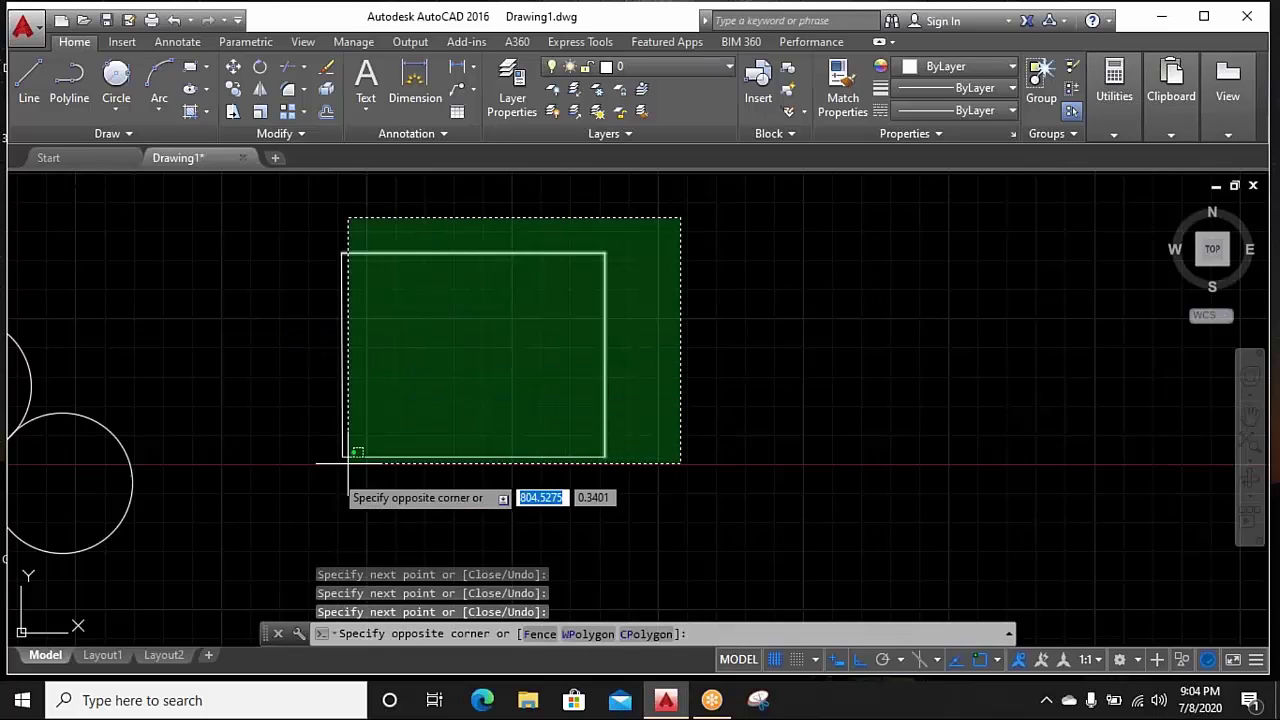
left_click(302, 496)
type("j")
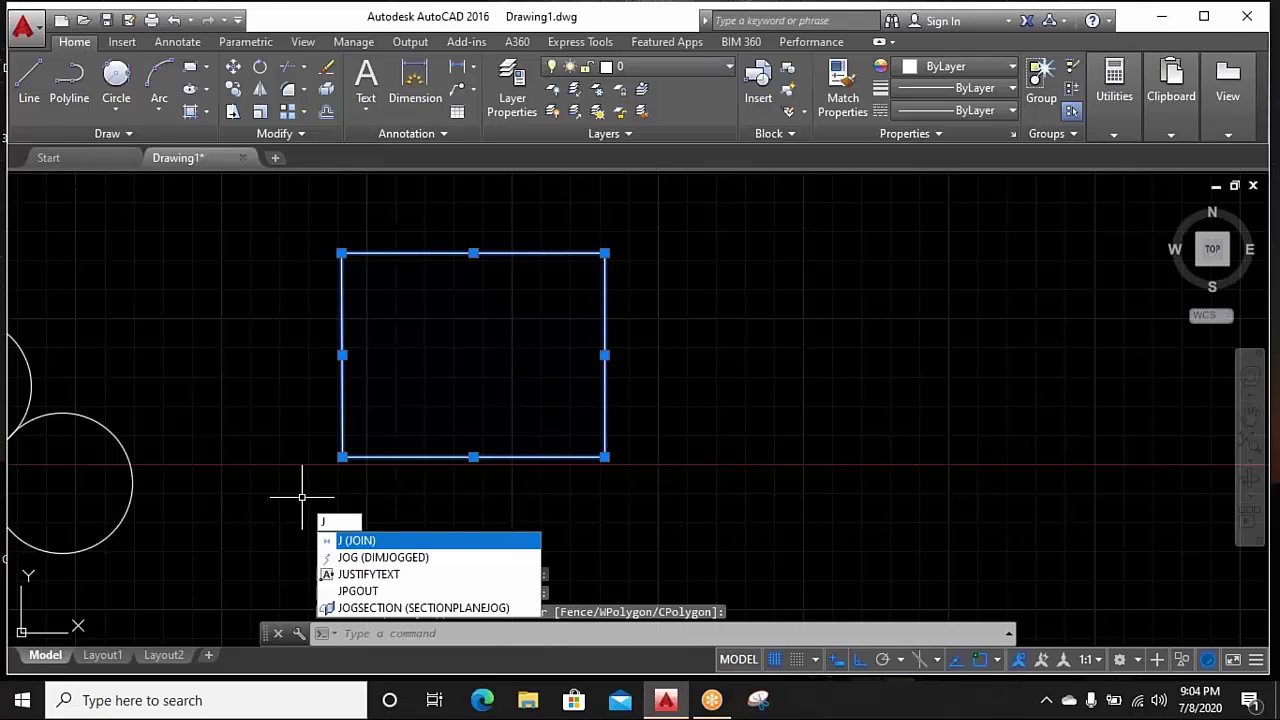
key("Return")
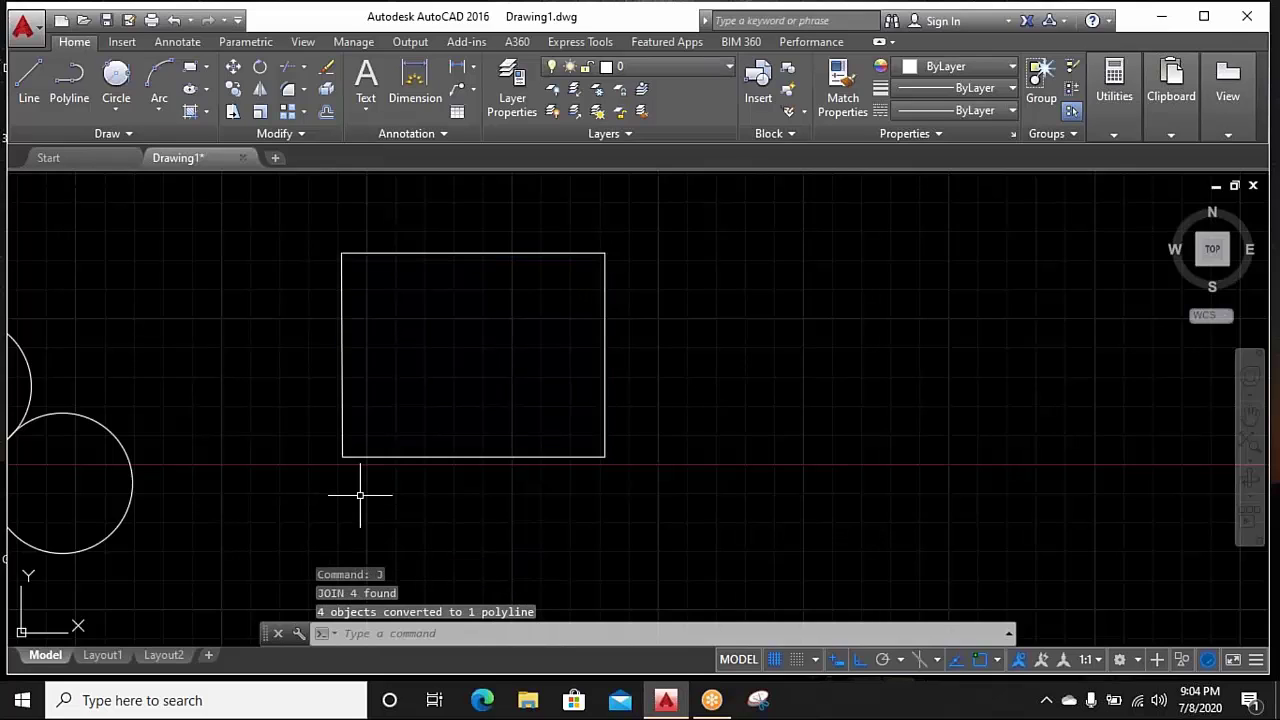
left_click(668, 316)
left_click(588, 397)
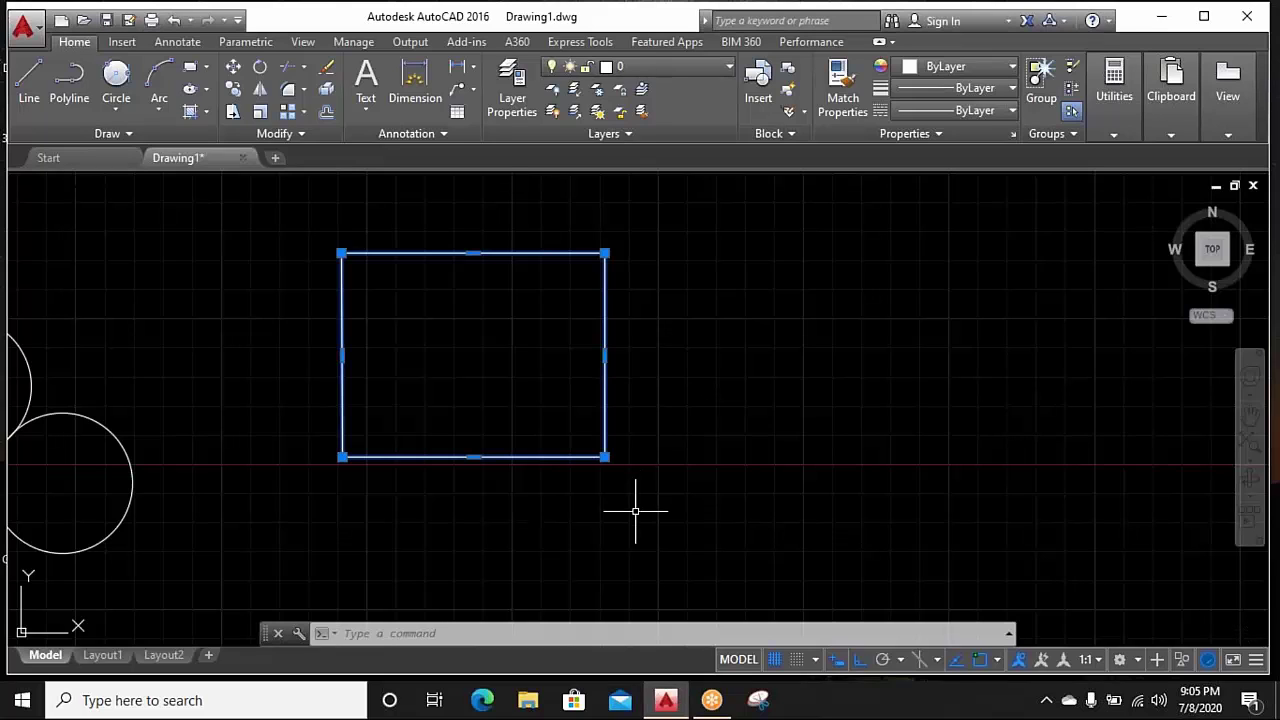
Nudge the view and enter X for EXPLODE on the selected rectangle
middle_click_drag(634, 512, 511, 526)
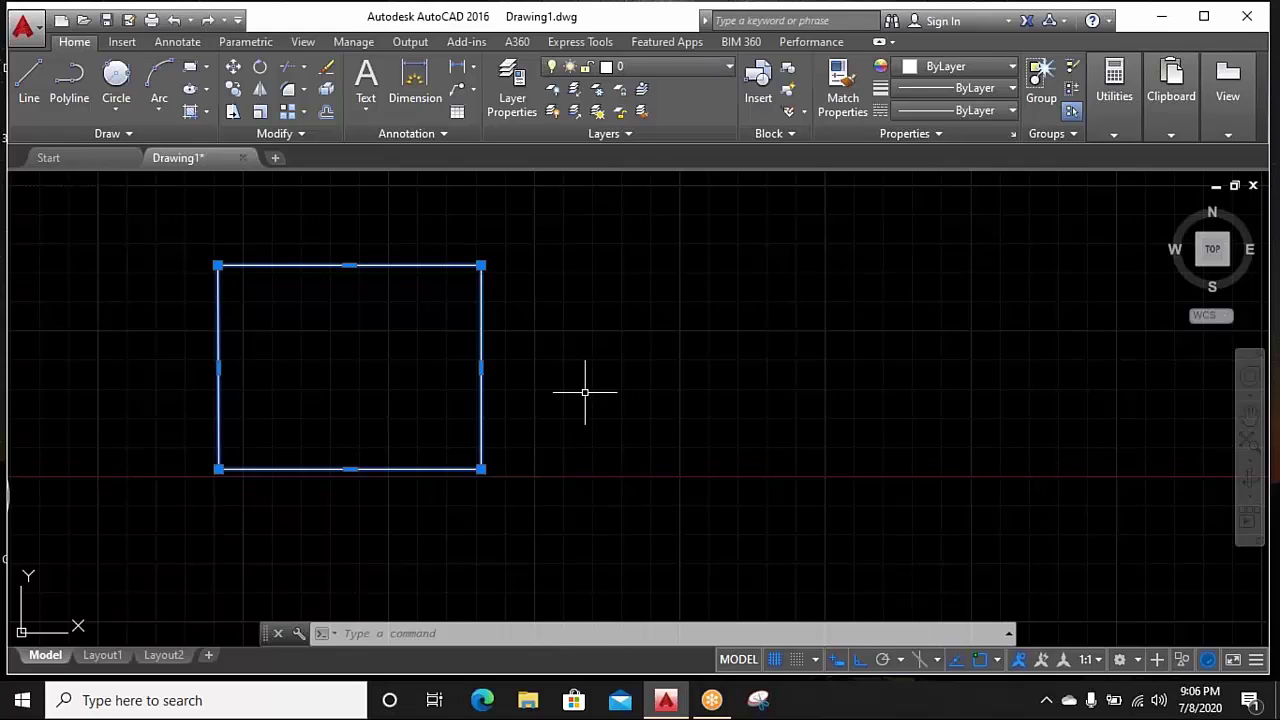
type("x")
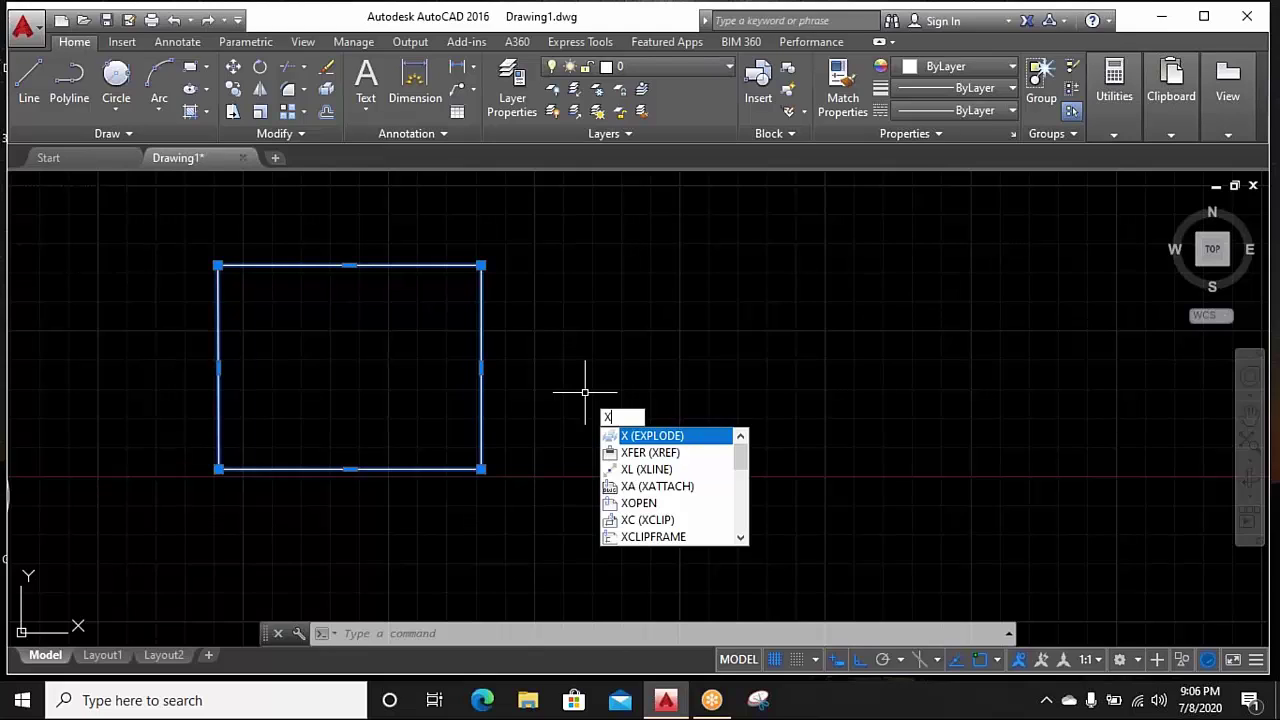
Explode the rectangle and crossing-select all four resulting edges
key("Return")
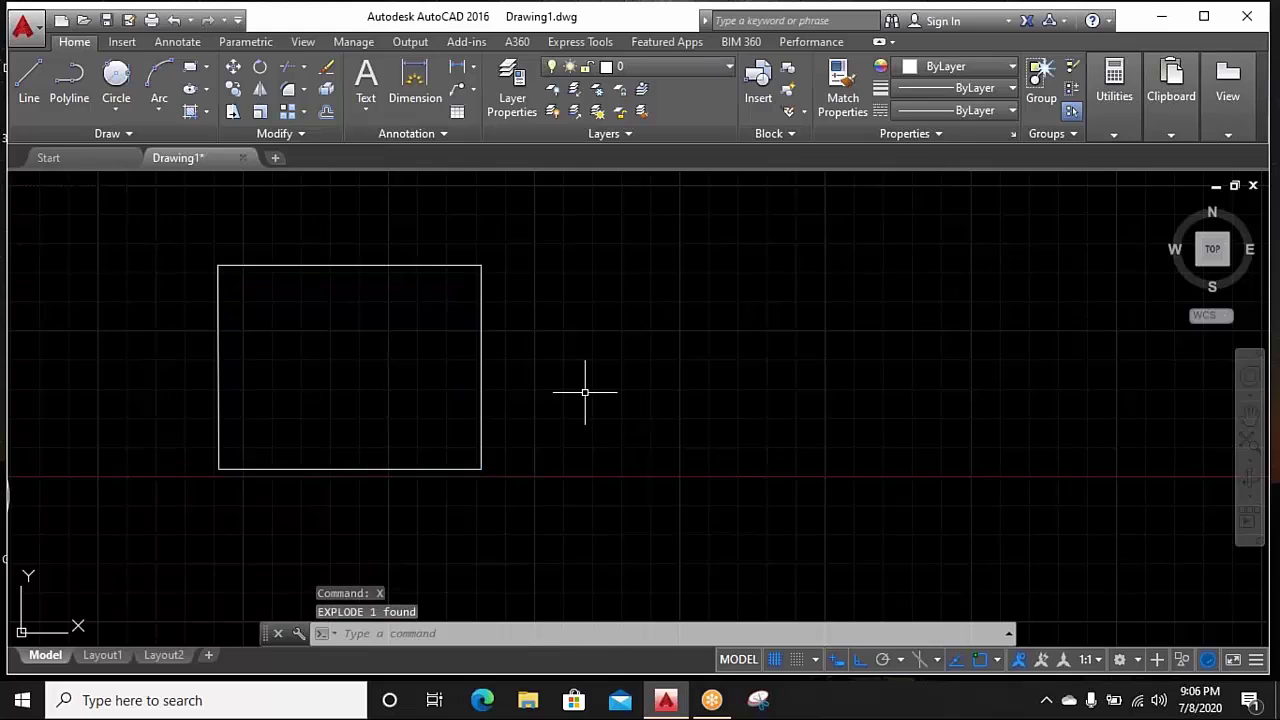
left_click(598, 322)
left_click(429, 386)
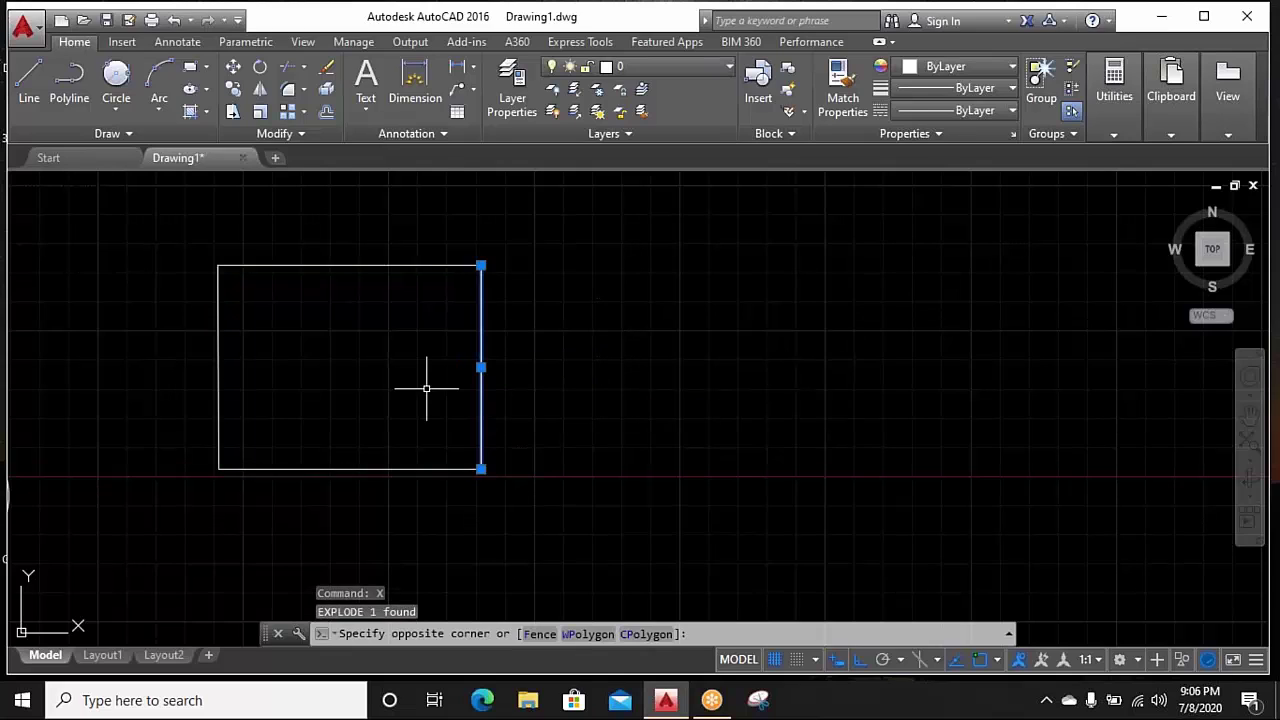
left_click(403, 198)
left_click(372, 342)
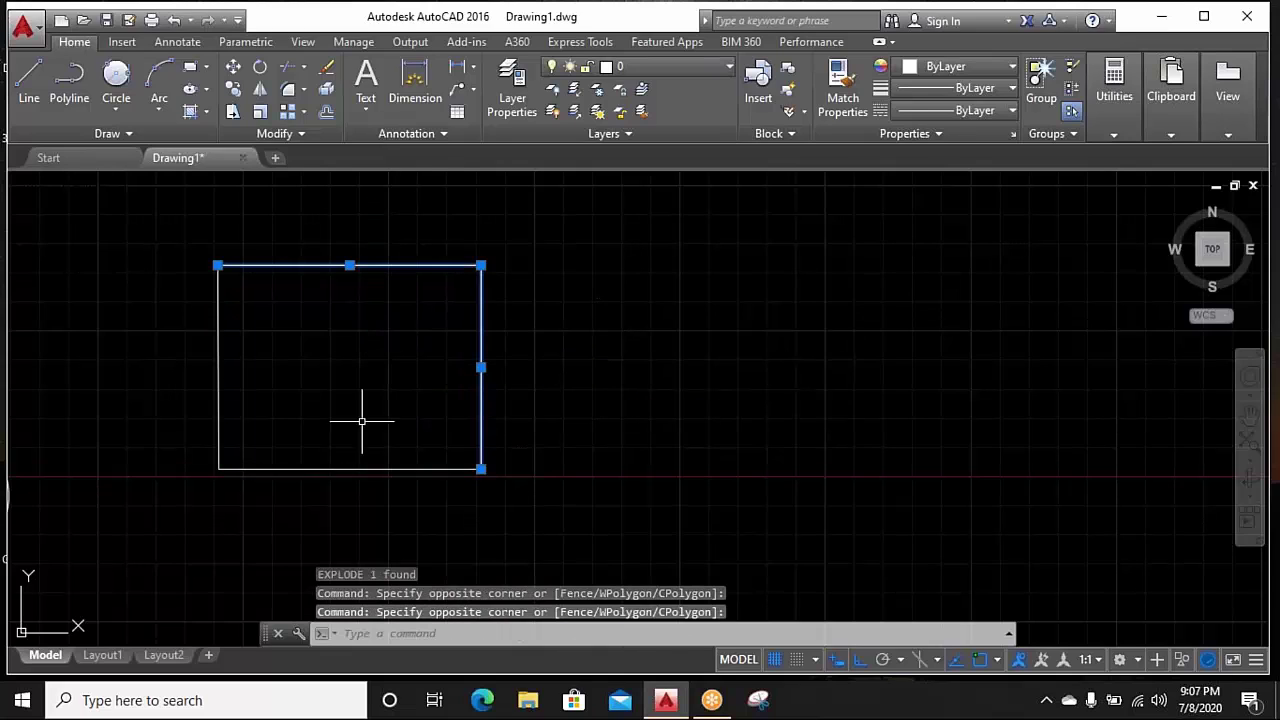
left_click(390, 400)
left_click(352, 495)
left_click(570, 236)
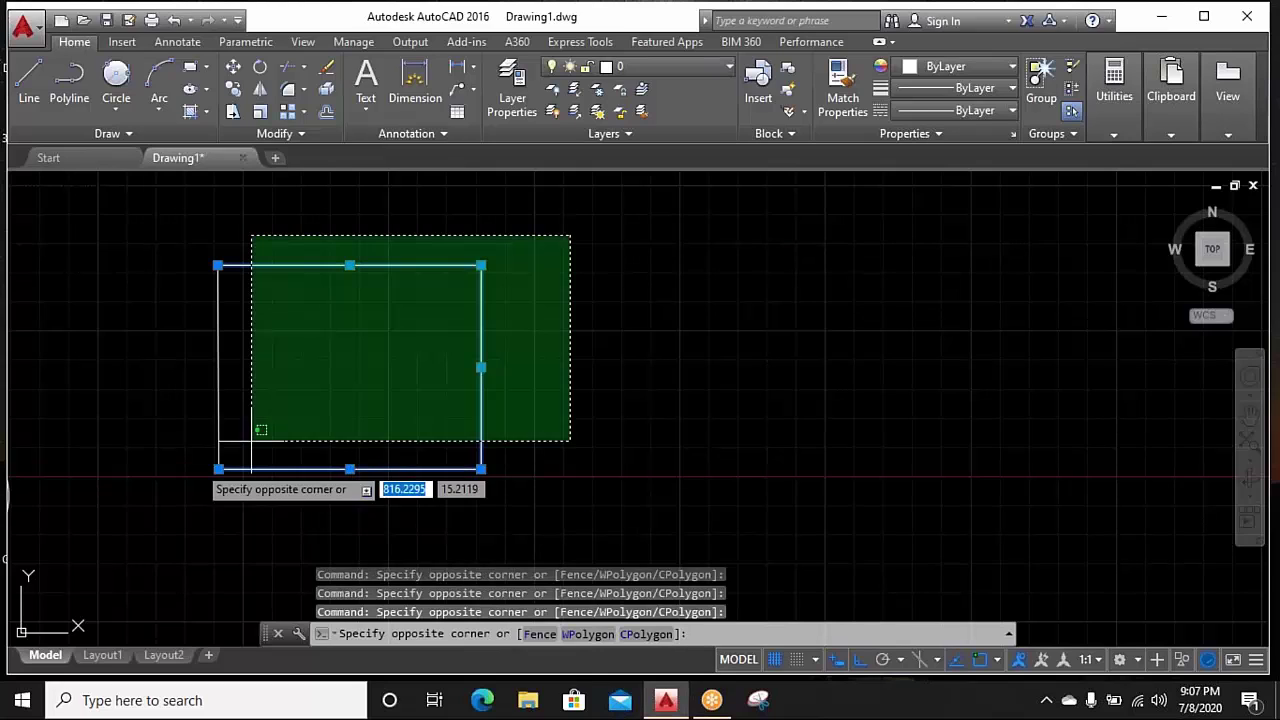
left_click(105, 508)
JOIN the four edges into one polyline and reselect it to verify
type("j")
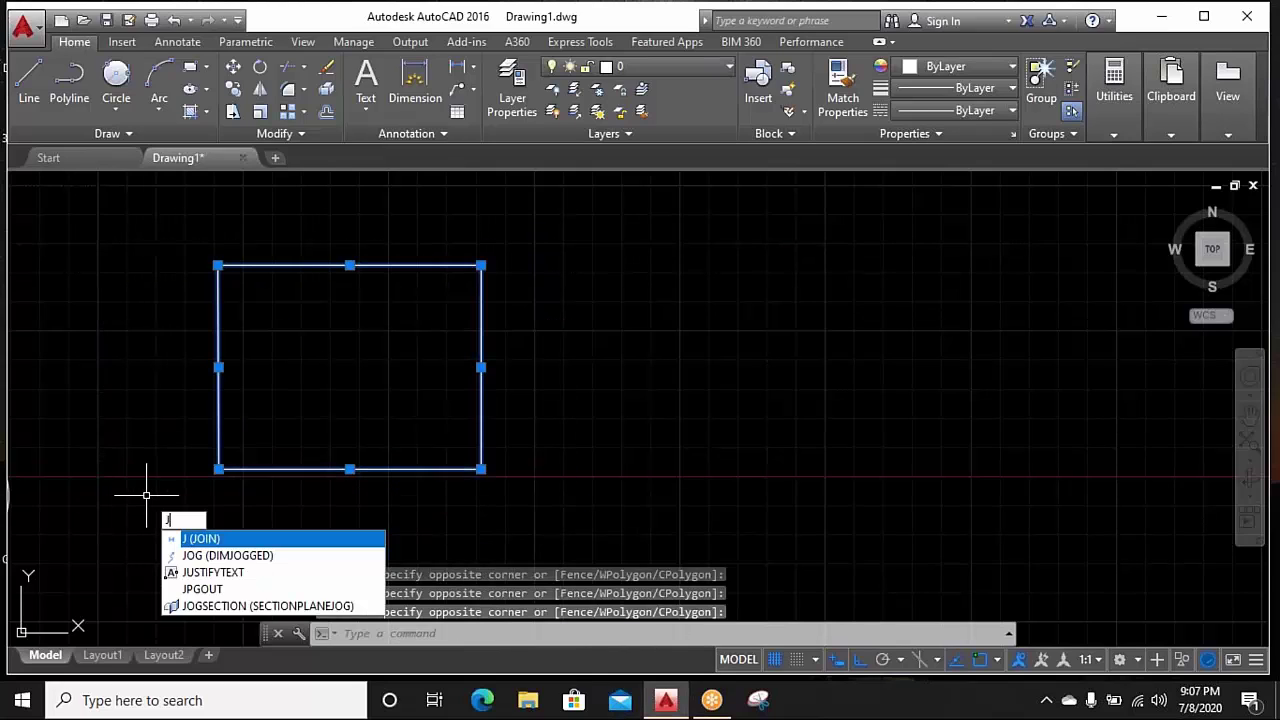
key("Return")
left_click(536, 381)
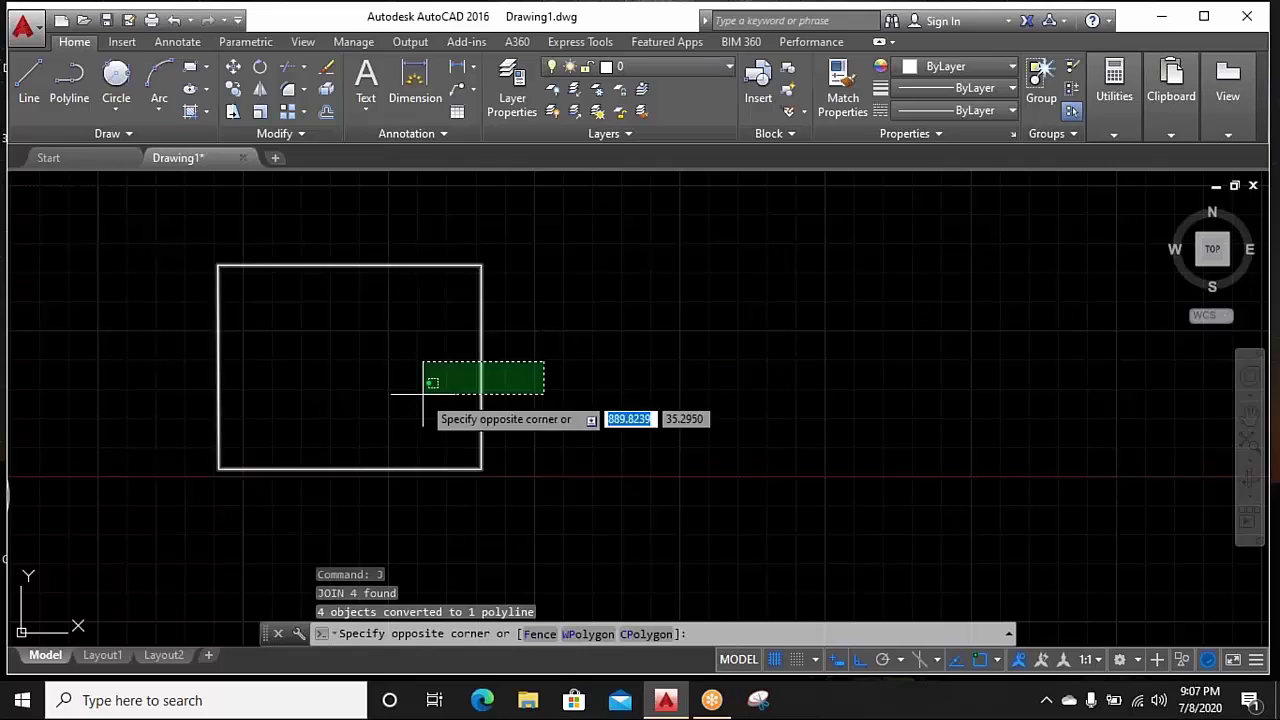
left_click(421, 394)
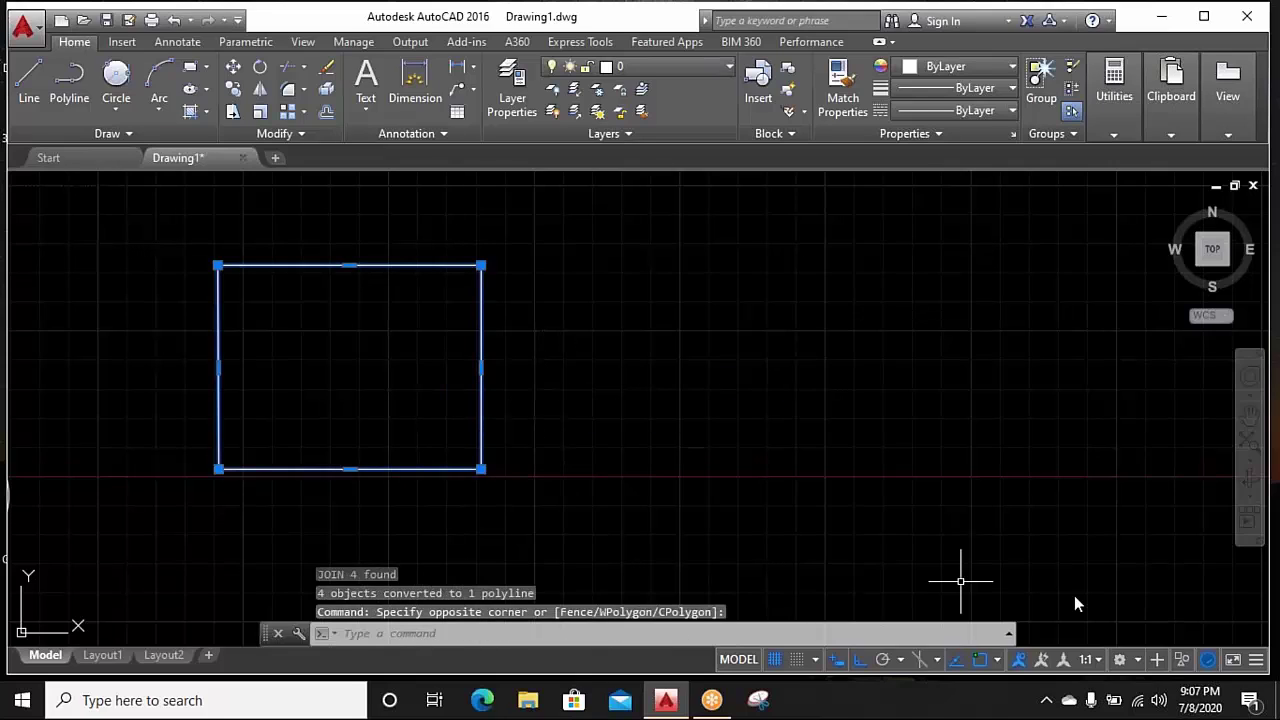